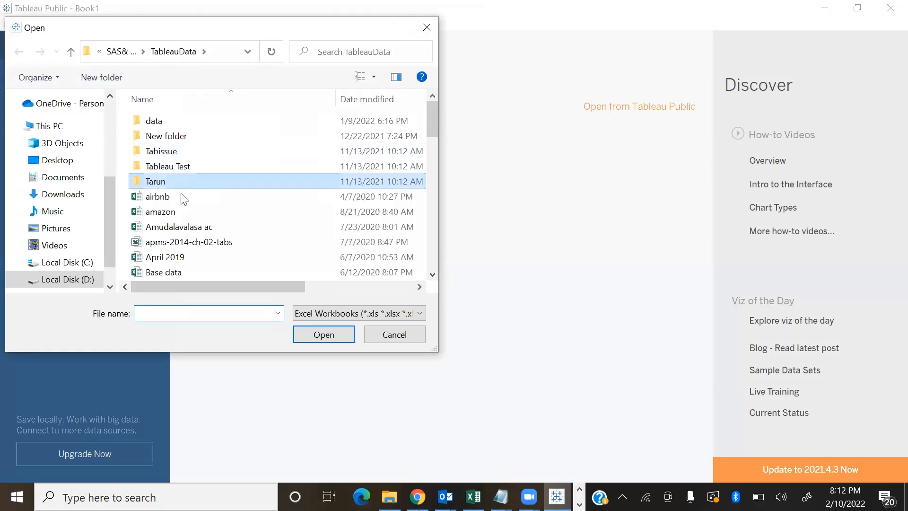
Open the orders Excel workbook as the data source and go to Sheet 1
key(o)
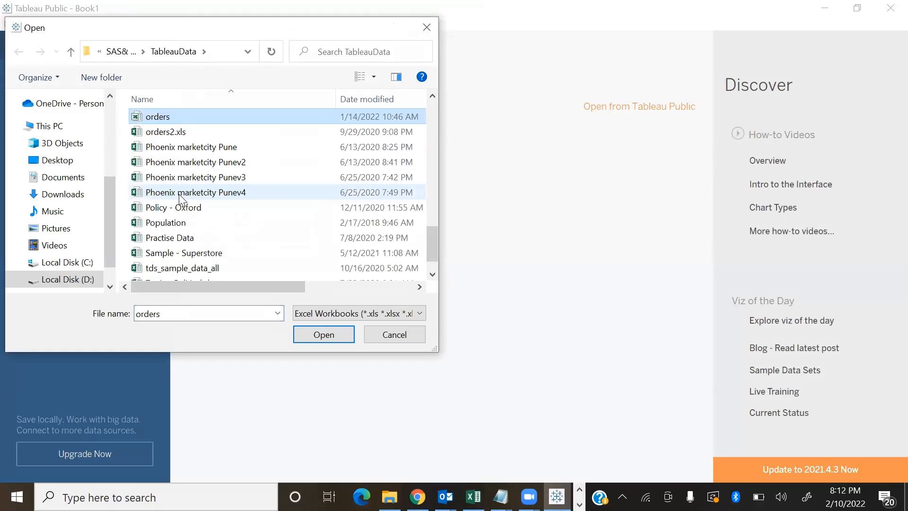
key(Return)
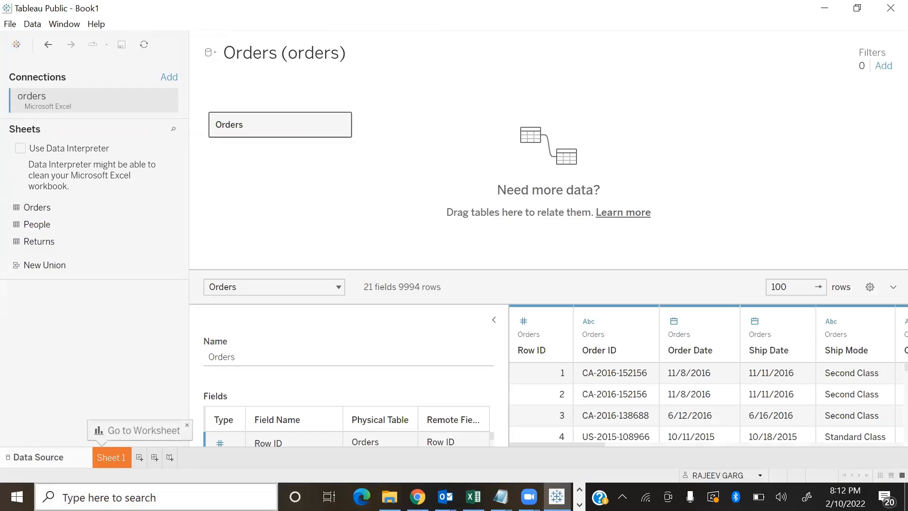
click(111, 461)
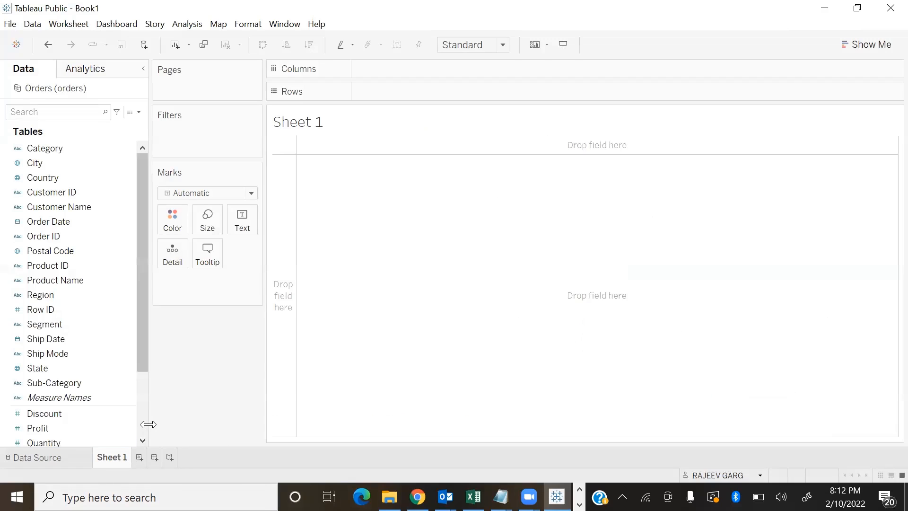
Build a bar chart of Sales by Sub-Category on the empty sheet
click(47, 414)
click(45, 383)
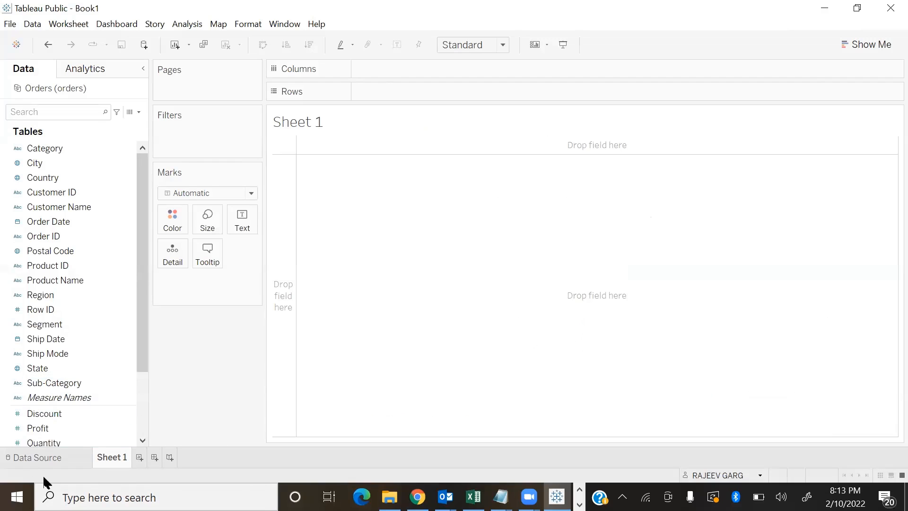
scroll(85, 393, down, 2)
click(37, 370)
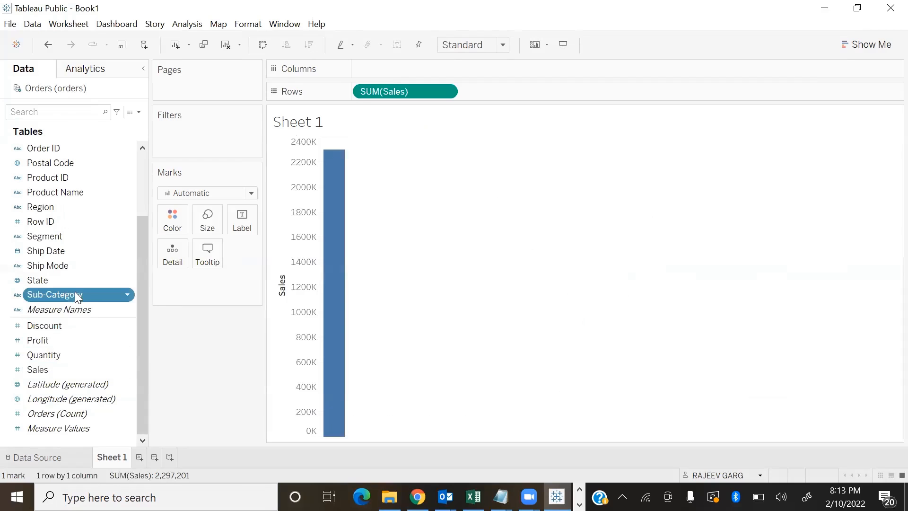
double_click(75, 294)
Swap the chart to horizontal bars fitted to the entire view and sort the sub-categories by descending sales
key(ctrl+w)
click(468, 45)
click(461, 97)
click(309, 45)
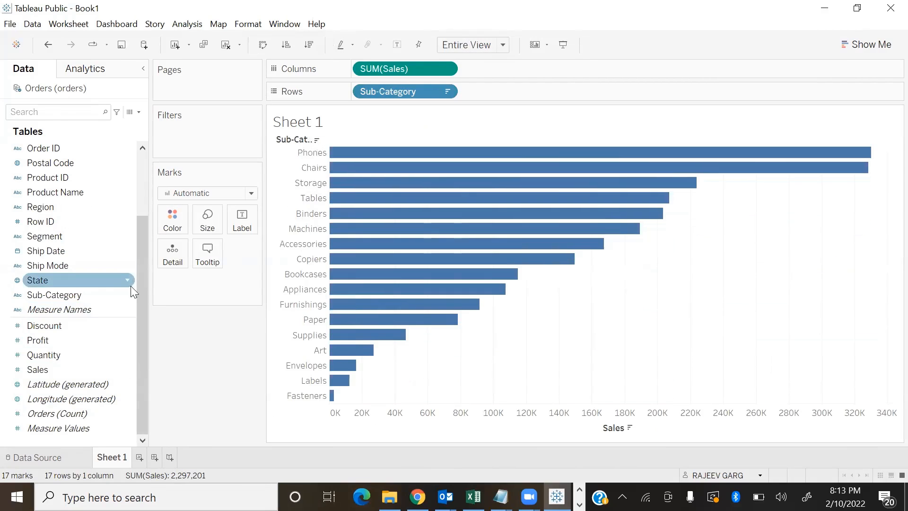
Create a group from the Sub-Category field that combines Envelopes, Labels and Paper under the name "stationary"
right_click(124, 296)
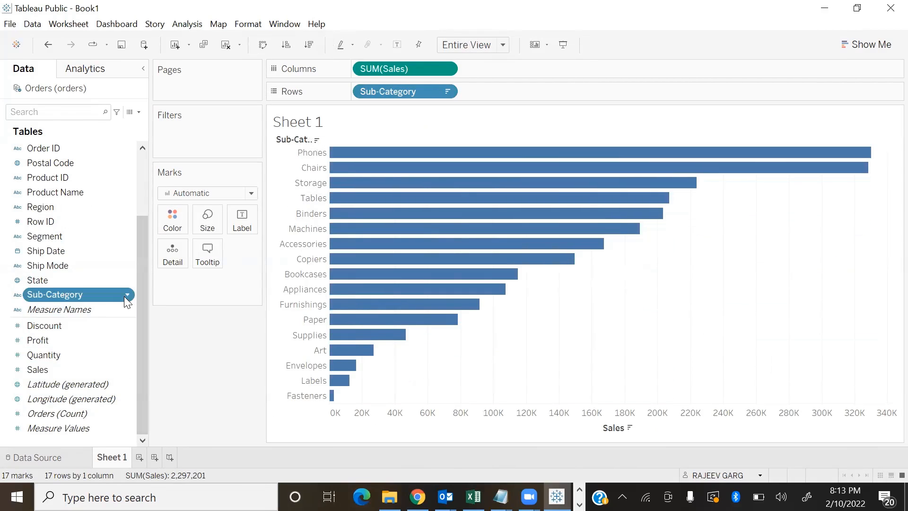
mouse_move(161, 128)
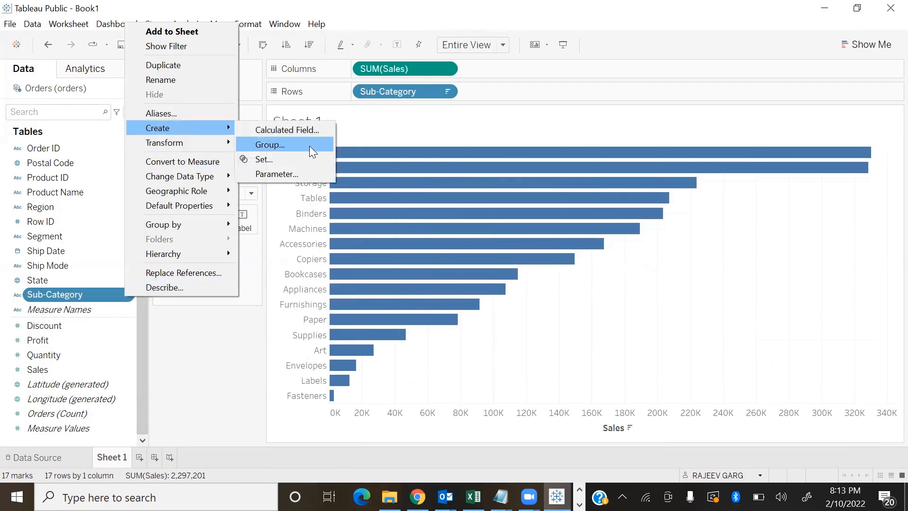
click(308, 146)
scroll(405, 247, down, 2)
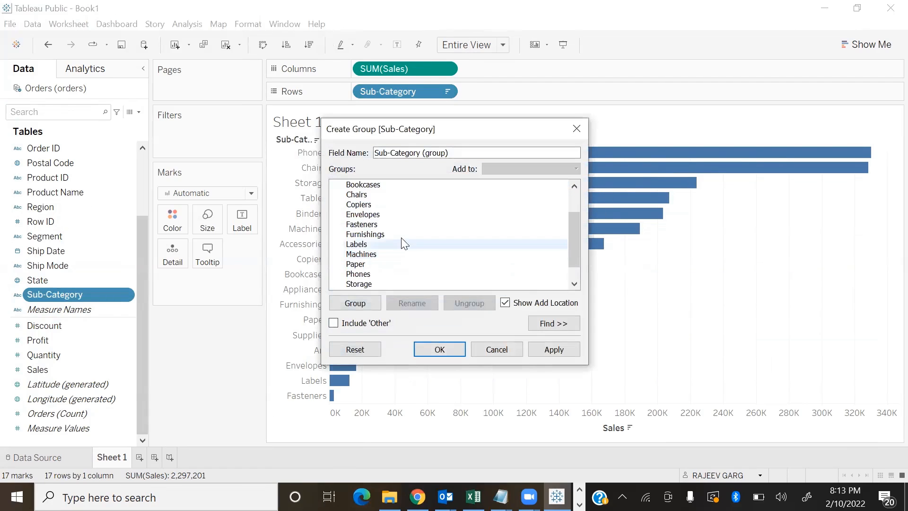
click(377, 218)
ctrl+click(366, 245)
ctrl+click(365, 265)
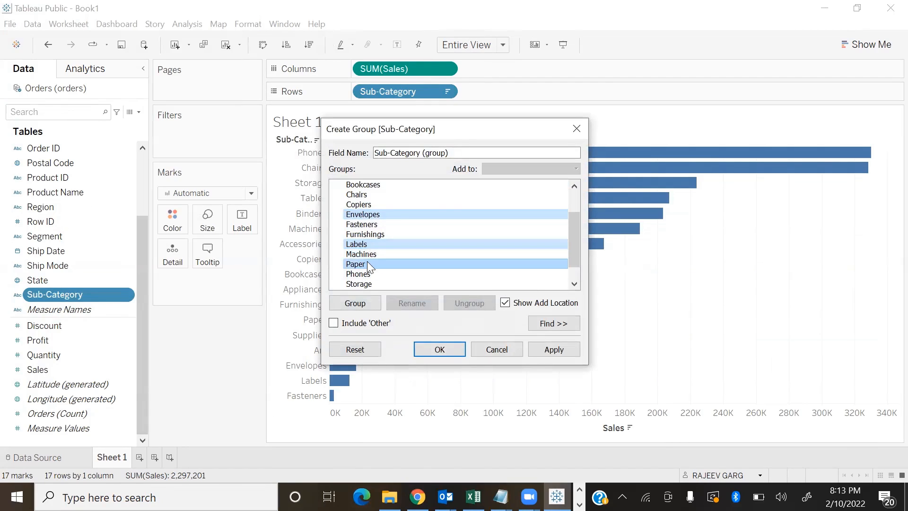
click(356, 304)
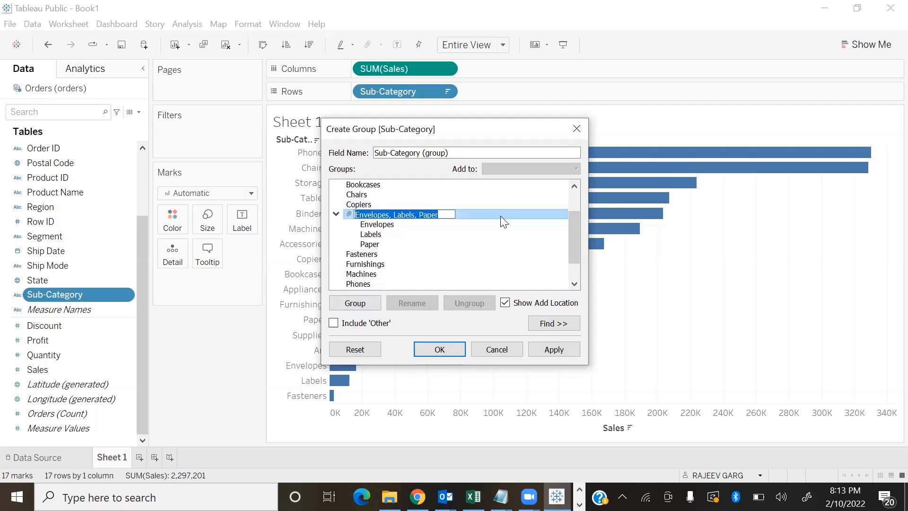
text(s)
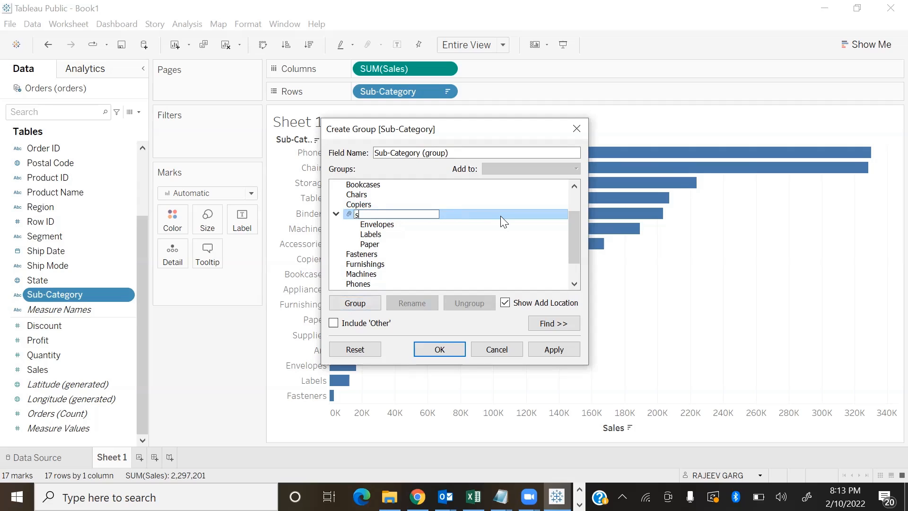
text(tationary)
key(Return)
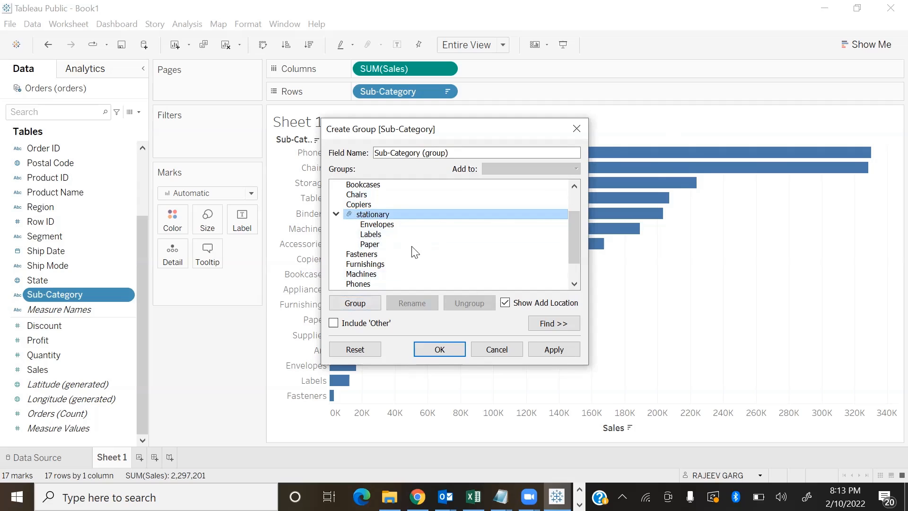
Rename the stationary group to "Stationary" and apply the new group field
right_click(379, 217)
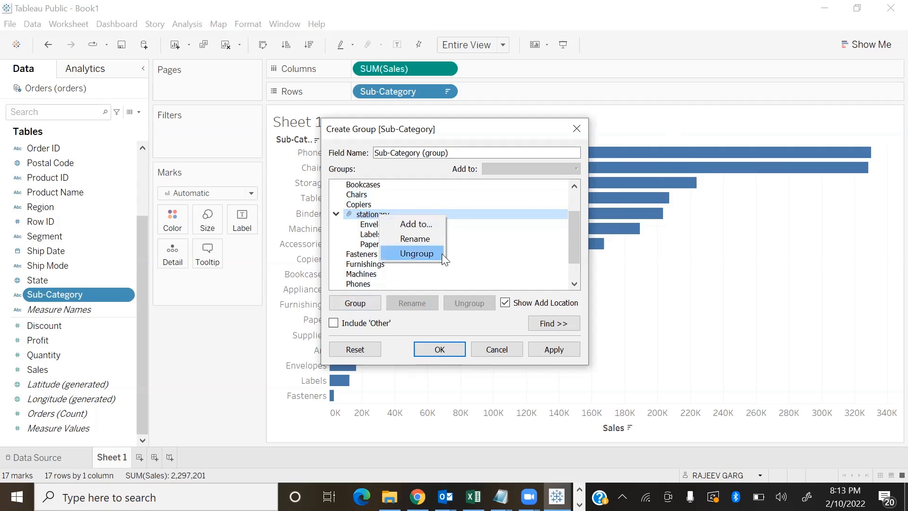
click(431, 239)
key(Home)
key(Delete)
text(S)
key(Return)
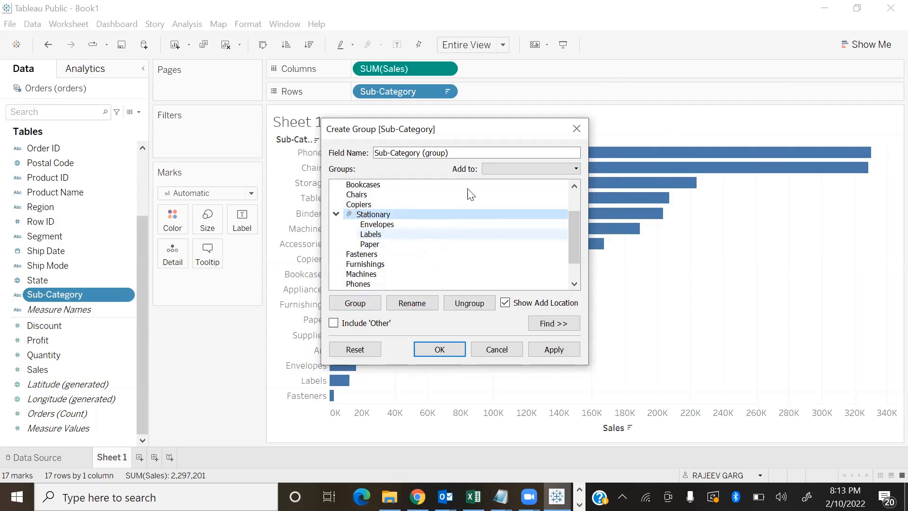
click(554, 349)
click(440, 349)
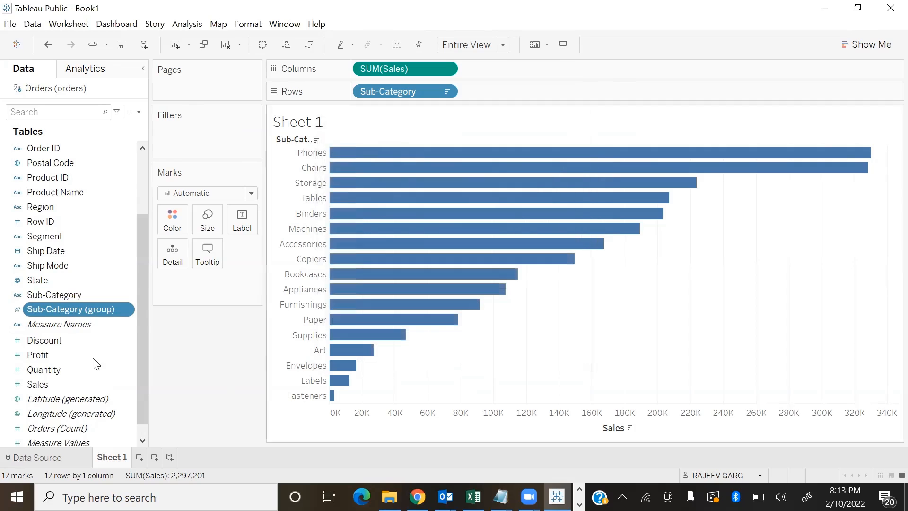
Replace Sub-Category with Sub-Category (group) on the rows and highlight the Stationary bar
drag(92, 313, 518, 95)
drag(420, 93, 279, 352)
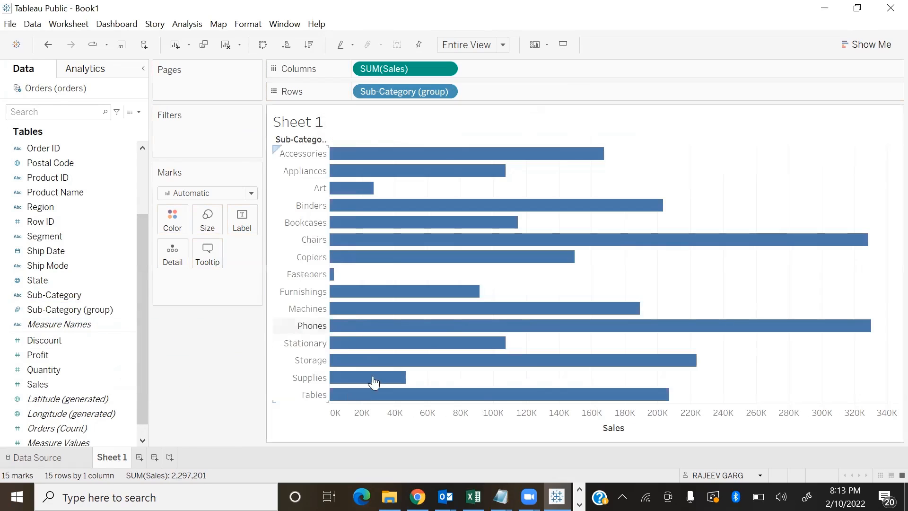
click(312, 348)
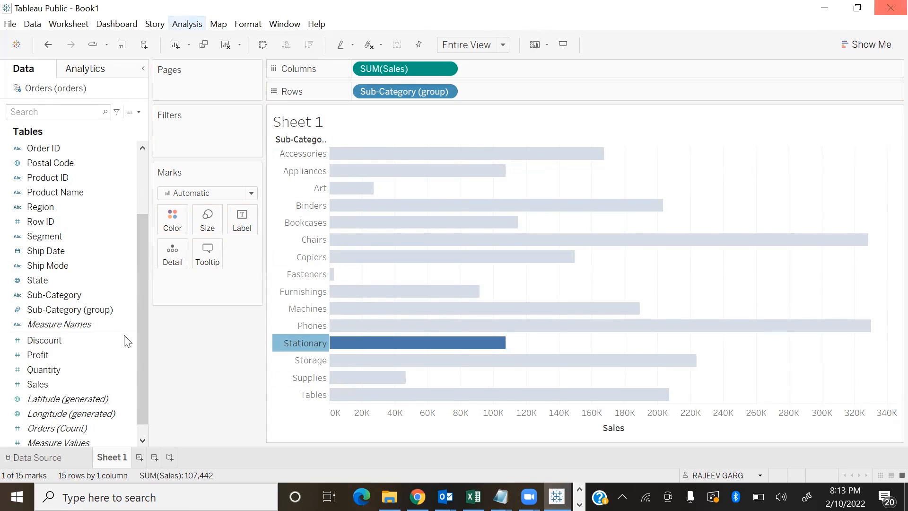
Clear the worksheet and delete the Sub-Category (group) field from the data source
click(225, 45)
right_click(110, 312)
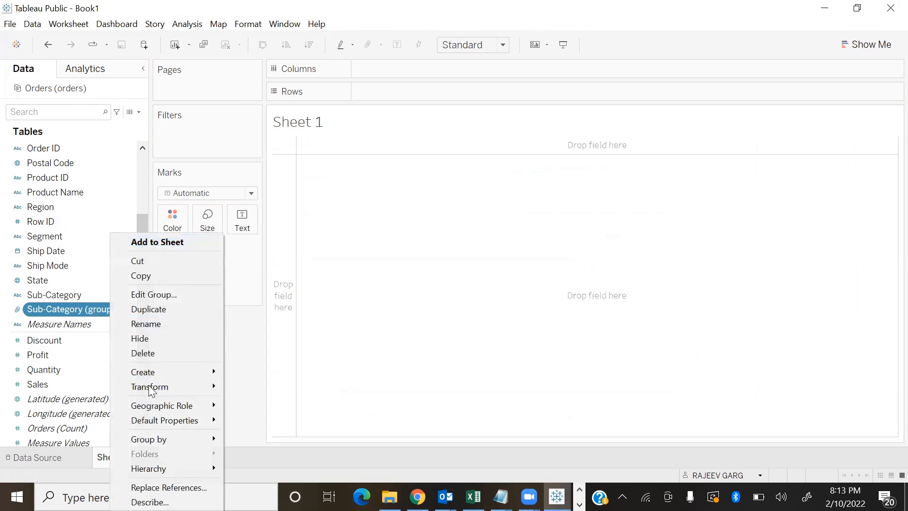
click(151, 355)
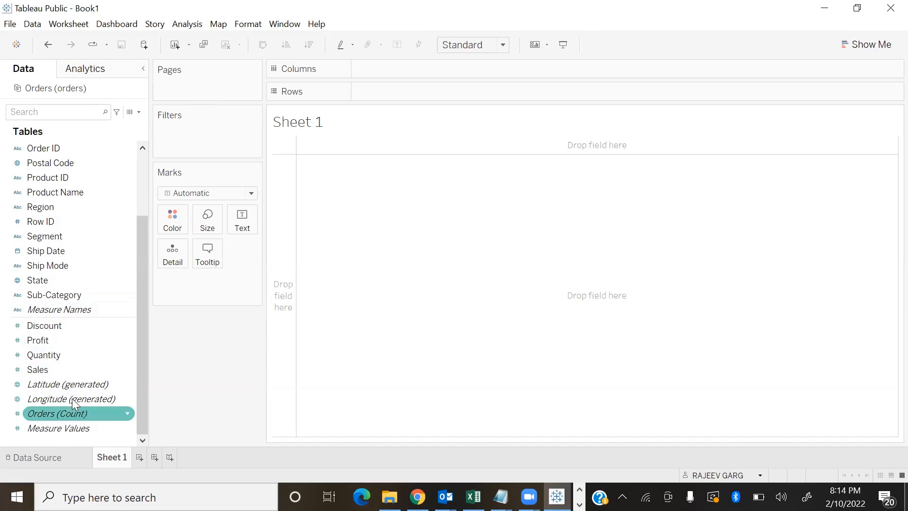
Plot Measure Values by Measure Names and the year of Order Date, fitted to the entire view
double_click(53, 428)
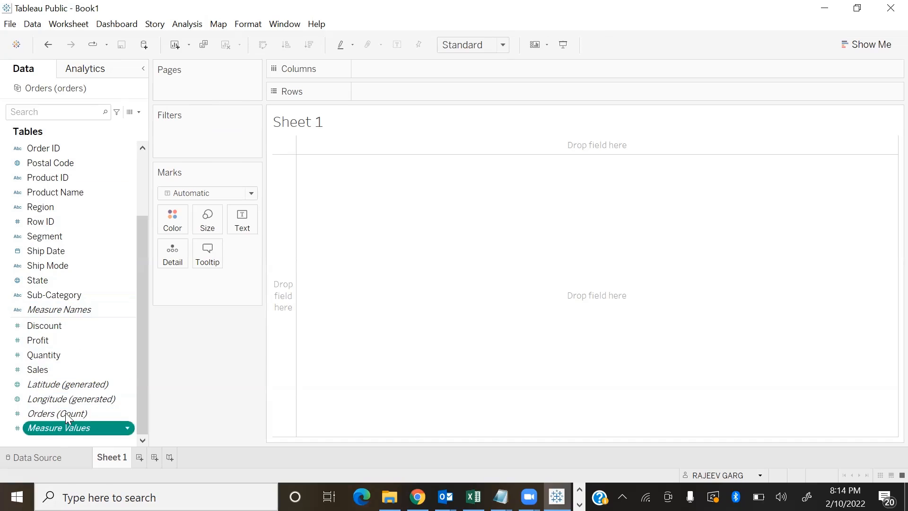
scroll(64, 332, up, 3)
click(49, 221)
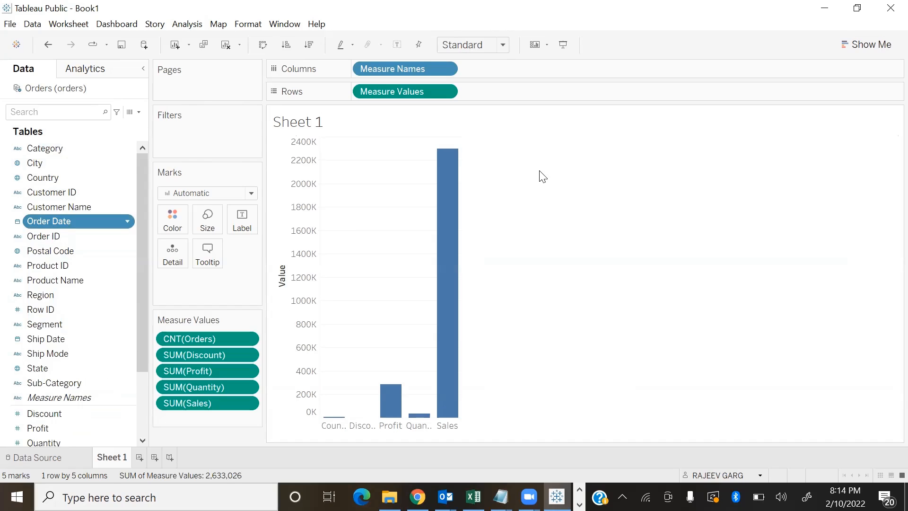
click(454, 48)
click(442, 92)
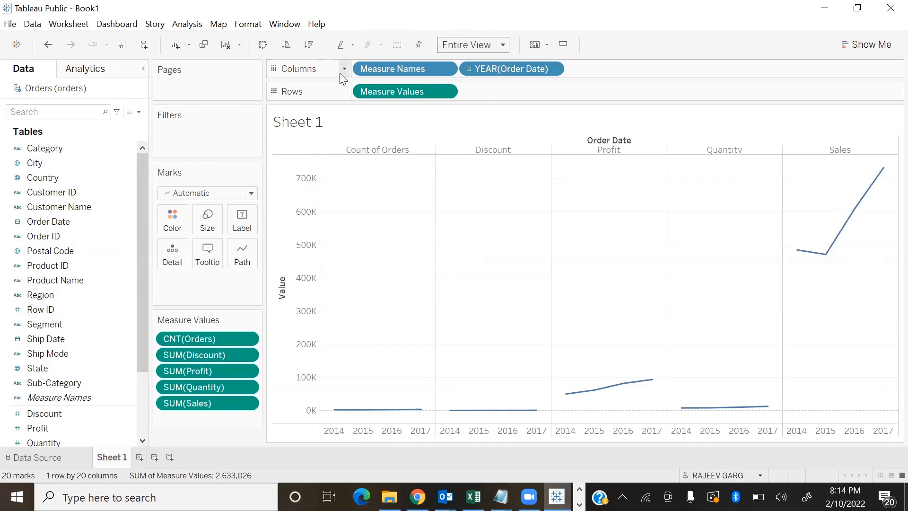
Color and label the lines by Measure Names in one shared graph, leaving out the count of orders
drag(399, 68, 173, 219)
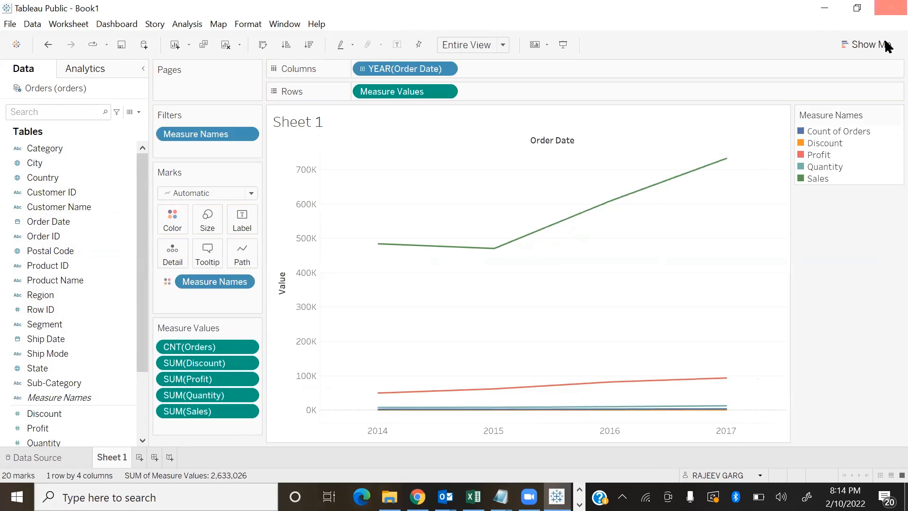
drag(197, 346, 239, 232)
scroll(53, 409, down, 2)
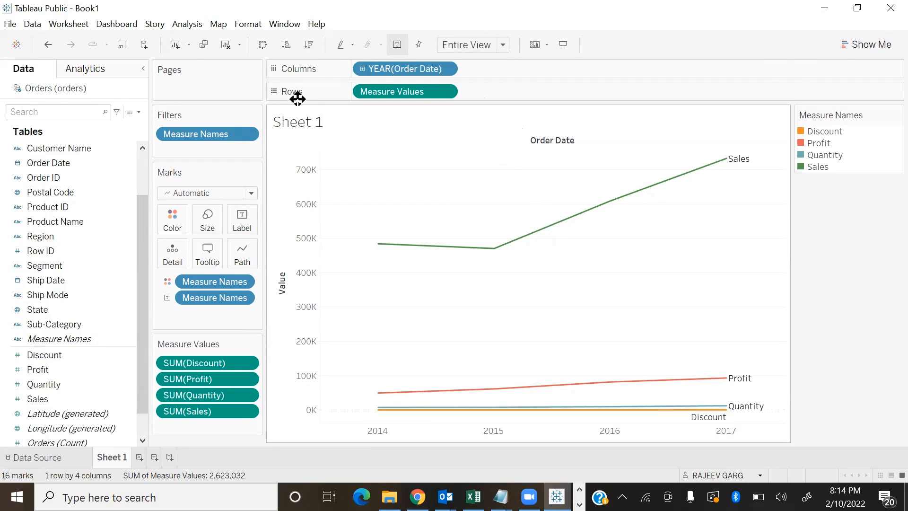
Clear the multi-measure line chart from the worksheet
click(228, 45)
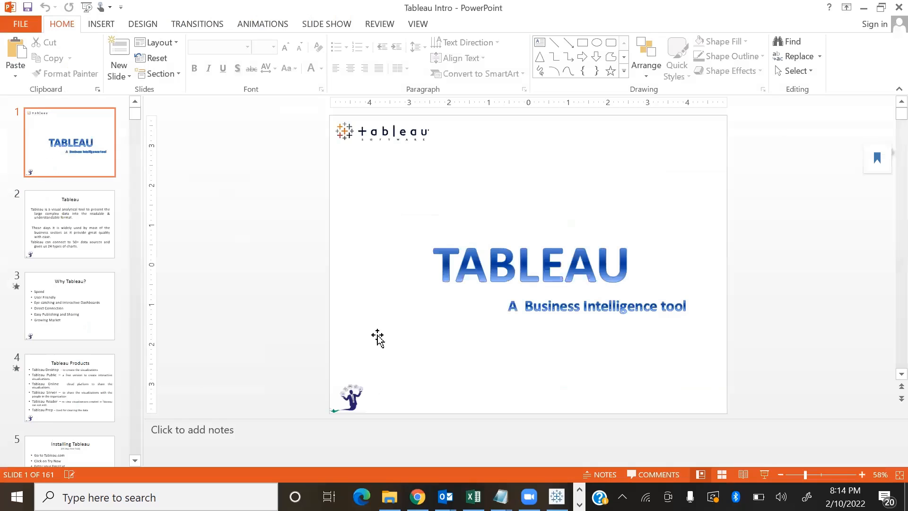
Review assignment slide 31 in the Tableau Intro PowerPoint deck and present the Adding Parameters slide full screen
click(721, 475)
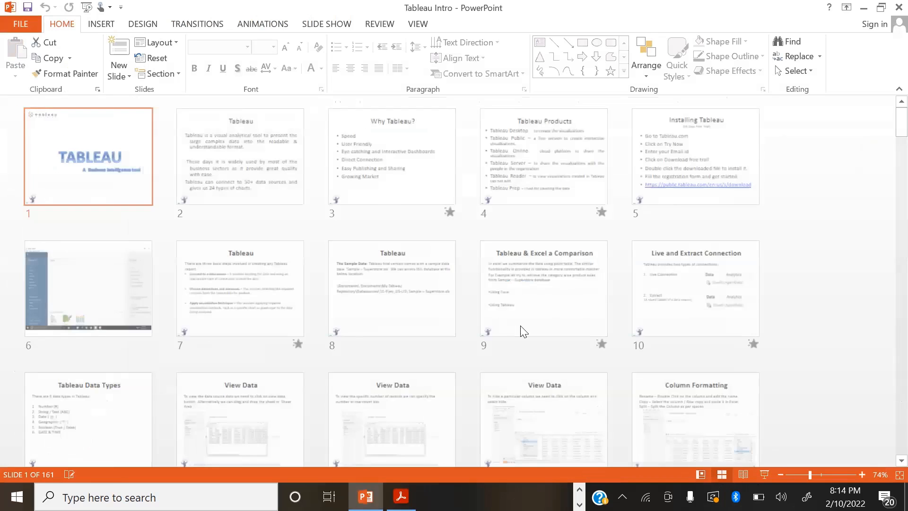
scroll(518, 322, down, 3)
scroll(515, 333, down, 9)
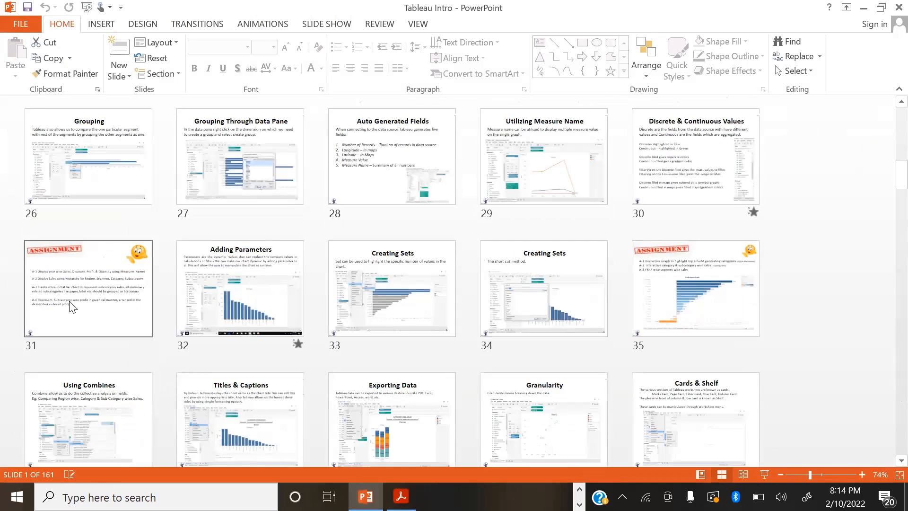
double_click(71, 307)
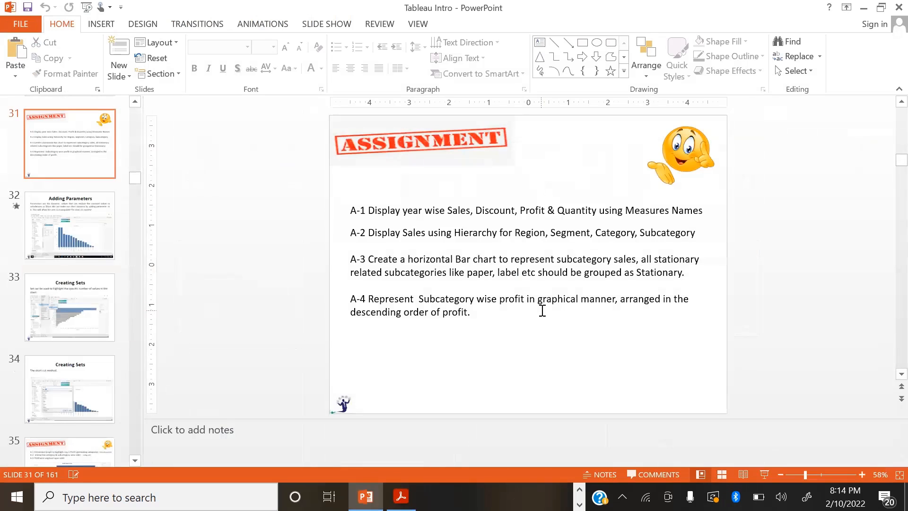
click(58, 220)
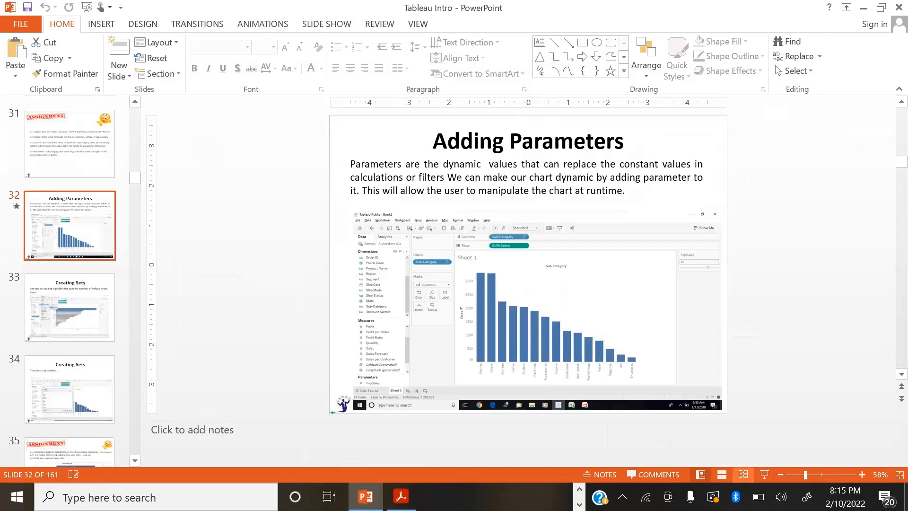
click(765, 475)
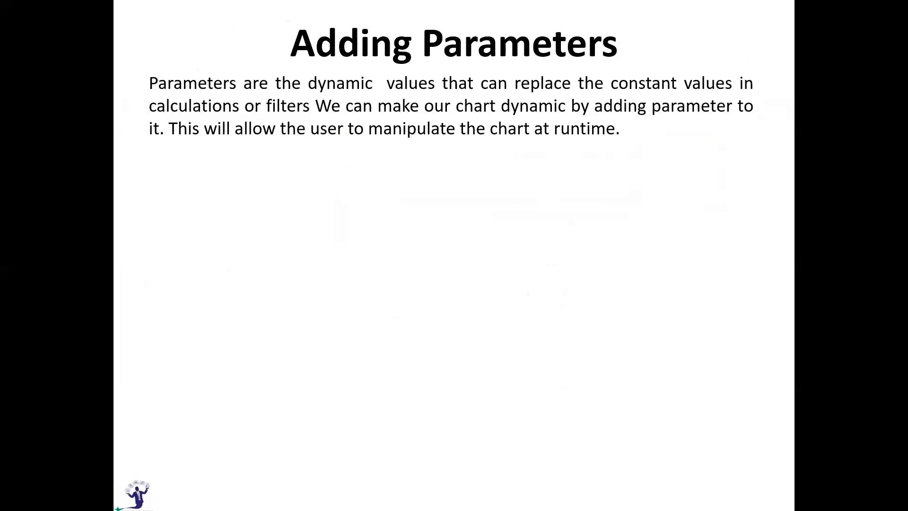
Switch back to Tableau Public and build a bar chart of Sales by Sub-Category
key(alt+Tab)
key(alt+Tab)
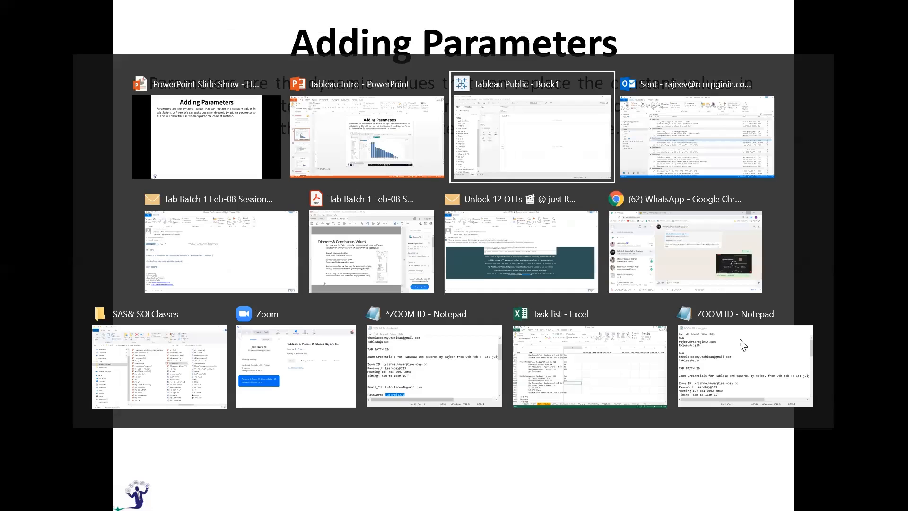
double_click(46, 399)
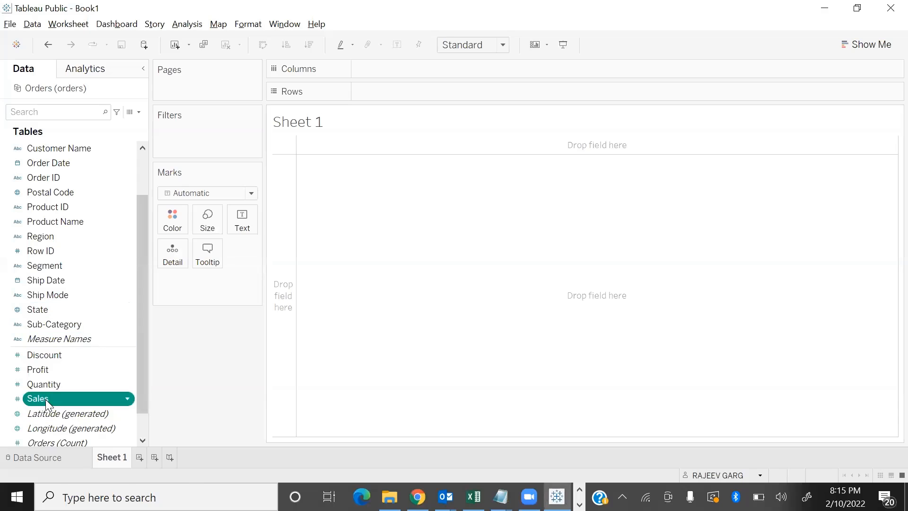
double_click(56, 326)
Fit the chart to the entire view and sort the bars by descending sales with mark labels shown
click(447, 47)
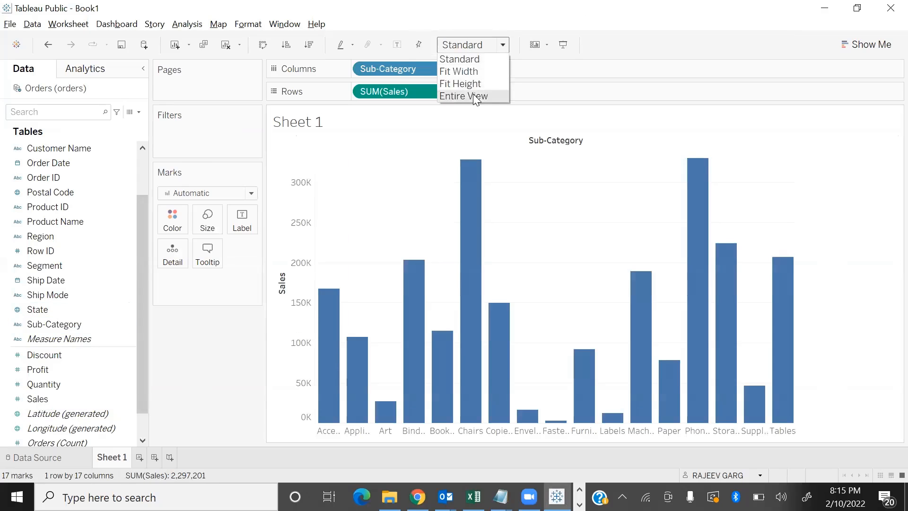
click(473, 93)
click(308, 45)
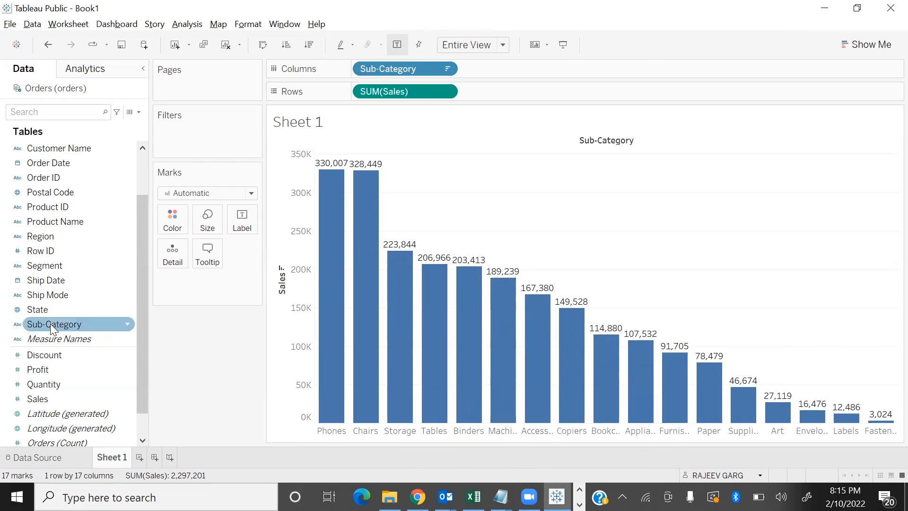
Filter Sub-Category to the top 5 by sum of Sales and view the chart in presentation mode
drag(41, 328, 174, 129)
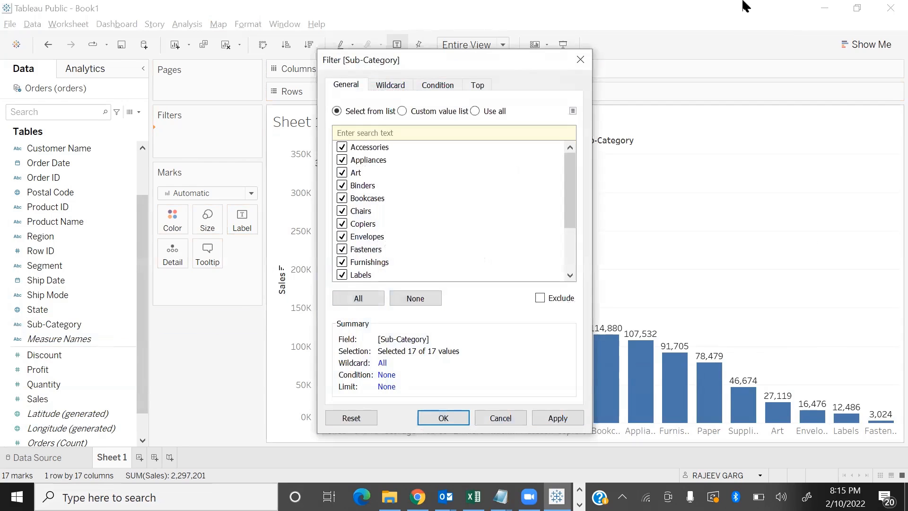
click(479, 85)
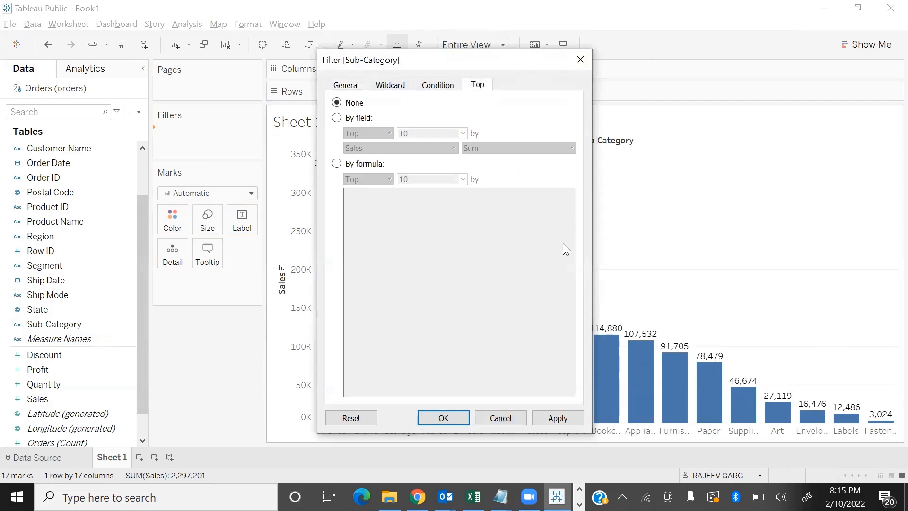
click(339, 119)
click(441, 135)
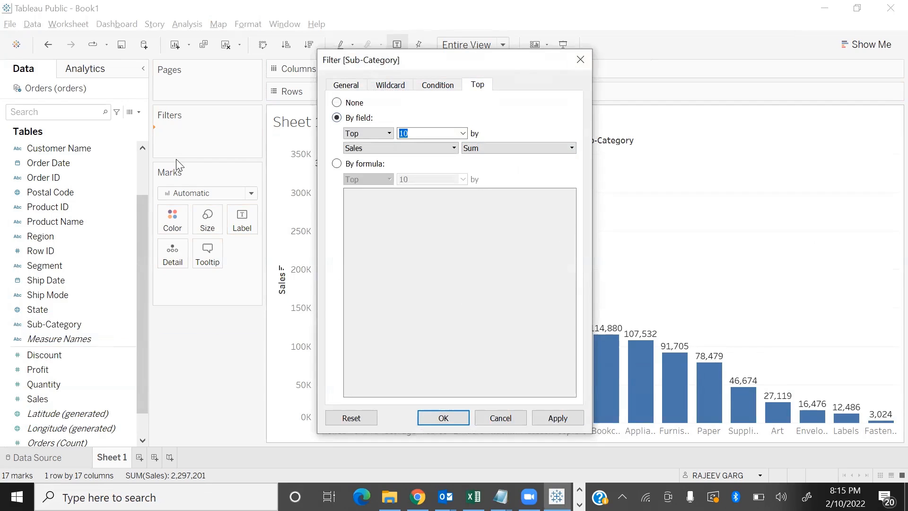
text(5)
click(557, 418)
click(443, 419)
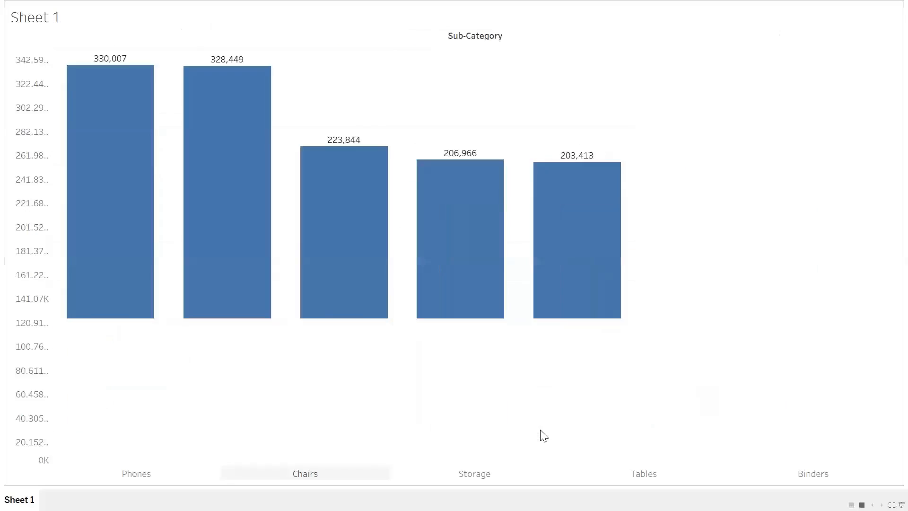
mouse_move(649, 390)
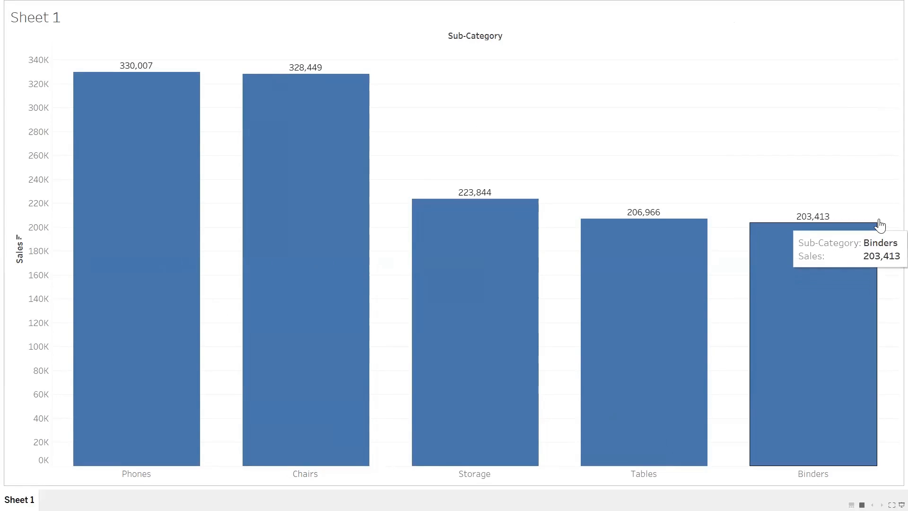
key(Escape)
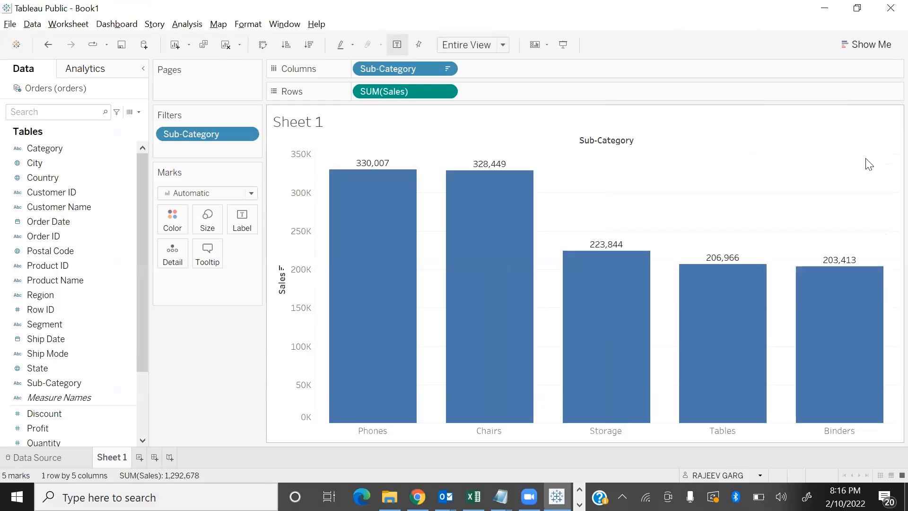
Change the Sub-Category filter to the top 7 and view the chart in presentation mode
click(245, 134)
click(232, 149)
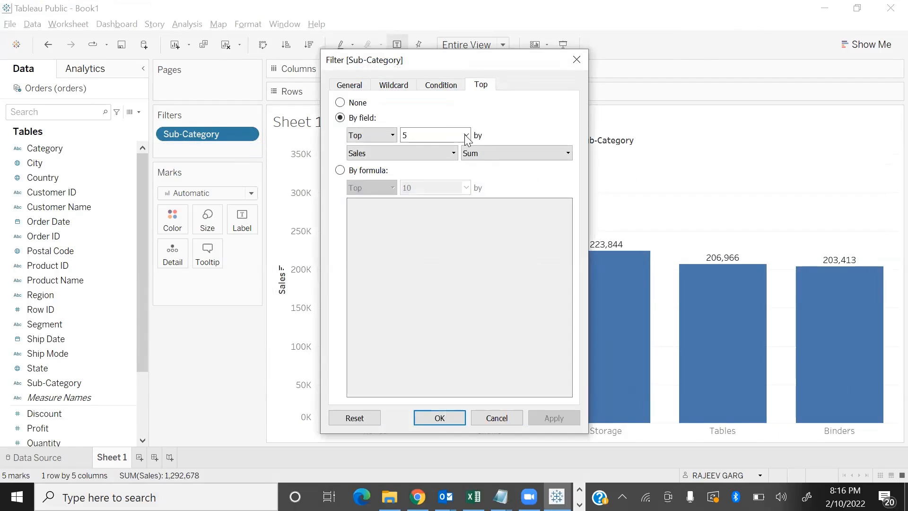
text(7)
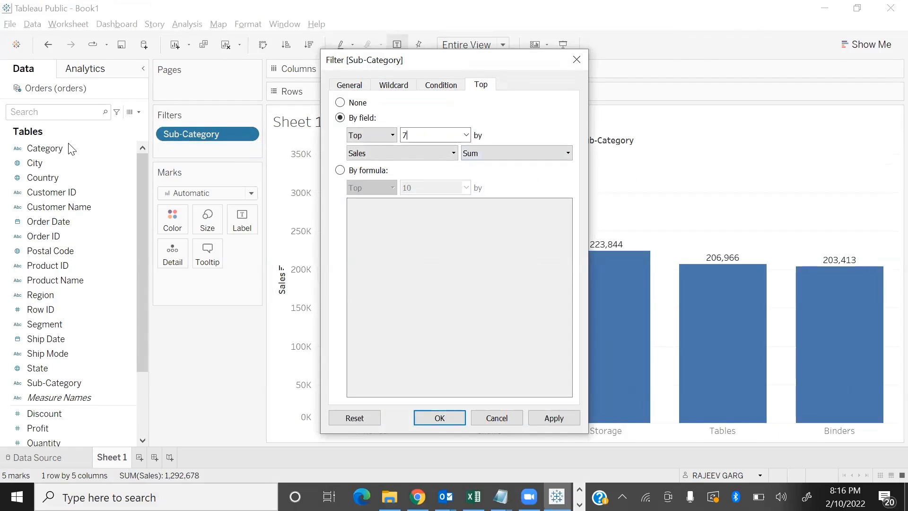
key(Return)
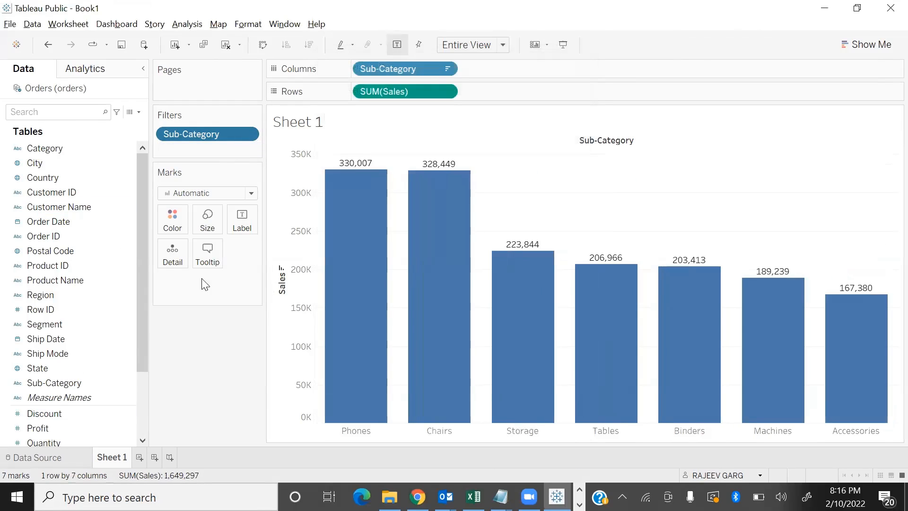
key(F7)
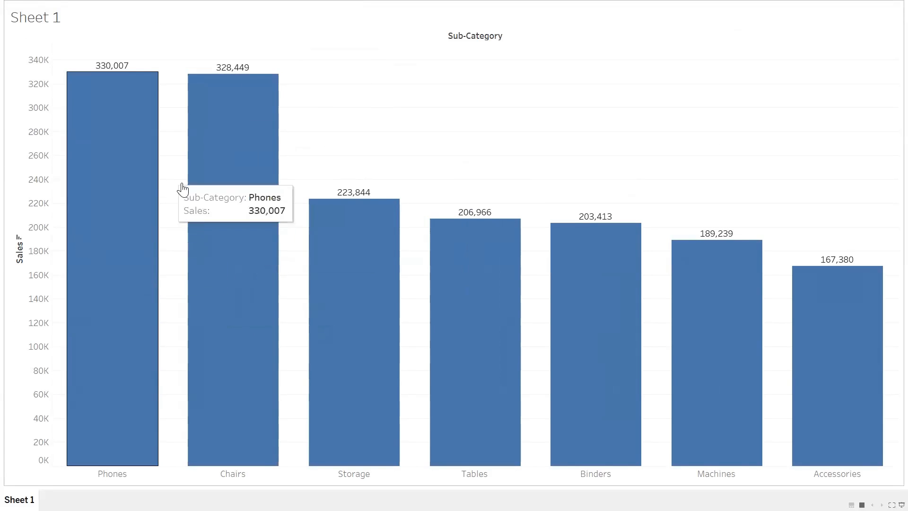
key(Escape)
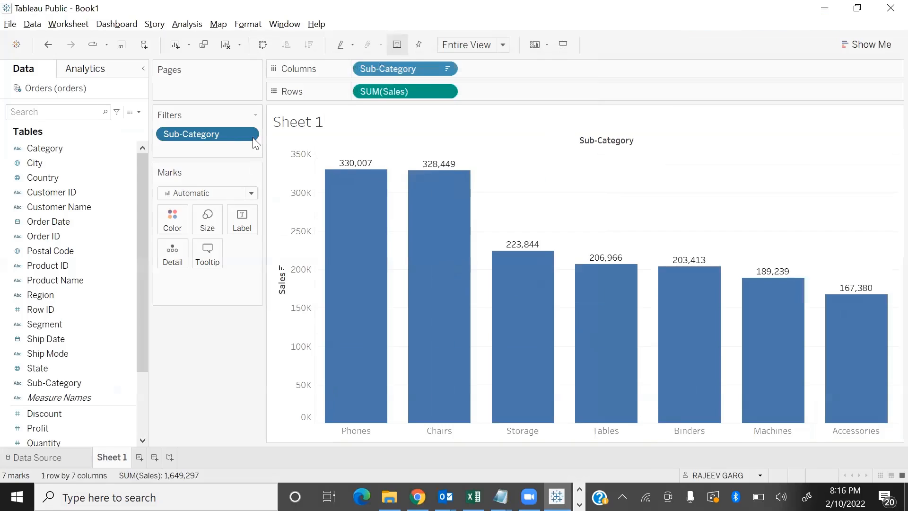
Try the Sub-Category filter with the top 3 in presentation mode and remove the filter from the worksheet
click(251, 134)
click(223, 155)
double_click(451, 144)
text(3)
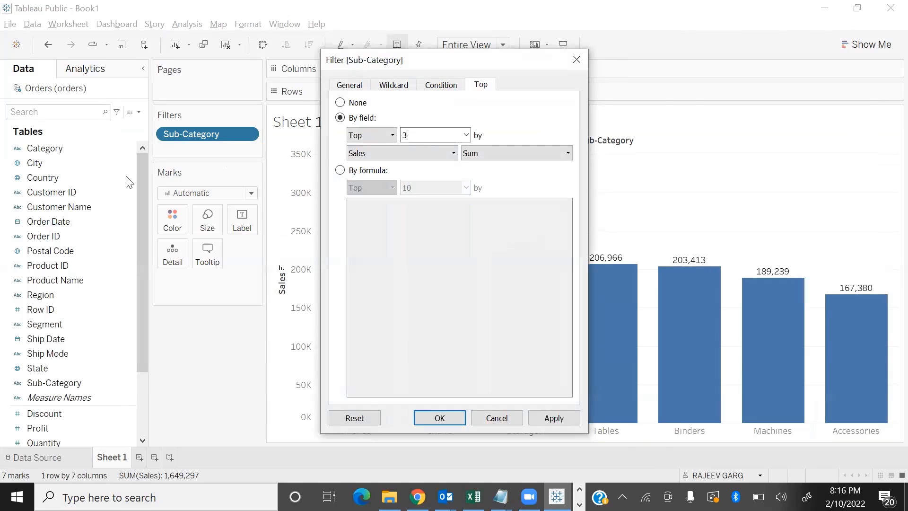
click(462, 416)
key(F7)
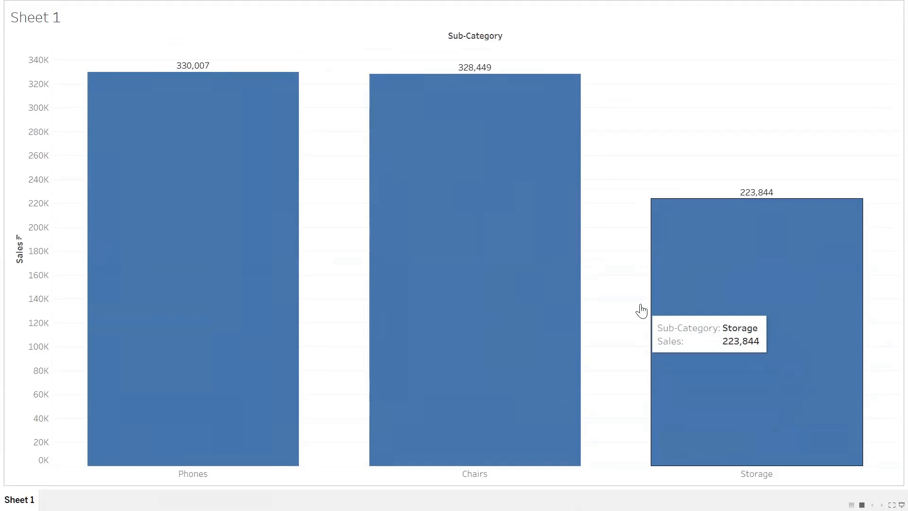
key(Escape)
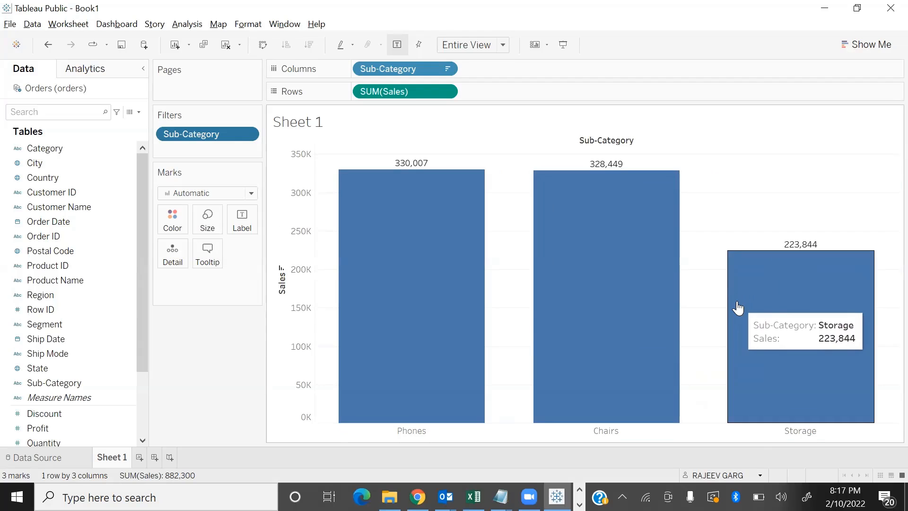
drag(233, 137, 241, 384)
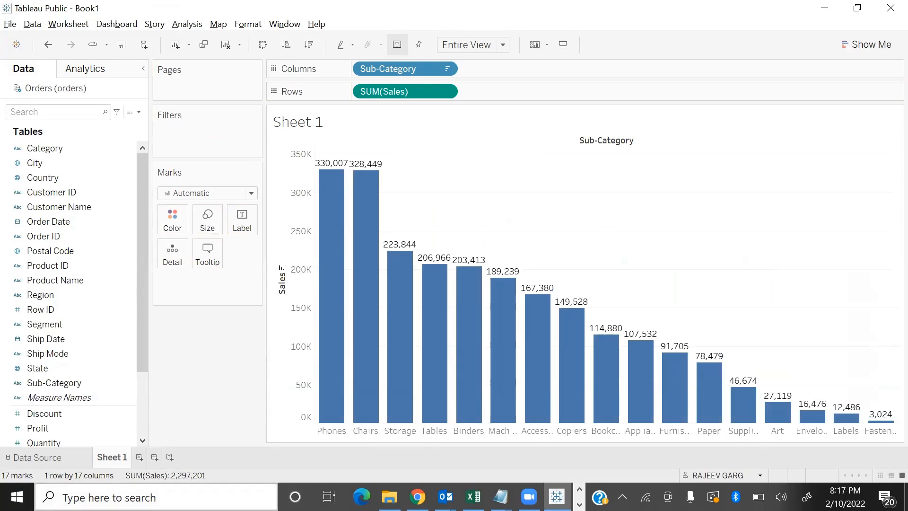
Add a new Sub-Category filter limited by field to the top 3 by sum of Sales
drag(53, 382, 177, 141)
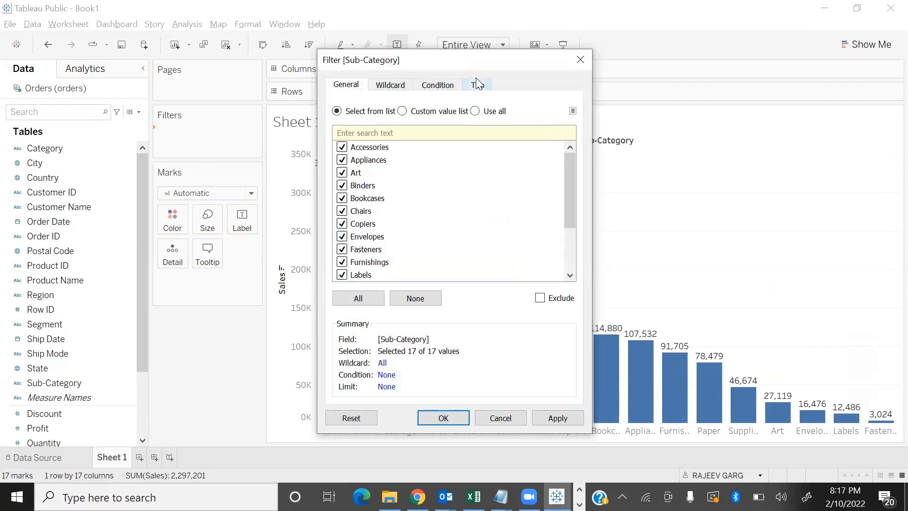
click(477, 84)
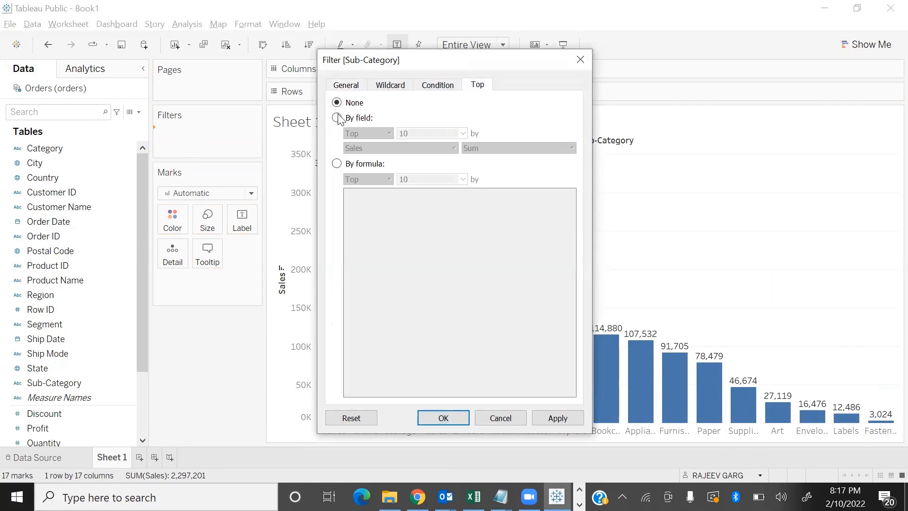
click(337, 118)
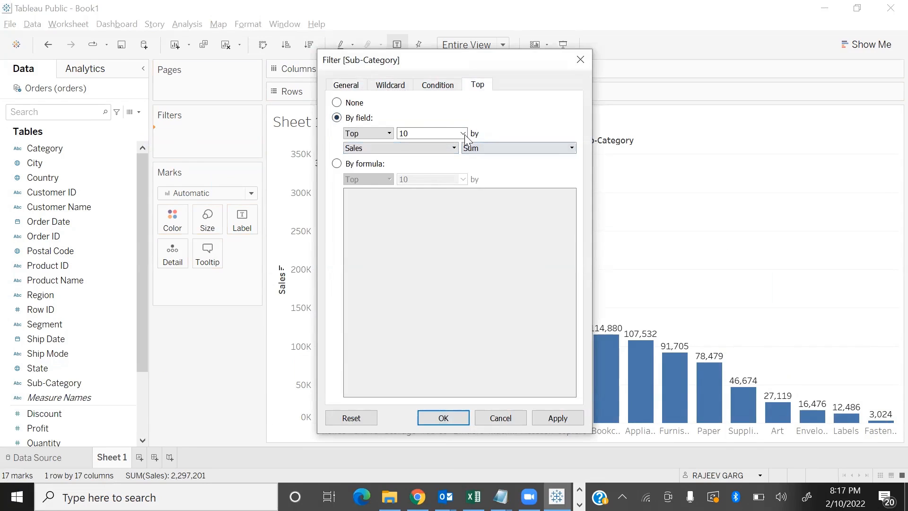
drag(421, 133, 331, 144)
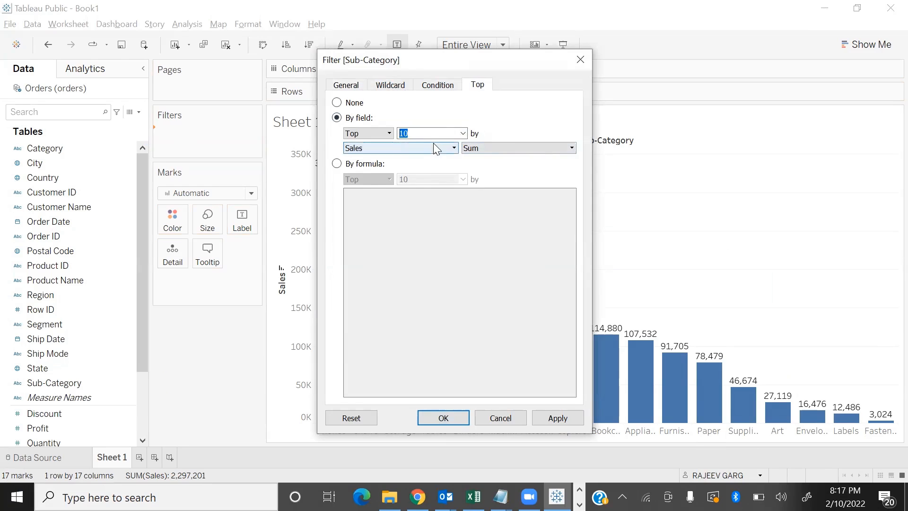
text(3)
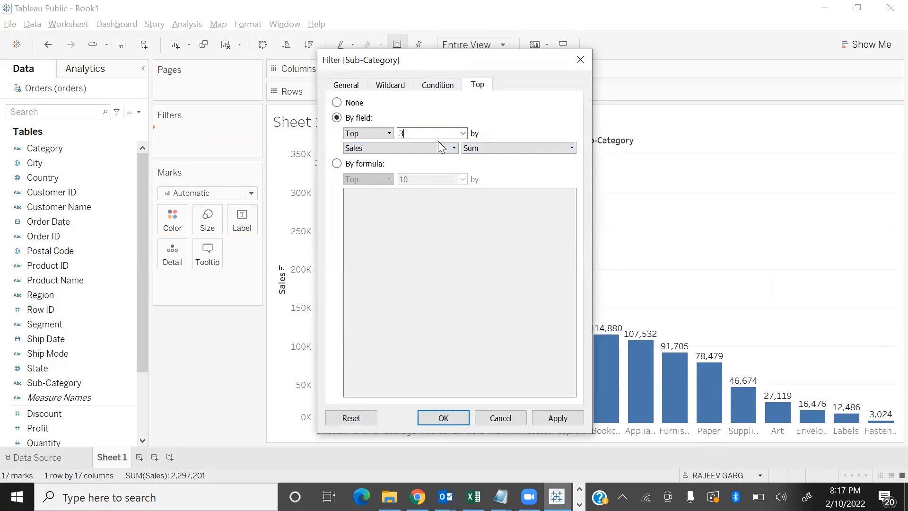
Create Parameter 1 for the filter's top count with a maximum of 17, and apply the filter
click(462, 134)
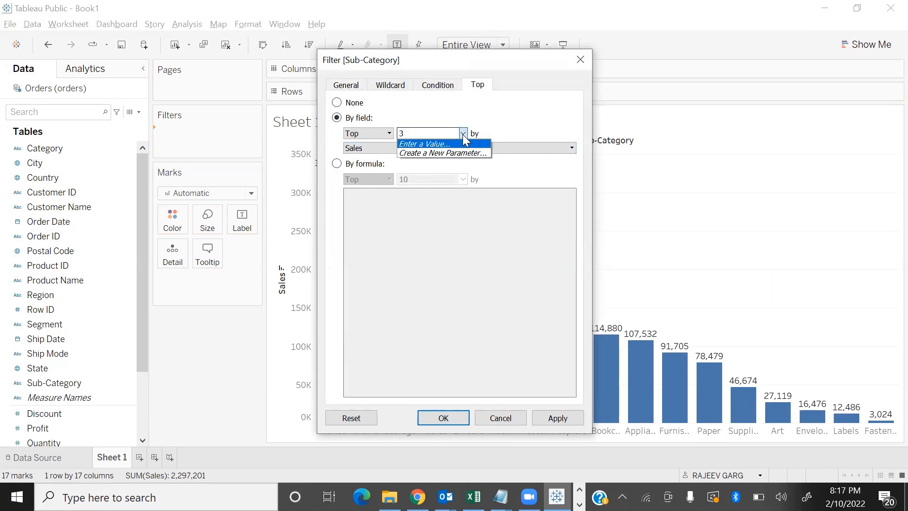
click(457, 151)
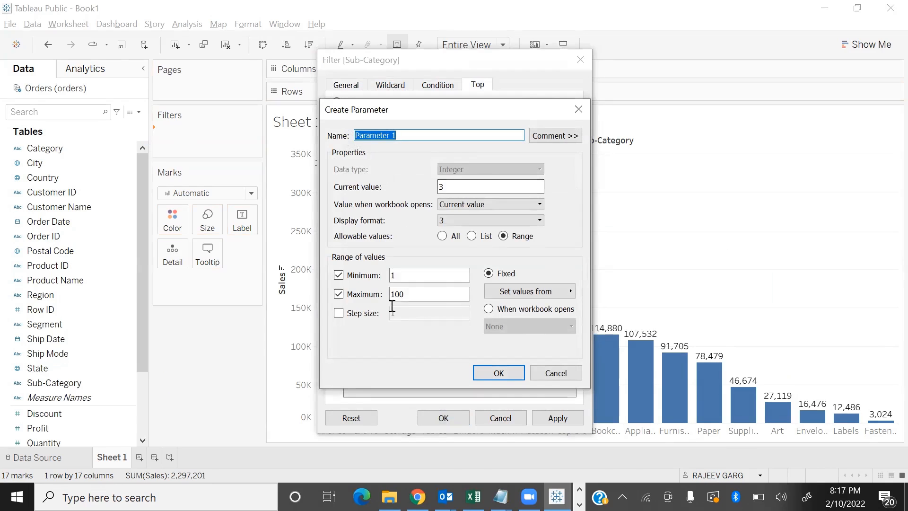
double_click(426, 294)
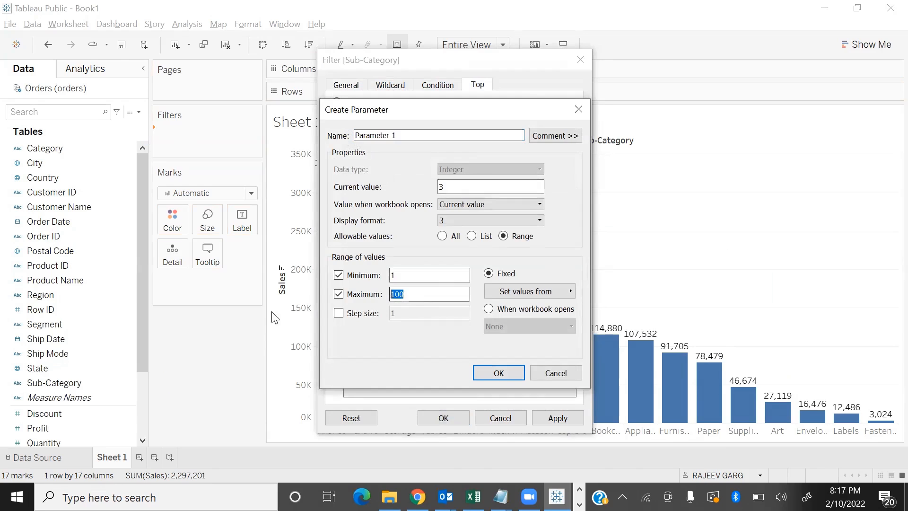
text(17)
click(495, 377)
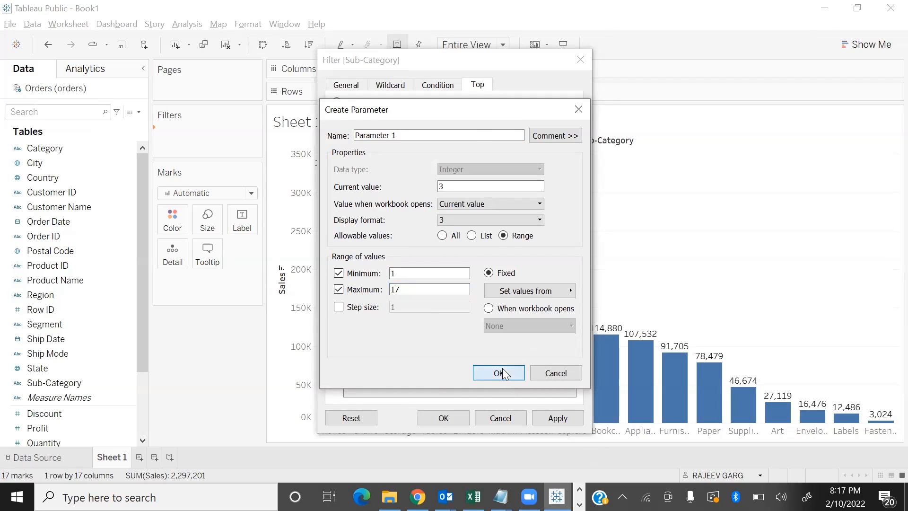
click(574, 420)
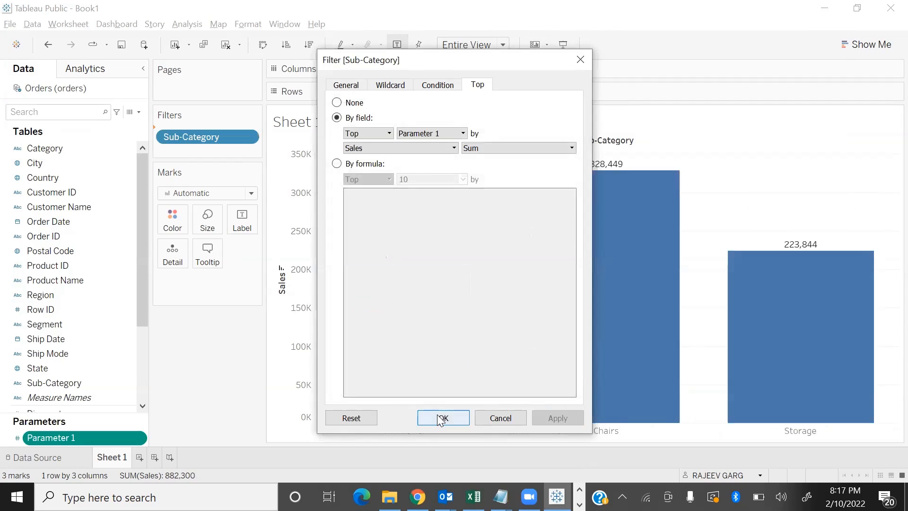
click(439, 416)
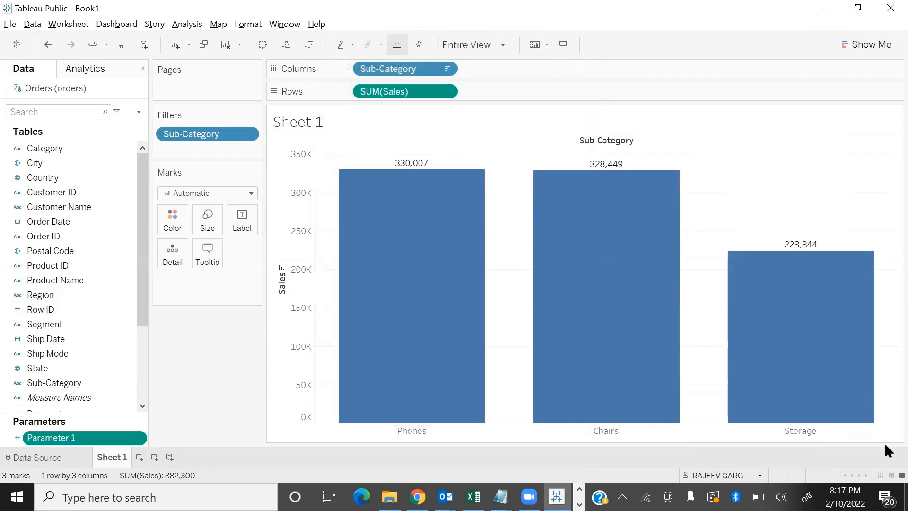
Check the filtered chart in presentation mode and show the Parameter 1 control on the worksheet
key(F7)
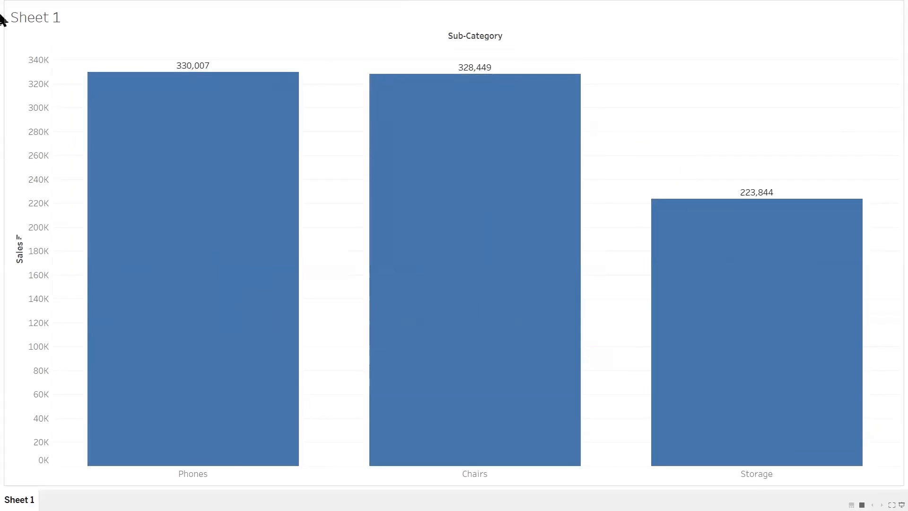
key(Escape)
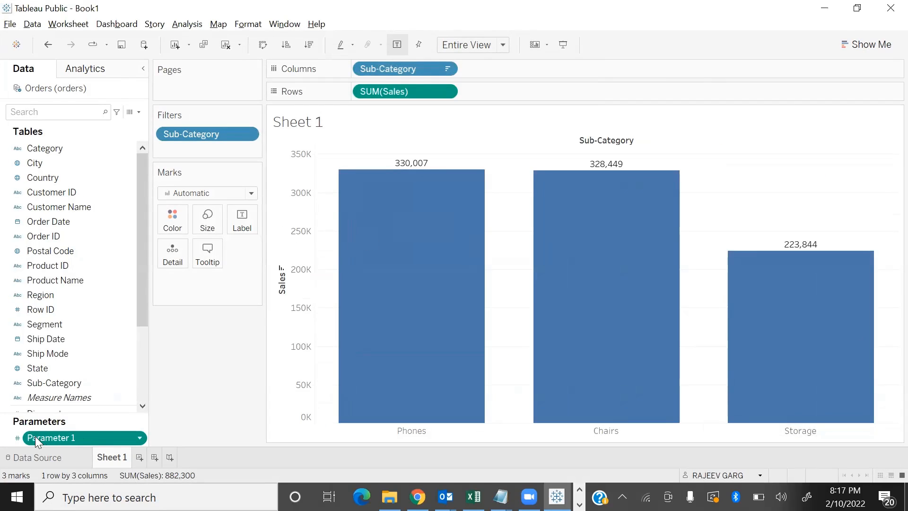
click(141, 438)
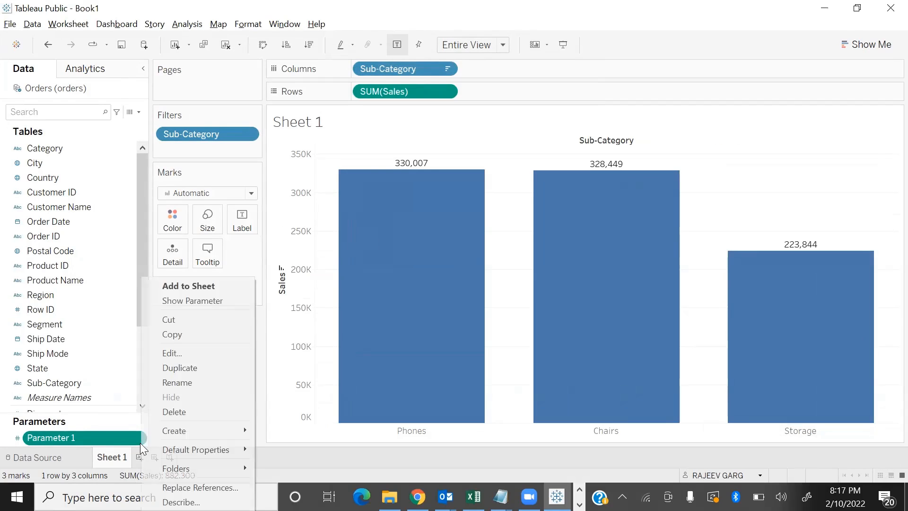
click(195, 301)
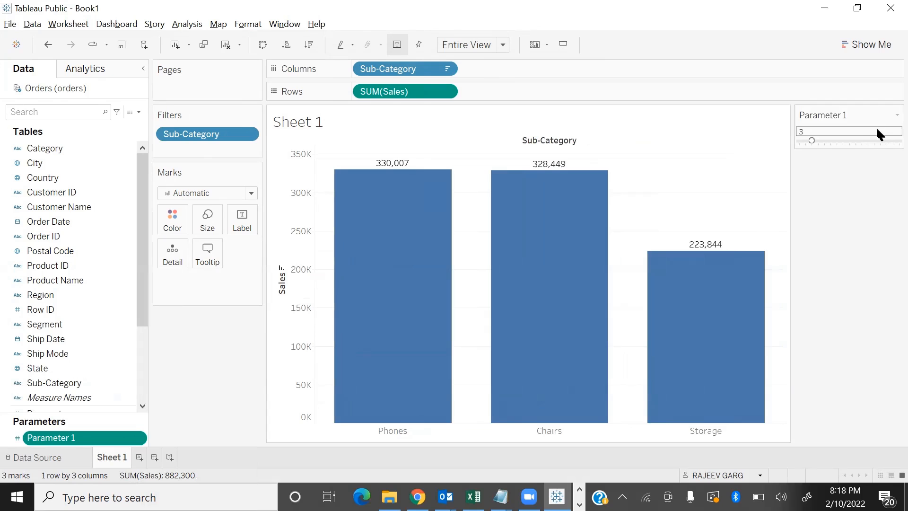
Present the sheet full screen and vary Parameter 1 through values such as 9 and 1, ending at 11
key(F7)
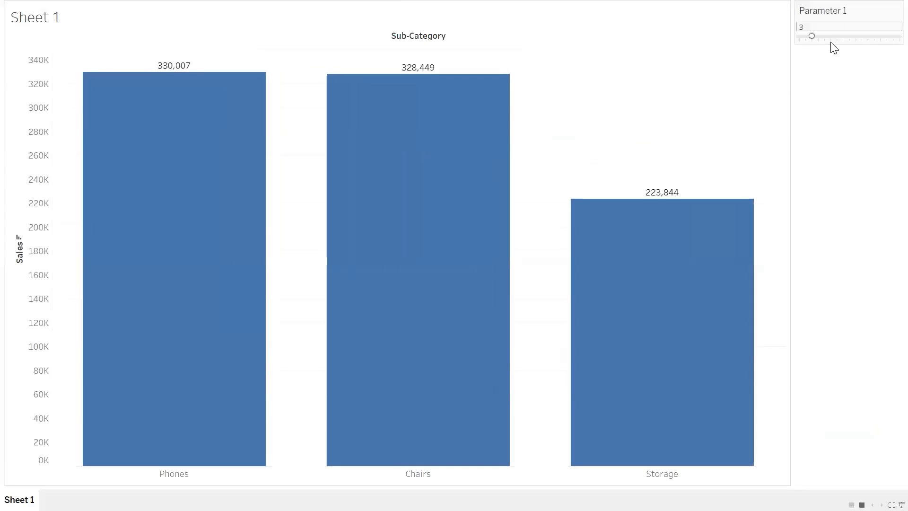
click(833, 39)
click(850, 39)
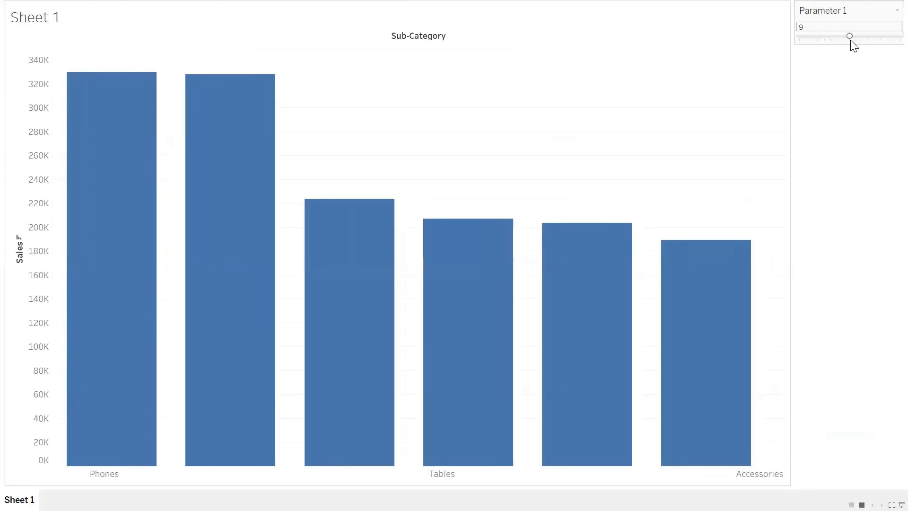
click(805, 37)
click(802, 37)
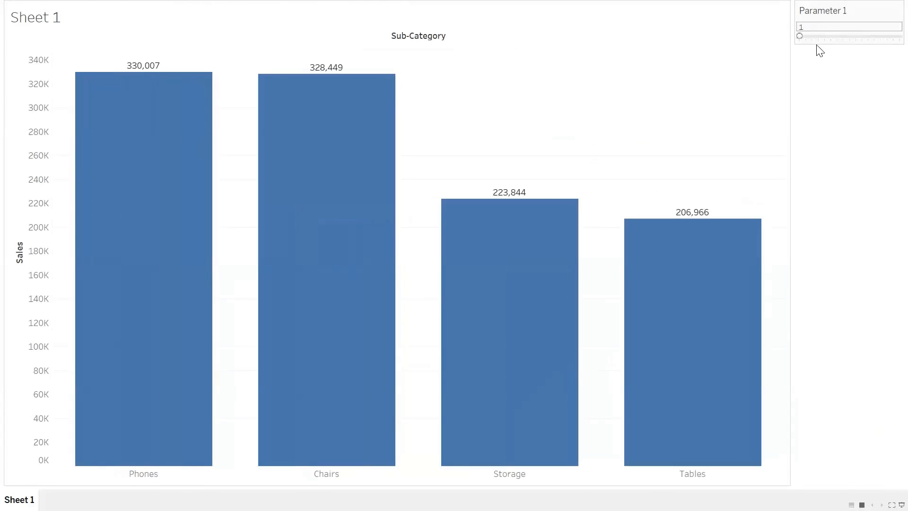
click(849, 37)
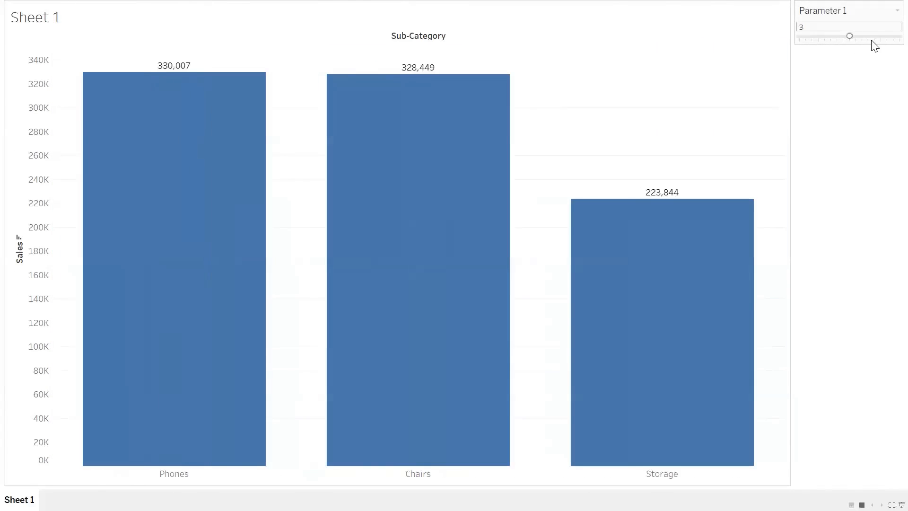
click(878, 38)
click(862, 38)
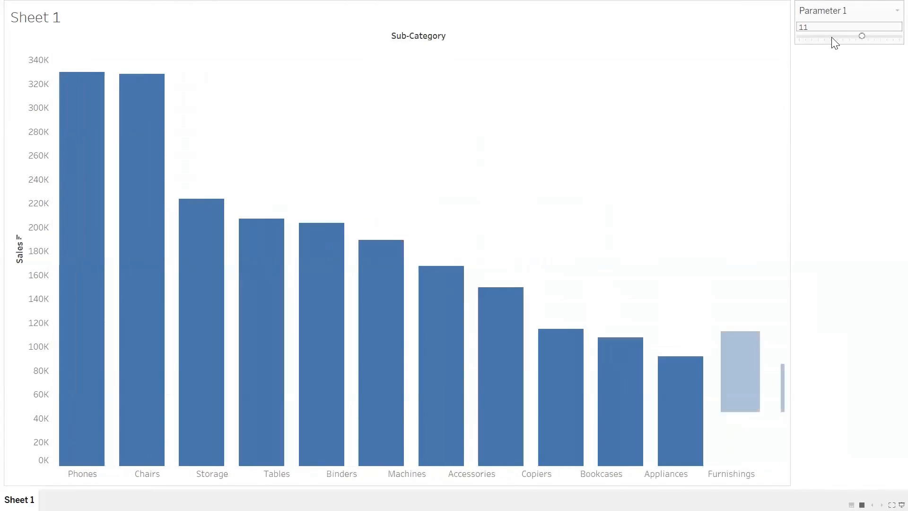
Vary Parameter 1 through values such as 5, finish at 11, and leave the full-screen presentation
click(831, 38)
click(813, 38)
click(825, 37)
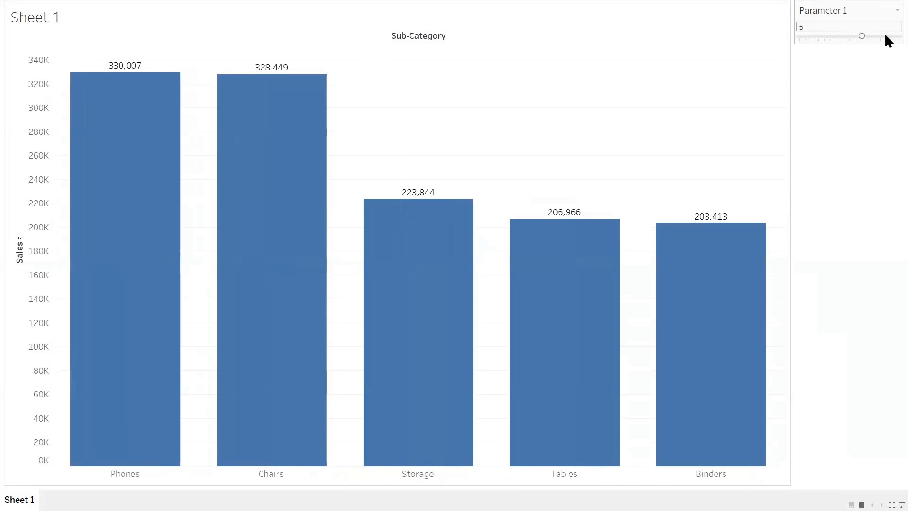
click(886, 37)
click(849, 38)
click(830, 37)
click(868, 38)
click(827, 38)
click(819, 38)
click(861, 37)
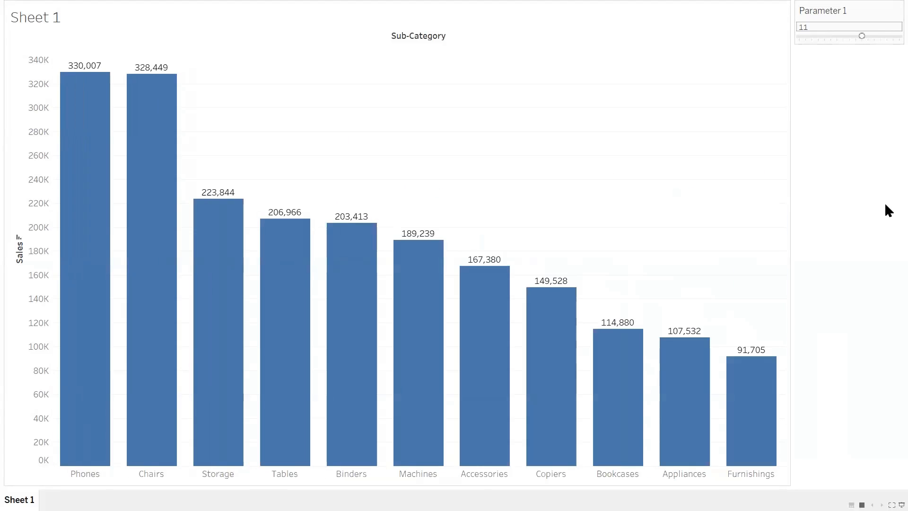
key(Escape)
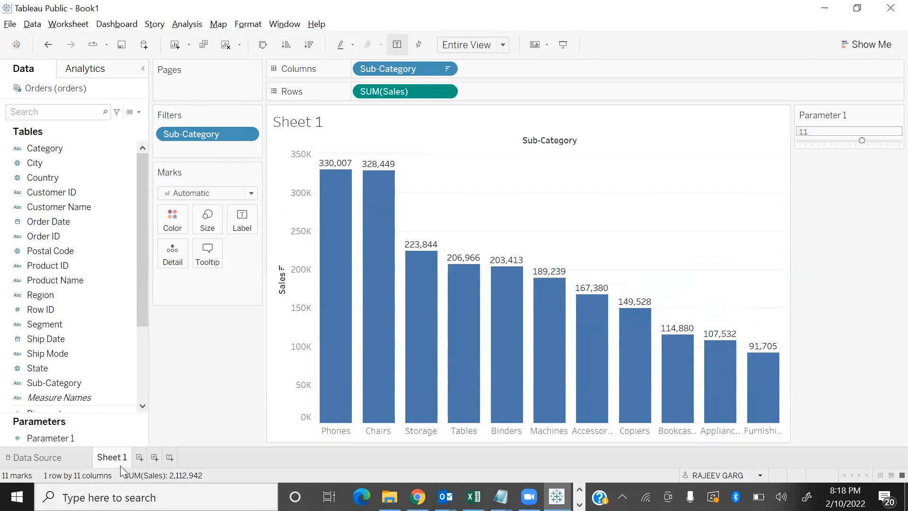
Rename the Sheet 1 worksheet as "parameter"
double_click(107, 457)
text(parameter)
key(Return)
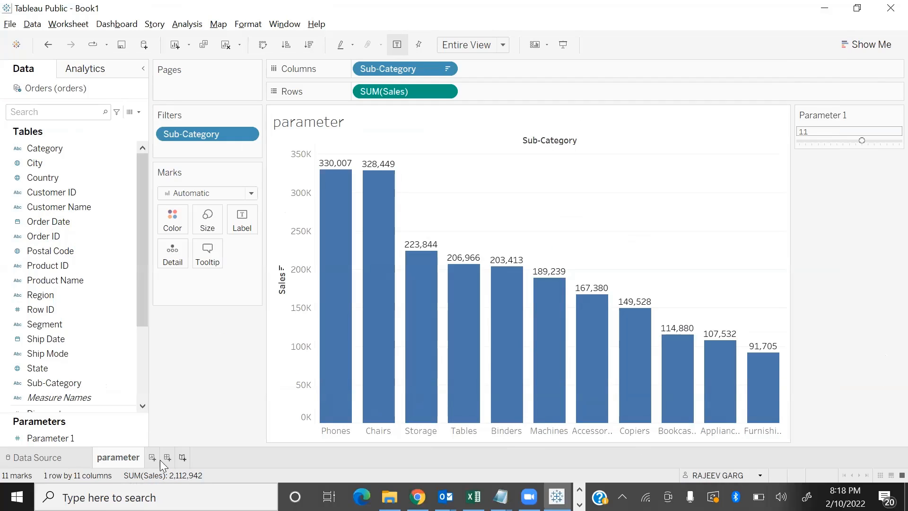
Add a new worksheet and build a bar chart of Sales by Sub-Category
click(153, 457)
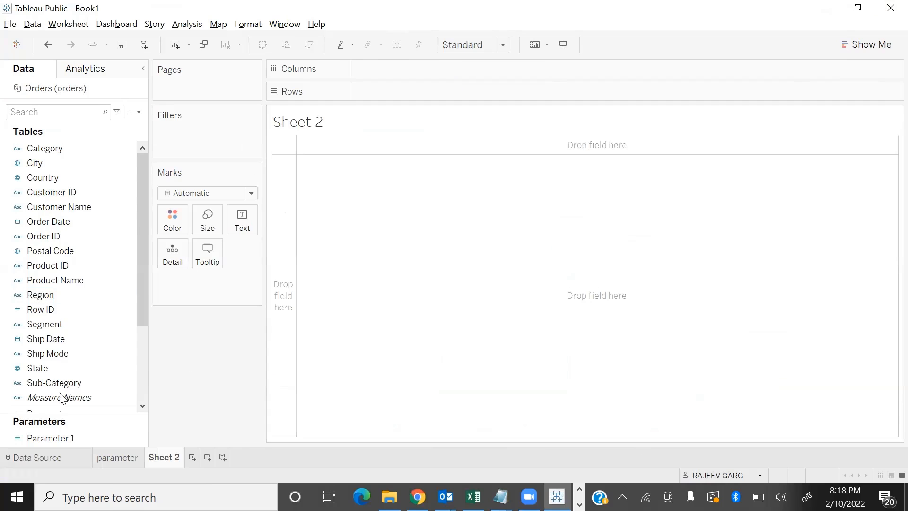
scroll(80, 360, down, 3)
double_click(59, 341)
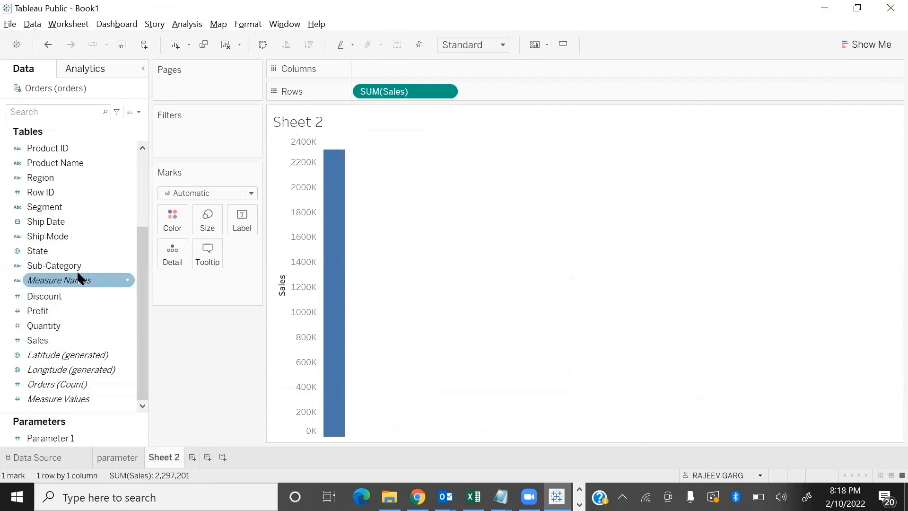
double_click(78, 271)
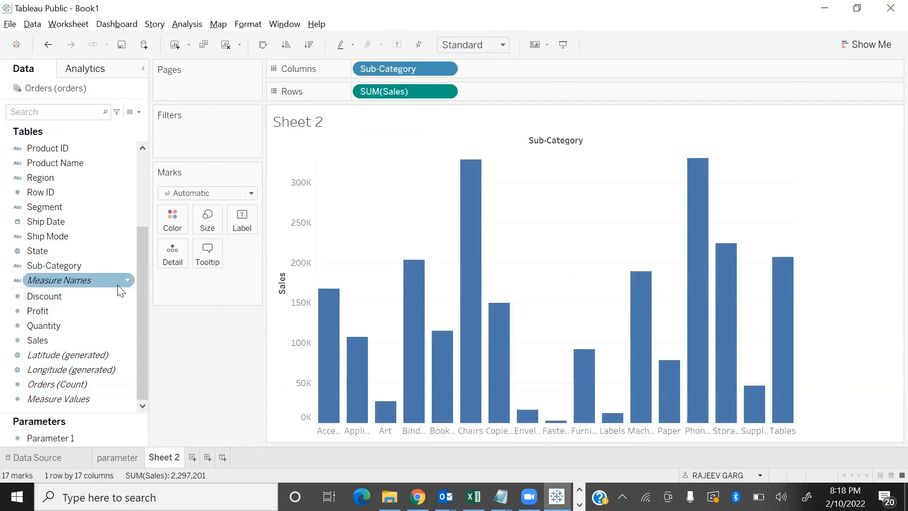
Swap the chart to horizontal bars fitted to Entire View, and sort the sub-categories by descending sales
key(ctrl+w)
click(480, 45)
click(469, 94)
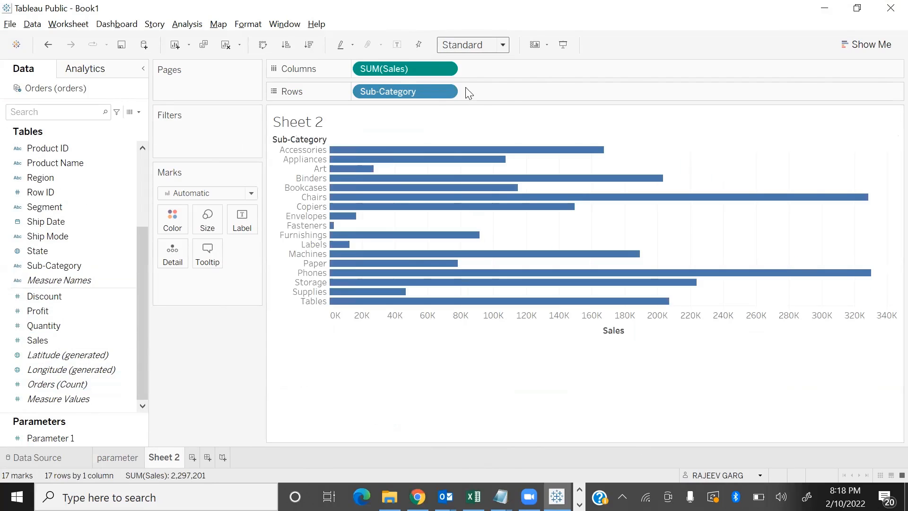
click(310, 44)
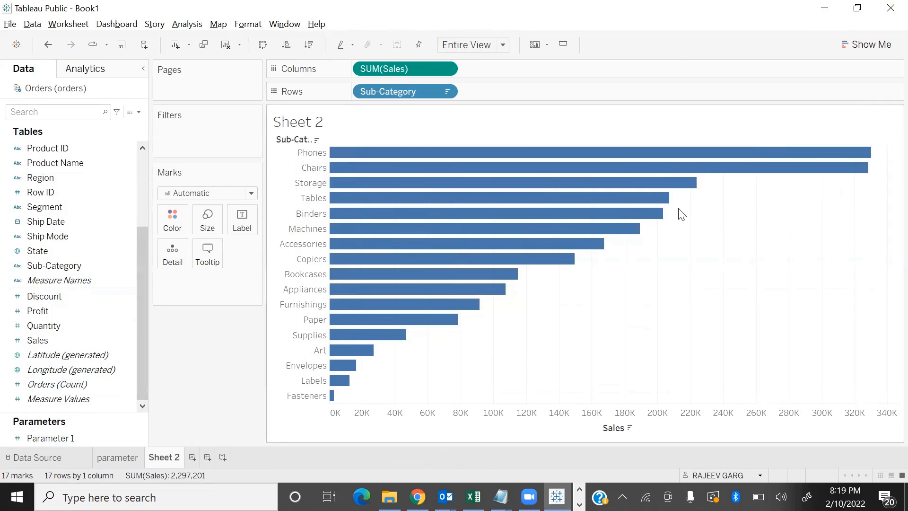
Create a set from the Phones, Chairs, Storage and Tables bars and color the chart by membership in it
drag(722, 200, 524, 146)
mouse_move(529, 152)
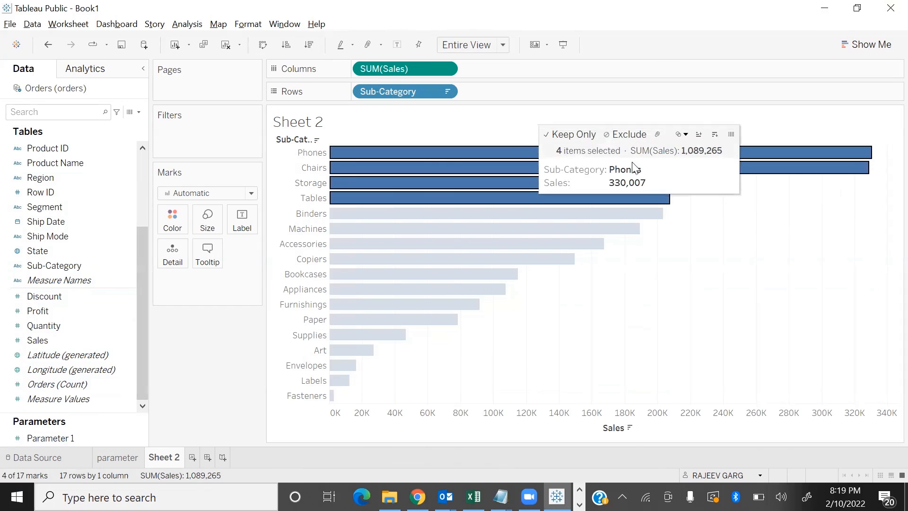
click(682, 134)
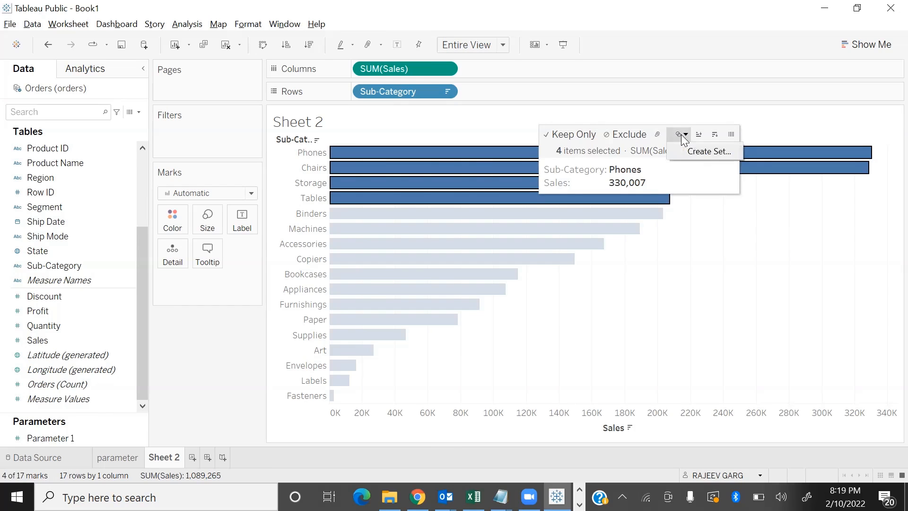
click(713, 153)
click(485, 331)
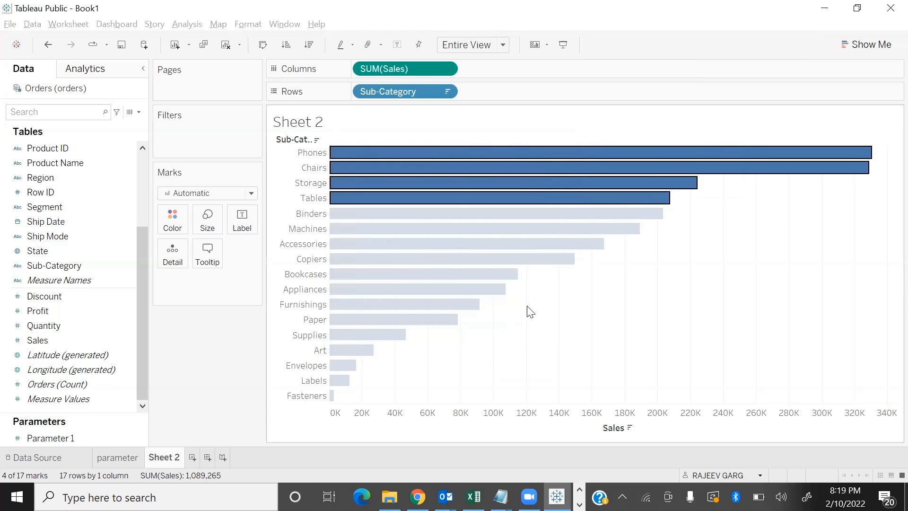
click(763, 285)
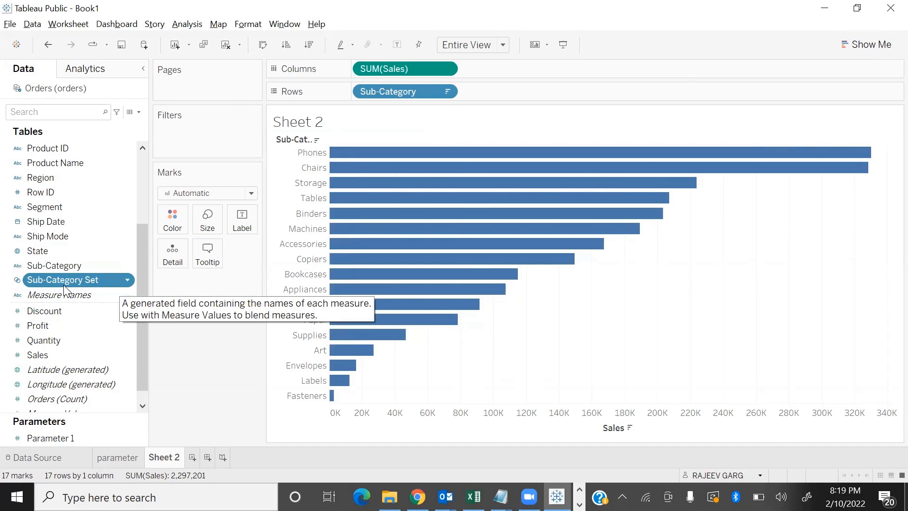
drag(51, 282, 211, 380)
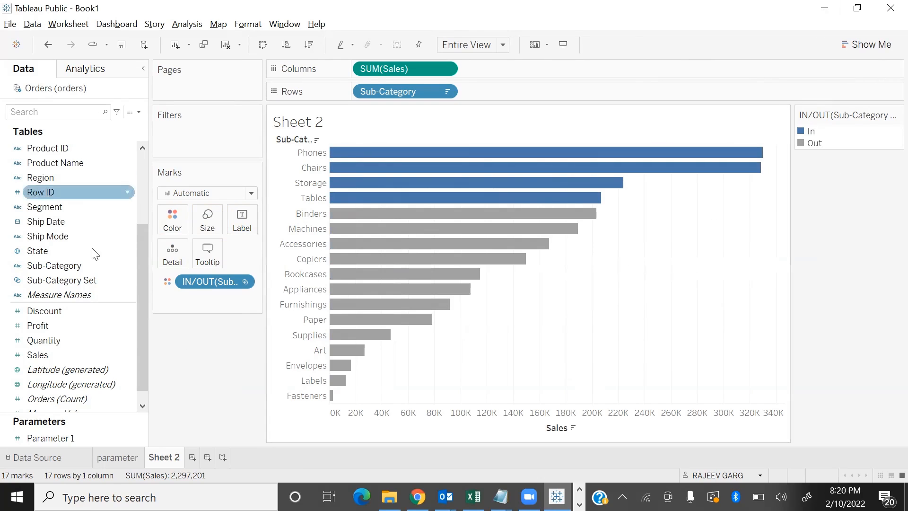
Remove the set coloring from the chart and delete Sub-Category Set from the data fields
drag(207, 282, 174, 395)
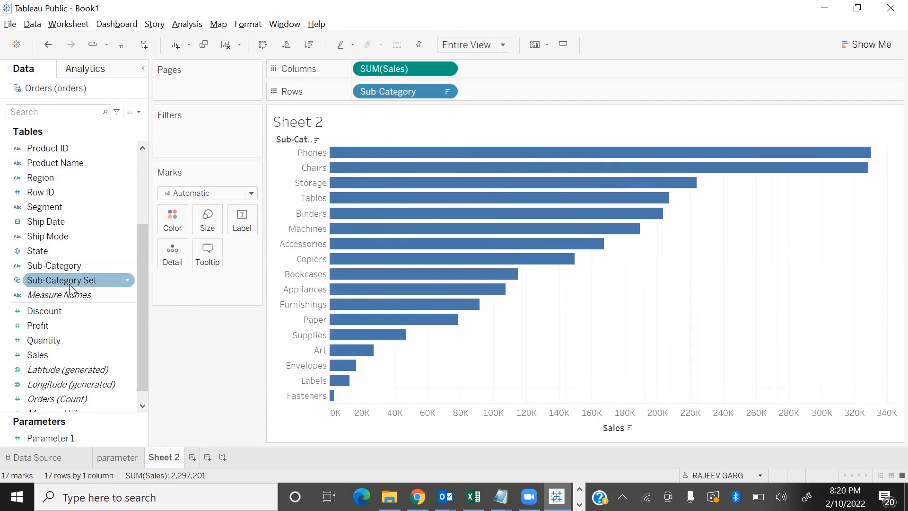
right_click(70, 284)
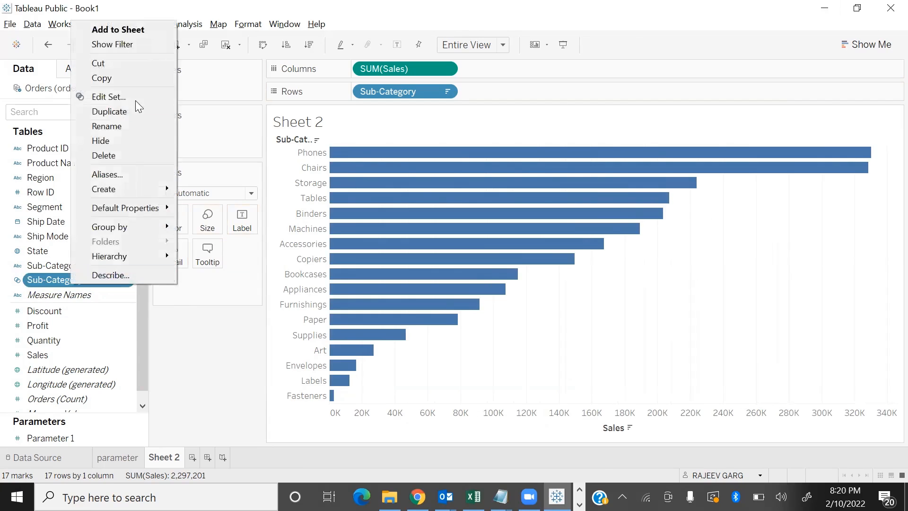
click(114, 155)
Create a set from the Sub-Category field containing Envelopes, Labels and Paper
click(127, 265)
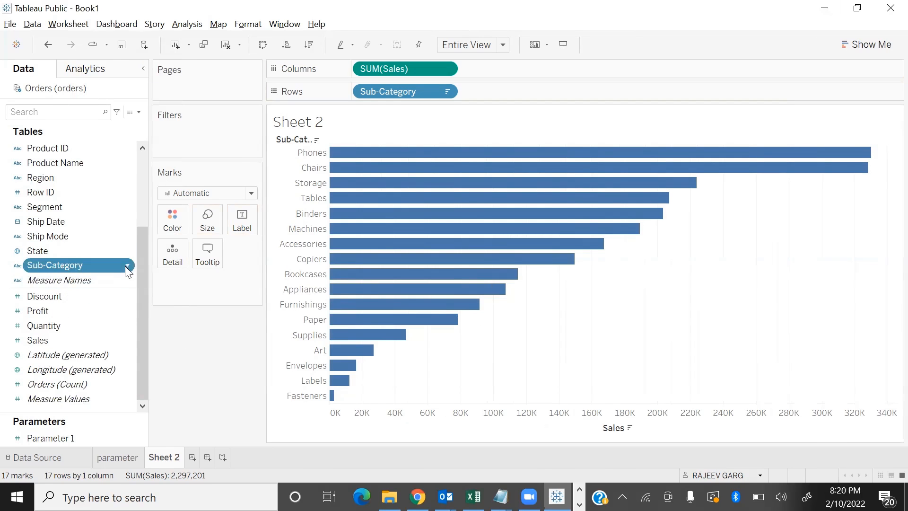
mouse_move(182, 106)
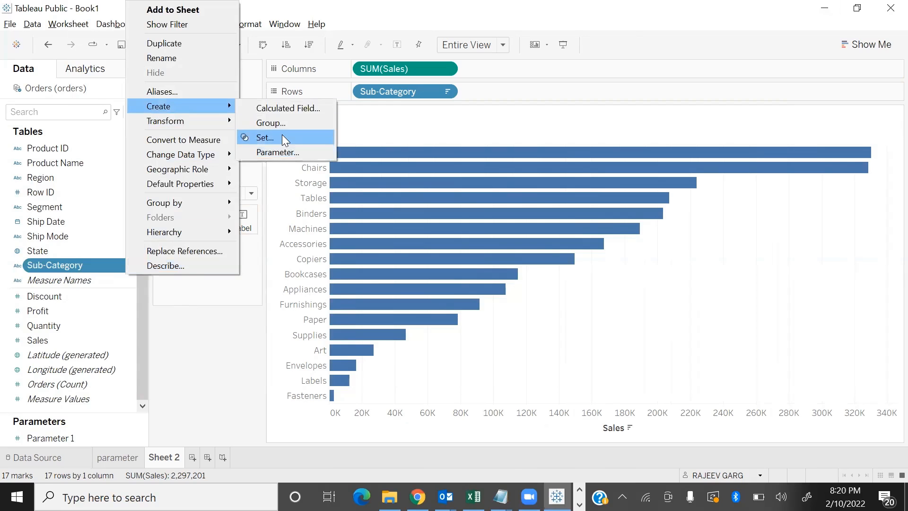
click(283, 137)
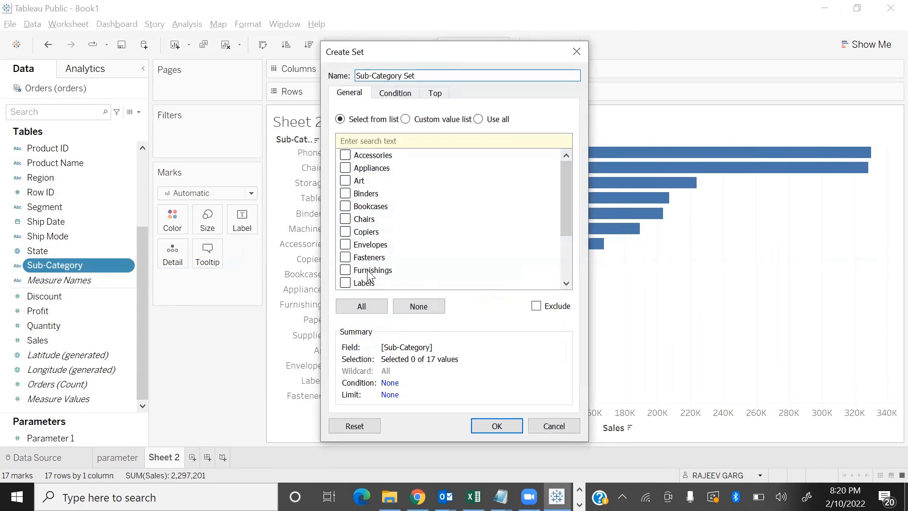
click(346, 245)
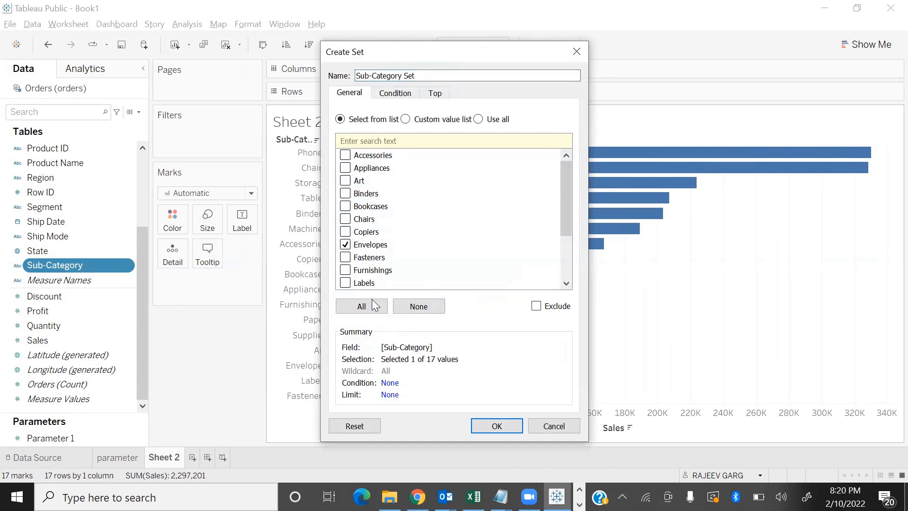
click(345, 282)
scroll(352, 258, down, 2)
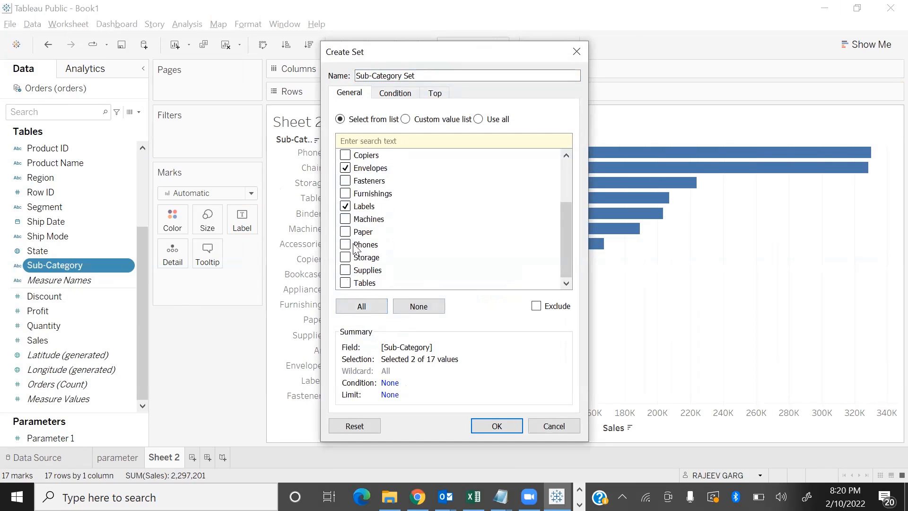
click(346, 232)
click(497, 426)
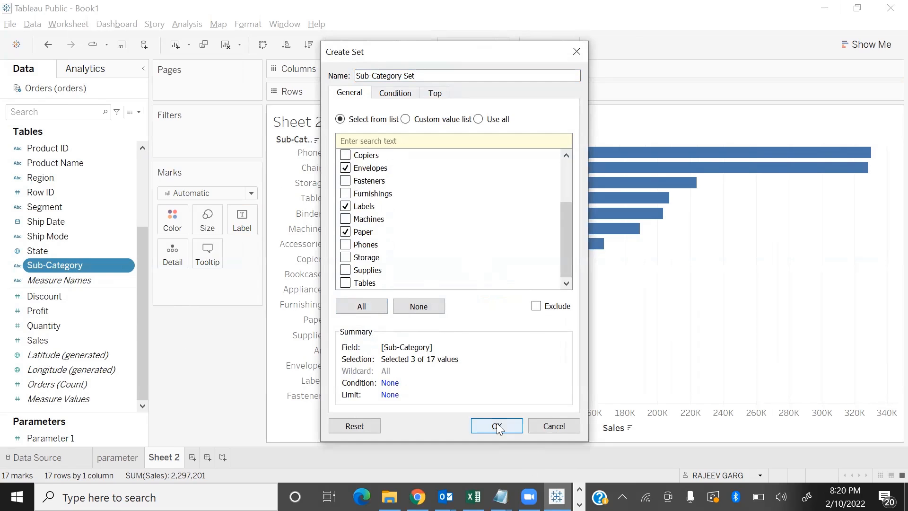
click(497, 426)
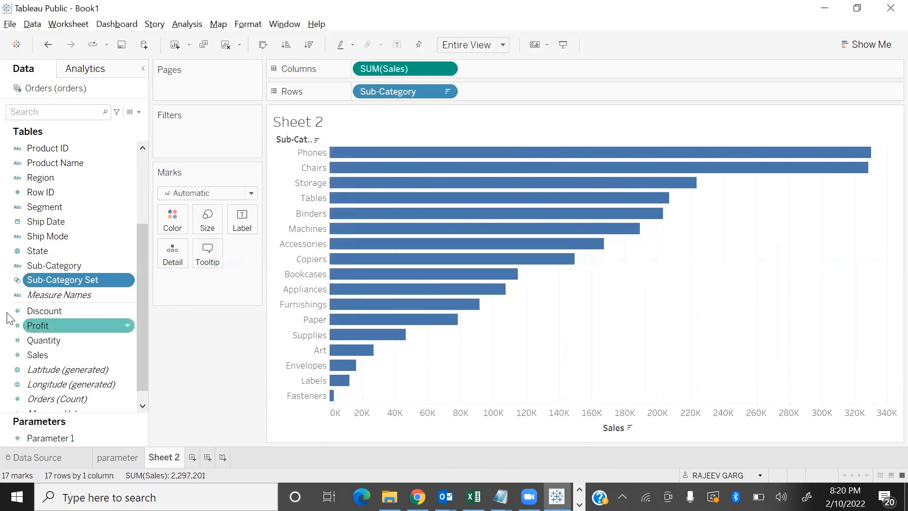
Rename the new set as STATIONARY and color the bars by membership in it
right_click(89, 283)
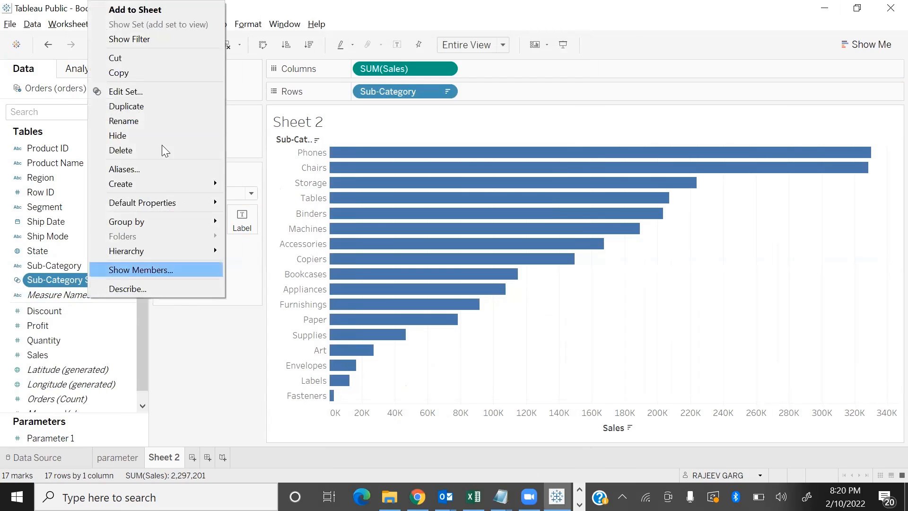
click(188, 121)
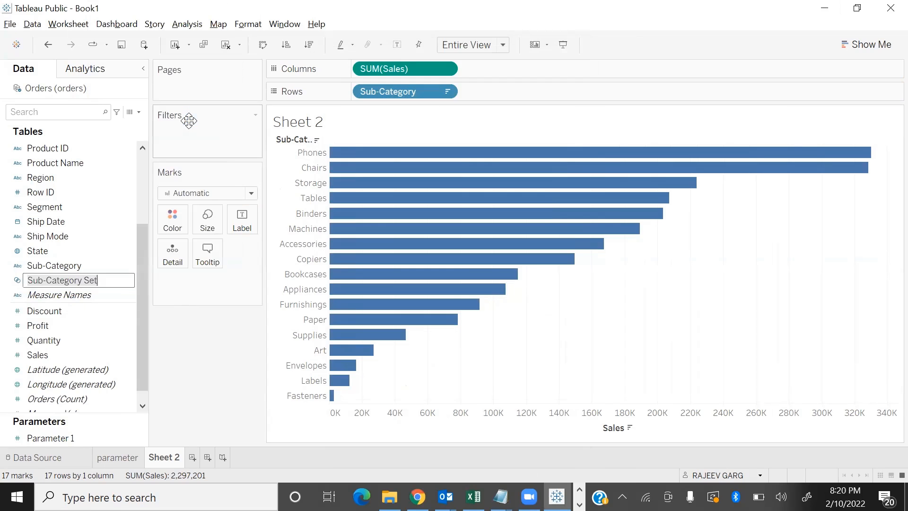
text(STATIONARY)
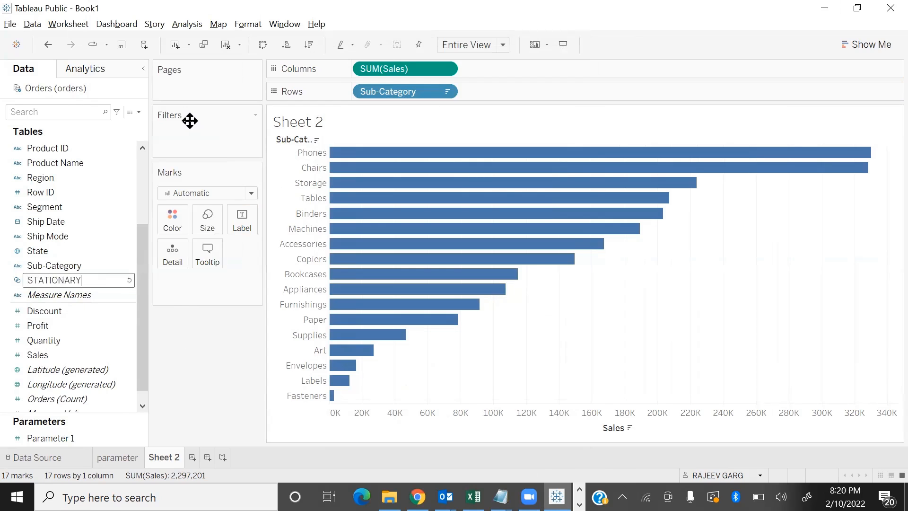
key(Return)
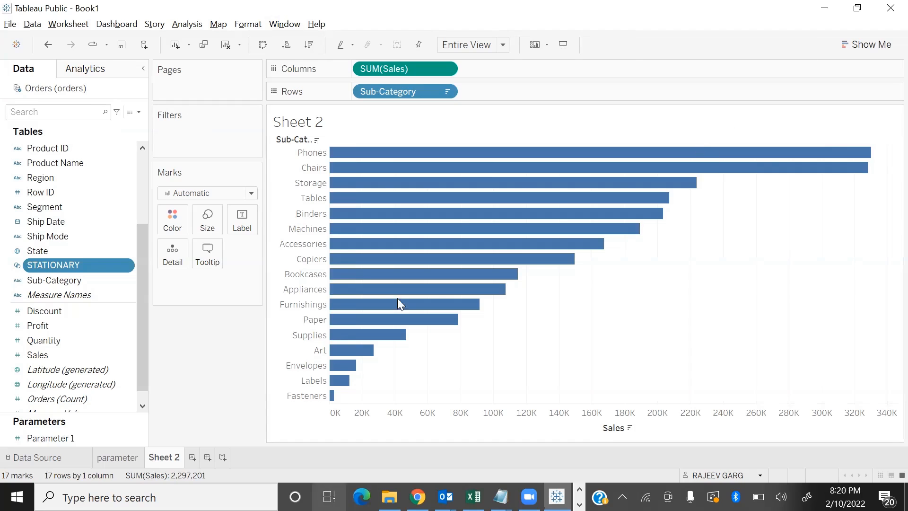
drag(65, 260, 183, 216)
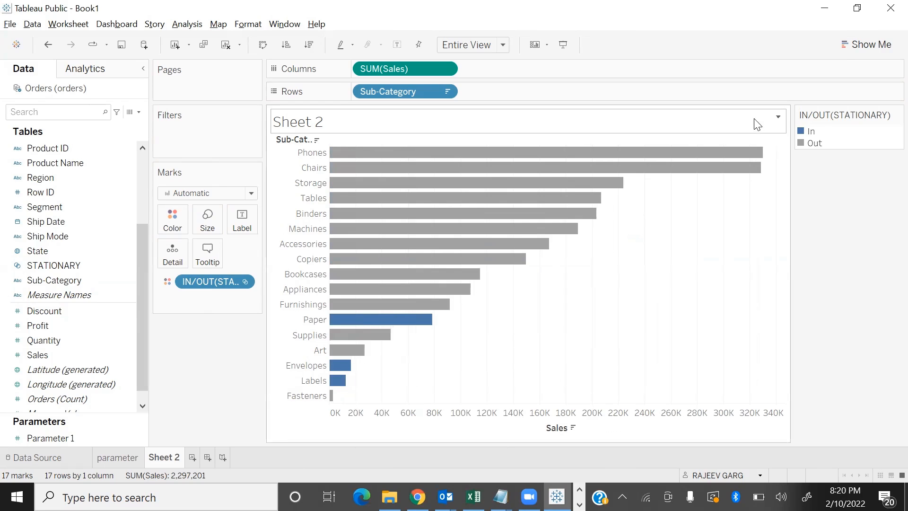
Rename the Sheet 2 worksheet as SET
double_click(170, 458)
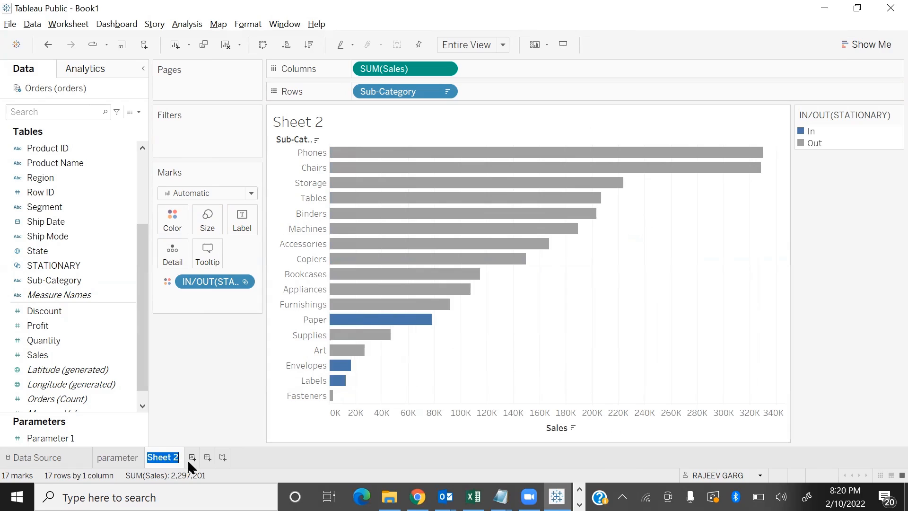
text(SR)
key(BackSpace)
key(Return)
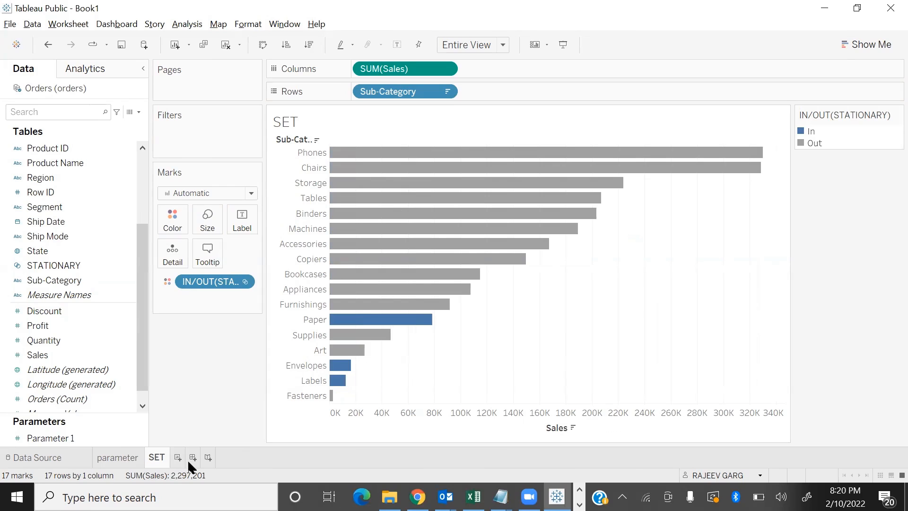
Try yellow as the color for the In members of the STATIONARY set, and undo the color change
click(172, 218)
click(205, 261)
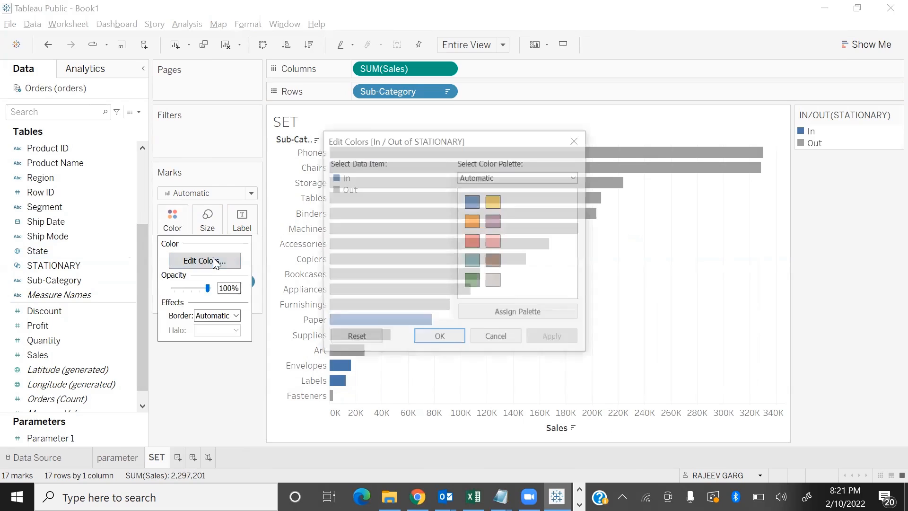
click(494, 201)
click(555, 338)
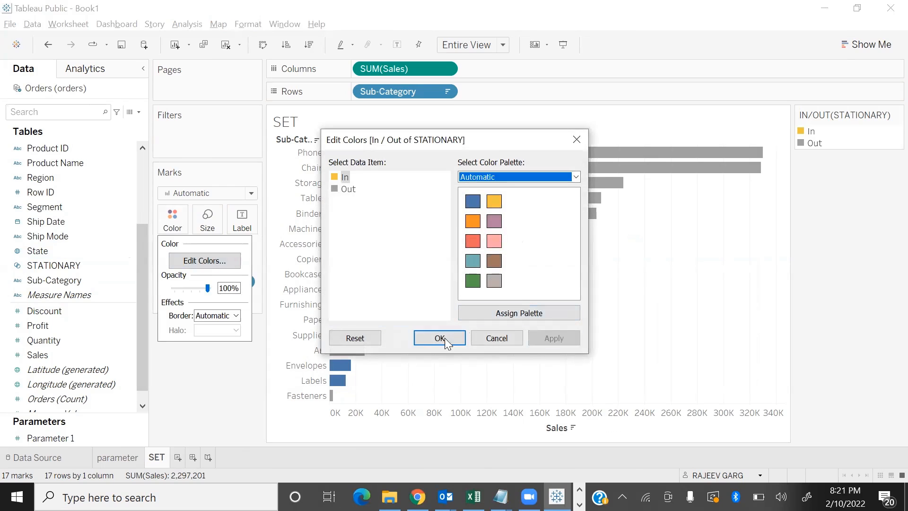
click(440, 338)
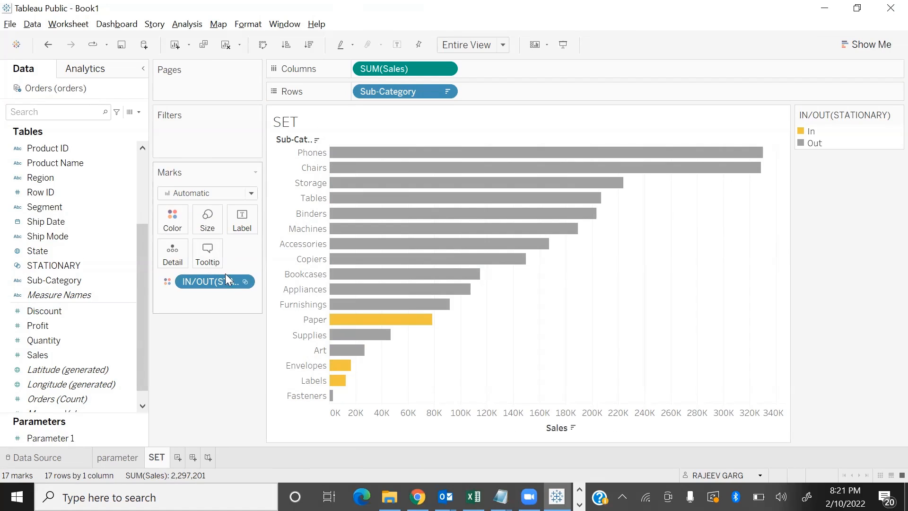
key(ctrl+z)
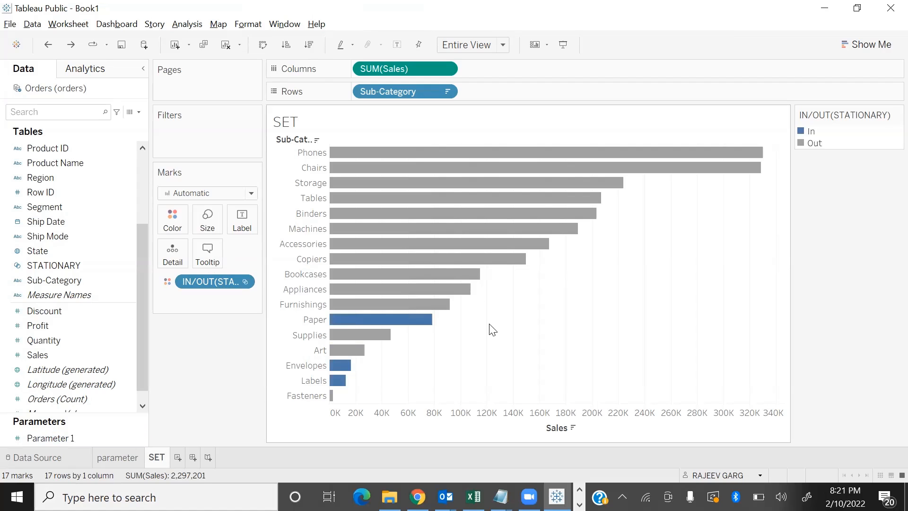
Create a new worksheet with a bar chart of Sales by Sub-Category
click(177, 458)
scroll(59, 383, down, 1)
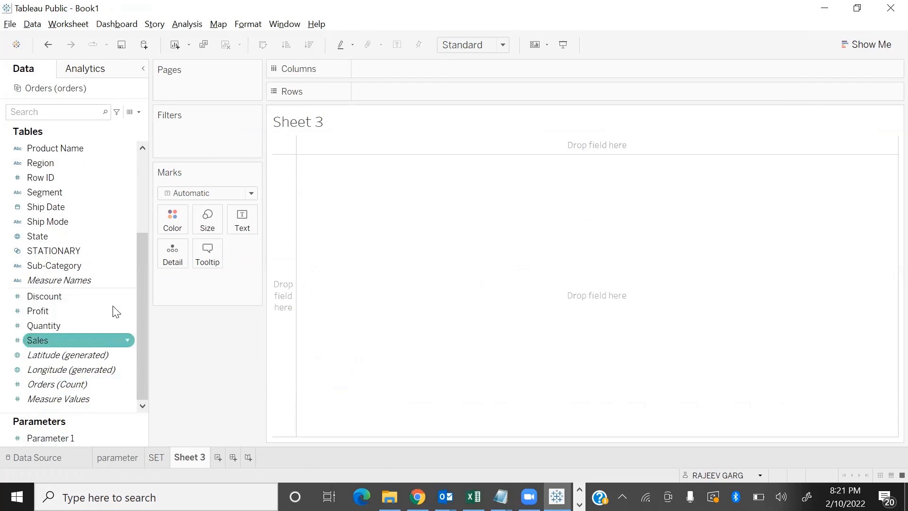
double_click(68, 339)
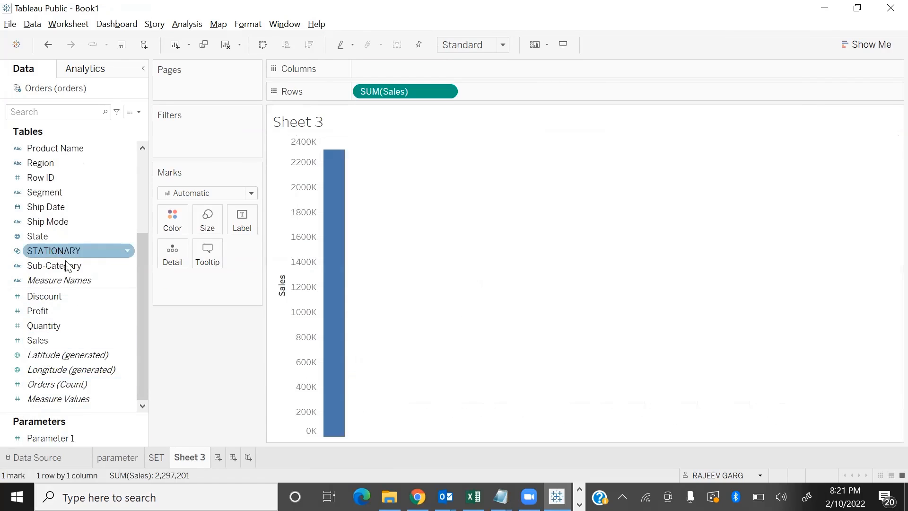
double_click(77, 265)
Sort the sub-categories by descending sales and display them as horizontal bars fitted to Entire View
click(309, 44)
click(475, 48)
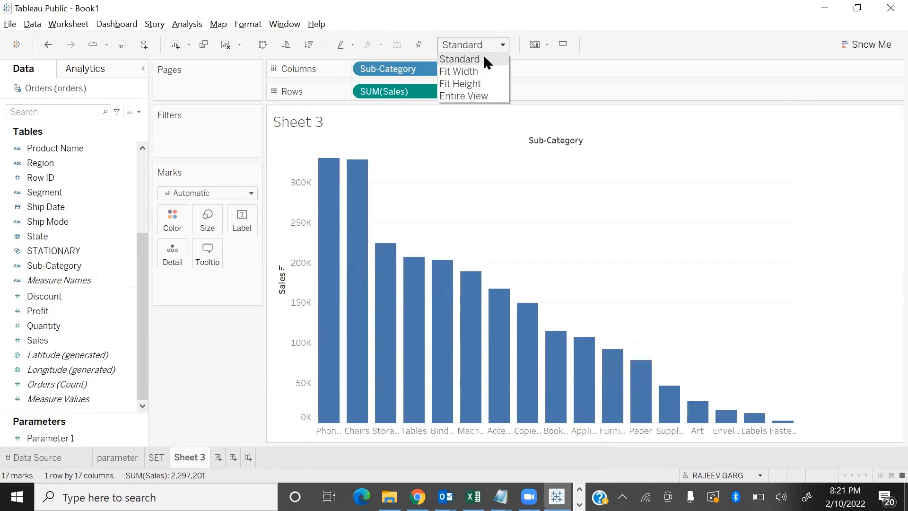
click(479, 96)
key(ctrl+w)
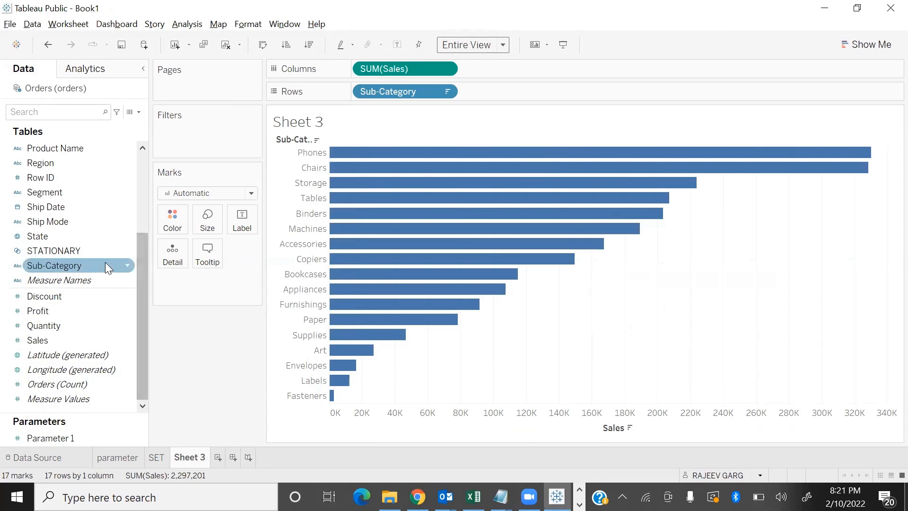
Create a set from the Sub-Category field containing the top 5 by sum of Sales
click(128, 266)
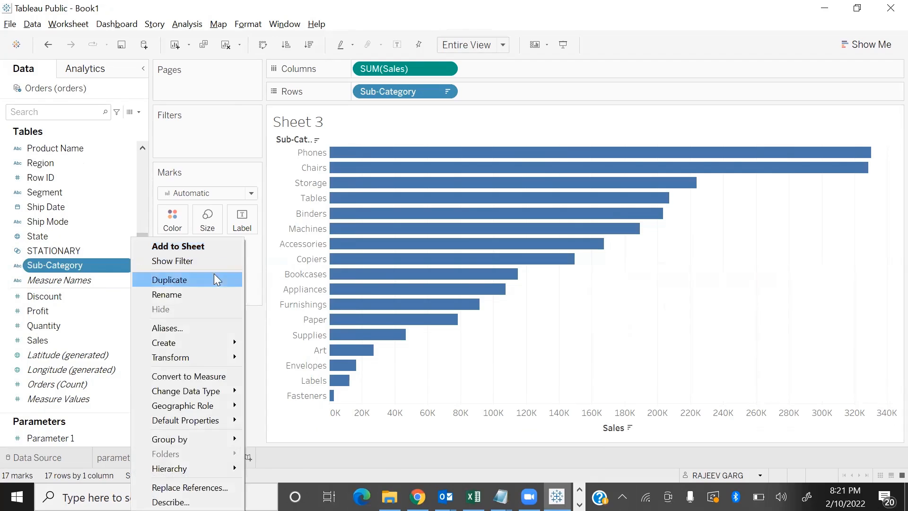
mouse_move(192, 341)
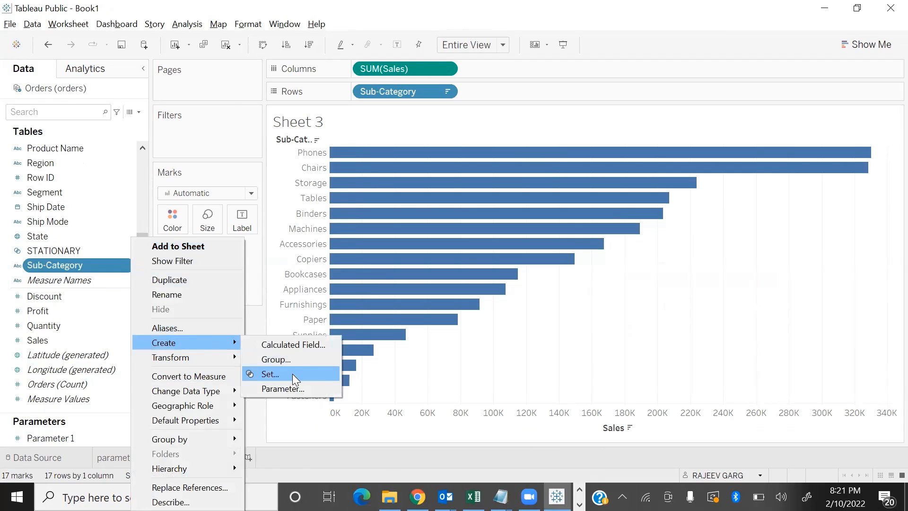
click(293, 373)
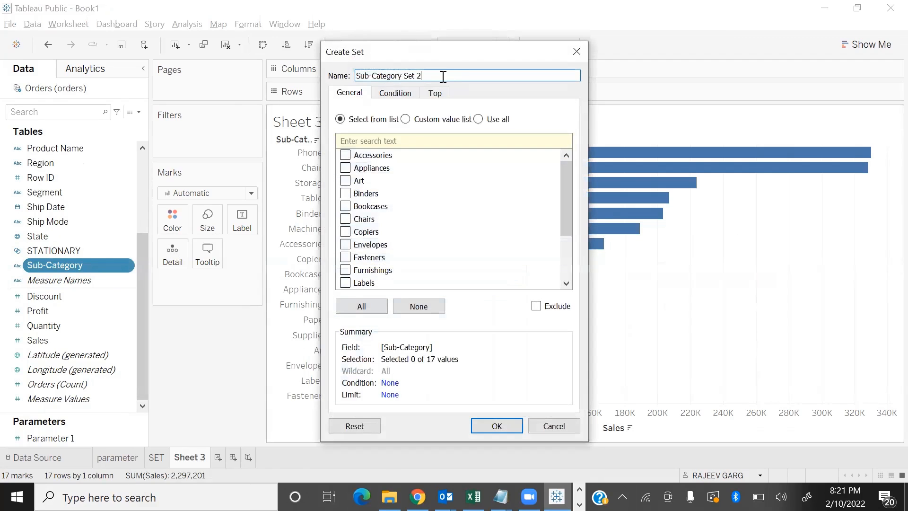
click(436, 93)
click(340, 125)
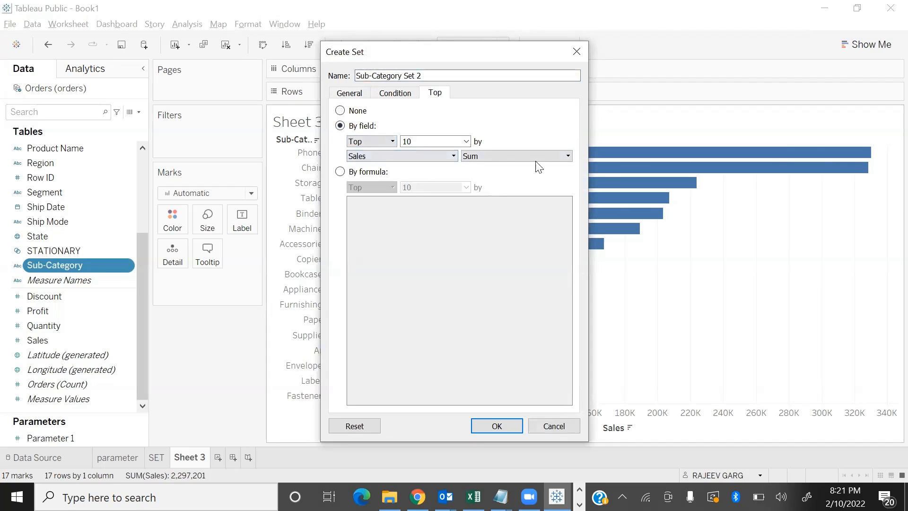
drag(432, 143, 241, 137)
click(490, 428)
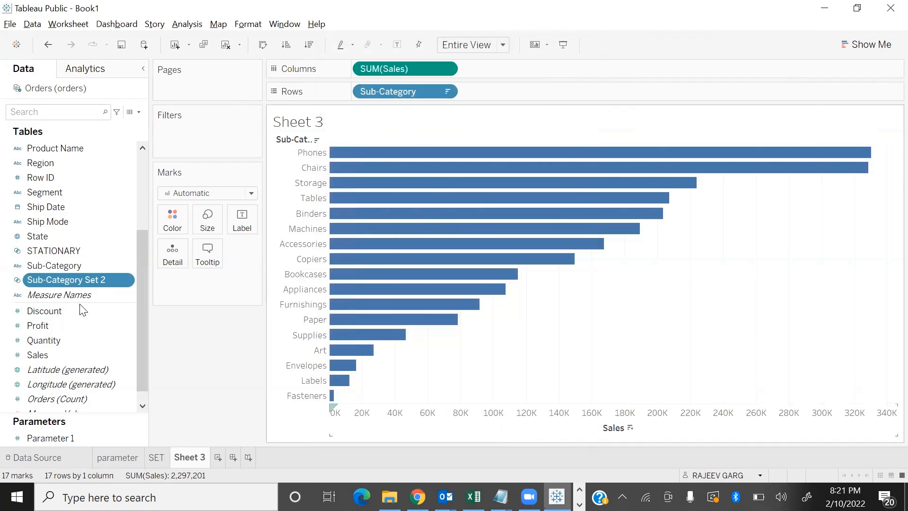
Color the bars by membership in the top 5 sub-category set and show the sheet in presentation mode
drag(65, 289, 172, 219)
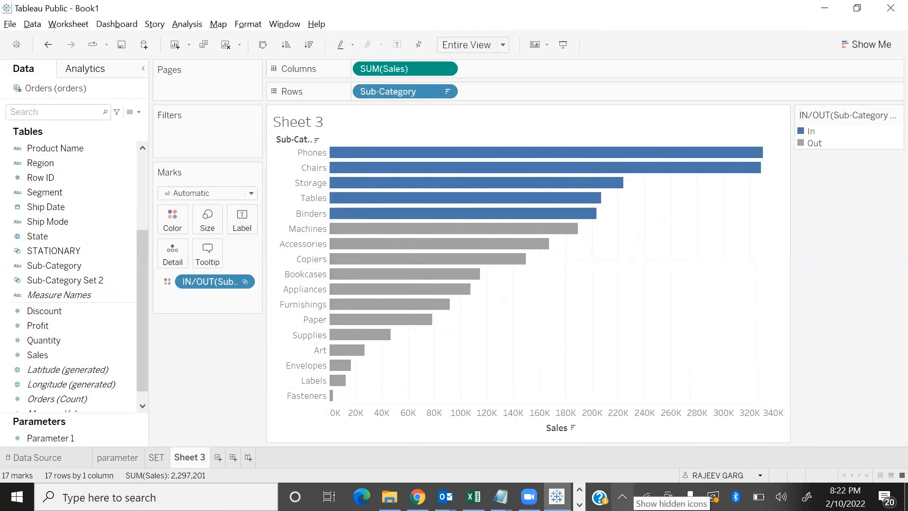
key(F7)
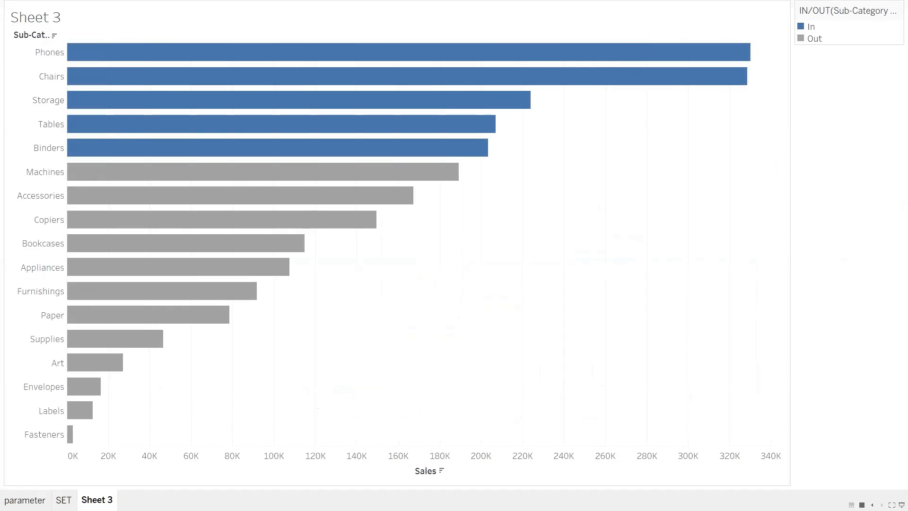
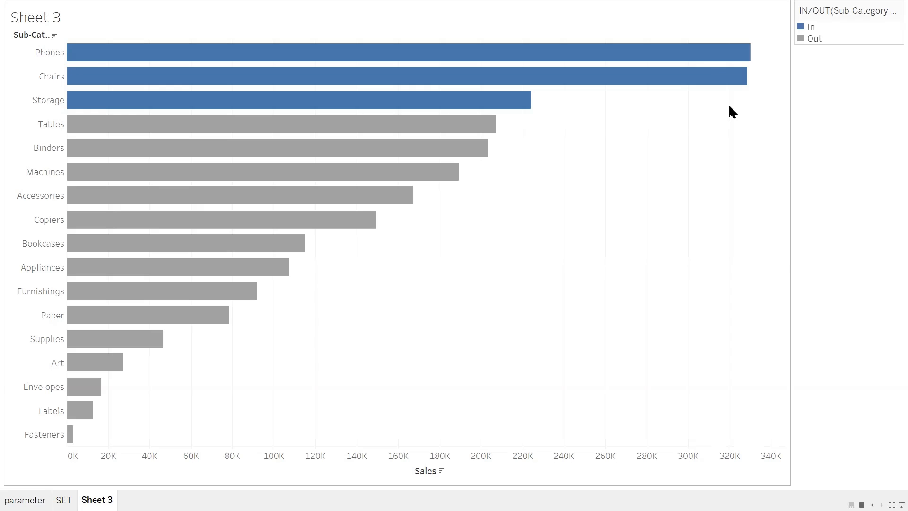
Leave presentation mode and open the top-N definition of Sub-Category Set 2 for editing
key(Escape)
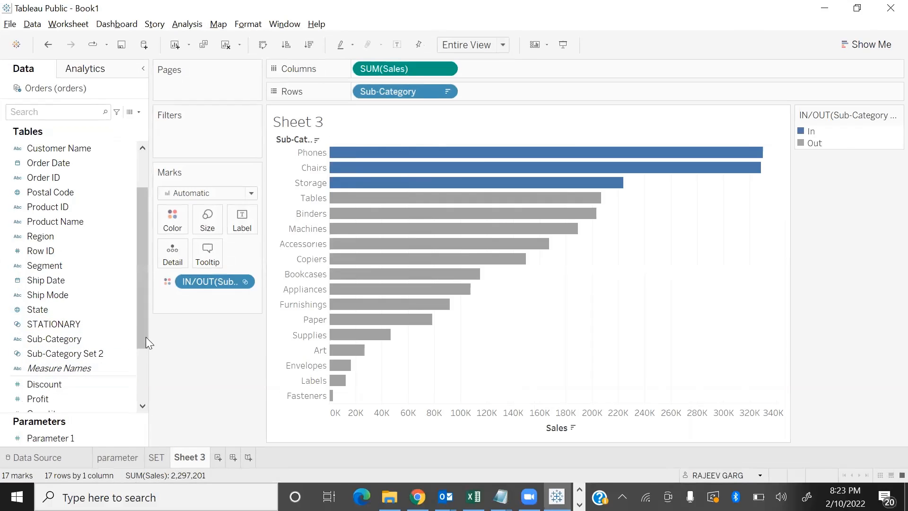
right_click(132, 355)
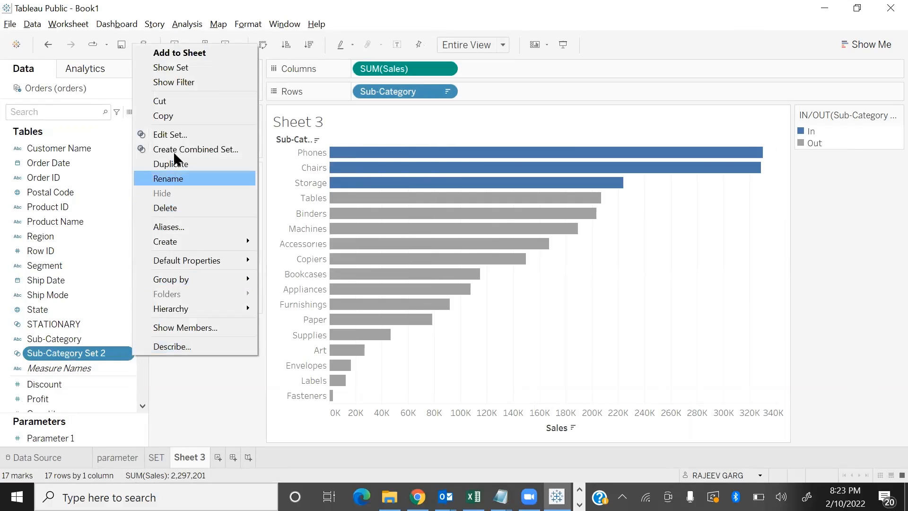
click(183, 135)
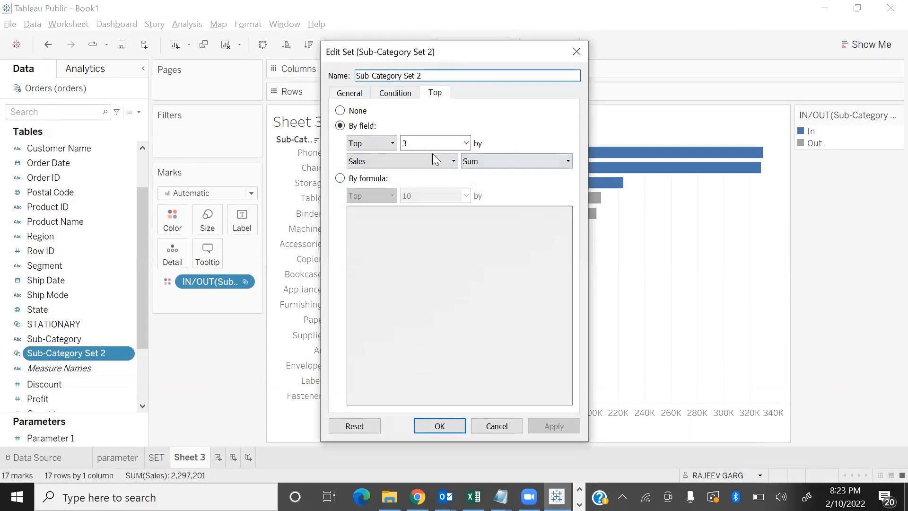
double_click(421, 144)
click(466, 144)
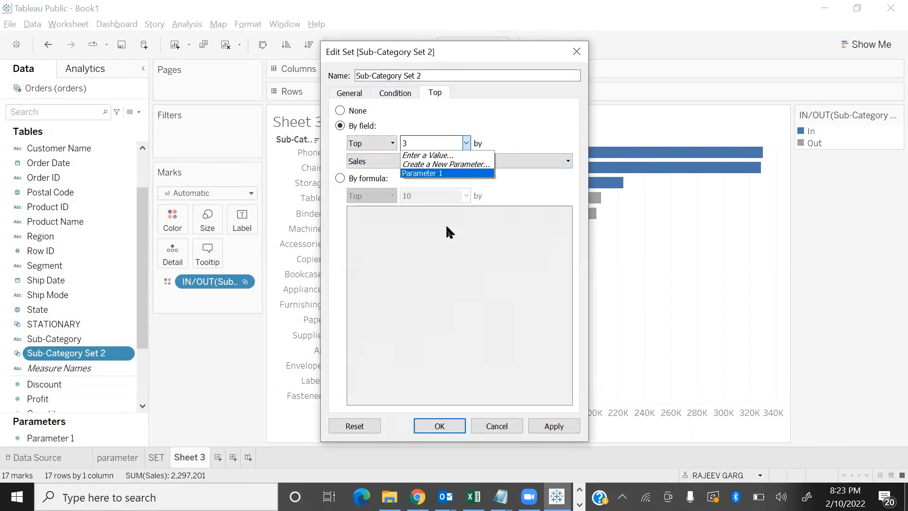
click(468, 164)
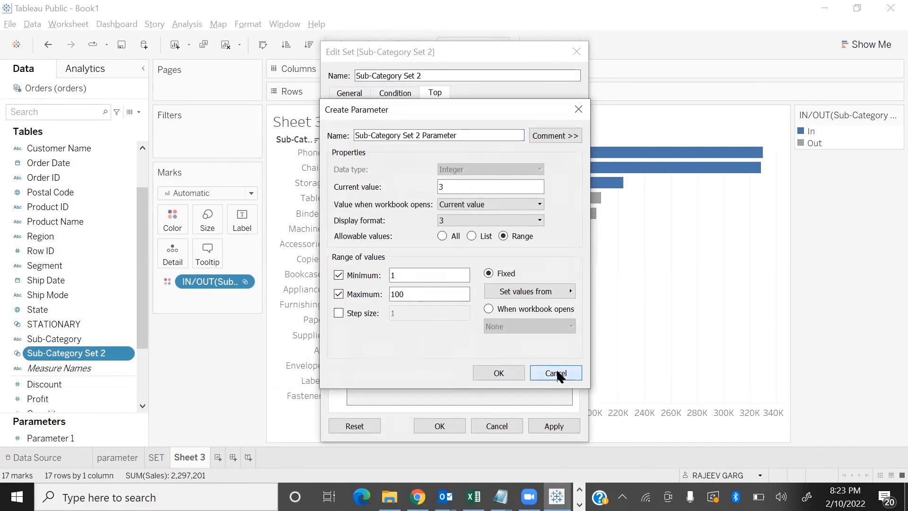
click(557, 374)
Make Parameter 1 the top count of Sub-Category Set 2, apply it, and show the sheet in presentation mode
click(466, 143)
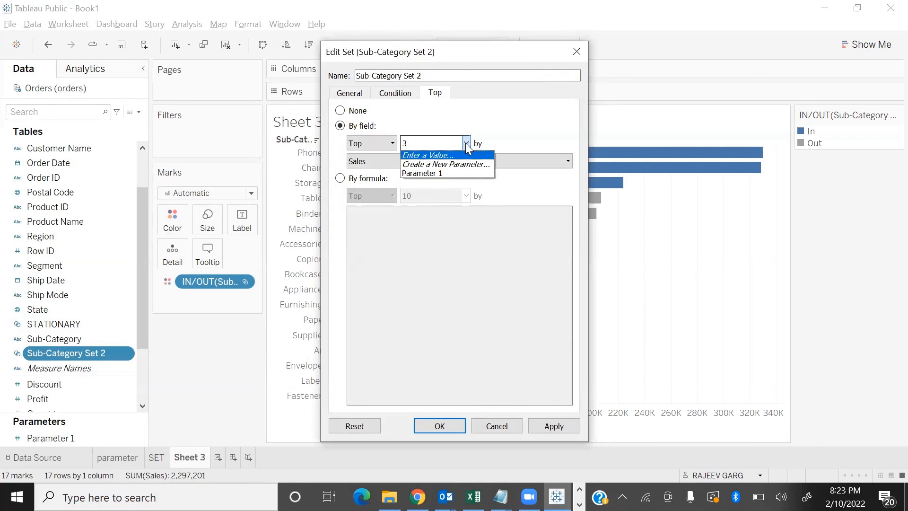
click(453, 173)
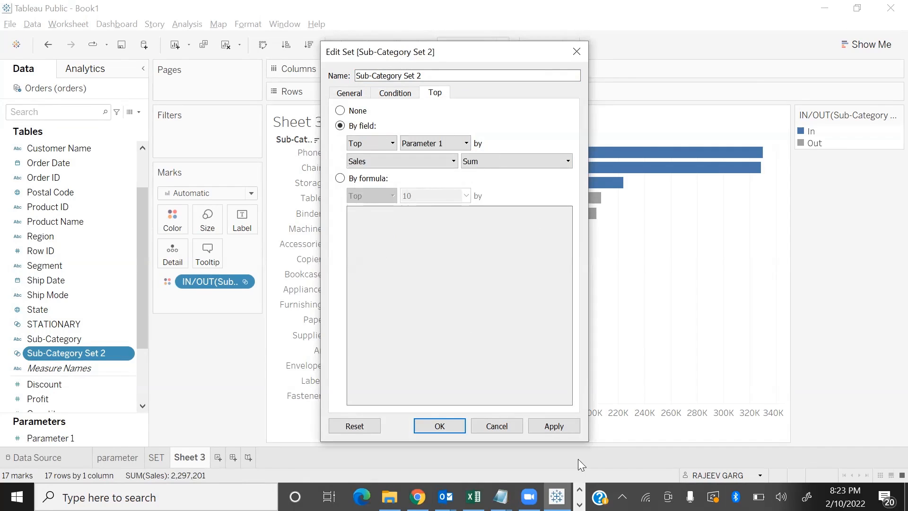
click(551, 427)
click(440, 427)
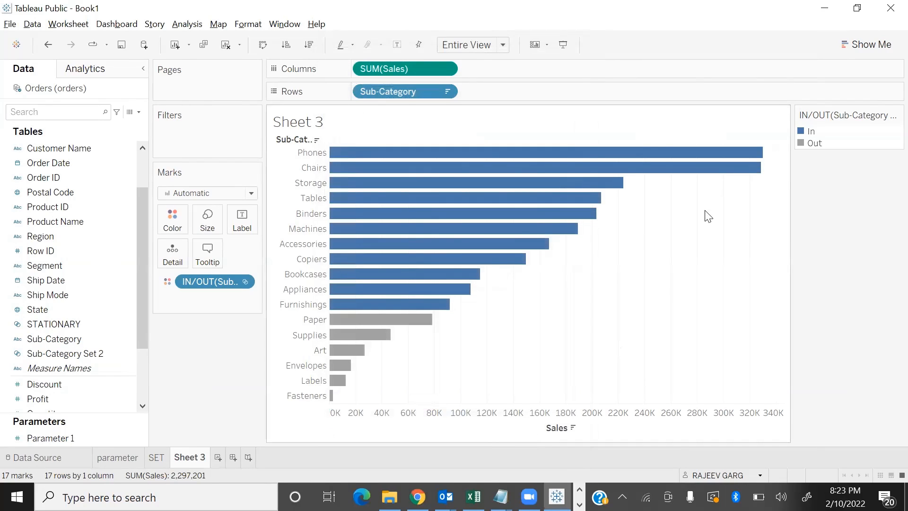
key(F7)
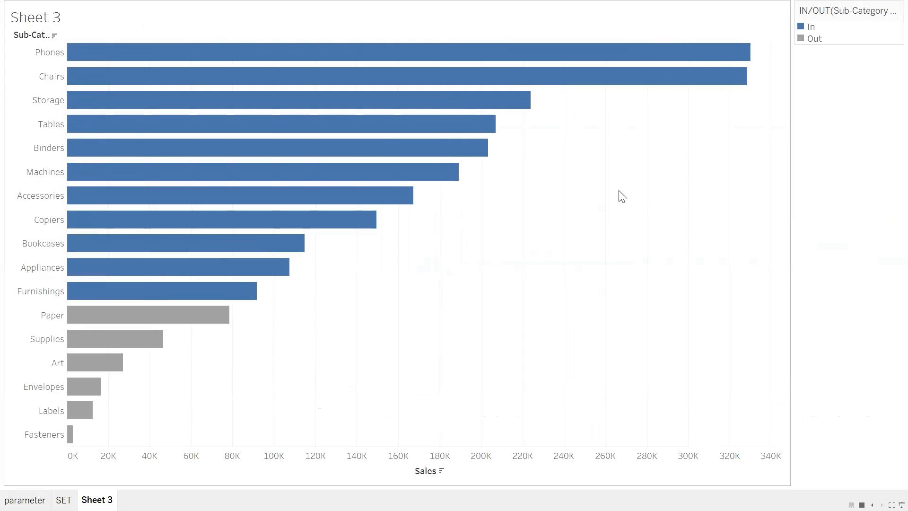
Display the Parameter 1 control on Sheet 3 and set it to 3 in presentation mode
key(Escape)
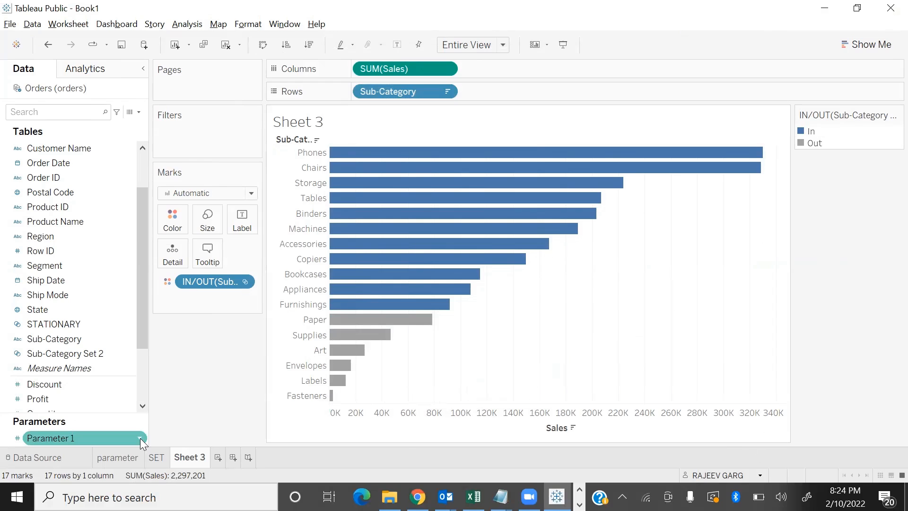
right_click(137, 437)
click(224, 231)
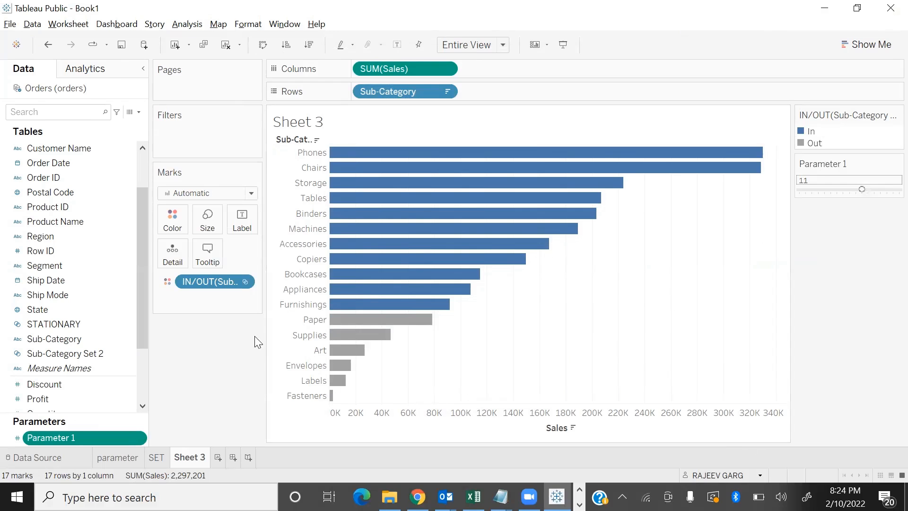
key(F7)
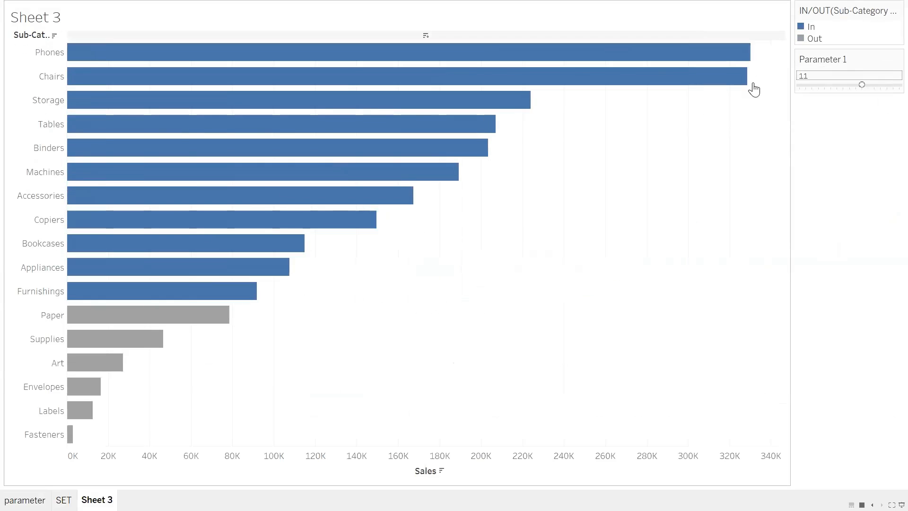
mouse_move(819, 86)
mouse_down()
mouse_move(809, 92)
mouse_move(838, 89)
mouse_move(805, 85)
mouse_move(884, 94)
mouse_move(812, 86)
mouse_up()
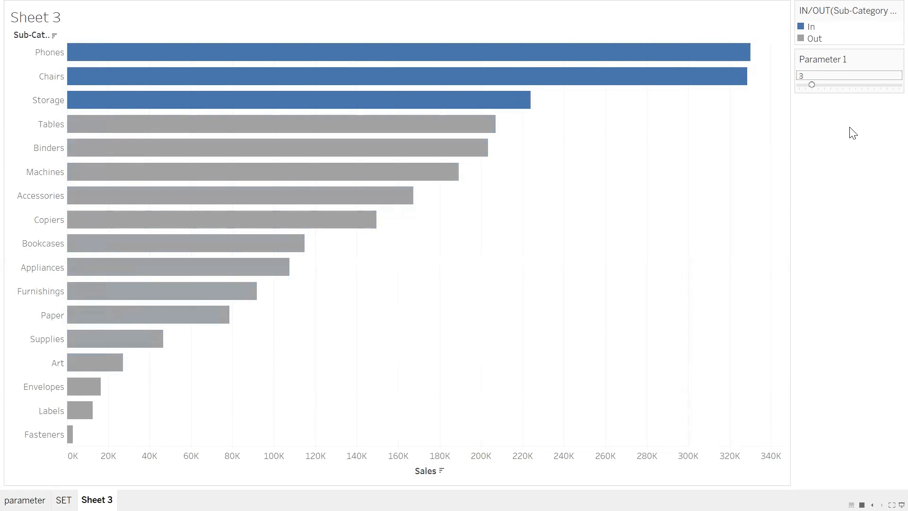
Leave presentation mode and hide the IN/OUT color legend card for the sub-category set
key(Escape)
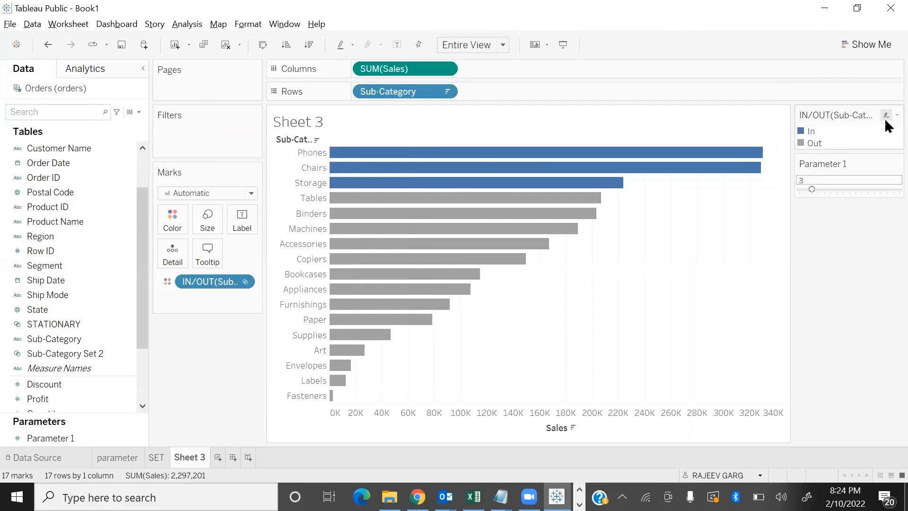
click(885, 114)
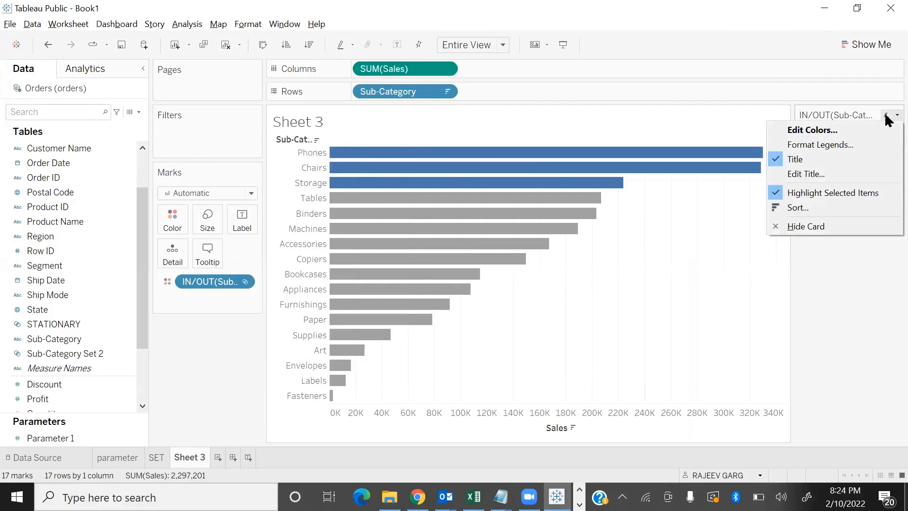
click(807, 225)
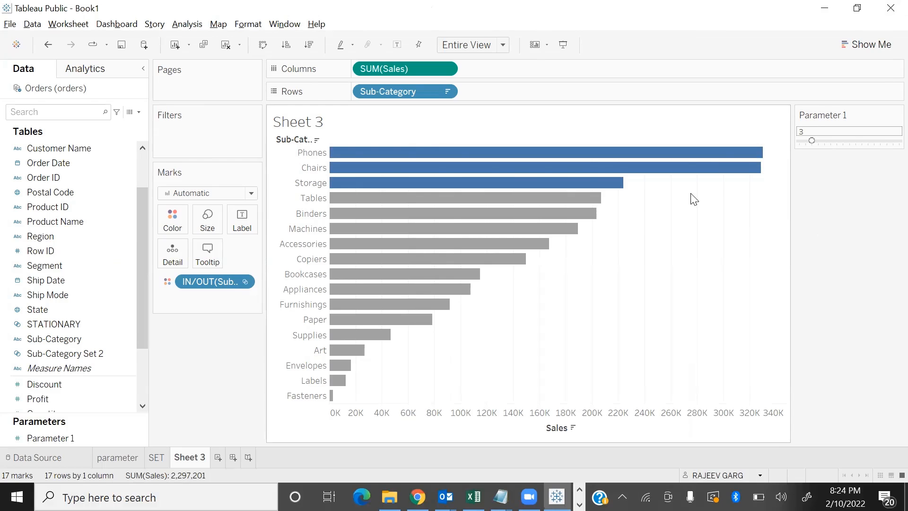
Rename Sheet 3 as SET2 and place it directly before the SET sheet
double_click(198, 458)
text(SET)
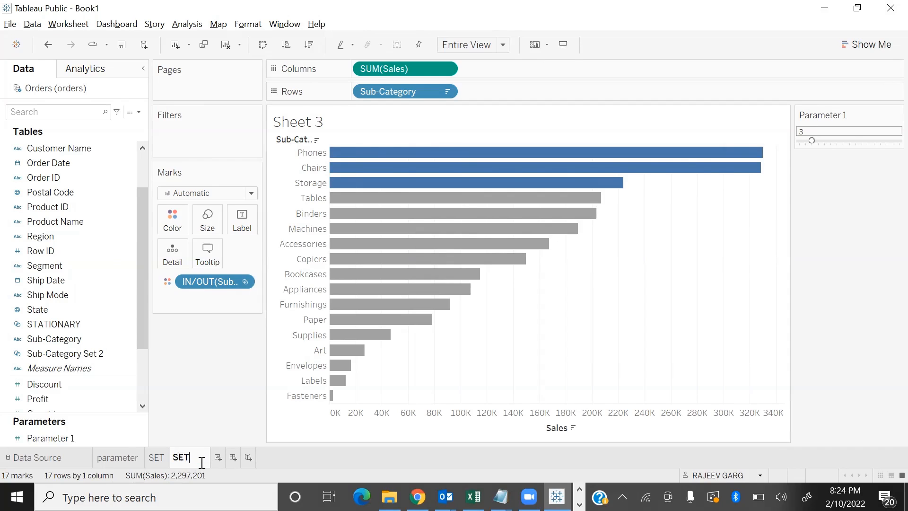
text(2)
key(Return)
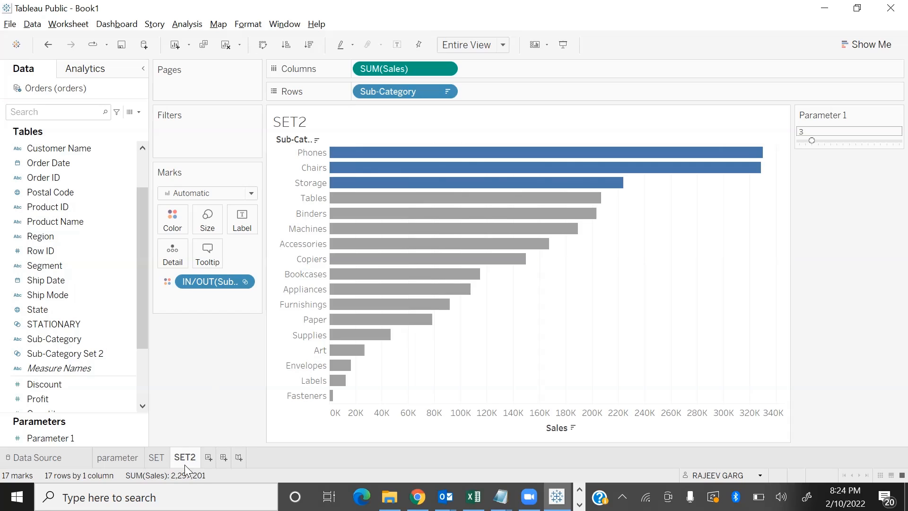
drag(155, 464, 154, 464)
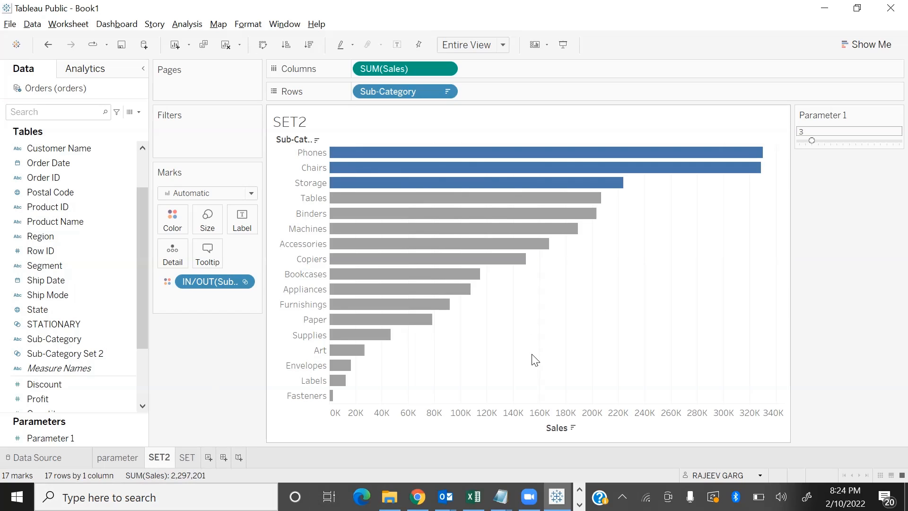
Show the parameter sheet in presentation mode and set Parameter 1 to 5
mouse_move(713, 171)
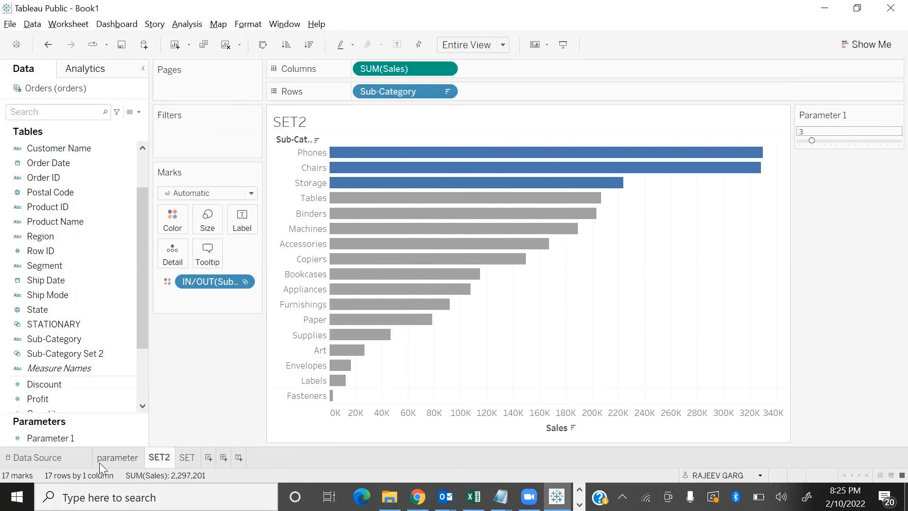
click(118, 458)
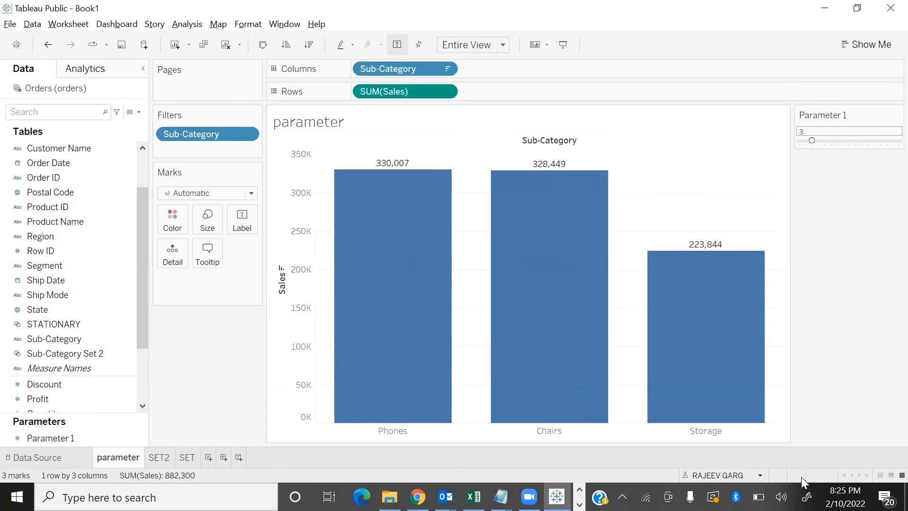
key(F7)
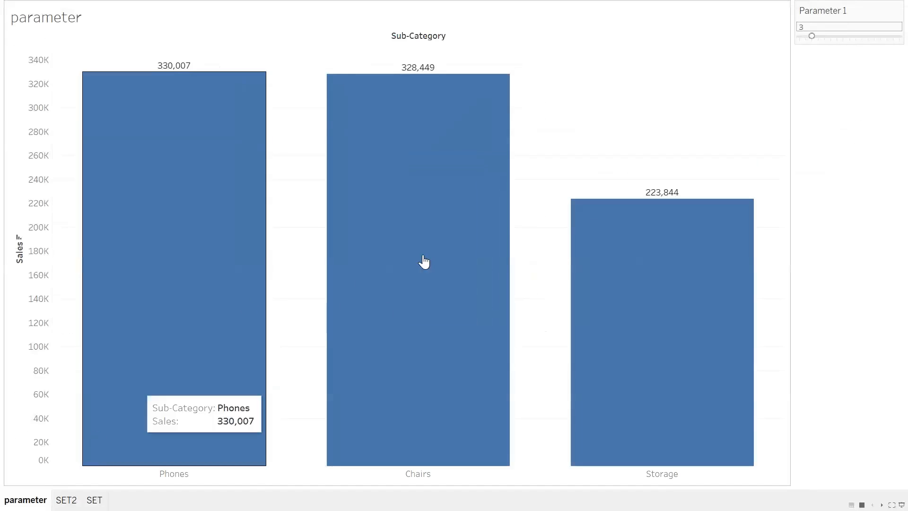
mouse_move(812, 36)
mouse_down()
mouse_move(861, 34)
mouse_move(825, 42)
mouse_up()
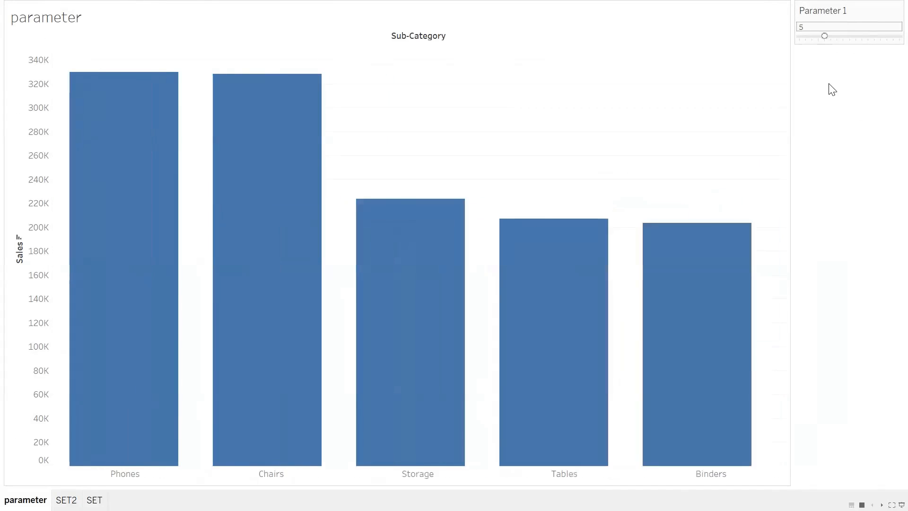
Test Parameter 1 at 2 and 4 on the SET2 sheet, and at 5 on the parameter sheet
click(67, 500)
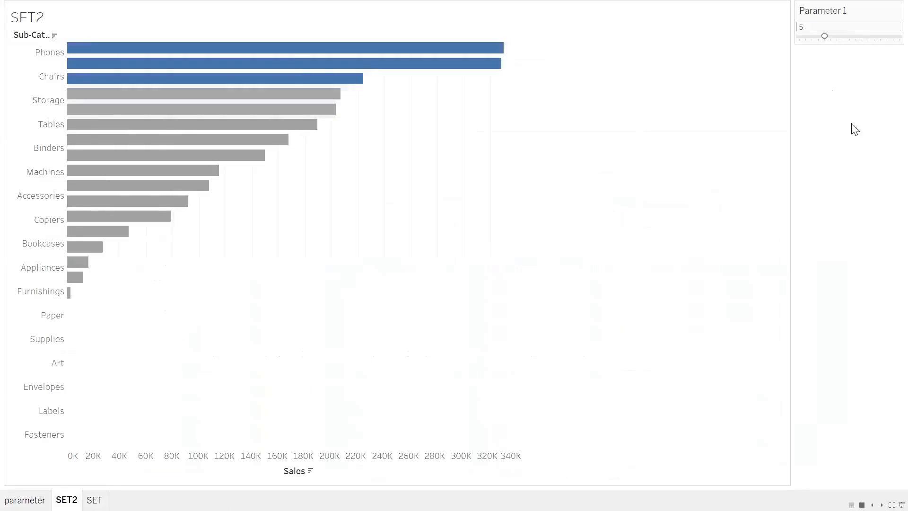
drag(867, 40, 805, 39)
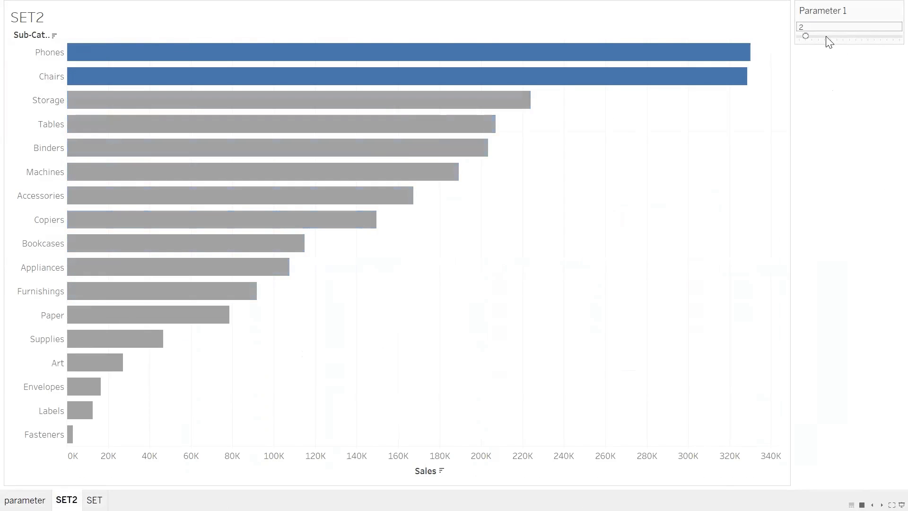
click(818, 37)
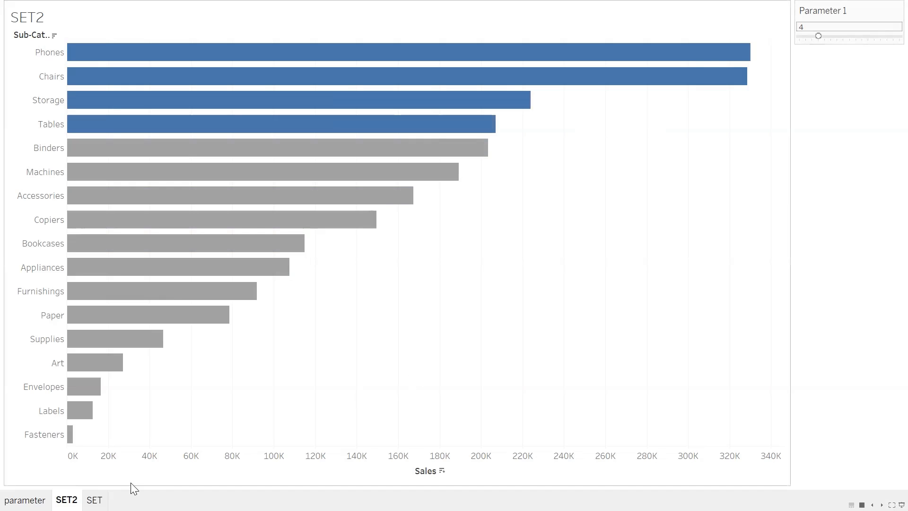
click(24, 500)
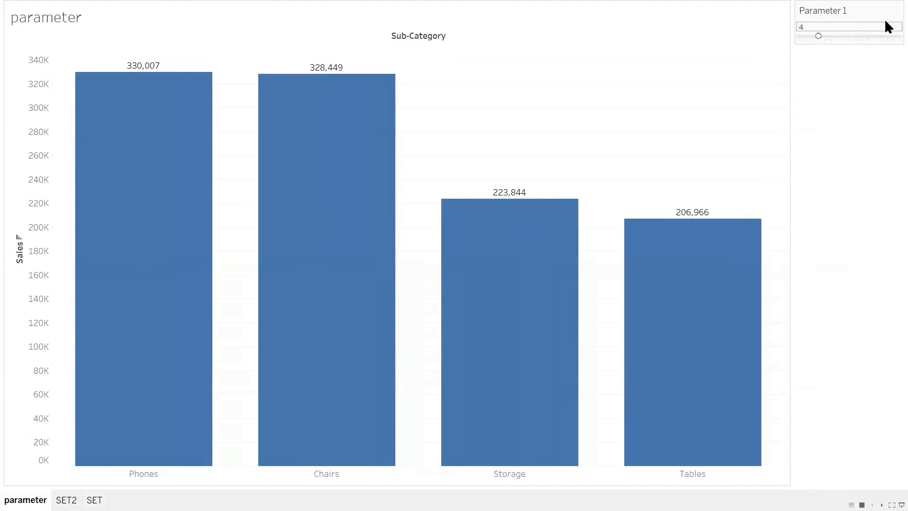
click(830, 37)
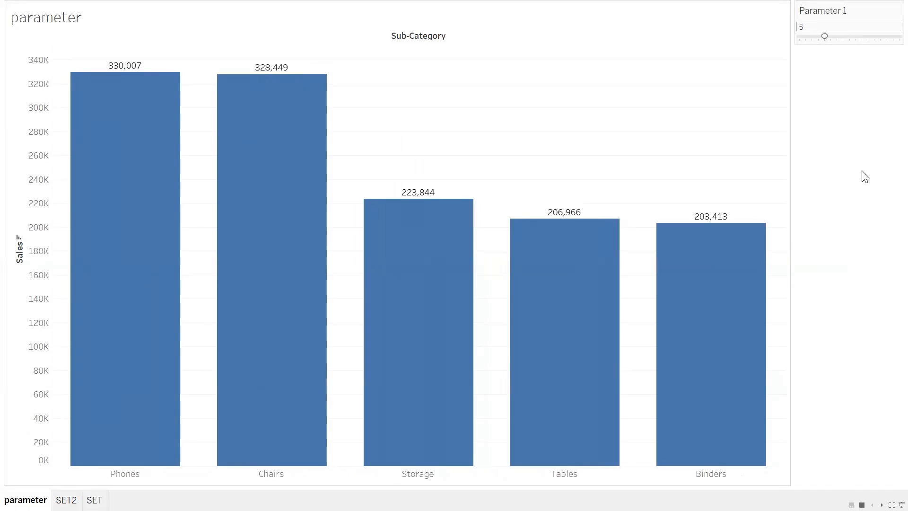
Vary Parameter 1 on the SET2 sheet, trying 6 and returning it to 5
click(66, 500)
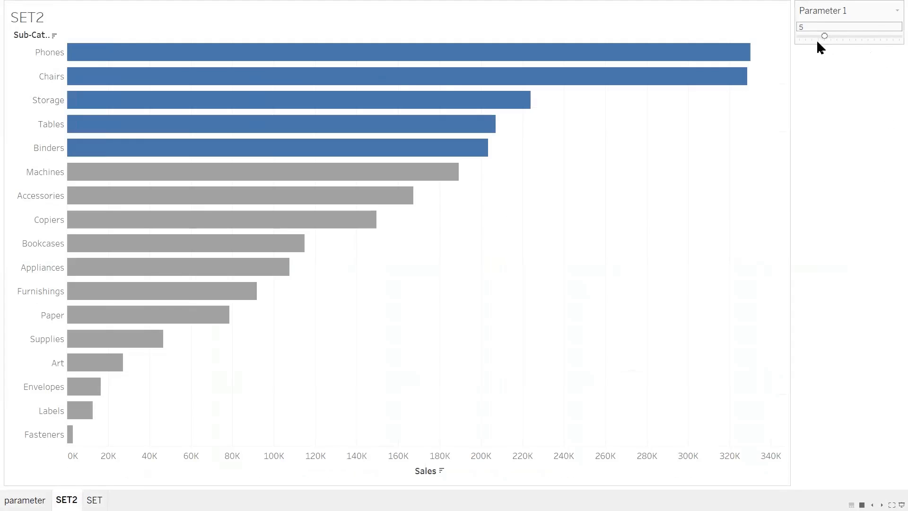
drag(824, 37, 831, 36)
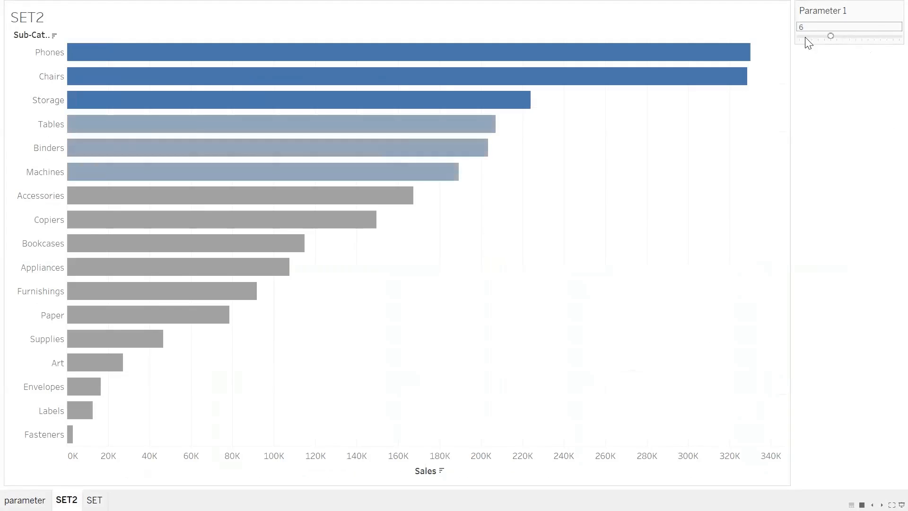
click(819, 37)
click(824, 37)
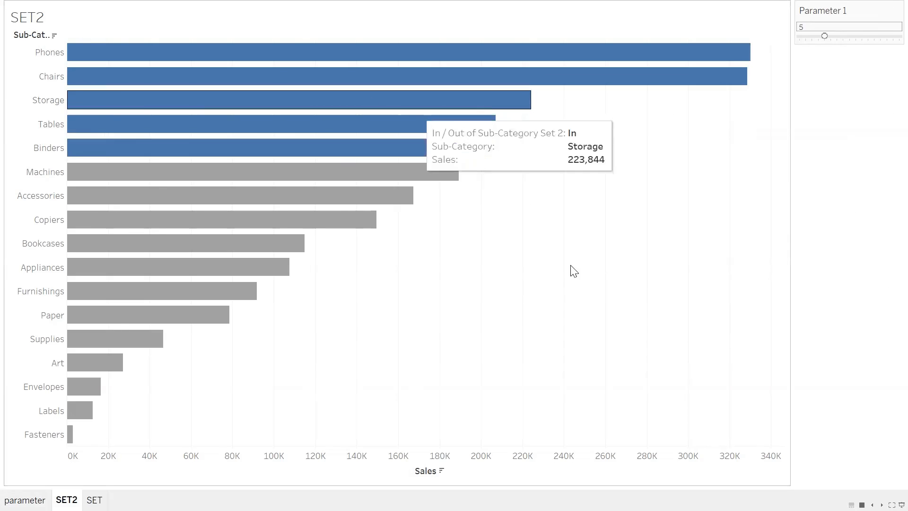
mouse_move(840, 36)
mouse_down()
mouse_move(862, 37)
mouse_move(824, 36)
mouse_up()
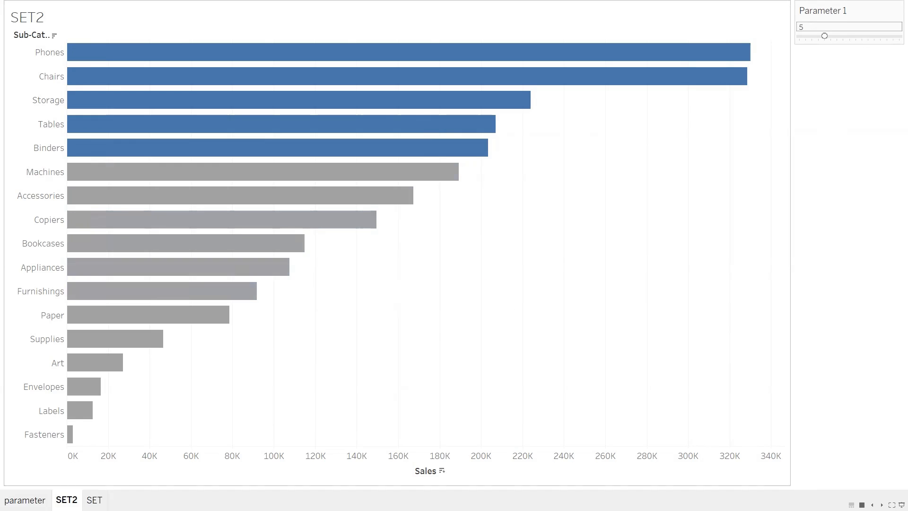
Compare the parameter sheet's filtered bars with SET2's highlighted bars, varying Parameter 1 and resetting it to 5
key(ctrl+shift+Tab)
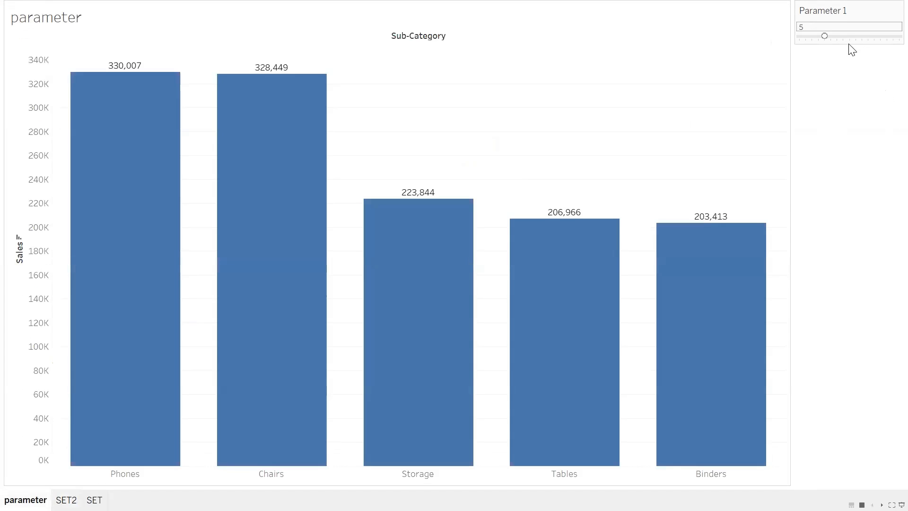
click(864, 37)
click(825, 36)
click(66, 500)
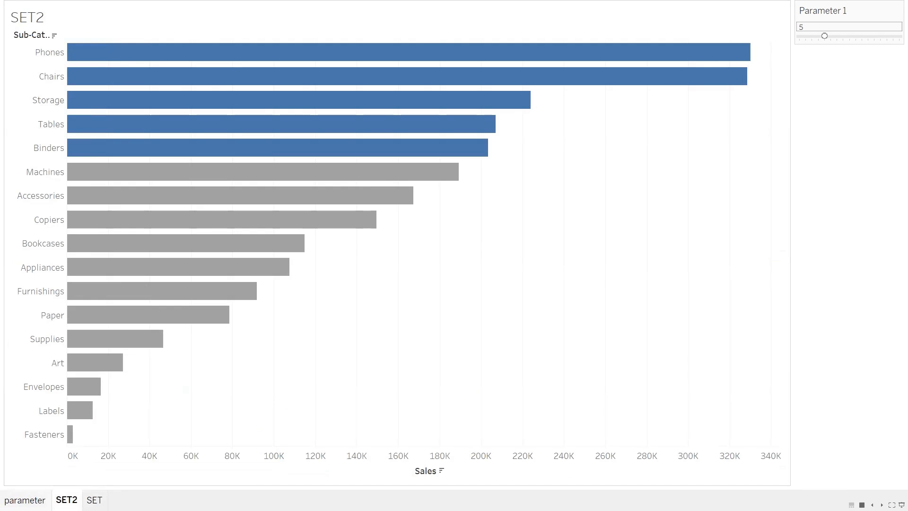
click(25, 500)
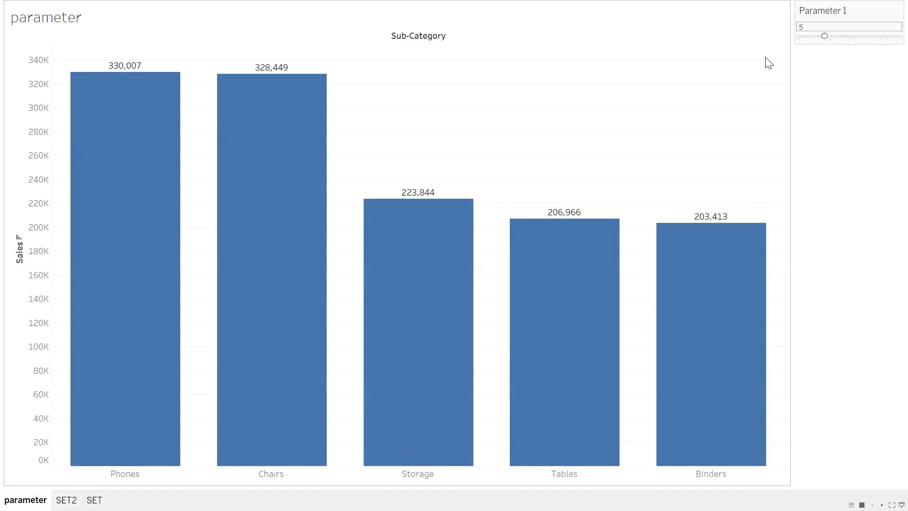
Set Parameter 1 to 3 on the parameter sheet, check its effect on SET2, and leave presentation mode
click(813, 36)
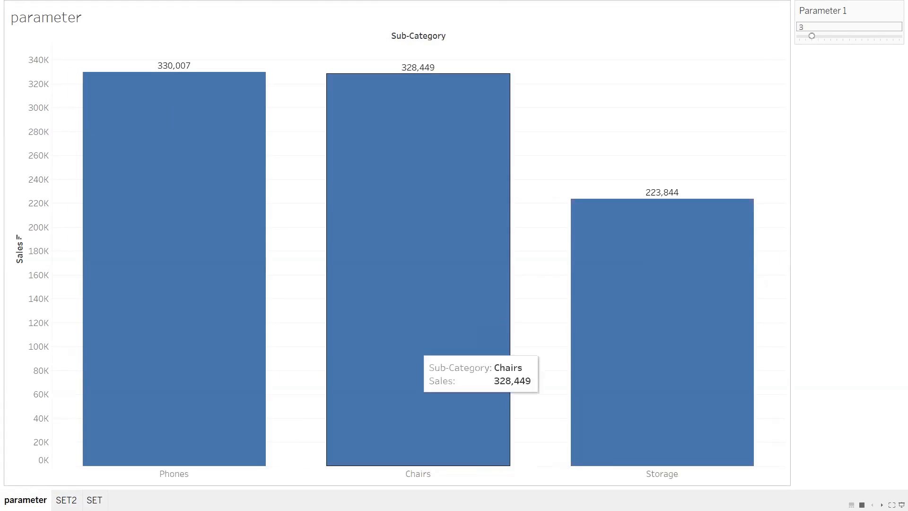
click(66, 501)
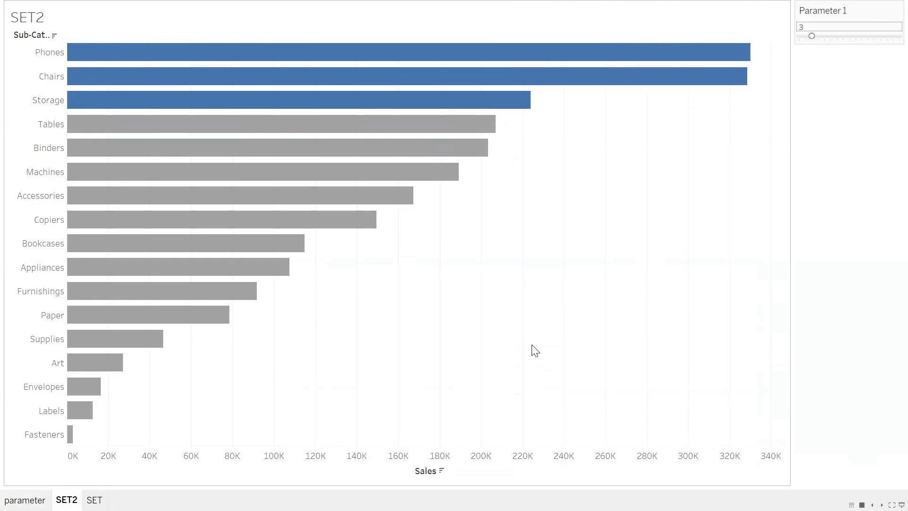
key(Escape)
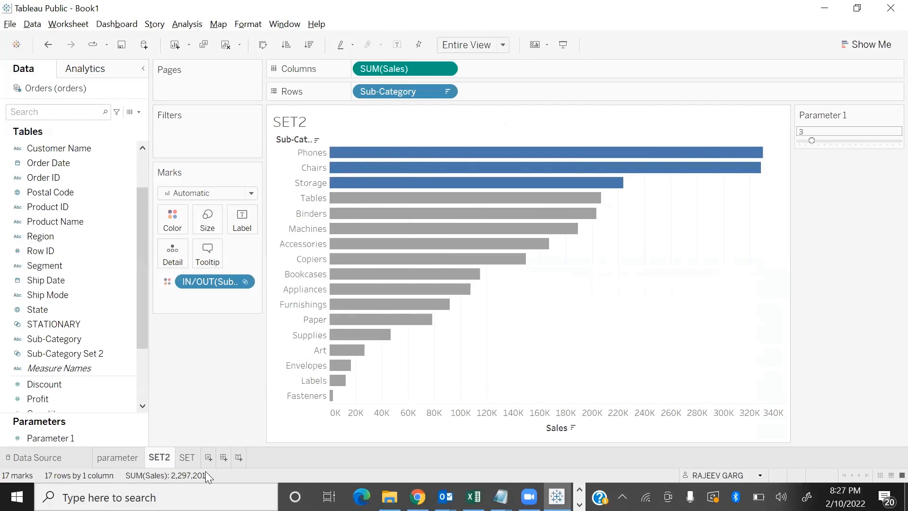
Review how the STATIONARY set highlights sub-categories on the SET sheet
click(187, 458)
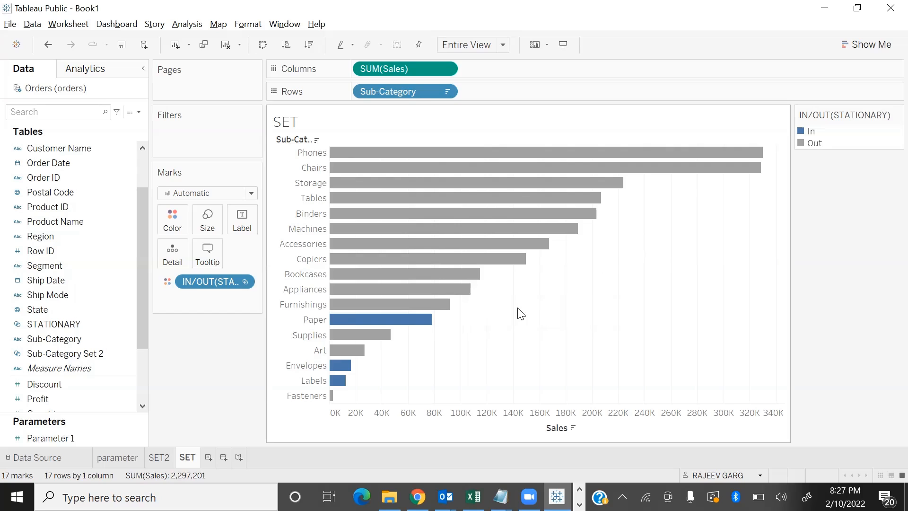
mouse_move(597, 203)
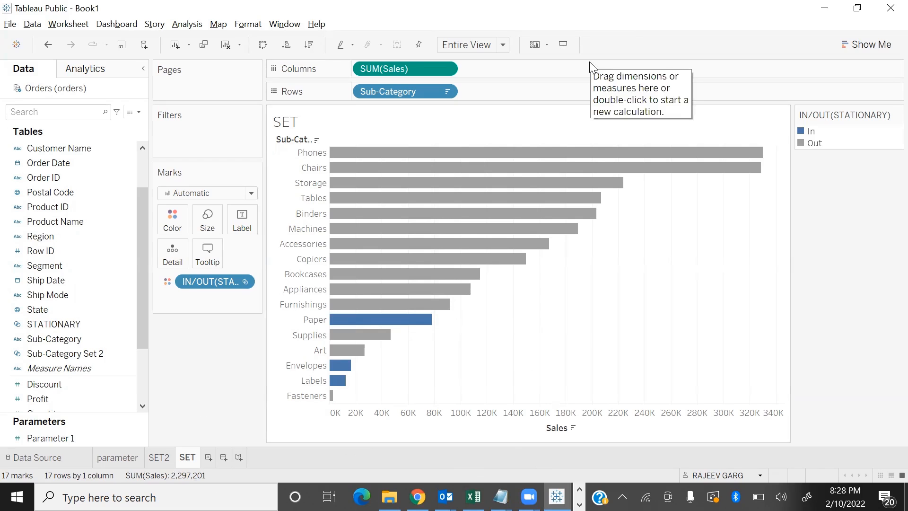
mouse_move(638, 164)
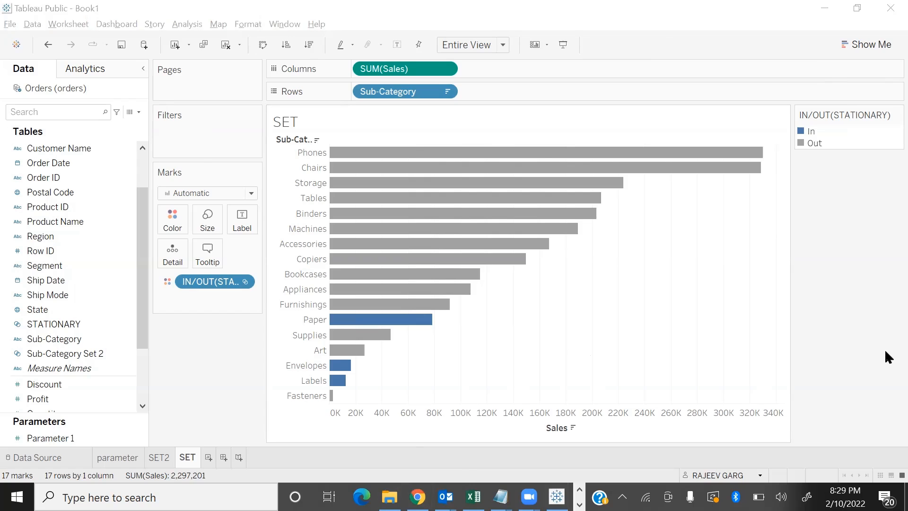
Switch to the slide show and advance through the Creating Sets slides to the Using Combines slide
key(alt+Tab)
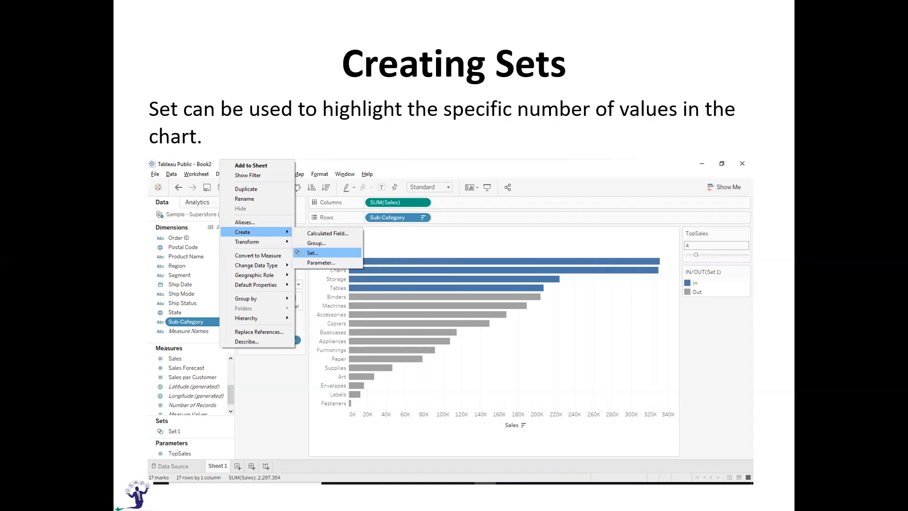
key(Right)
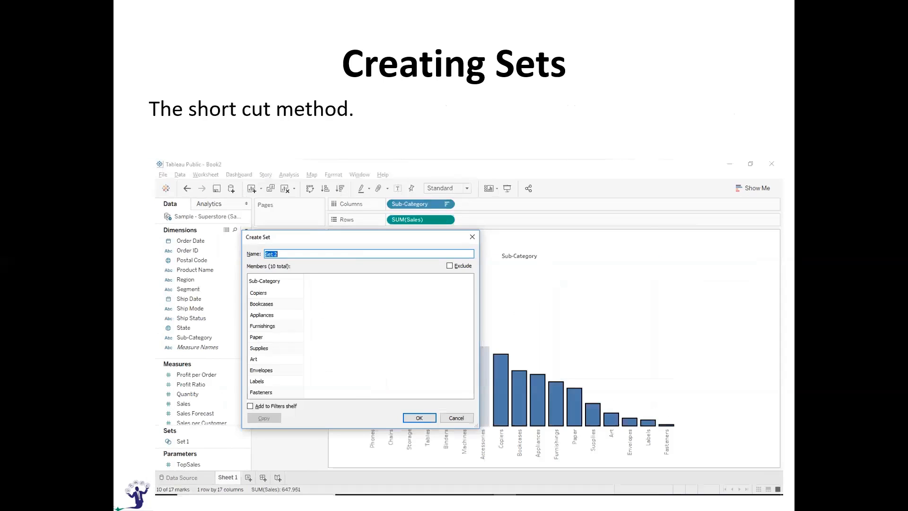
key(Right)
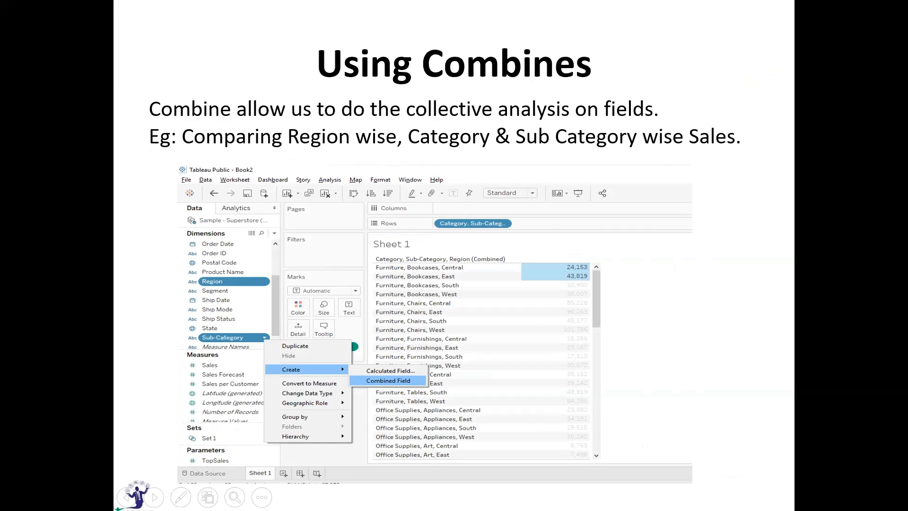
Switch back to Tableau Public and add a new worksheet named COMBINE
key(alt+Tab)
click(206, 458)
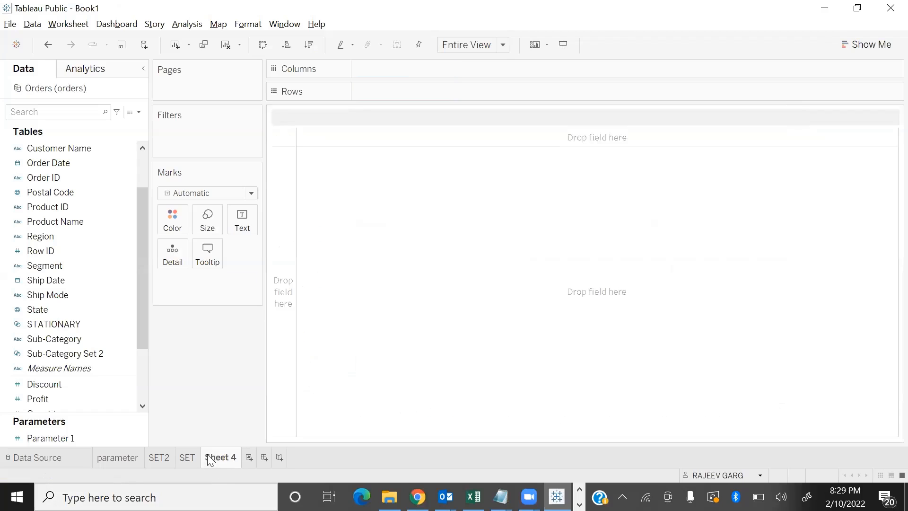
double_click(210, 457)
text(COMBINE)
key(Return)
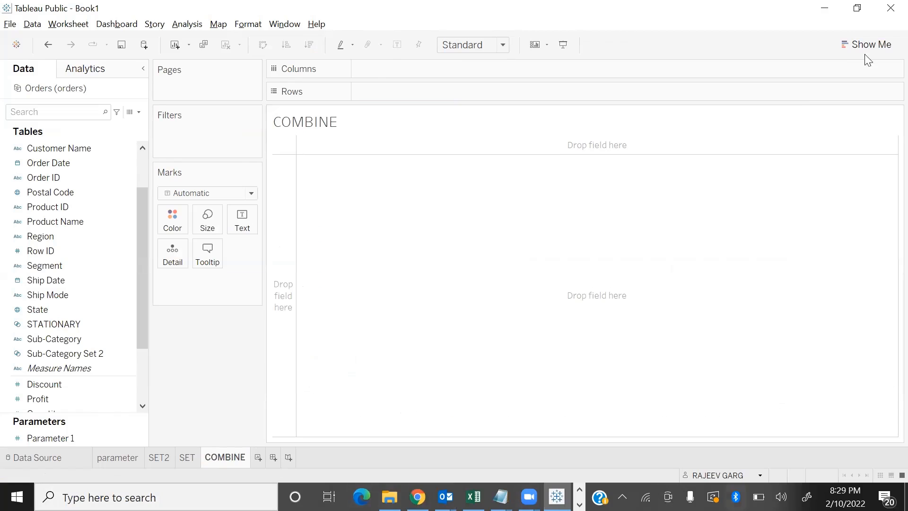
Build a text table of Sales by Region on the COMBINE sheet
scroll(83, 310, down, 2)
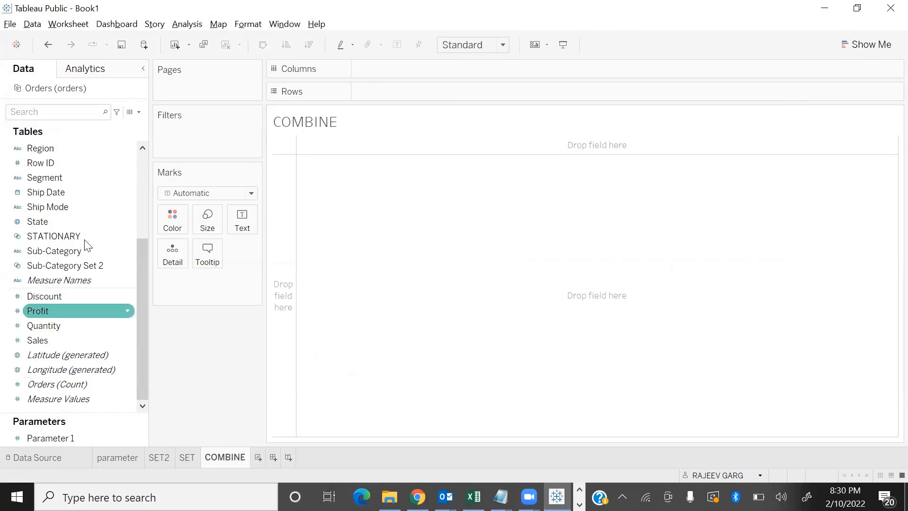
scroll(81, 233, up, 3)
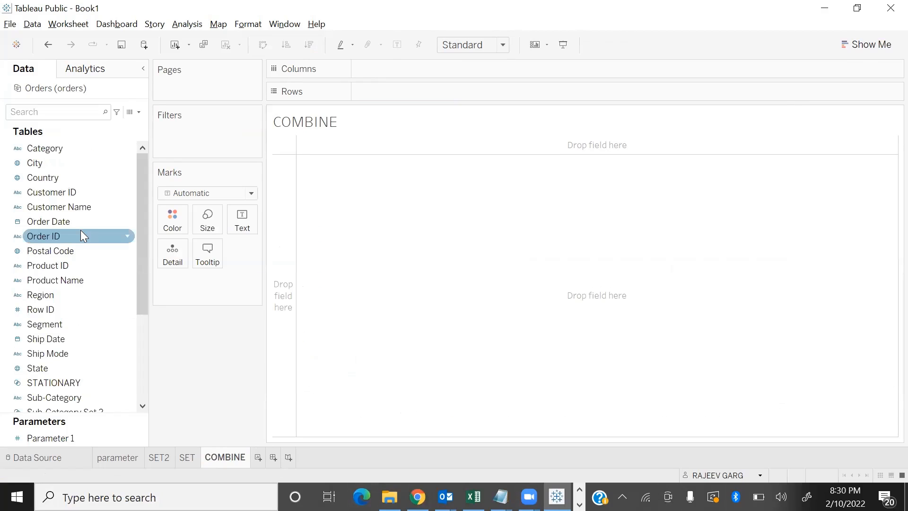
double_click(48, 297)
scroll(104, 349, down, 3)
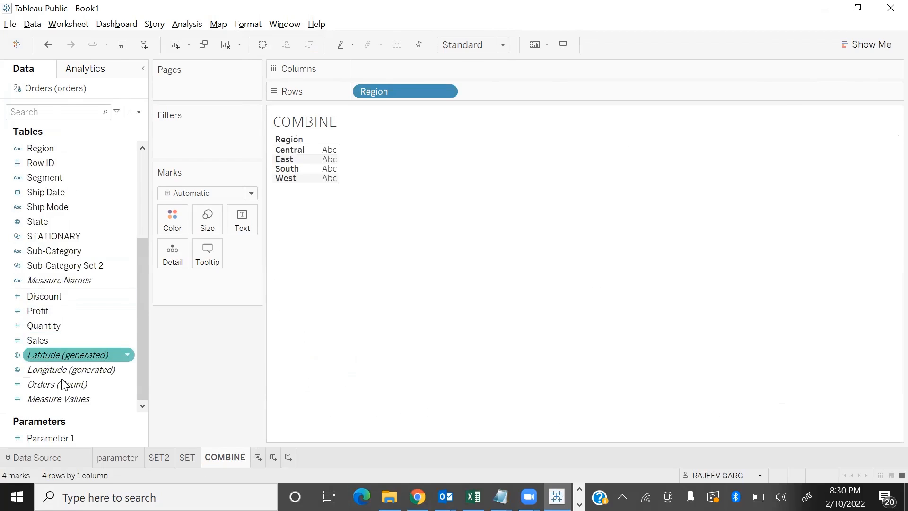
double_click(50, 343)
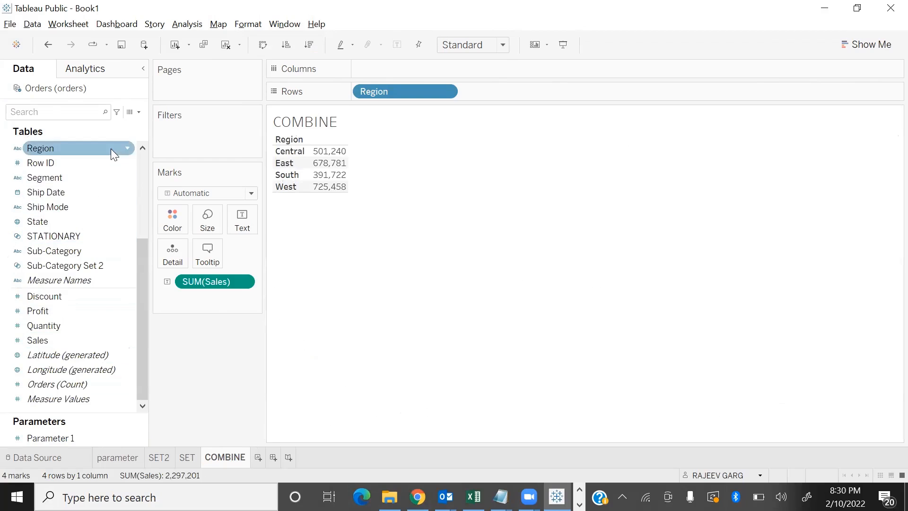
Break the sales table down further by adding Segment and Category to the rows after Region
drag(82, 175, 538, 92)
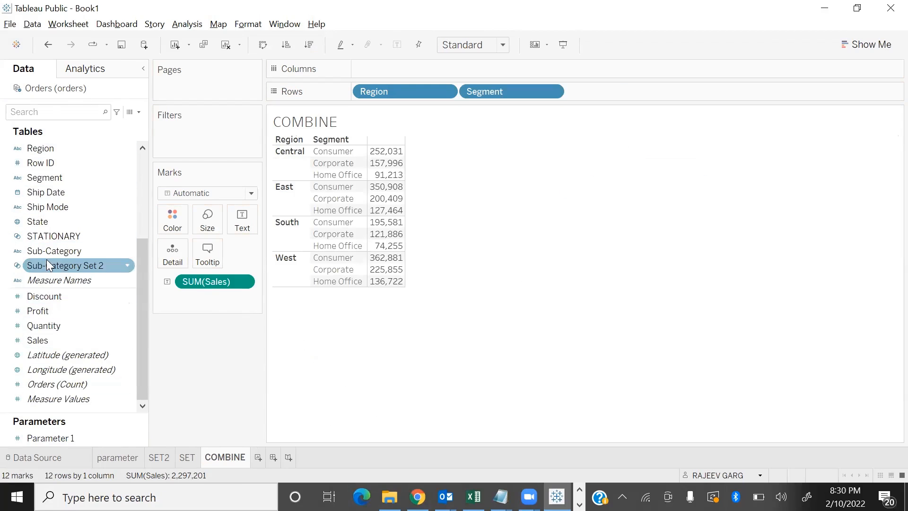
scroll(46, 259, up, 3)
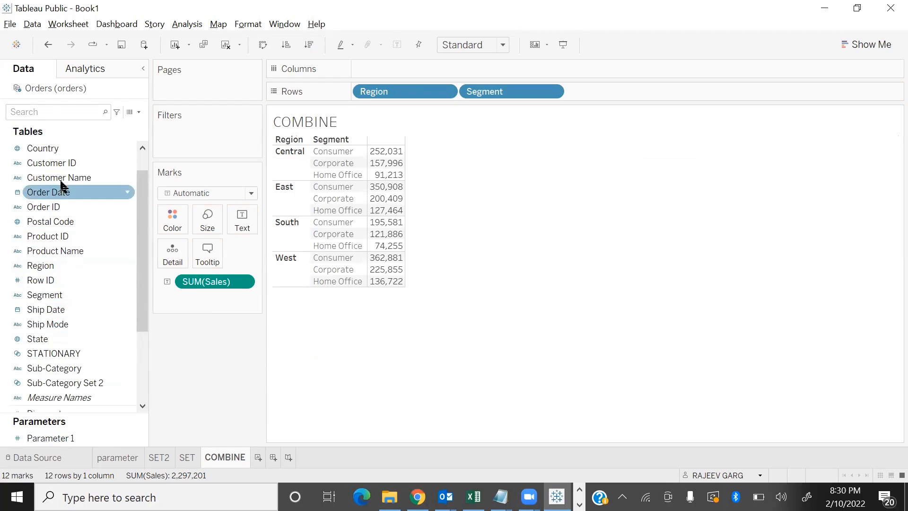
scroll(64, 182, up, 1)
drag(64, 156, 663, 97)
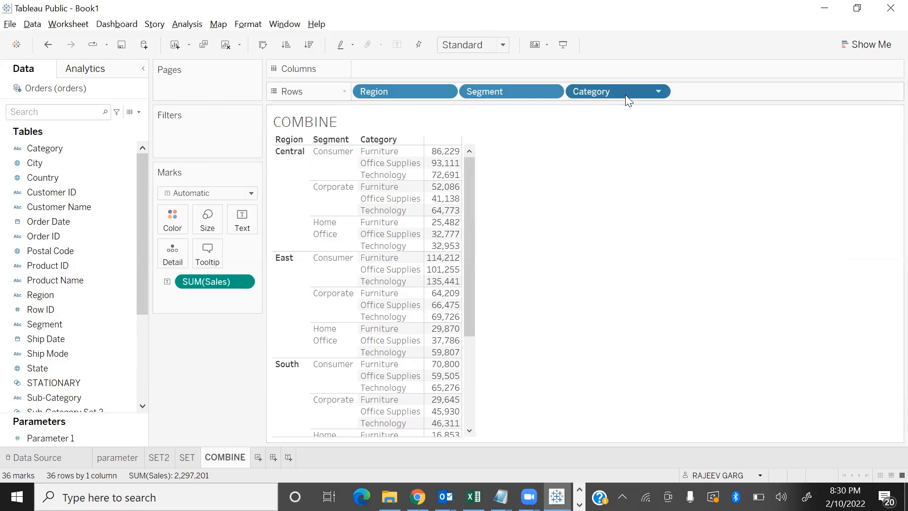
Remove Category, Segment and Region from the rows, leaving only Sales in the view
drag(630, 93, 189, 405)
drag(514, 90, 185, 399)
drag(373, 91, 202, 395)
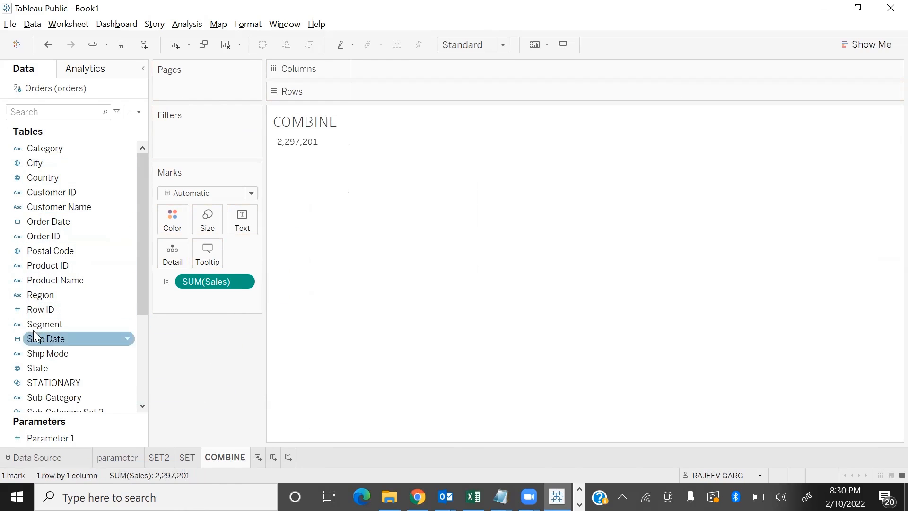
Create a combined field from the Region, Segment and Category dimensions
click(41, 294)
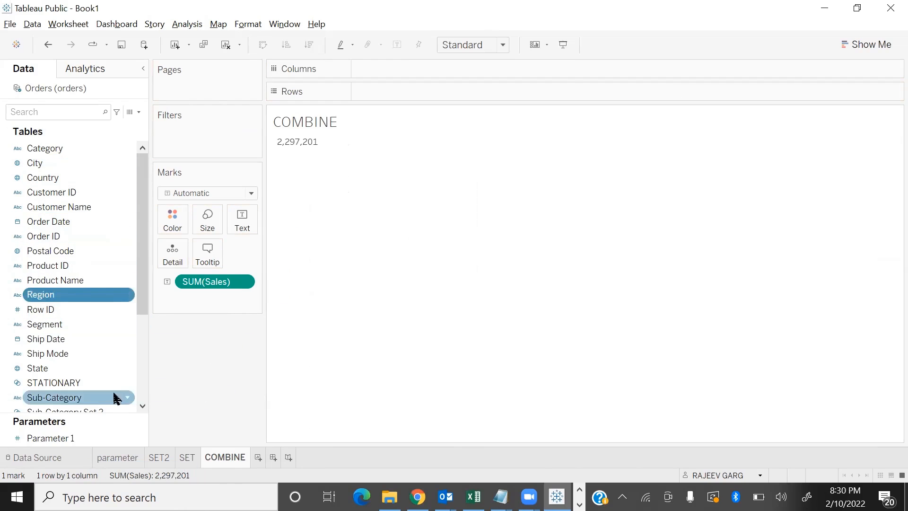
ctrl+click(113, 325)
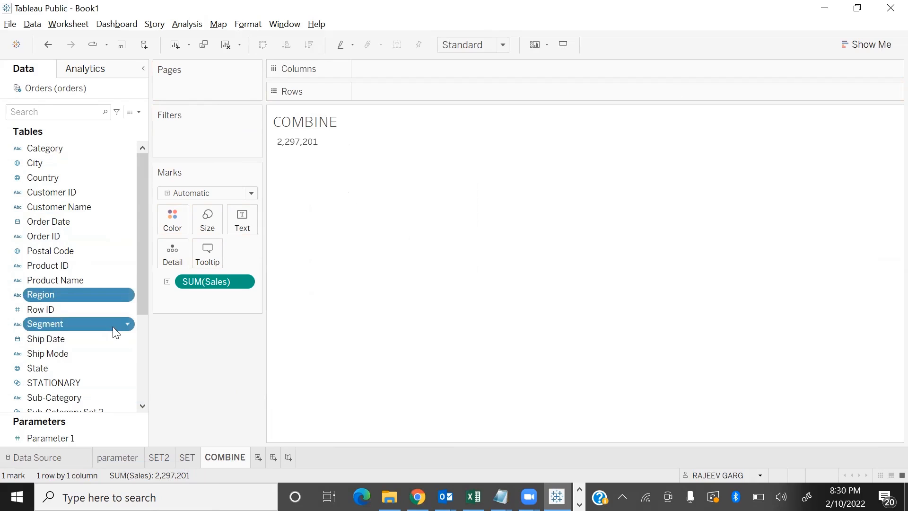
ctrl+click(66, 149)
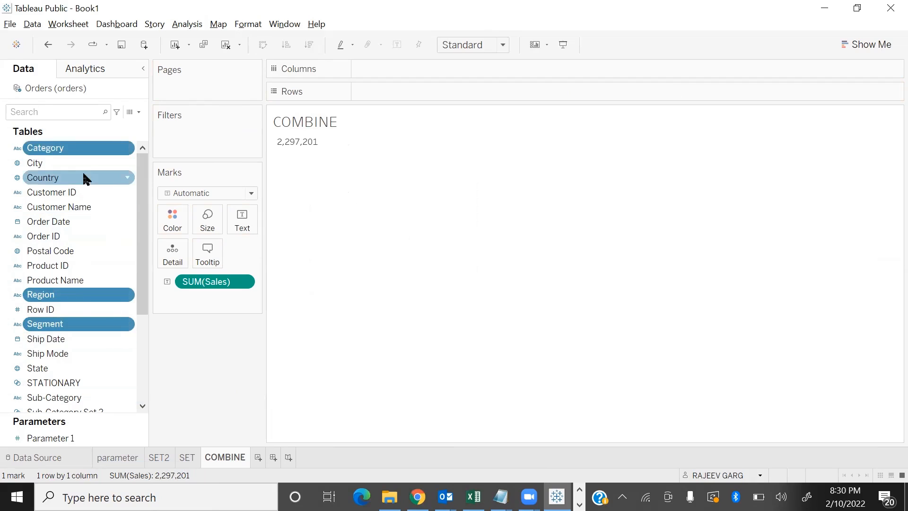
click(117, 149)
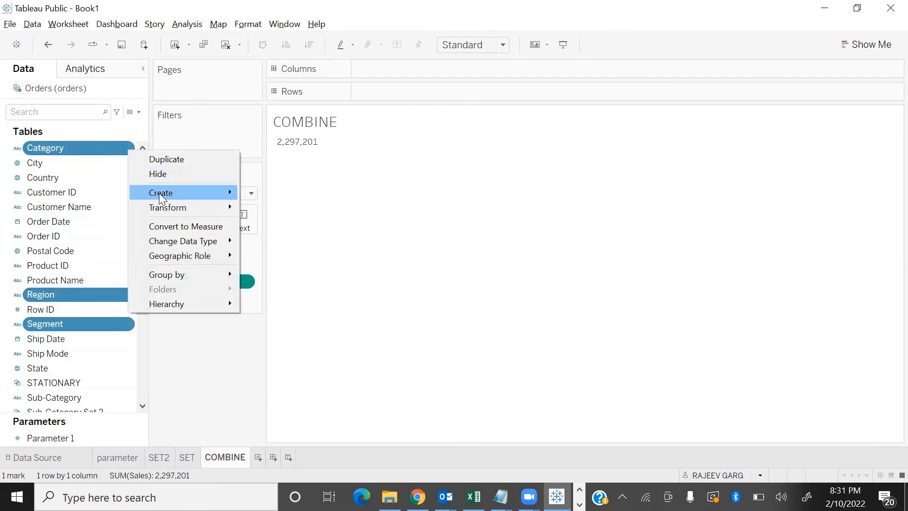
mouse_move(158, 194)
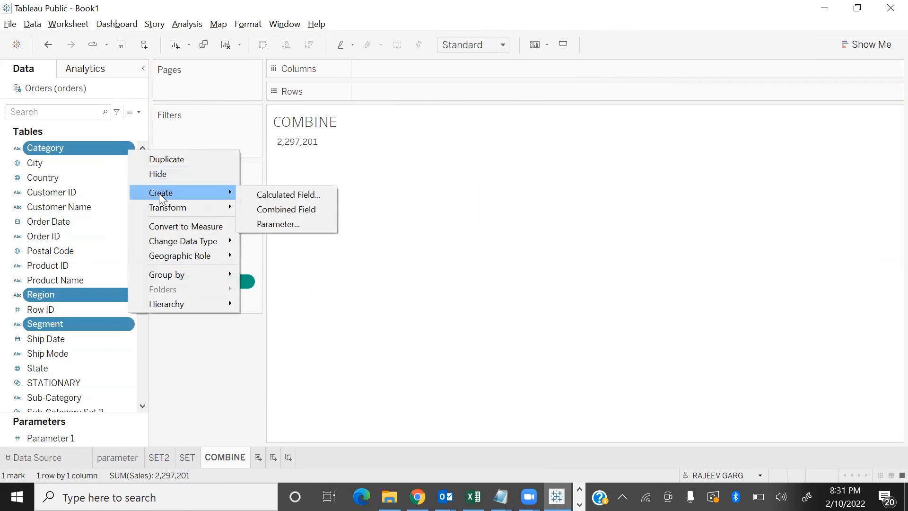
click(281, 210)
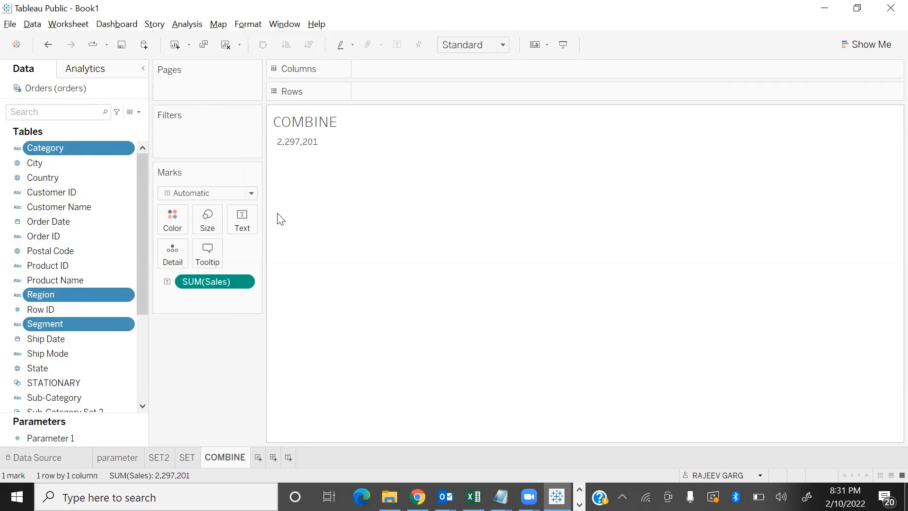
Rename the new combined field as PD
click(123, 162)
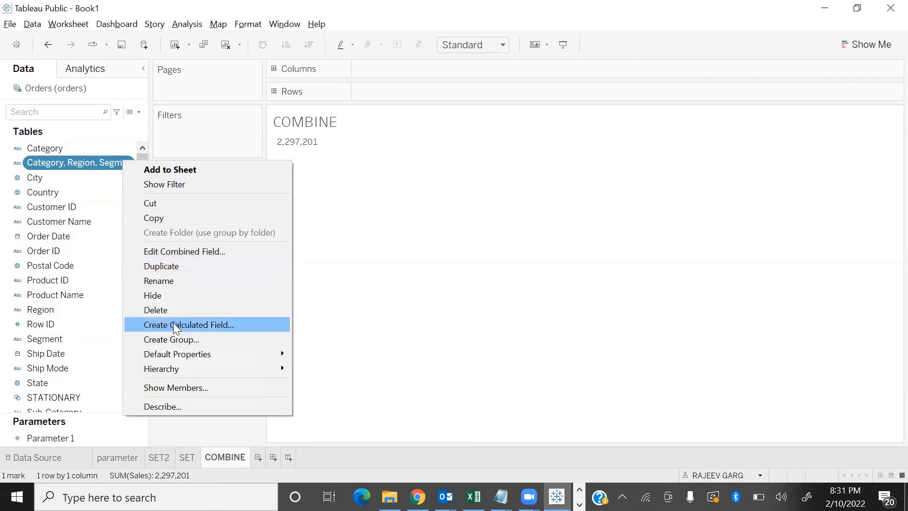
click(169, 281)
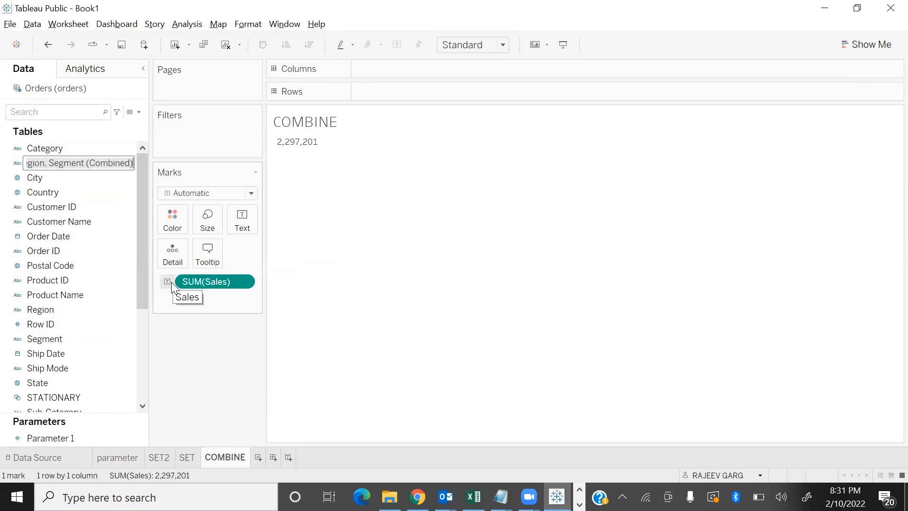
text(PD)
key(Return)
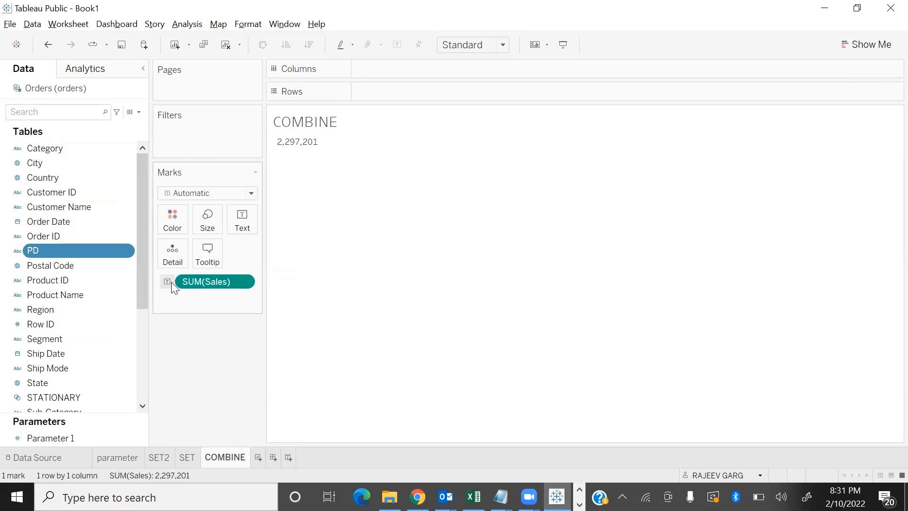
Place PD on the rows and widen its column until the full combined labels fit
drag(32, 254, 358, 95)
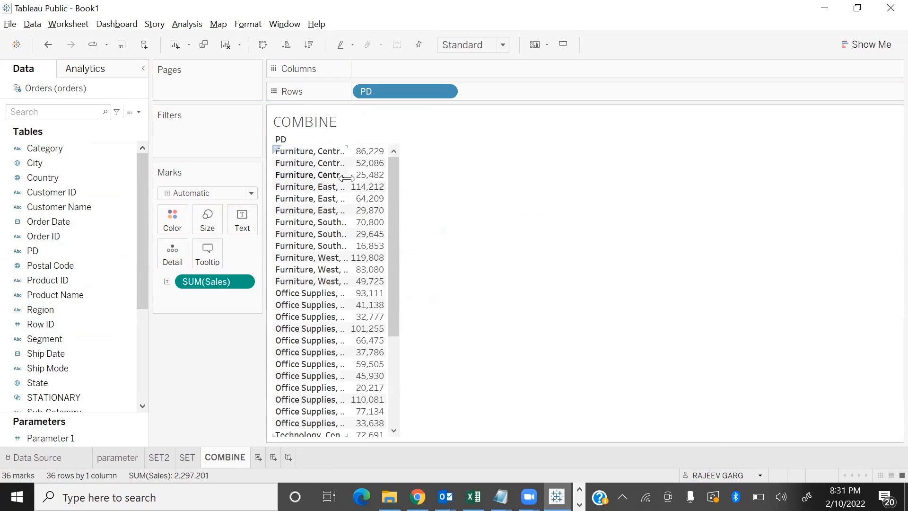
drag(348, 178, 488, 188)
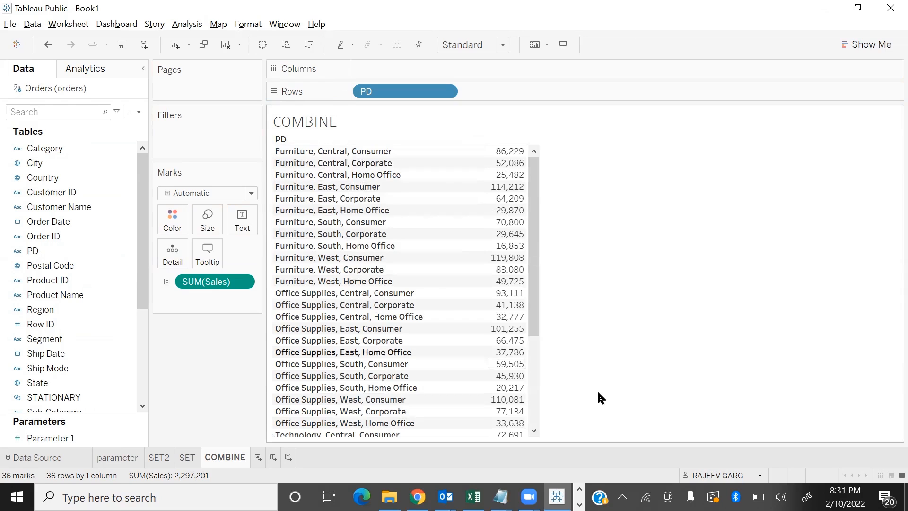
mouse_move(500, 226)
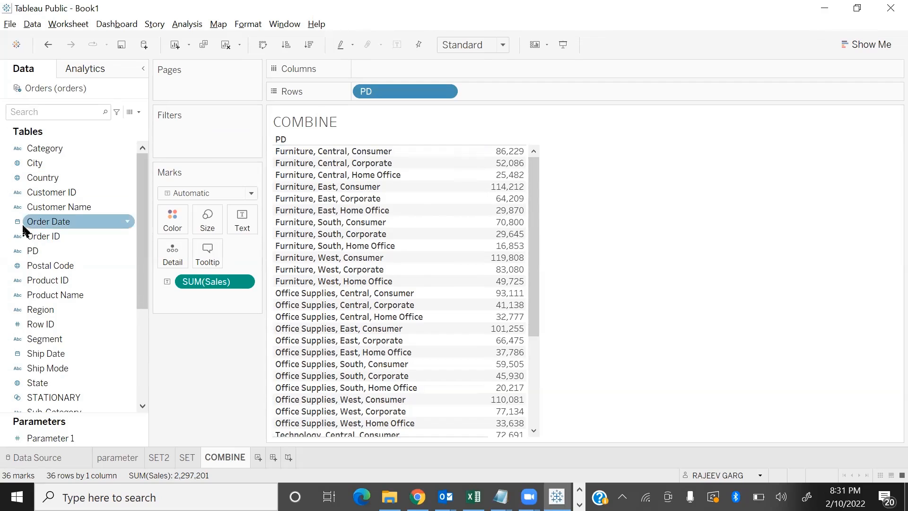
Edit the PD combined field so its members are ordered Region, Segment, Category and separated by a hyphen
click(130, 251)
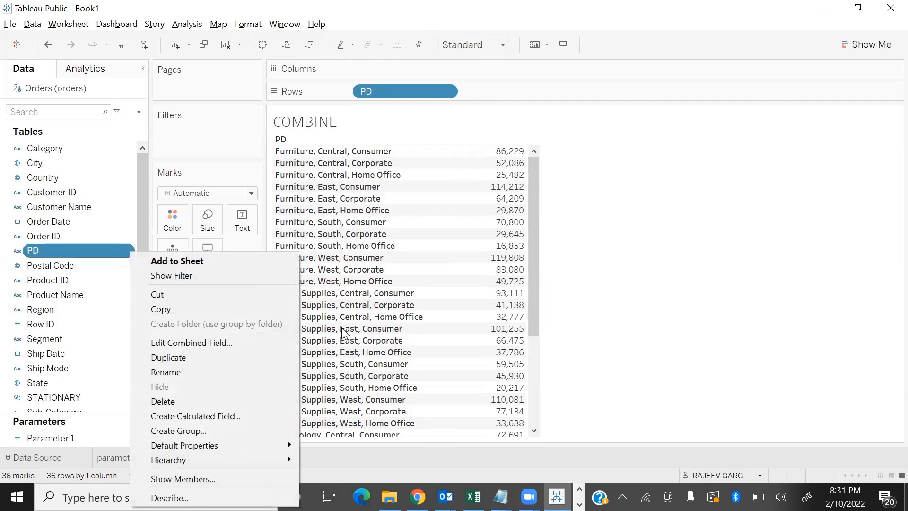
click(222, 345)
drag(358, 208, 536, 255)
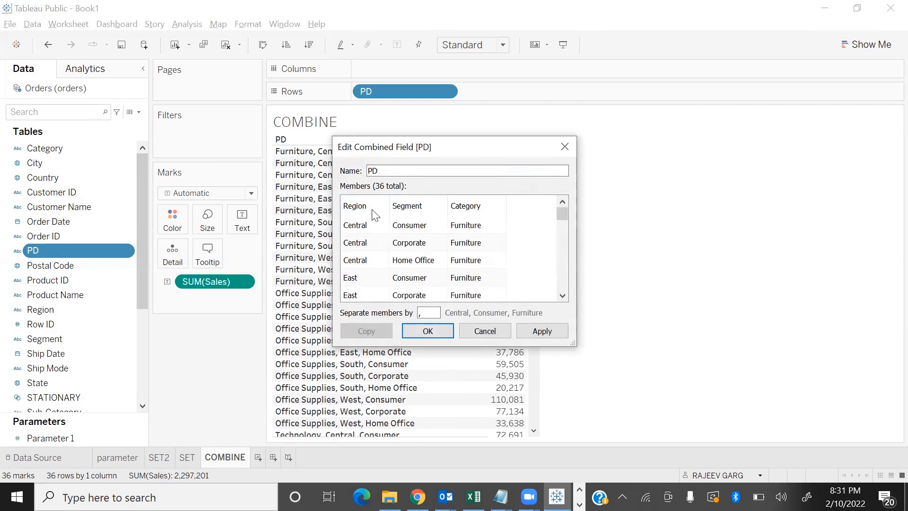
drag(416, 147, 571, 159)
double_click(584, 325)
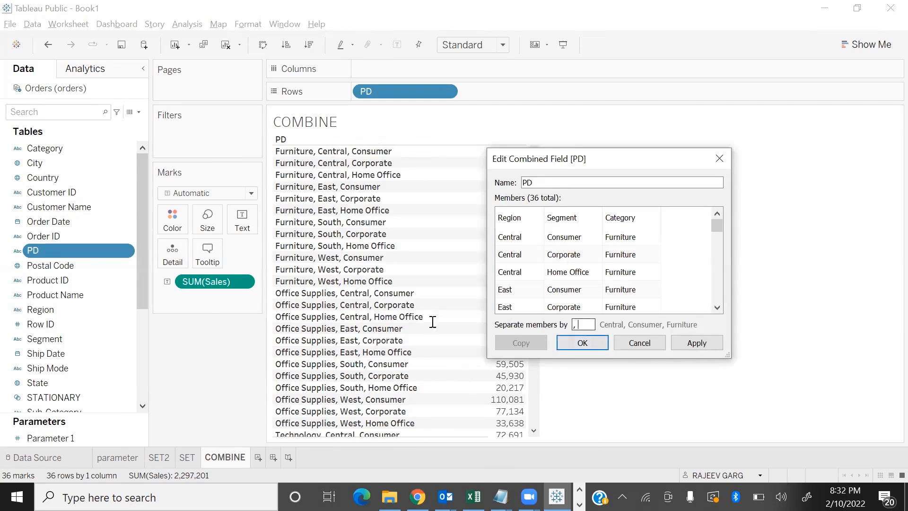
text(-)
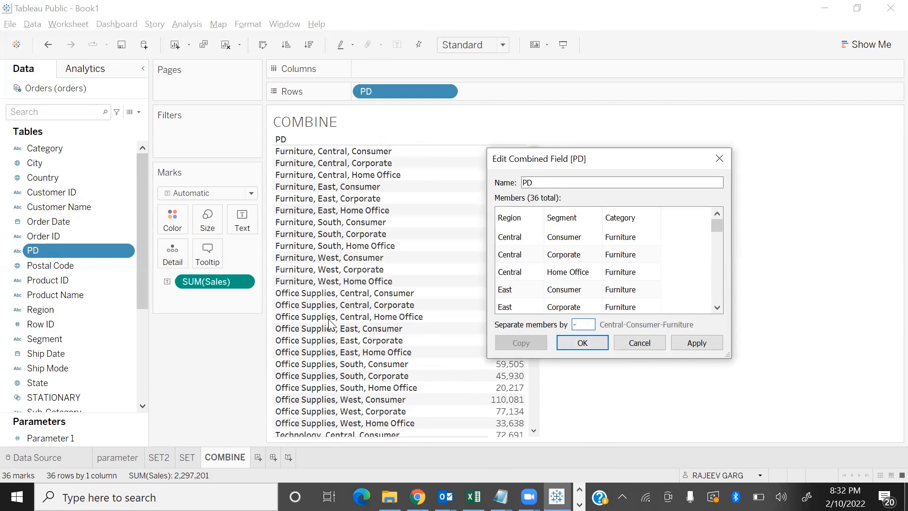
click(582, 343)
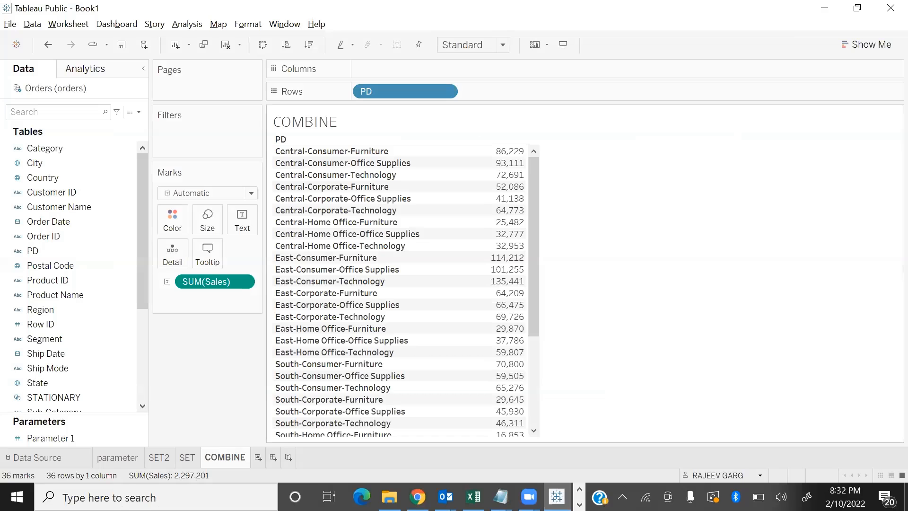
Create a new worksheet with a bar chart of Sales by Category and Sub-Category
click(261, 457)
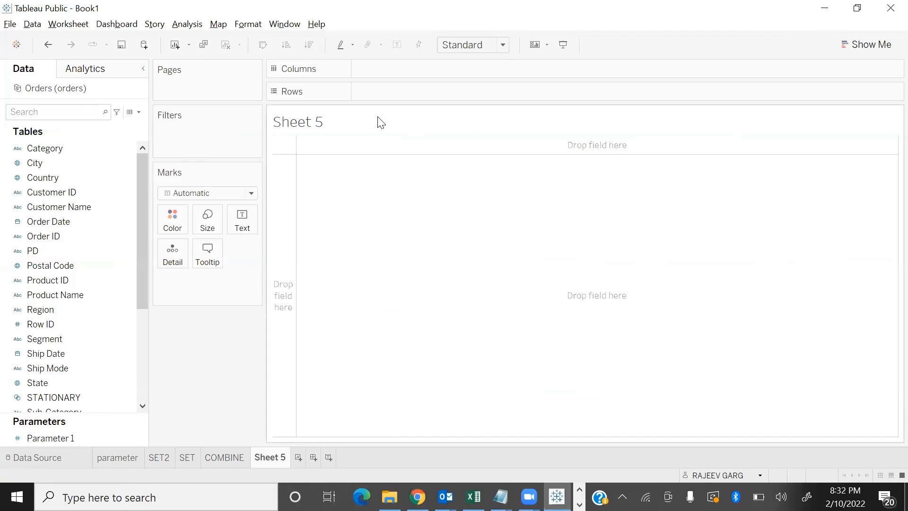
scroll(71, 274, down, 5)
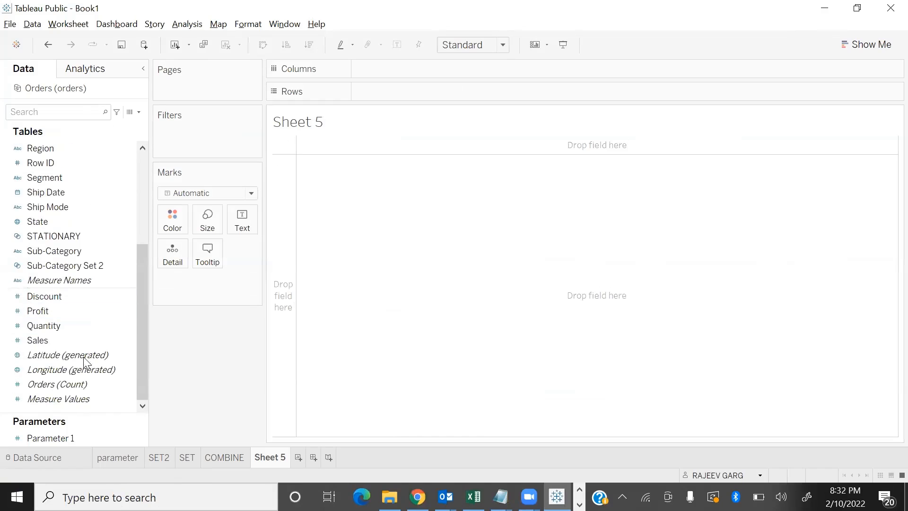
double_click(86, 338)
scroll(107, 257, up, 6)
click(61, 148)
scroll(103, 331, down, 4)
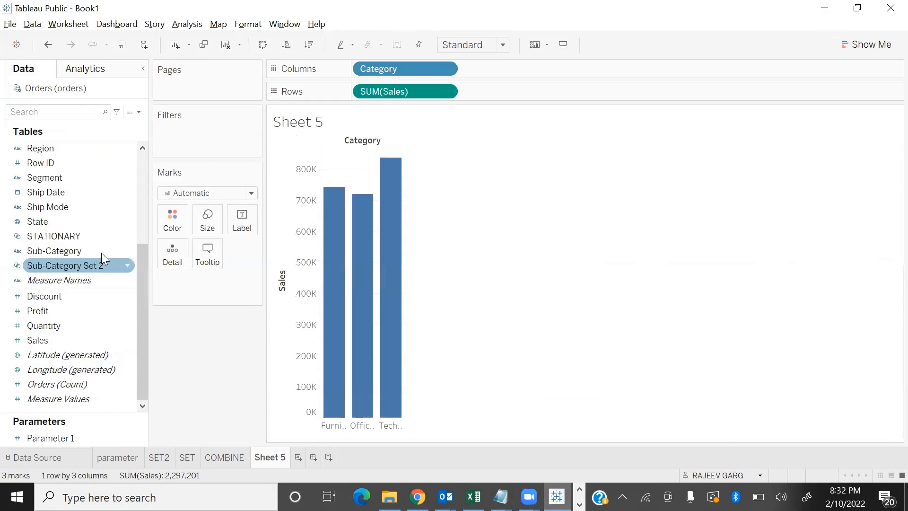
click(76, 252)
scroll(93, 236, up, 5)
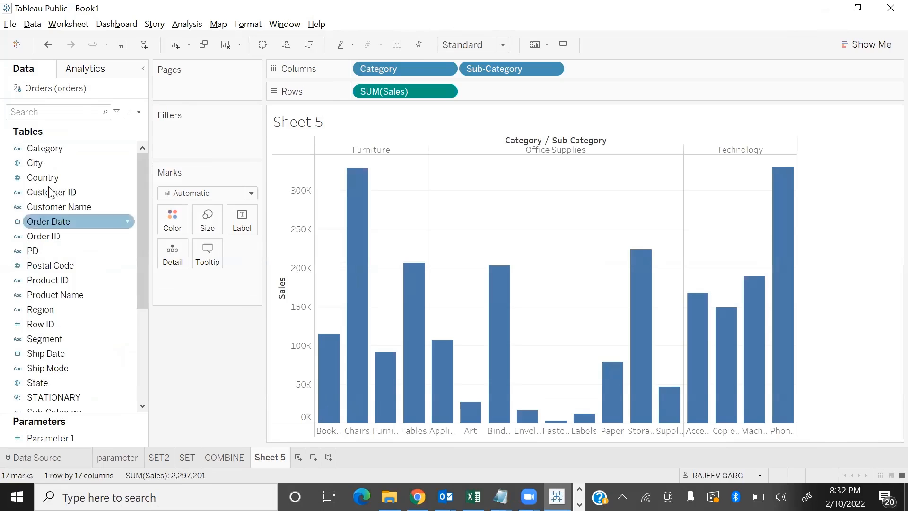
Color the bars by Category and fit the chart to Entire View
mouse_move(40, 150)
mouse_down()
mouse_move(208, 279)
mouse_move(172, 222)
mouse_up()
click(466, 46)
click(468, 96)
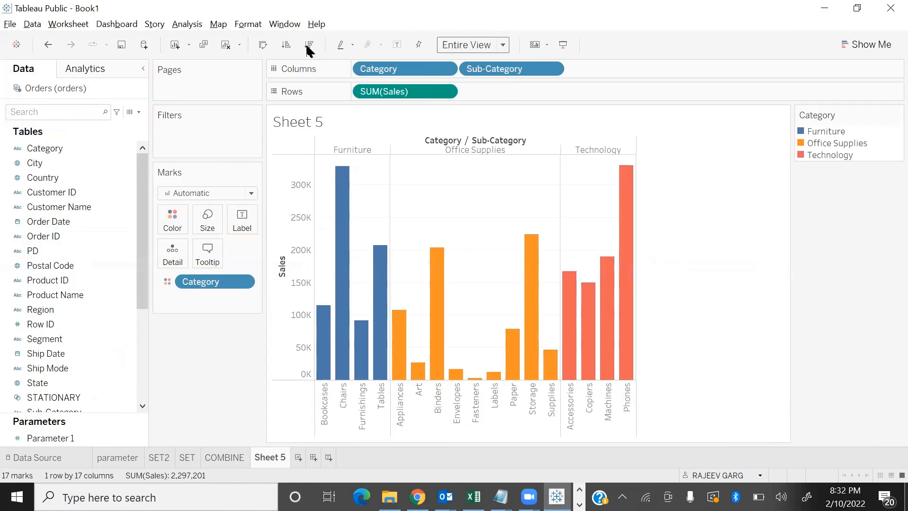
Sort the sub-categories in descending order of Sales and show value labels on the bars
click(308, 44)
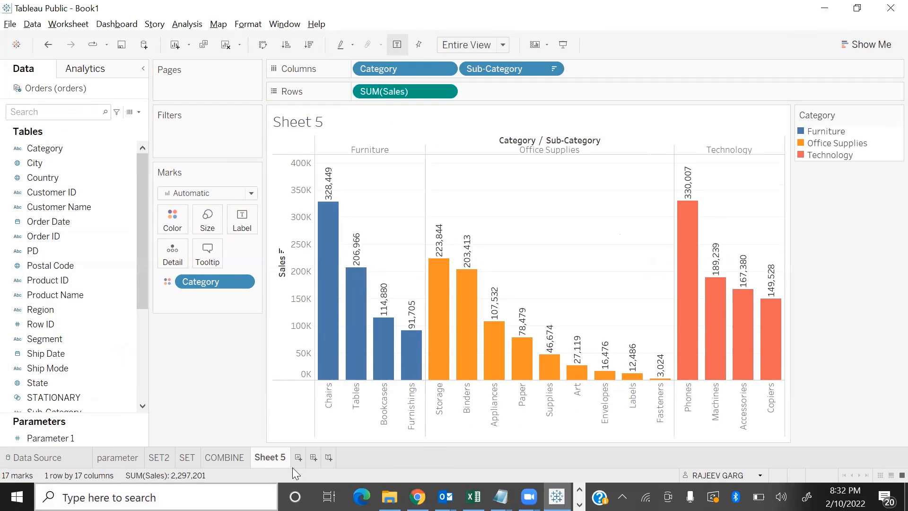
drag(258, 395, 227, 382)
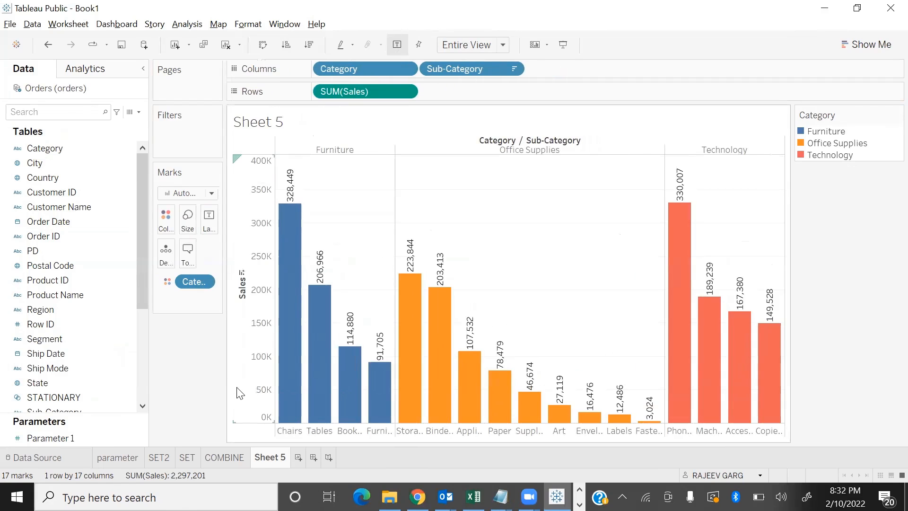
drag(226, 382, 263, 381)
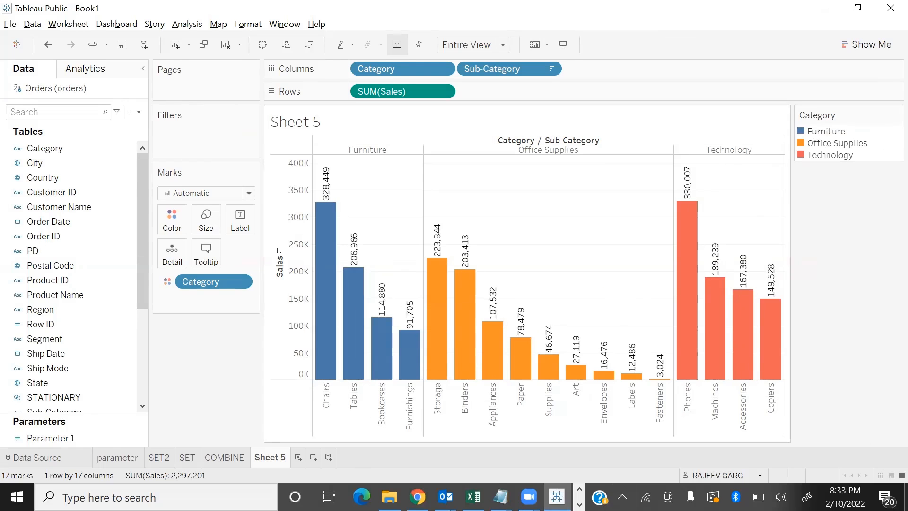
Rename the worksheet as SALES and preview the chart in presentation mode
mouse_move(444, 497)
double_click(265, 457)
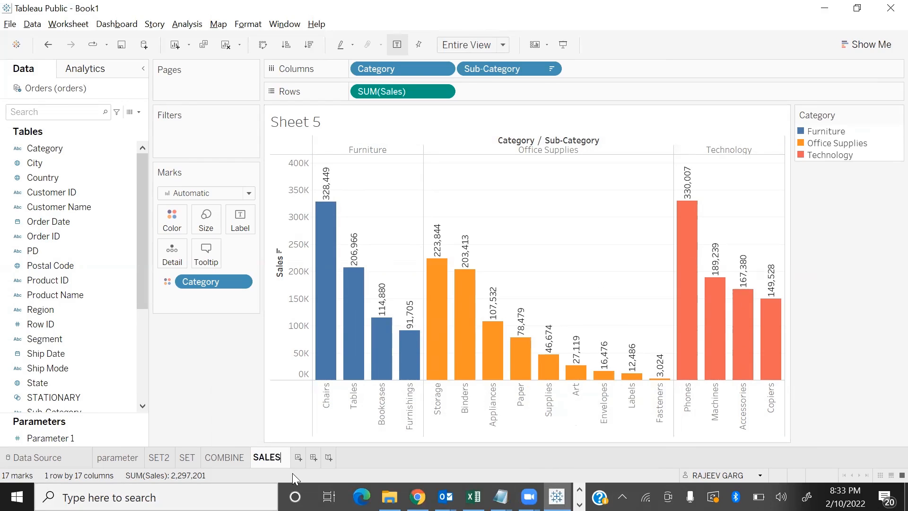
key(Return)
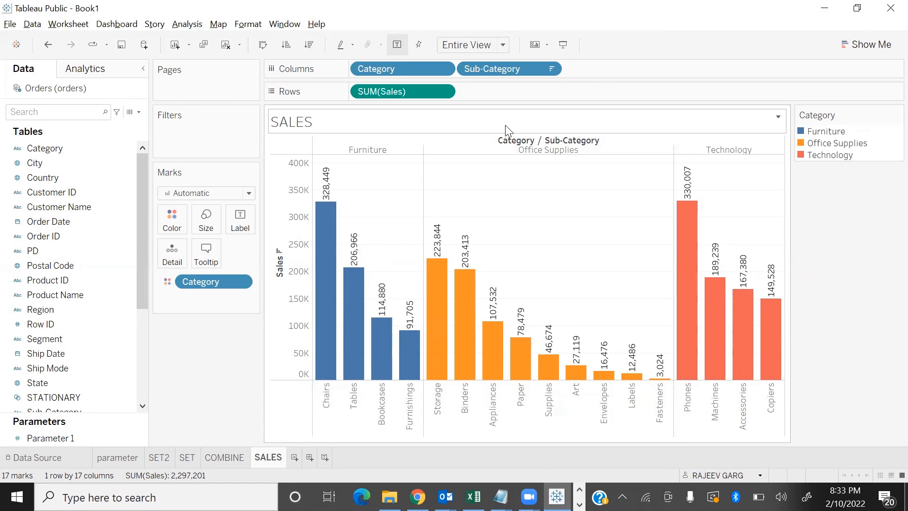
key(F7)
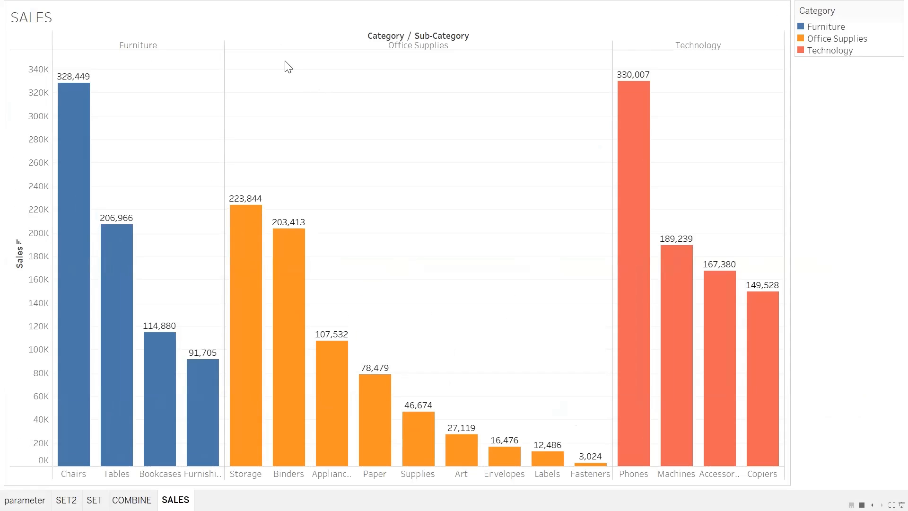
key(Escape)
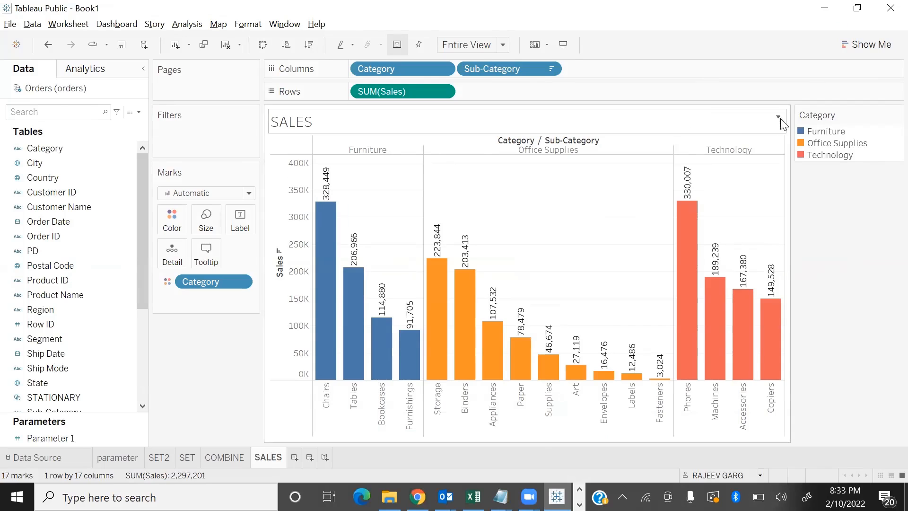
Replace the sheet title's text with "Sub - Category Sales For All Category"
click(779, 117)
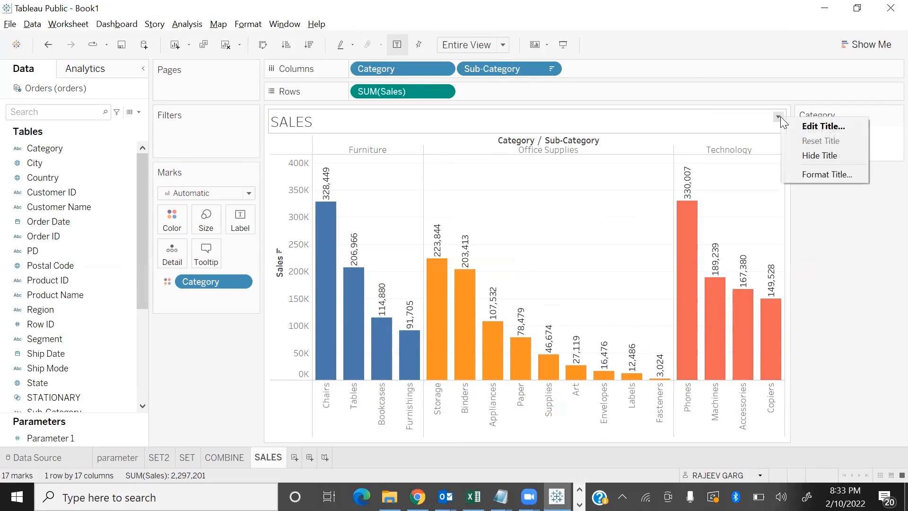
click(822, 125)
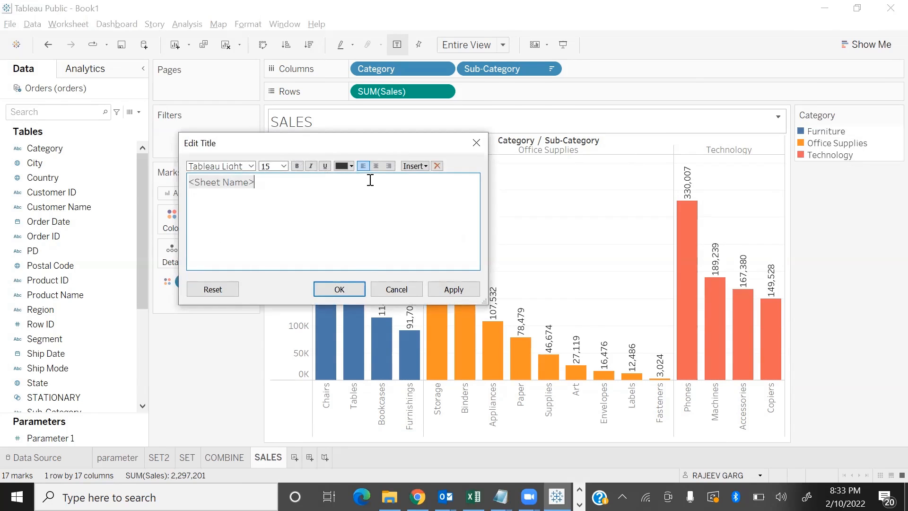
key(ctrl+a)
key(BackSpace)
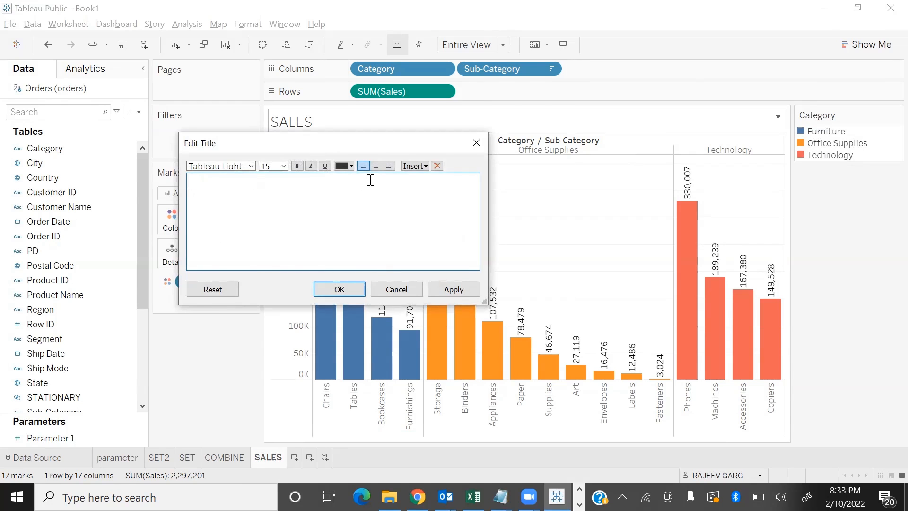
text(sUB)
key(BackSpace)
key(BackSpace)
text(Sub - Category Sales For A)
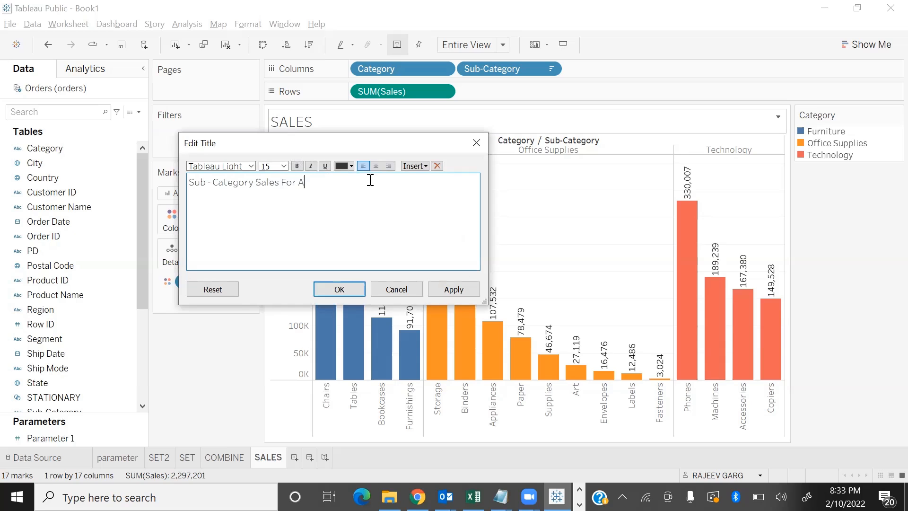
text(ll Category)
Format the title text as bold, centered, 24-point Times New Roman in dark blue and apply it to the sheet
key(ctrl+a)
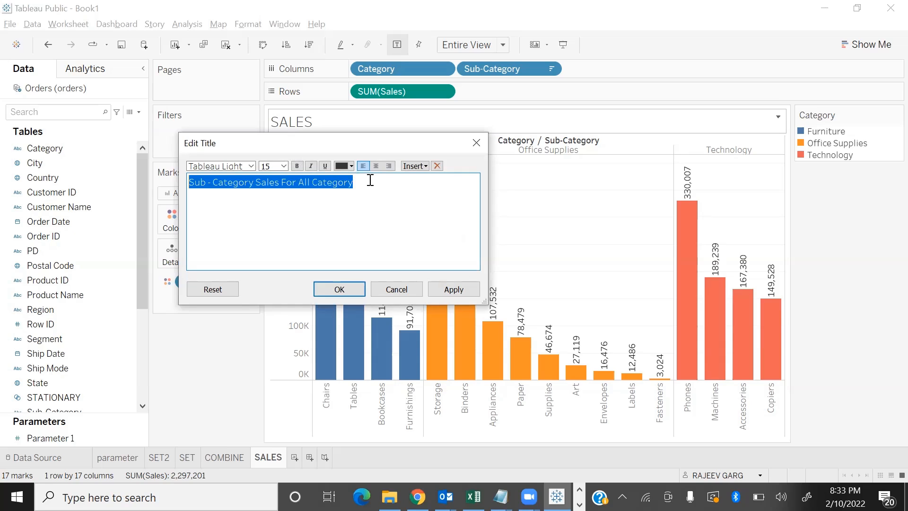
key(ctrl+b)
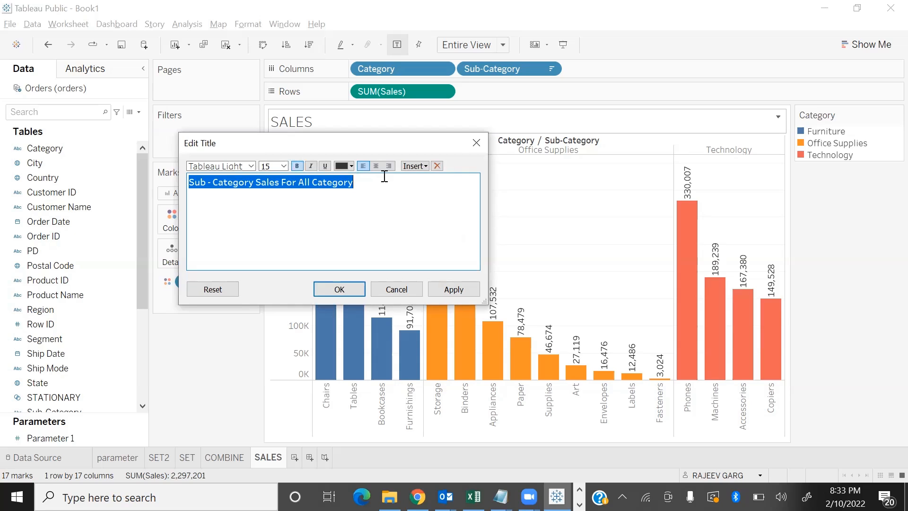
click(375, 166)
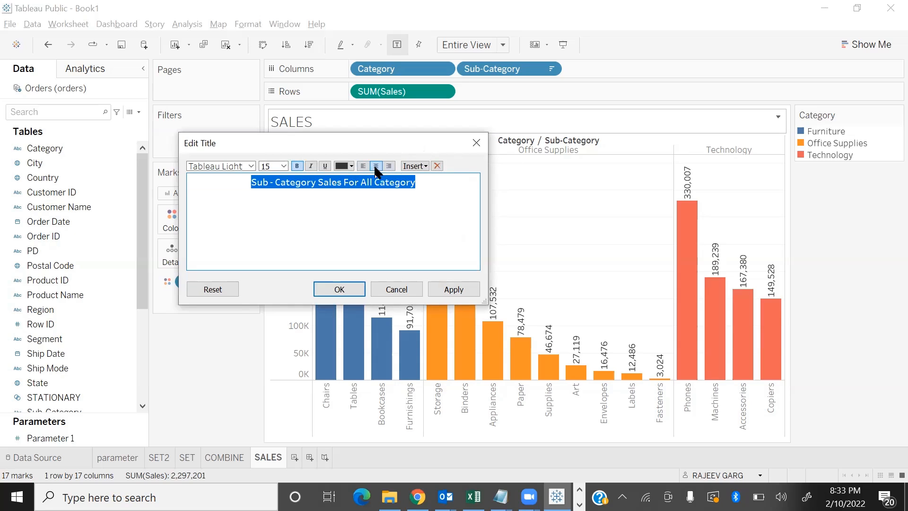
click(284, 166)
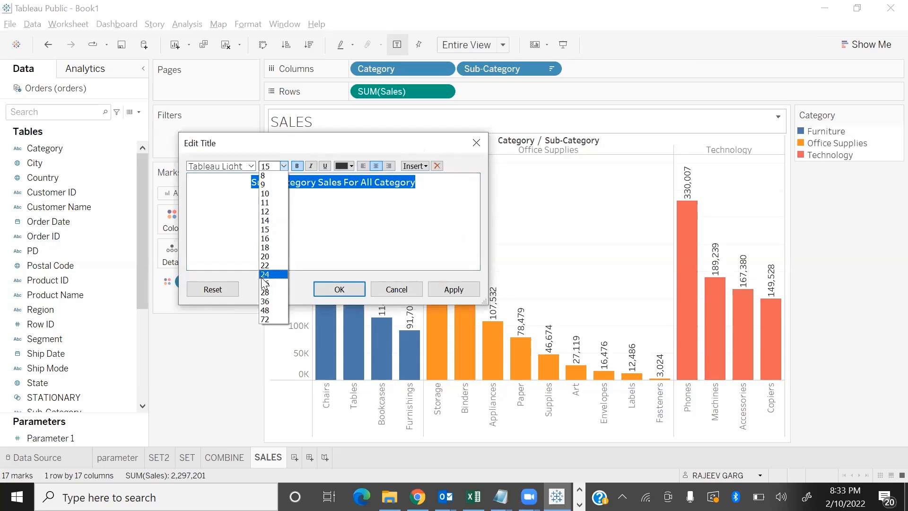
click(268, 274)
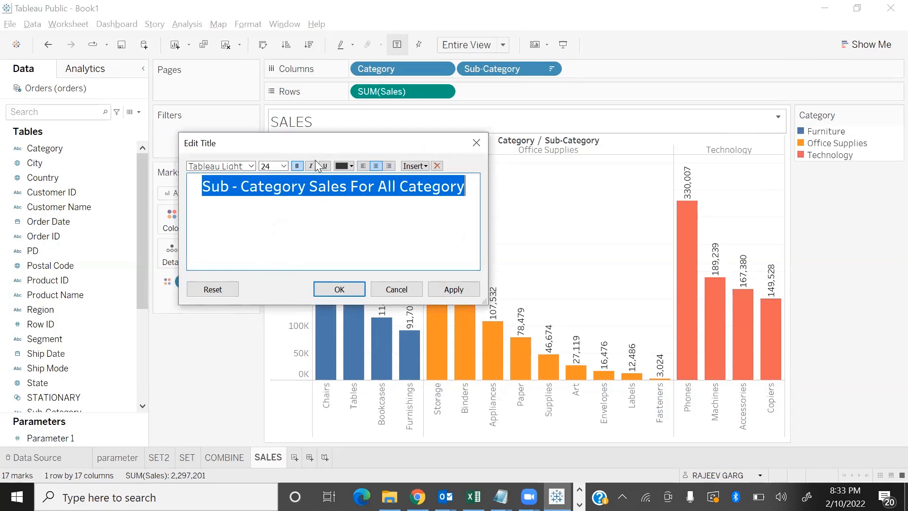
click(252, 165)
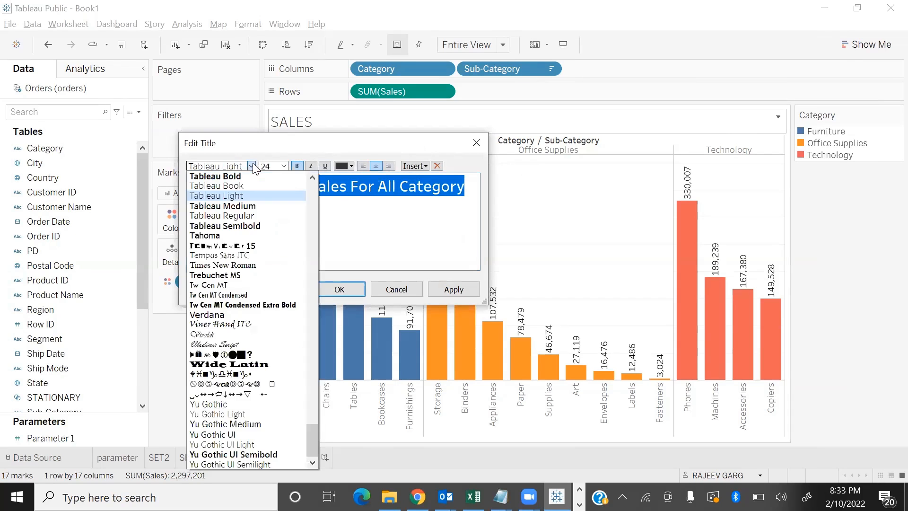
click(247, 264)
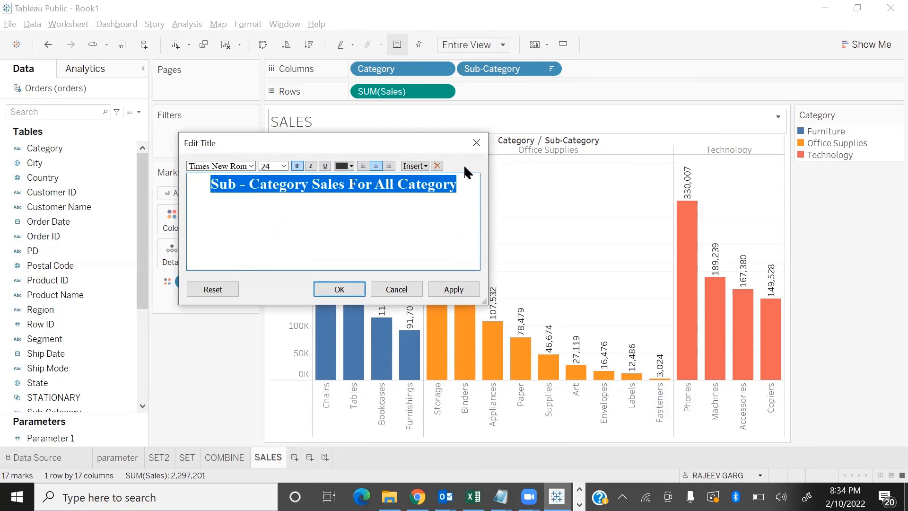
click(351, 167)
click(356, 247)
click(447, 289)
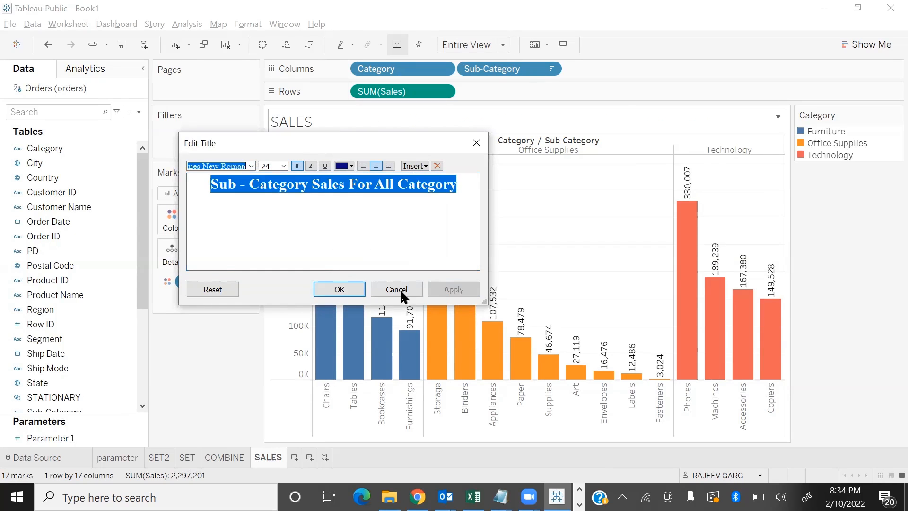
click(339, 289)
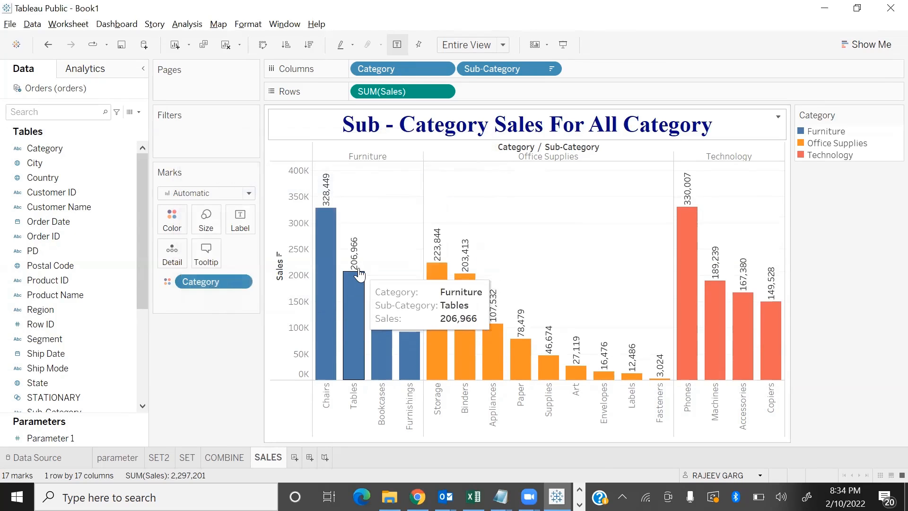
Show a filter for Category and remove the duplicate Category field from the columns
click(127, 148)
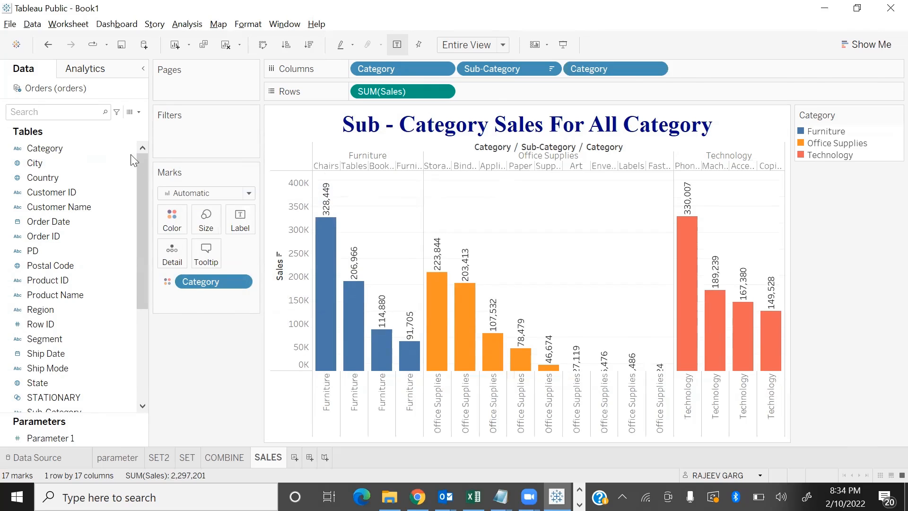
right_click(129, 149)
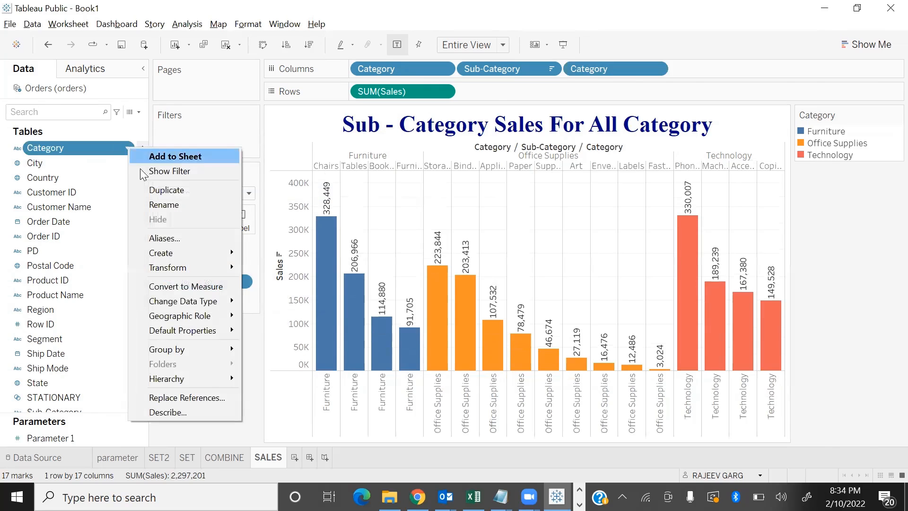
click(186, 171)
drag(617, 71, 249, 366)
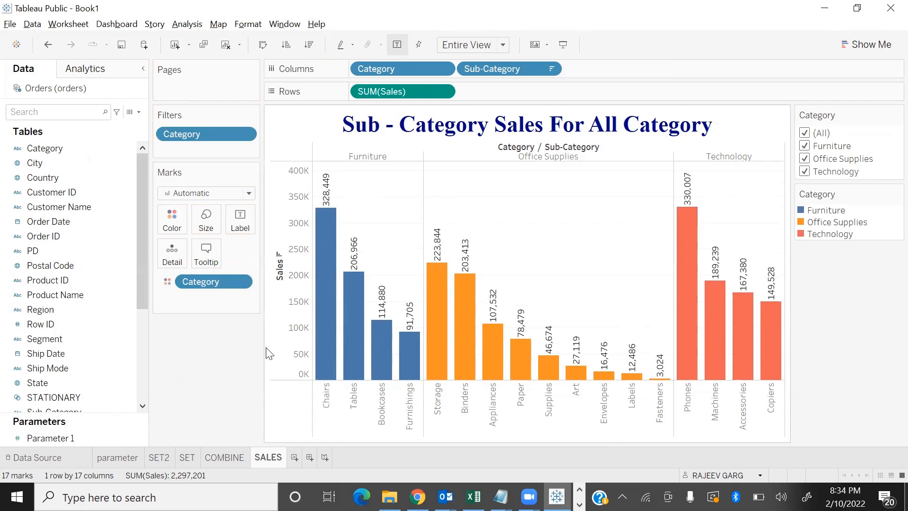
Open the chart in presentation mode and exclude Technology with the Category filter
key(F7)
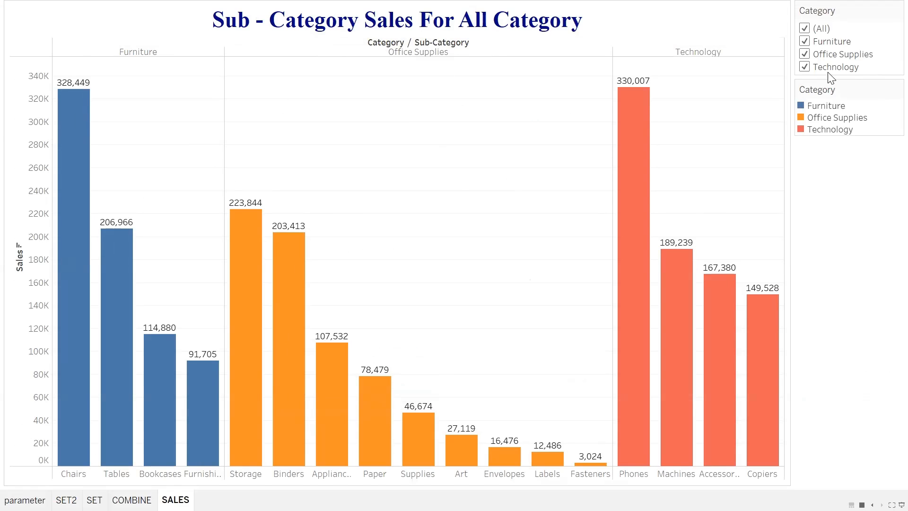
click(804, 67)
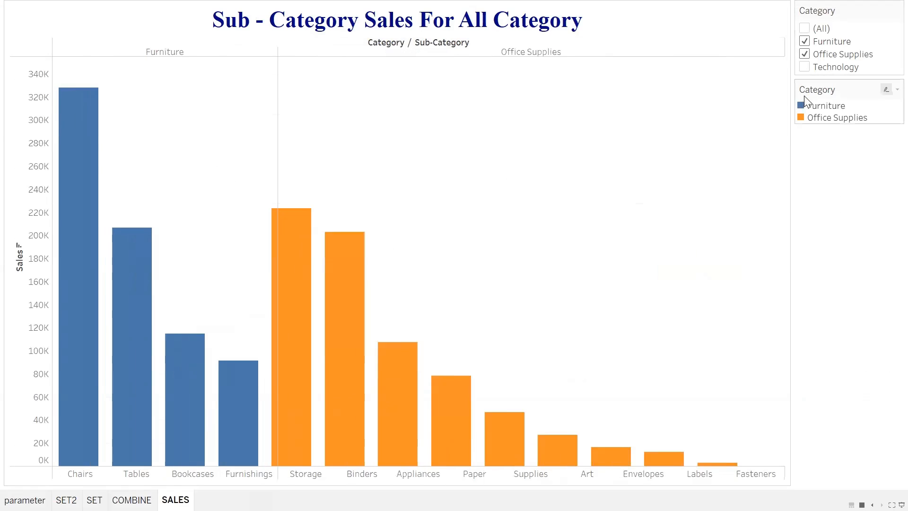
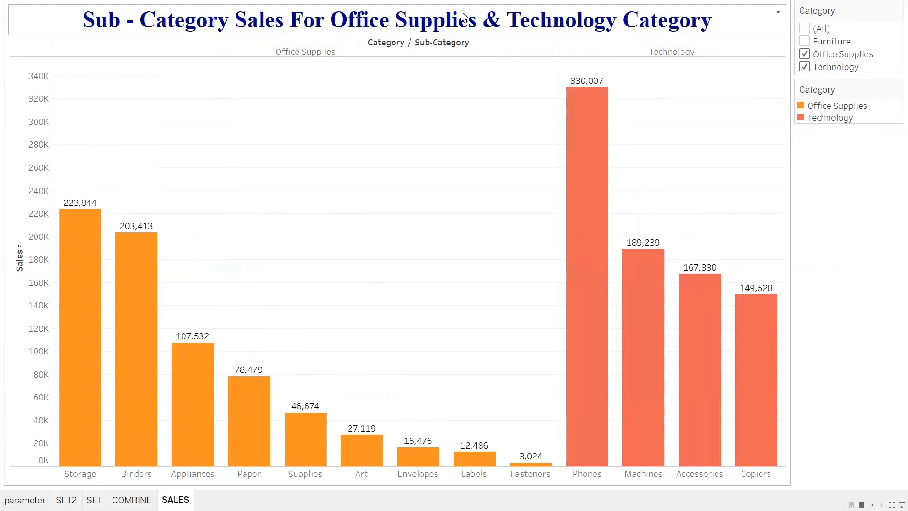
Exclude Technology and include Furniture in the Category filter, reselect all categories and leave presentation mode
click(804, 67)
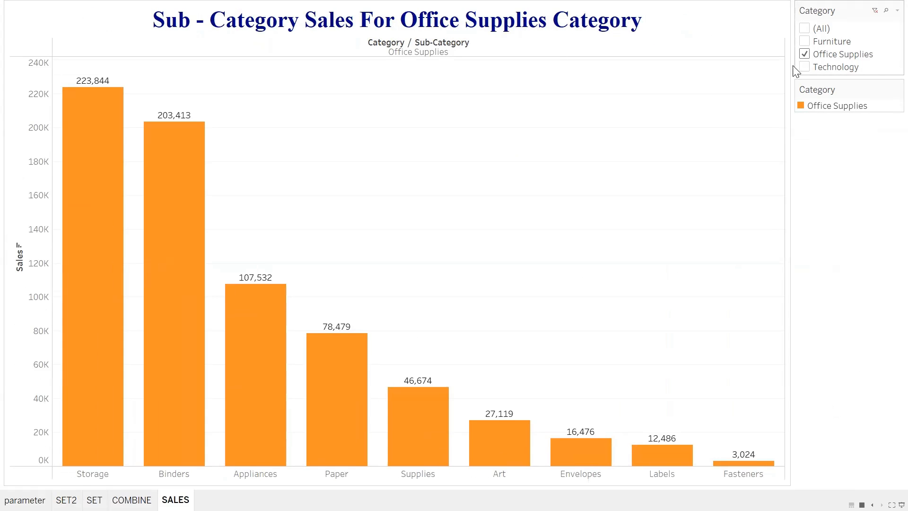
click(801, 41)
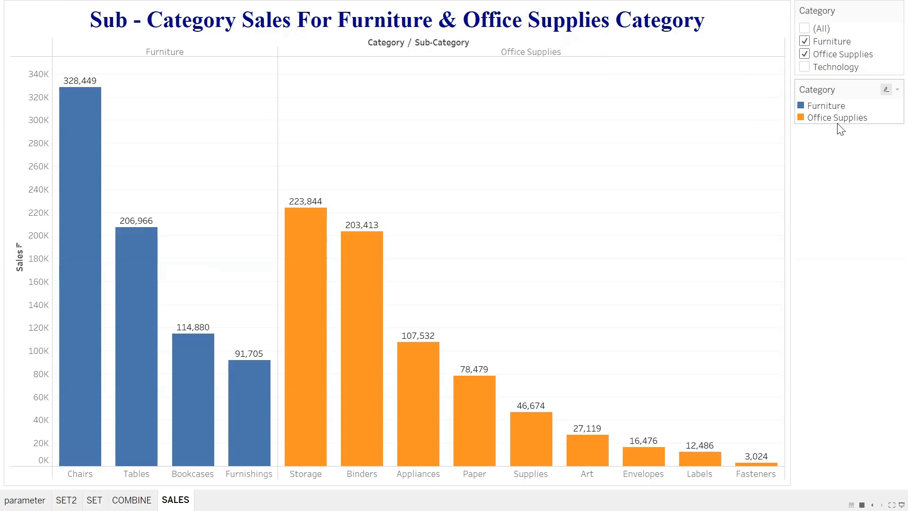
click(804, 28)
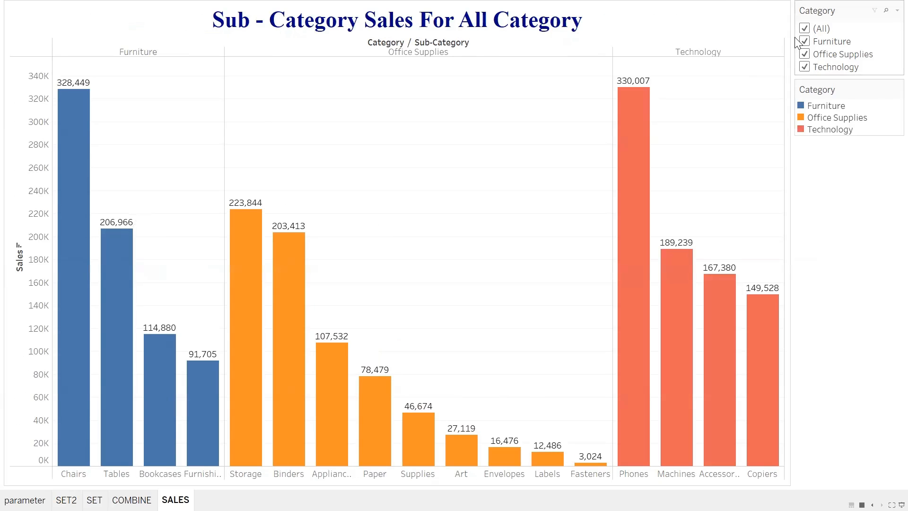
key(Escape)
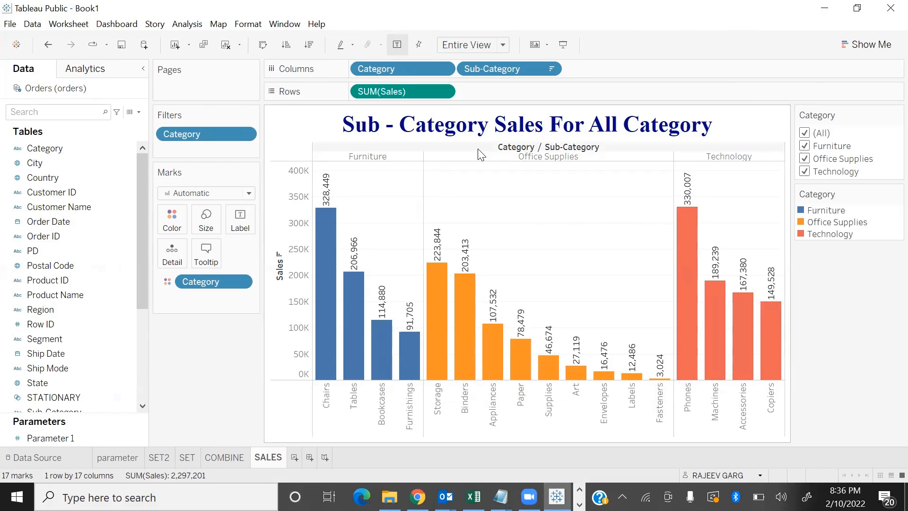
Open the sheet title for editing and insert the Data Source Name field on a new line below its text
mouse_move(687, 194)
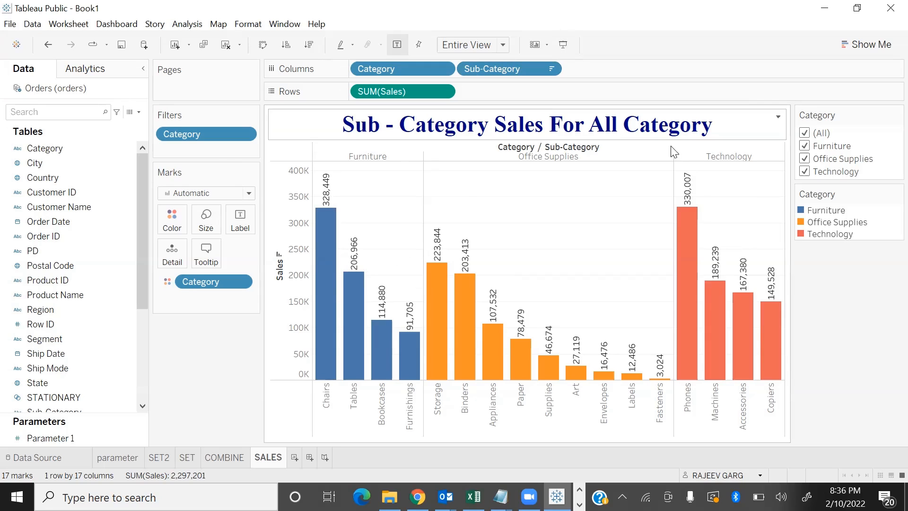
double_click(749, 127)
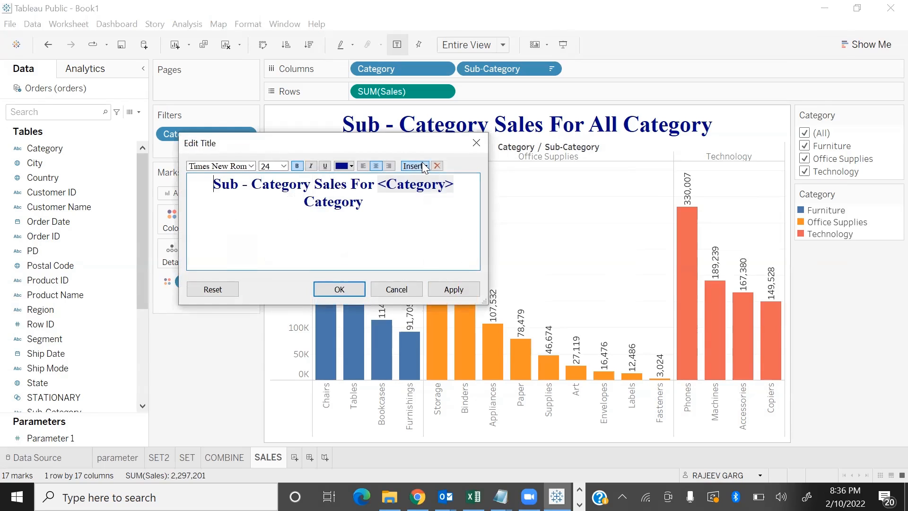
click(423, 166)
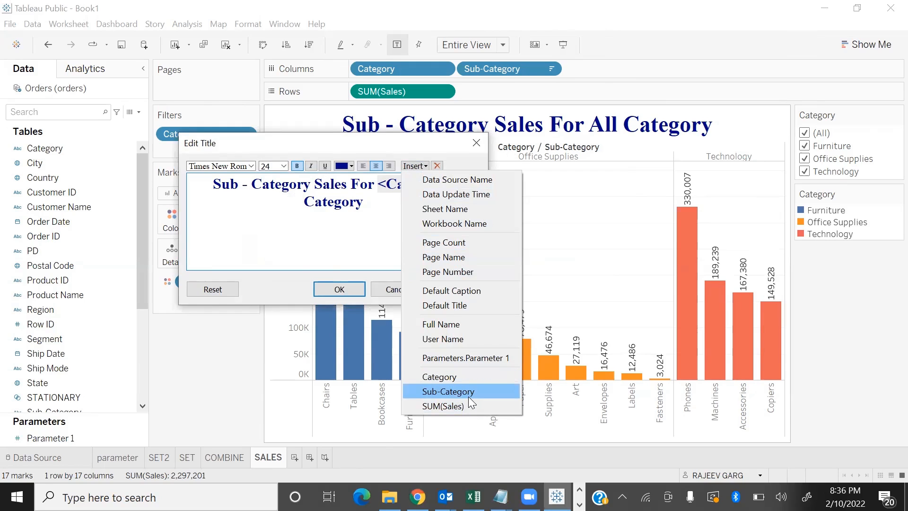
click(377, 231)
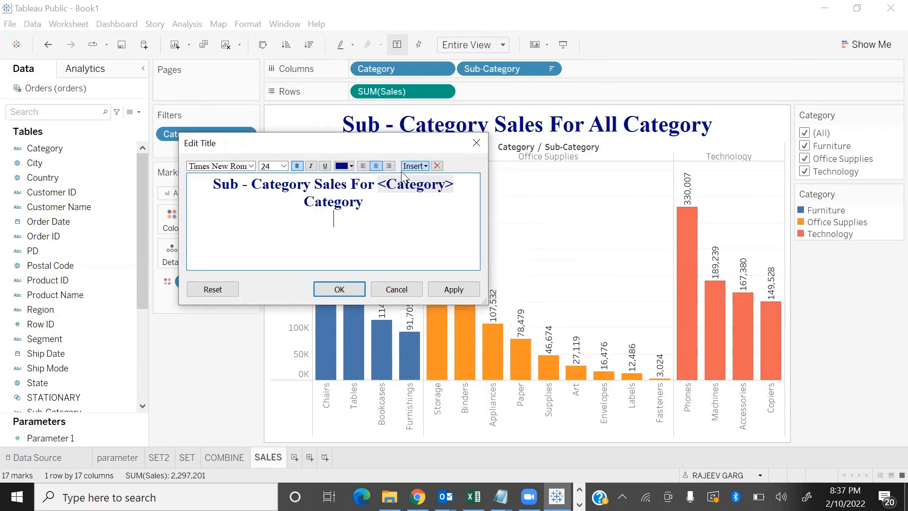
click(415, 166)
click(461, 178)
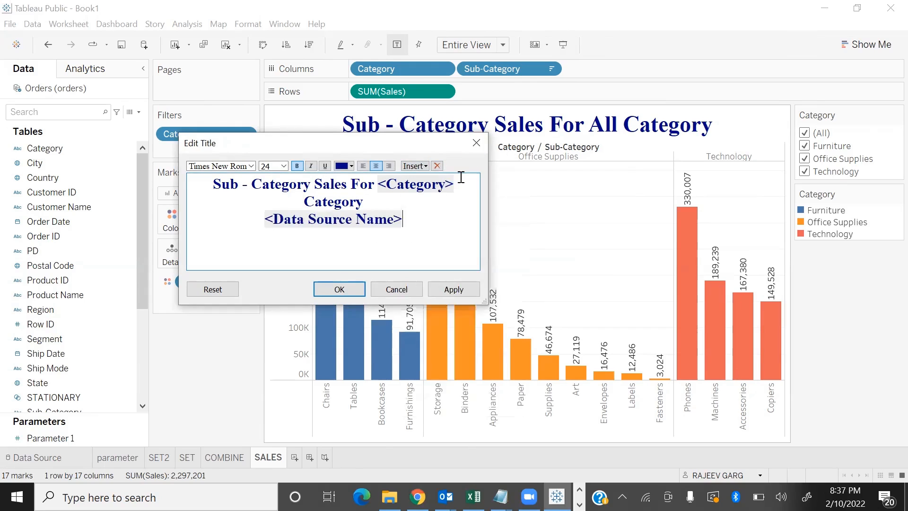
Insert the Data Update Time field on its own line below the data source name in the title
click(414, 166)
click(478, 195)
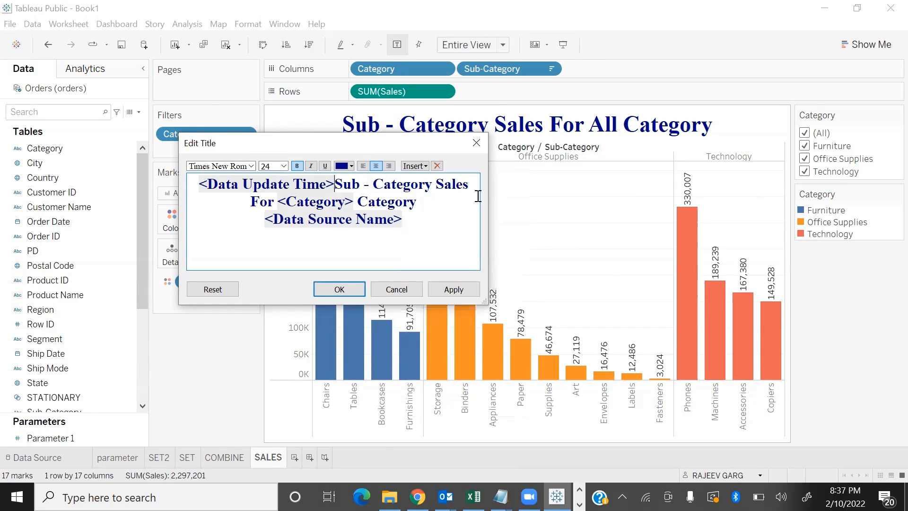
key(BackSpace)
click(425, 233)
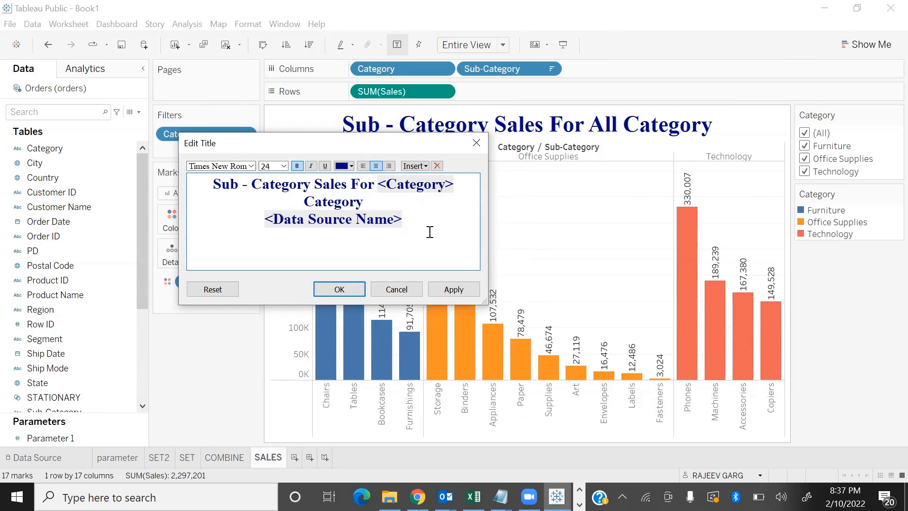
click(422, 166)
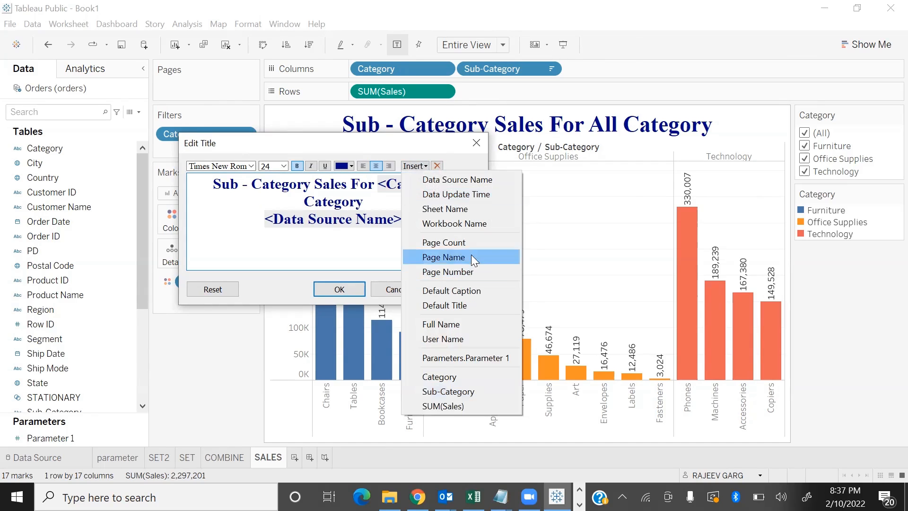
click(466, 194)
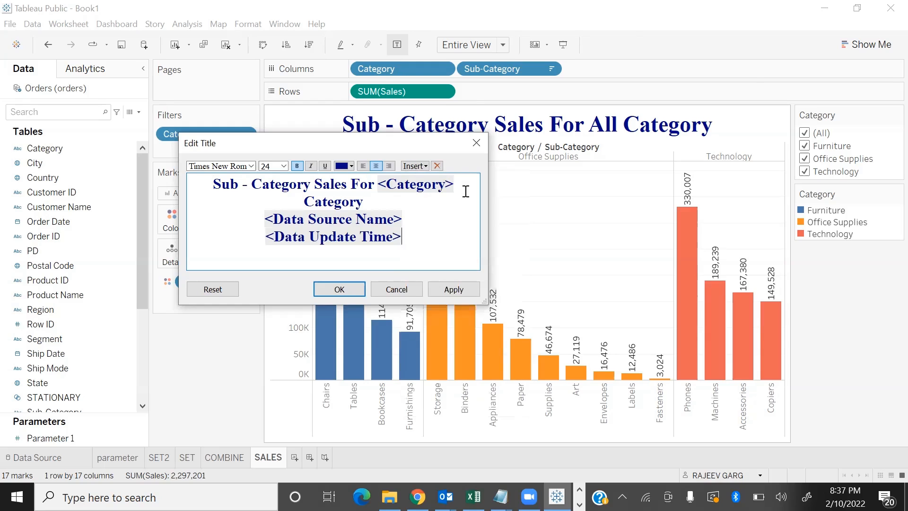
Insert the User Name and SUM(Sales) fields on separate lines at the end of the title and apply the title
click(410, 168)
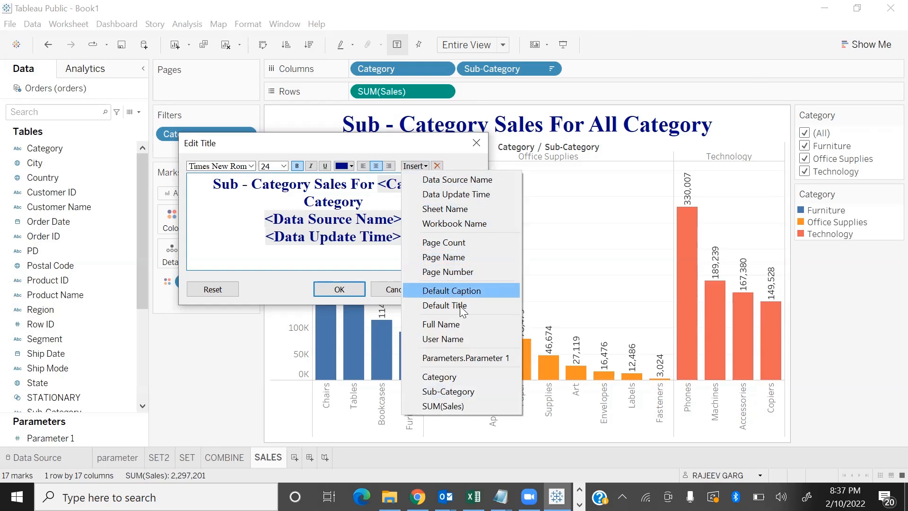
click(461, 339)
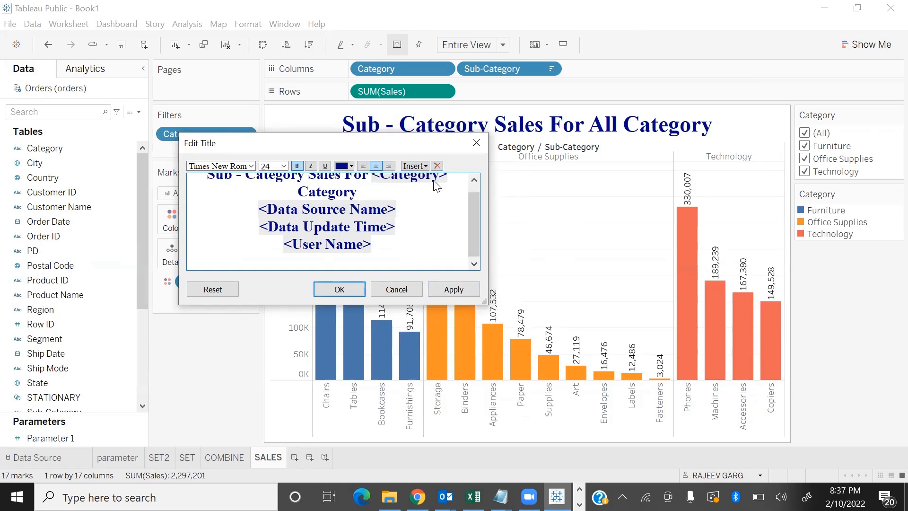
click(415, 165)
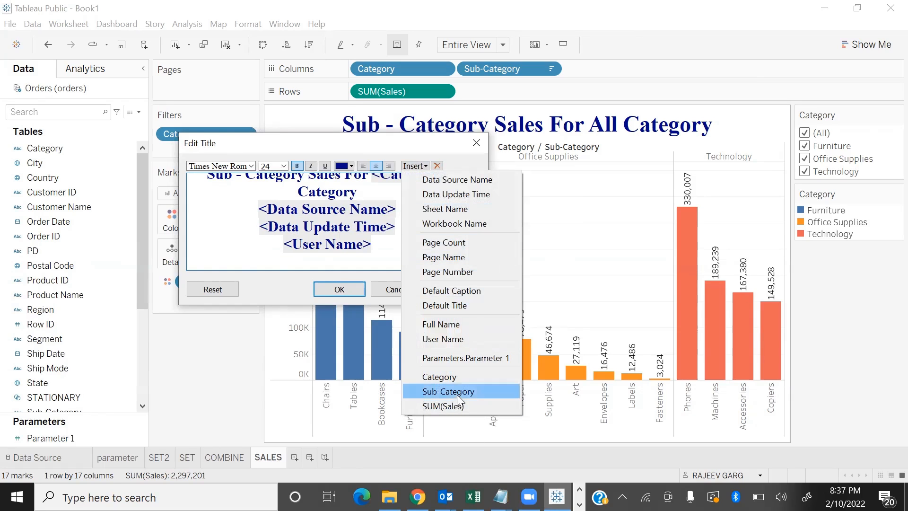
click(441, 405)
click(328, 292)
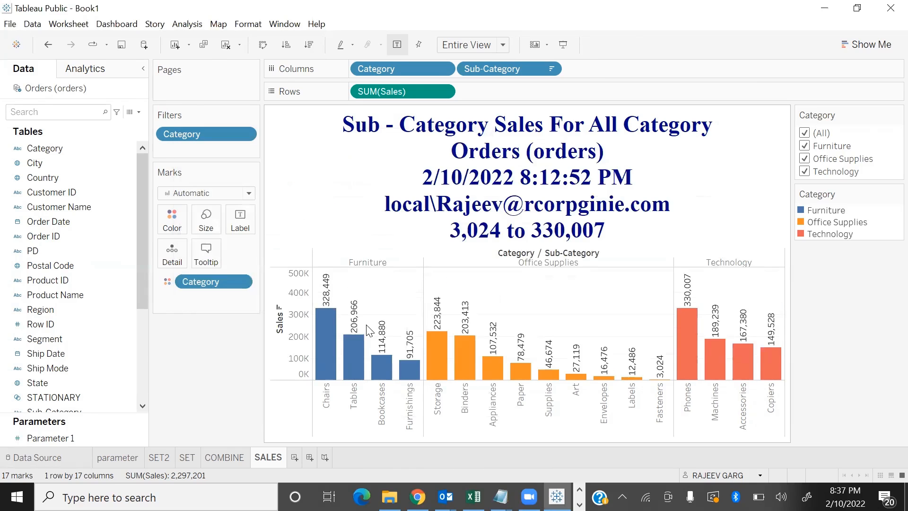
Test the extended title in presentation mode by excluding Technology and Furniture, reselect all categories and exit
key(F7)
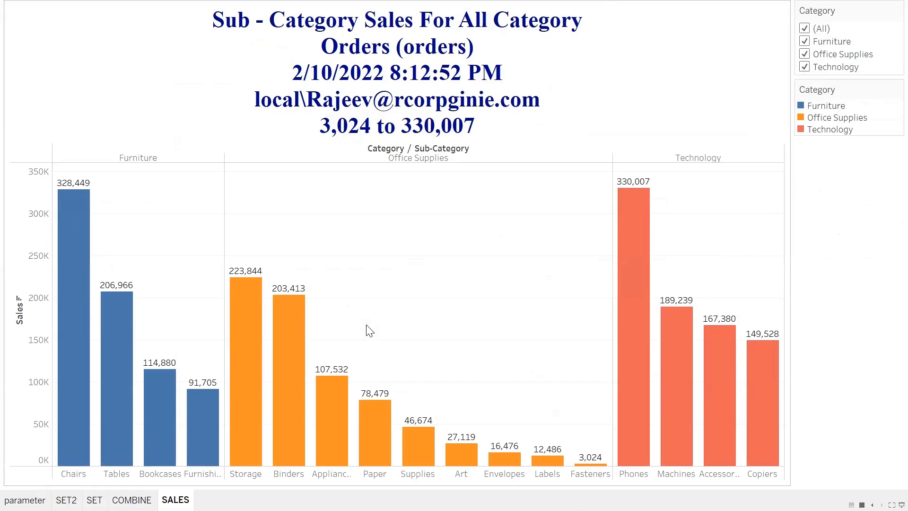
click(449, 78)
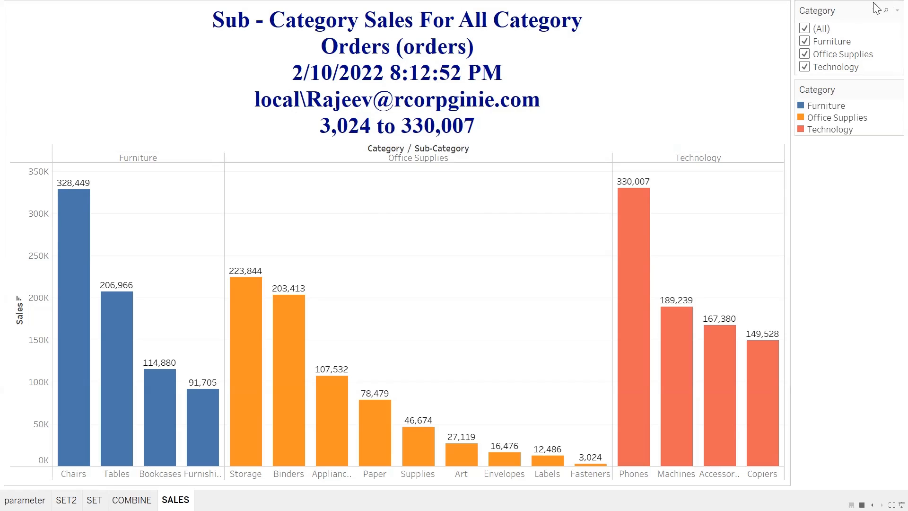
click(804, 68)
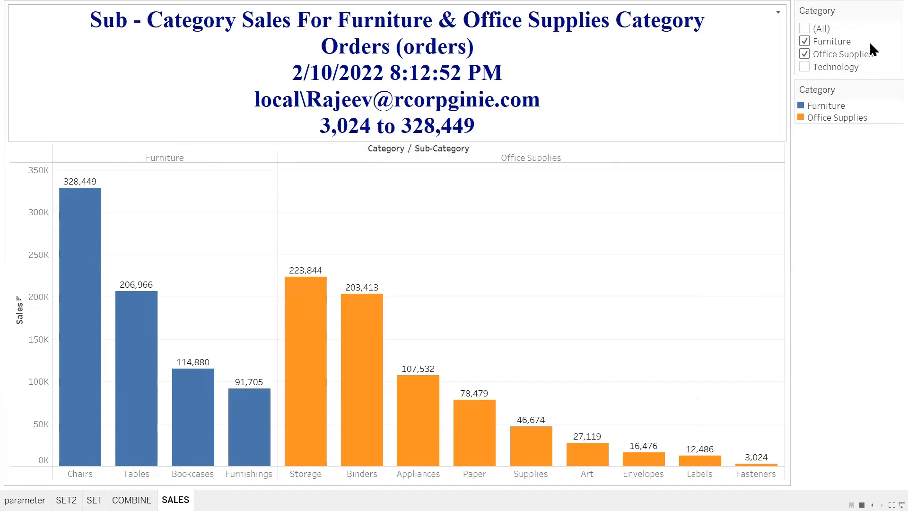
click(805, 41)
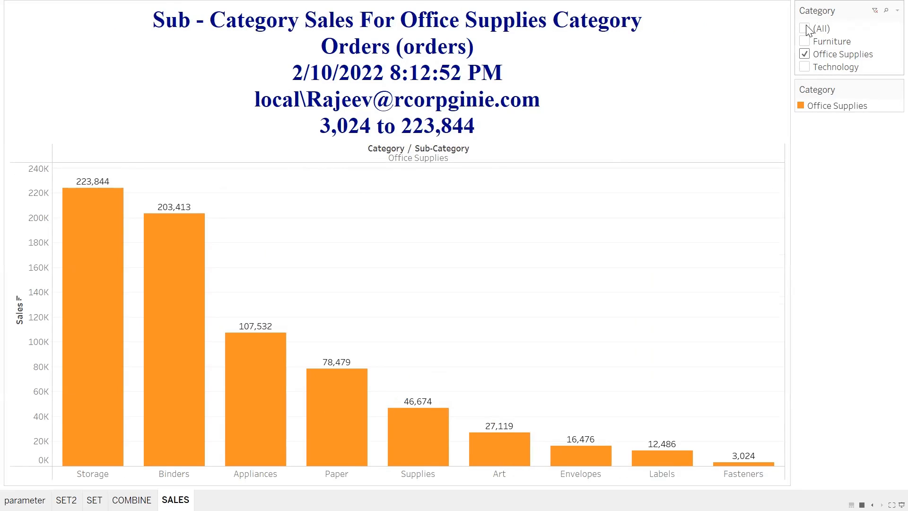
click(822, 30)
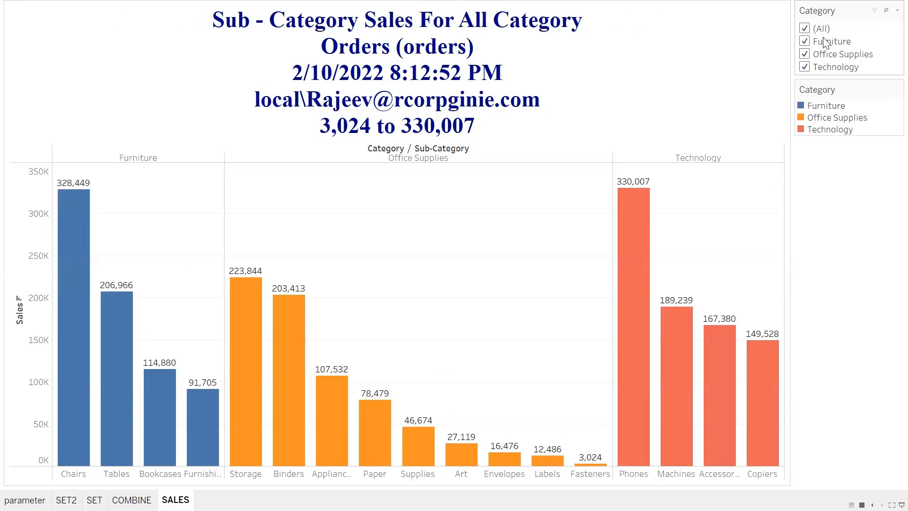
key(Escape)
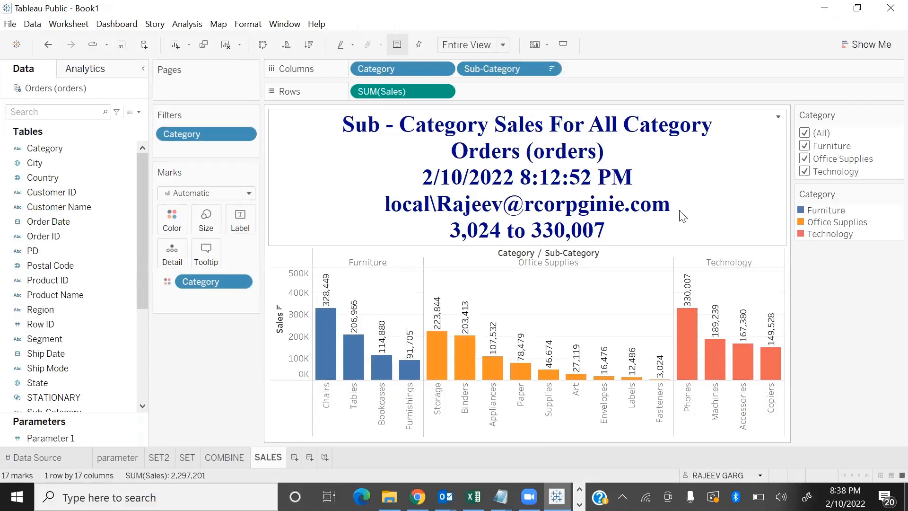
Delete the data source, update time, user name and SUM(Sales) lines from the title and apply it
double_click(678, 219)
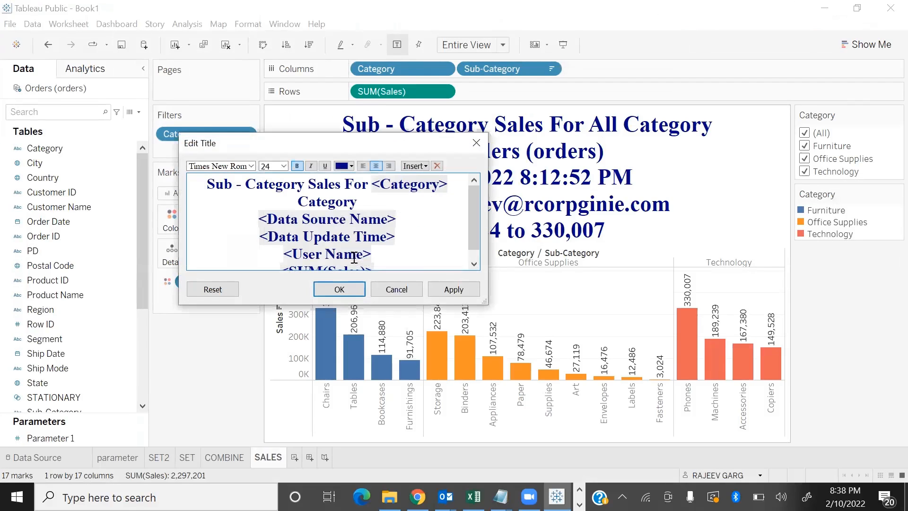
drag(259, 219, 566, 329)
key(BackSpace)
key(BackSpace)
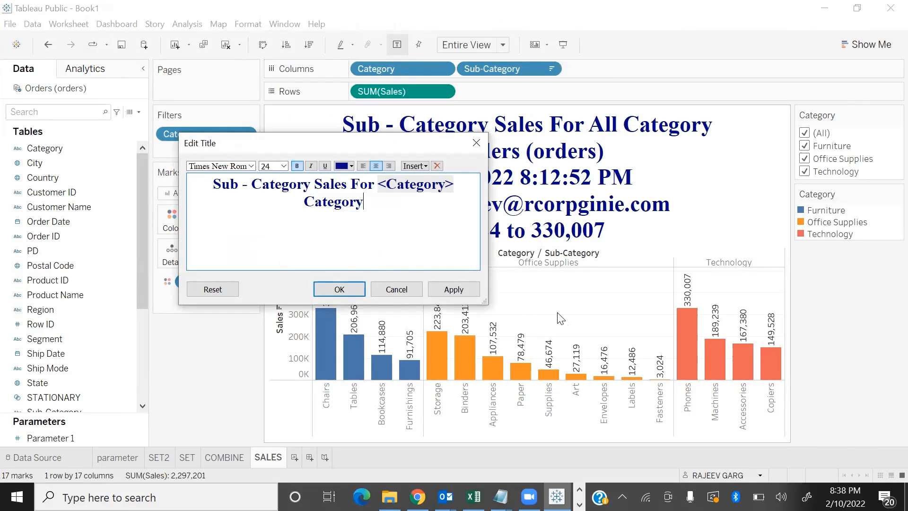
click(344, 288)
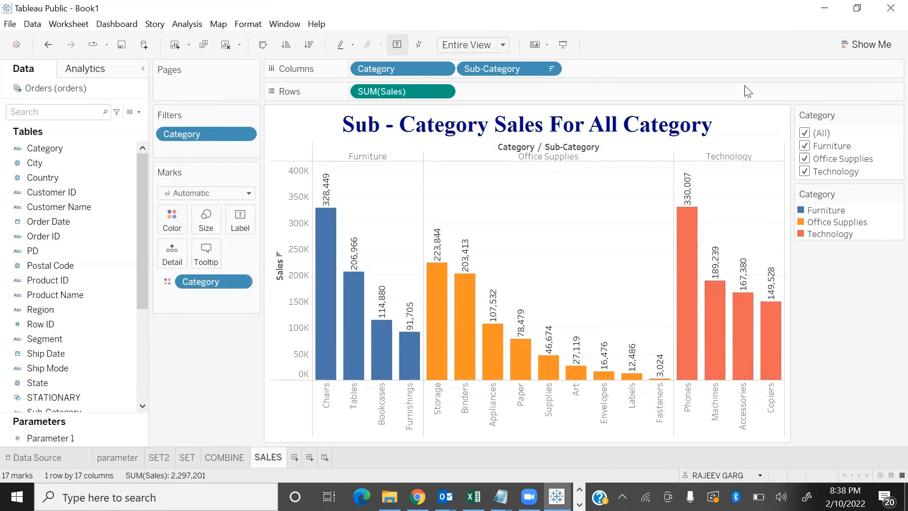
Reset the sheet title to its default and undo the reset, doing this twice
click(778, 117)
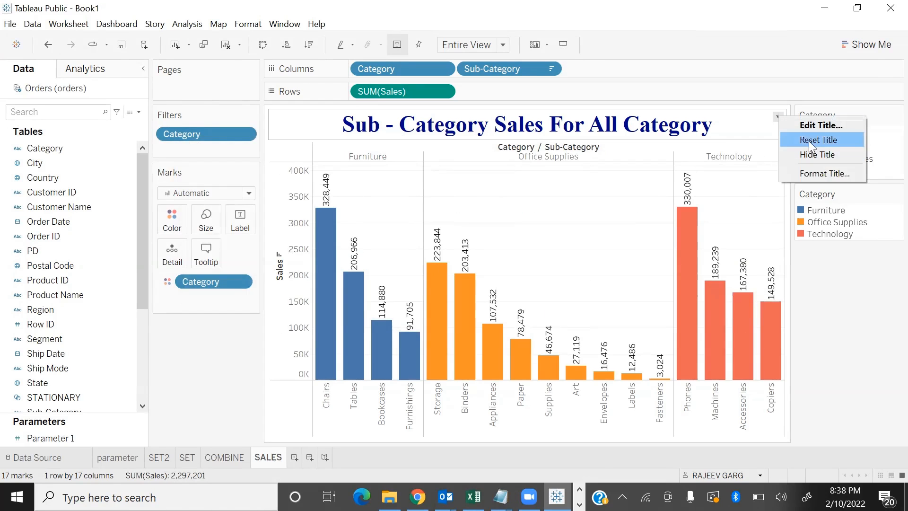
click(808, 140)
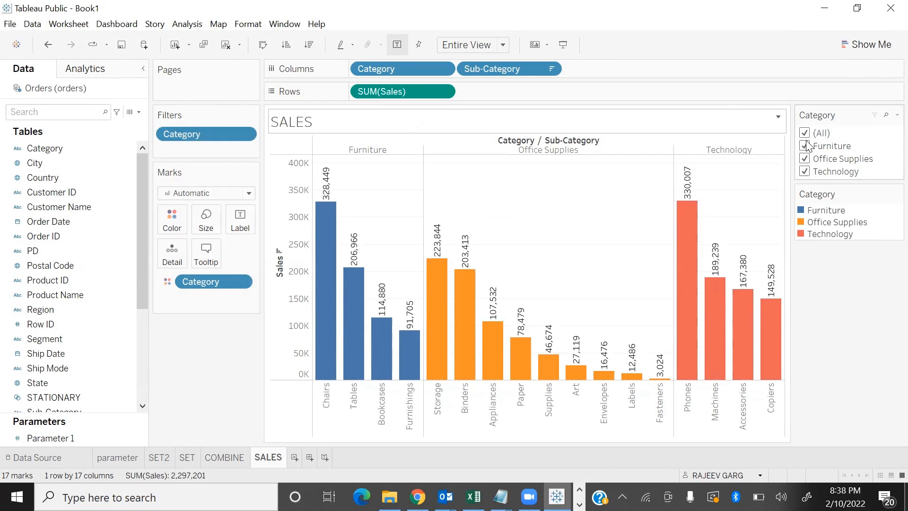
key(ctrl+z)
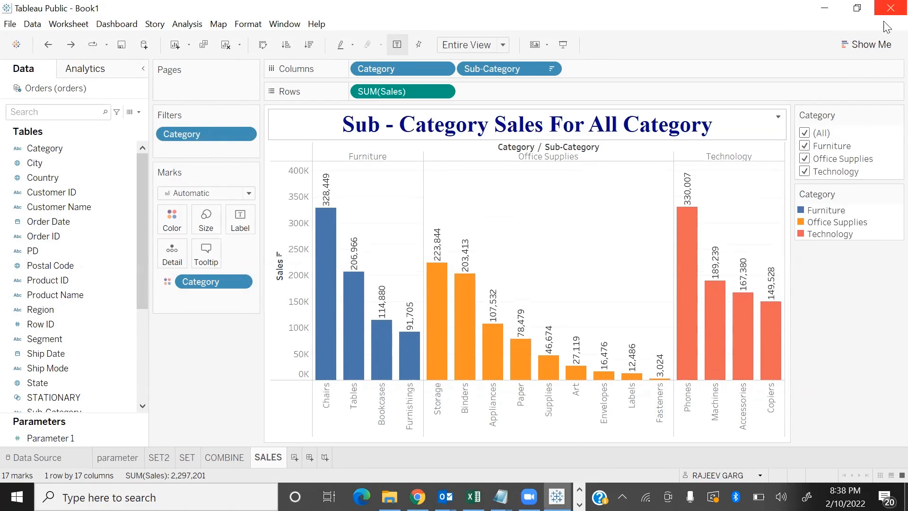
click(778, 116)
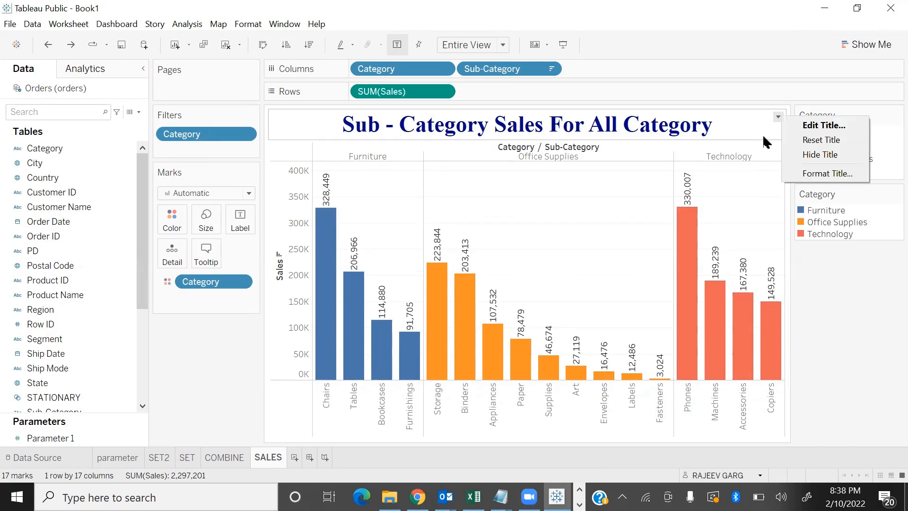
click(814, 141)
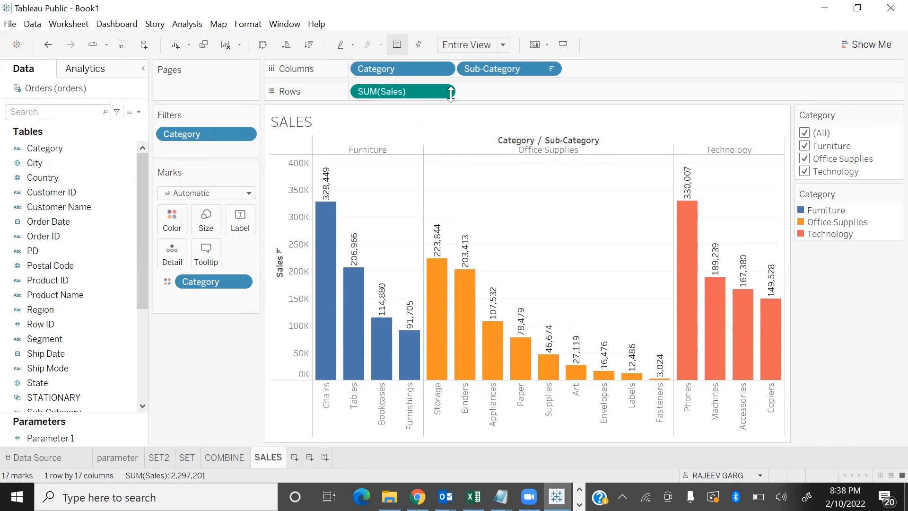
click(49, 46)
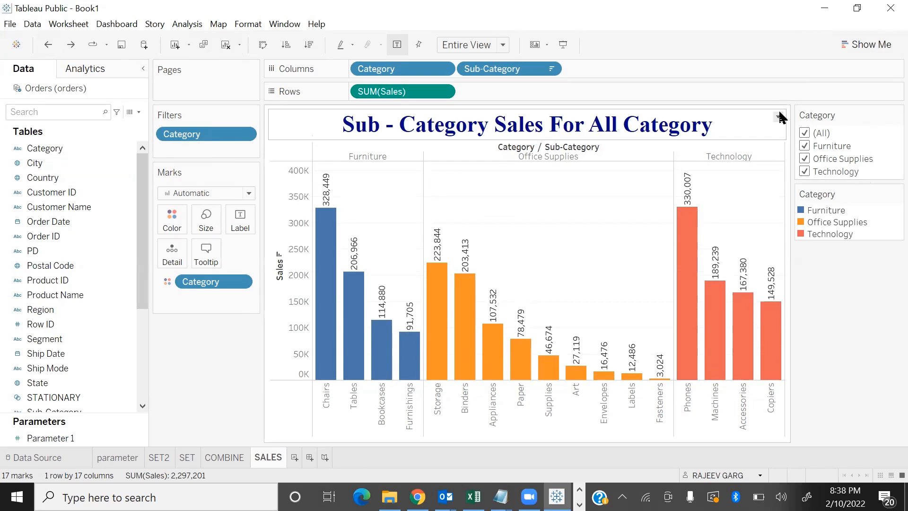
Hide the sheet title above the sub-category sales chart
click(778, 116)
click(827, 163)
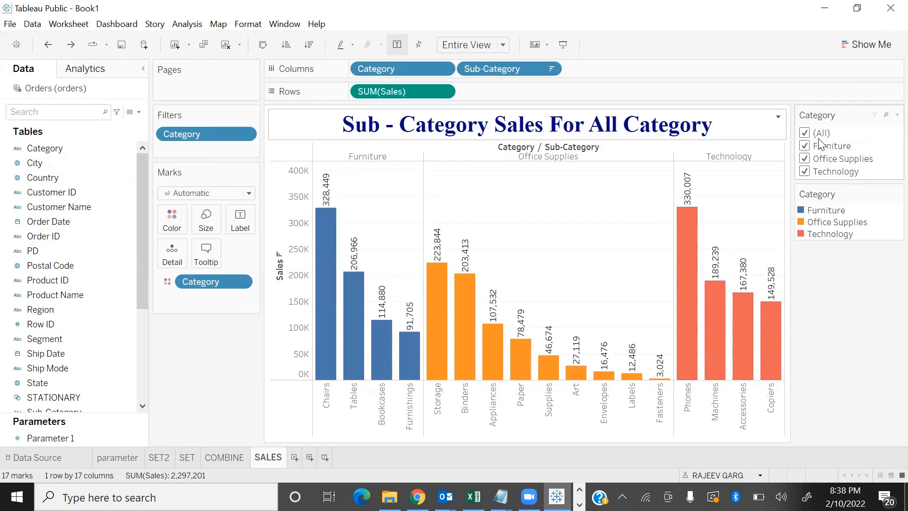
click(778, 116)
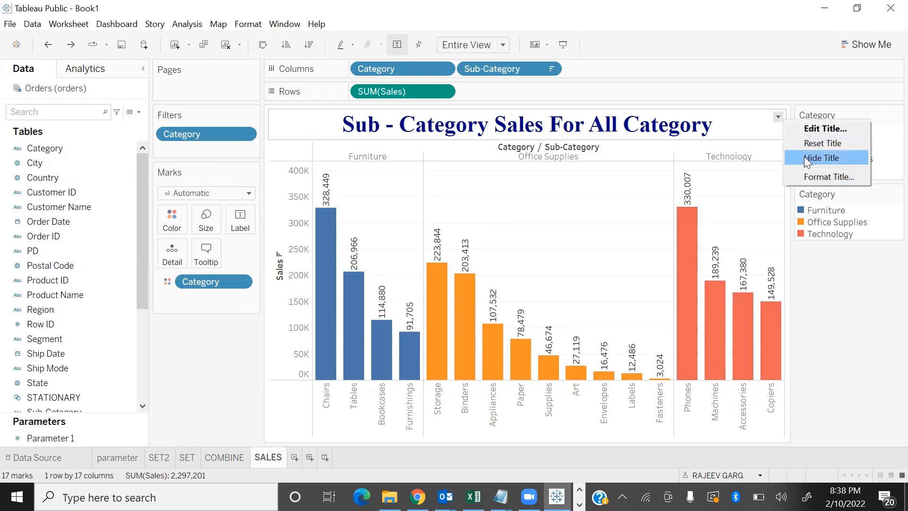
click(805, 157)
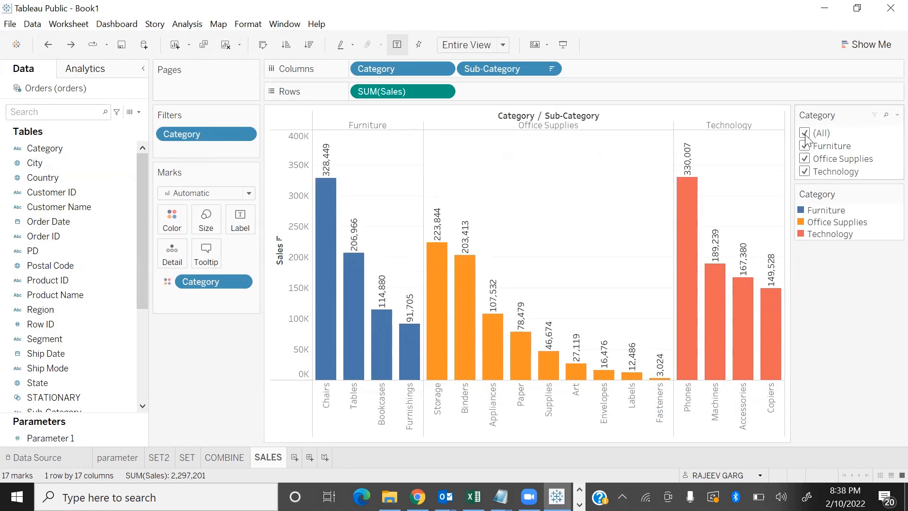
Show the sheet title again and give it light blue shading
click(71, 25)
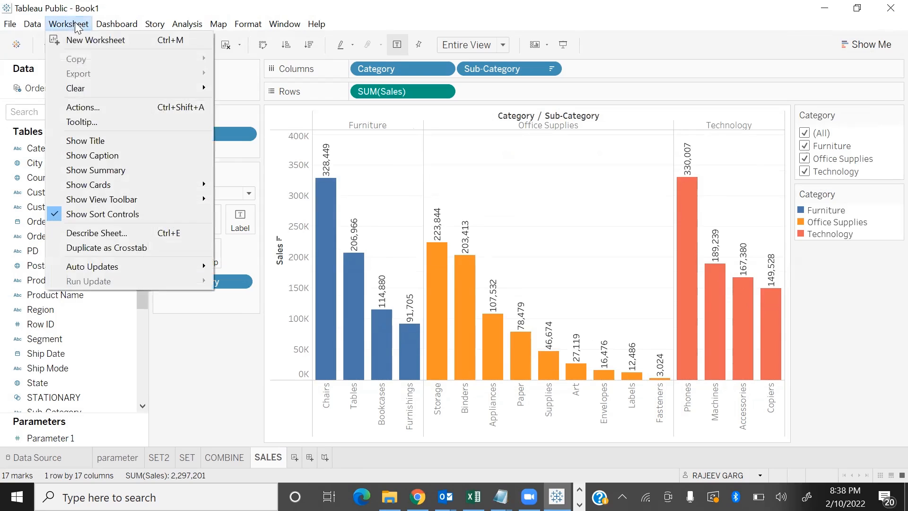
click(85, 141)
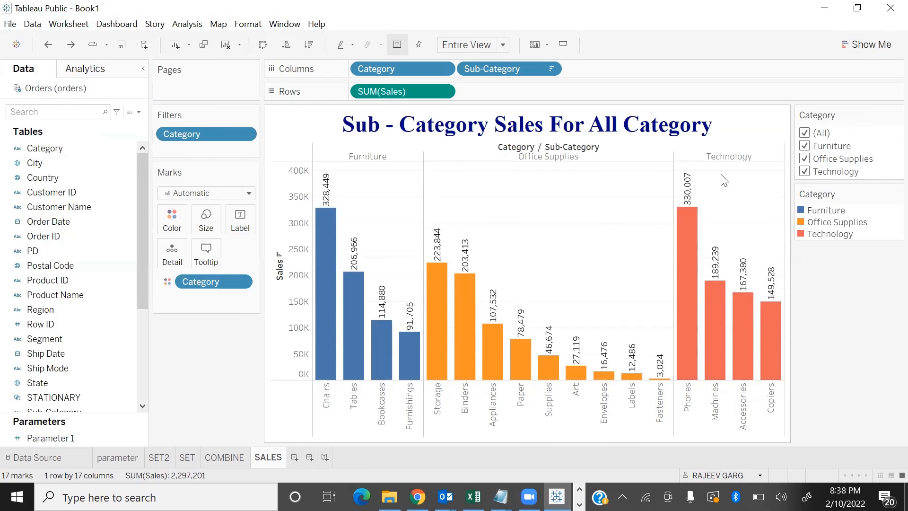
click(778, 117)
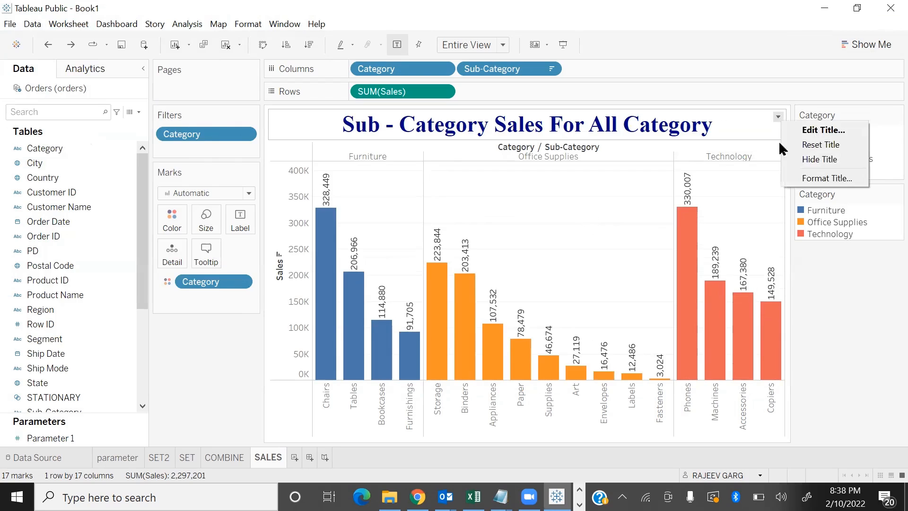
click(811, 180)
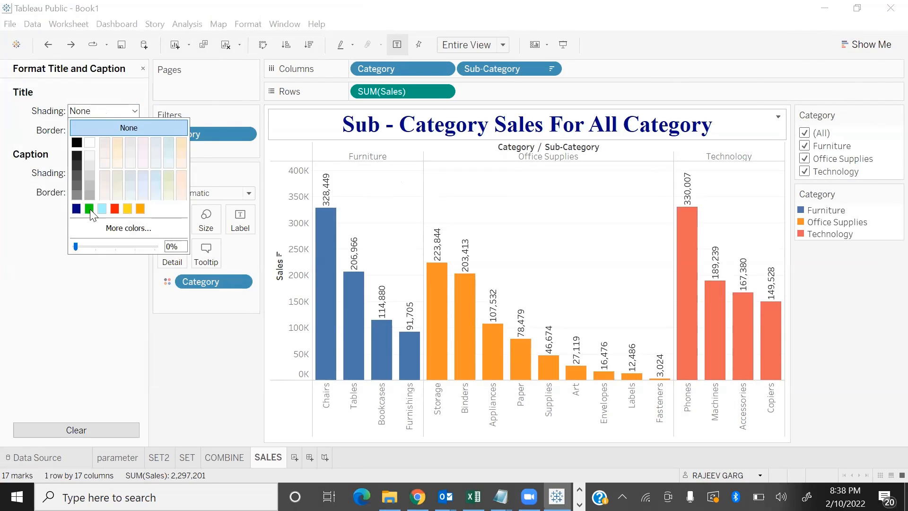
click(102, 209)
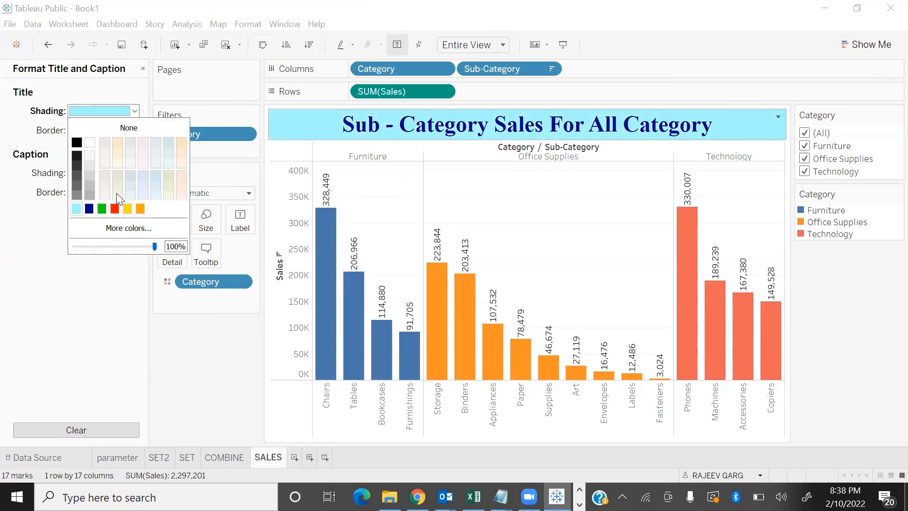
Give the title a dotted navy blue border in the second-thinnest line width and close the title formatting
click(42, 144)
click(127, 131)
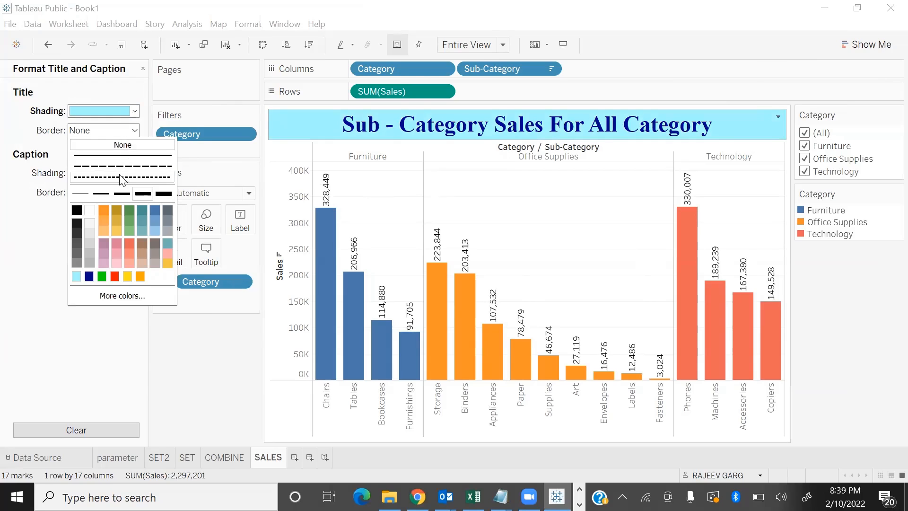
click(121, 178)
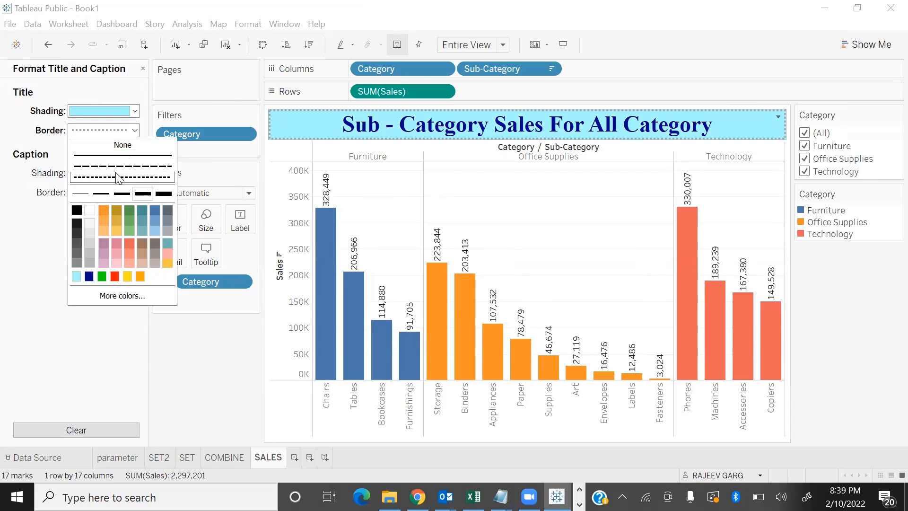
click(121, 166)
click(97, 197)
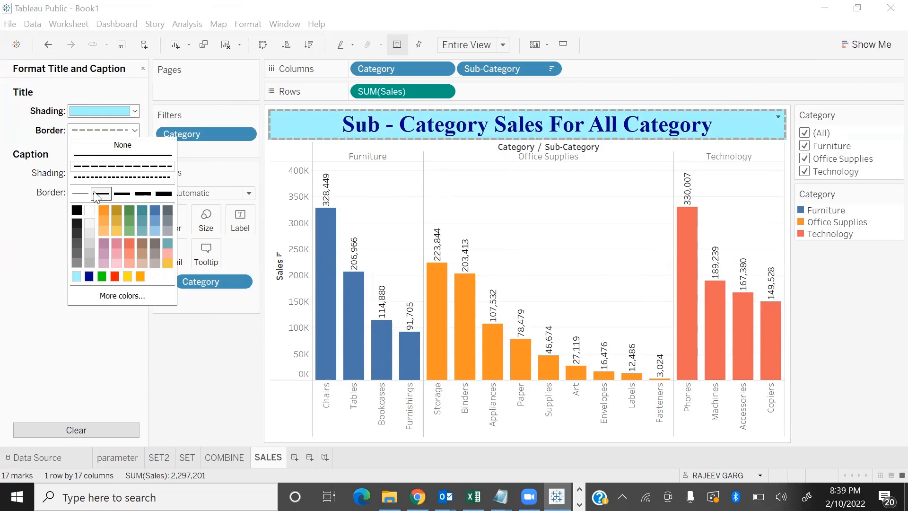
click(89, 277)
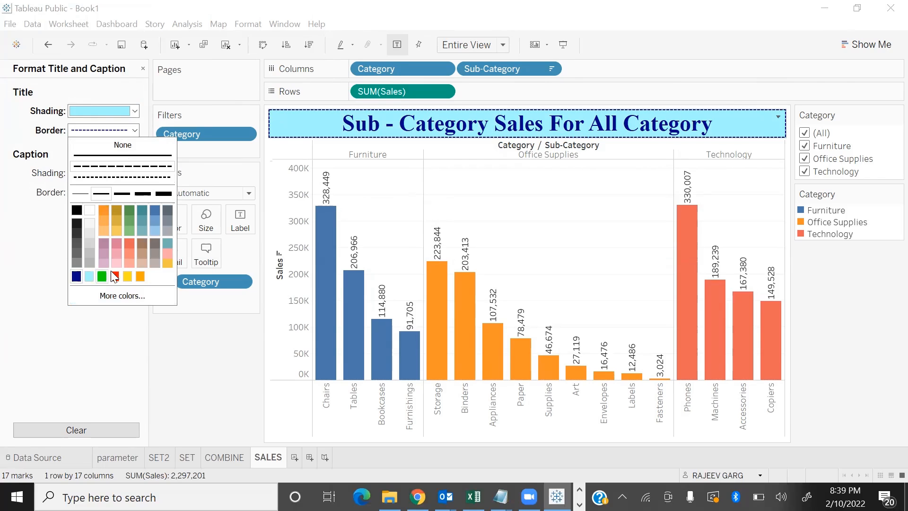
click(116, 177)
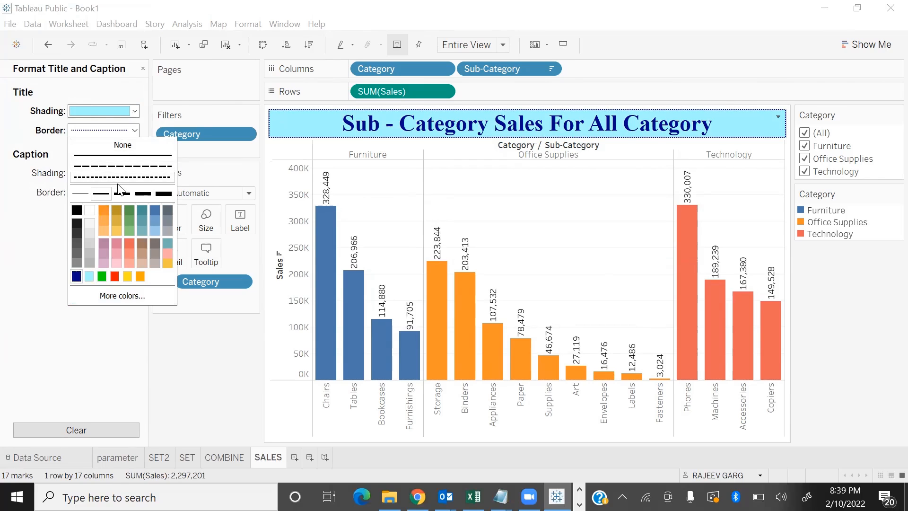
click(67, 340)
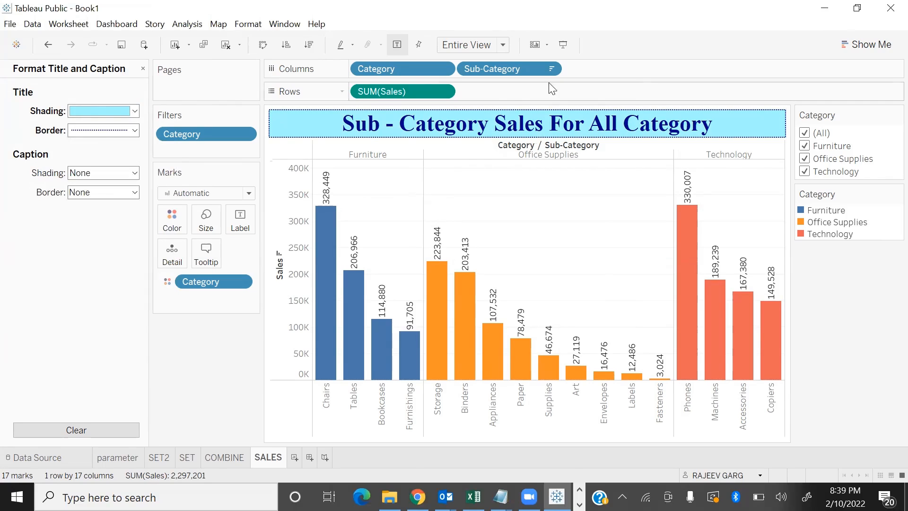
click(144, 71)
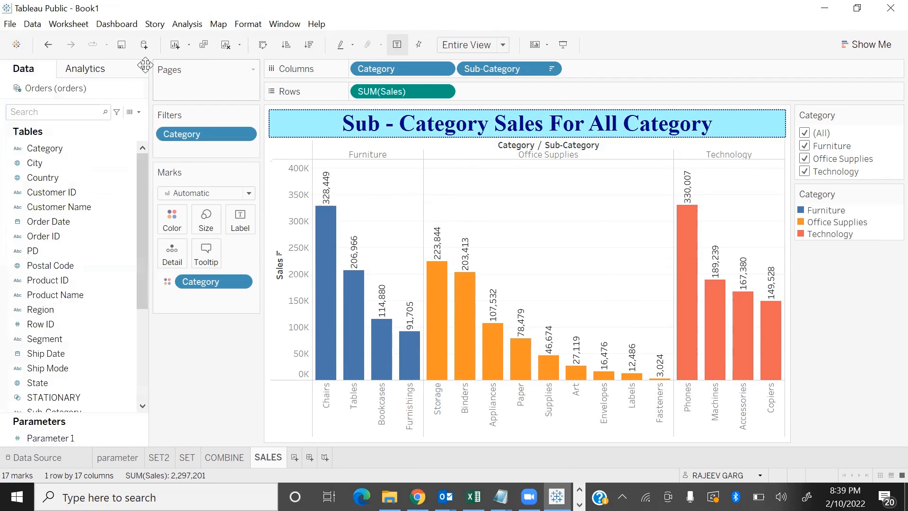
Check the formatted title in presentation mode with Technology excluded, reselect all categories and exit
key(F7)
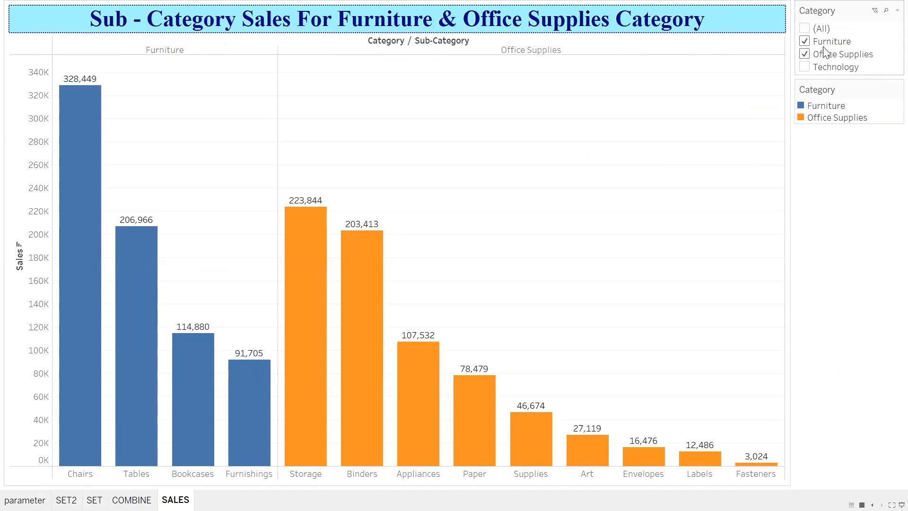
click(808, 30)
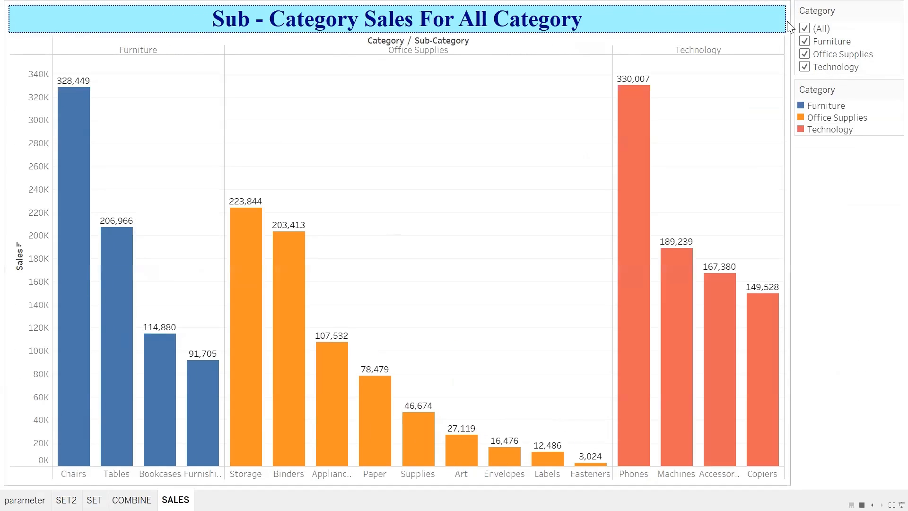
key(Escape)
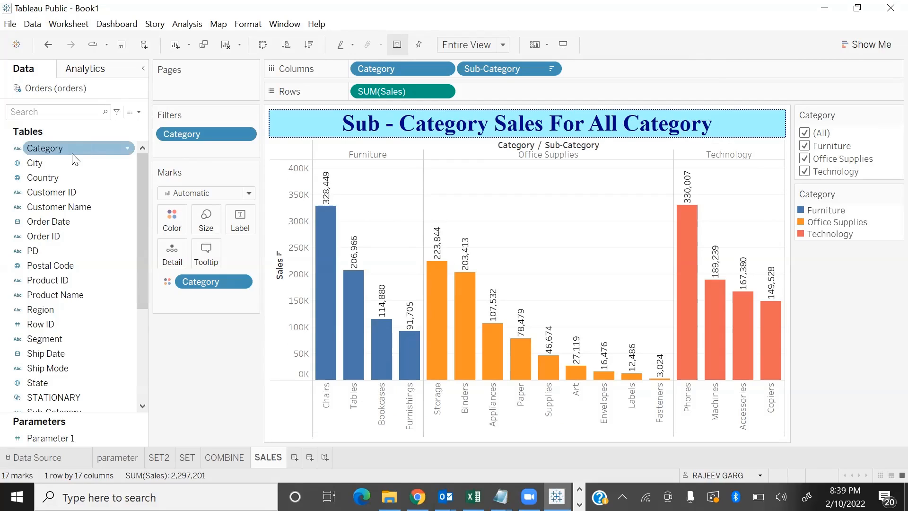
Remove the Category filter from the sheet and show the filter control for Category again
drag(198, 130, 163, 352)
click(127, 148)
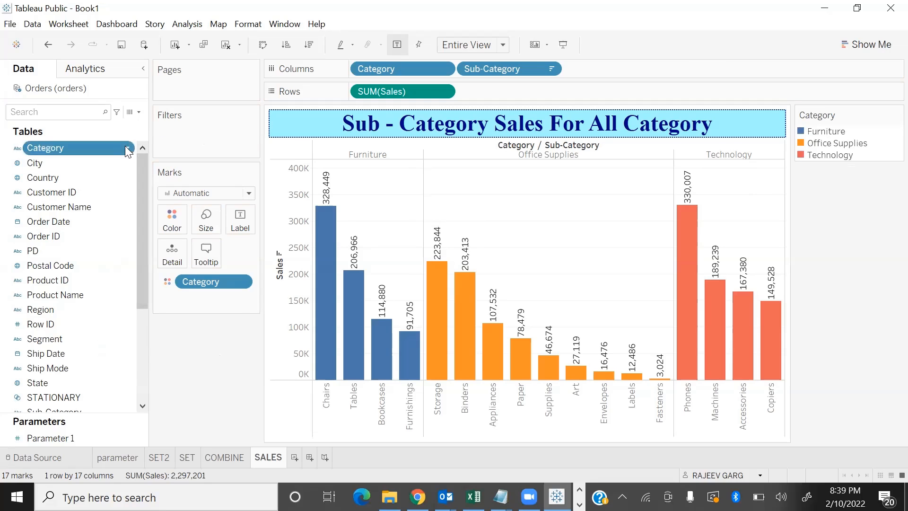
click(164, 170)
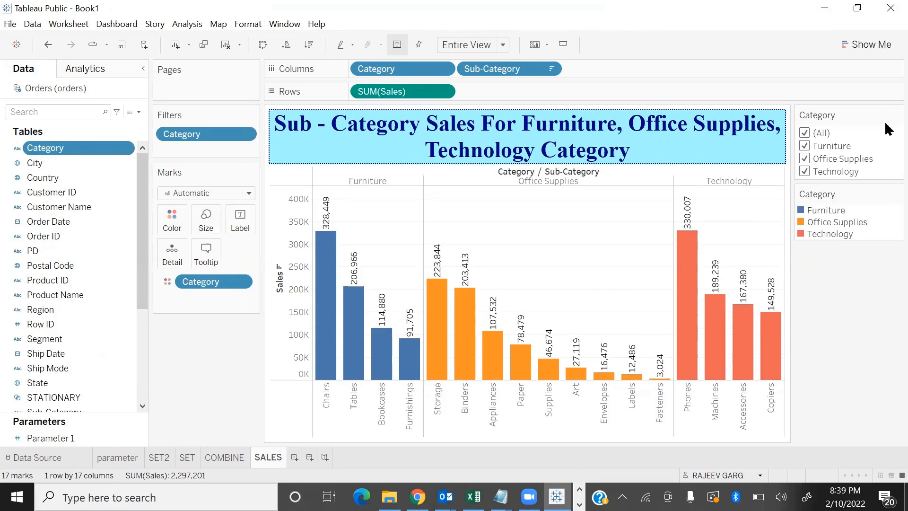
Clear all values in the Category filter and reselect Furniture, Office Supplies and Technology one at a time
click(806, 134)
click(804, 146)
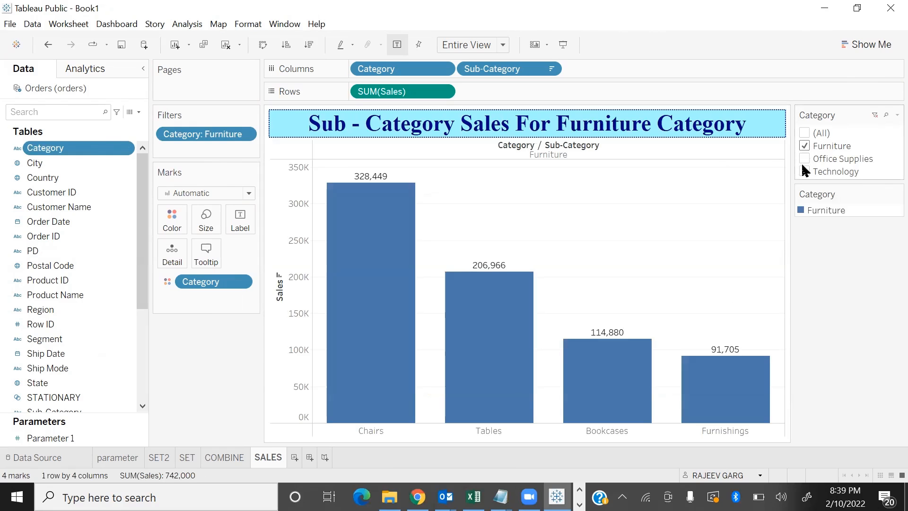
click(804, 159)
click(805, 172)
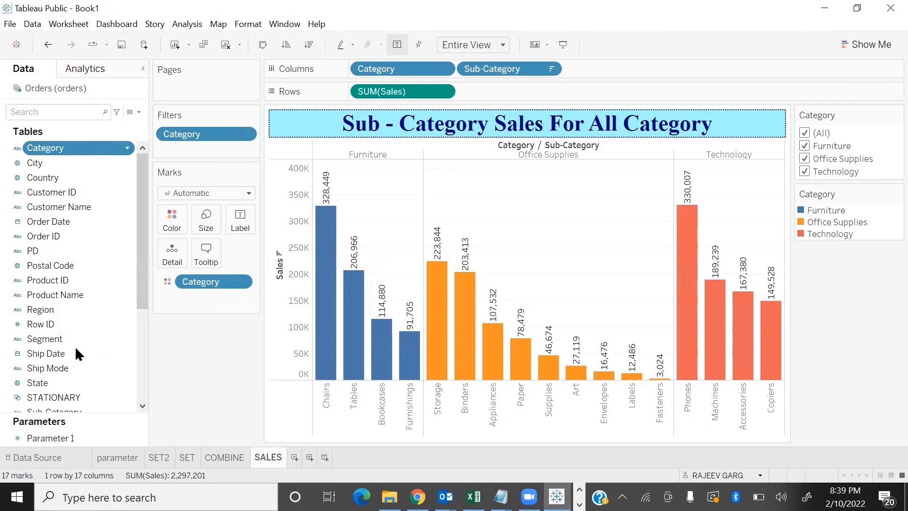
Show the worksheet caption below the sub-category sales chart
click(73, 24)
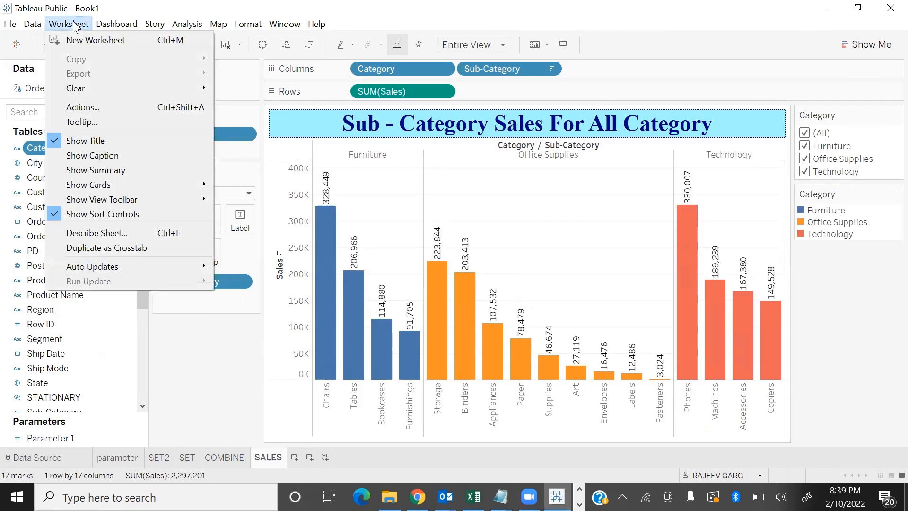
click(100, 157)
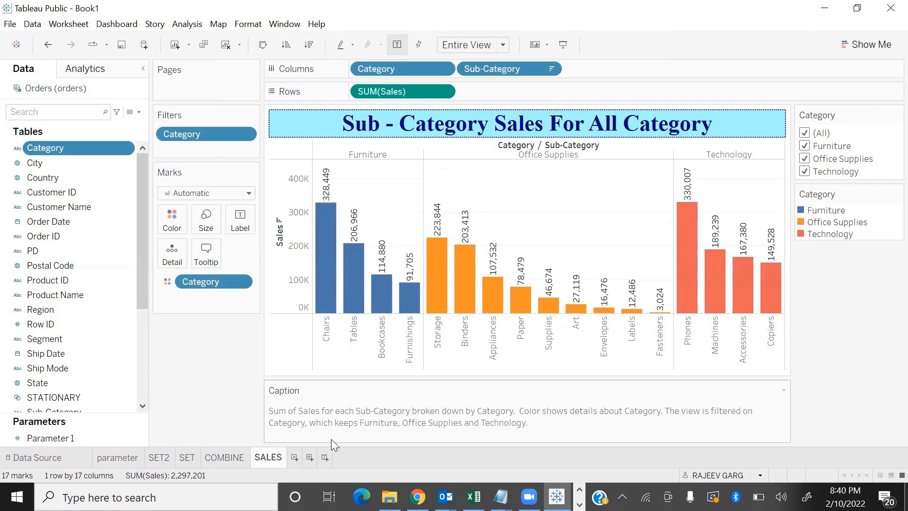
Test the caption in presentation mode by excluding Technology and Furniture, reselect all categories and exit
key(F7)
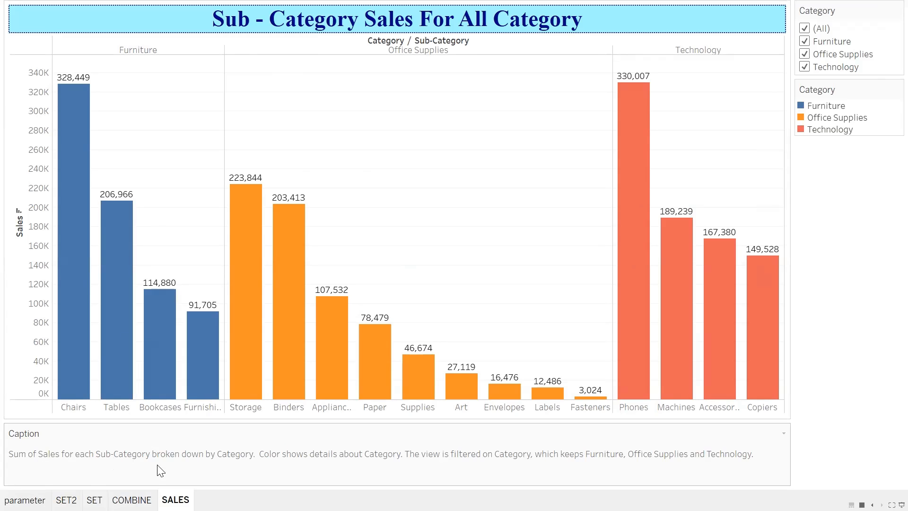
mouse_move(96, 332)
click(804, 68)
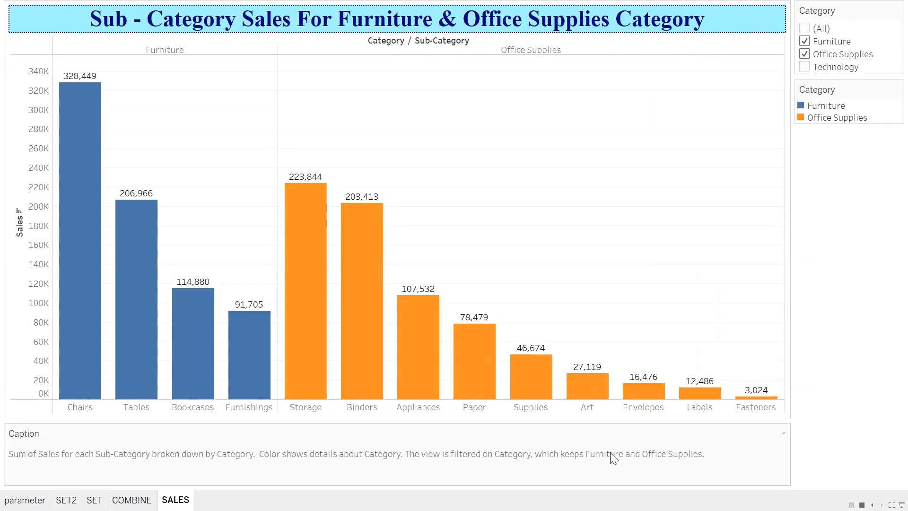
click(805, 42)
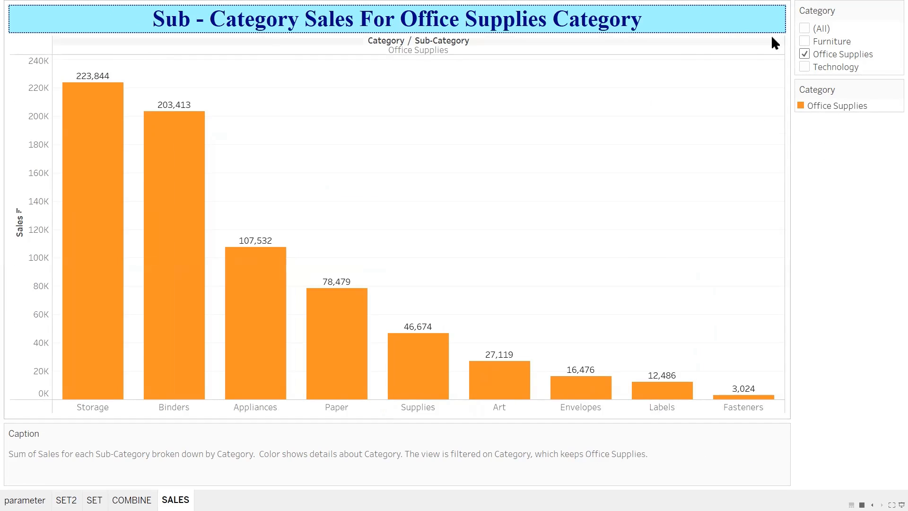
click(806, 28)
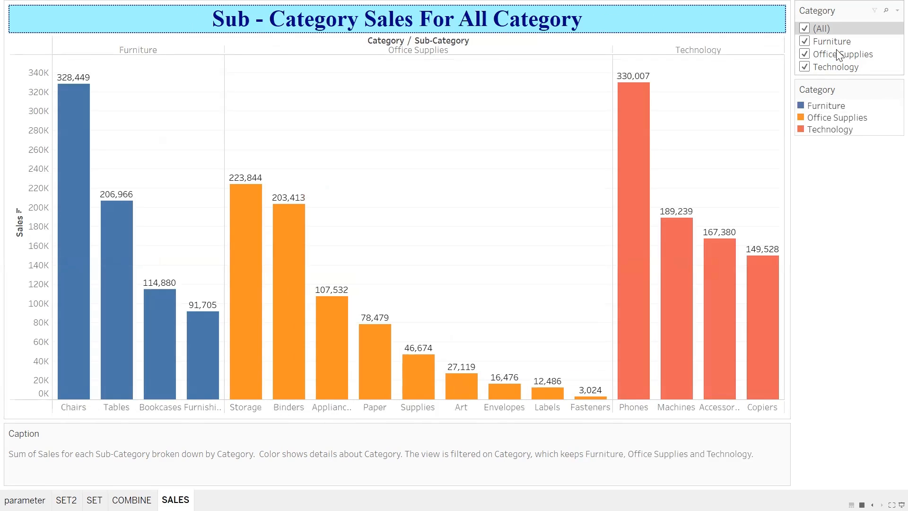
key(Escape)
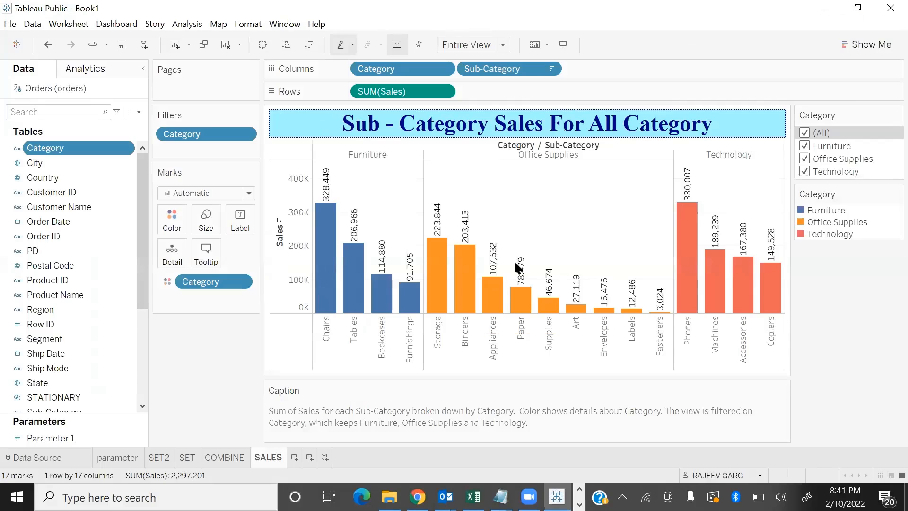
Format the whole caption text as bold, navy blue, 12-point Times New Roman and apply it
click(784, 390)
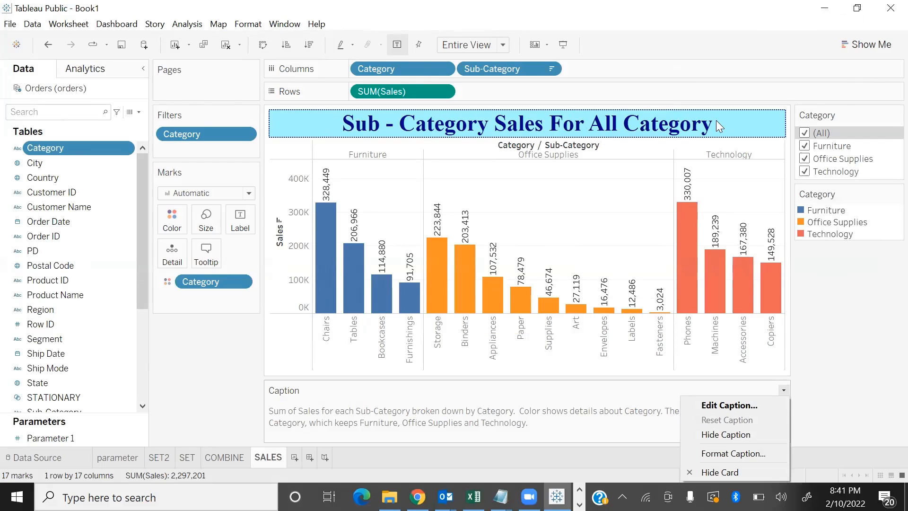
click(733, 407)
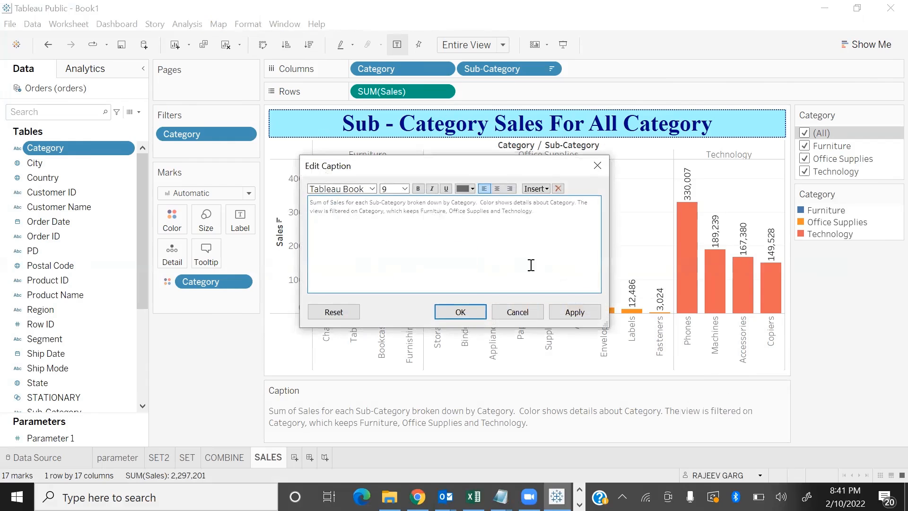
key(ctrl+a)
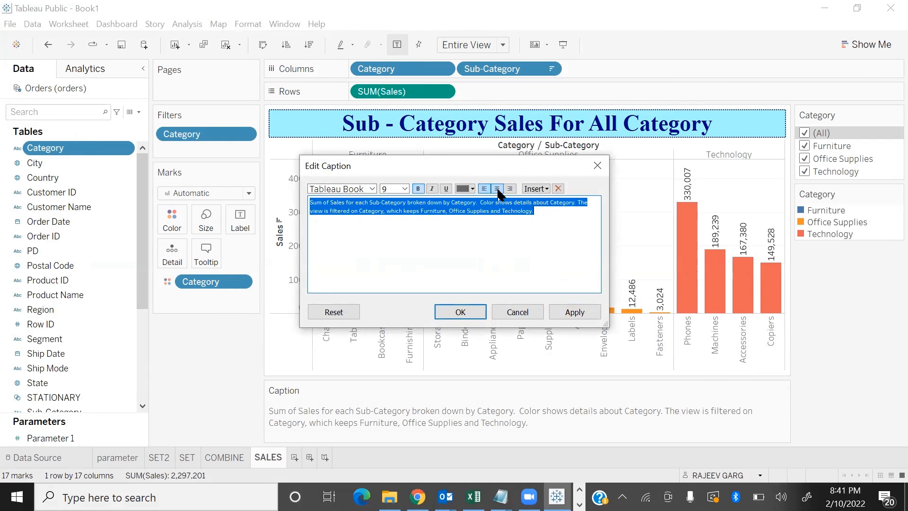
click(472, 189)
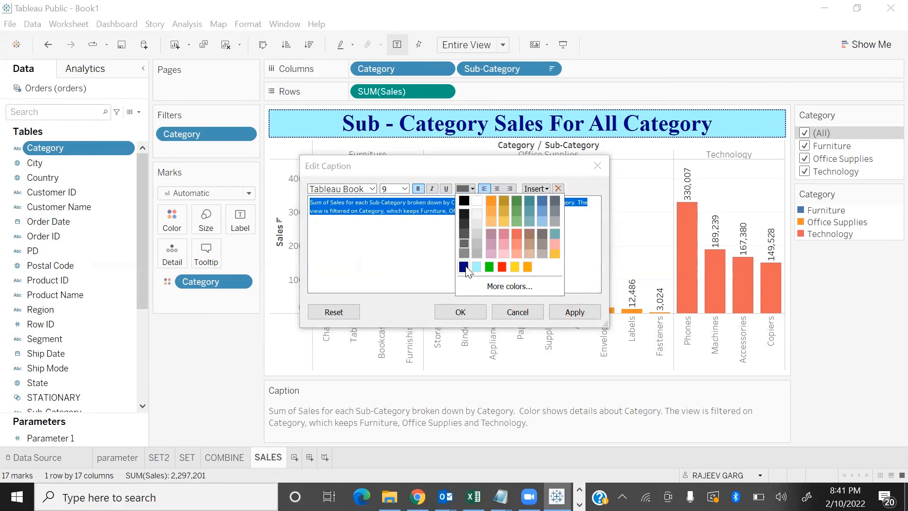
click(469, 272)
click(399, 189)
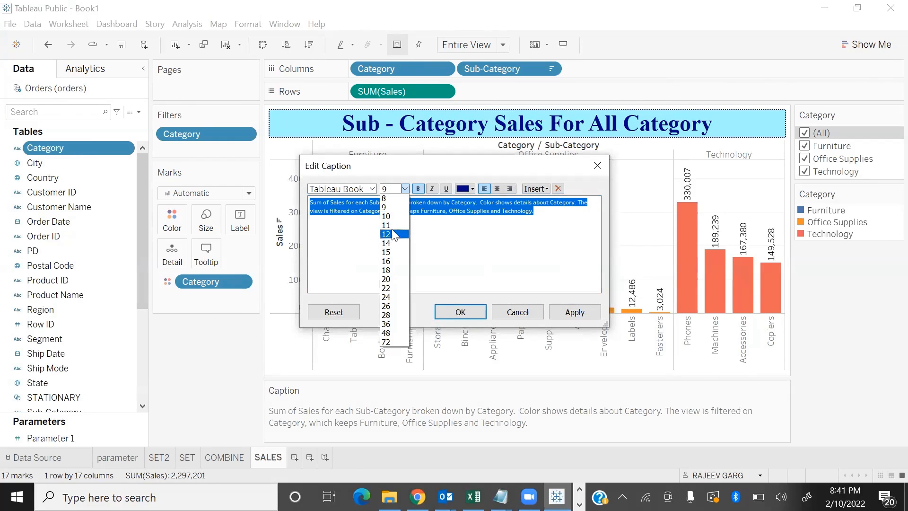
click(398, 236)
click(372, 189)
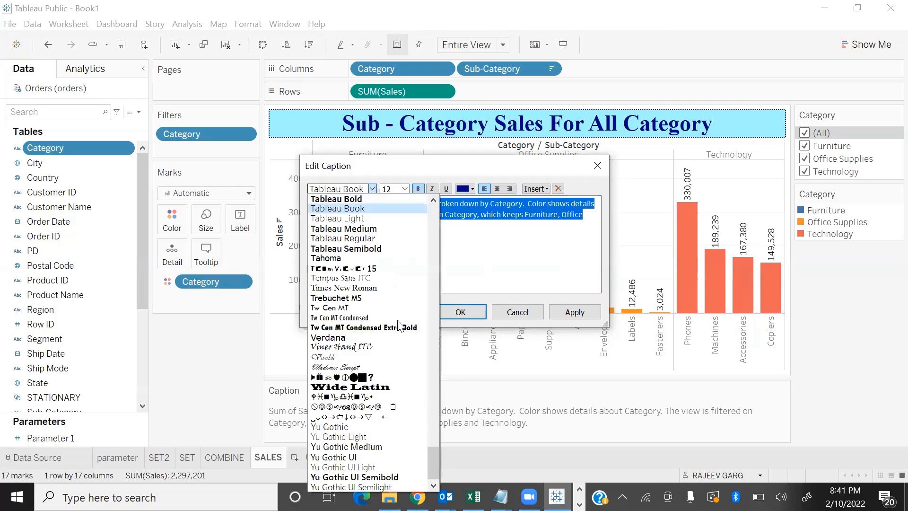
click(381, 288)
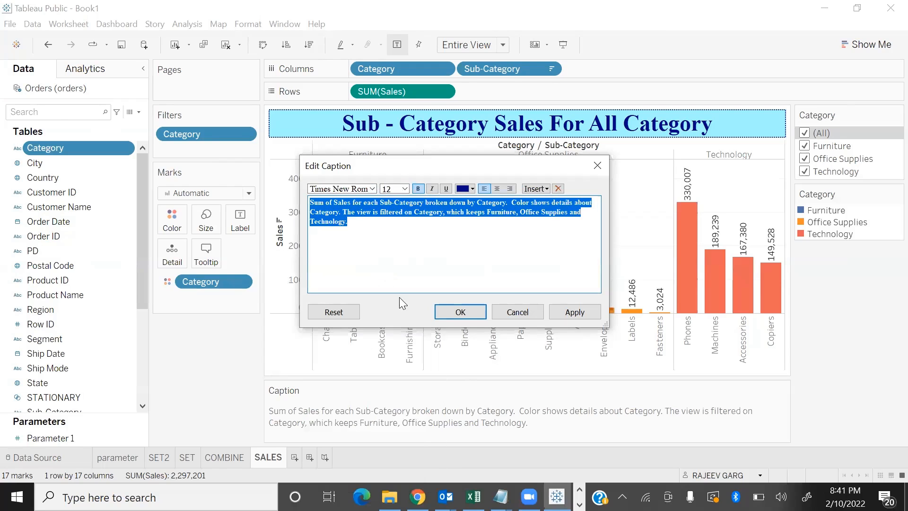
click(560, 310)
click(479, 310)
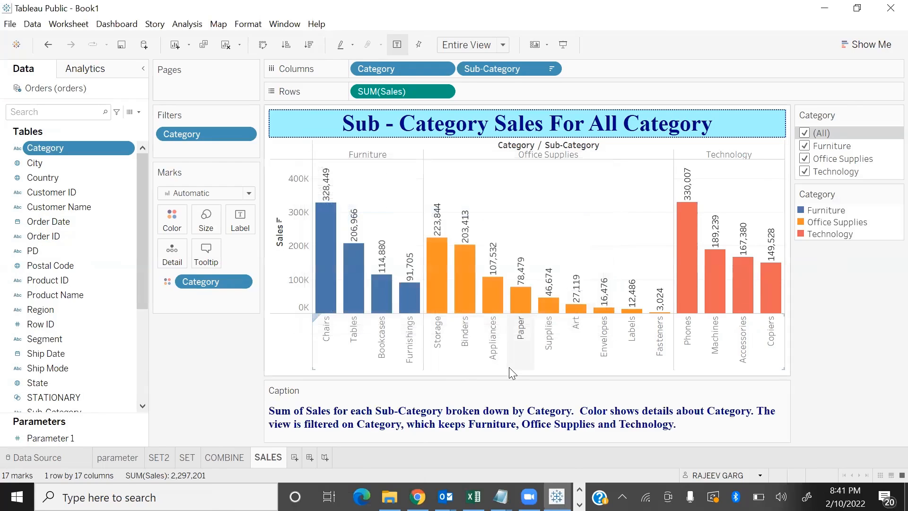
Preview the formatted caption in presentation mode, excluding Technology and Furniture from the Category filter, reselecting all categories and exiting
key(F7)
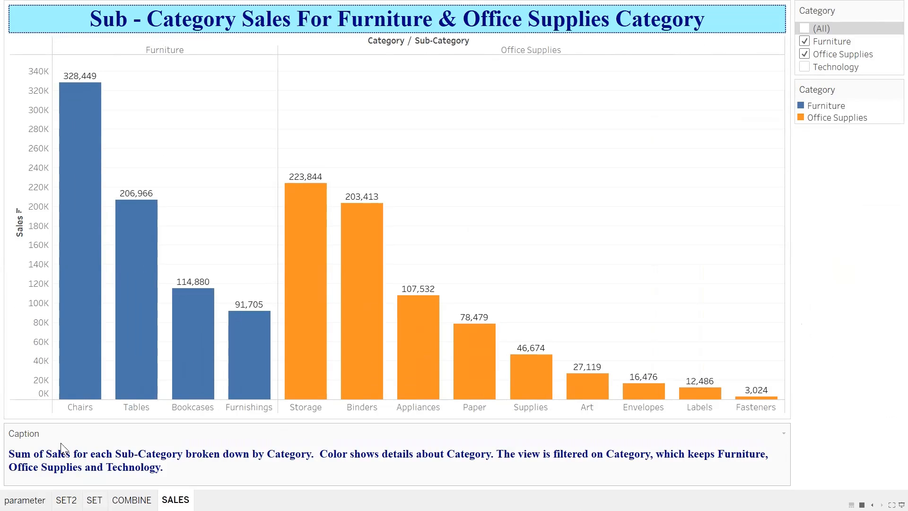
click(813, 46)
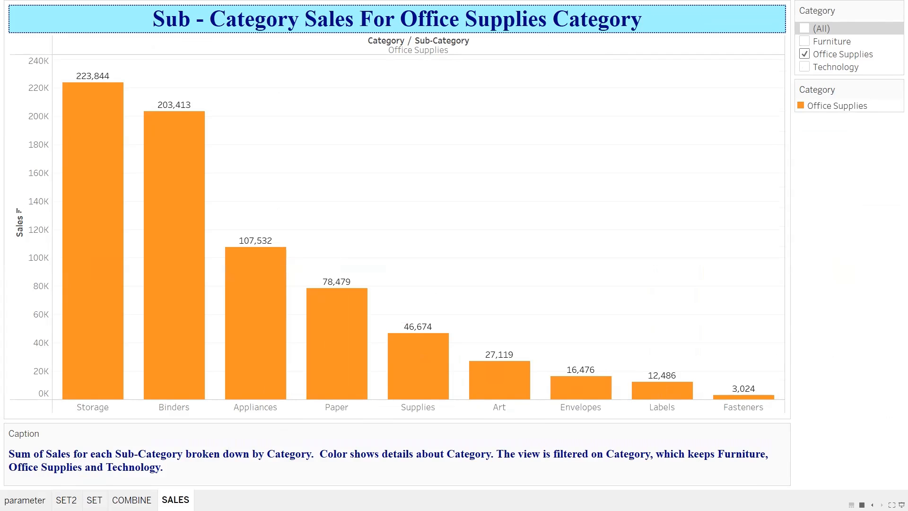
click(807, 29)
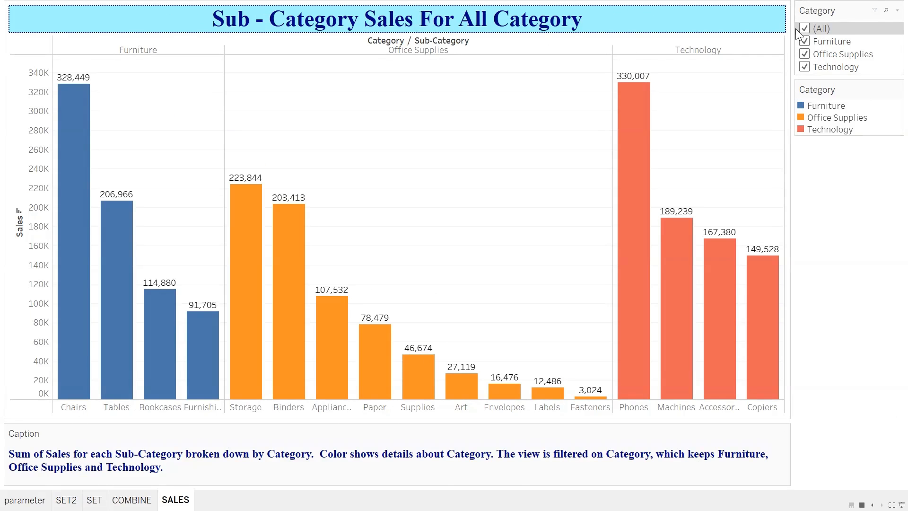
key(Escape)
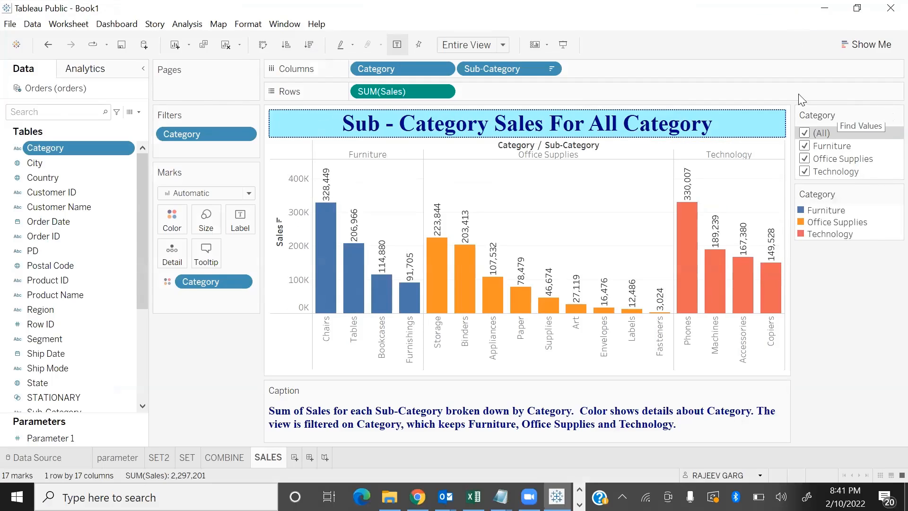
Replace the category names ending the caption with the dynamic Category field followed by "category", and test it by excluding and reincluding Furniture
double_click(687, 432)
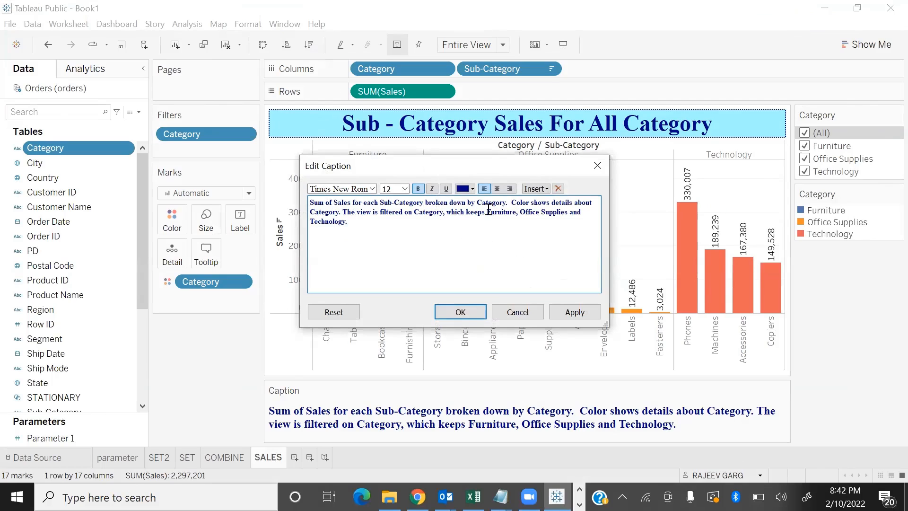
drag(488, 210, 505, 254)
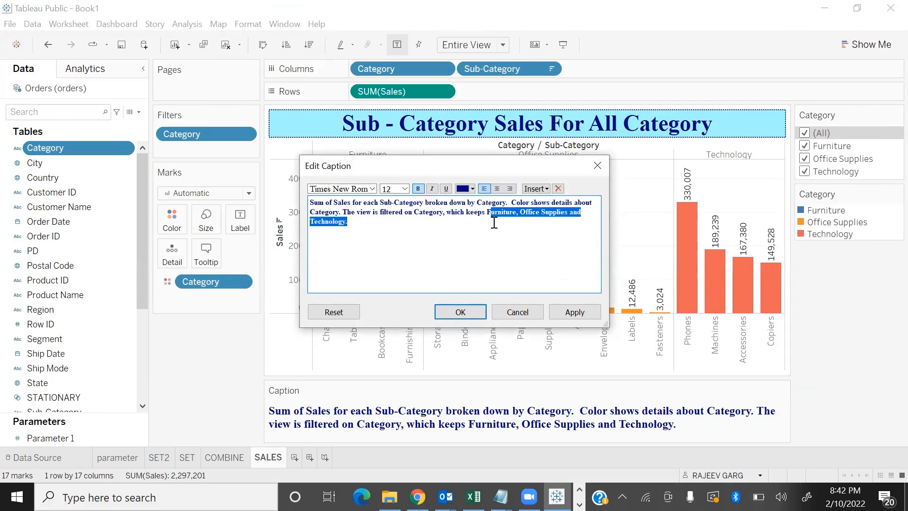
key(BackSpace)
key(BackSpace)
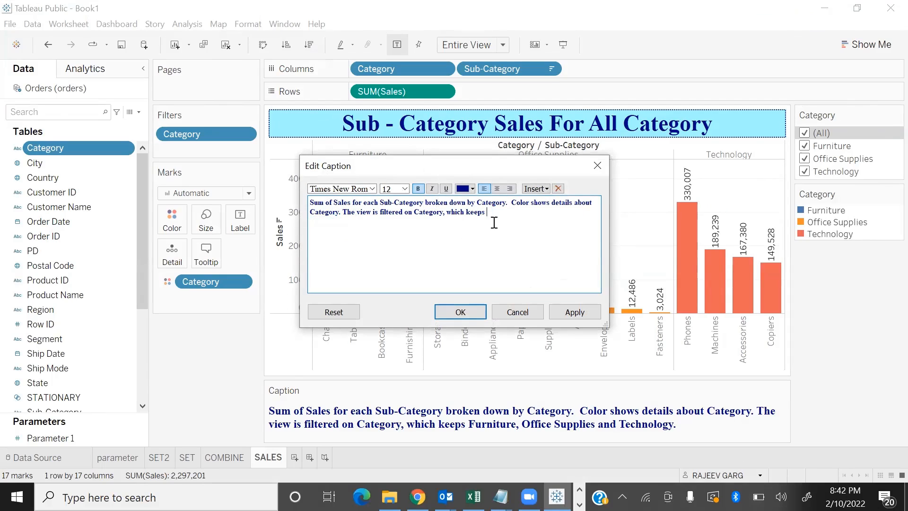
click(536, 188)
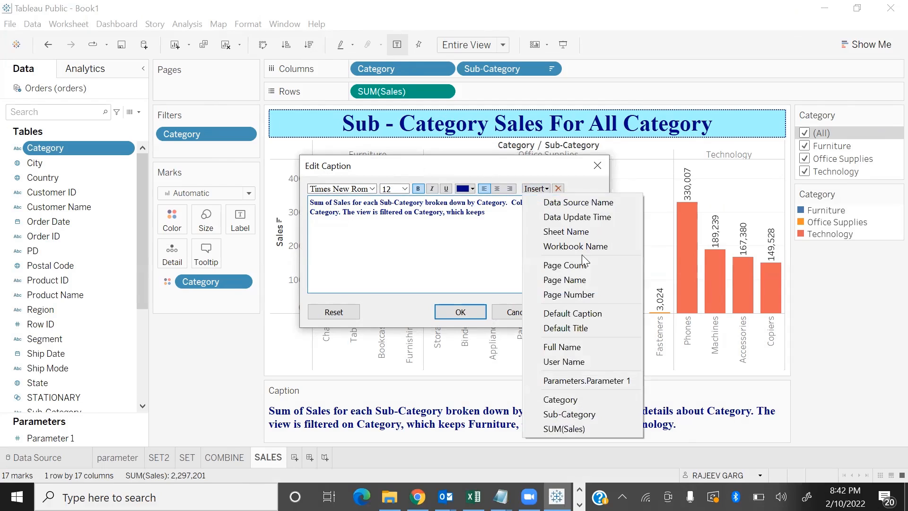
click(574, 398)
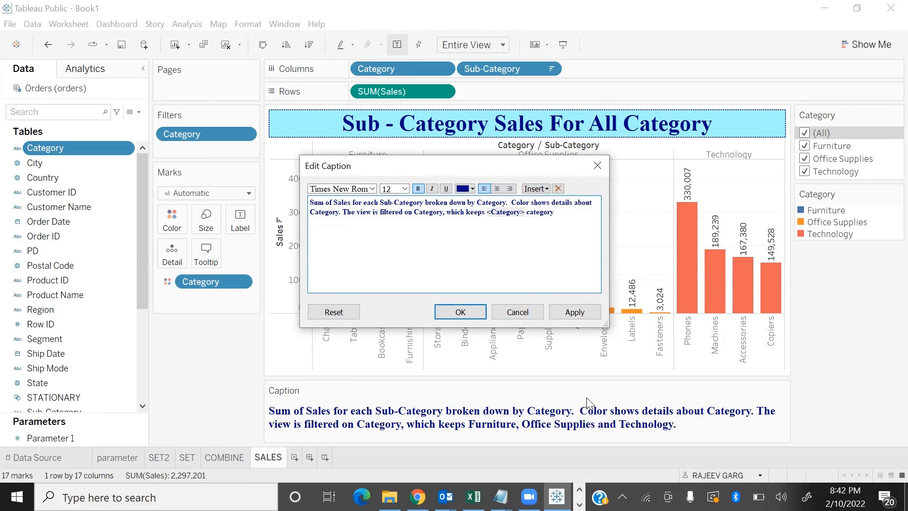
click(544, 191)
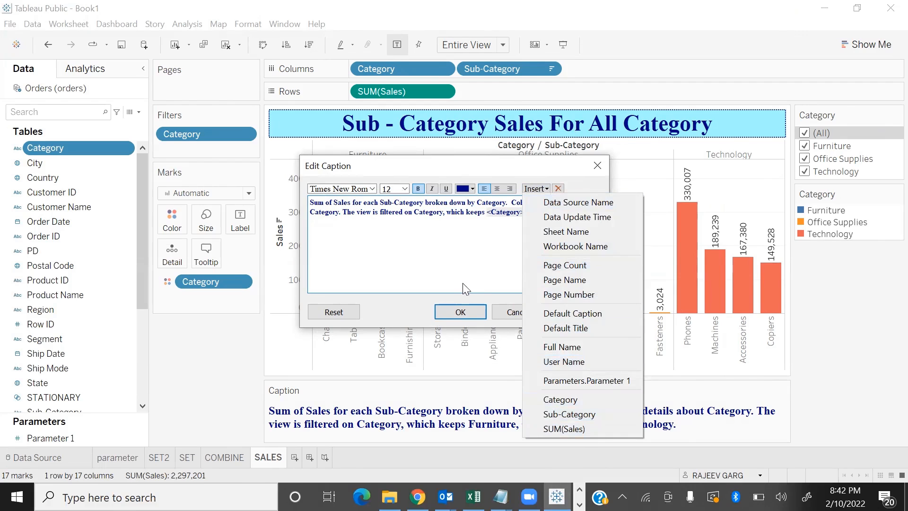
click(460, 309)
click(461, 308)
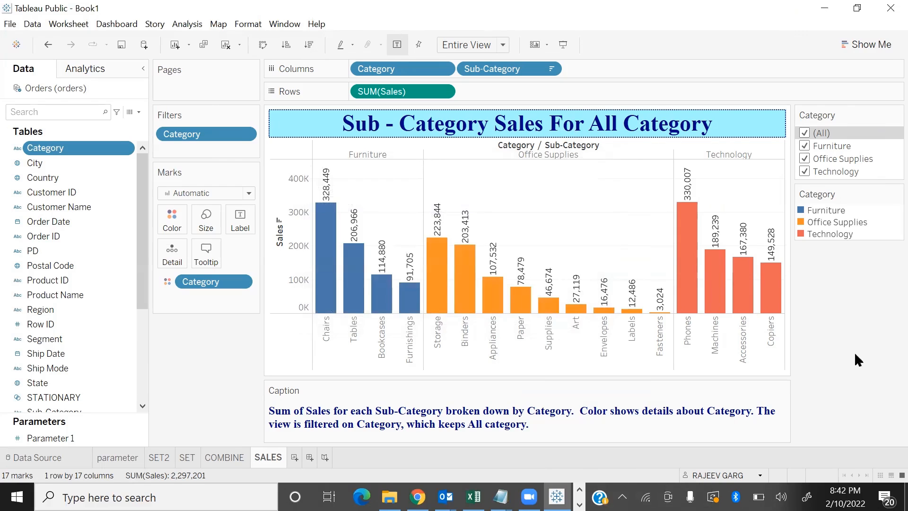
click(805, 146)
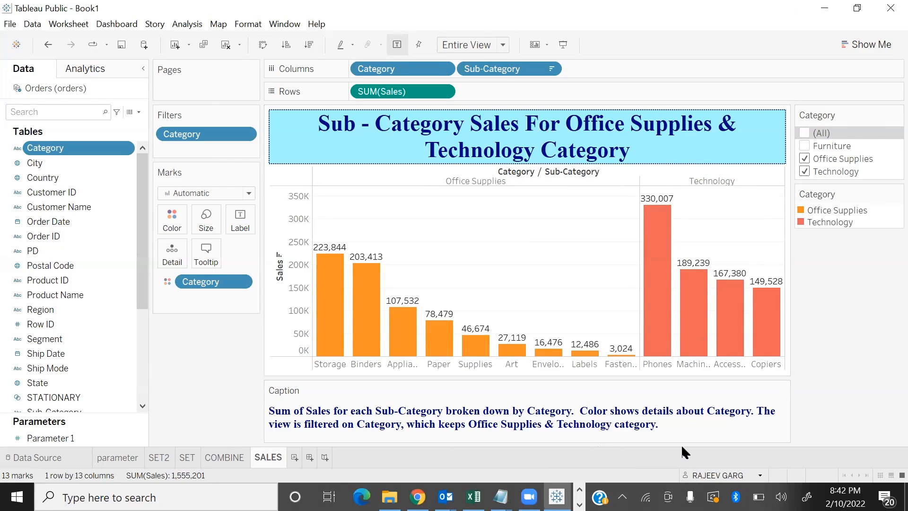
click(805, 146)
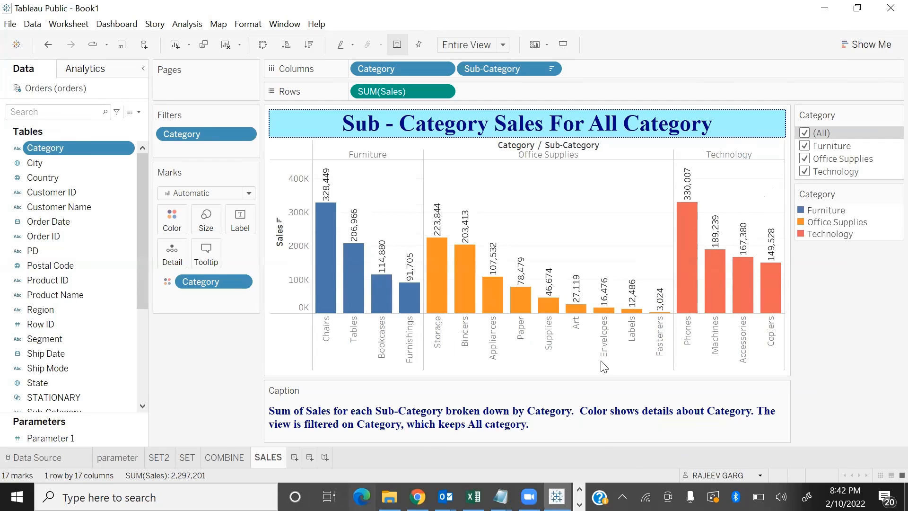
Reset the caption to its default text and undo the reset
click(784, 391)
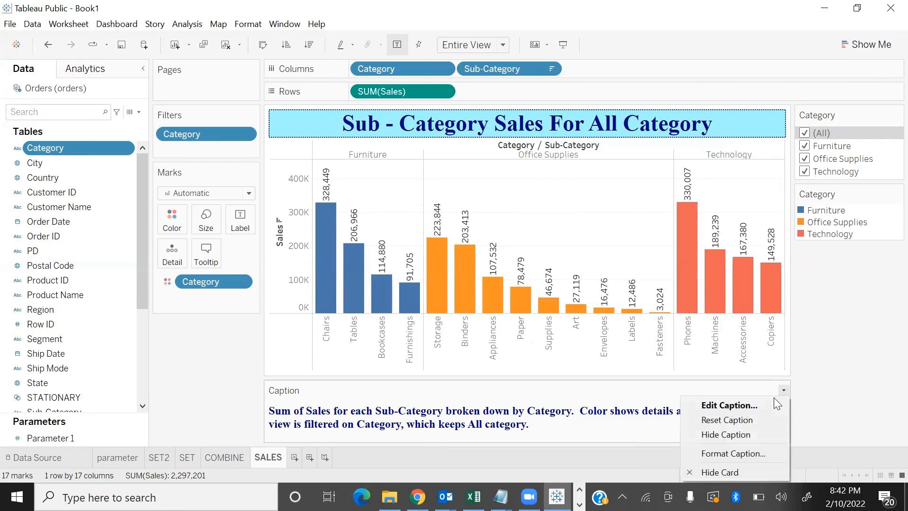
click(746, 424)
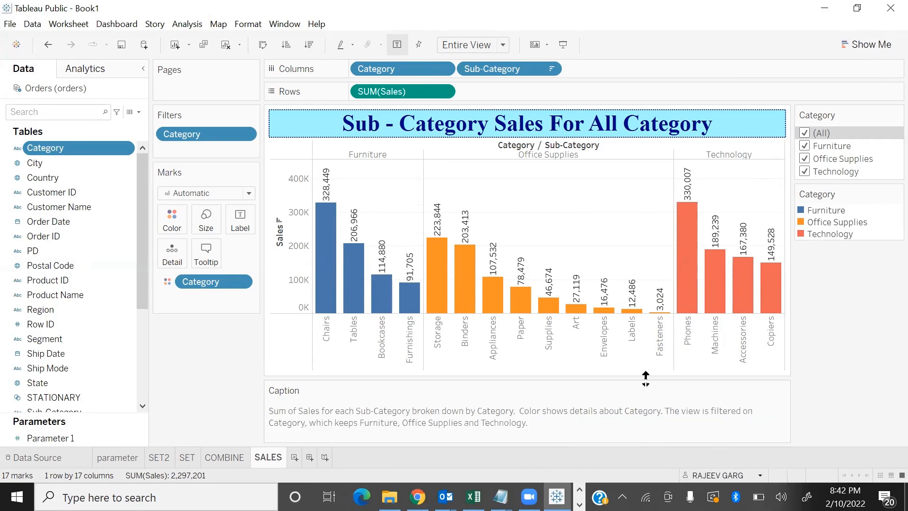
key(ctrl+z)
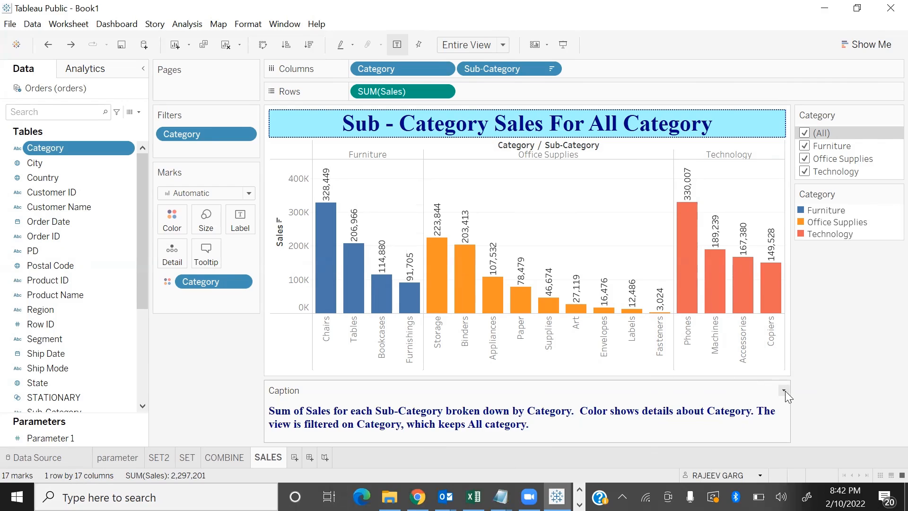
Hide the worksheet caption and show it again
click(785, 391)
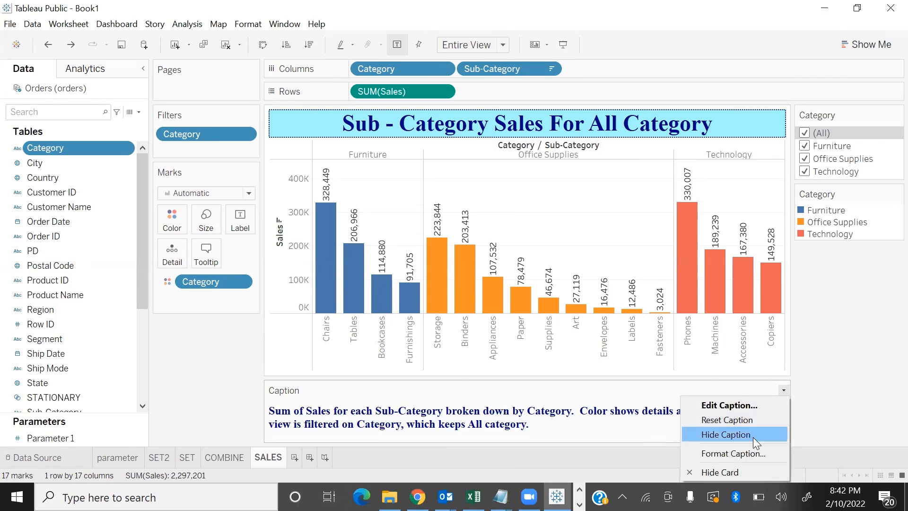
click(753, 437)
click(69, 24)
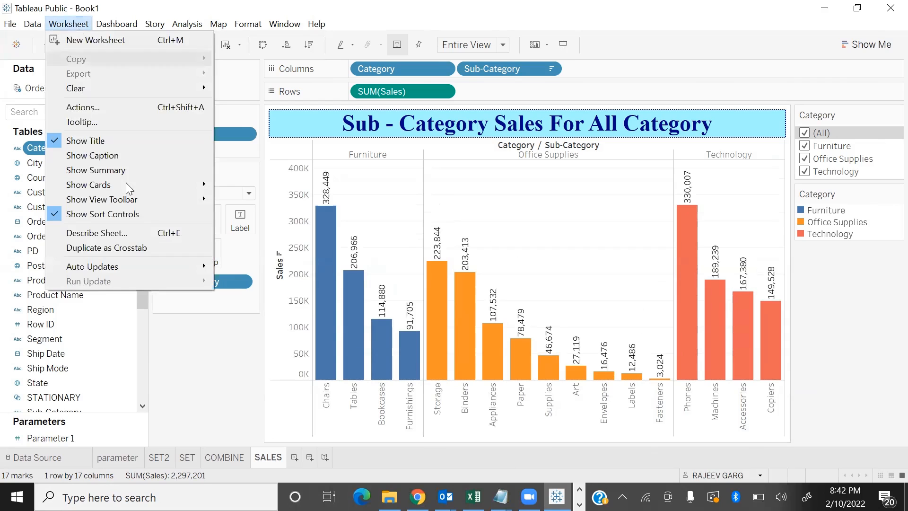
click(129, 156)
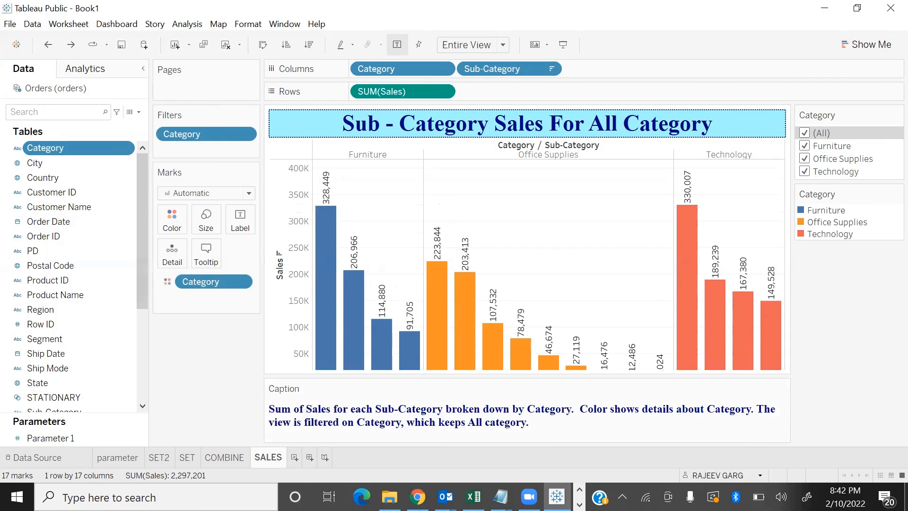
Format the caption with light blue shading and a dotted navy border, and close the title and caption formatting
click(784, 387)
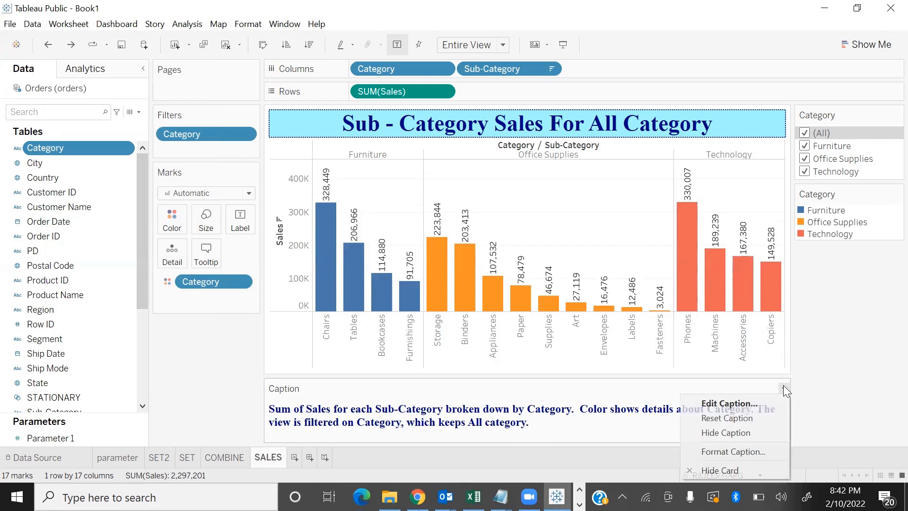
click(736, 452)
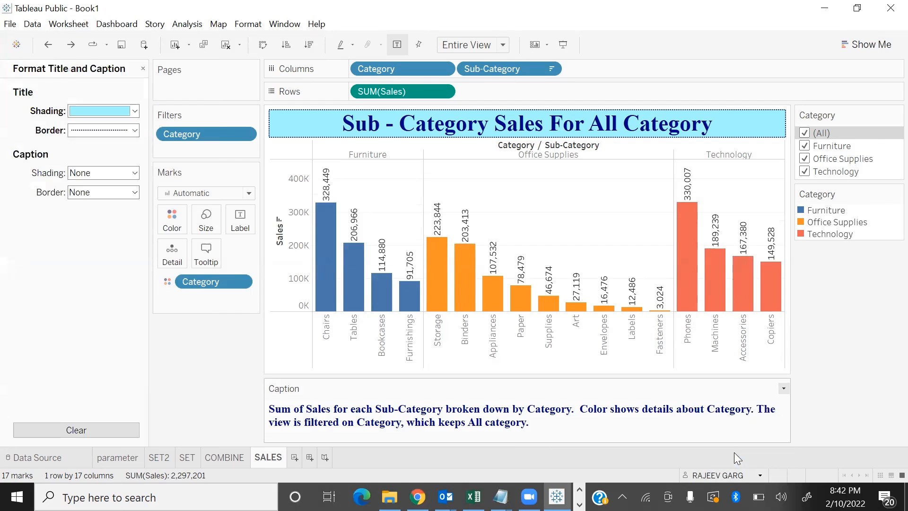
click(95, 174)
click(88, 270)
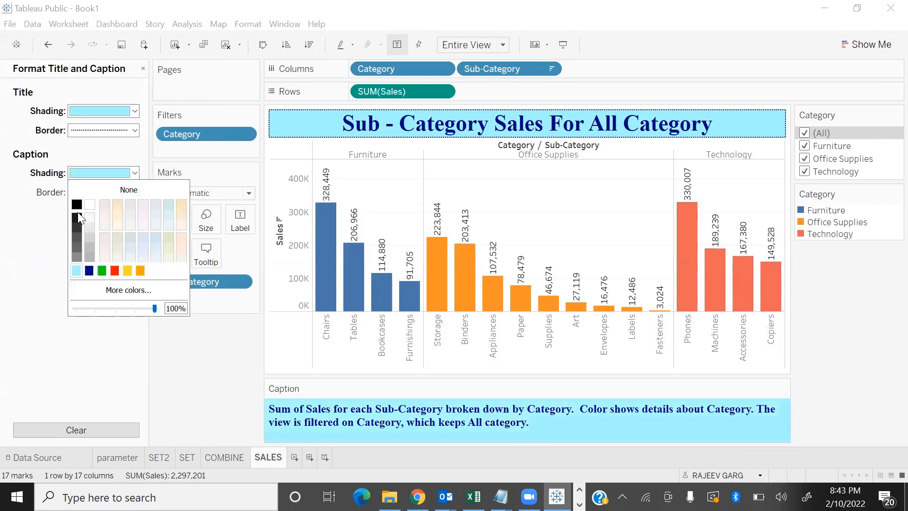
click(83, 176)
click(82, 194)
click(106, 257)
click(90, 338)
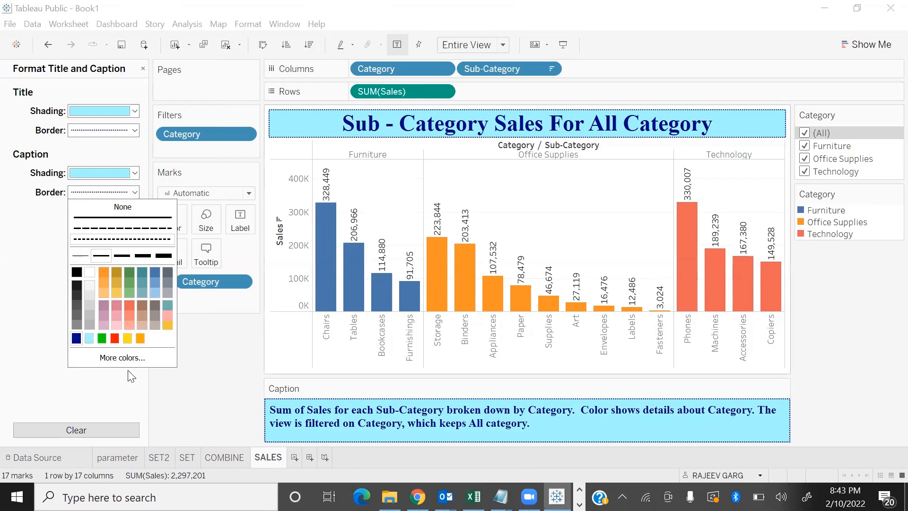
click(57, 355)
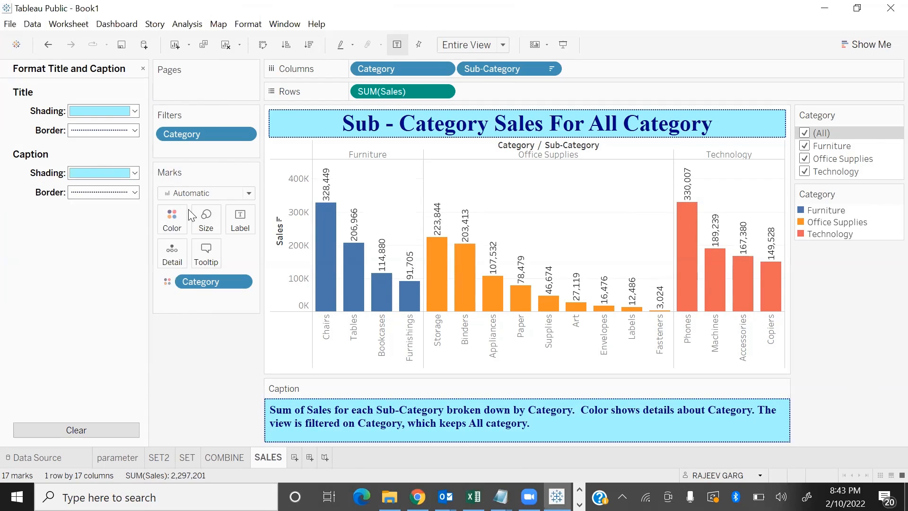
click(143, 69)
Preview the shaded caption in presentation mode, excluding Office Supplies from the Category filter, reselecting all categories and exiting
mouse_move(500, 497)
key(F7)
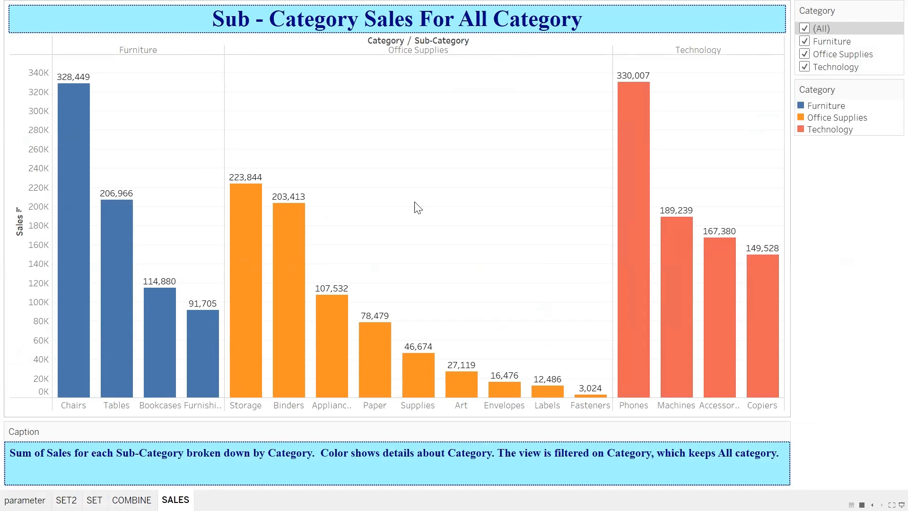
click(805, 54)
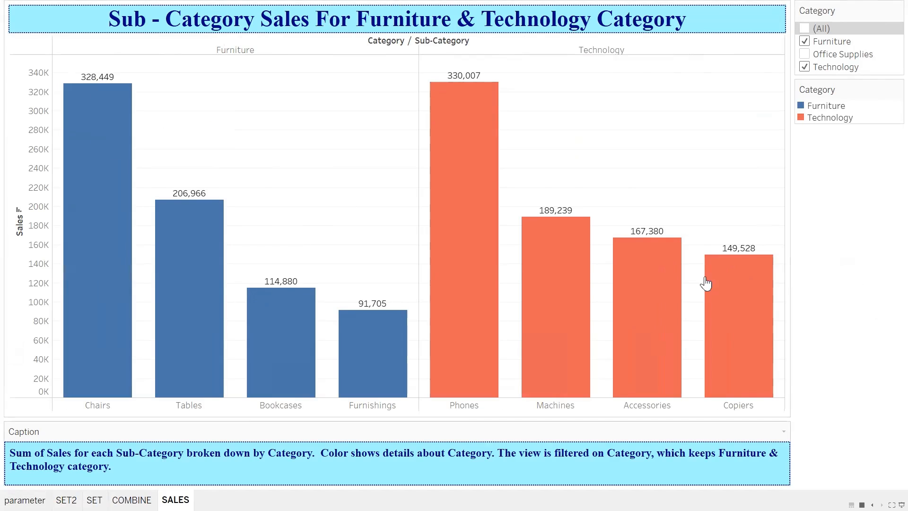
click(805, 29)
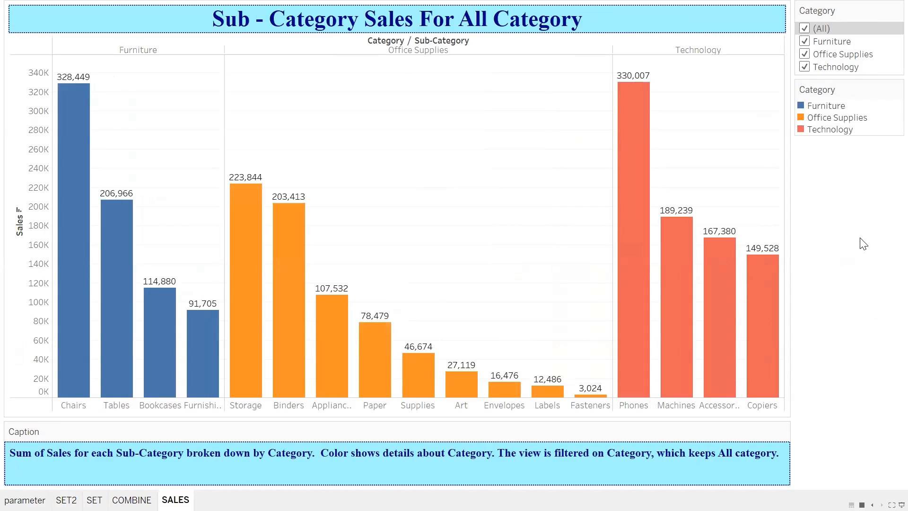
key(Escape)
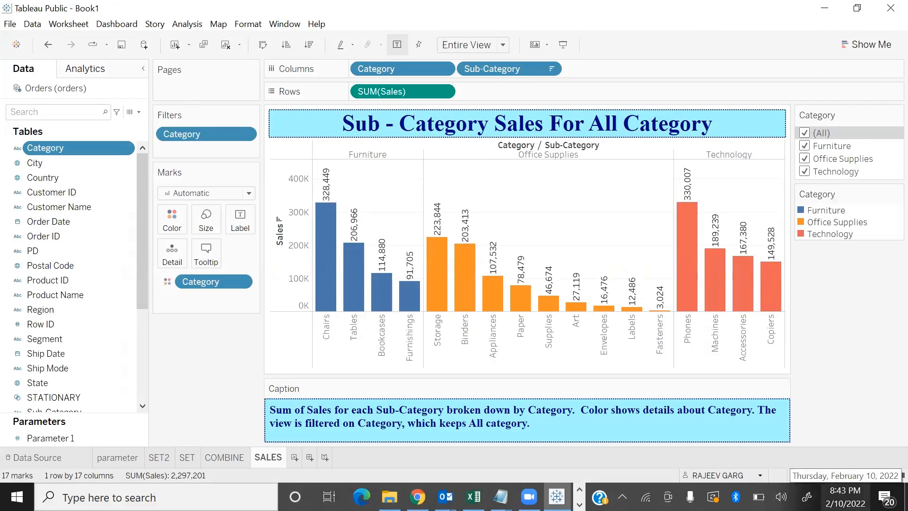
Switch to the slideshow, advance from Titles & Captions to the Exporting Data slide, and return to Tableau
key(alt+Tab)
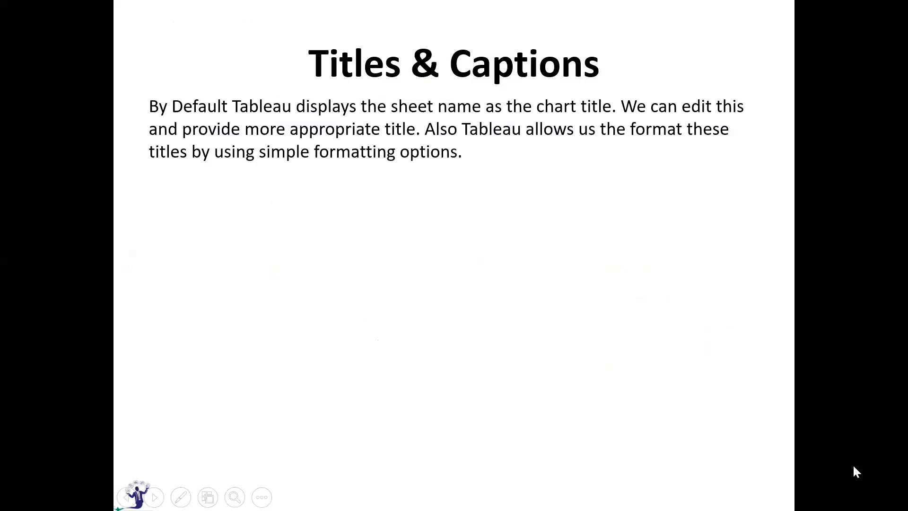
key(Right)
key(Right)
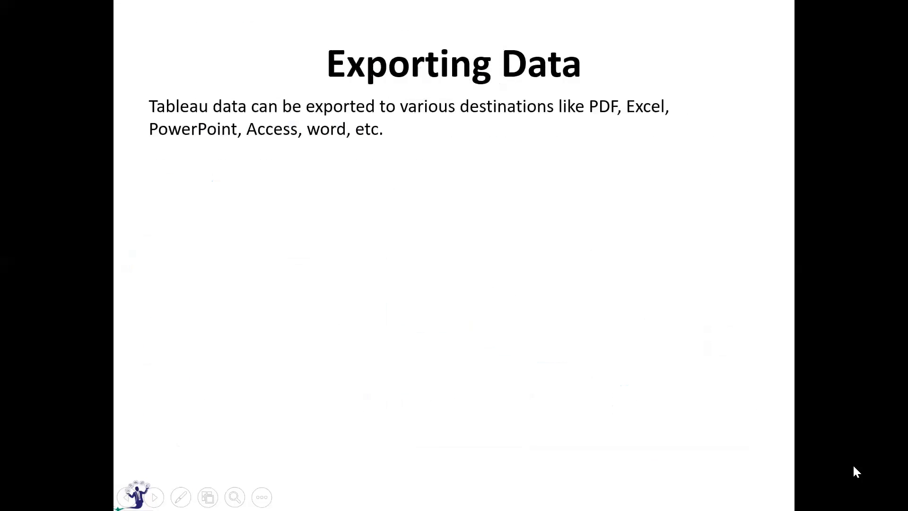
key(alt+Tab)
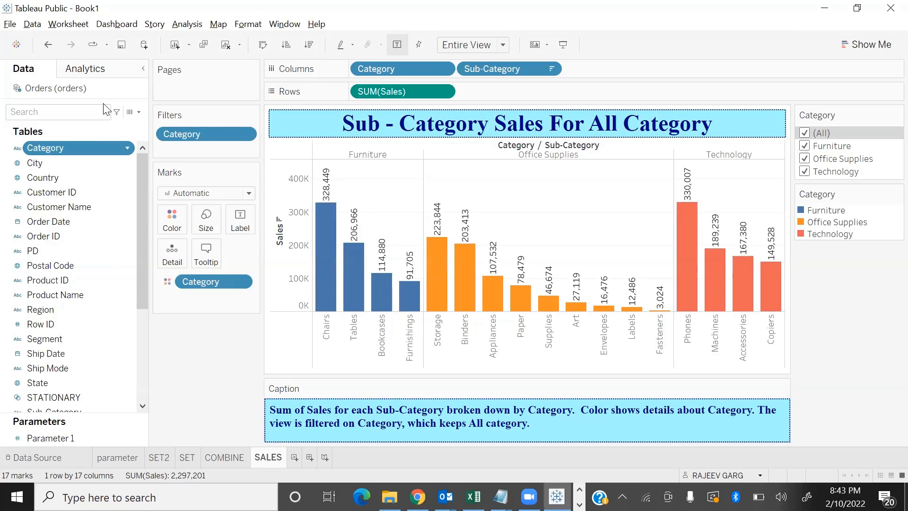
Check the worksheet's export and analysis commands, viewing all sheets as thumbnails and reopening the SALES sheet in between
click(60, 24)
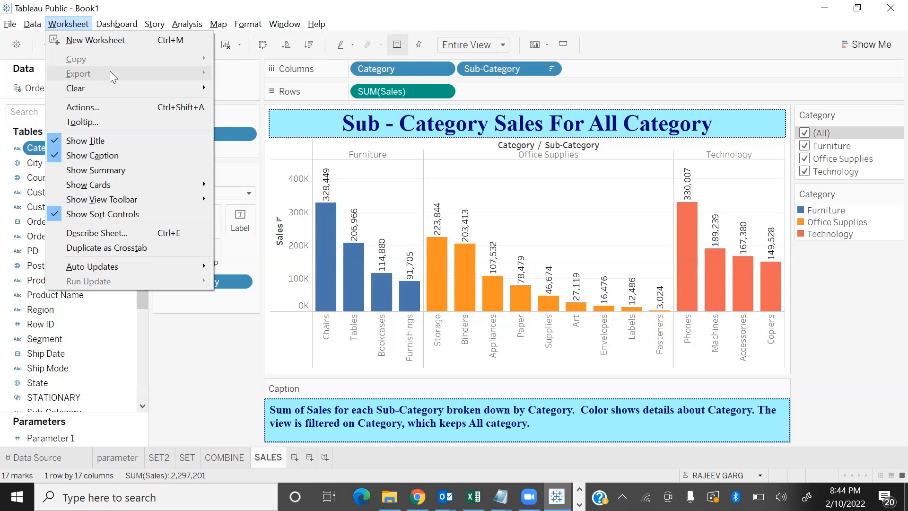
click(881, 475)
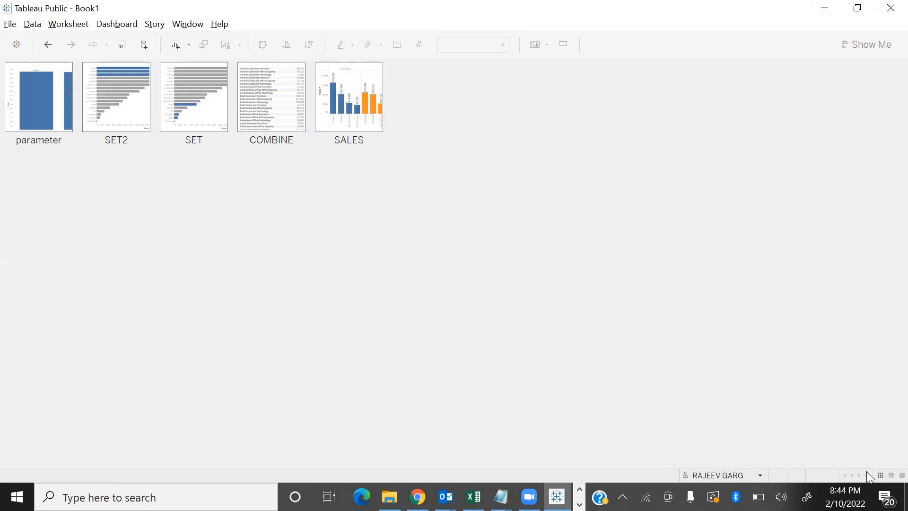
double_click(358, 112)
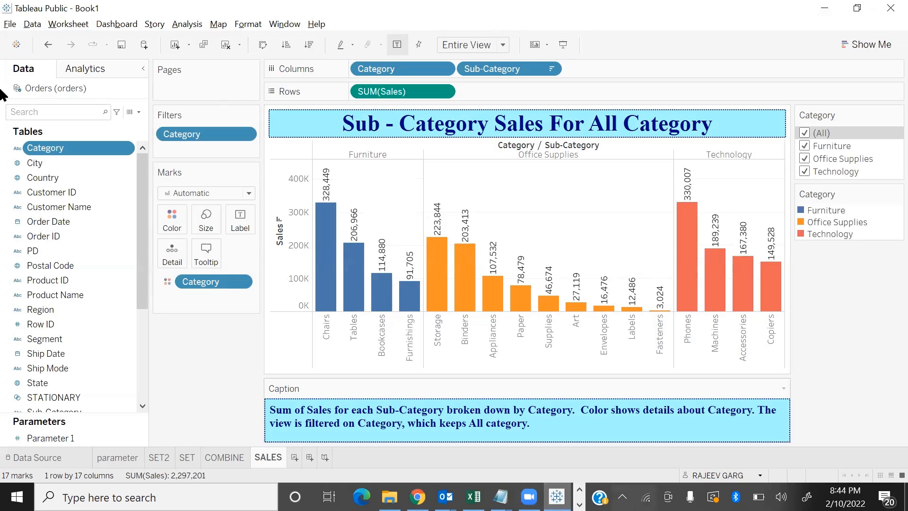
click(68, 24)
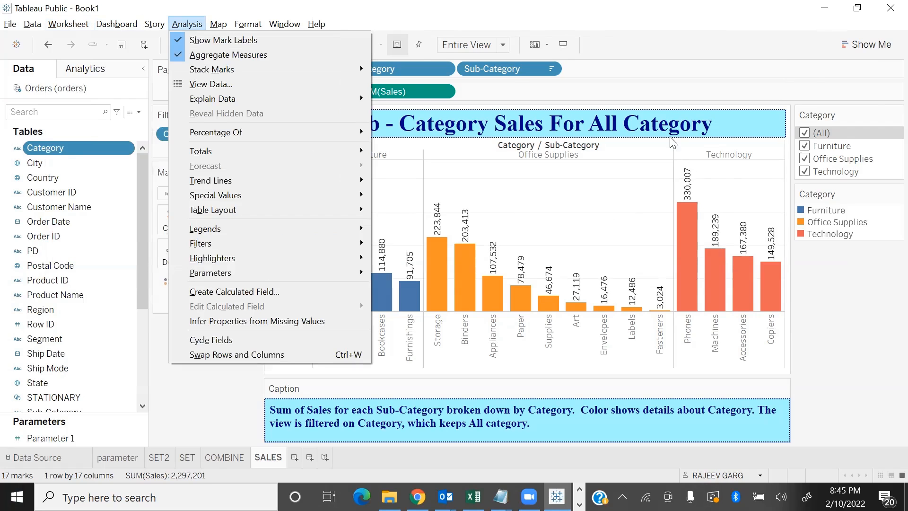
click(676, 29)
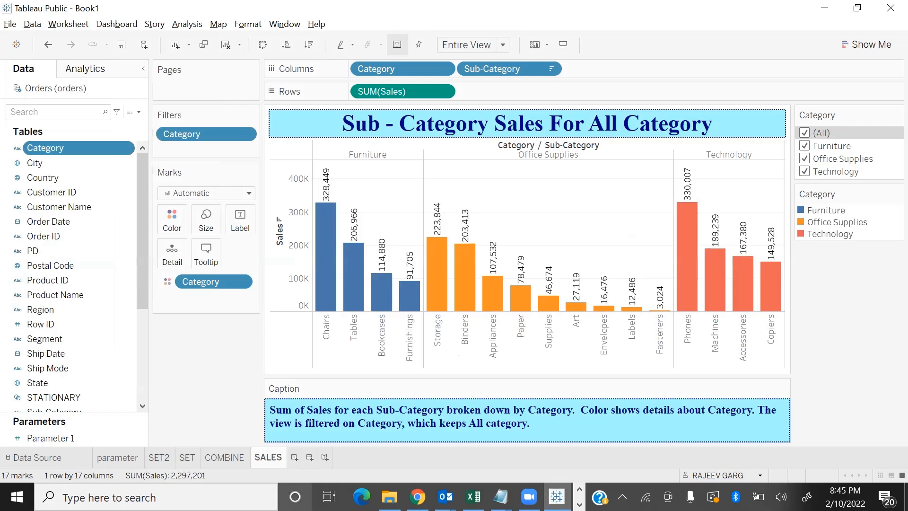
Create a new worksheet plotting Sales on rows against Profit on columns and fit it to Entire View
click(295, 458)
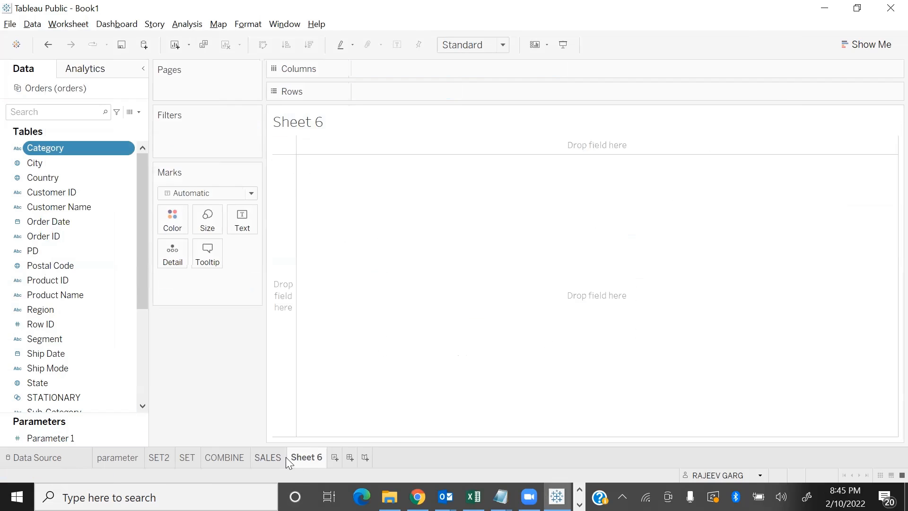
scroll(70, 377, down, 4)
double_click(61, 343)
double_click(59, 315)
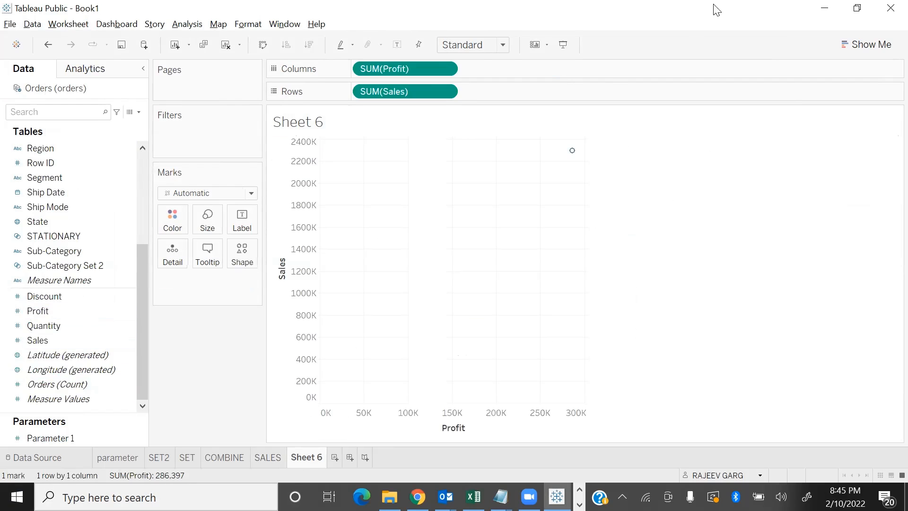
click(484, 43)
click(480, 97)
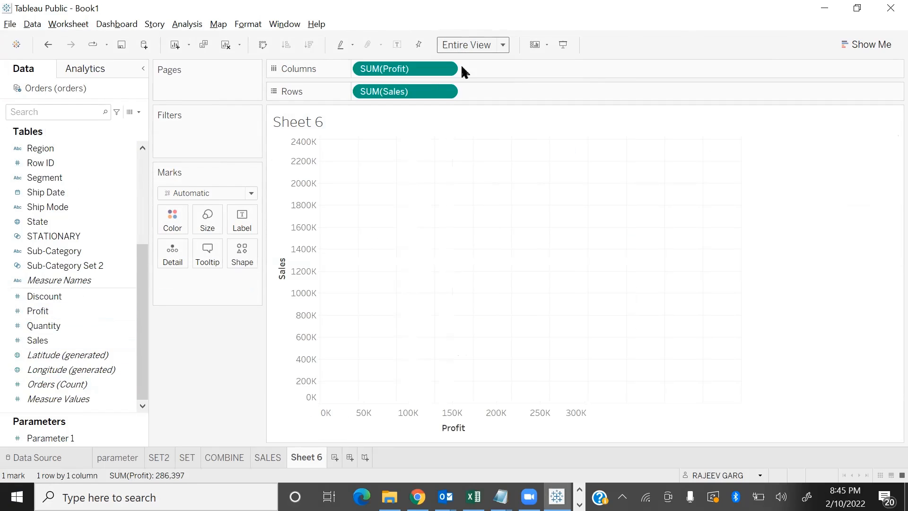
Enlarge the scatter plot's mark on the new worksheet
click(209, 217)
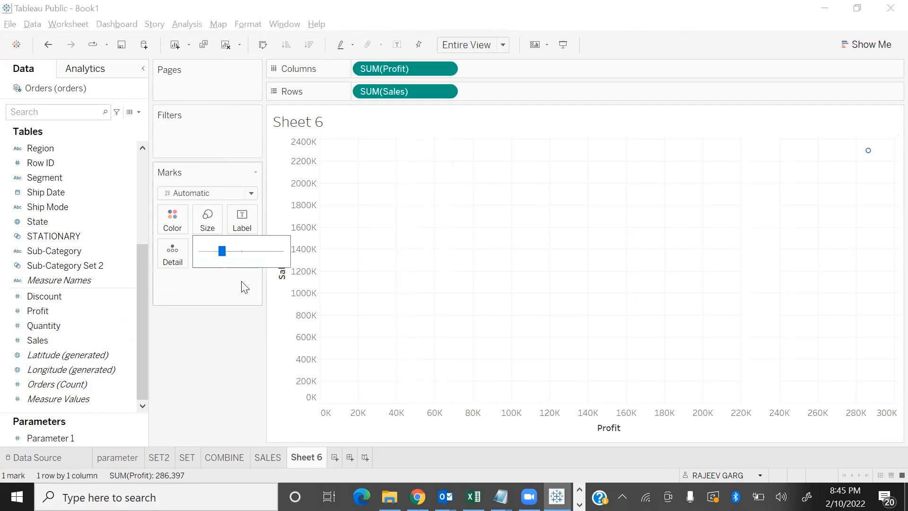
click(249, 262)
click(224, 314)
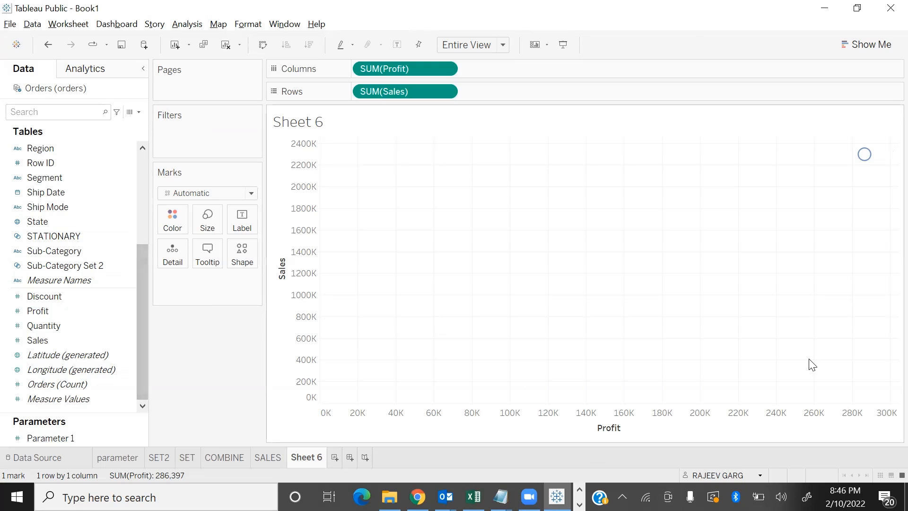
Preview the scatter plot in presentation mode, inspect its single mark's tooltip and return to the worksheet
key(F7)
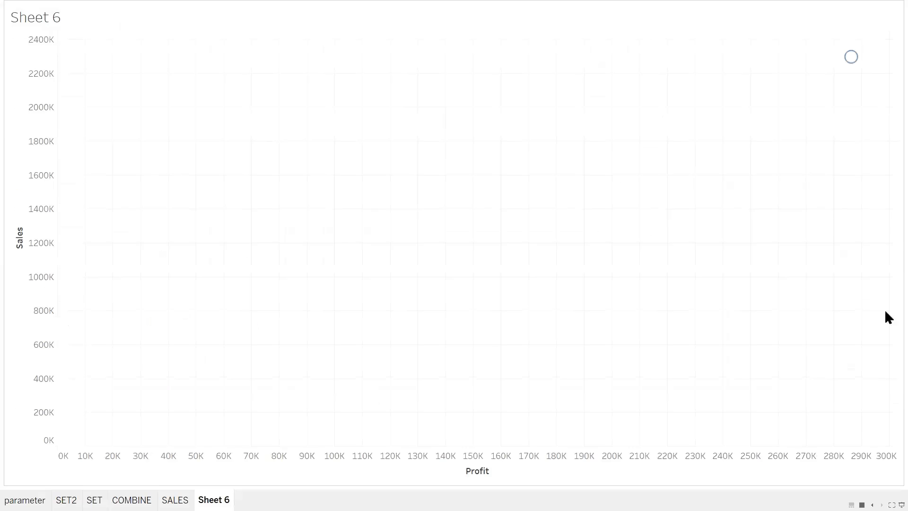
mouse_move(849, 62)
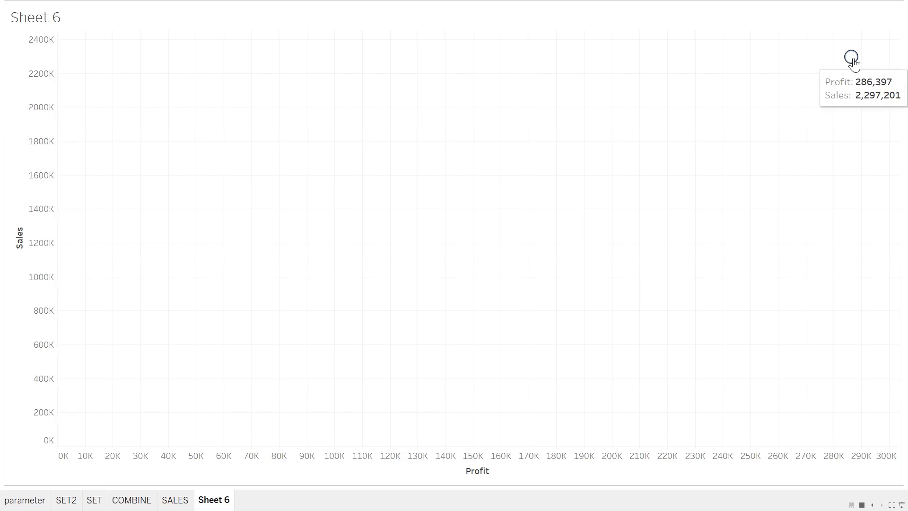
key(Escape)
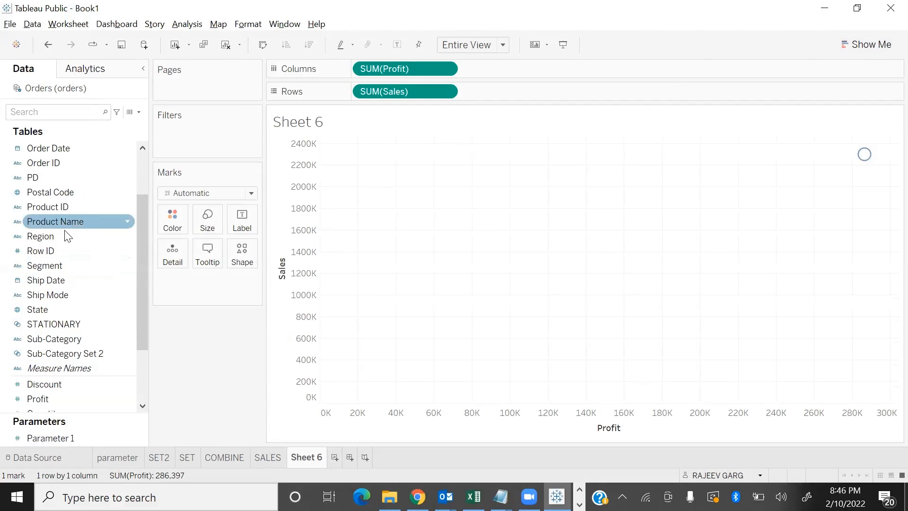
Colour the scatter marks by Region and inspect the East and Central marks
drag(66, 244, 174, 227)
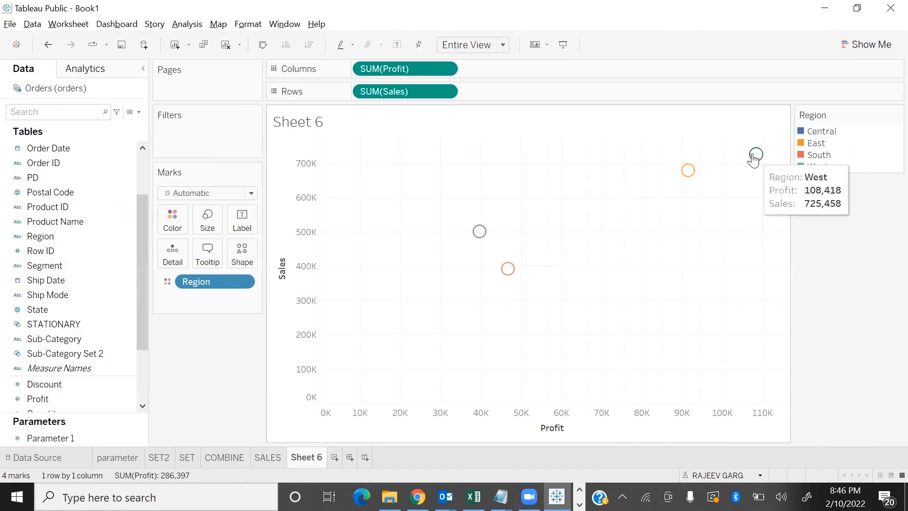
mouse_move(687, 174)
mouse_move(478, 232)
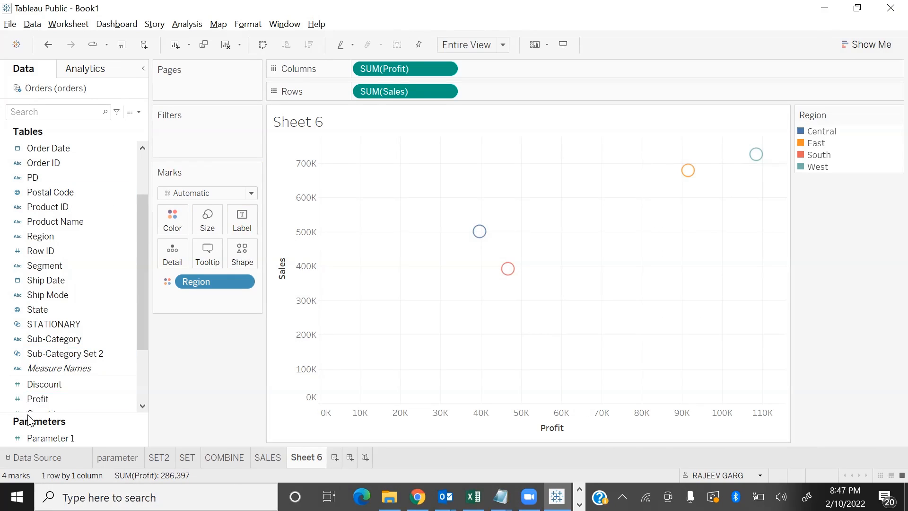
Assign Category to the mark shape, add Segment as detail and inspect the blue Furniture mark with negative profit
scroll(54, 280, up, 3)
drag(46, 149, 234, 263)
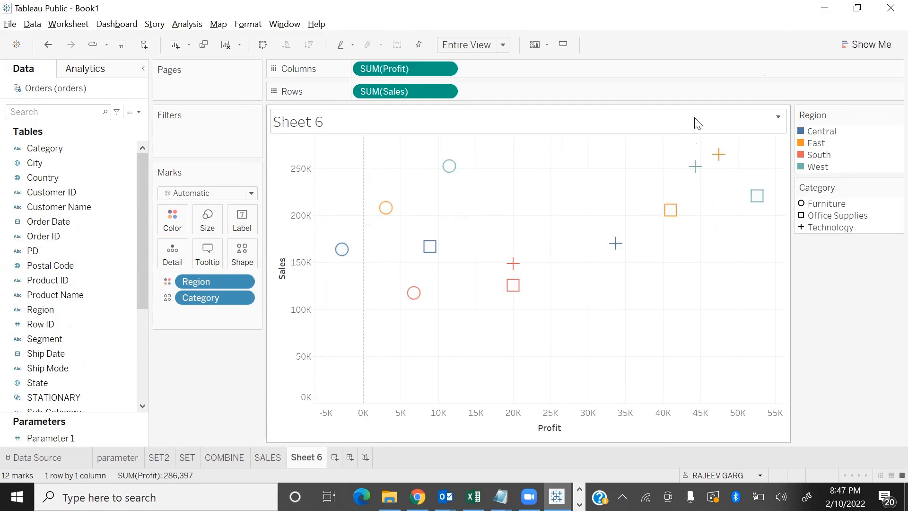
drag(44, 339, 208, 314)
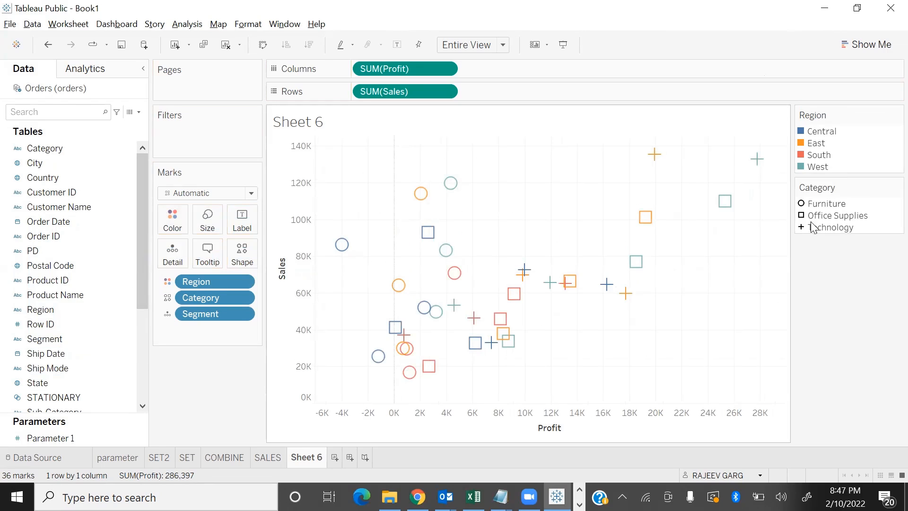
mouse_move(344, 247)
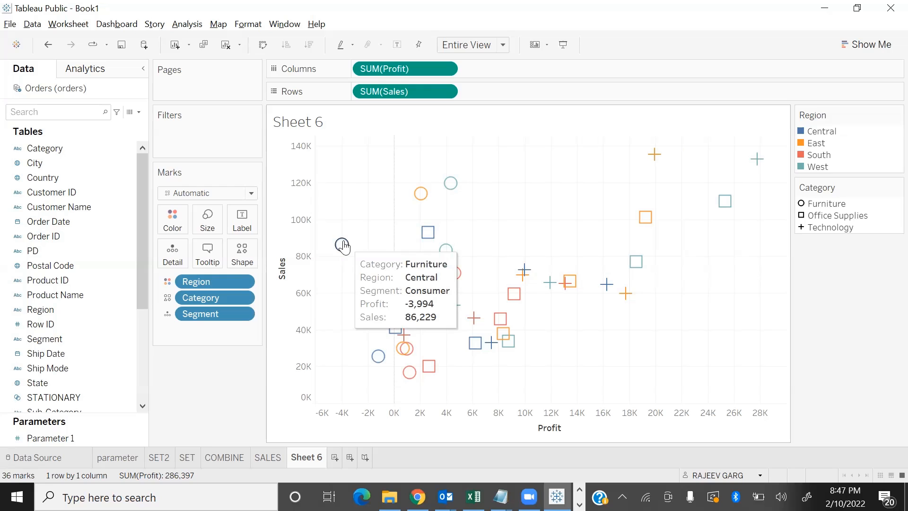
Add Sub-Category as mark detail, inspect individual marks and remove Sub-Category again
scroll(60, 364, down, 3)
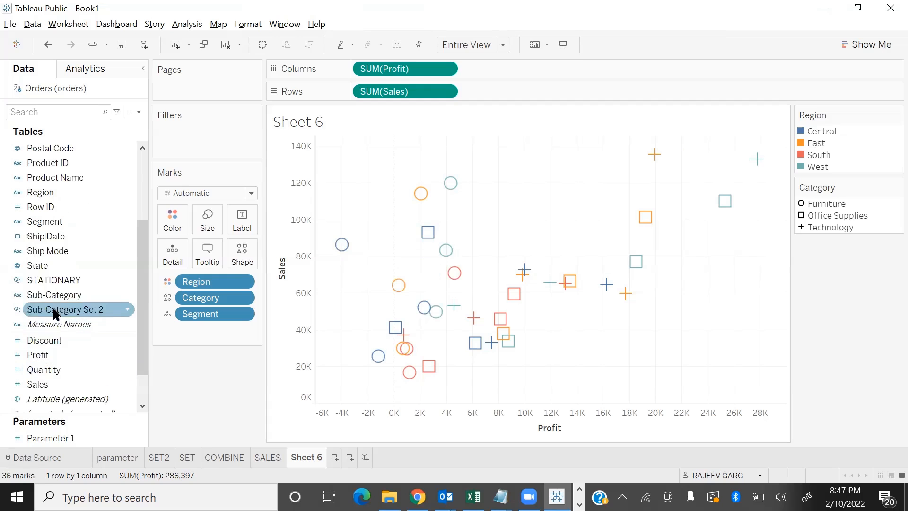
drag(56, 295, 173, 255)
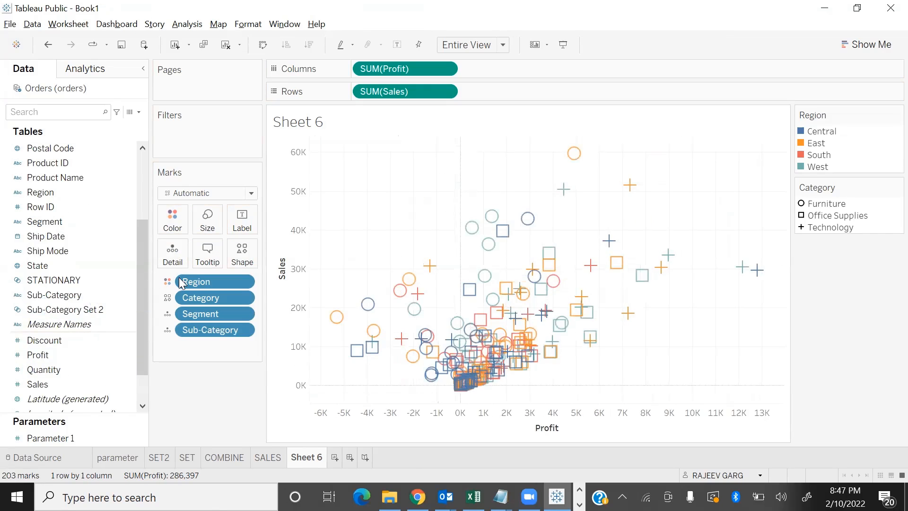
mouse_move(413, 288)
mouse_move(756, 268)
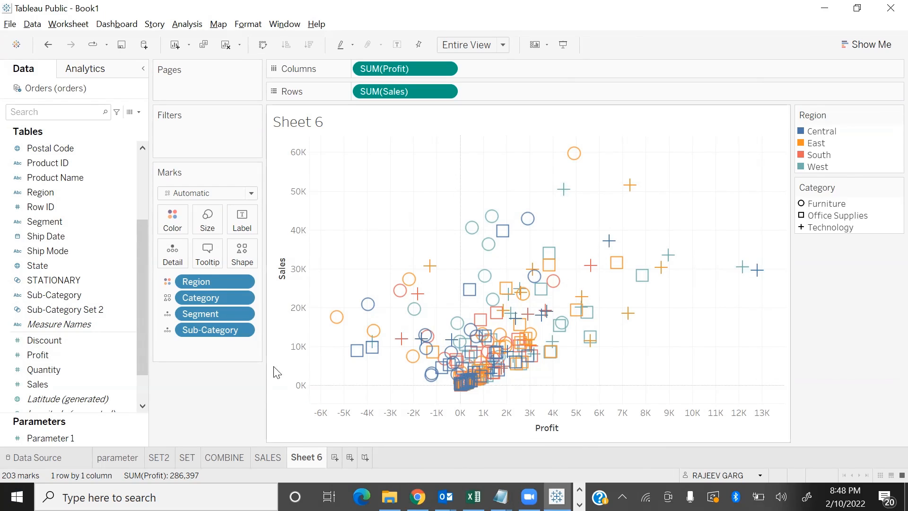
drag(217, 333, 214, 420)
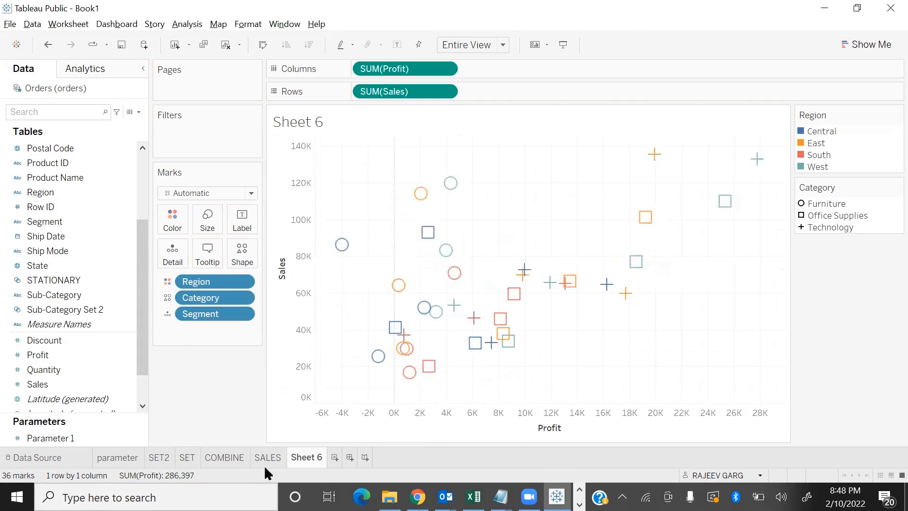
Remove Segment, Category and Region from the scatter plot's marks
mouse_move(259, 462)
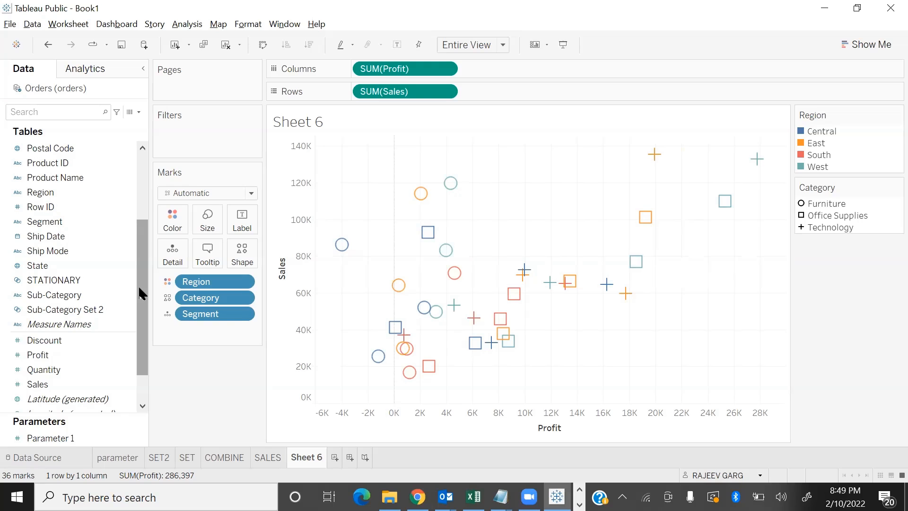
drag(238, 315, 203, 352)
drag(194, 299, 221, 335)
drag(215, 281, 227, 365)
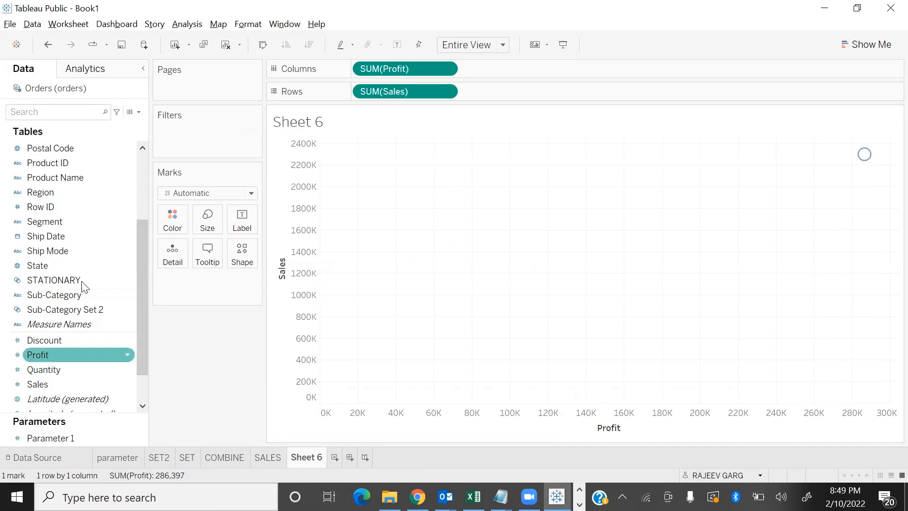
scroll(138, 287, up, 3)
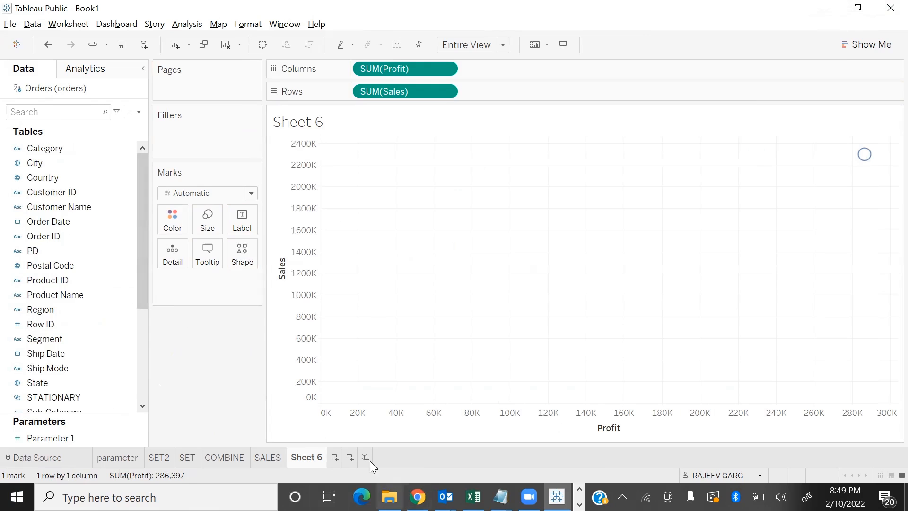
click(53, 311)
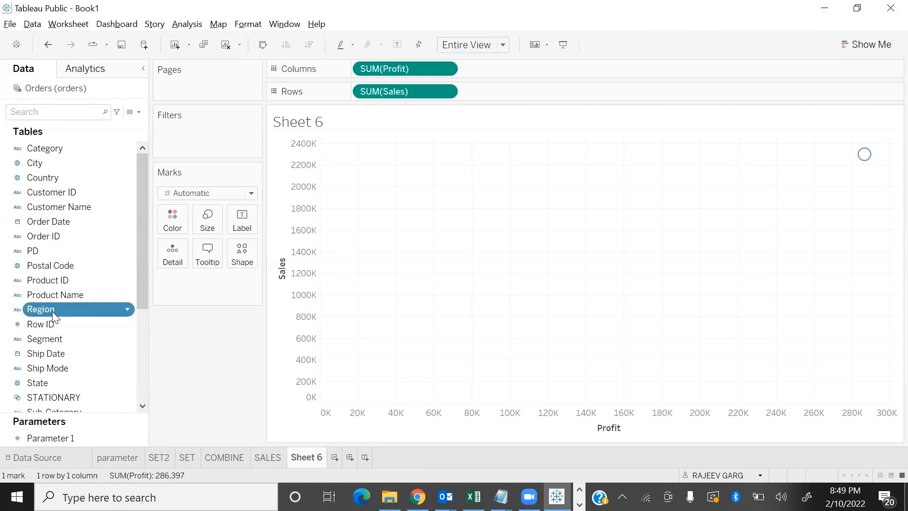
click(52, 311)
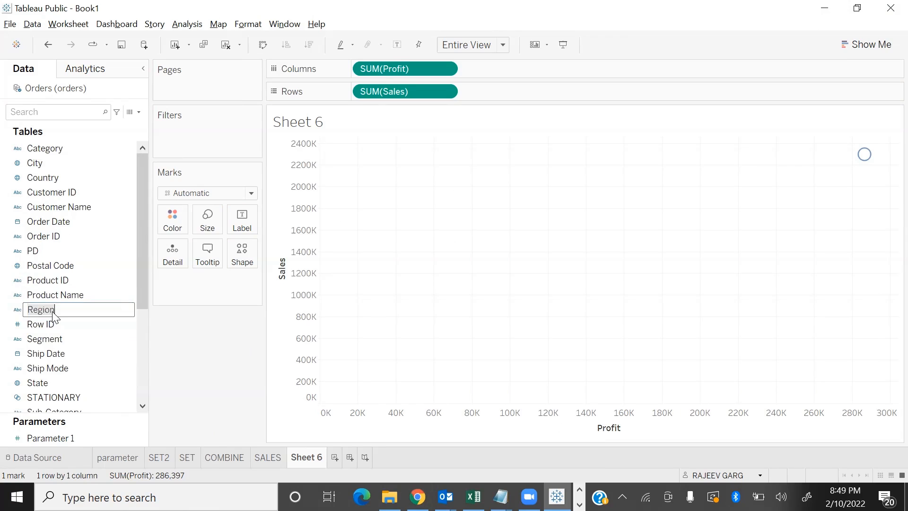
click(150, 351)
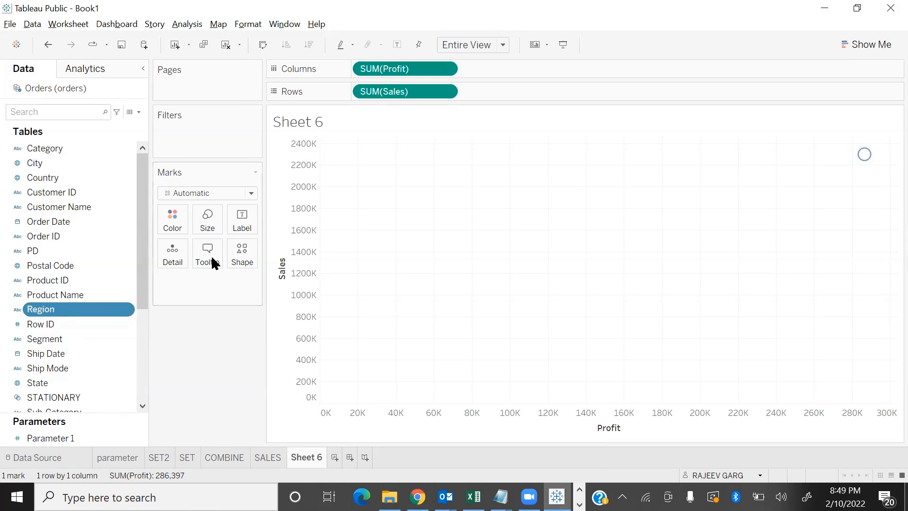
mouse_move(557, 496)
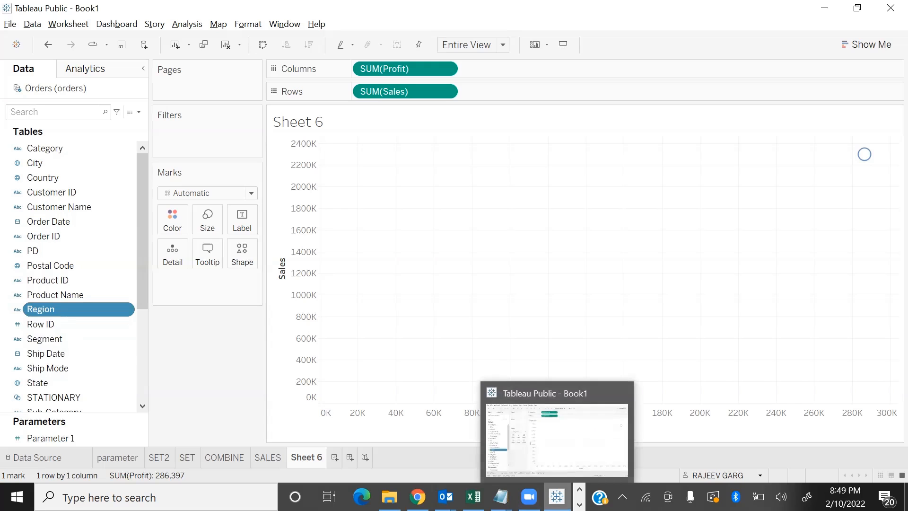
Assign Region to mark size, inspect the South mark, and switch Region to mark colour
drag(66, 312, 215, 219)
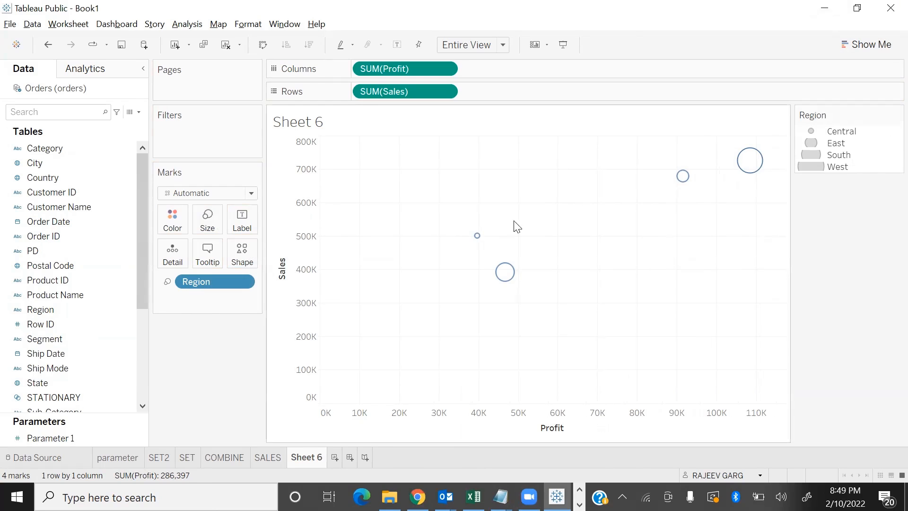
mouse_move(505, 279)
drag(197, 283, 172, 220)
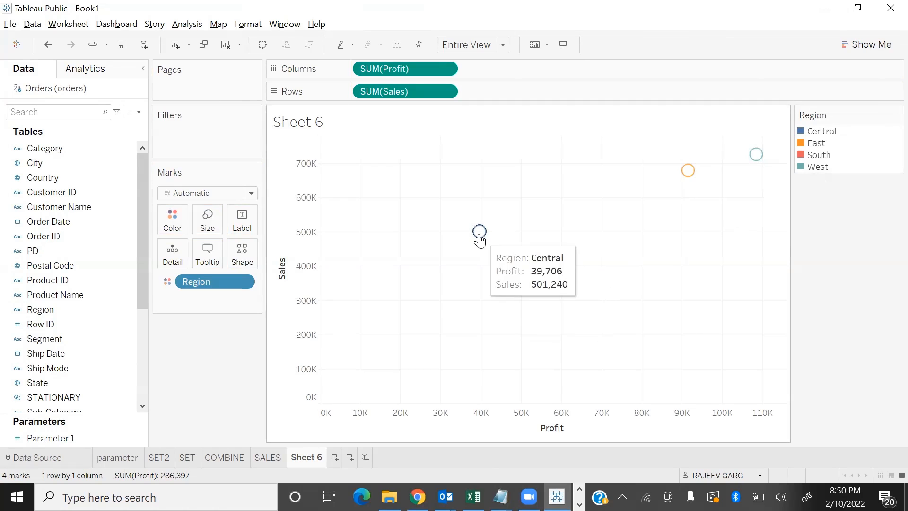
mouse_move(757, 164)
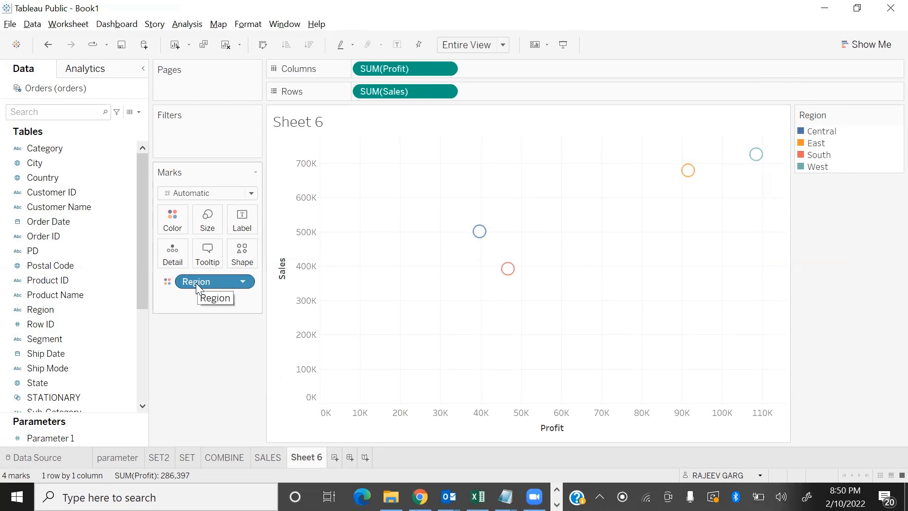
Switch Region to the mark shape and colour the scatter marks by Category
drag(195, 283, 249, 260)
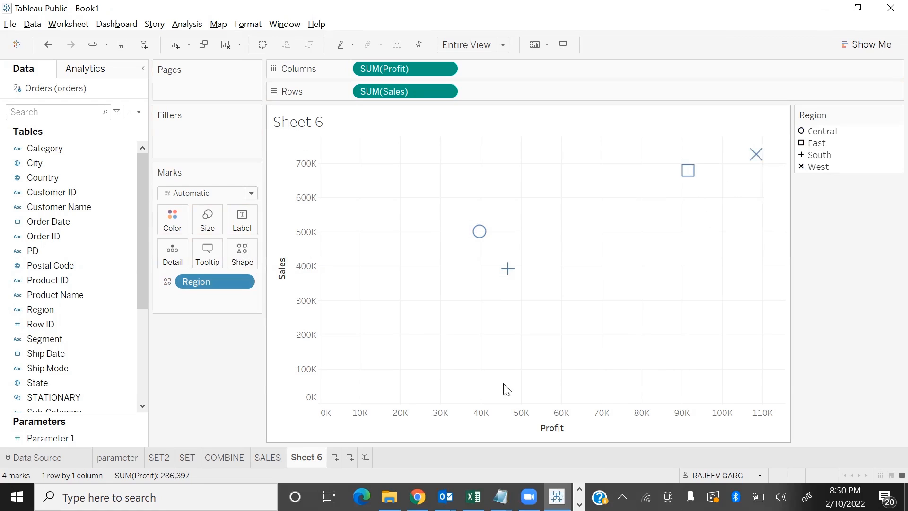
mouse_move(481, 229)
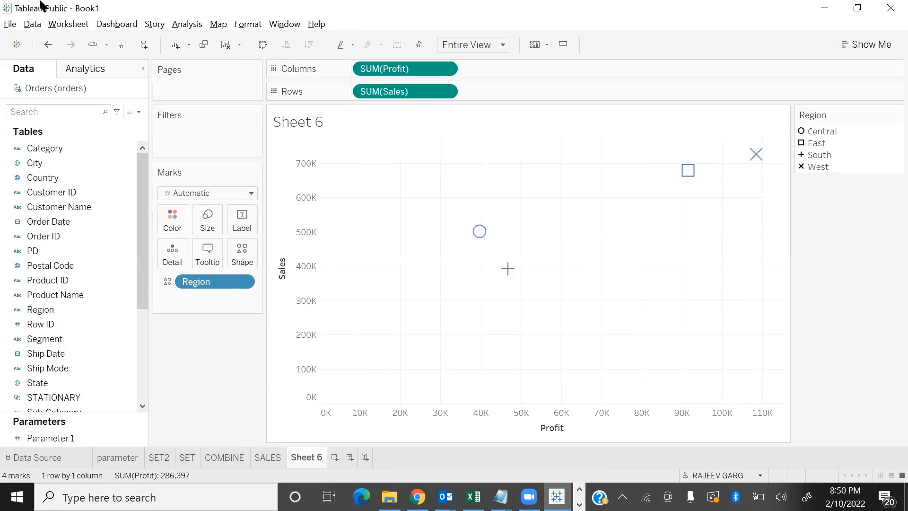
drag(38, 149, 168, 231)
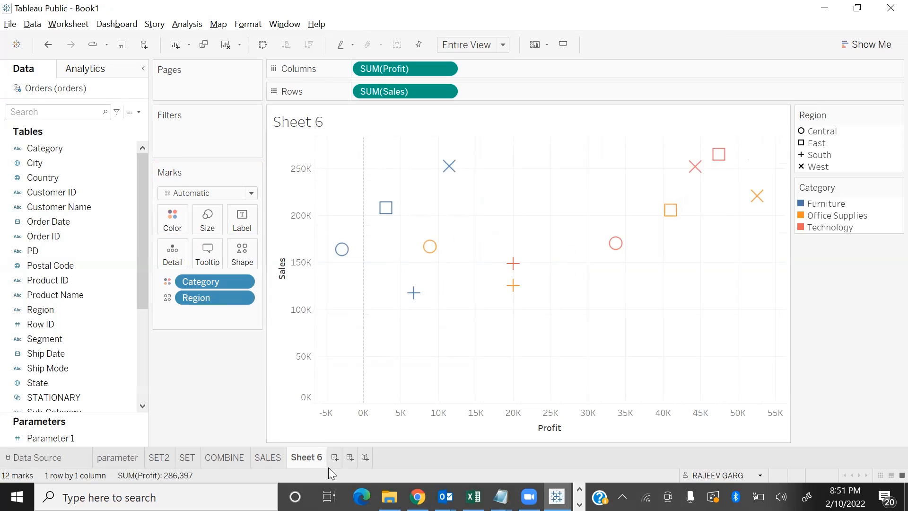
Create a new worksheet with a bar chart of Sales by Region and swap its rows and columns
click(334, 457)
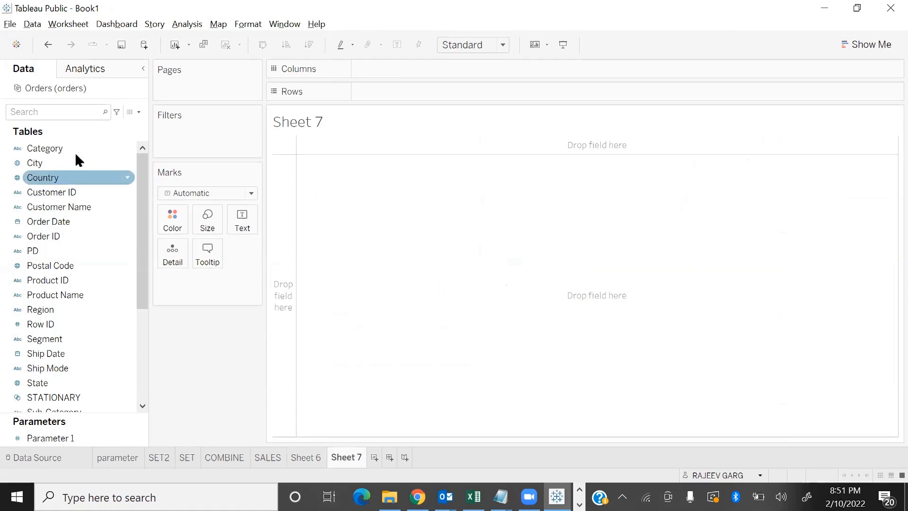
scroll(66, 350, down, 4)
double_click(55, 340)
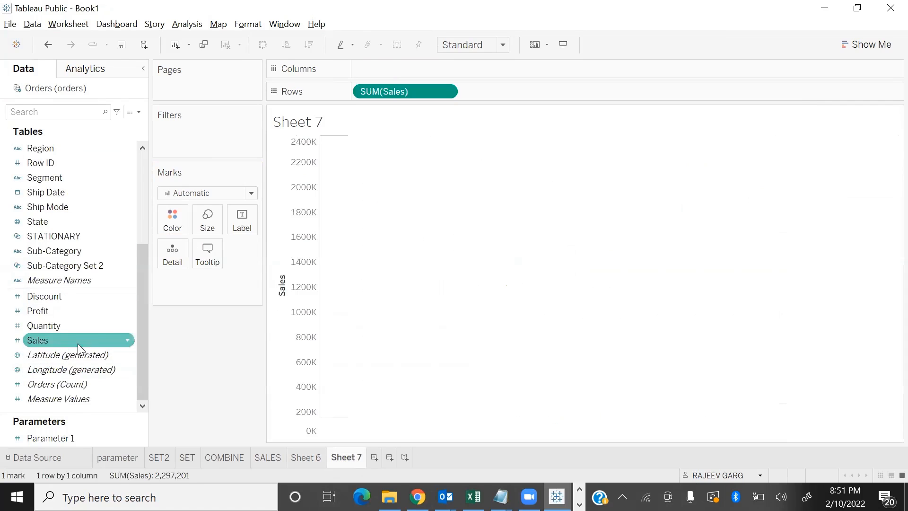
scroll(94, 260, up, 4)
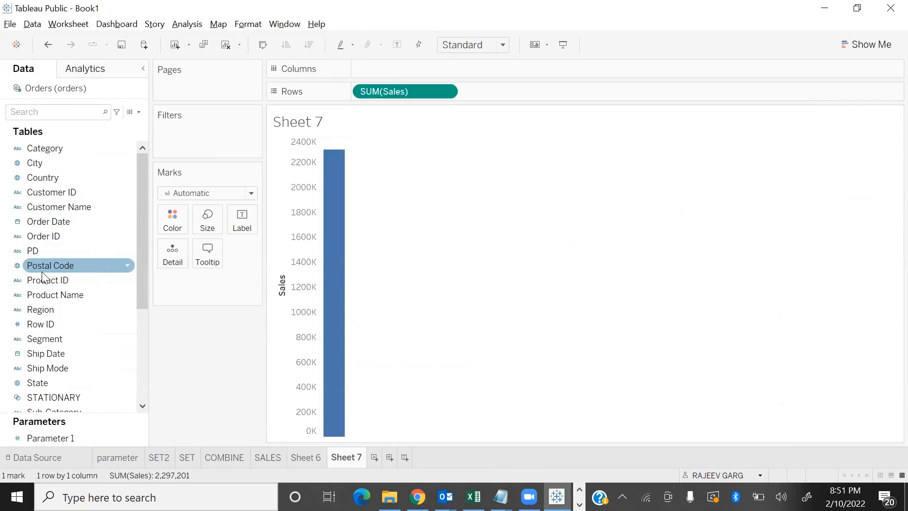
double_click(48, 310)
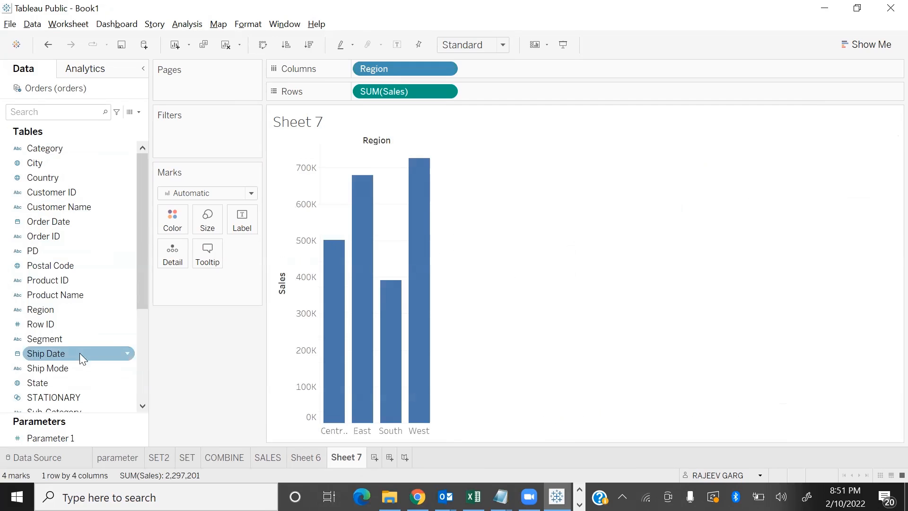
key(ctrl+w)
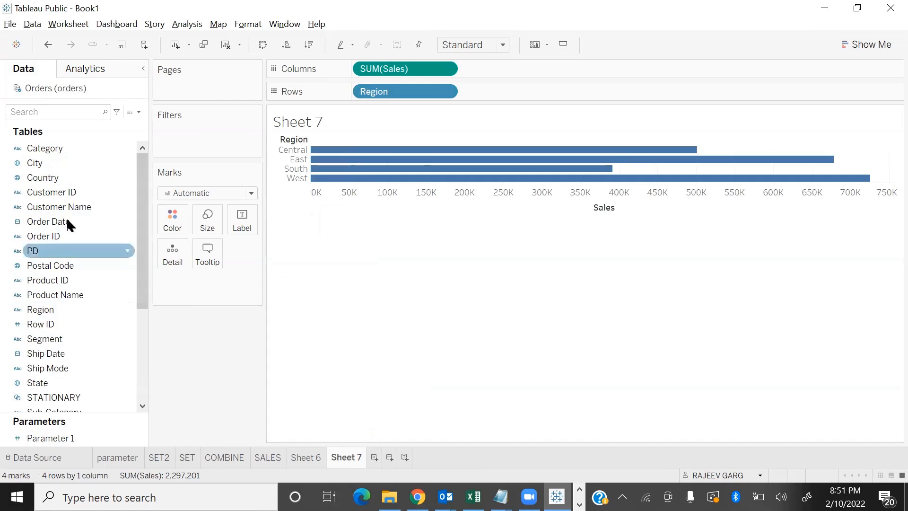
Add Category to the rows after Region and fit the bar chart to Entire View
drag(52, 149, 513, 97)
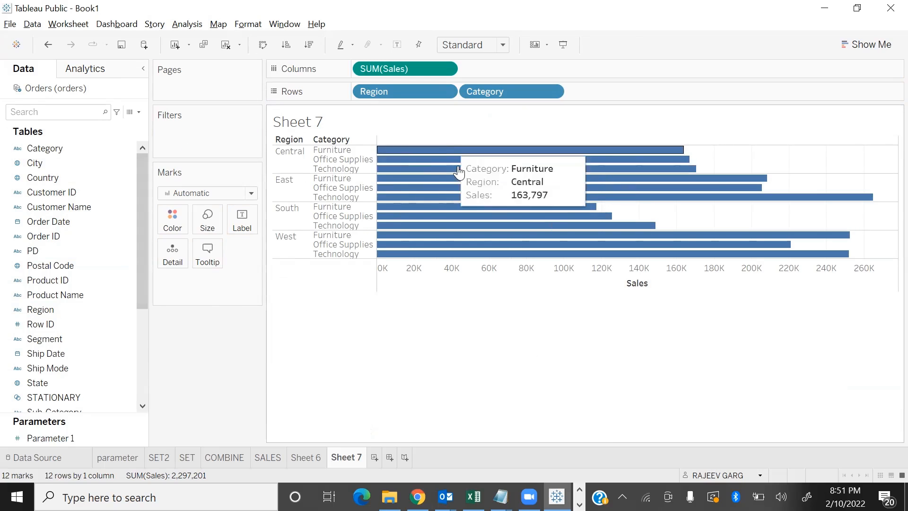
click(483, 48)
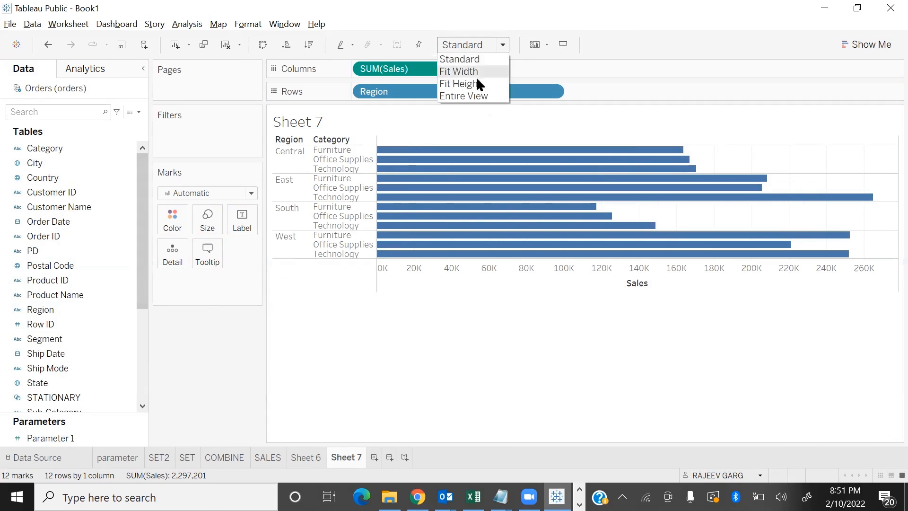
click(470, 96)
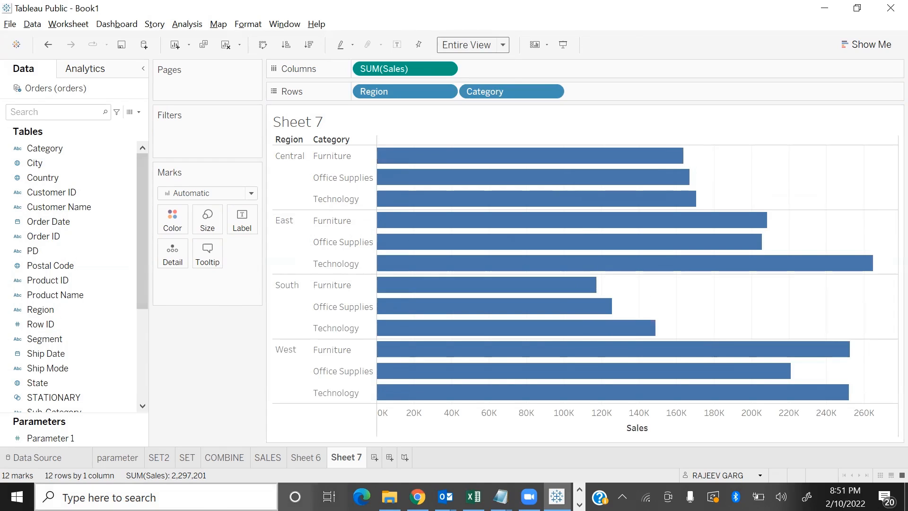
On Sheet 6, remove Region and Category from the marks and assign Category to the mark shape
click(305, 459)
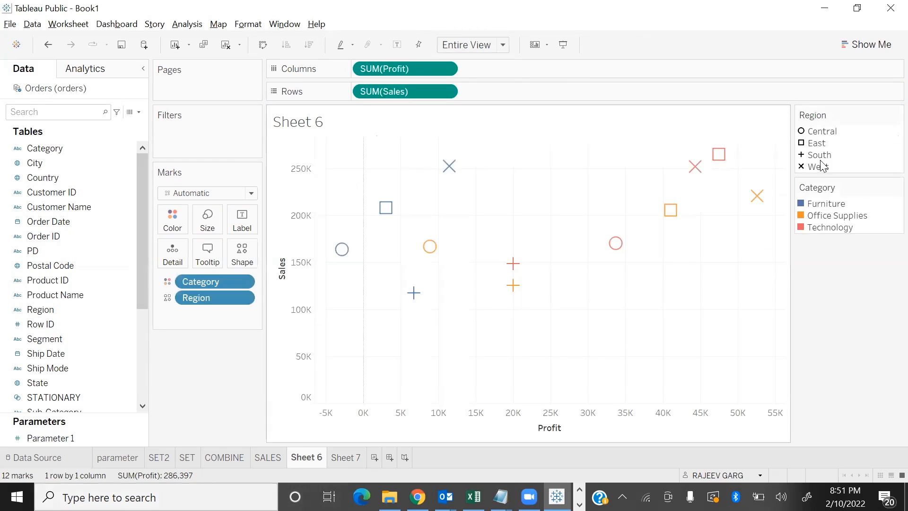
drag(230, 298, 208, 326)
drag(221, 282, 209, 365)
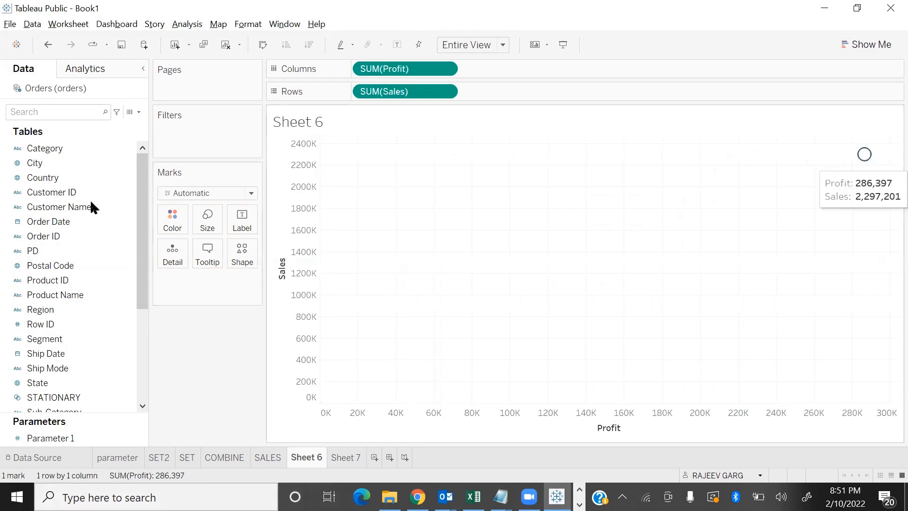
click(68, 139)
drag(67, 139, 242, 258)
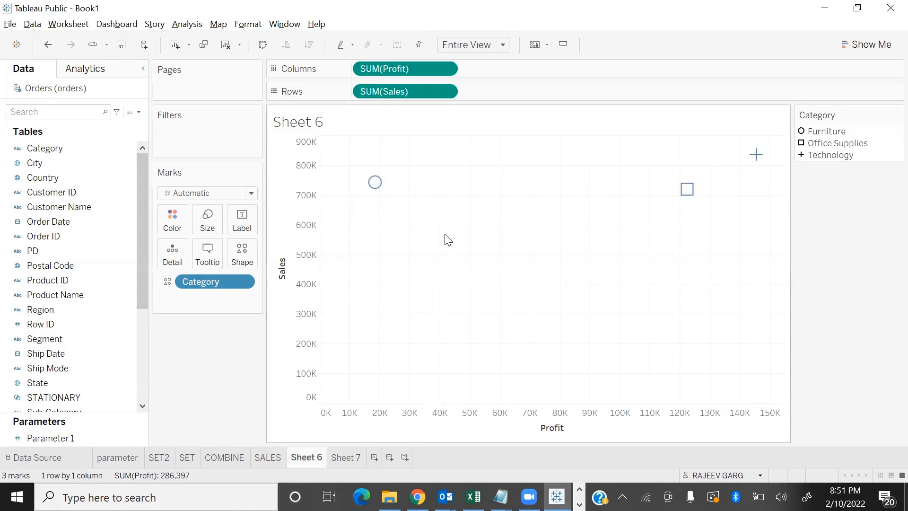
Compare the Sheet 7 bar chart with the Sheet 6 scatter plot and clear Sheet 7
click(345, 458)
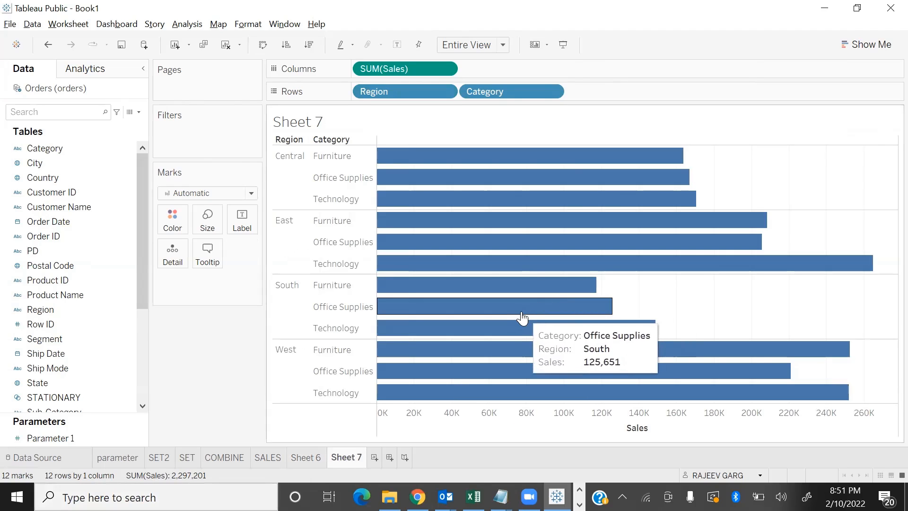
click(308, 457)
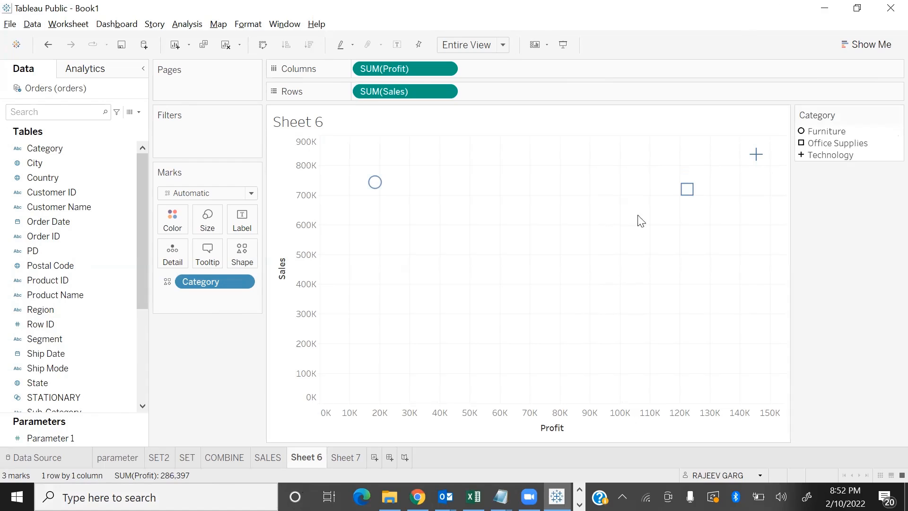
click(346, 457)
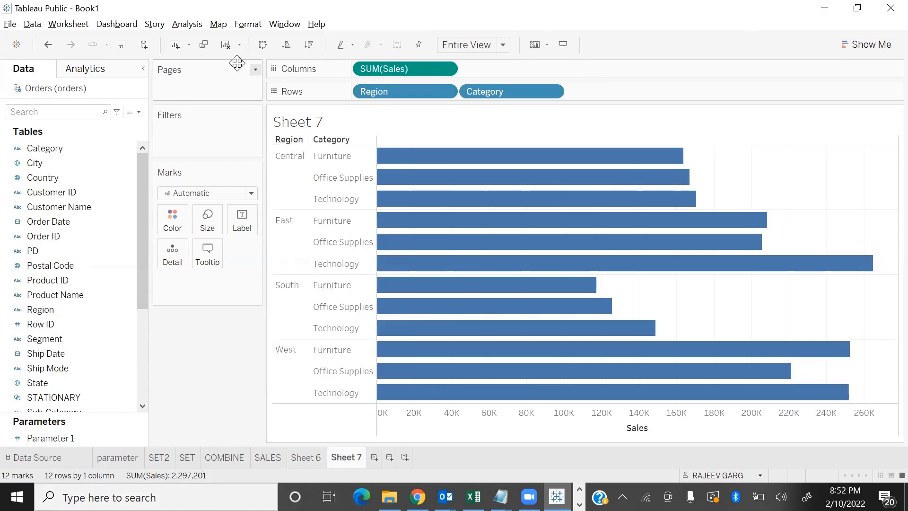
click(225, 44)
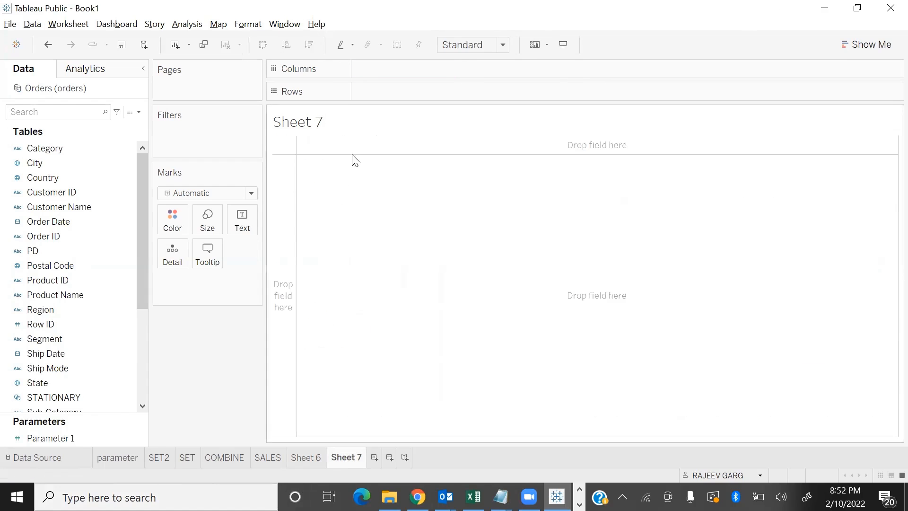
key(alt+Tab)
key(alt+Tab)
Hide the Marks card, the Filters shelf and the Pages shelf on Sheet 6
click(306, 457)
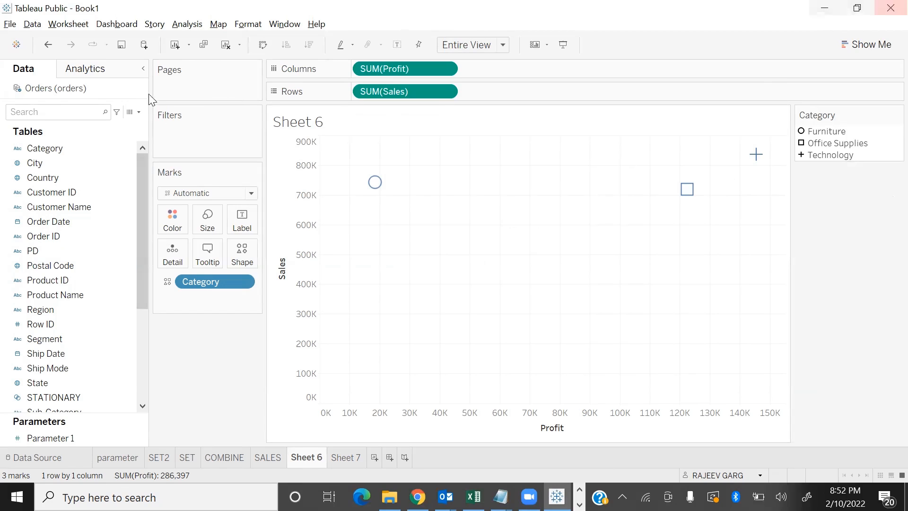
click(76, 20)
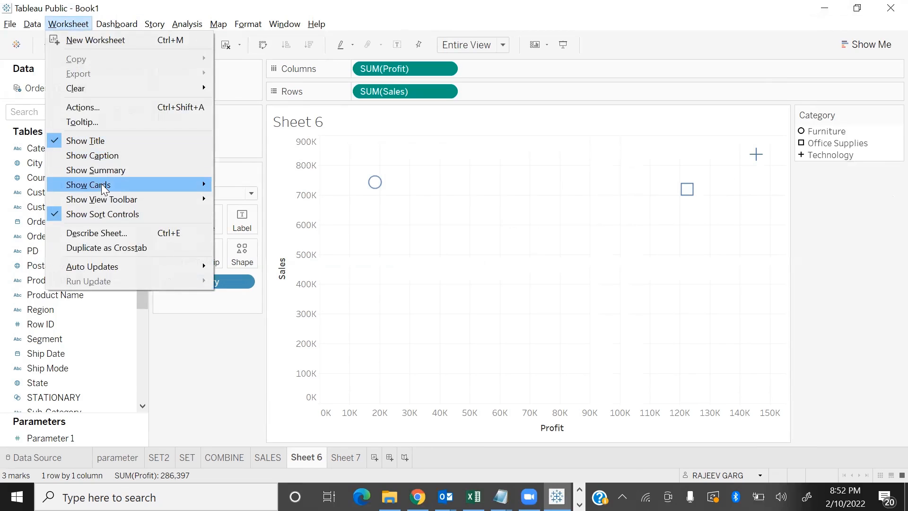
mouse_move(108, 183)
click(248, 300)
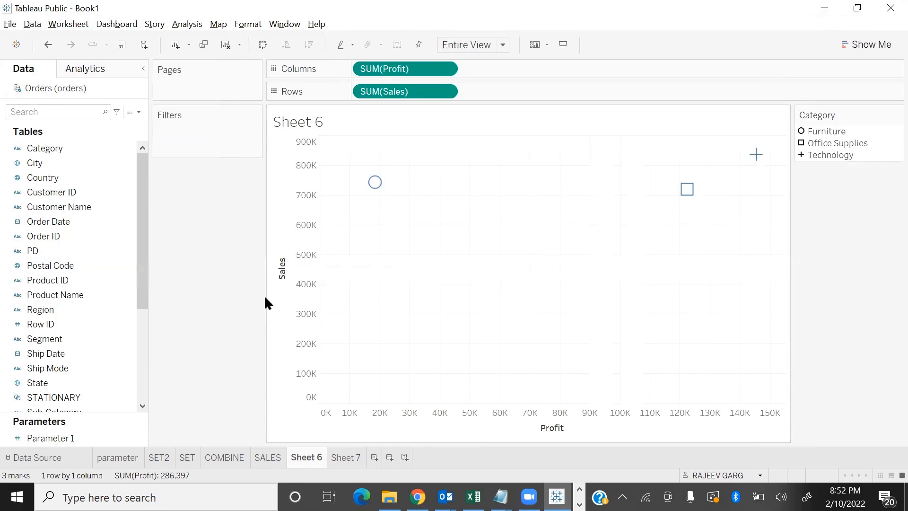
click(71, 24)
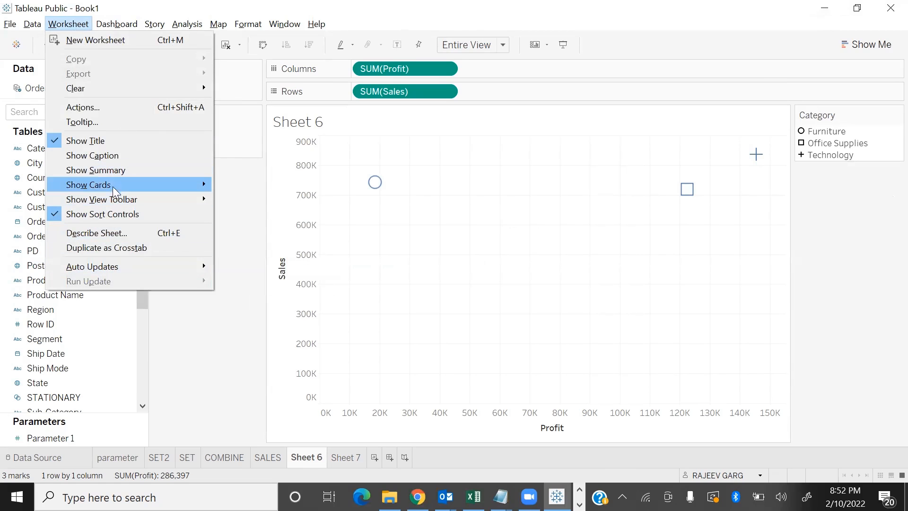
mouse_move(113, 187)
click(271, 247)
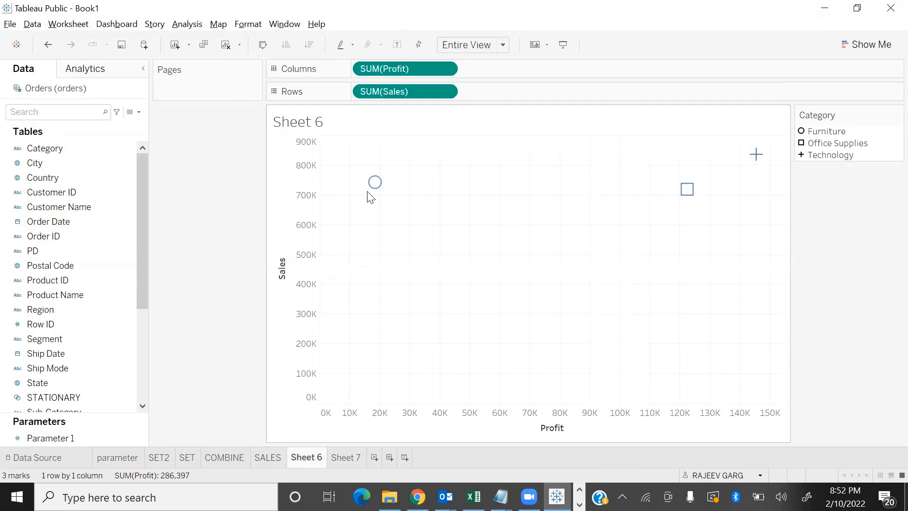
click(69, 23)
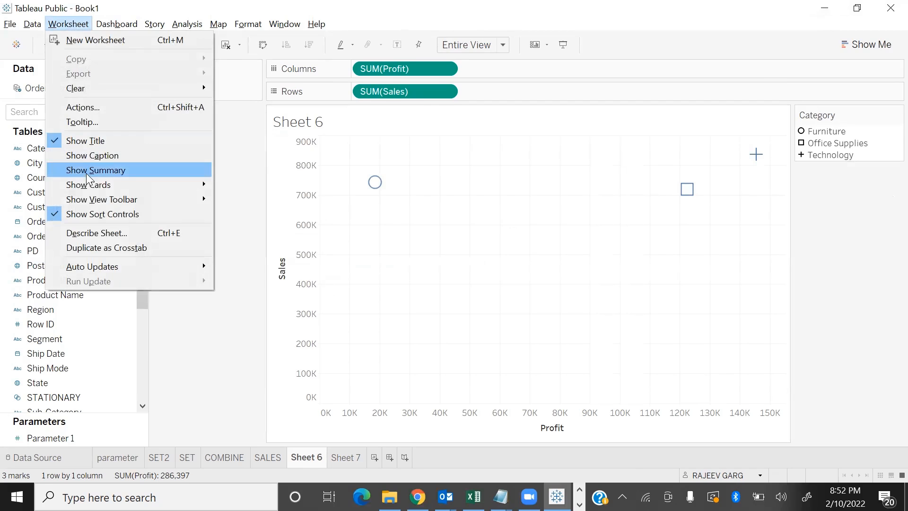
mouse_move(95, 185)
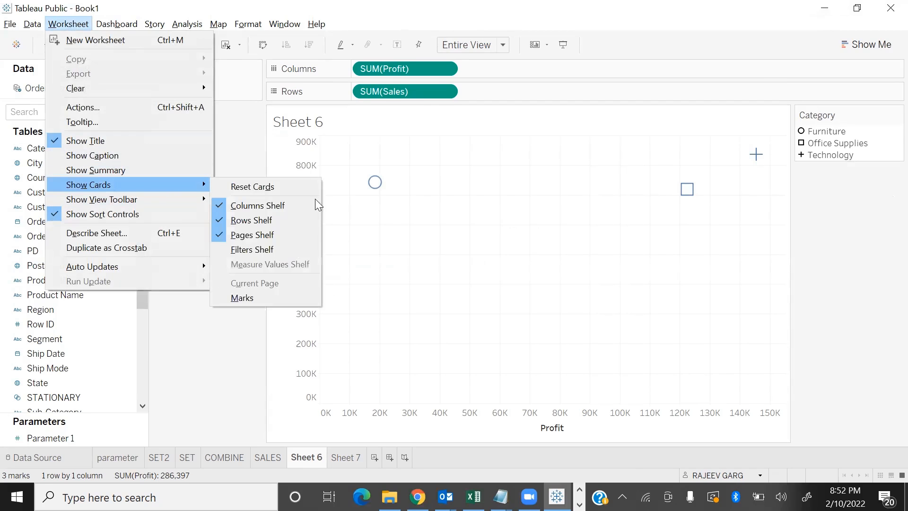
click(266, 236)
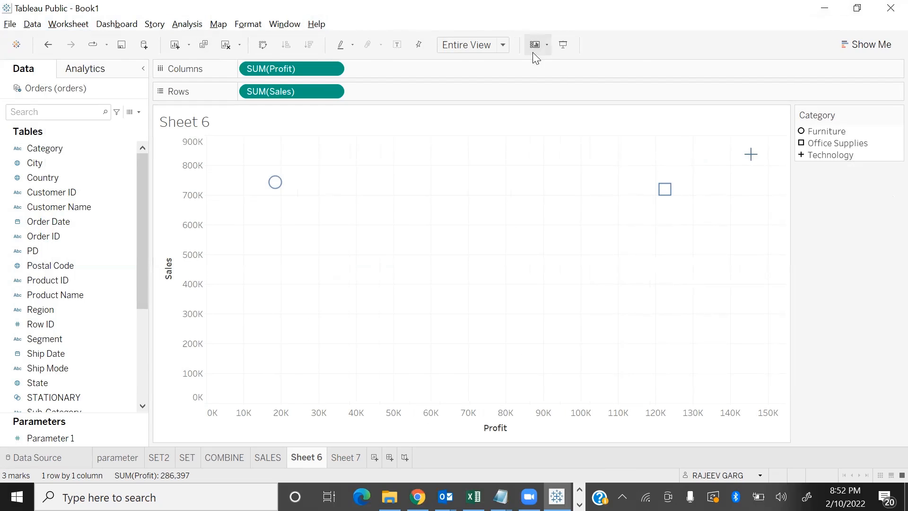
Hide the Rows shelf and the Columns shelf on Sheet 6
click(541, 43)
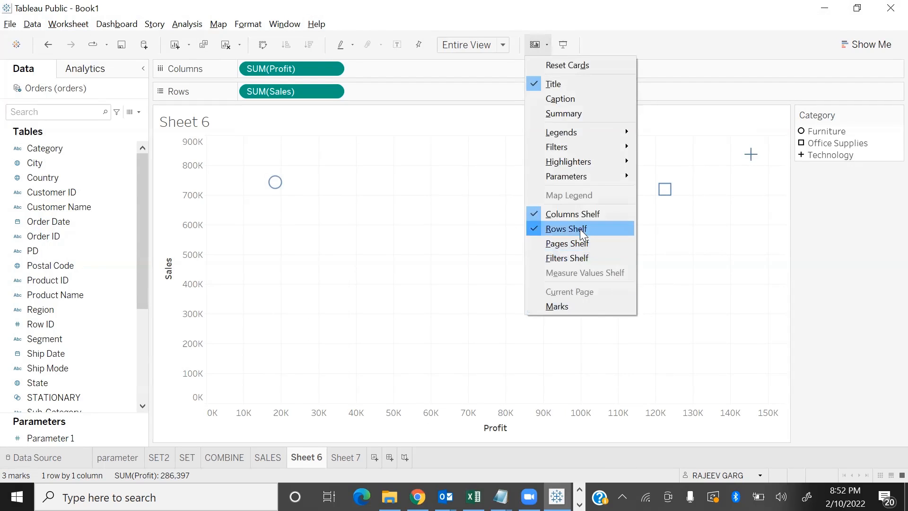
click(580, 229)
click(542, 45)
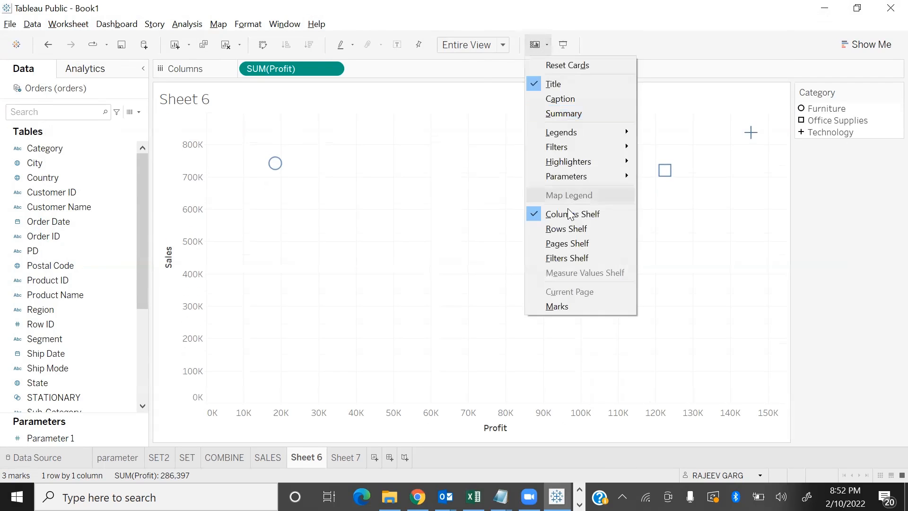
click(570, 214)
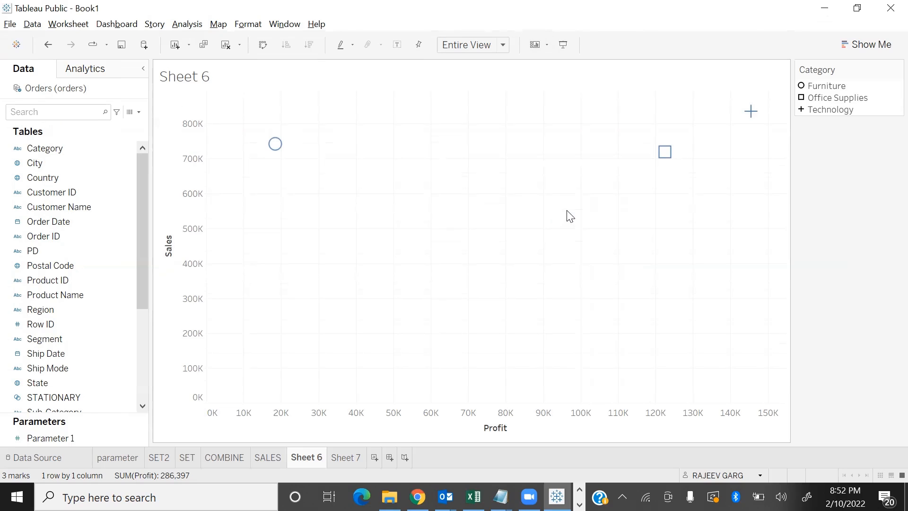
Reset the cards on Sheet 6 to restore all default shelves and cards
click(80, 27)
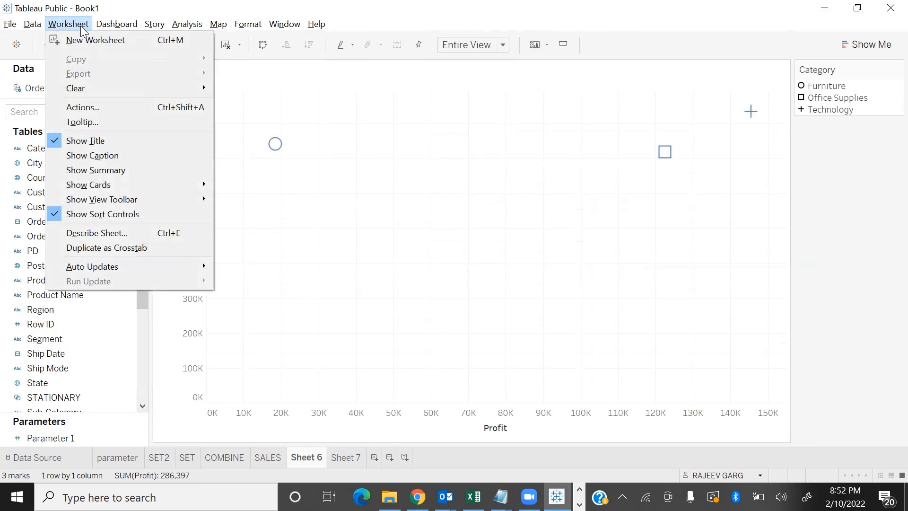
mouse_move(131, 186)
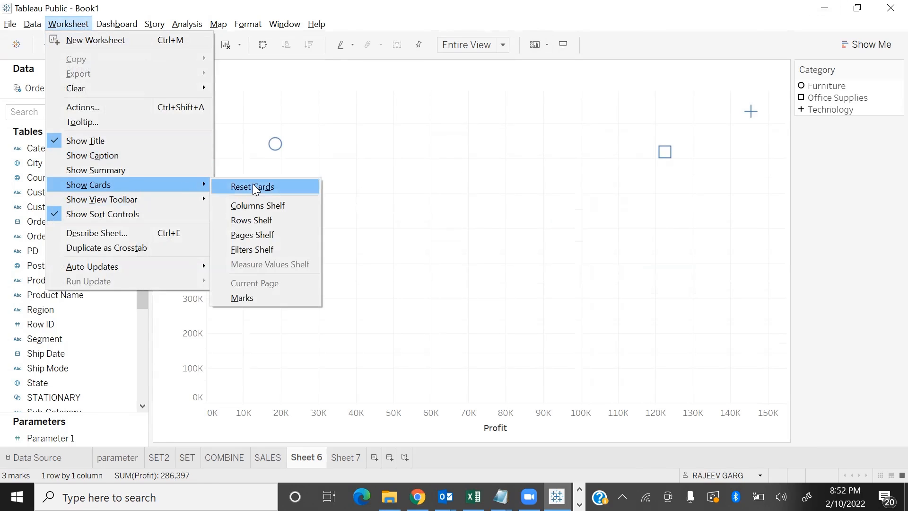
click(254, 187)
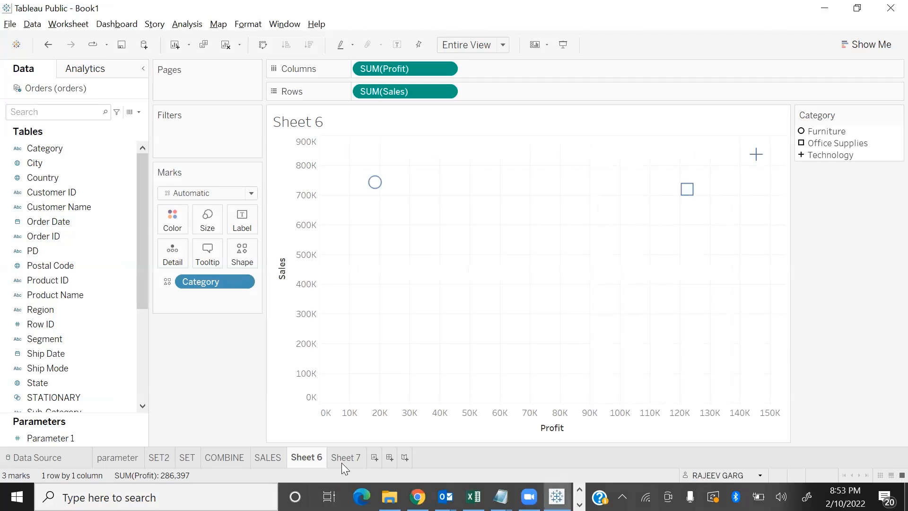
On Sheet 7, look through the data fields and hide the Country field
click(344, 458)
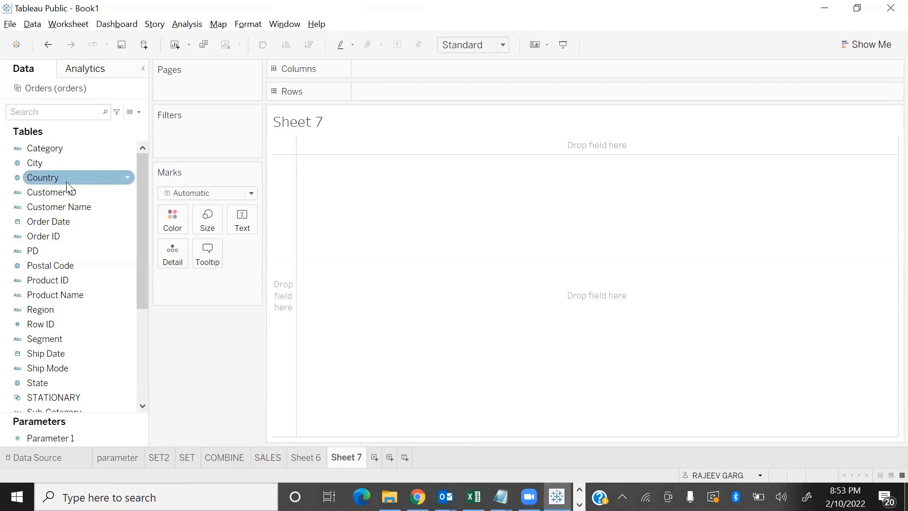
scroll(52, 343, down, 3)
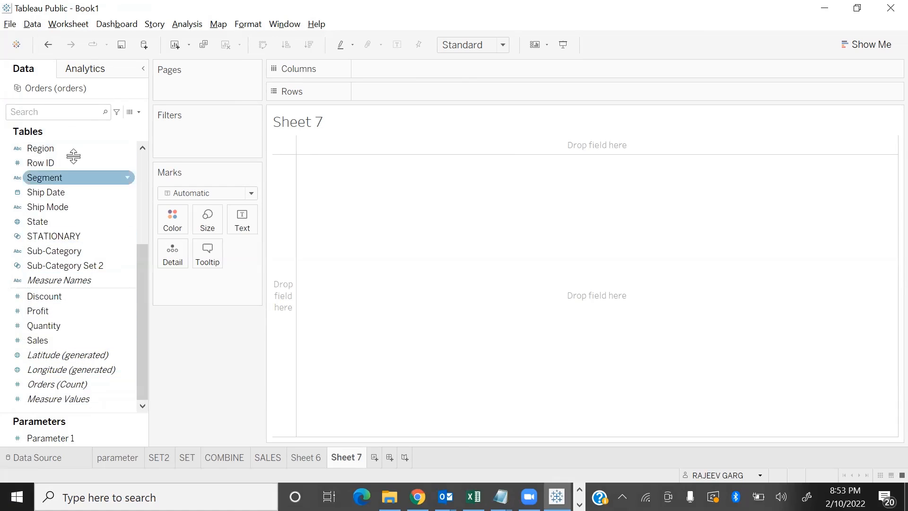
scroll(57, 189, up, 3)
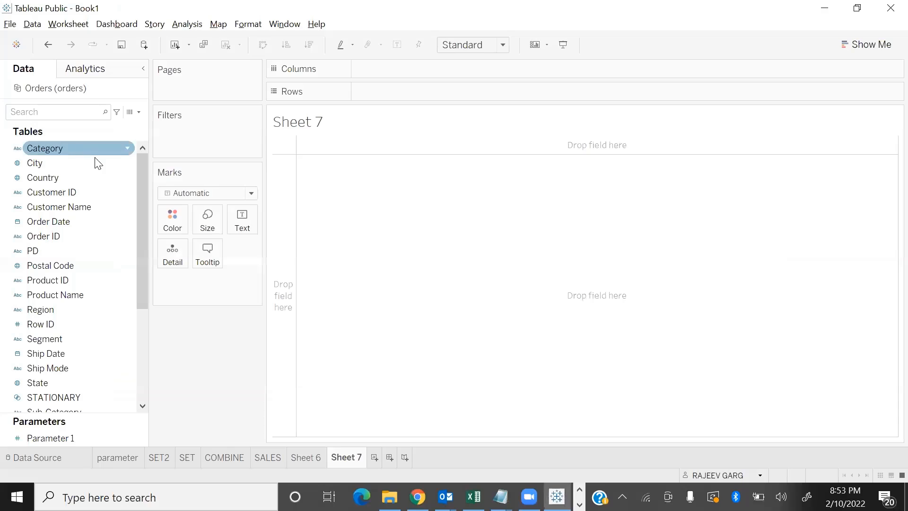
click(128, 193)
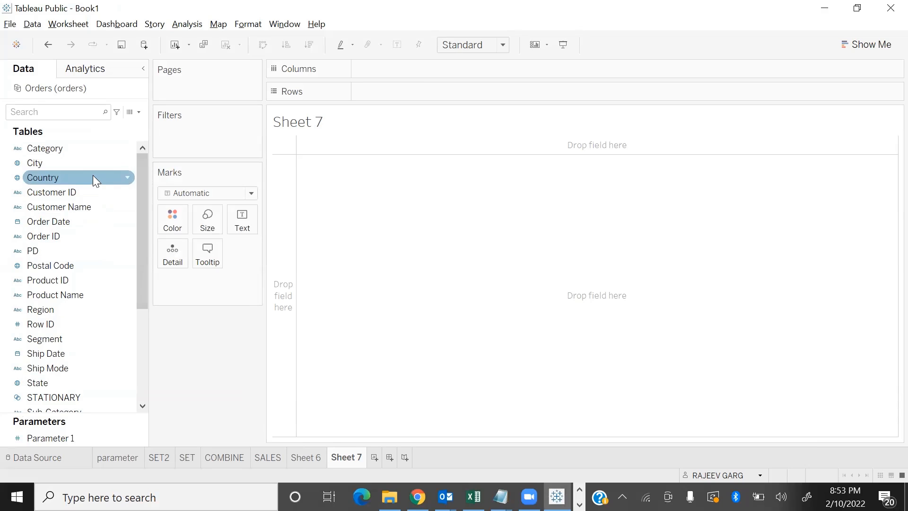
right_click(127, 178)
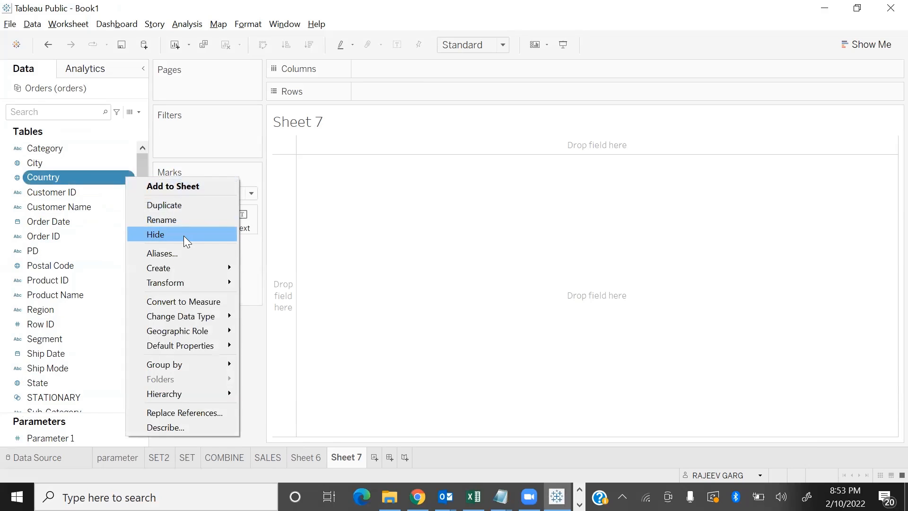
click(183, 234)
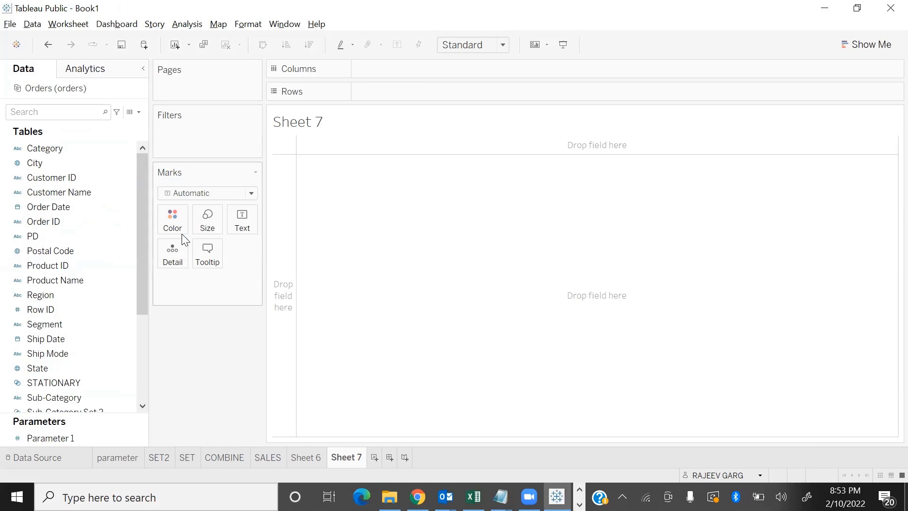
Hide the City field in the data fields of Sheet 7
click(128, 163)
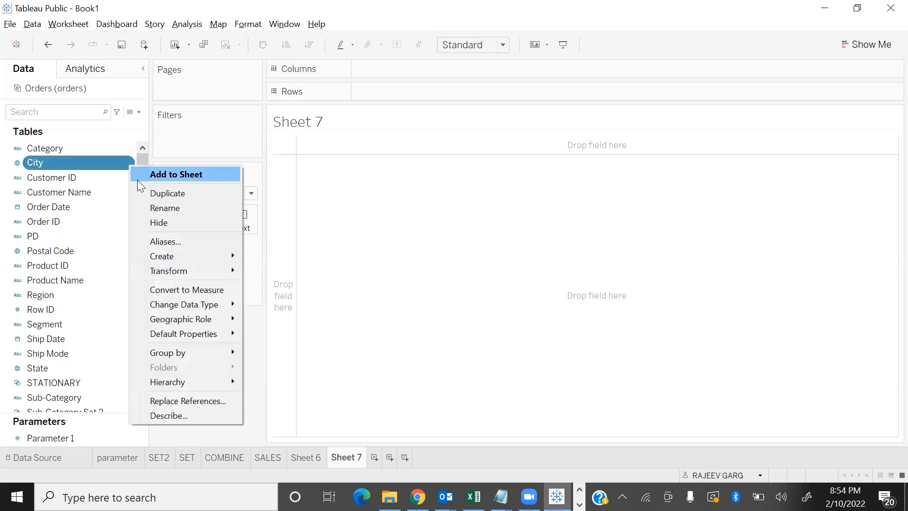
click(168, 224)
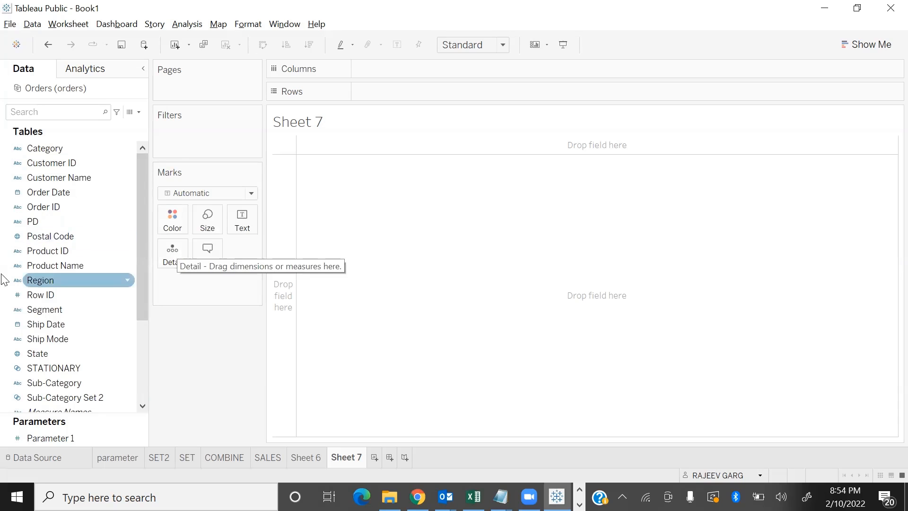
drag(139, 245, 156, 193)
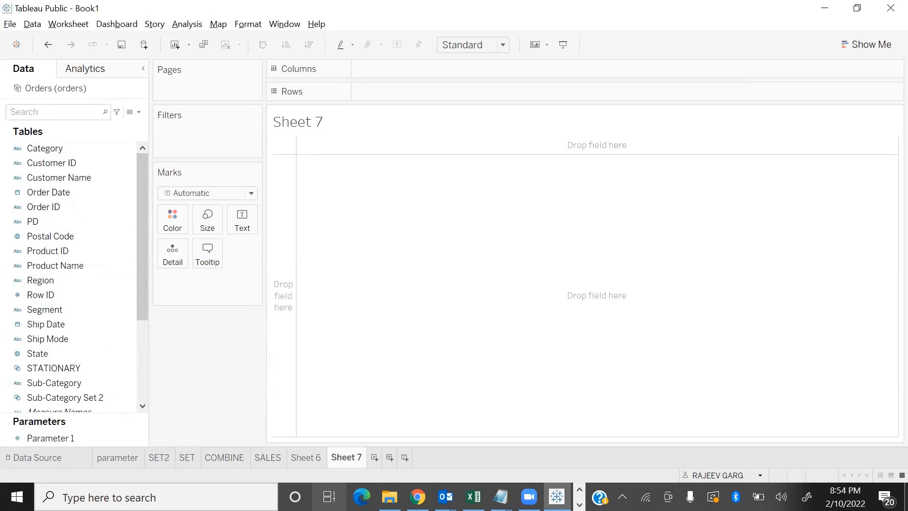
Check the data field list on Sheet 6 and SET2 for the hidden fields, and return to Sheet 7
click(303, 457)
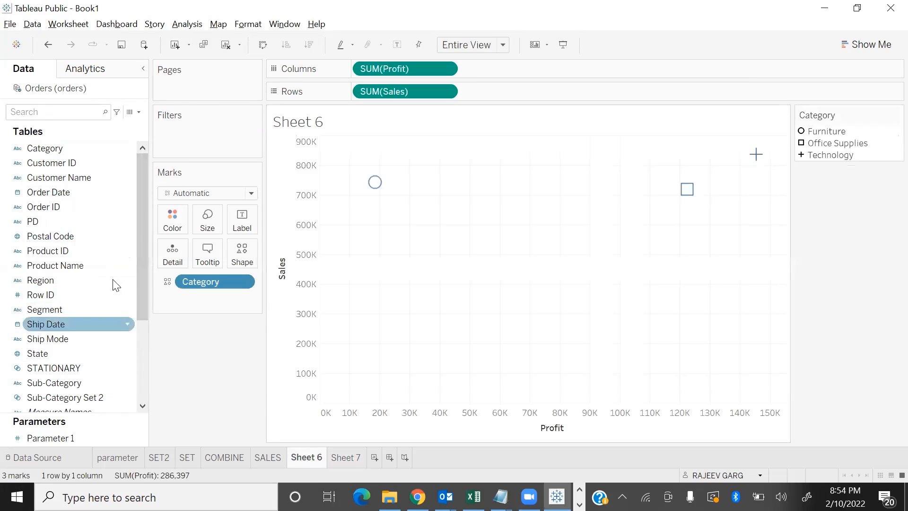
click(169, 455)
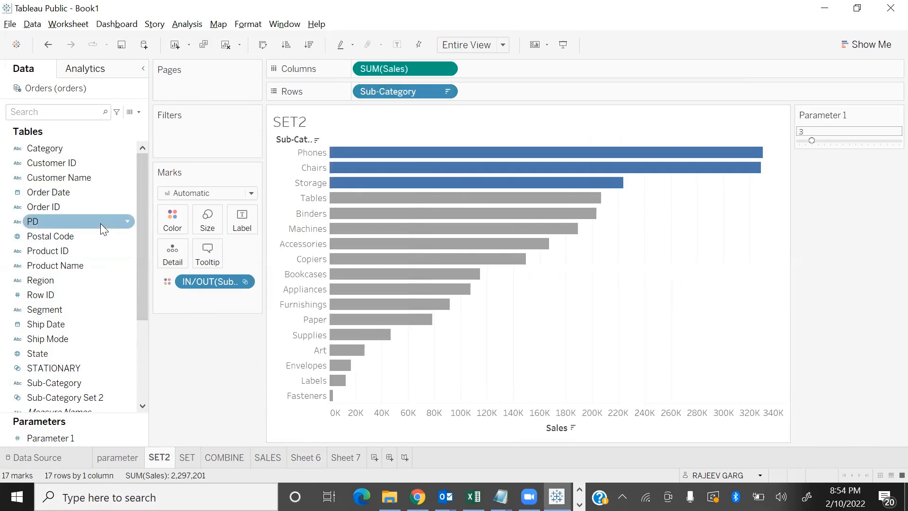
click(354, 458)
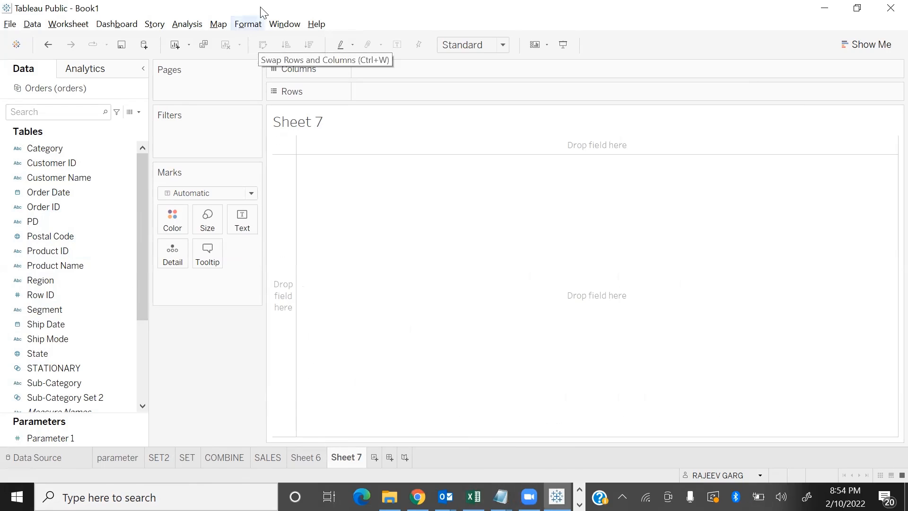
Show the hidden fields in the data field list, selecting Country and City among them
click(137, 112)
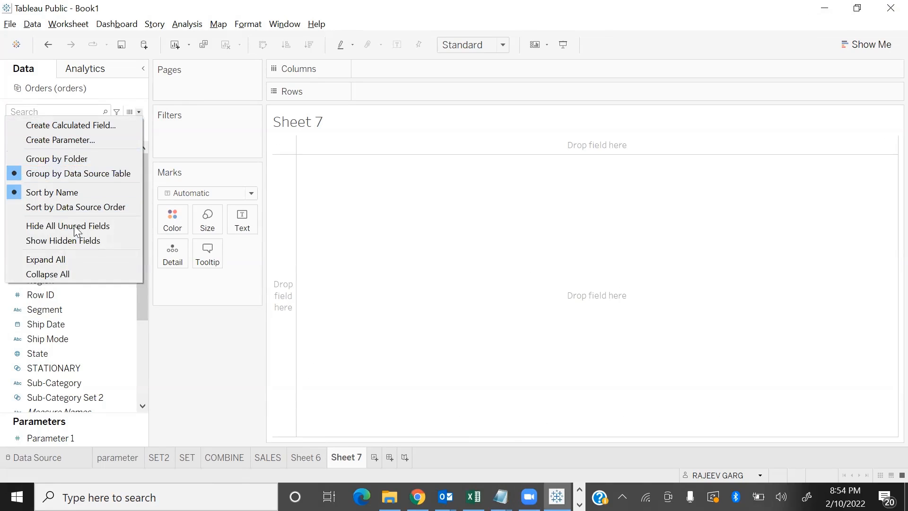
click(64, 240)
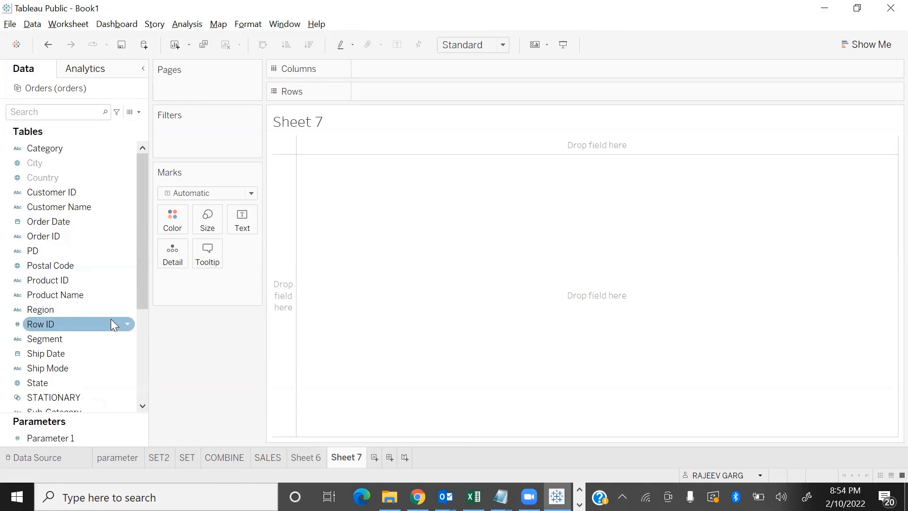
click(58, 178)
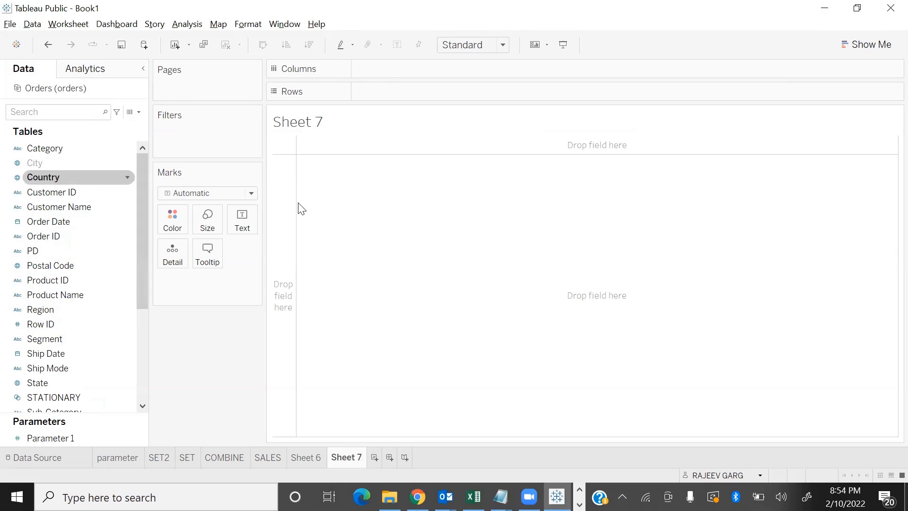
click(34, 163)
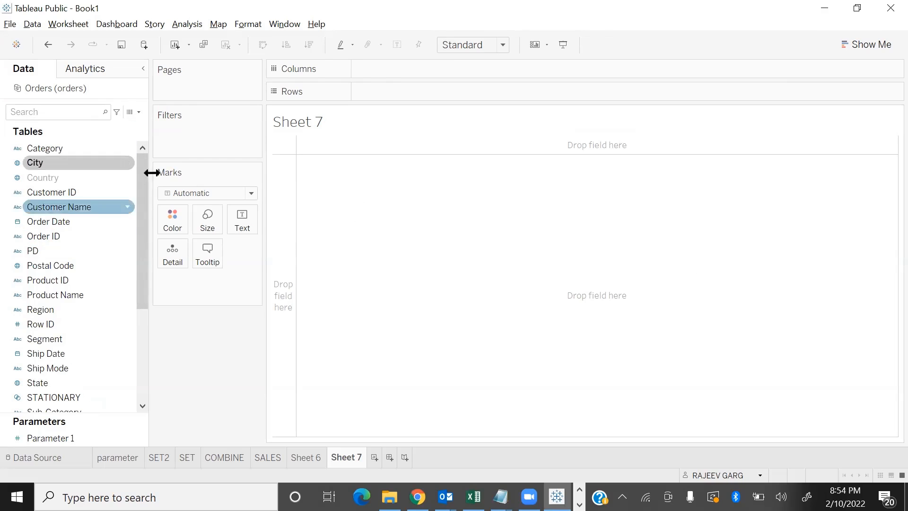
Unhide the City and Country fields
click(129, 161)
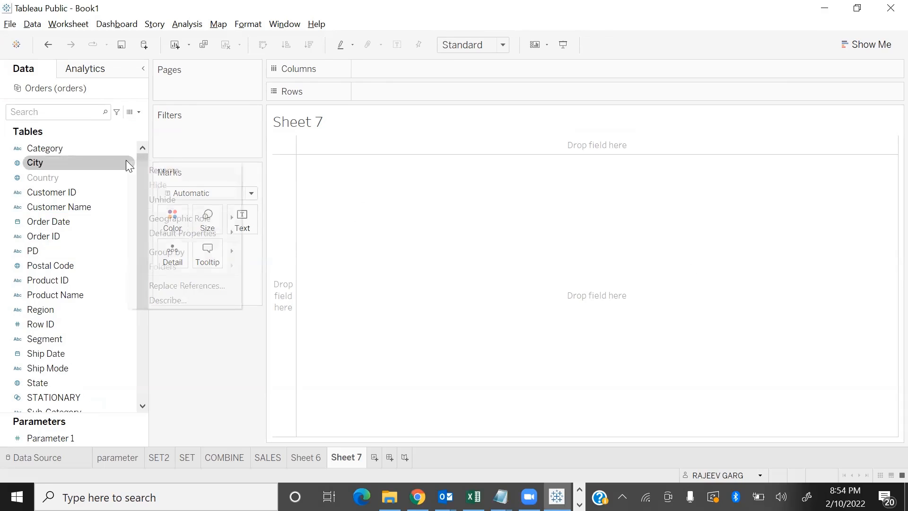
click(160, 200)
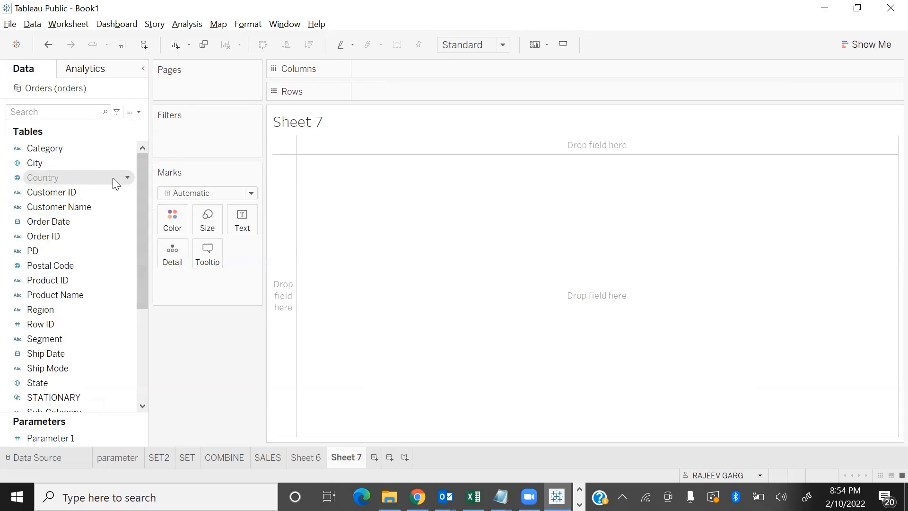
click(128, 175)
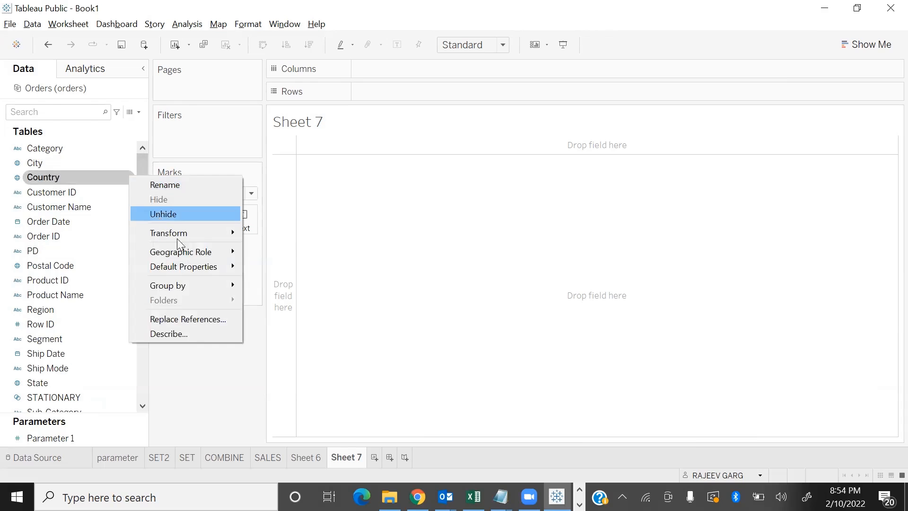
click(161, 215)
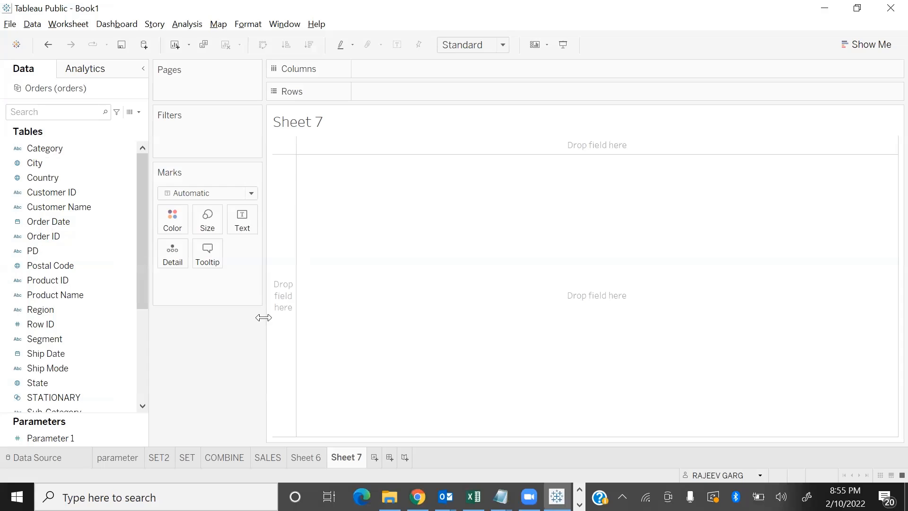
Rename the Order ID field as Order no
click(128, 237)
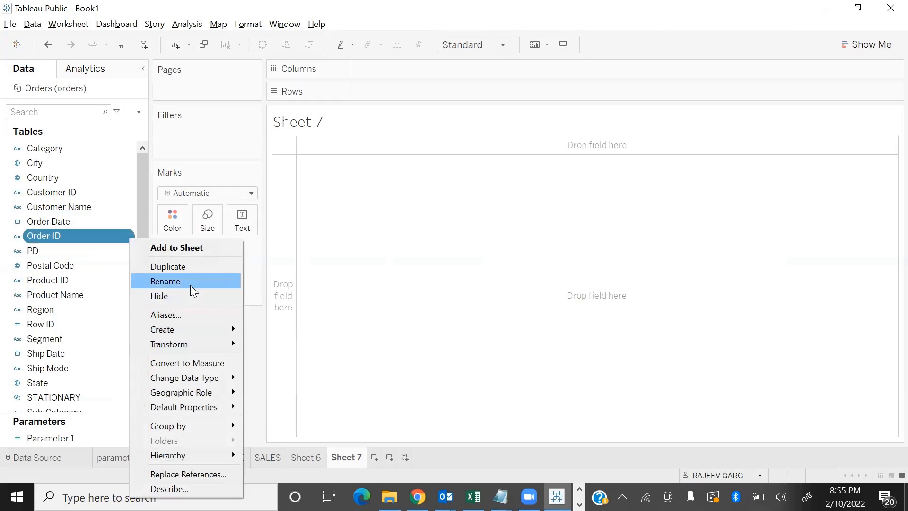
click(191, 283)
key(Right)
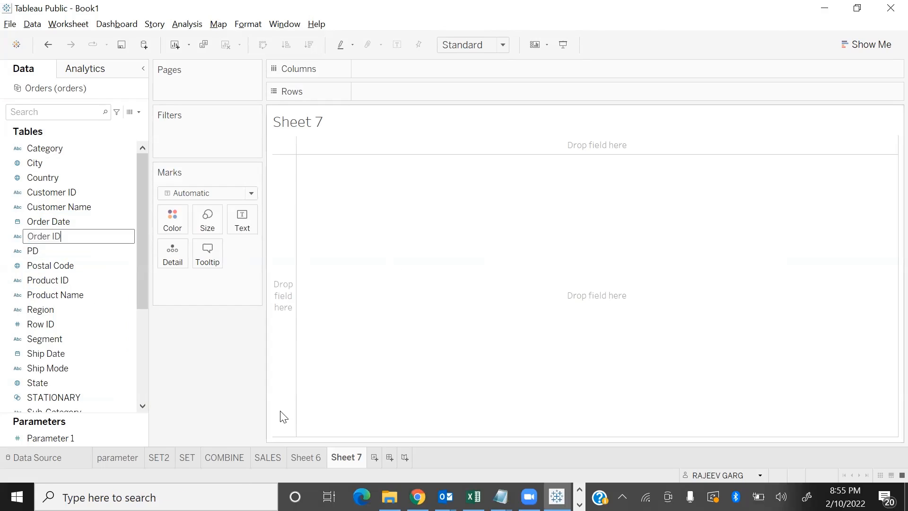
key(BackSpace)
key(BackSpace)
text(no)
key(Return)
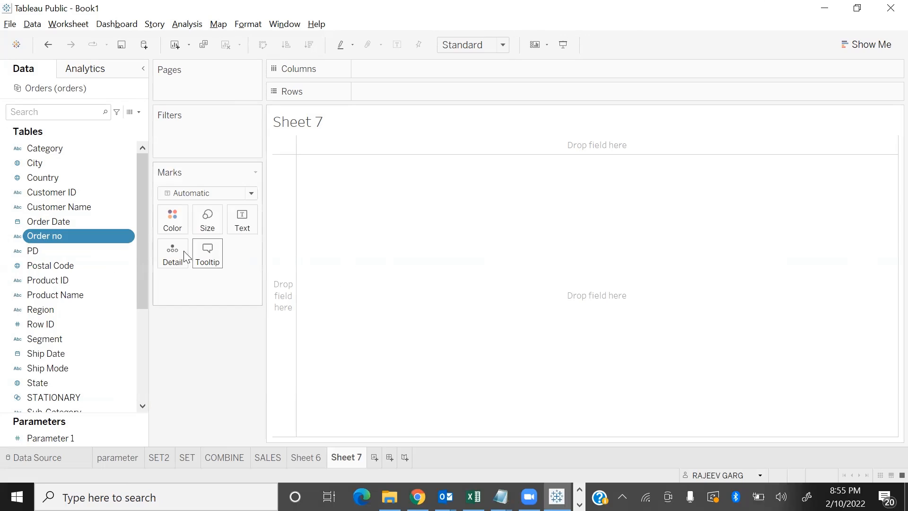
Reset the renamed Order no field to its original name, Order ID
click(126, 236)
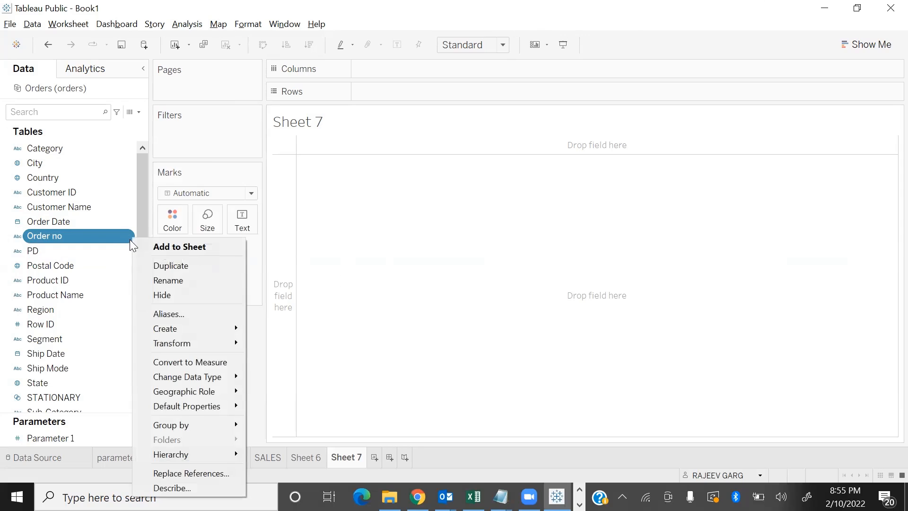
click(166, 280)
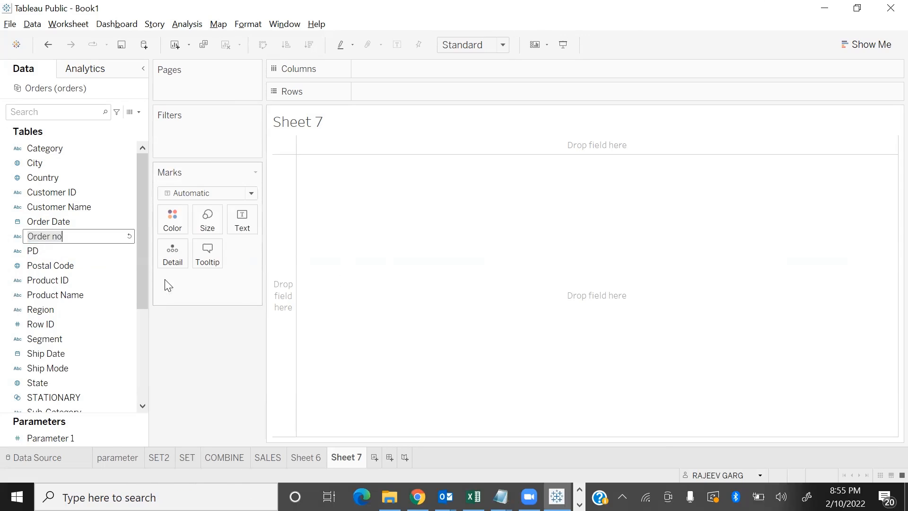
click(130, 237)
key(Return)
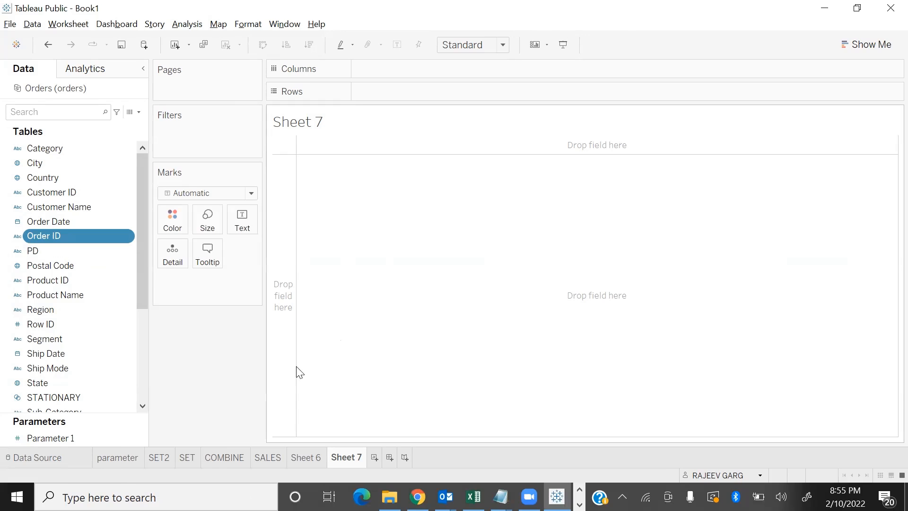
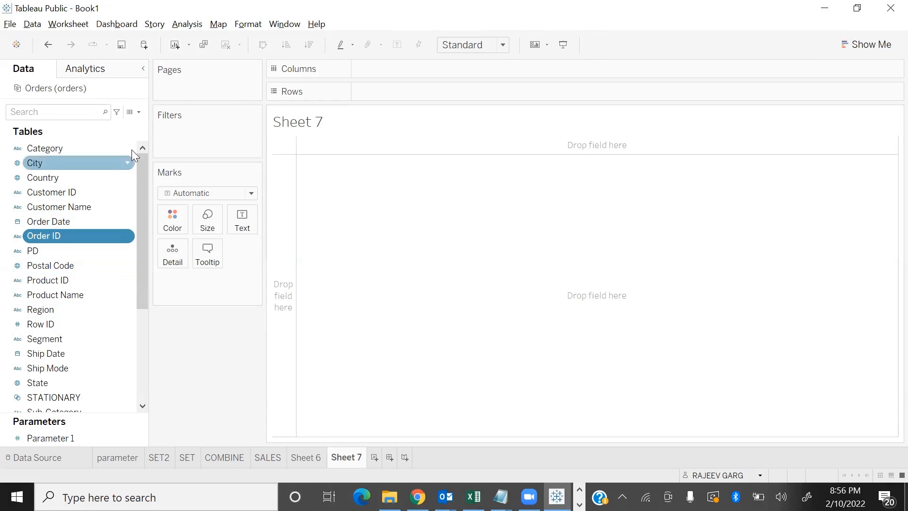
Group the data fields by folder instead of by data source table
scroll(127, 321, down, 4)
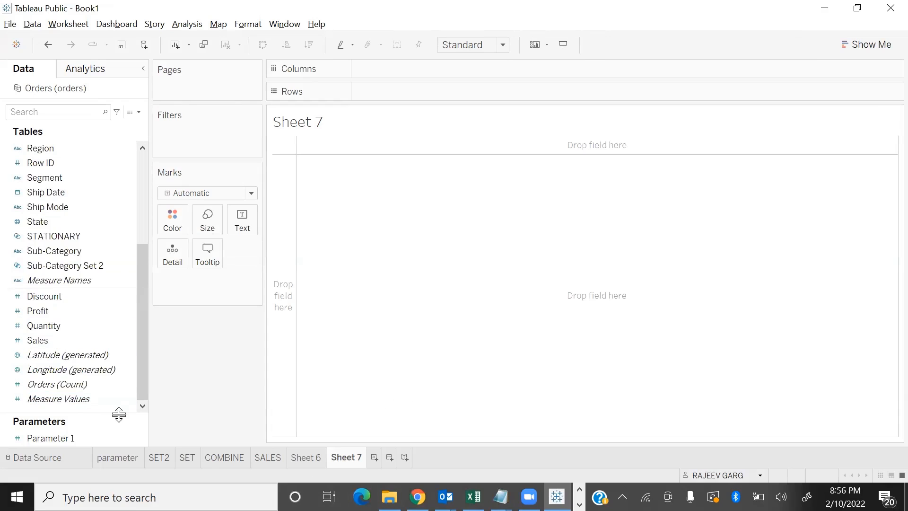
click(138, 112)
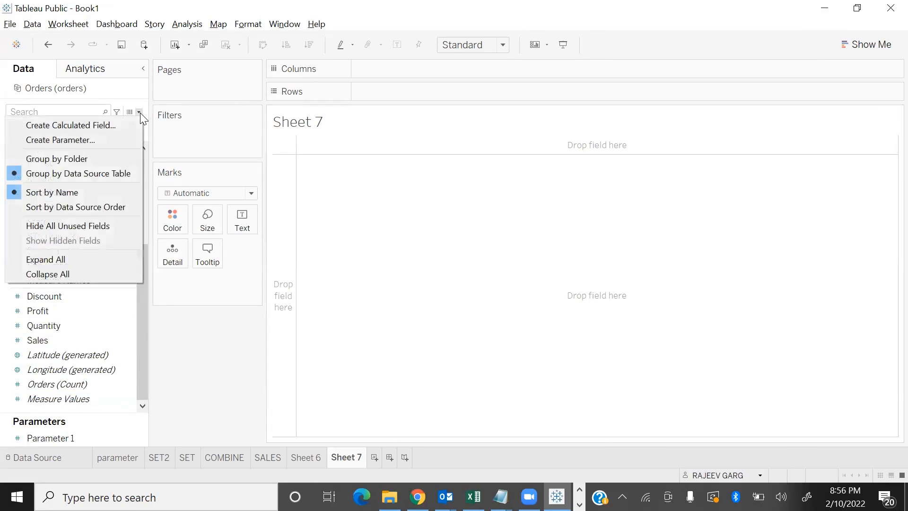
click(84, 157)
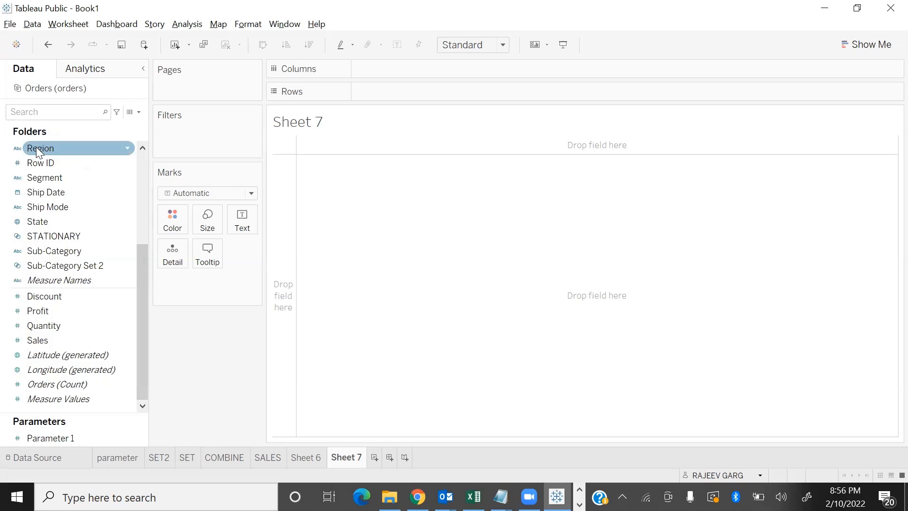
Create a folder named CUSTOMER for the data fields
right_click(129, 406)
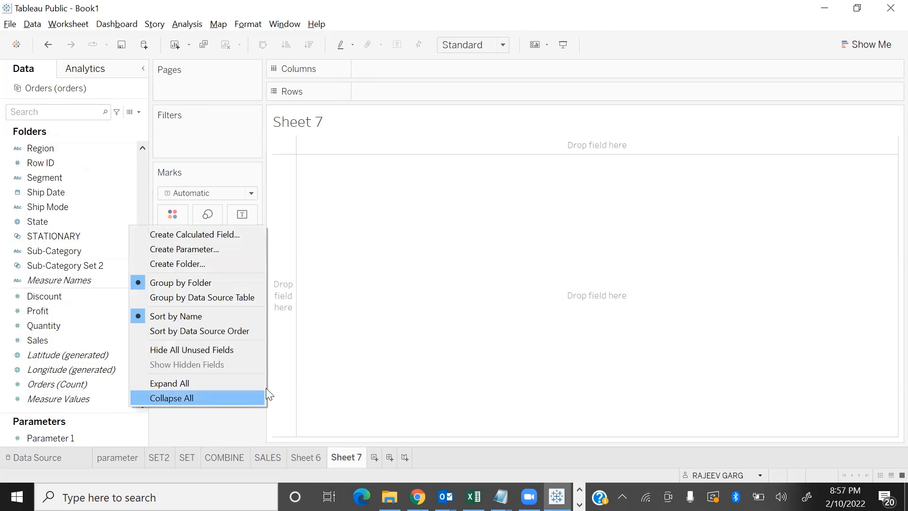
click(183, 264)
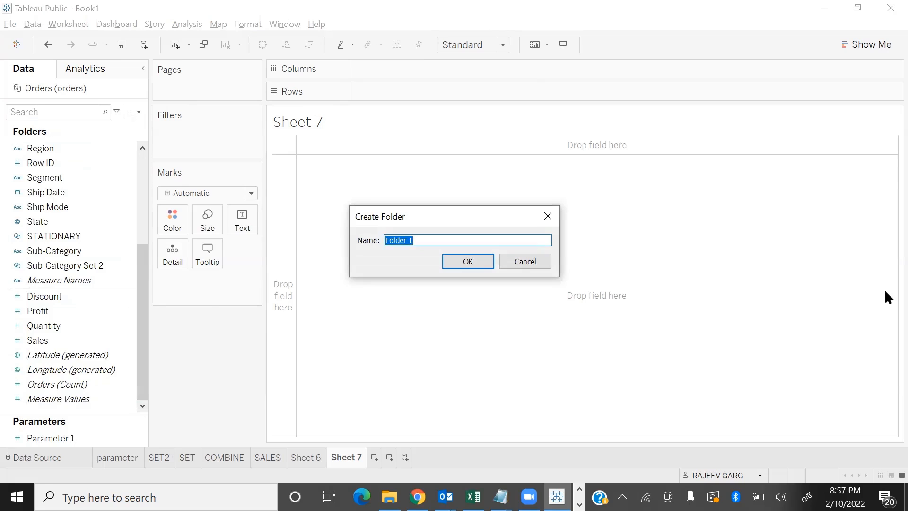
text(CUSTOMER)
key(Return)
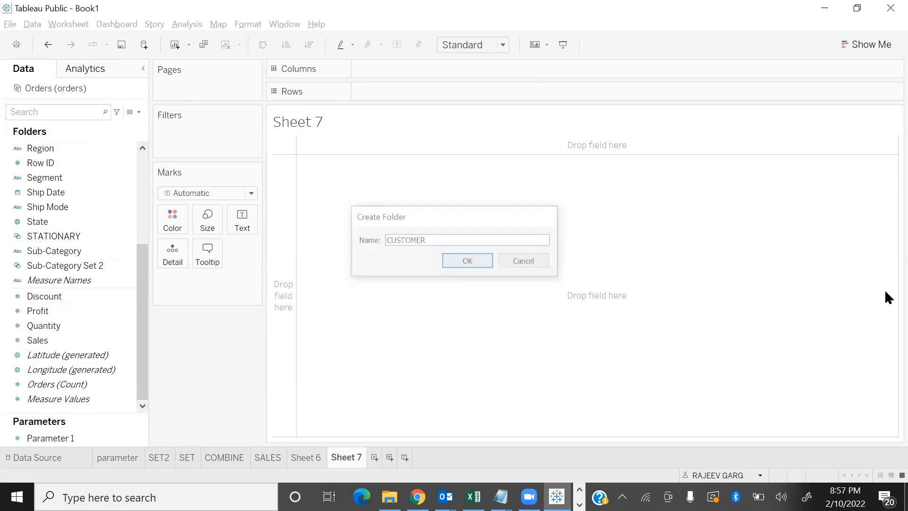
Move the City, Country, Customer ID, Customer Name and Postal Code fields into the CUSTOMER folder
scroll(141, 203, up, 4)
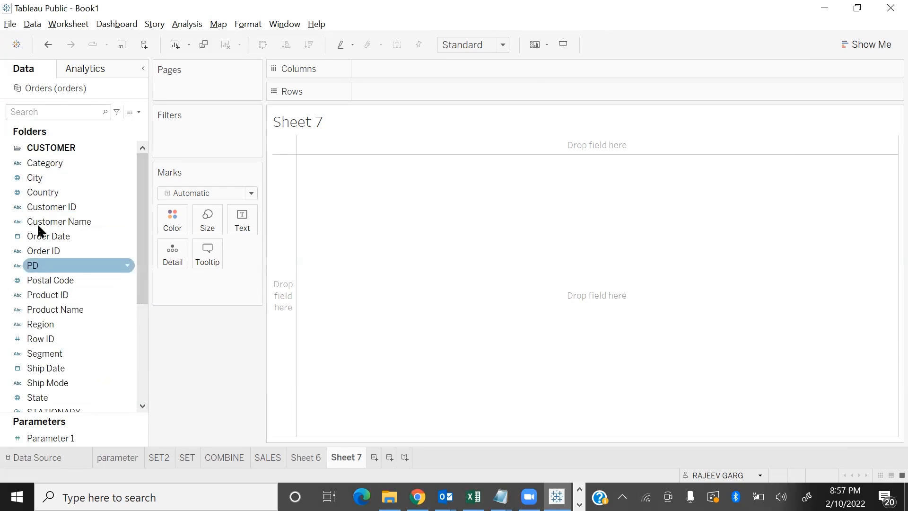
drag(37, 184, 55, 150)
drag(40, 207, 61, 182)
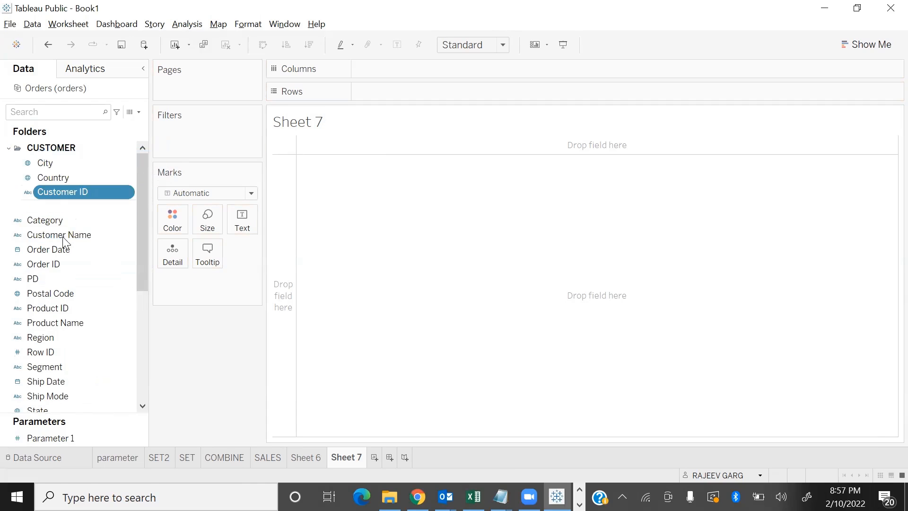
drag(63, 234, 92, 156)
drag(53, 297, 53, 188)
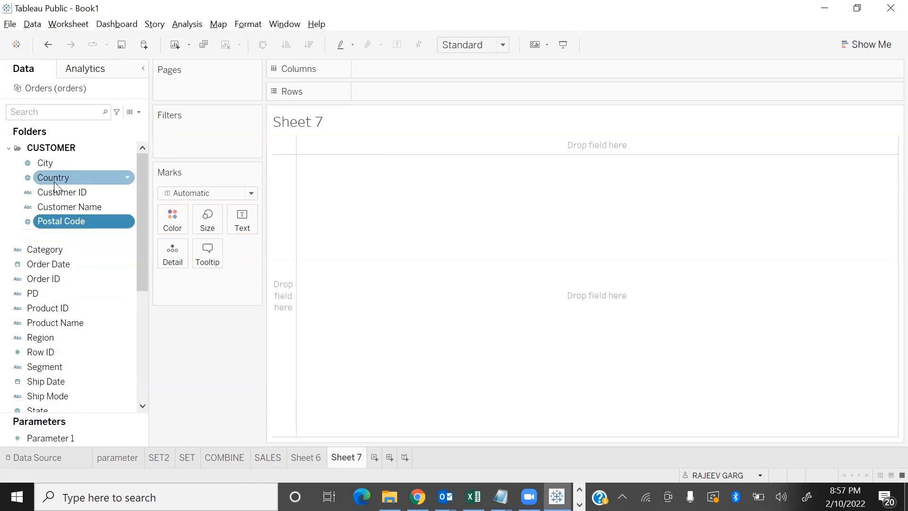
Collapse the CUSTOMER folder and expand it again to view the fields inside
click(8, 148)
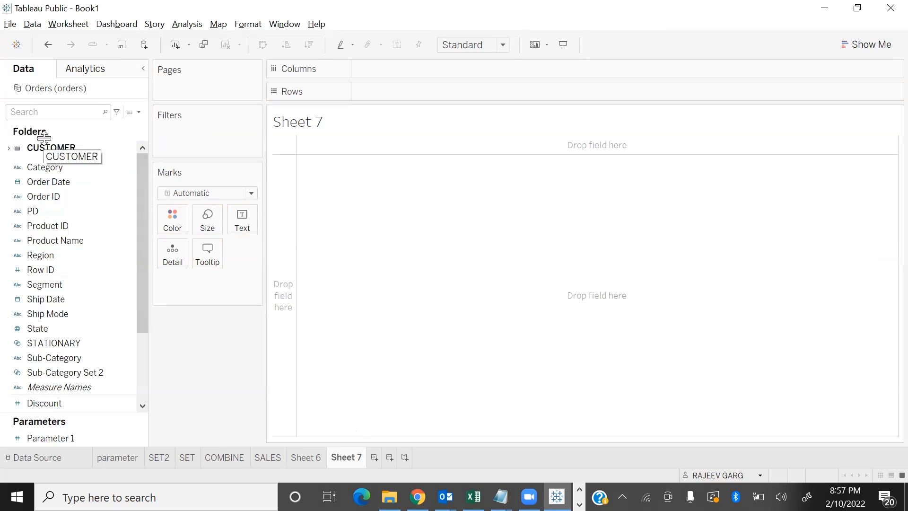
click(107, 164)
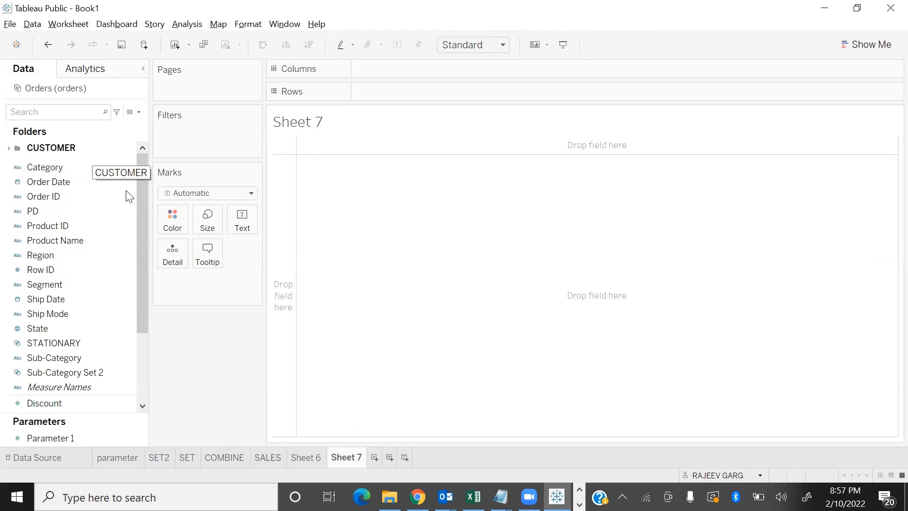
click(9, 148)
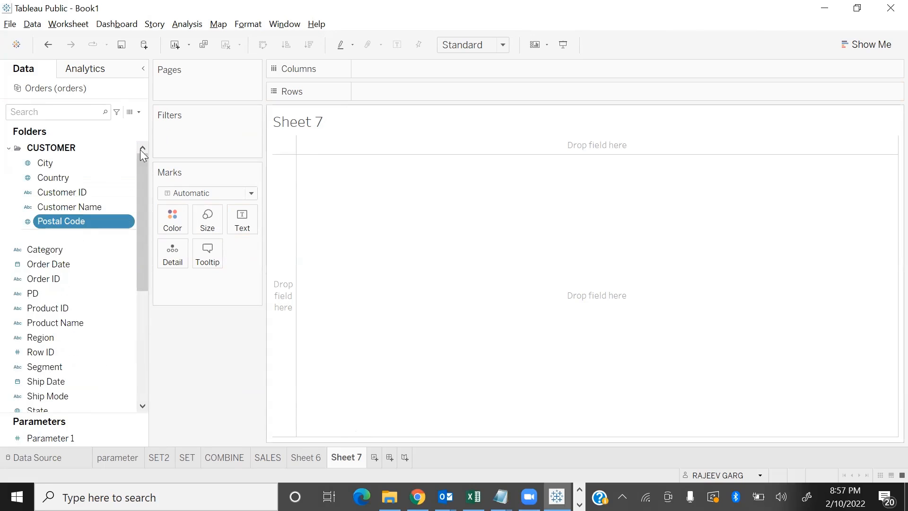
click(14, 148)
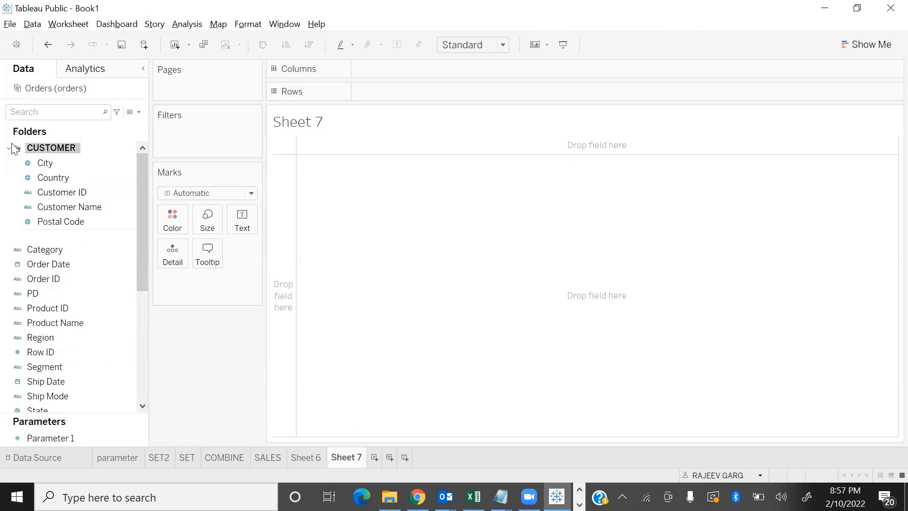
Collapse the CUSTOMER folder and remove it from the data fields
click(8, 148)
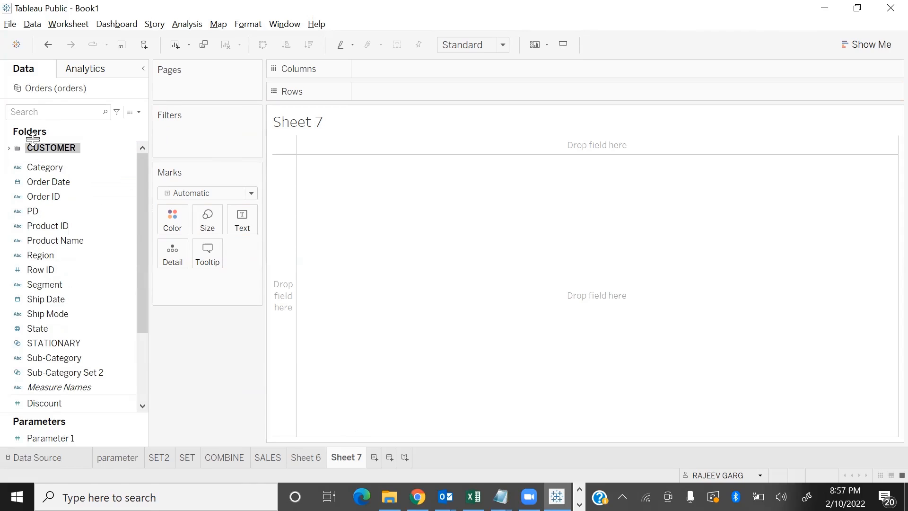
right_click(55, 150)
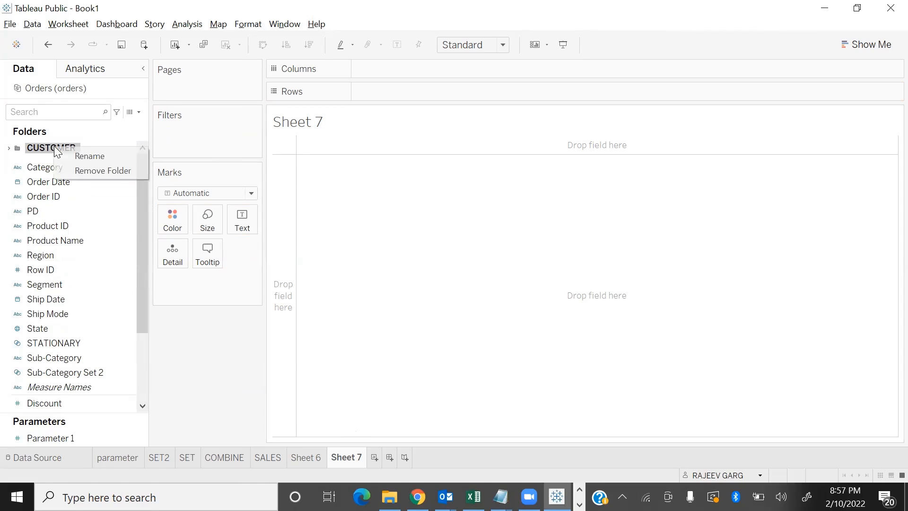
click(91, 171)
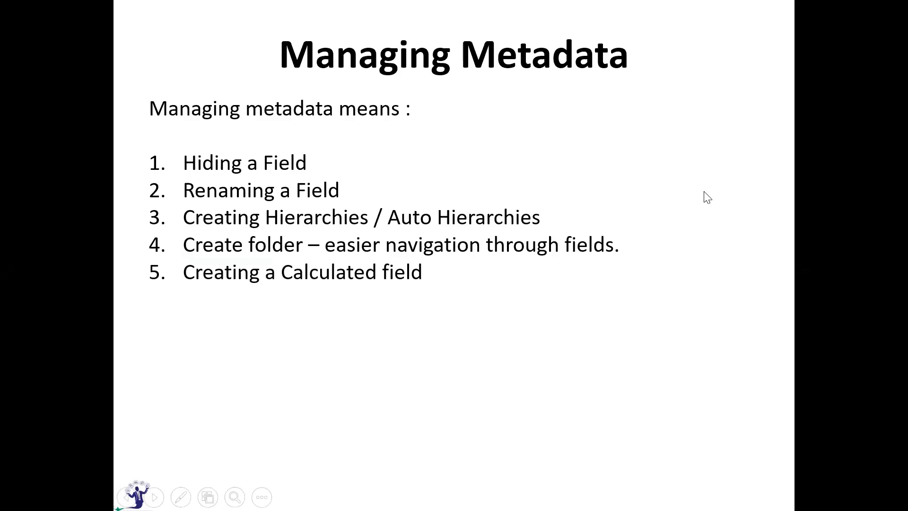
Switch from the slides to Tableau and build a Fit Height text table of Sales by Sub-Category
key(alt+Tab)
scroll(92, 367, down, 3)
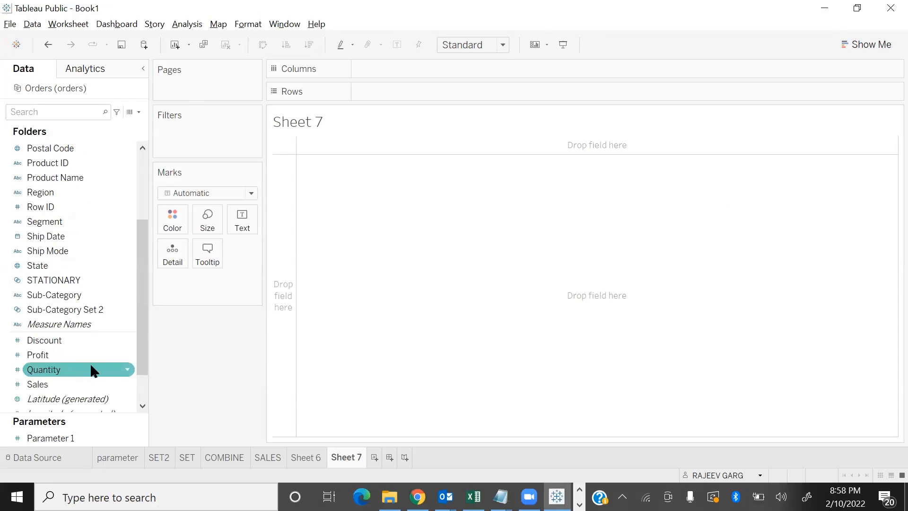
scroll(57, 291, down, 1)
scroll(90, 246, up, 4)
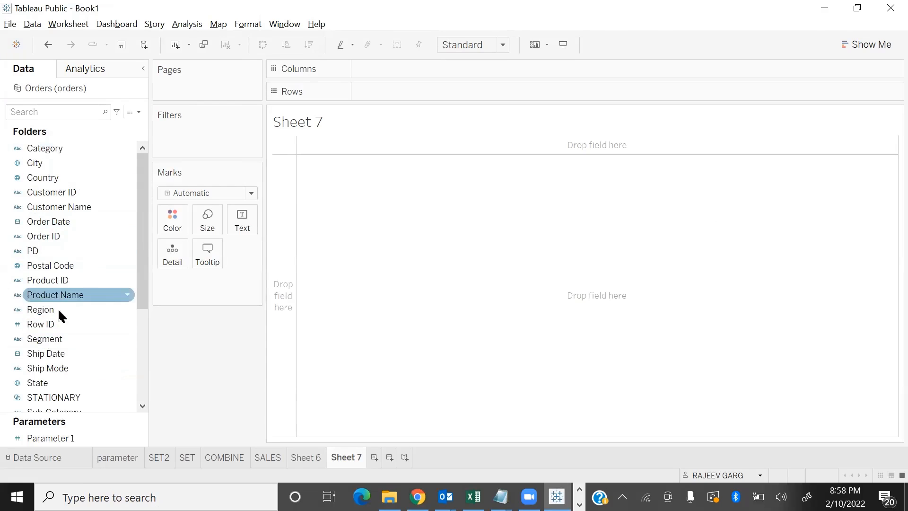
scroll(58, 308, down, 4)
click(72, 252)
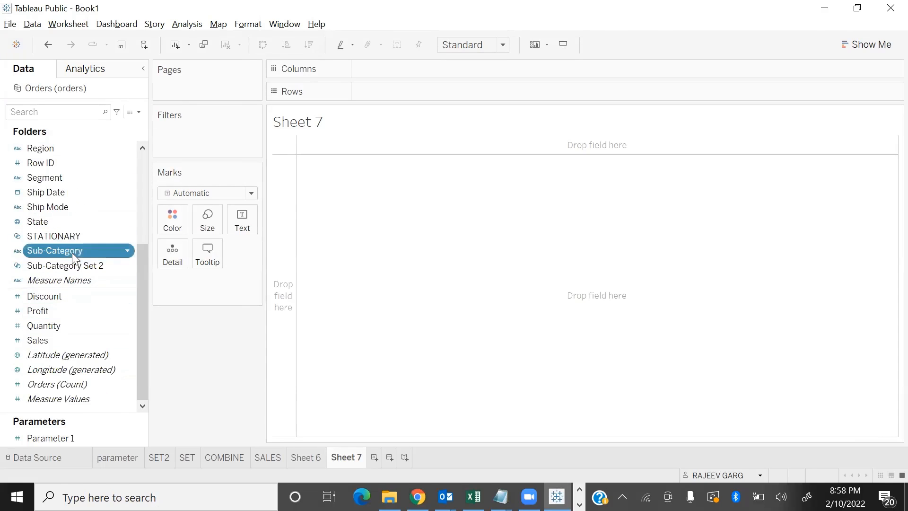
double_click(72, 253)
double_click(42, 339)
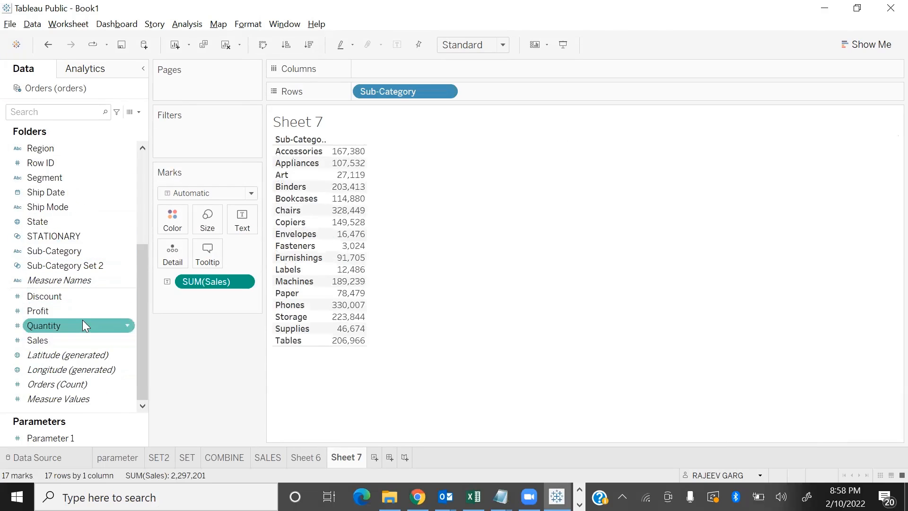
click(463, 44)
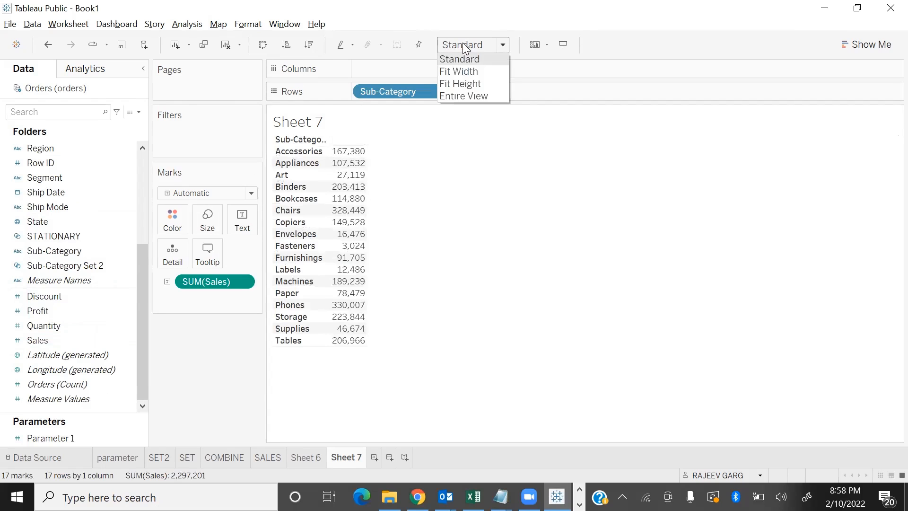
click(467, 84)
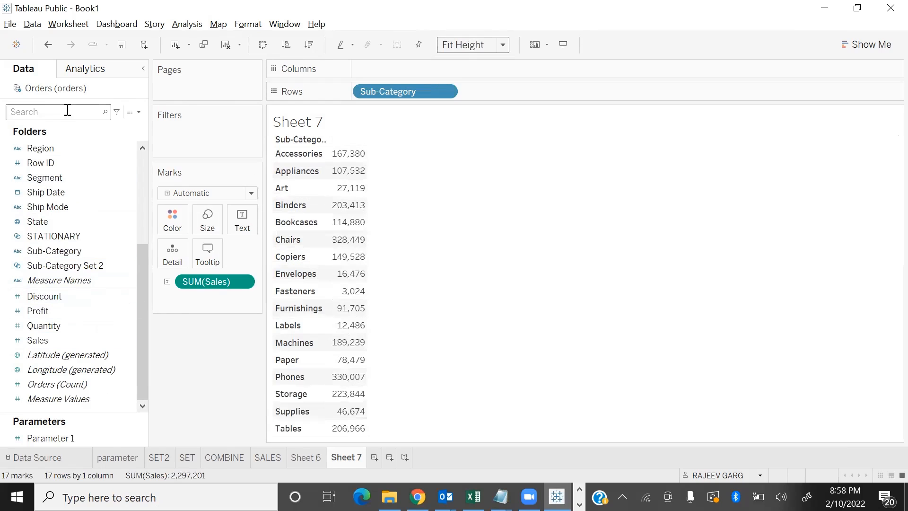
Add Profit to the Sub-Category table and widen its value and Sub-Category columns
double_click(67, 312)
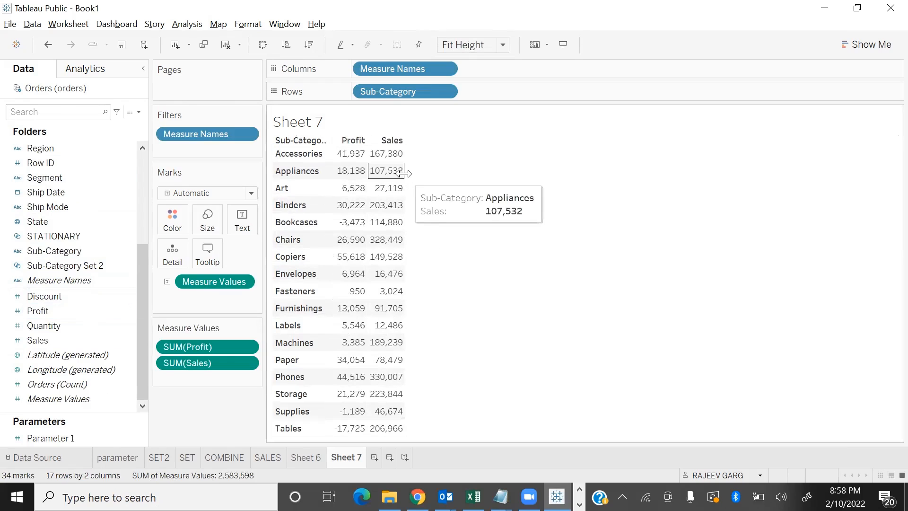
drag(426, 172, 432, 174)
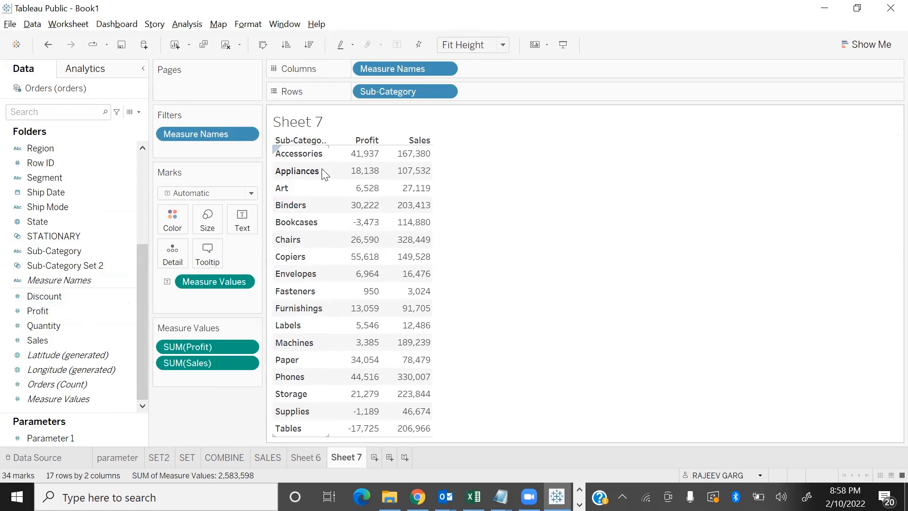
drag(339, 173, 369, 174)
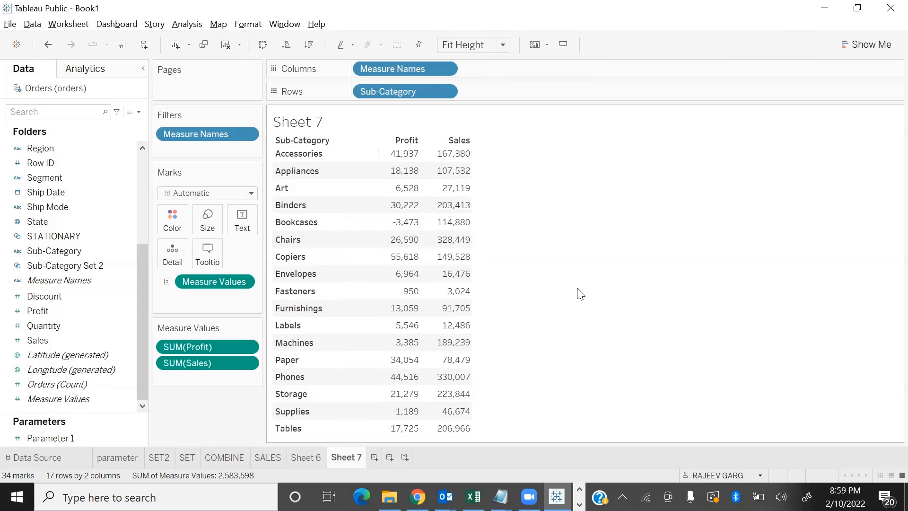
Start a new calculated field named COST, ready for its formula
click(138, 113)
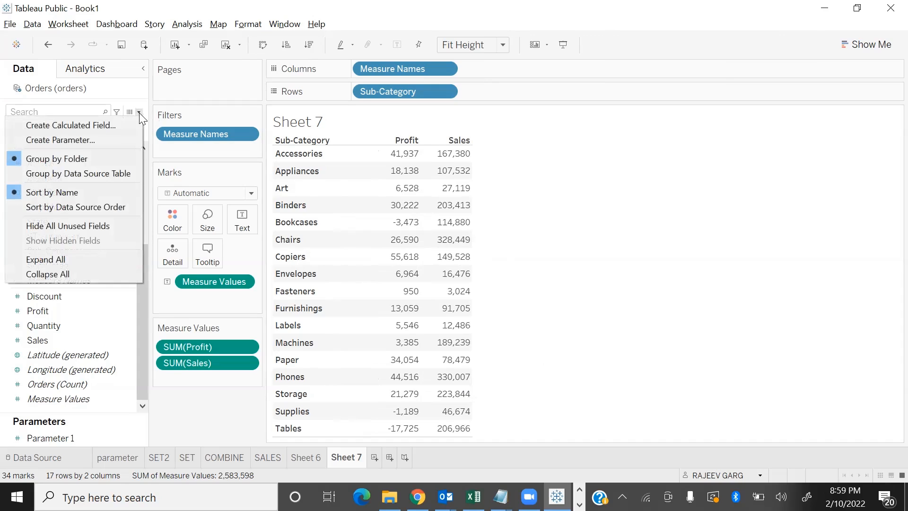
click(111, 126)
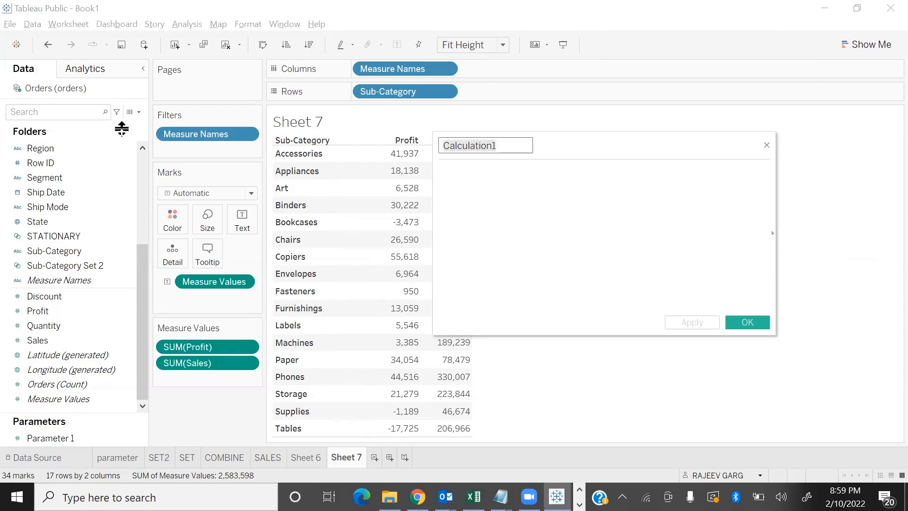
text(COST)
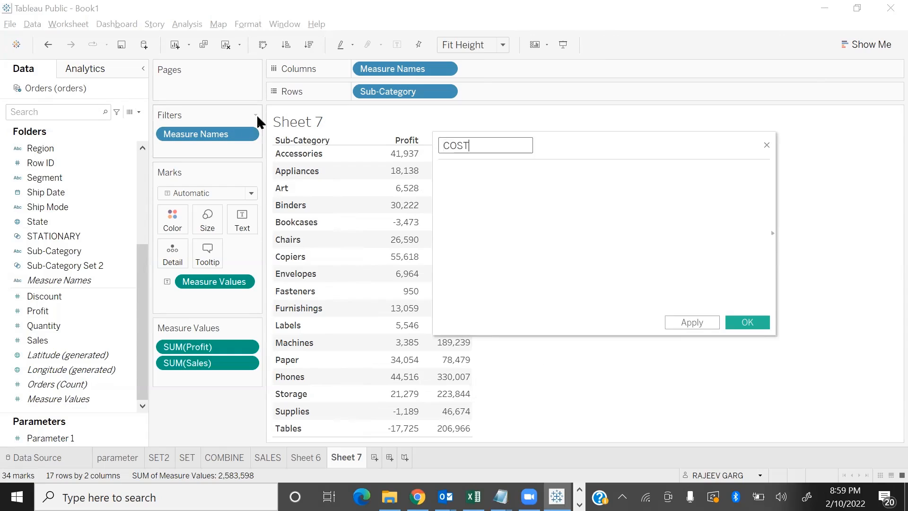
click(442, 171)
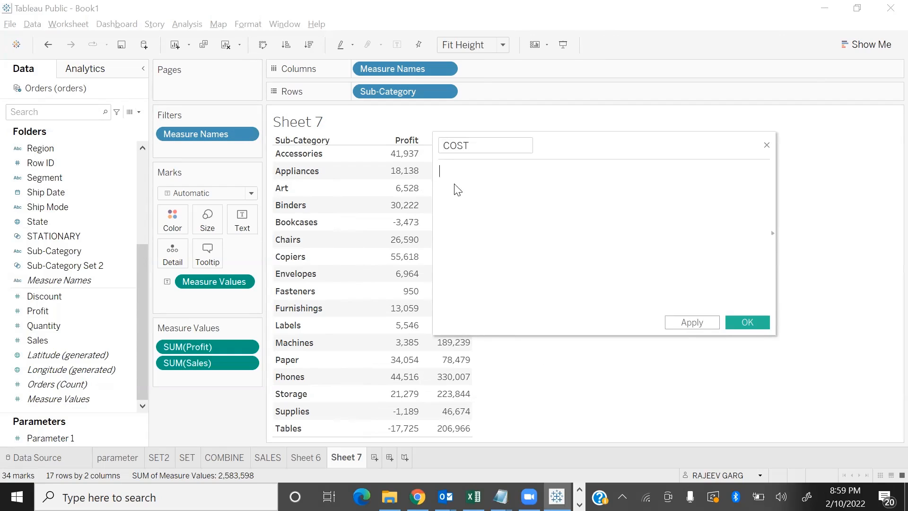
Try SALES-PROFIT as the formula of the COST calculated field, and clear it
text(SALES-PROFIRT)
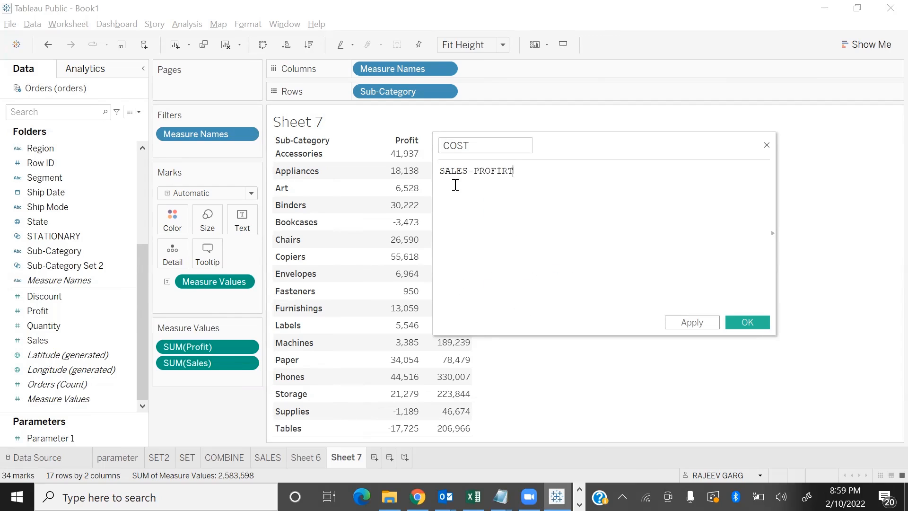
key(BackSpace)
key(BackSpace)
text(IT)
click(541, 252)
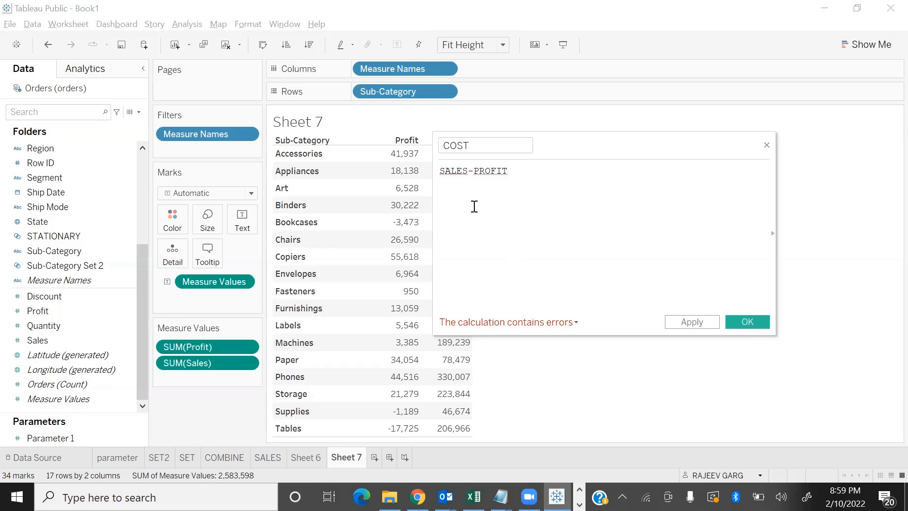
drag(531, 169, 108, 149)
key(BackSpace)
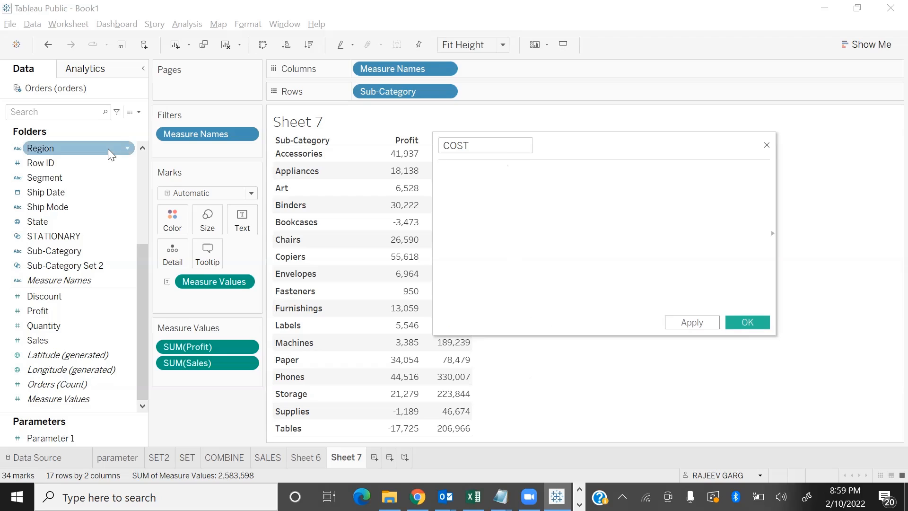
Enter SUM([Sales]) as the first term of the COST formula
text(SUM)
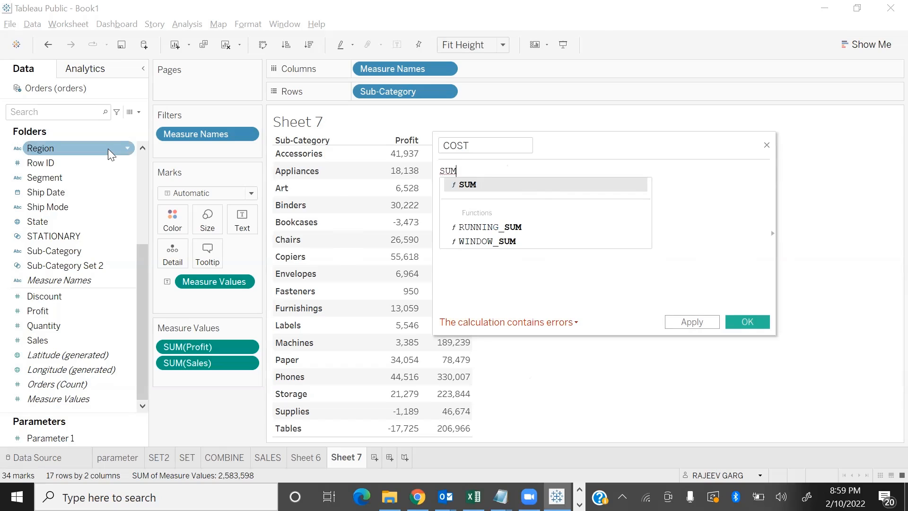
key(Down)
key(Up)
key(Up)
key(Up)
key(Up)
key(Up)
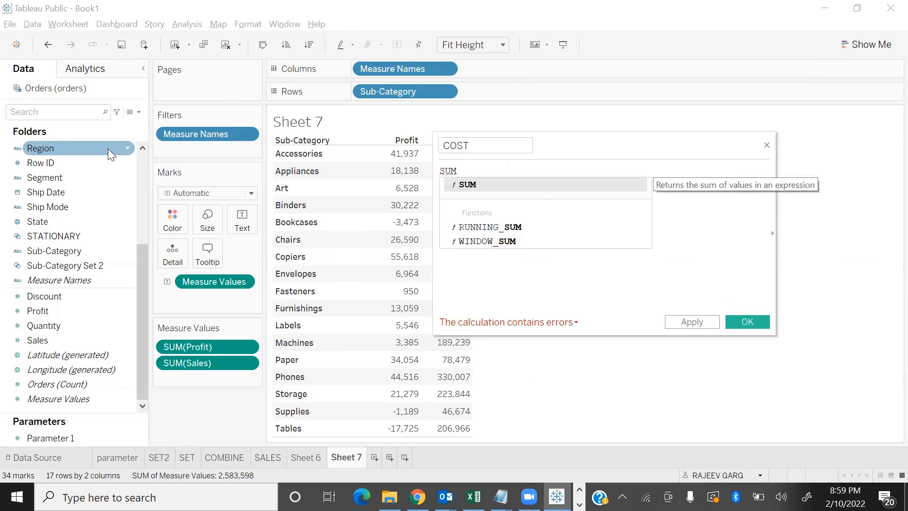
key(Up)
key(Up)
key(Return)
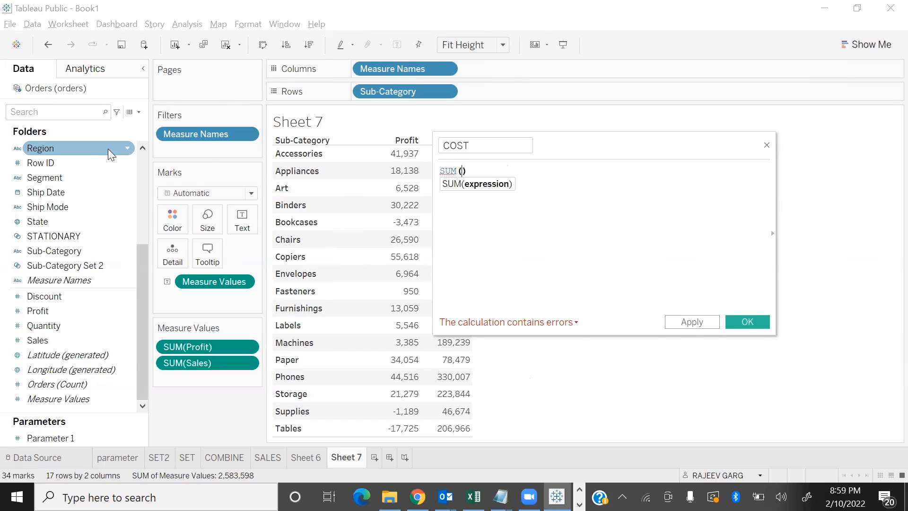
text(SAL)
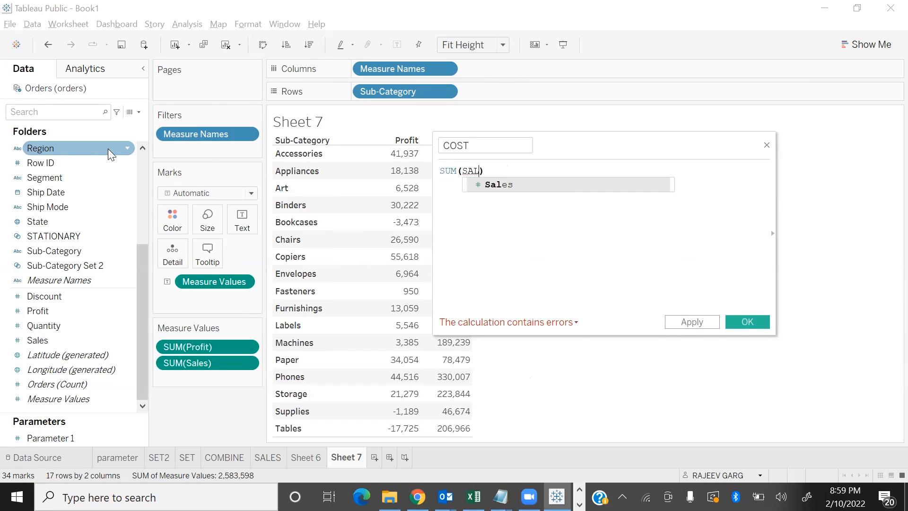
key(Return)
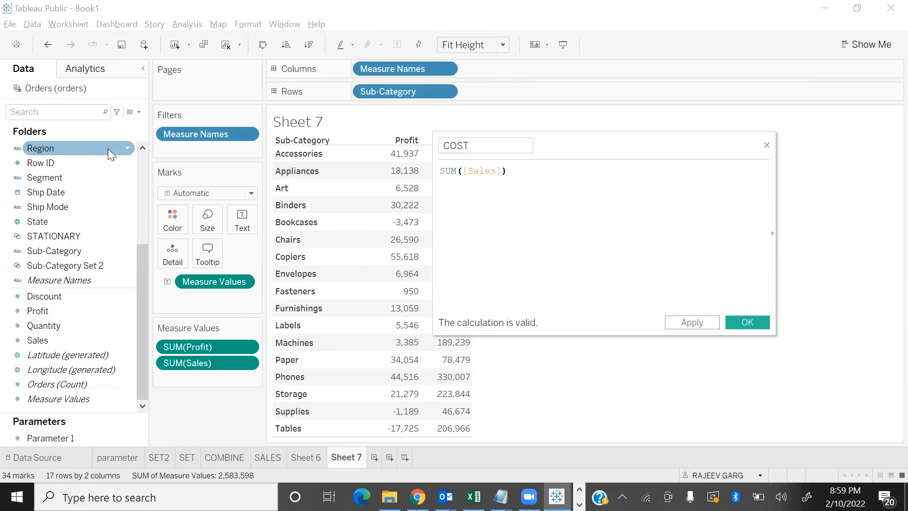
Subtract SUM([Profit]) in the COST formula and save the calculated field
text(-)
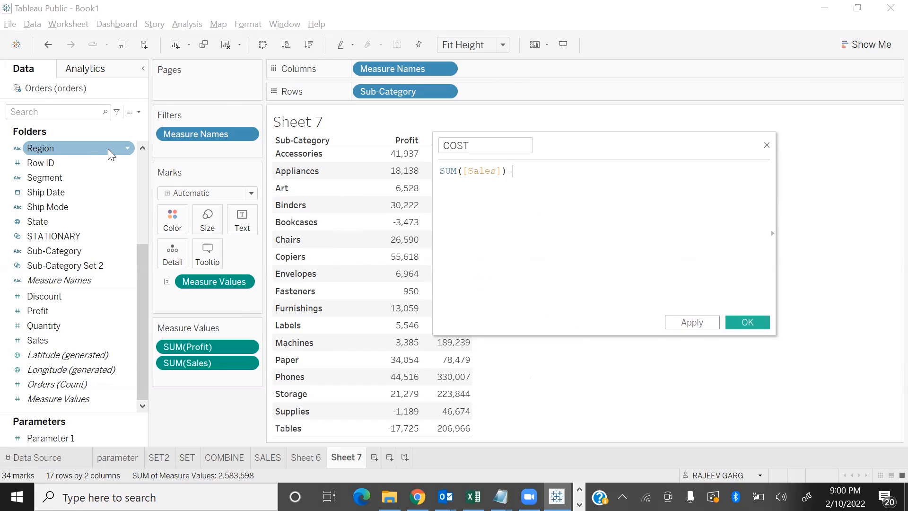
text(SUM()
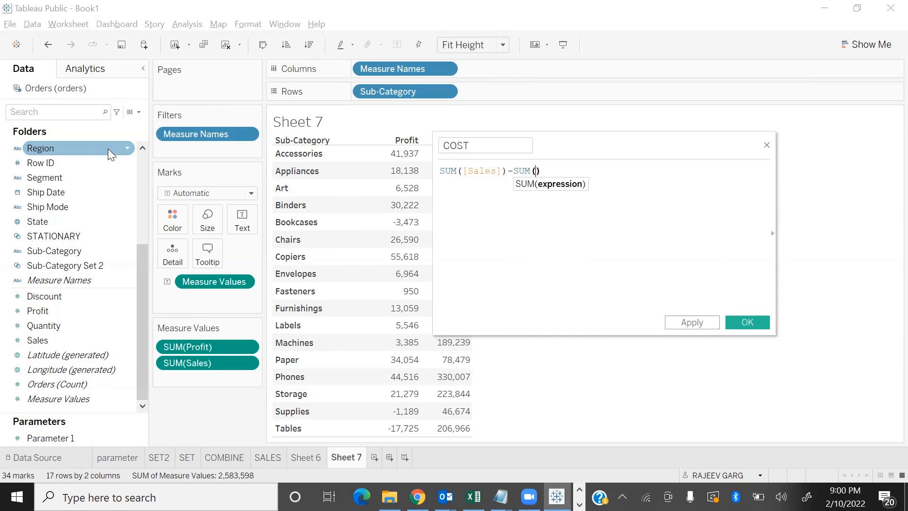
text(PR)
key(Down)
key(Down)
key(Down)
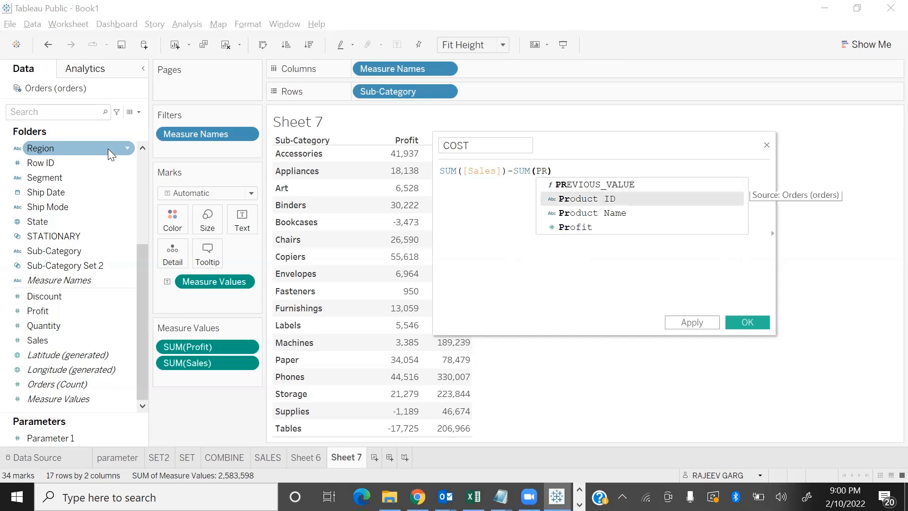
key(Return)
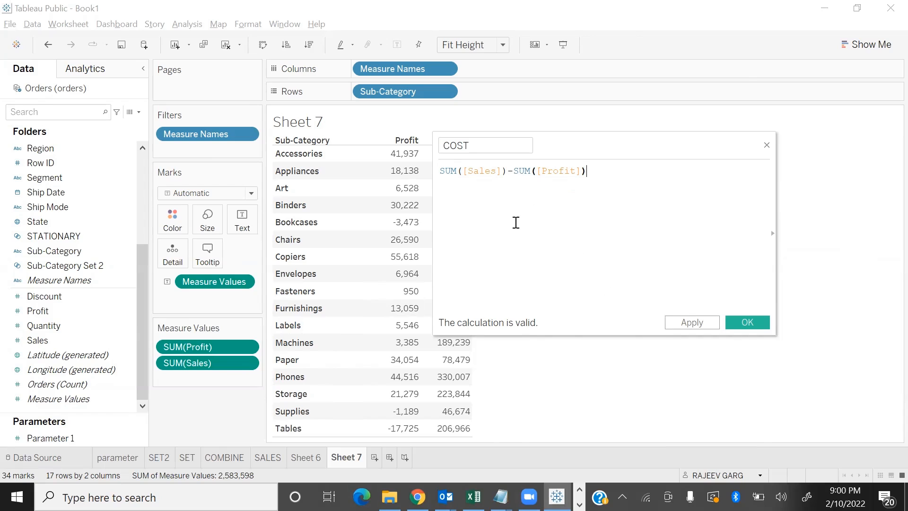
click(749, 328)
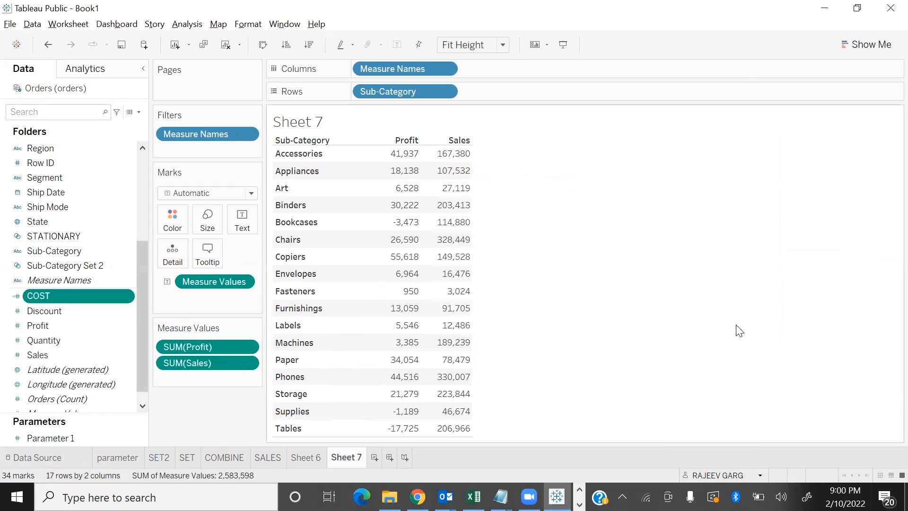
click(858, 8)
drag(517, 20, 681, 22)
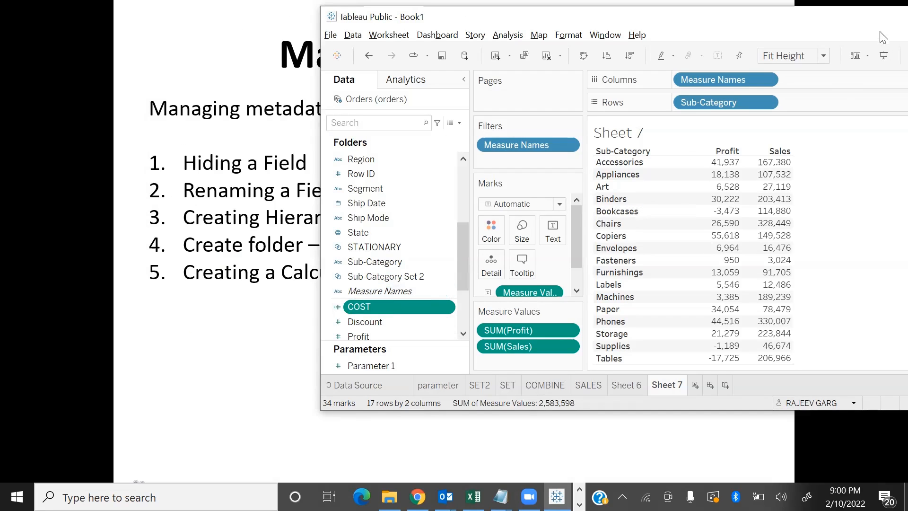
double_click(845, 27)
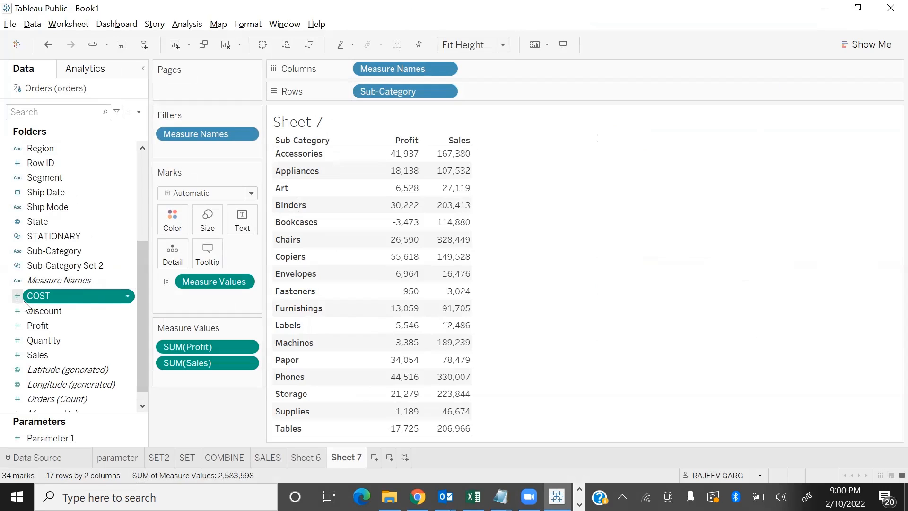
Add the COST calculated field to the Sub-Category table
double_click(43, 297)
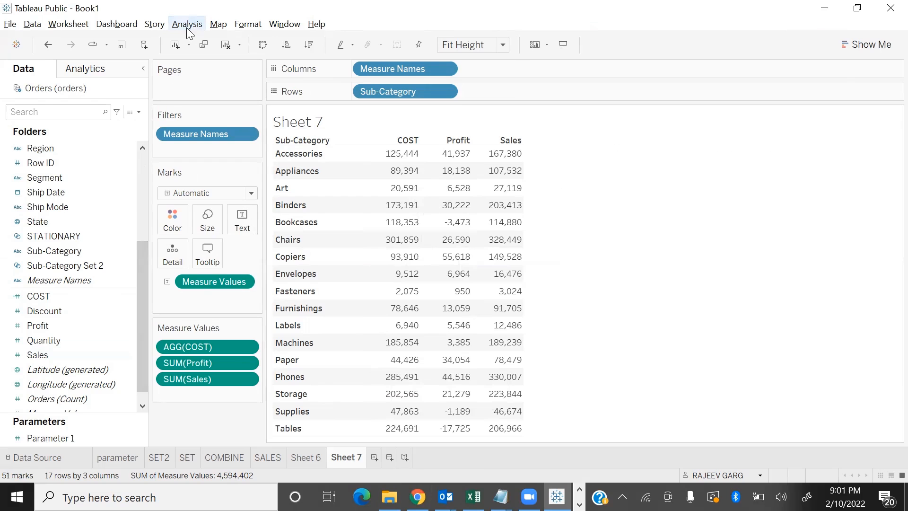
Start a new calculated field named TRANSACTION COUNT, ready for its formula
scroll(103, 415, down, 1)
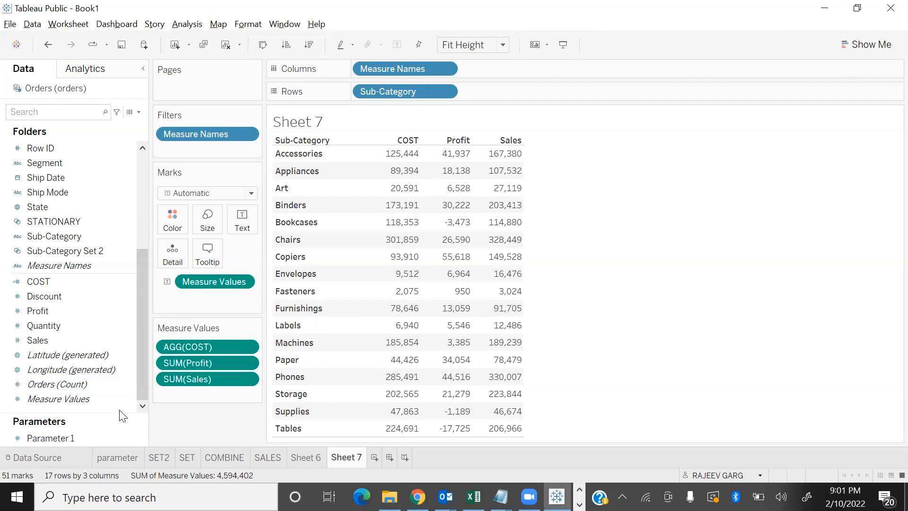
right_click(121, 412)
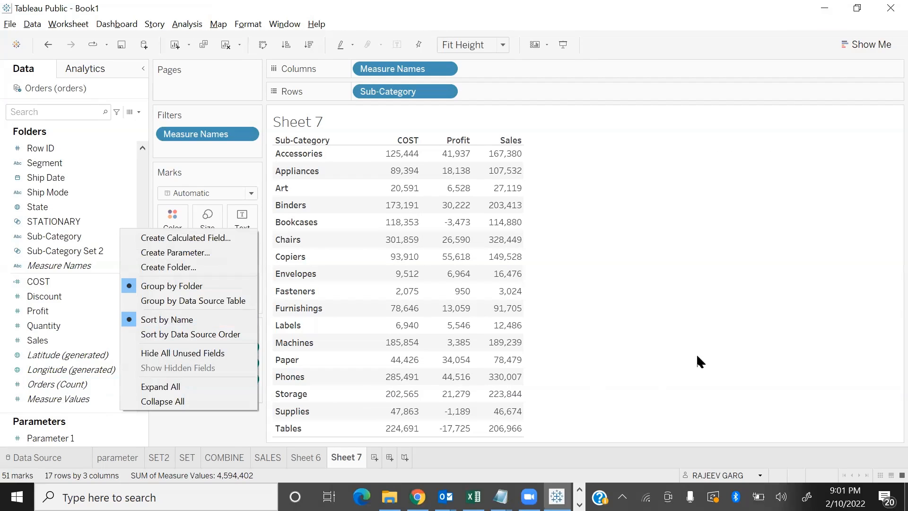
click(612, 376)
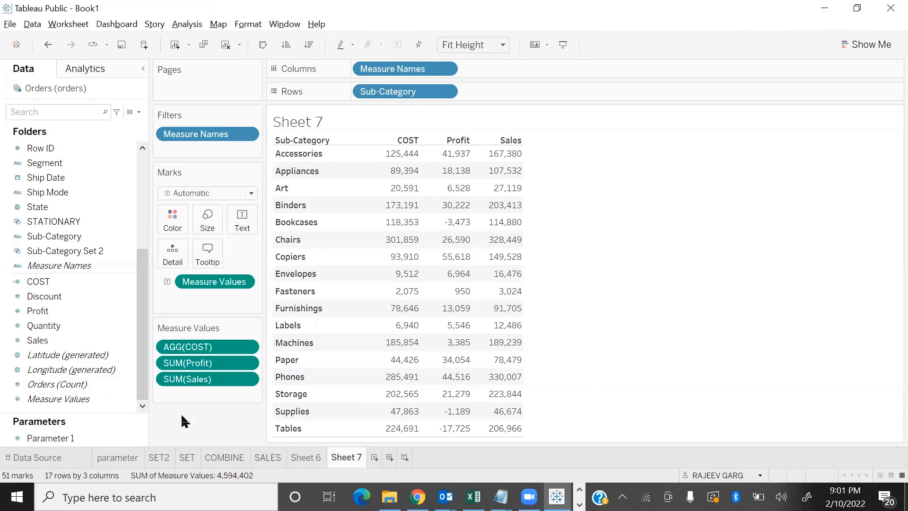
right_click(121, 413)
click(190, 236)
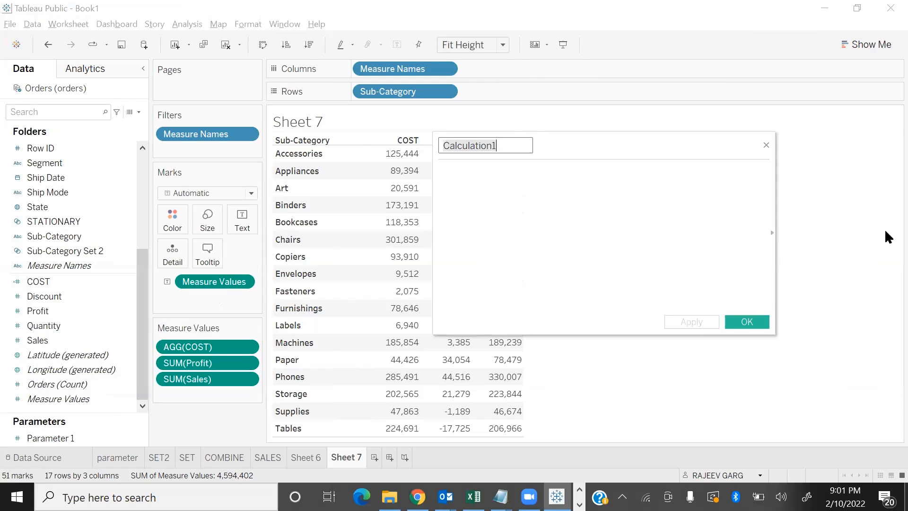
text(NO)
key(BackSpace)
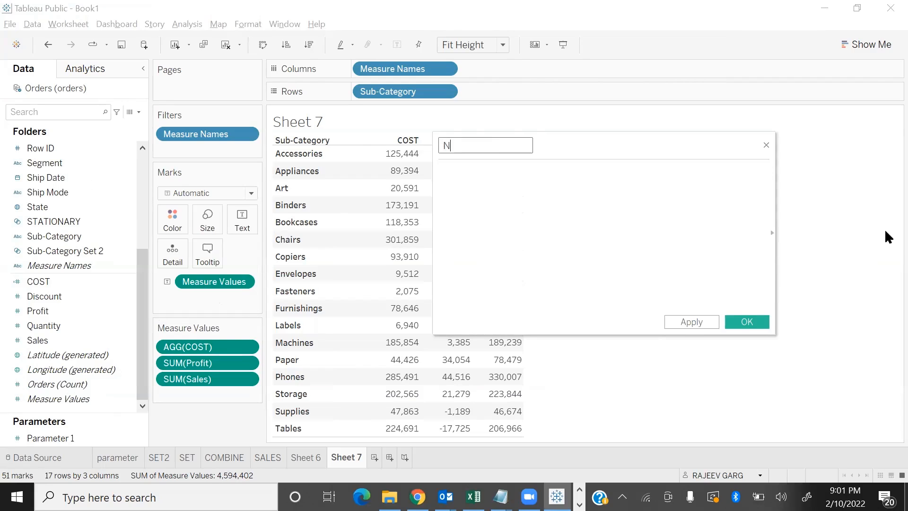
text(o)
key(BackSpace)
key(BackSpace)
text(fro)
key(BackSpace)
key(BackSpace)
key(BackSpace)
text(TRANSACTION COUNT)
click(554, 186)
click(519, 147)
key(Home)
click(556, 187)
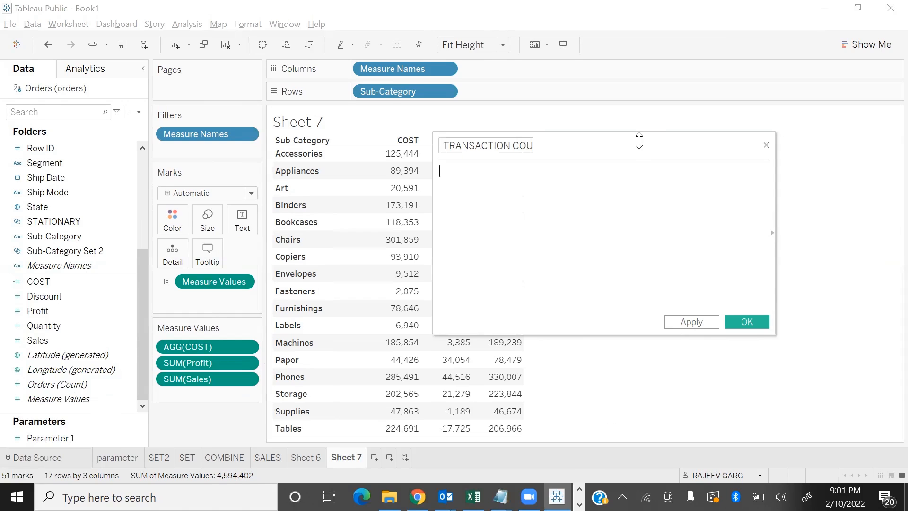
Look up COUNT in the calculation editor's function list and insert it into the TRANSACTION COUNT formula
drag(632, 146, 541, 138)
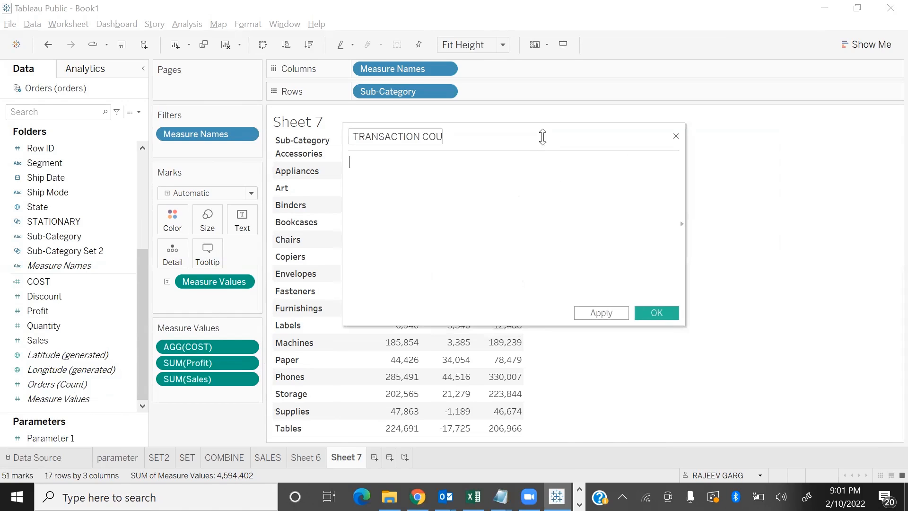
click(681, 224)
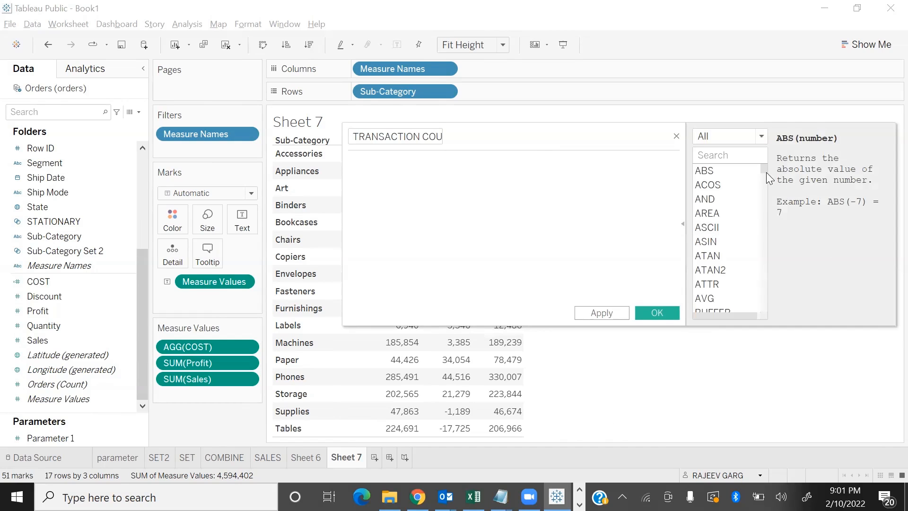
mouse_move(766, 169)
mouse_down()
mouse_move(750, 239)
mouse_move(756, 324)
mouse_move(770, 174)
mouse_up()
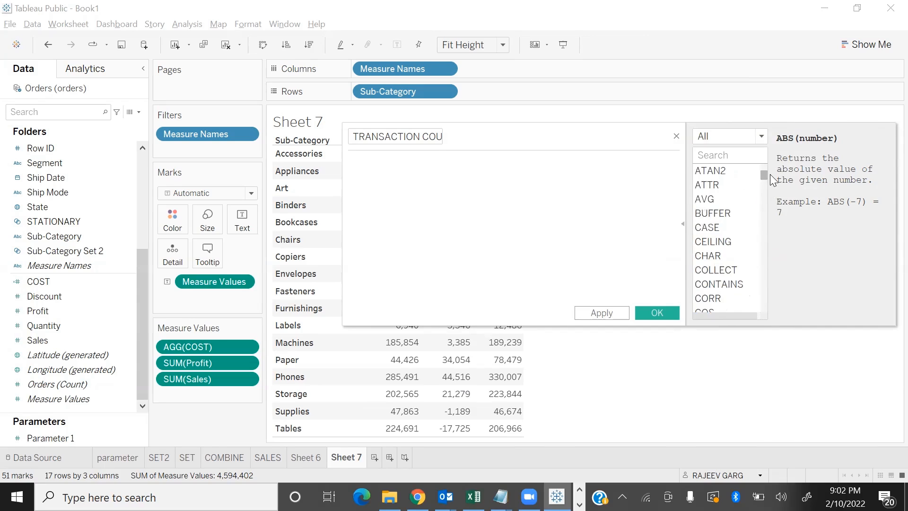
scroll(741, 282, down, 1)
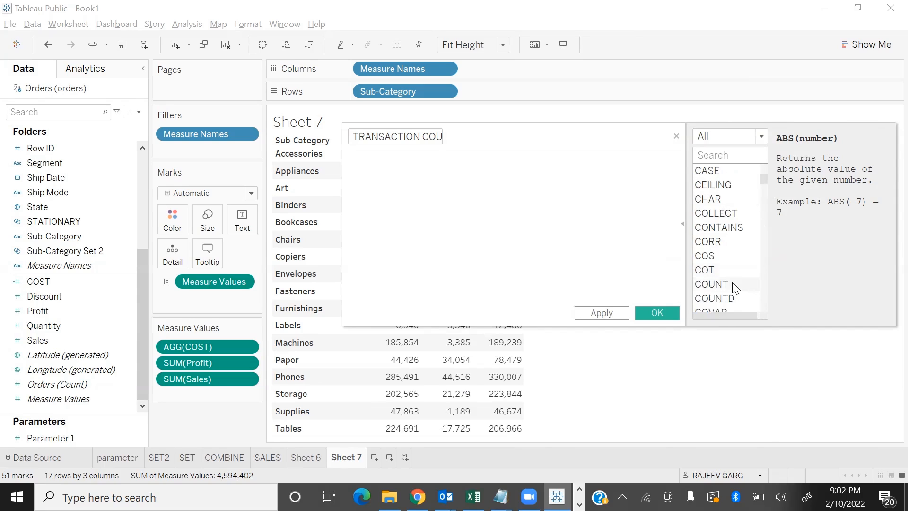
click(724, 284)
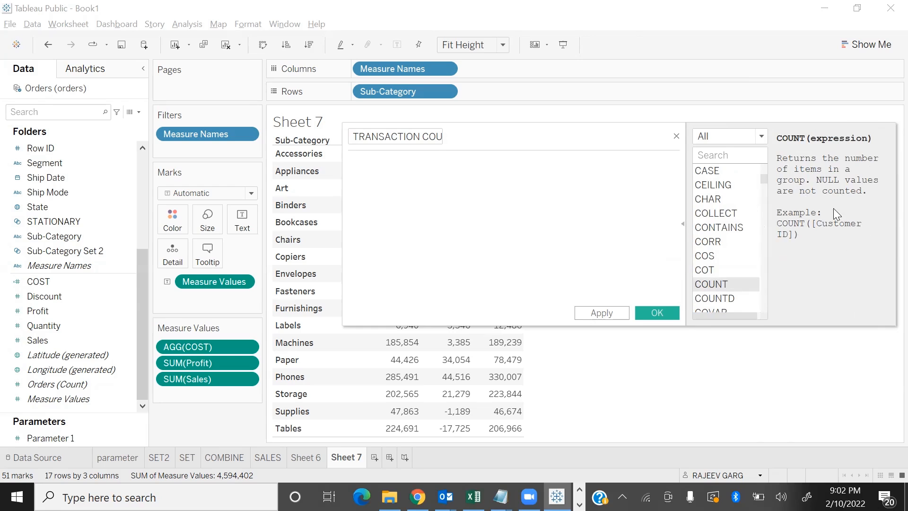
double_click(712, 284)
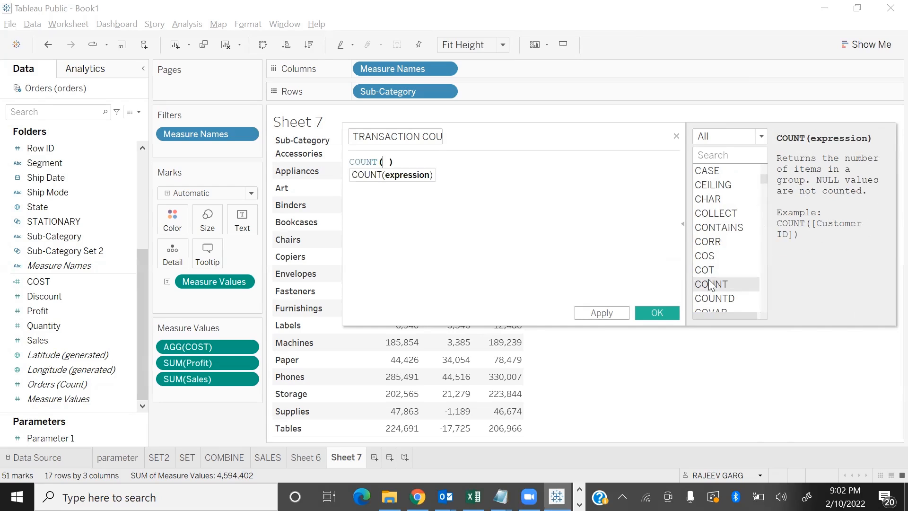
Complete the formula as COUNT([Sales]), save it, and add TRANSACTION COUNT to the Sub-Category table
click(684, 223)
click(382, 161)
text(SS)
key(BackSpace)
key(BackSpace)
text([Sa)
key(Return)
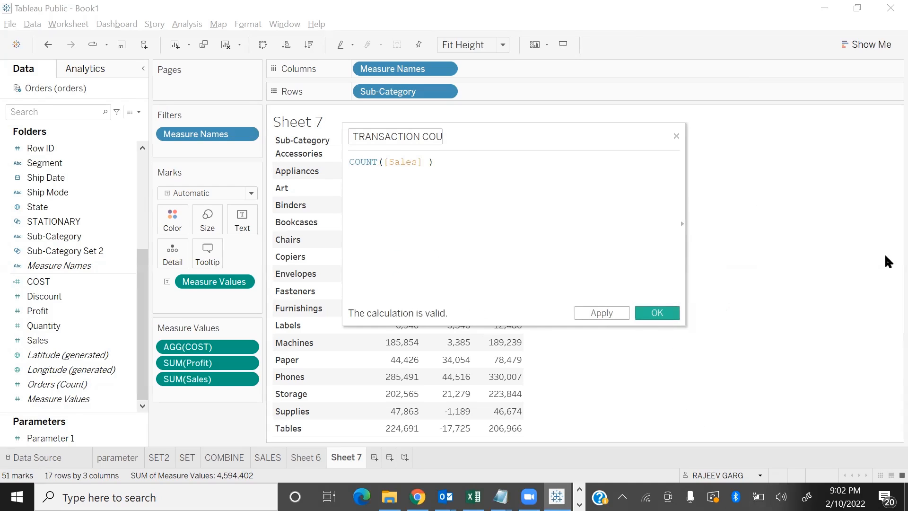
click(657, 313)
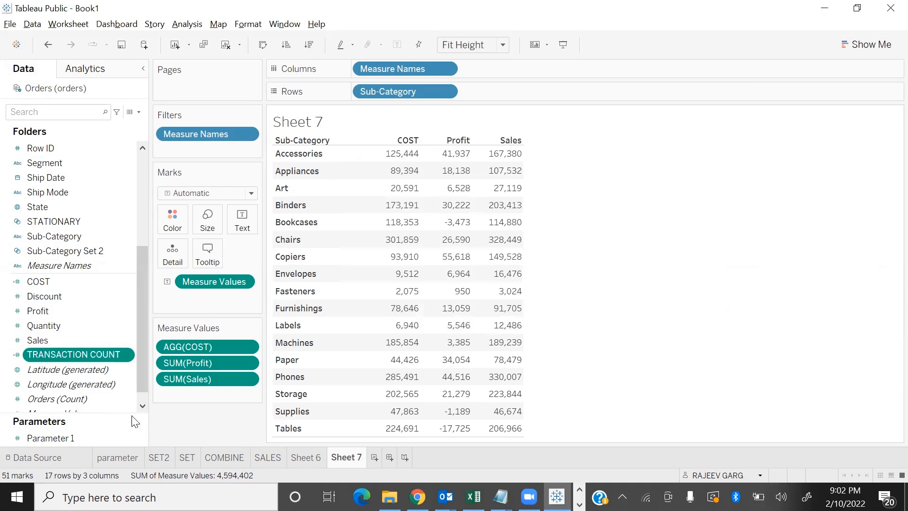
double_click(56, 352)
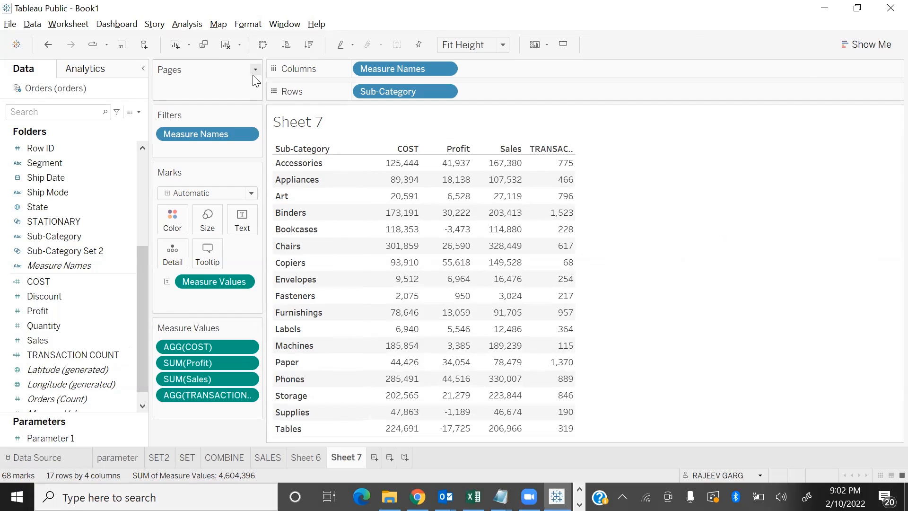
Start another new calculated field and name it AVGSAL
click(187, 26)
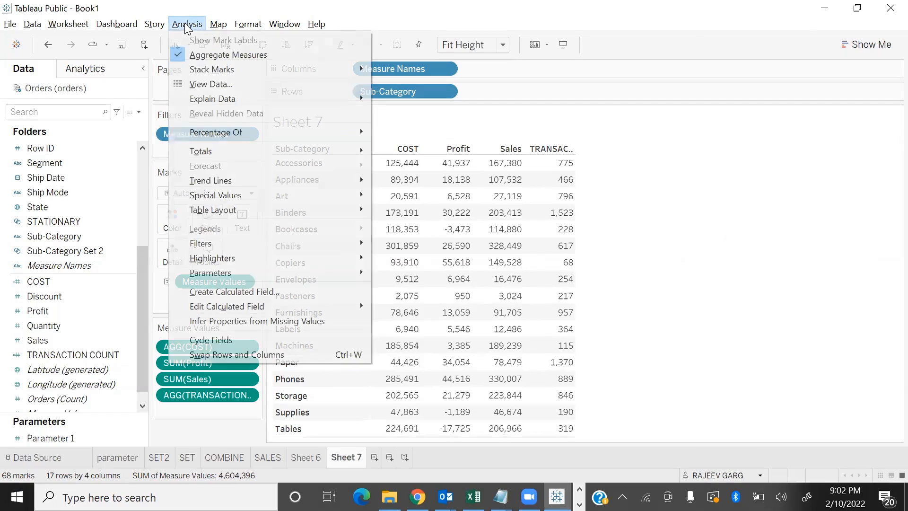
click(230, 290)
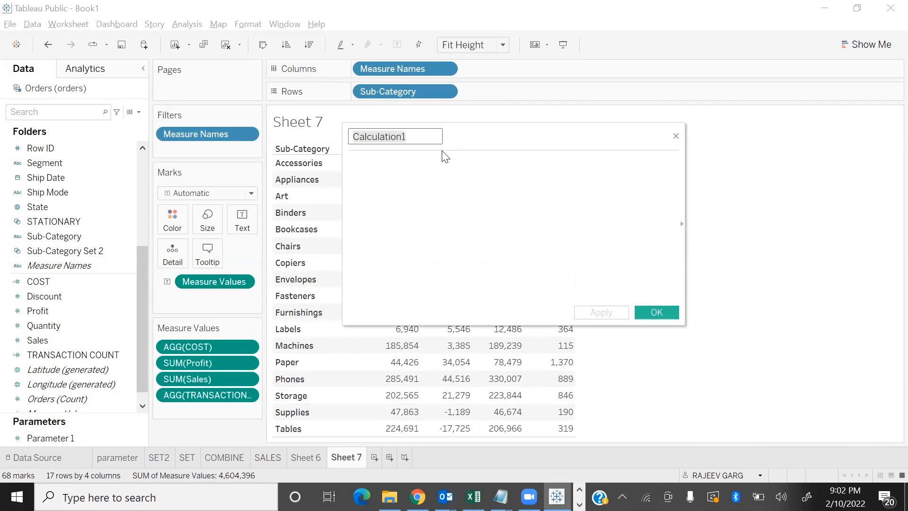
text(AVGSAL)
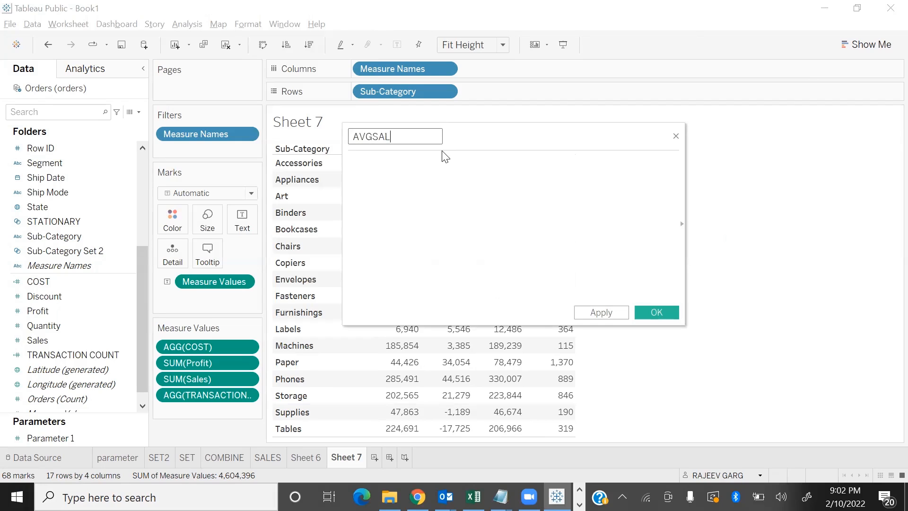
Enter SUM([Sales])/[TRANSACTION COUNT] as the AVGSAL formula and save the calculated field
click(431, 219)
text(su)
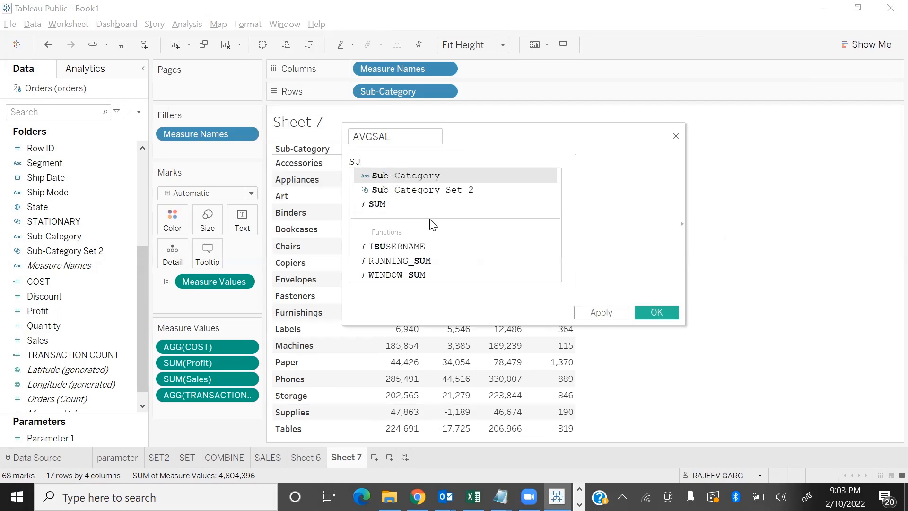
key(Return)
text(sa)
key(Return)
text(/)
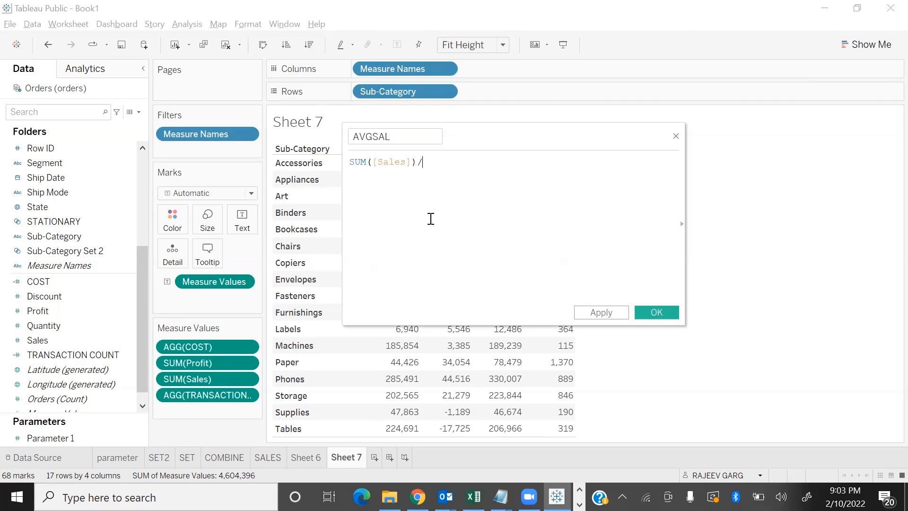
text(TRANS)
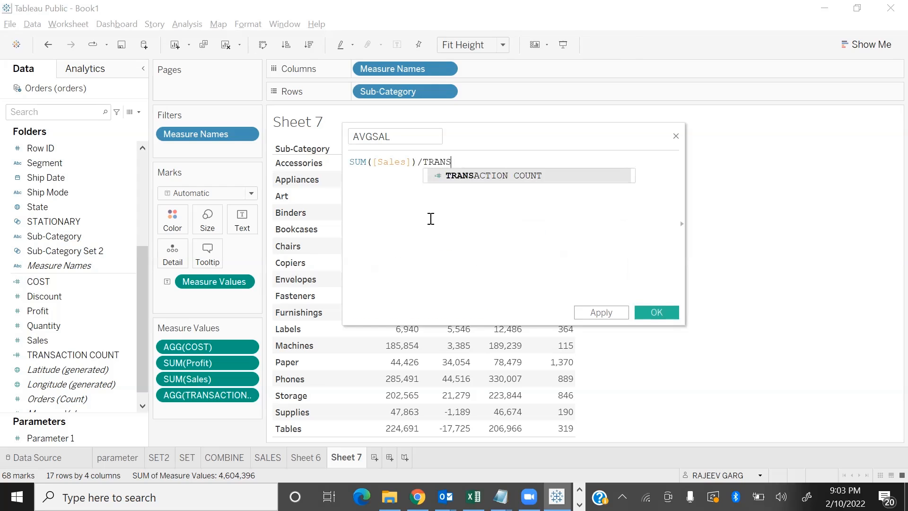
key(Return)
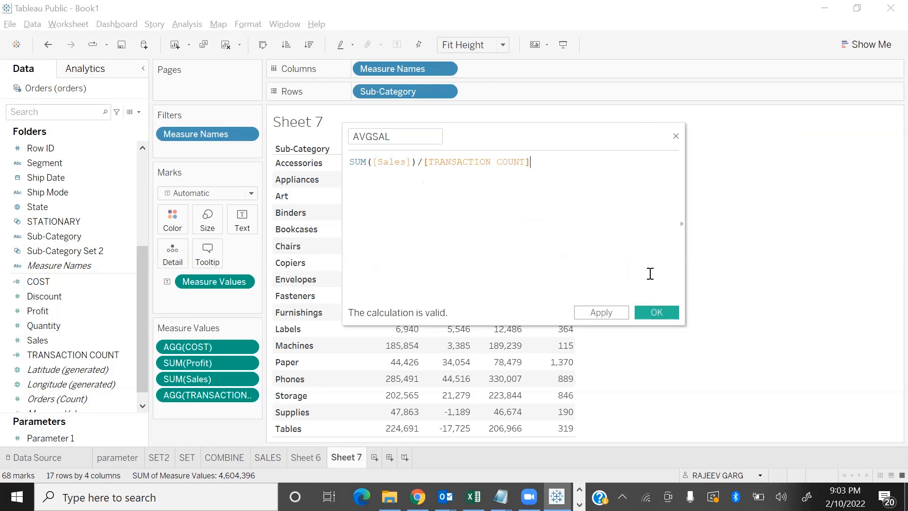
click(657, 312)
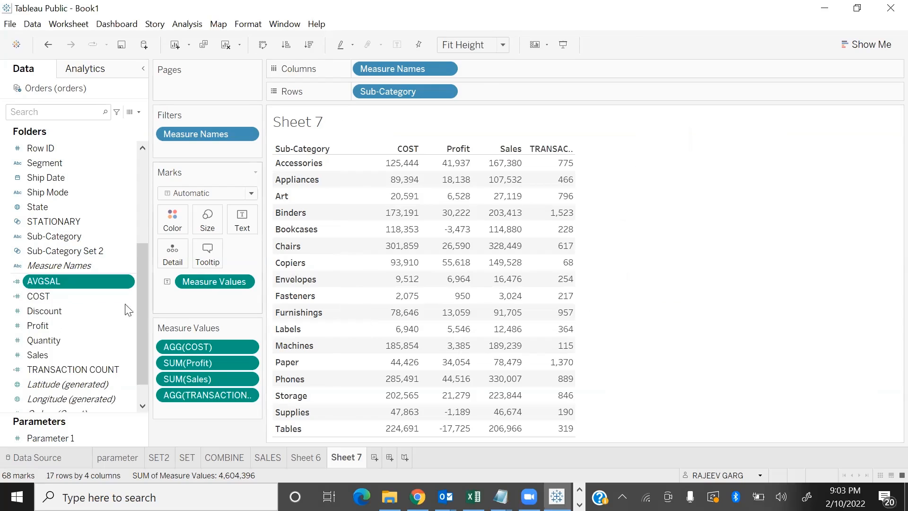
Add AVGSAL to the Sub-Category table and reorder it to follow TRANSACTION COUNT as the final column
double_click(84, 287)
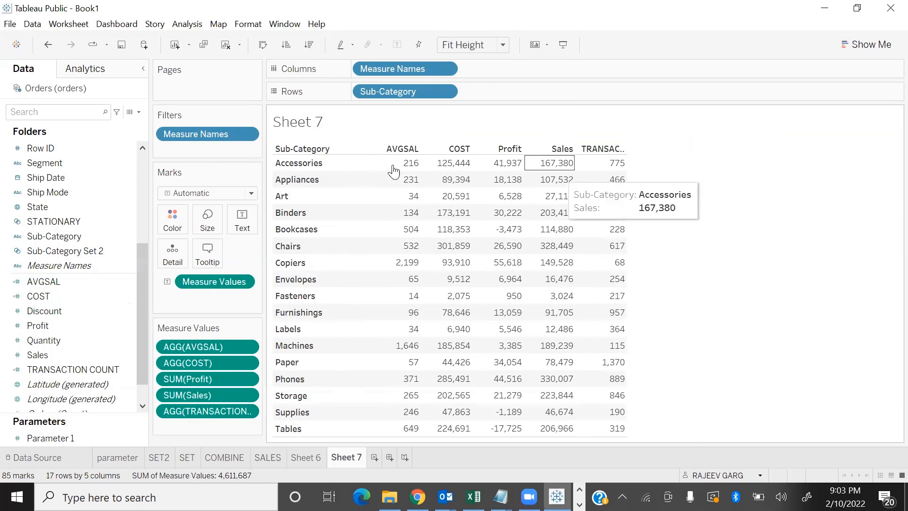
drag(208, 353, 205, 412)
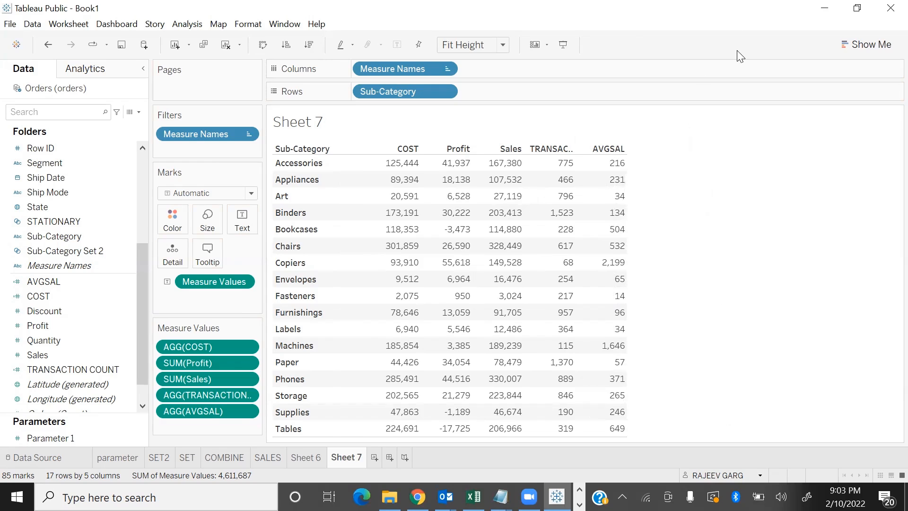
Try removing the SUM aggregation and its parentheses from the AVGSAL formula, and close the editor without saving
mouse_move(418, 497)
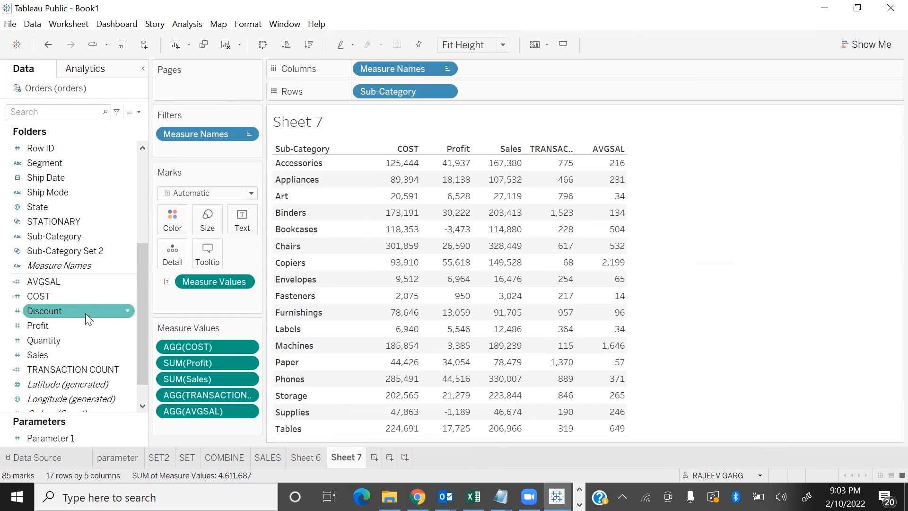
right_click(126, 281)
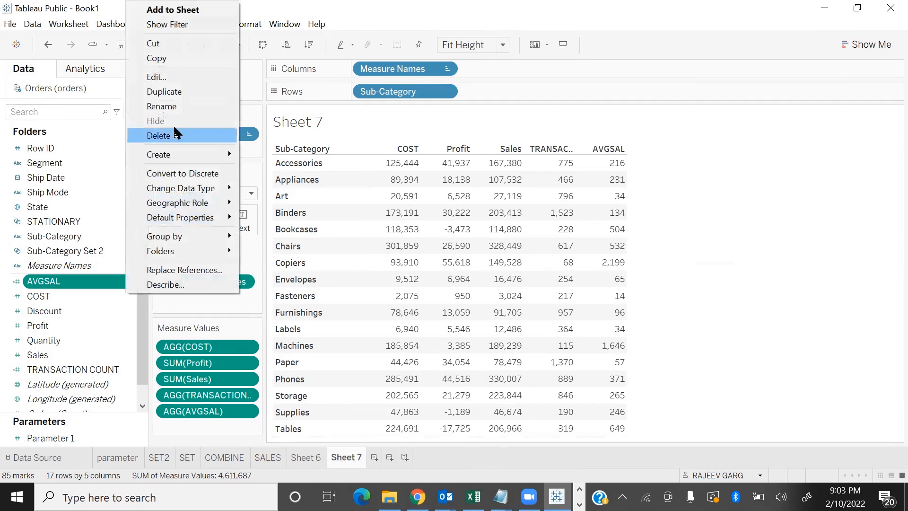
click(175, 81)
drag(495, 116, 417, 168)
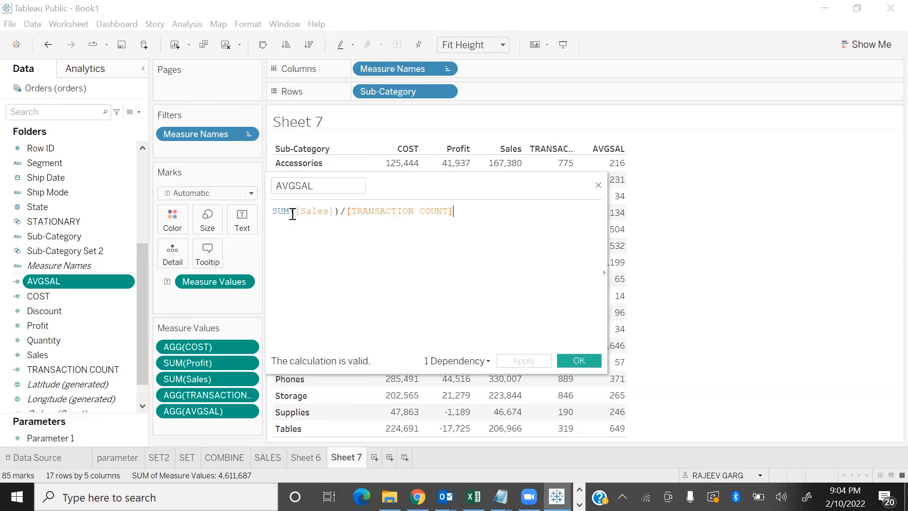
drag(293, 214, 3, 241)
key(Left)
key(BackSpace)
key(BackSpace)
key(BackSpace)
key(BackSpace)
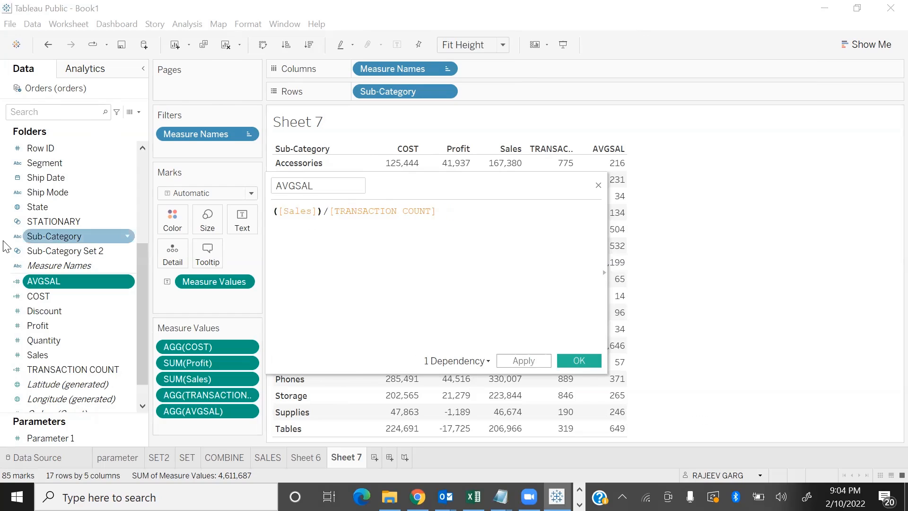
key(Right)
key(Right)
key(Right)
key(Right)
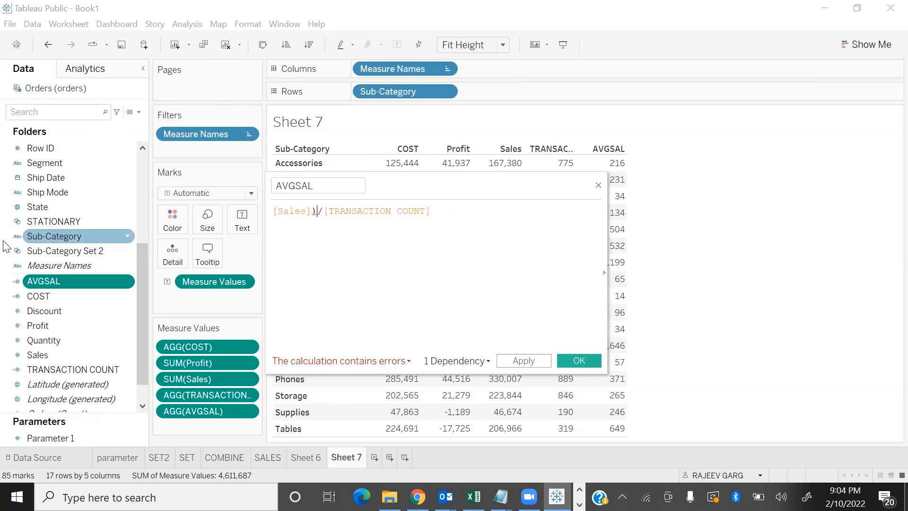
key(Delete)
click(598, 185)
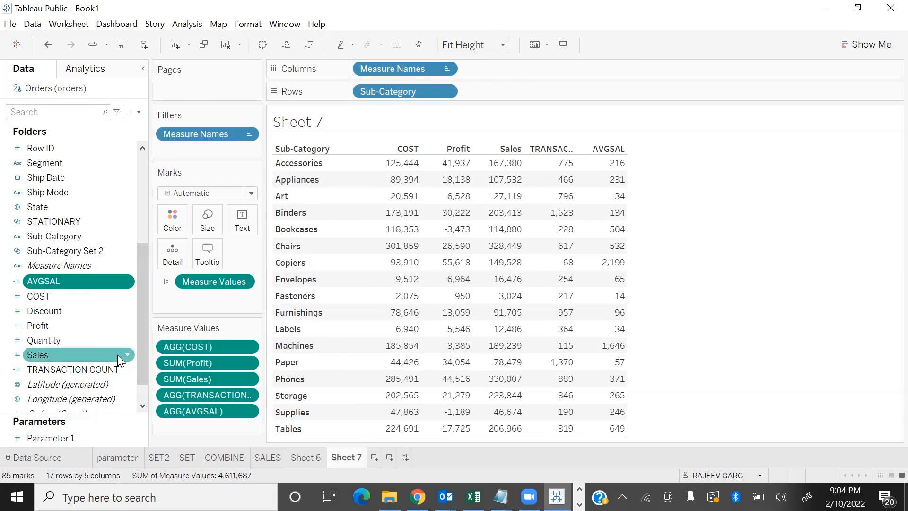
Create a calculated field based on the Sales measure and name it AS
click(118, 355)
click(128, 356)
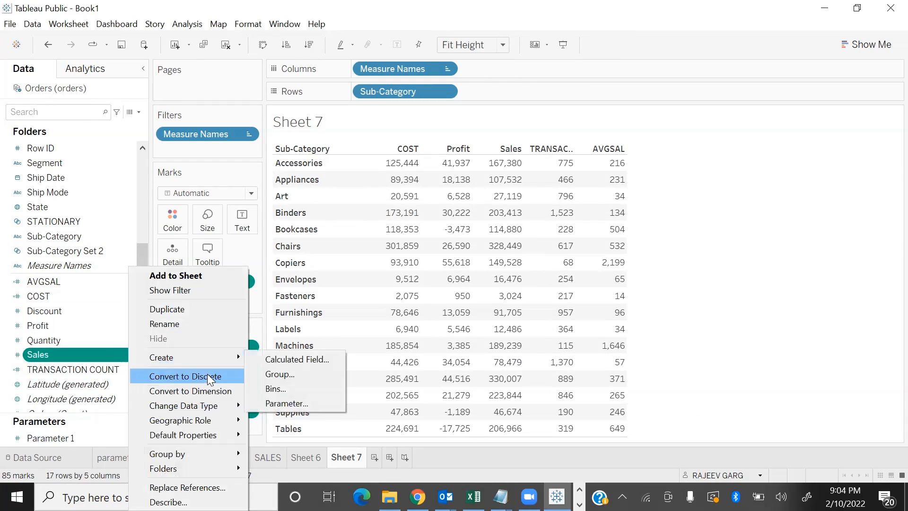
click(301, 363)
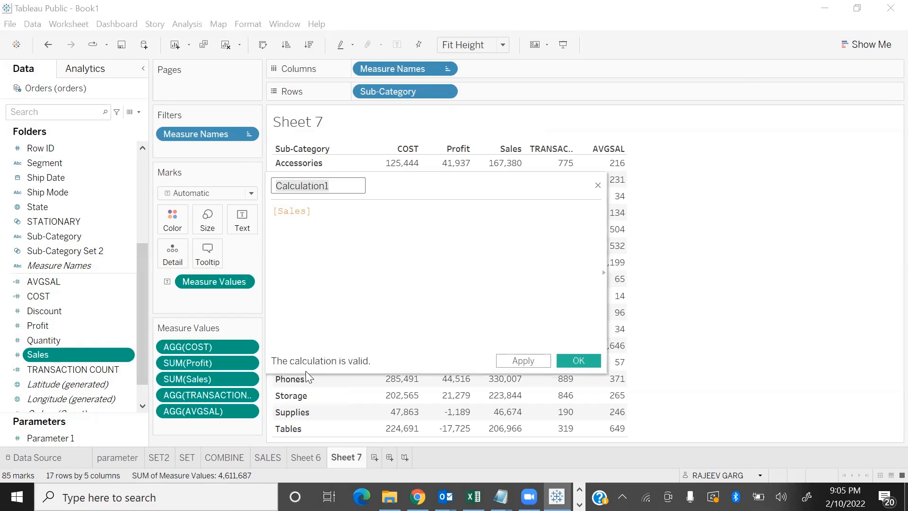
text(AS)
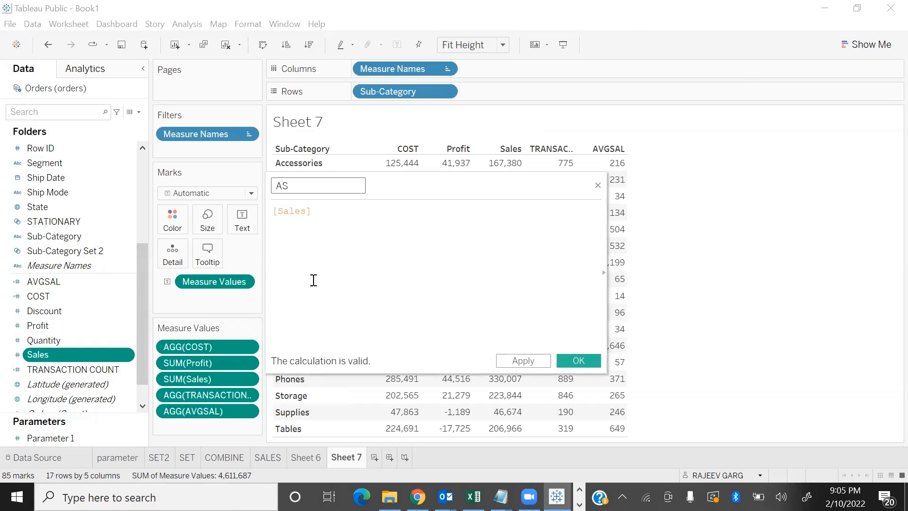
Wrap the formula as AVG([Sales]), save the AS field, and add it to the Sub-Category table
click(334, 219)
key(Home)
text(AV)
key(Return)
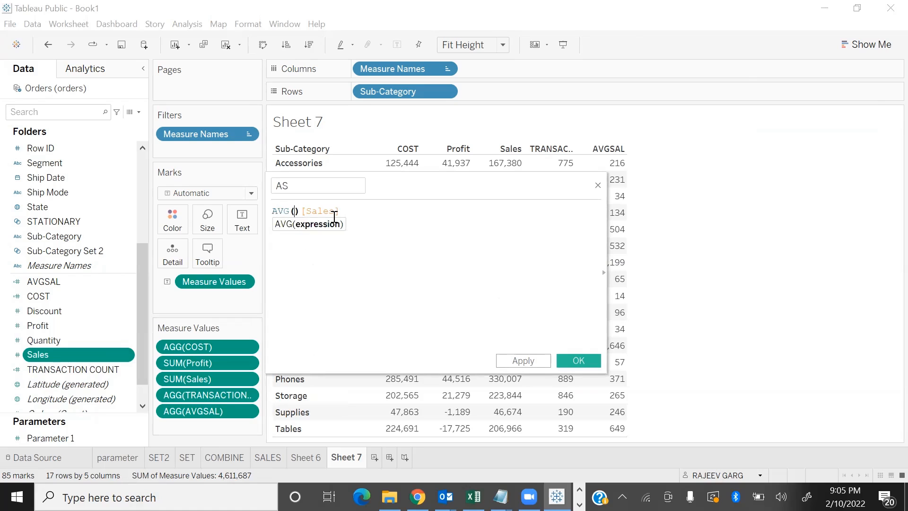
text())
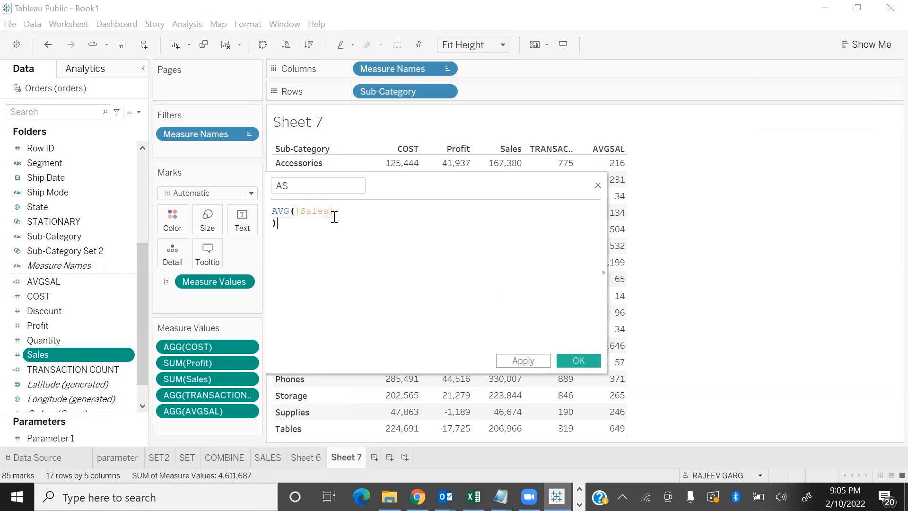
key(BackSpace)
key(BackSpace)
text())
click(578, 361)
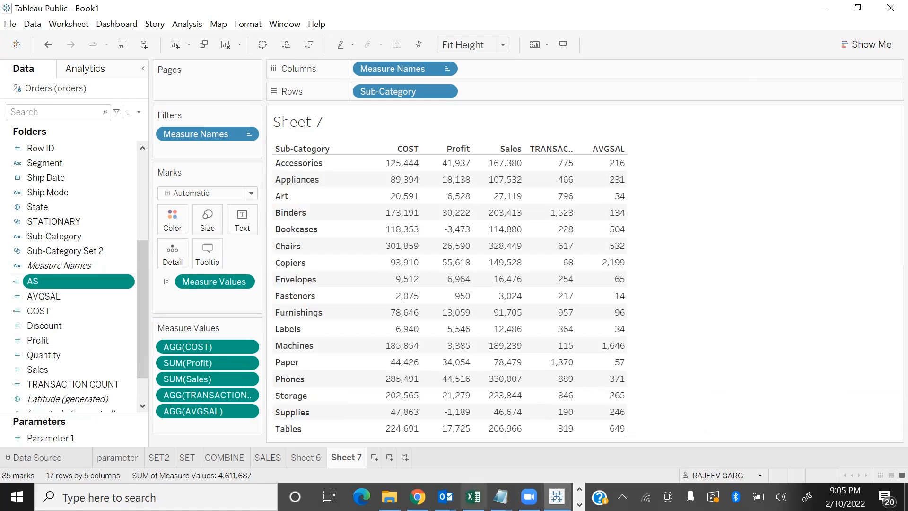
double_click(63, 281)
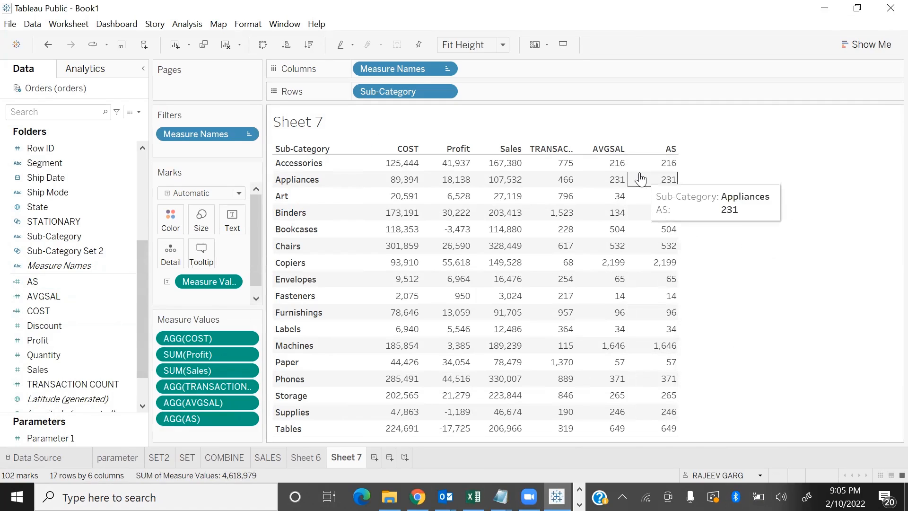
Reopen the AVGSAL calculation to examine its sales-sum and TRANSACTION COUNT parts, and close it without changes
right_click(120, 299)
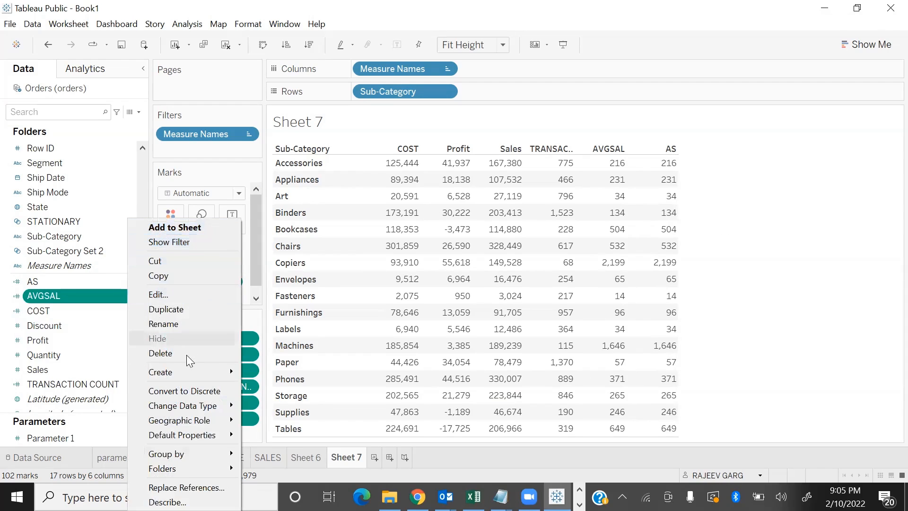
click(169, 294)
drag(467, 187, 357, 214)
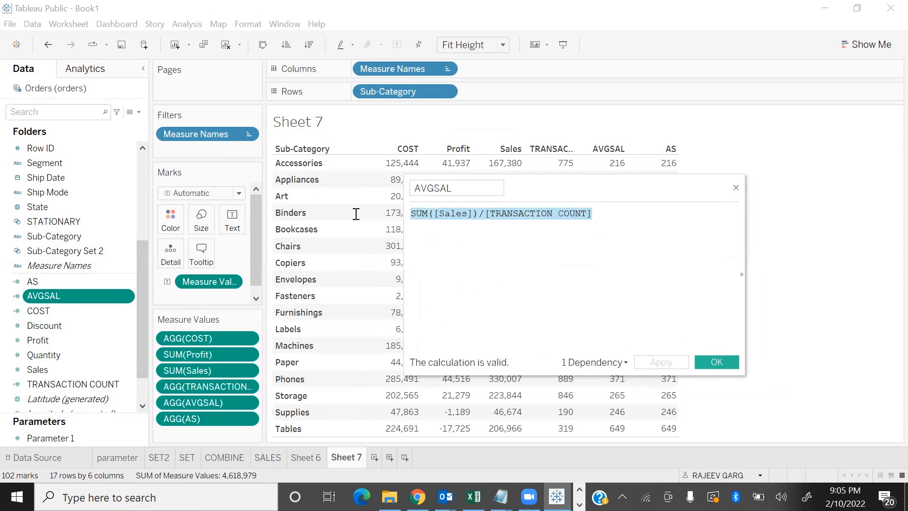
drag(605, 213, 484, 210)
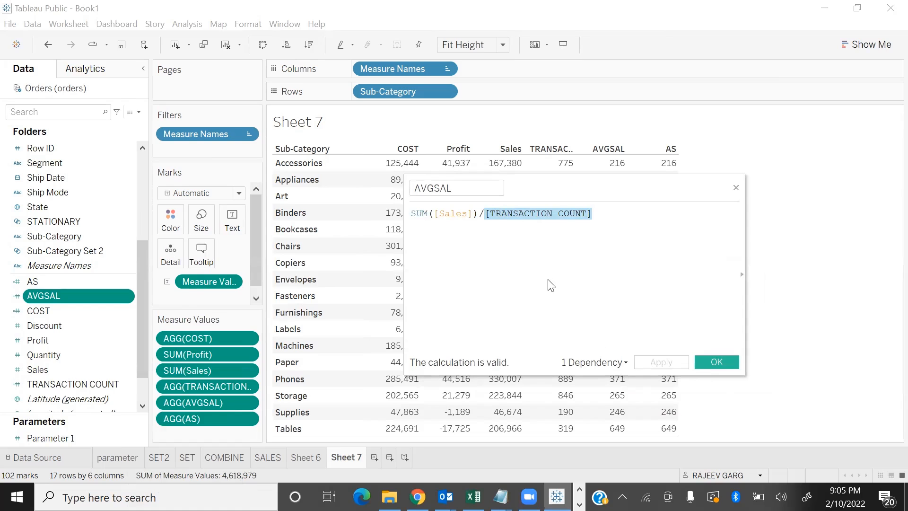
key(XF86AudioLowerVolume)
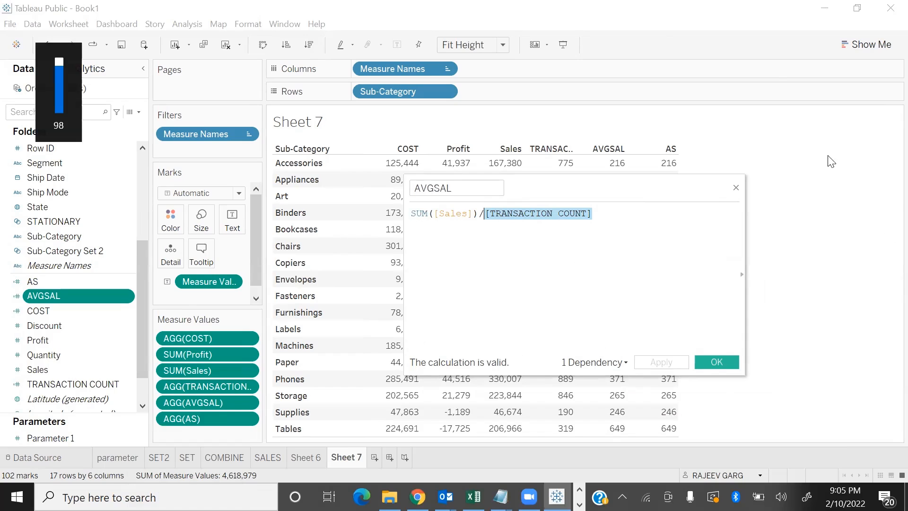
click(737, 190)
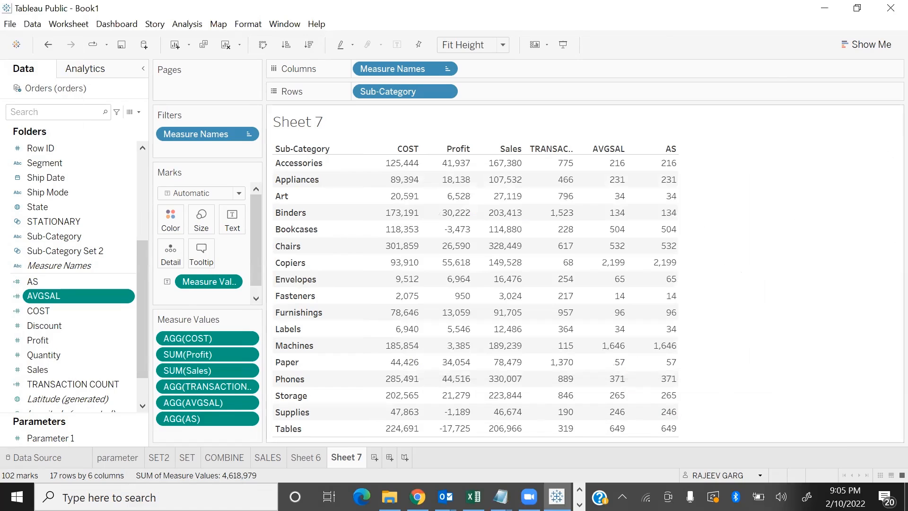
Start a new blank calculated field
click(138, 112)
click(96, 126)
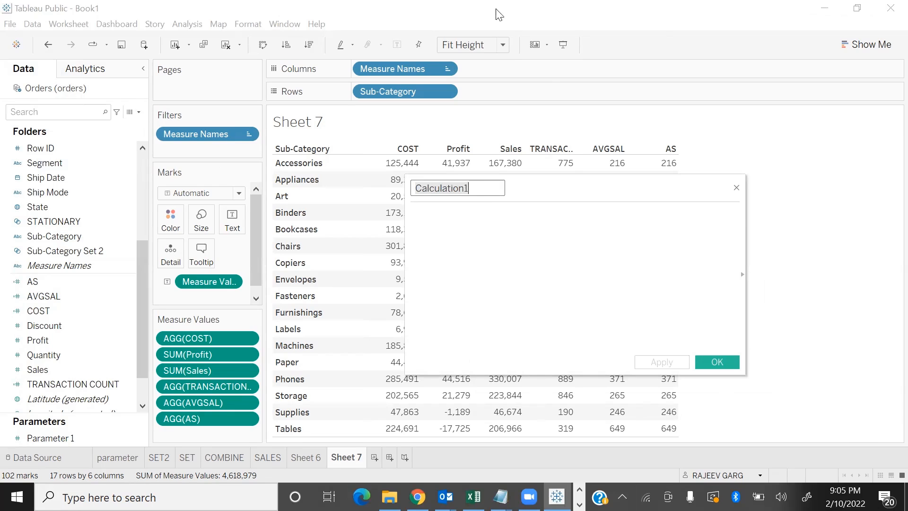
Review the alternative ways to create a calculated field, including the analysis commands and the Sales measure's own options
click(138, 112)
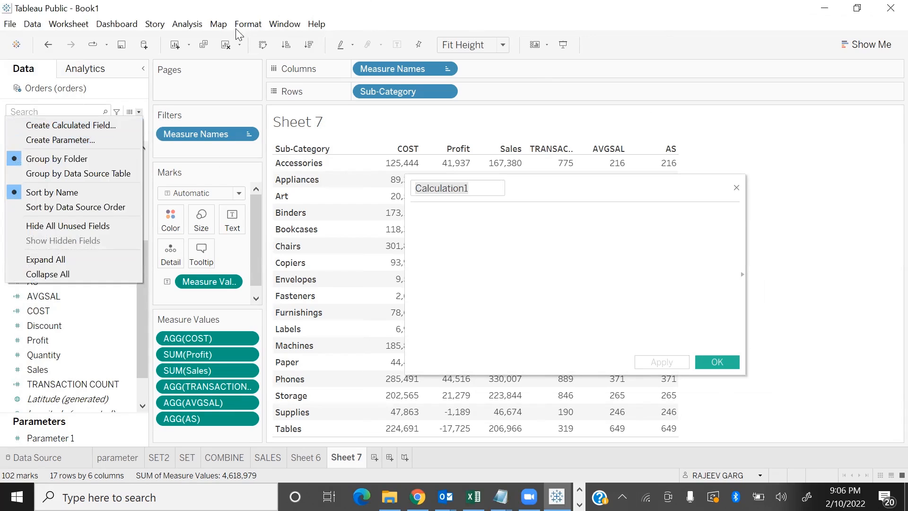
click(188, 23)
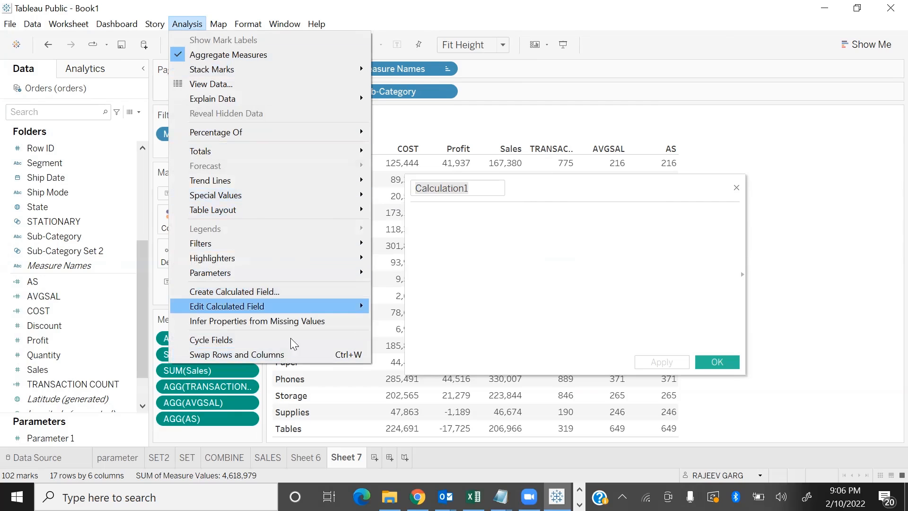
click(126, 373)
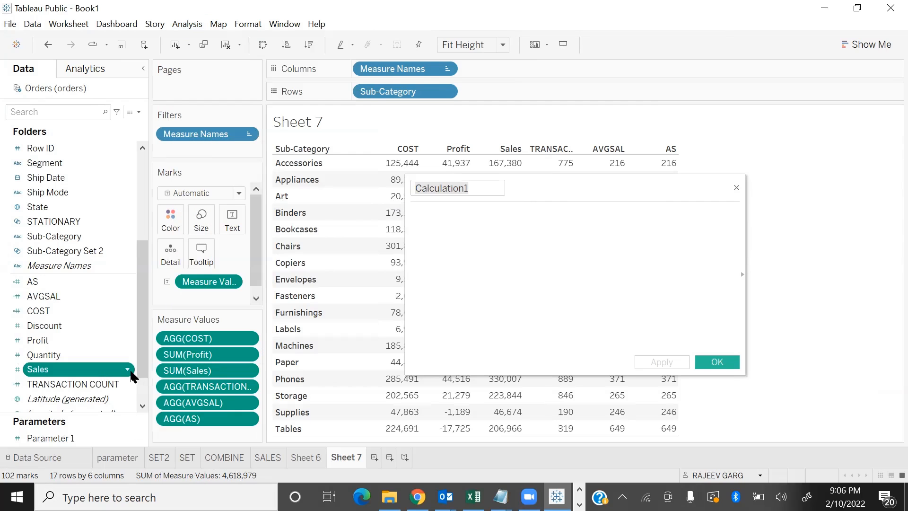
right_click(131, 373)
mouse_move(187, 219)
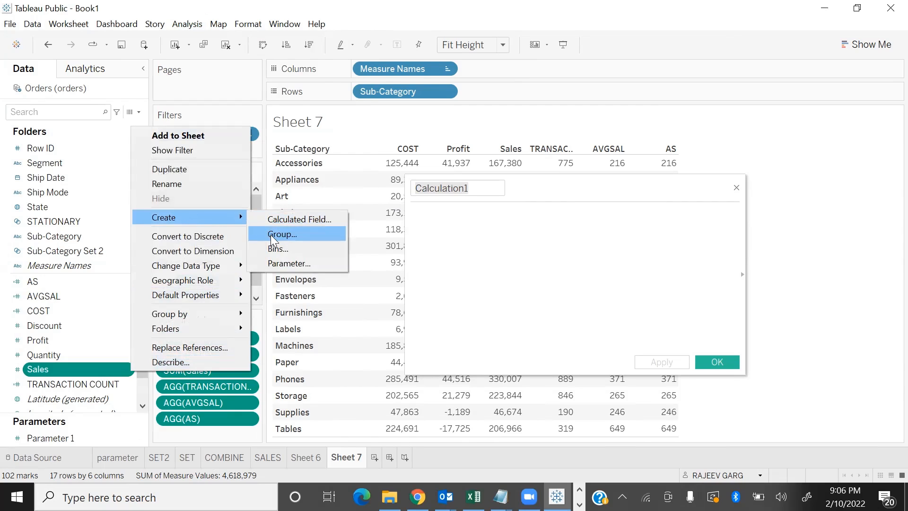
click(511, 251)
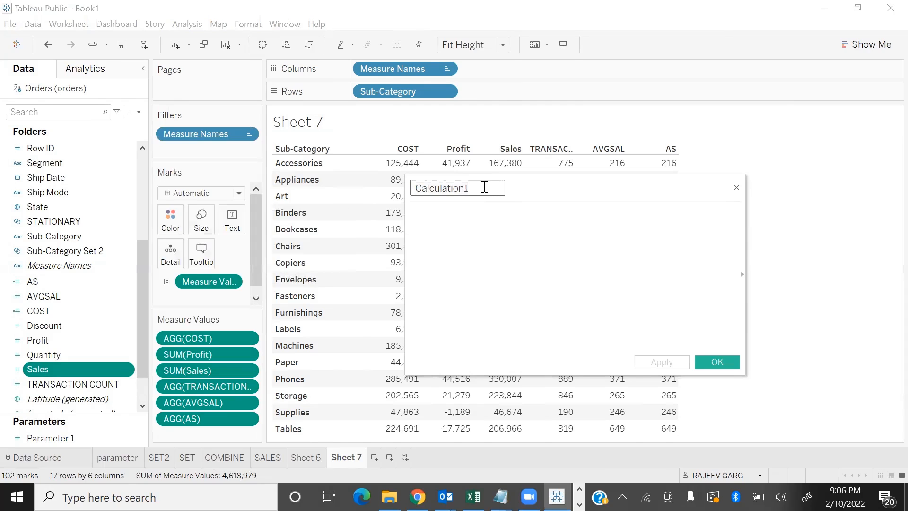
Name the new calculated field MAXSAL
double_click(485, 188)
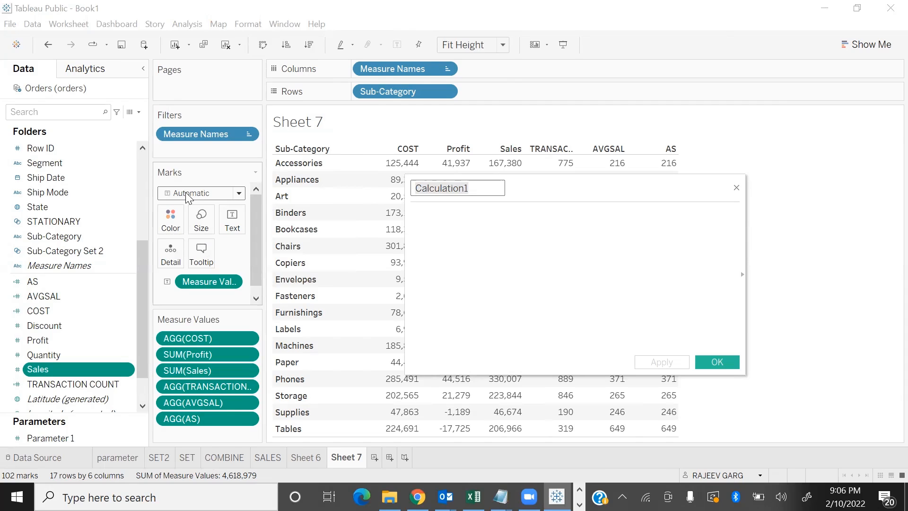
text(m)
key(BackSpace)
key(BackSpace)
key(BackSpace)
text(MAXSAL)
Enter MAX([Sales]) as the MAXSAL formula
click(515, 228)
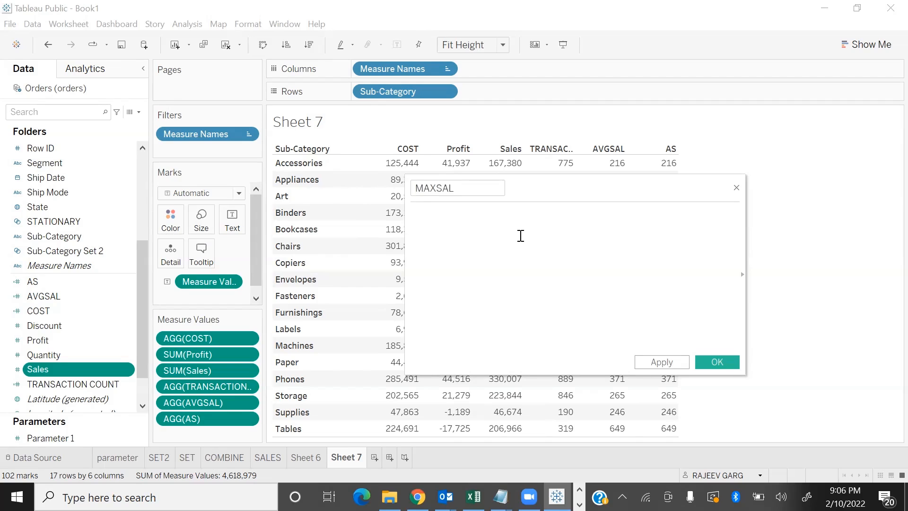
text(MAX)
key(Return)
text([Sa)
key(Return)
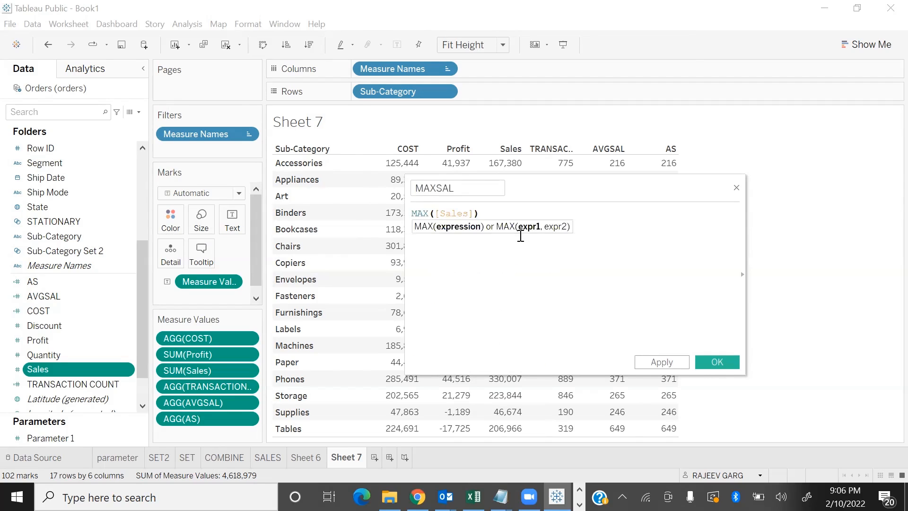
Save the MAXSAL calculated field and add it to the Sub-Category table
click(726, 365)
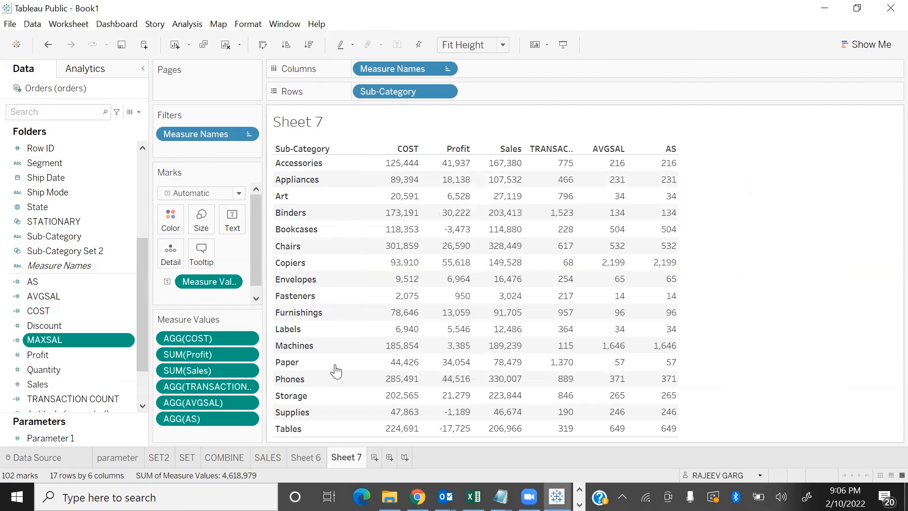
double_click(37, 339)
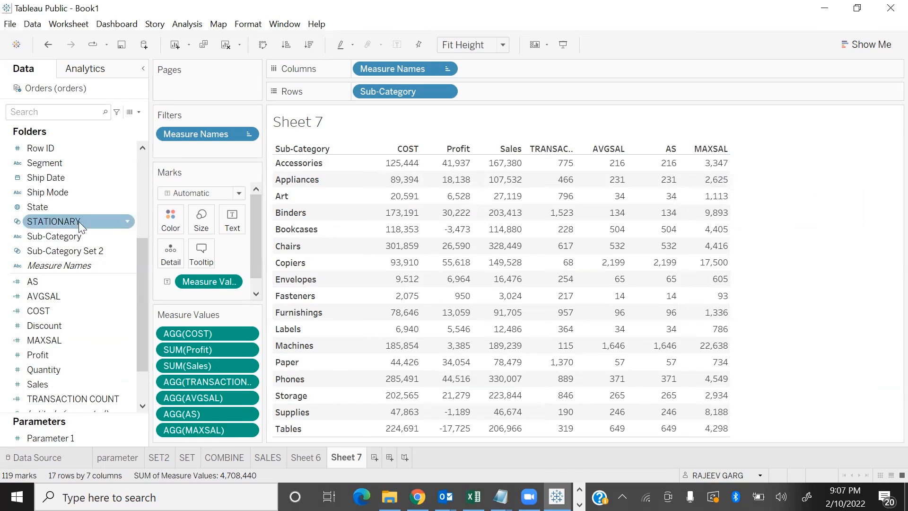
Create another calculated field and name it MINSAL
click(135, 113)
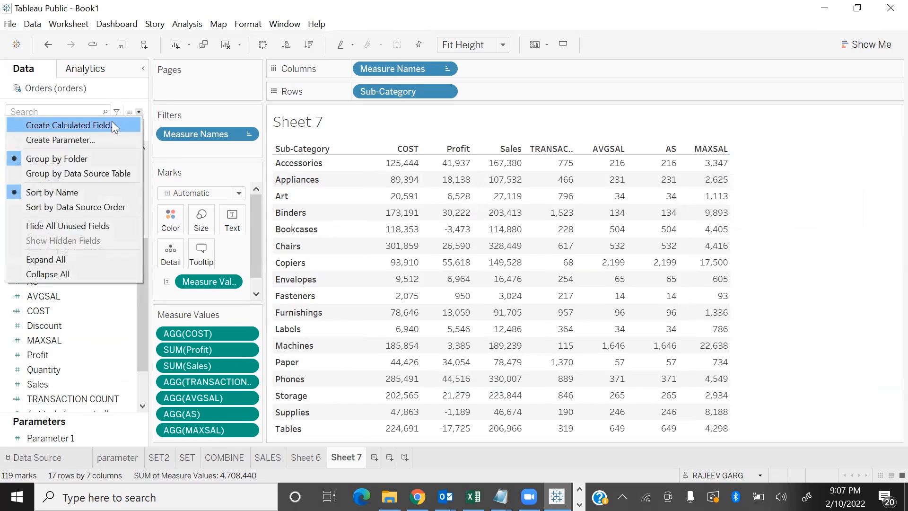
click(106, 126)
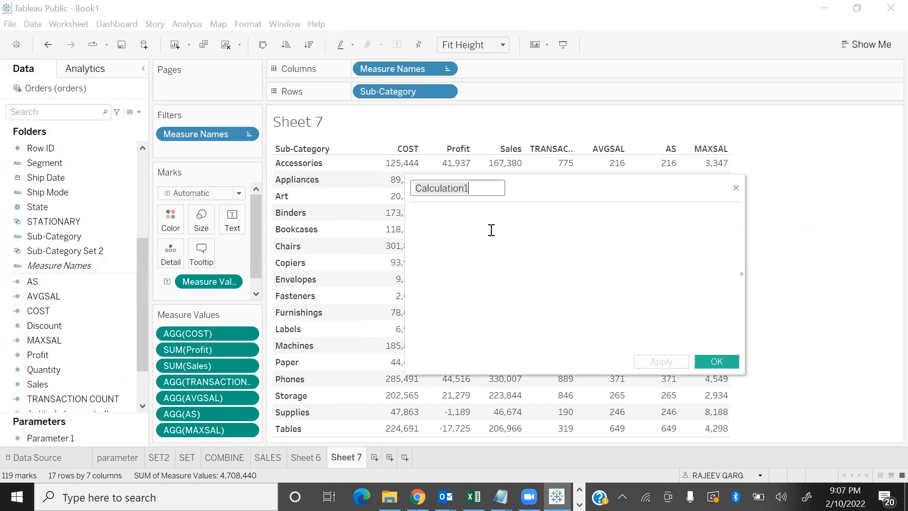
text(MI)
text(N)
key(BackSpace)
text(NSAL)
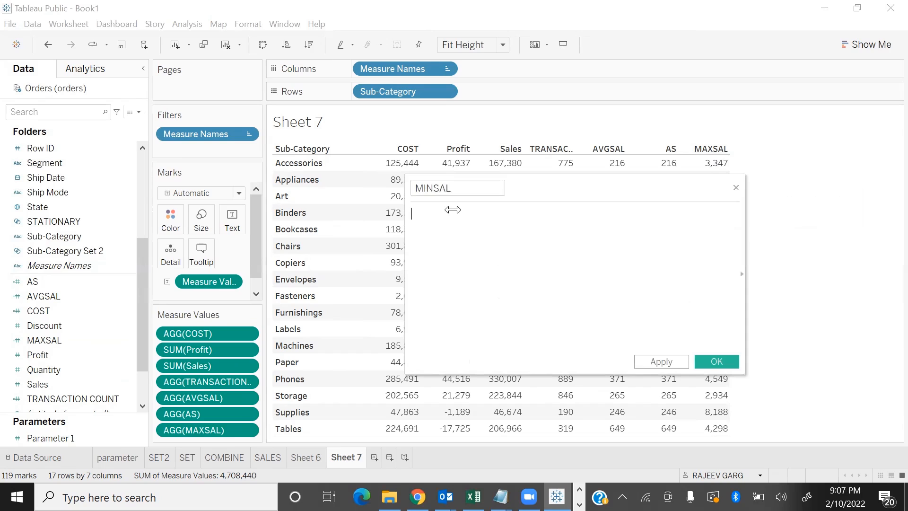
text(MIN)
Enter MIN([Sales]) as the MINSAL formula and save the calculated field
key(Return)
text(Sa)
key(Return)
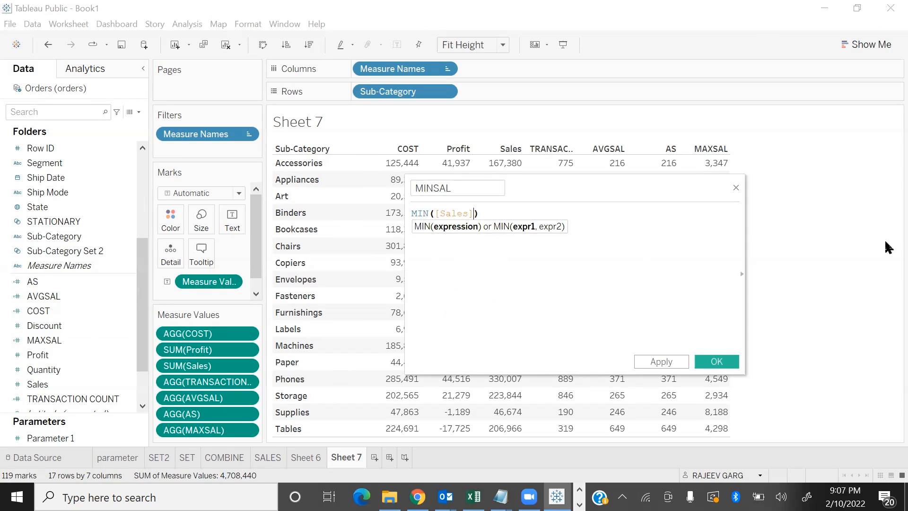
click(716, 362)
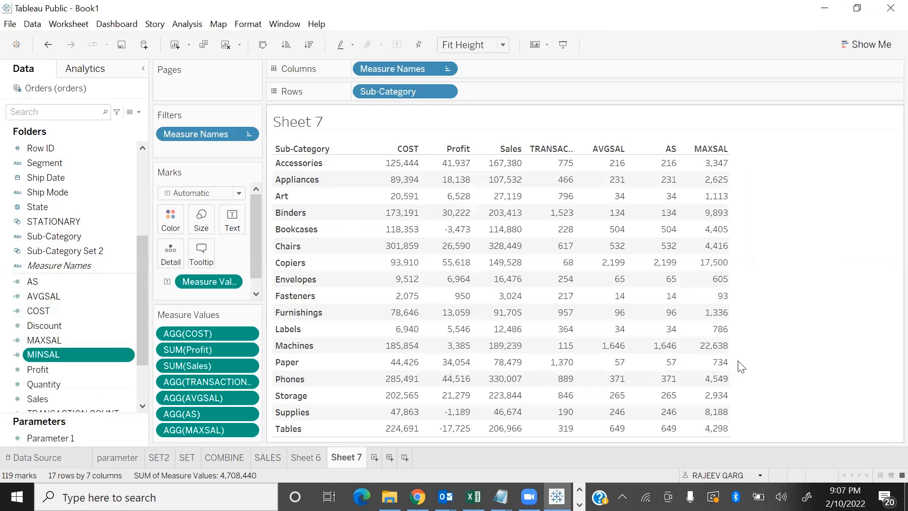
Add MINSAL to the Sub-Category table and set the worksheet's fit to Entire View
double_click(103, 351)
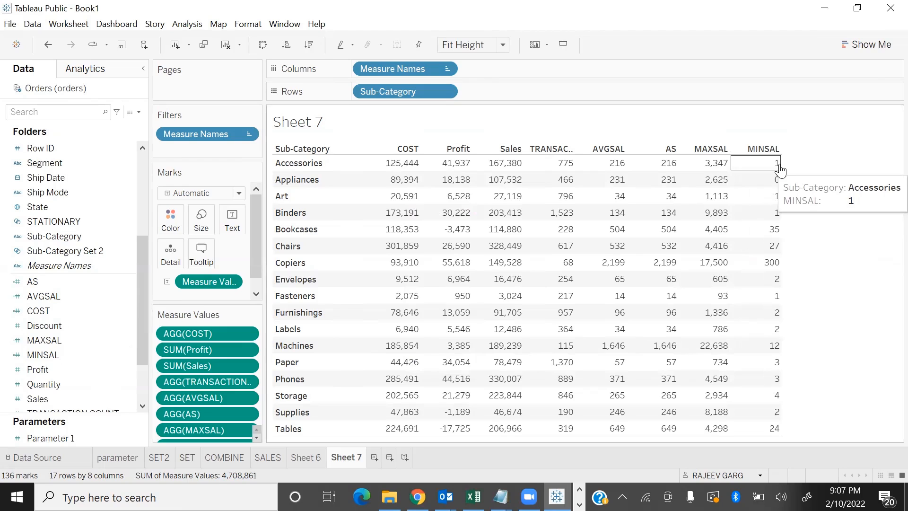
click(472, 47)
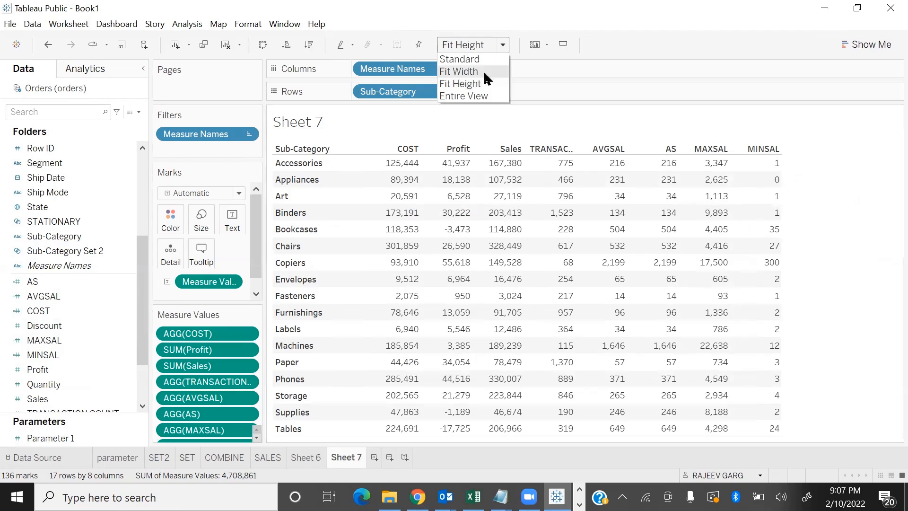
click(475, 97)
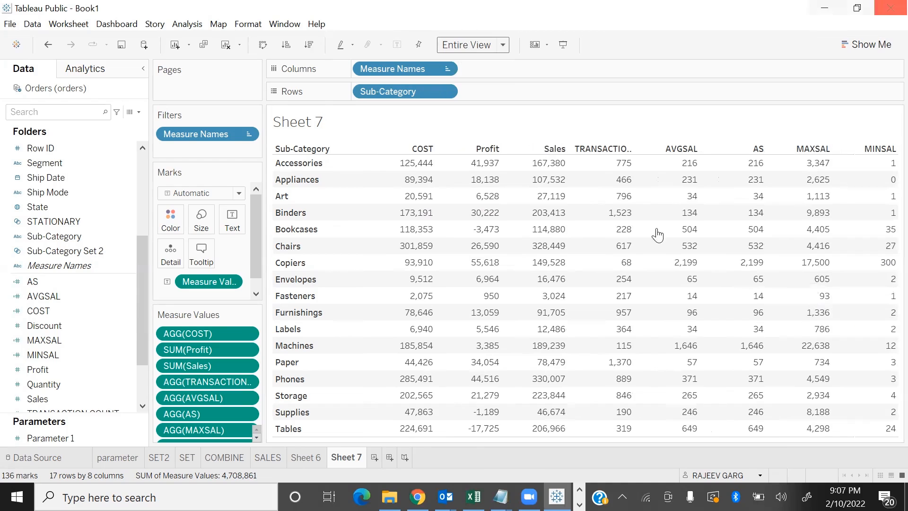
Rename the Sheet 7 worksheet as CALCULATIONS
double_click(346, 458)
text(CALCUM)
key(BackSpace)
text(LATIONS)
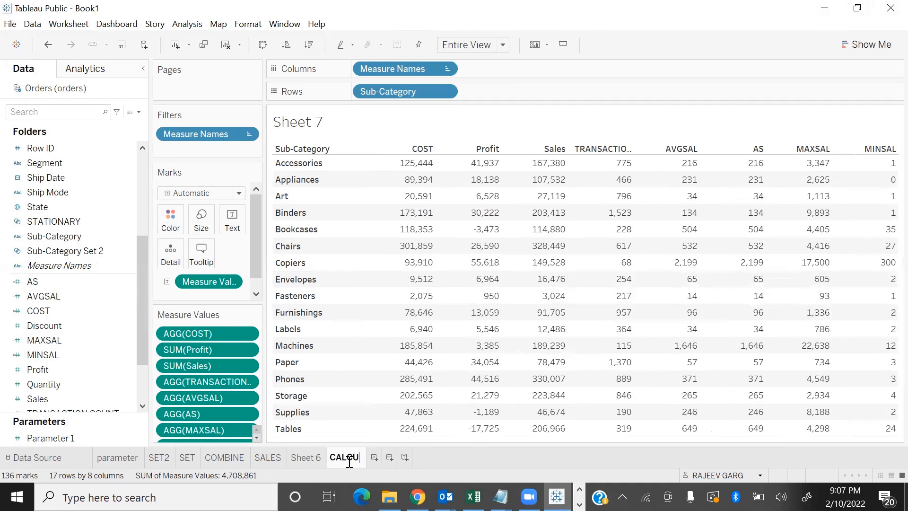
key(Return)
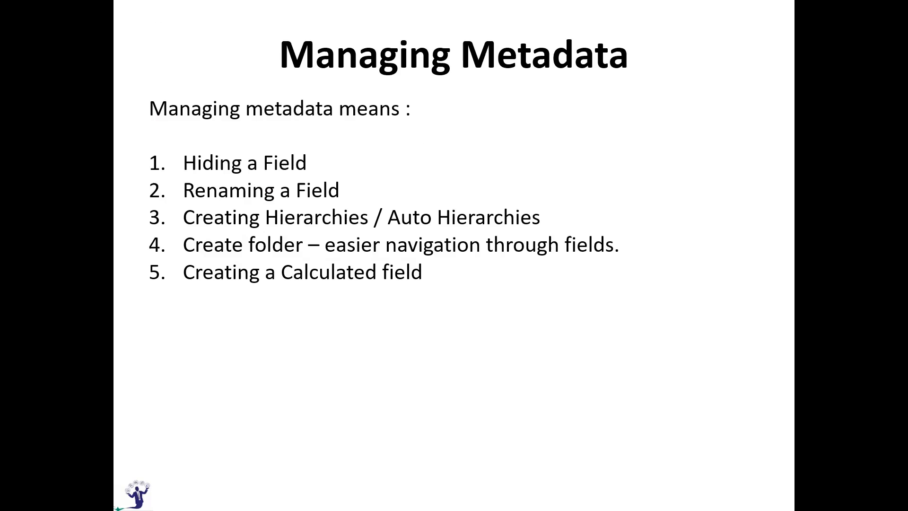
key(Right)
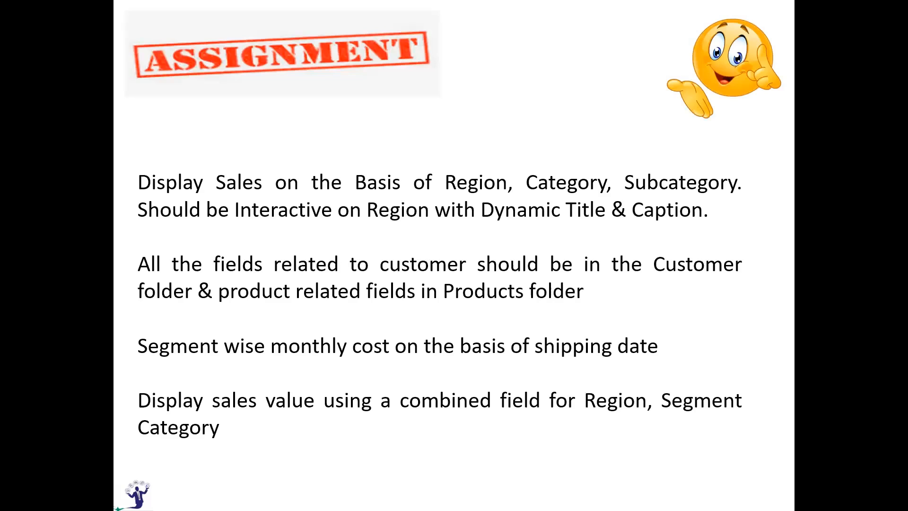
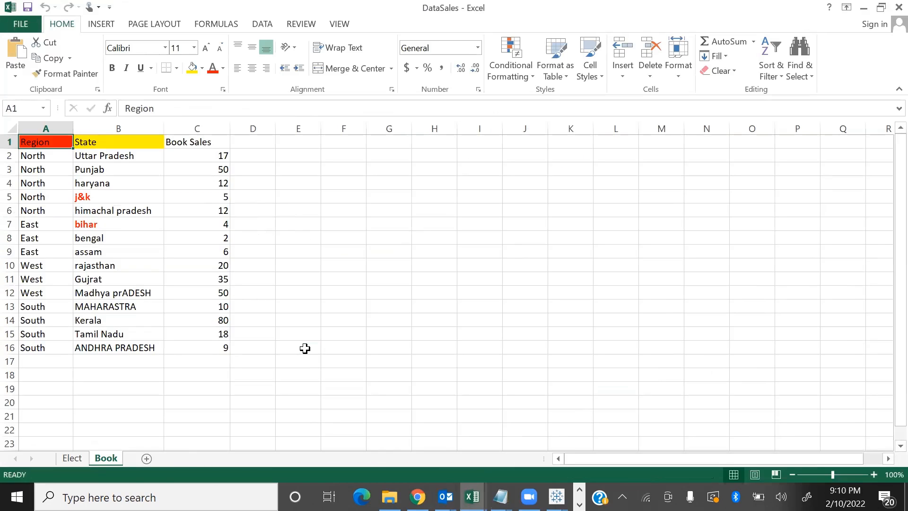
Compare the Elect and Book sheets of the DataSales workbook, then examine Elect's State and Electronic Sales columns
click(68, 459)
click(106, 462)
click(78, 459)
click(107, 461)
click(79, 461)
click(109, 460)
click(79, 462)
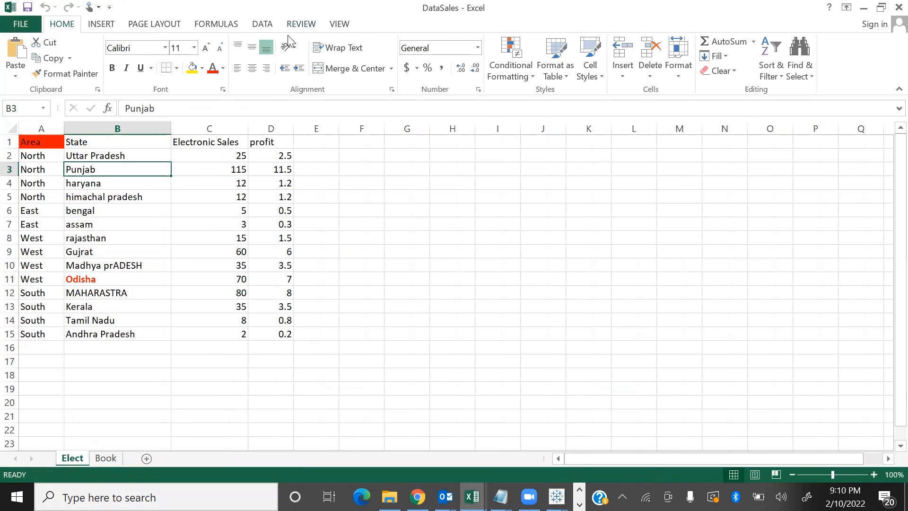
drag(152, 158, 120, 325)
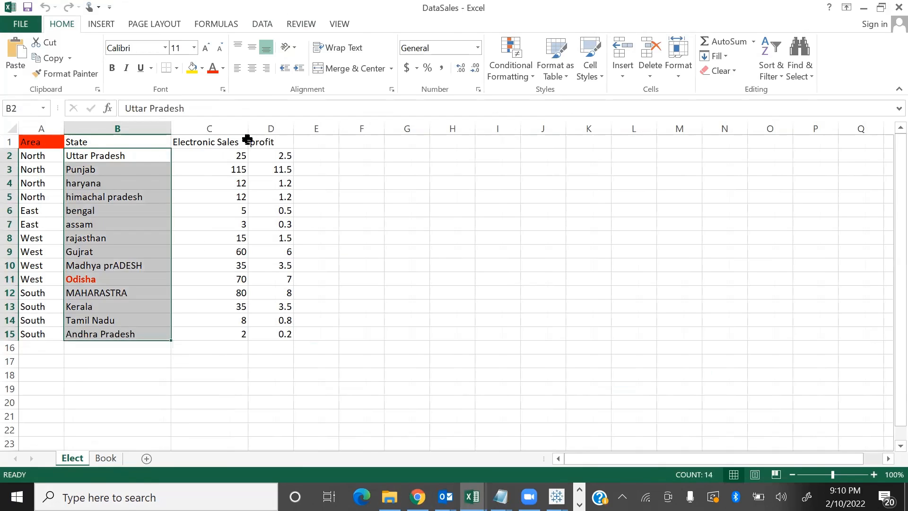
drag(223, 155, 213, 337)
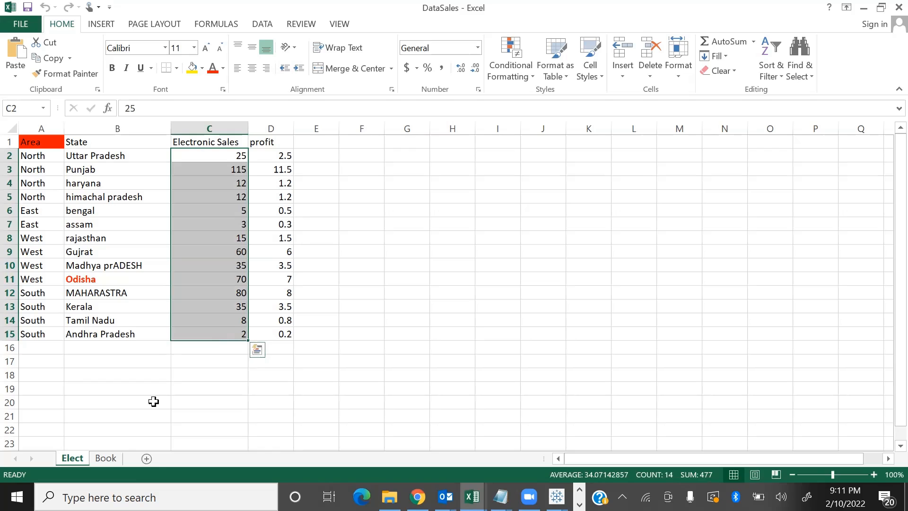
Examine the Region, State and Book Sales columns on the Book sheet
click(106, 458)
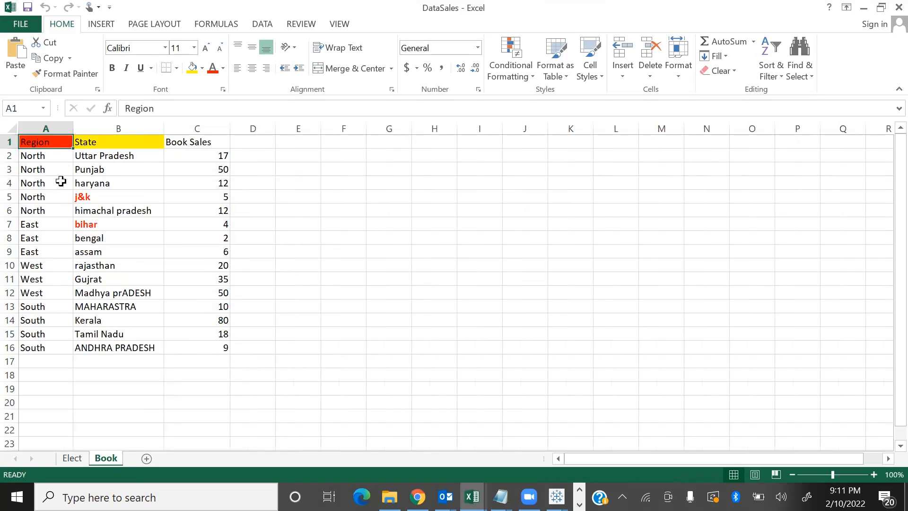
drag(61, 156, 52, 169)
drag(57, 268, 52, 362)
drag(141, 166, 89, 368)
drag(205, 156, 229, 389)
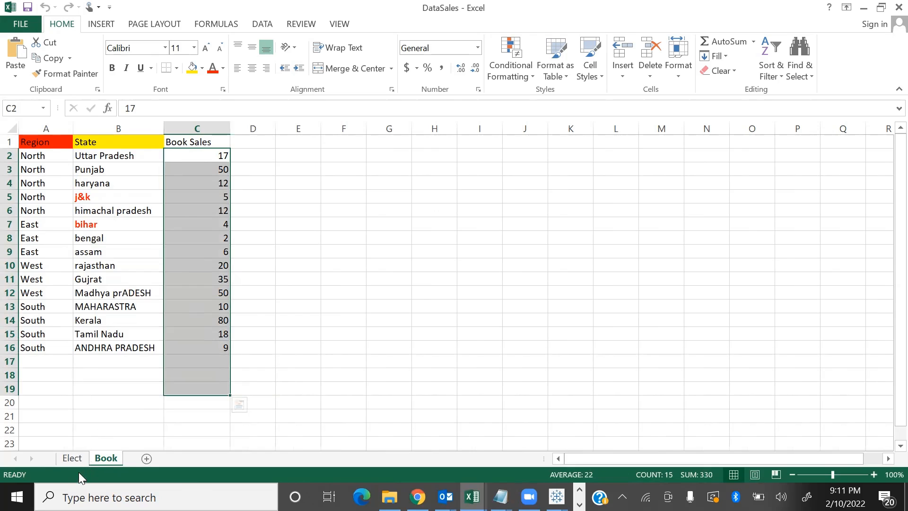
Examine the states found on only one sheet: j&k and bihar in Book, Odisha in Elect
drag(118, 158, 97, 201)
click(97, 198)
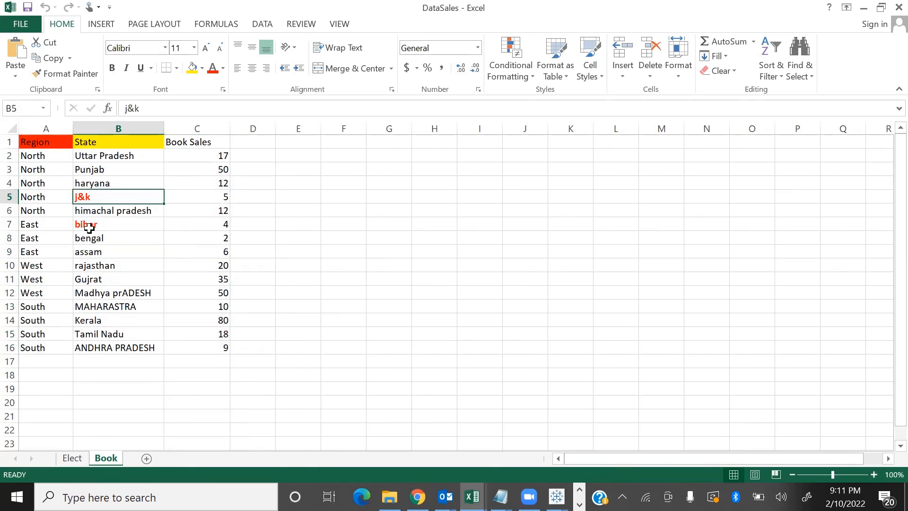
click(90, 228)
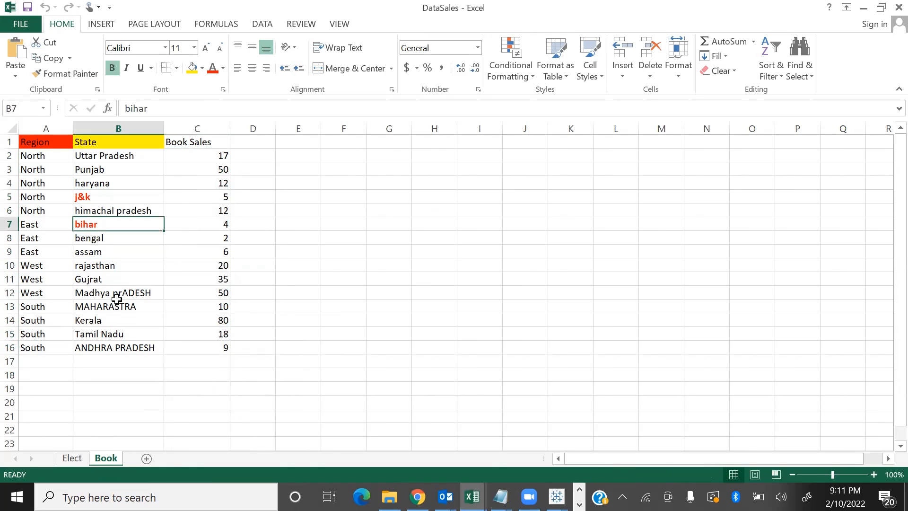
click(76, 461)
drag(121, 169, 80, 319)
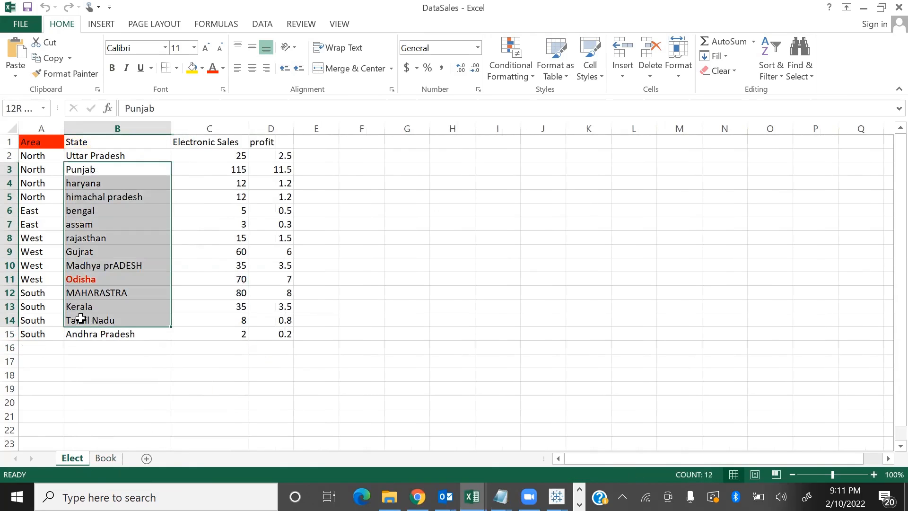
click(100, 280)
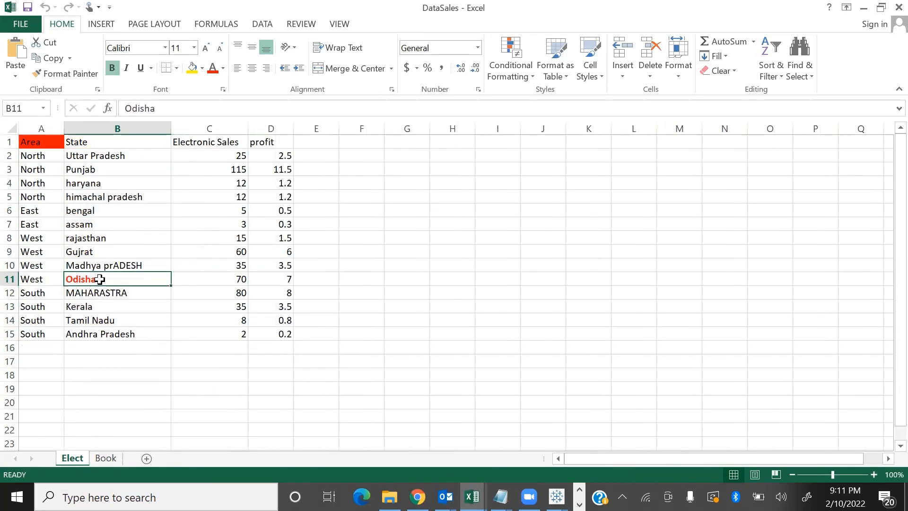
Compare the Region column header on the Book sheet with the Area header on the Elect sheet
click(107, 459)
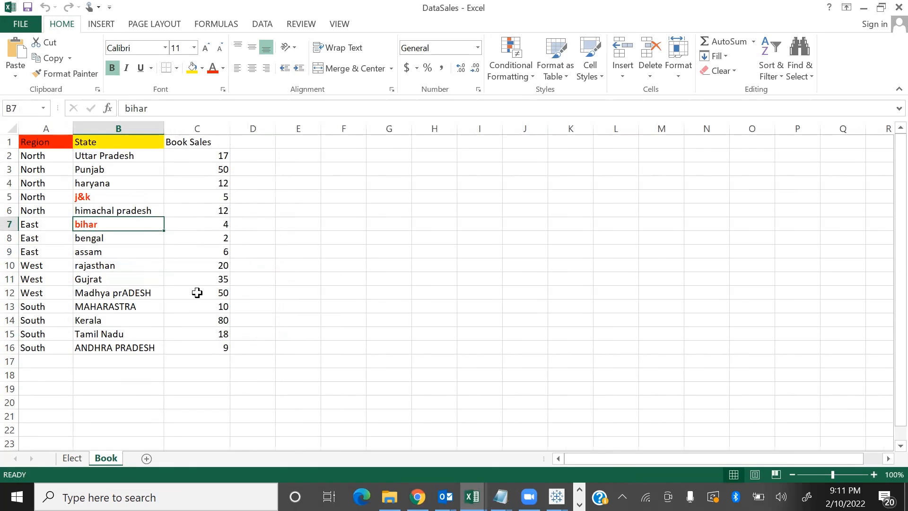
drag(44, 158, 10, 349)
click(61, 142)
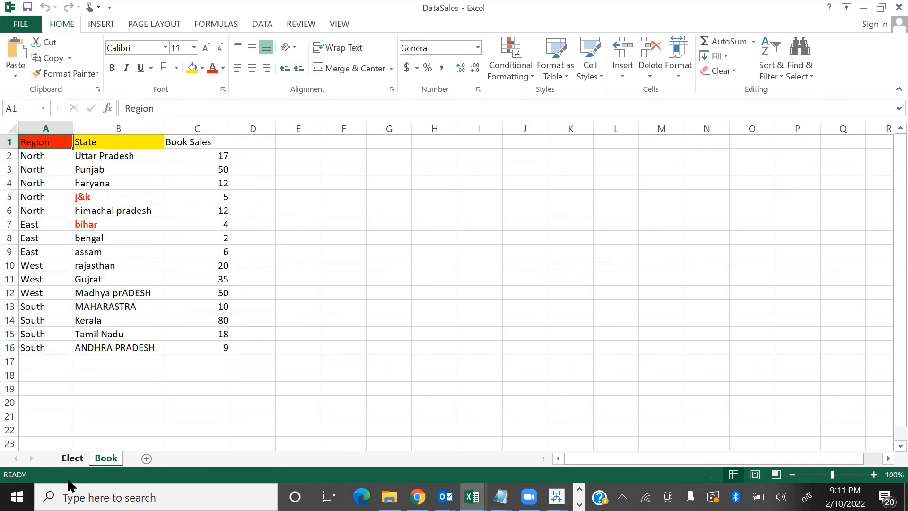
click(72, 458)
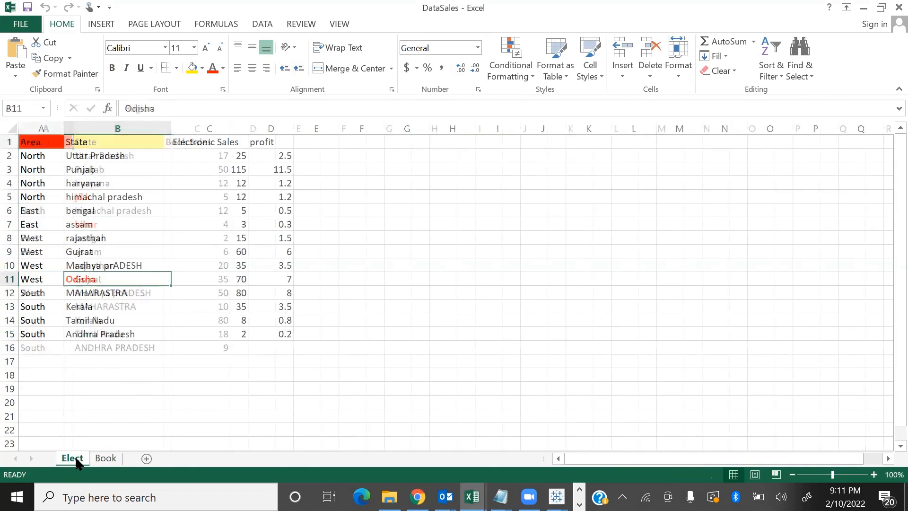
click(54, 141)
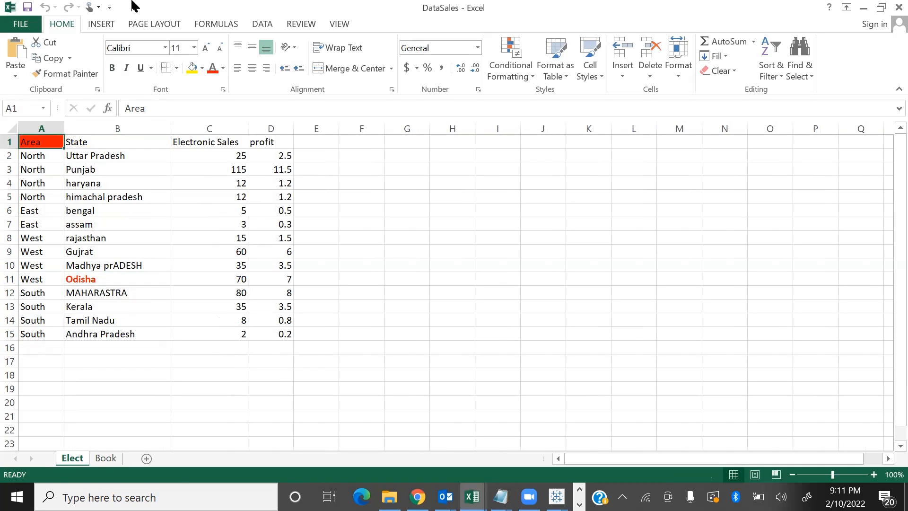
Raise the system volume to 100
key(XF86AudioRaiseVolume)
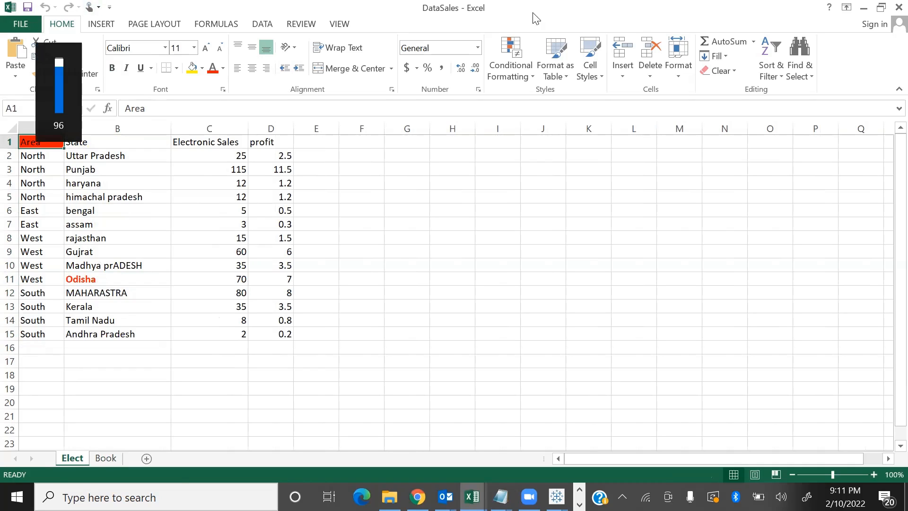
key(XF86AudioRaiseVolume)
key(XF86AudioRaiseVolume)
click(589, 338)
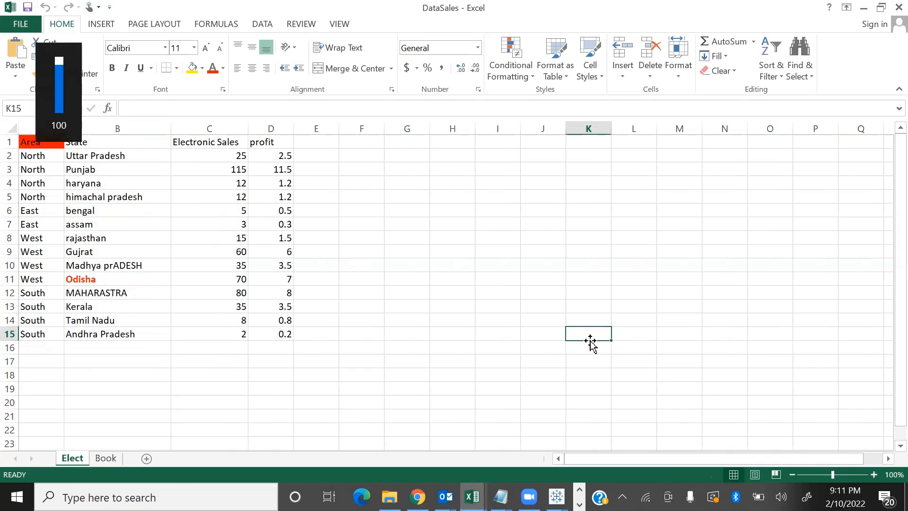
Switch to the empty Book2 workbook in Tableau Public and maximize its window
key(alt+Tab)
key(alt+Tab)
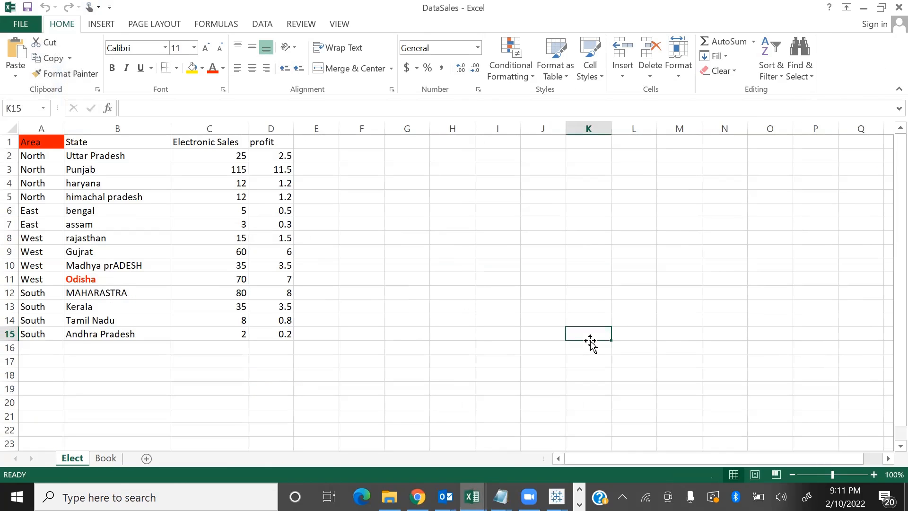
key(alt+Tab)
key(Tab)
key(Tab)
key(Tab)
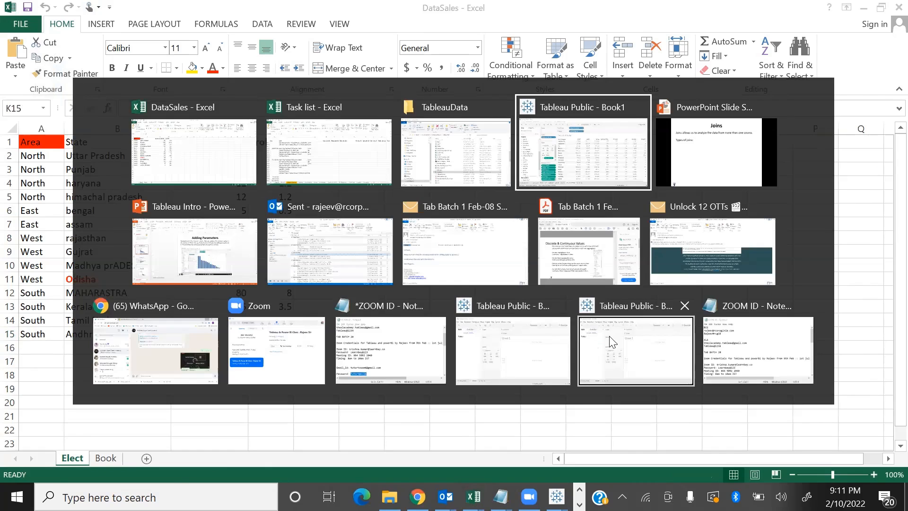
click(610, 172)
mouse_move(556, 497)
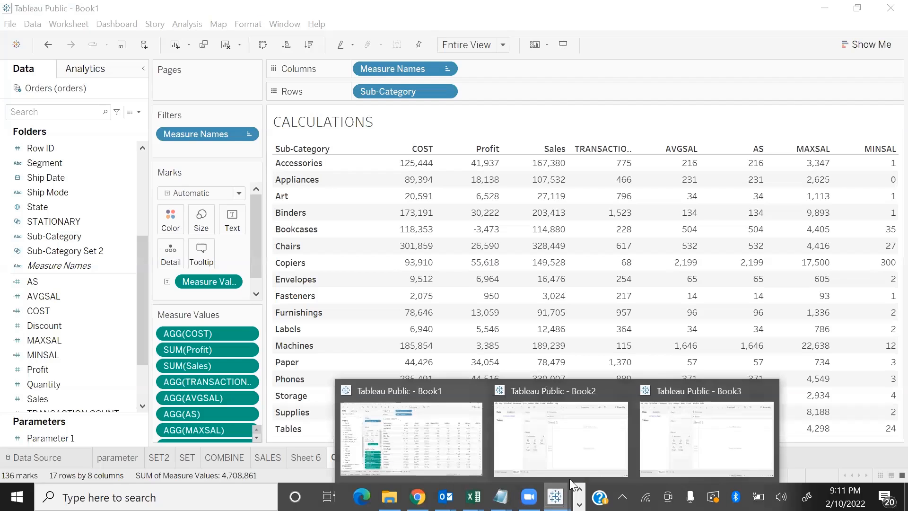
click(592, 452)
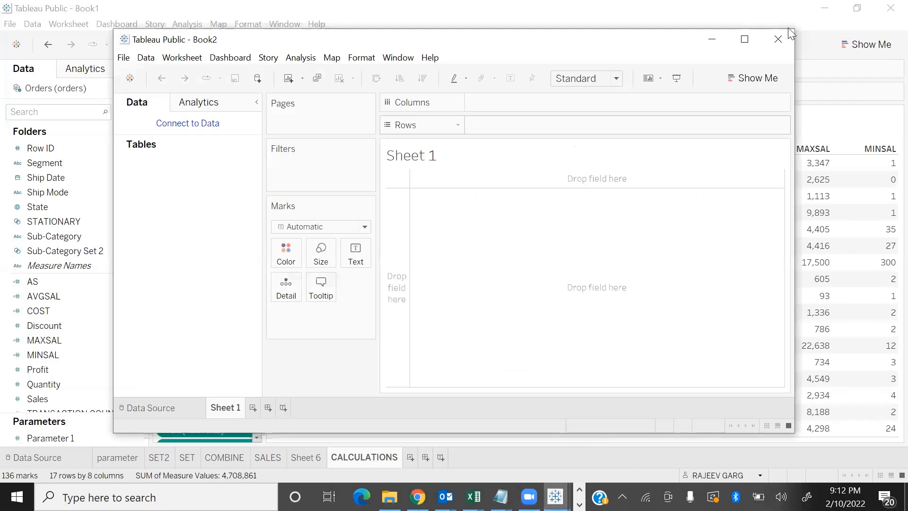
click(744, 39)
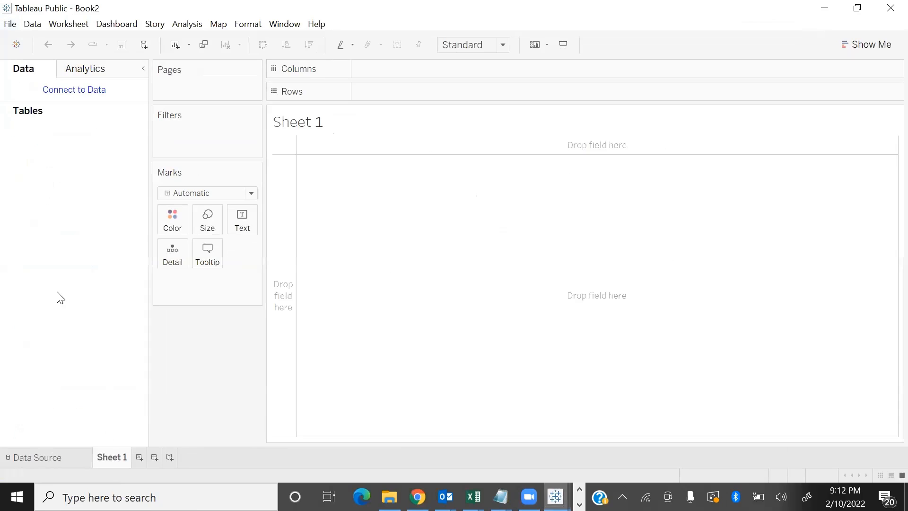
Connect Book2 to the DataSales Excel workbook in the TableauData folder
click(32, 459)
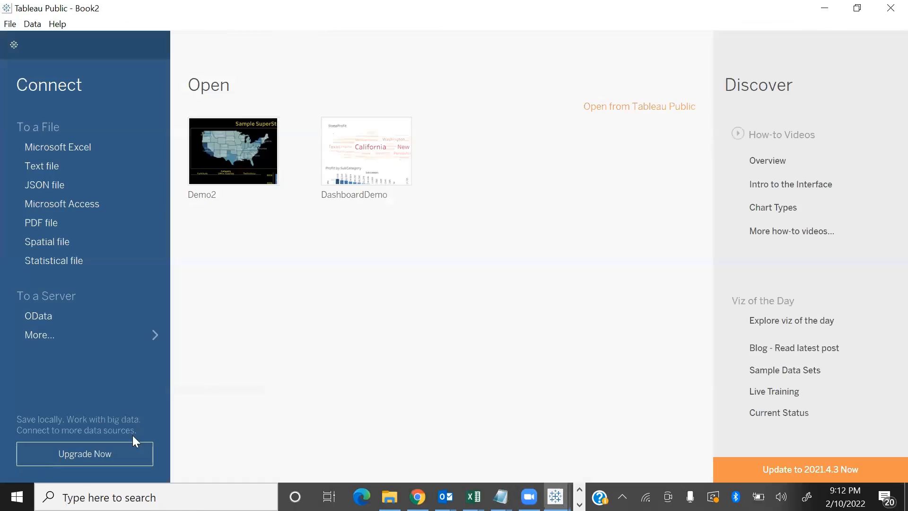
click(88, 151)
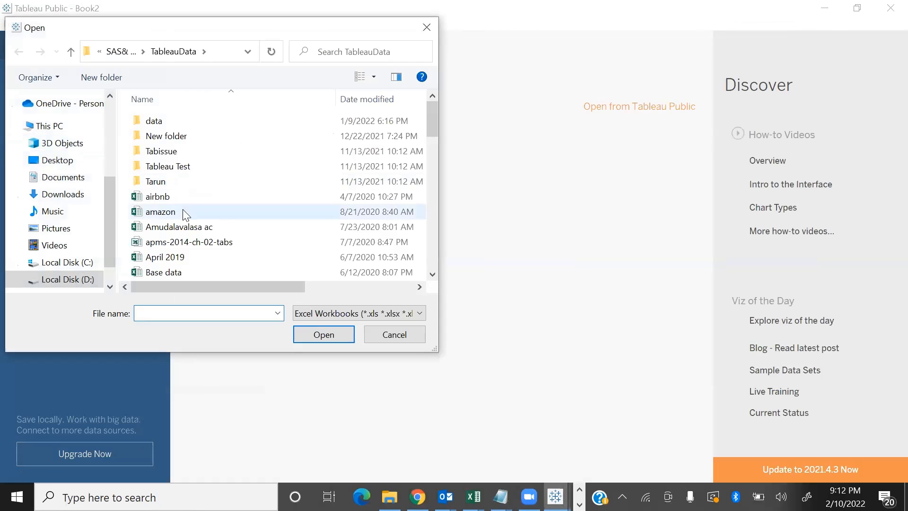
click(184, 211)
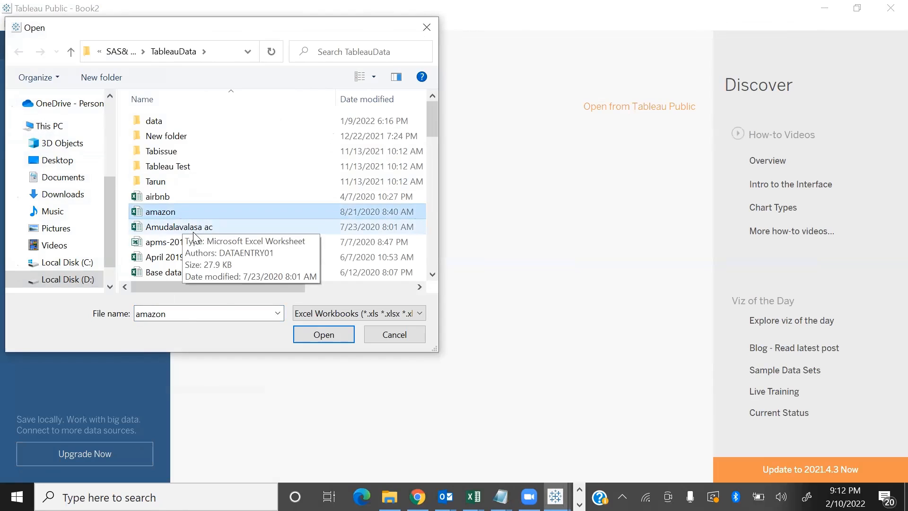
key(d)
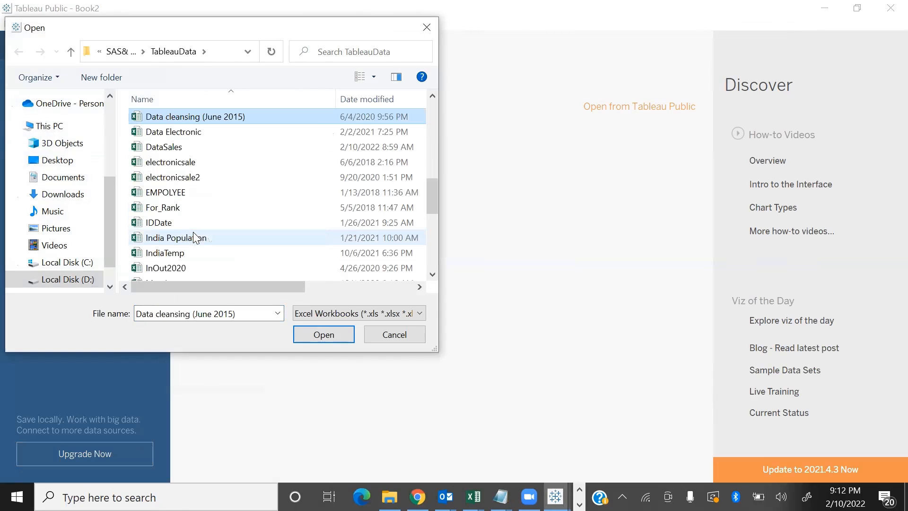
click(167, 147)
click(312, 334)
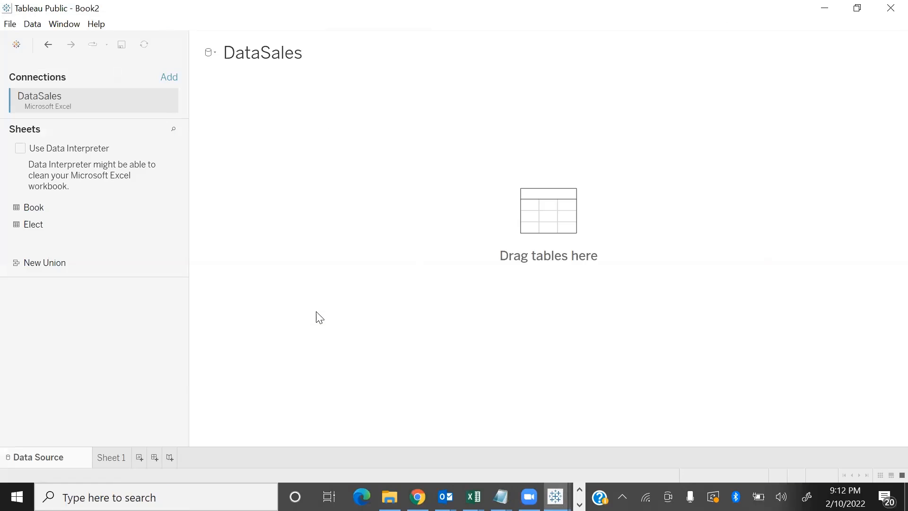
Add the Book sheet to the data source, join the Elect sheet inside it, and collapse the table details
double_click(55, 208)
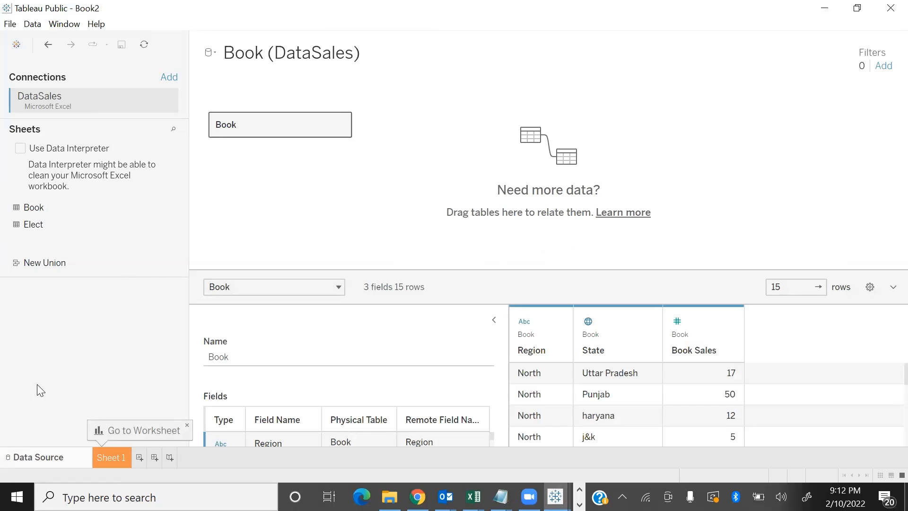
double_click(289, 131)
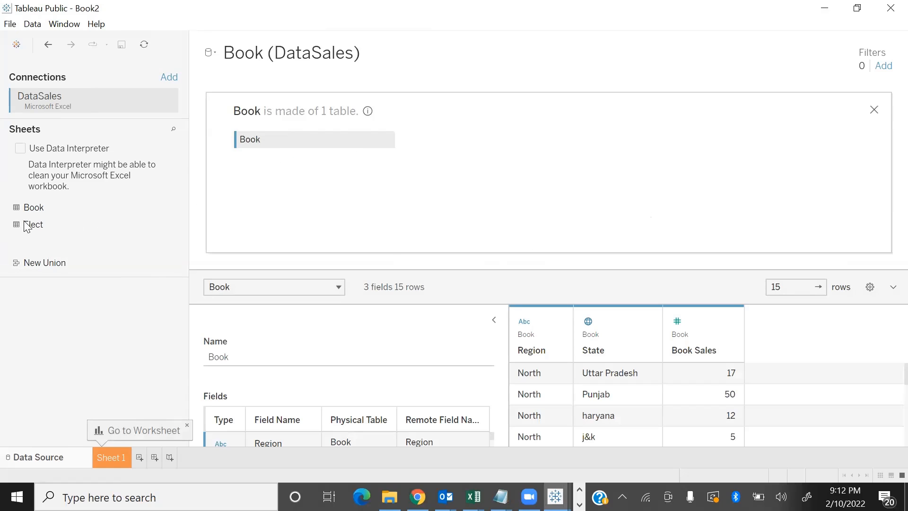
drag(47, 235, 463, 235)
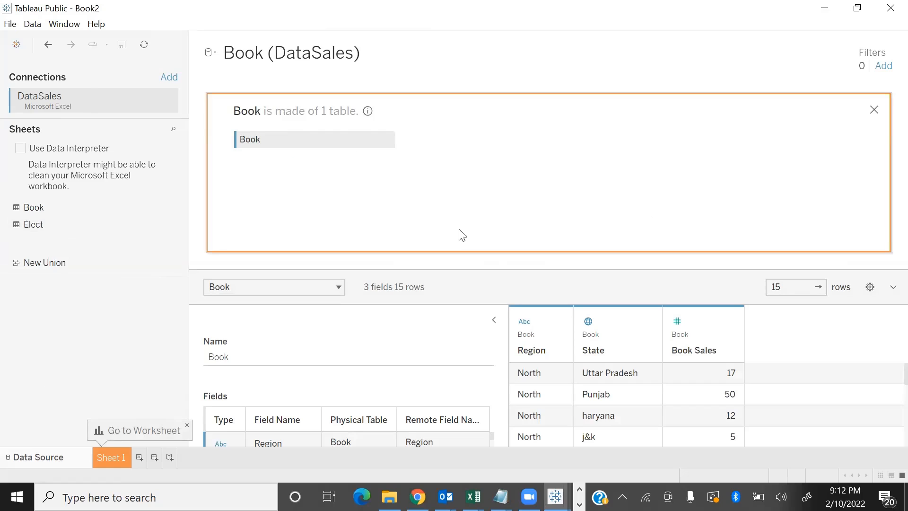
drag(473, 371, 464, 330)
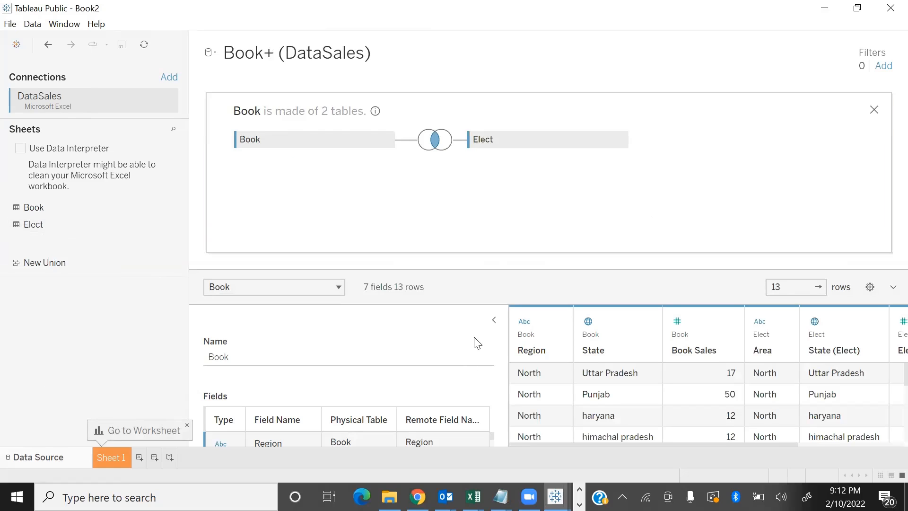
click(494, 322)
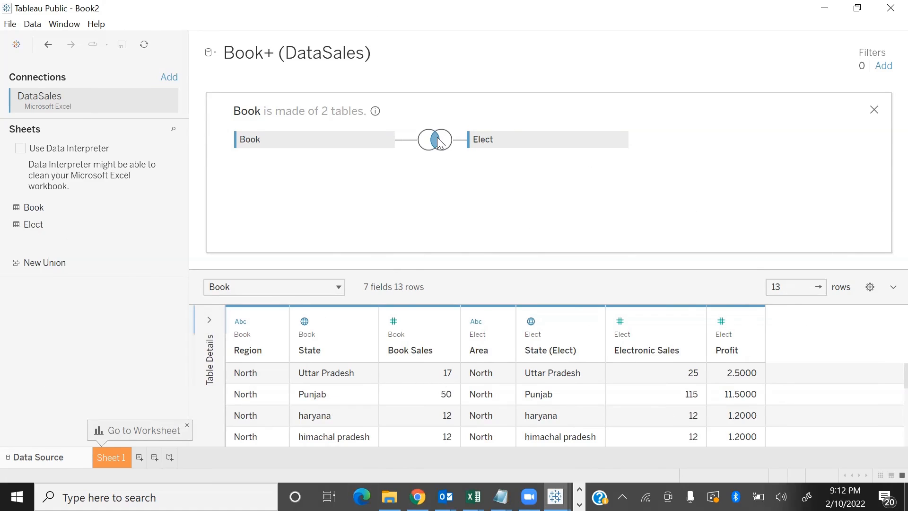
Change the join between Book and Elect to Left and inspect the j&k and bihar rows in the preview
mouse_move(435, 140)
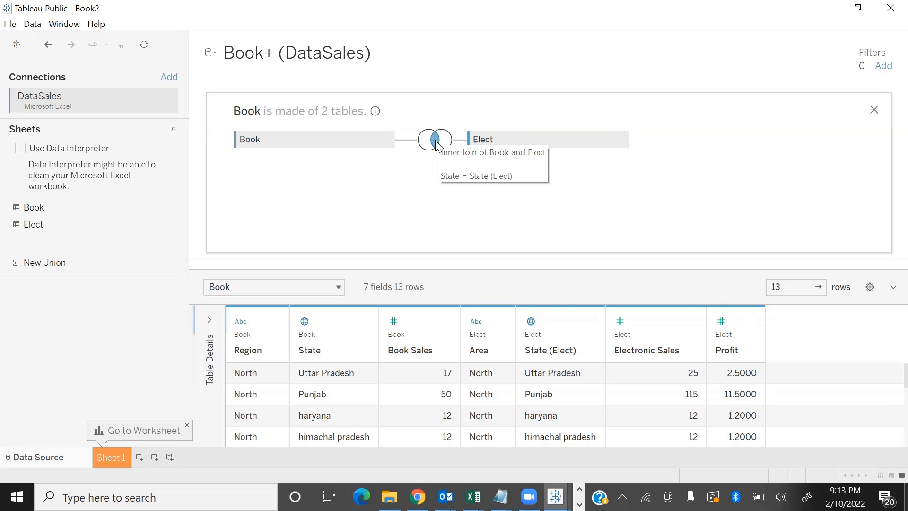
click(436, 144)
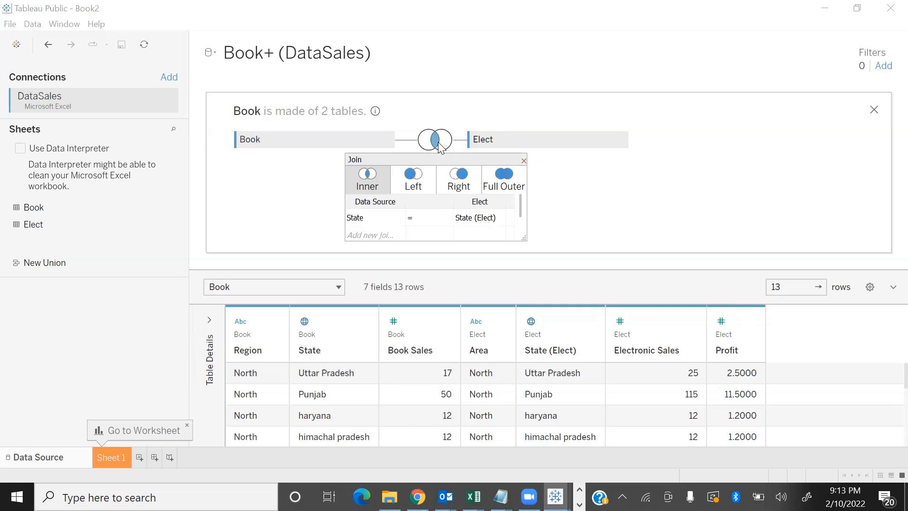
click(415, 184)
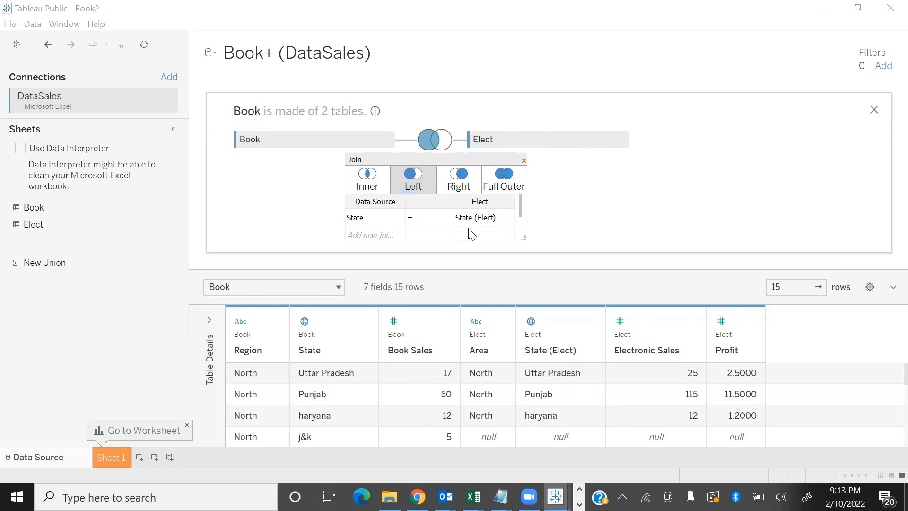
scroll(457, 372, down, 1)
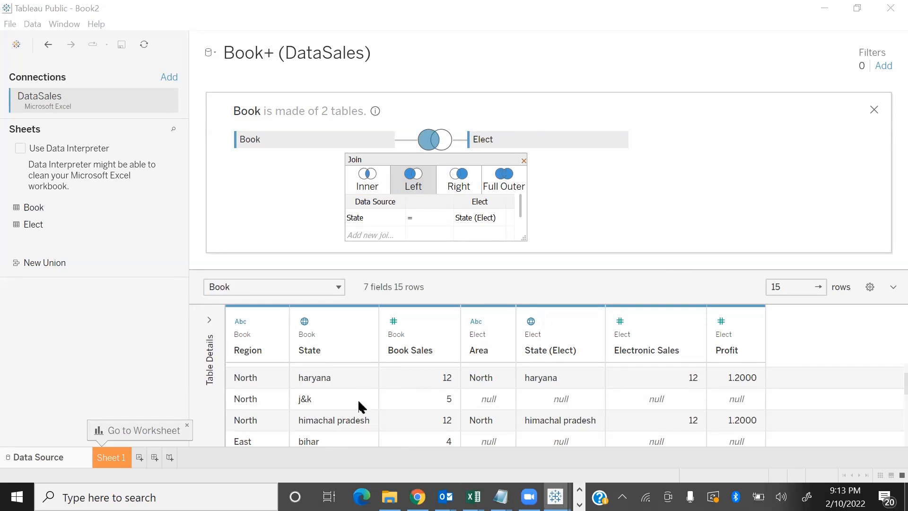
click(330, 442)
click(338, 402)
click(328, 439)
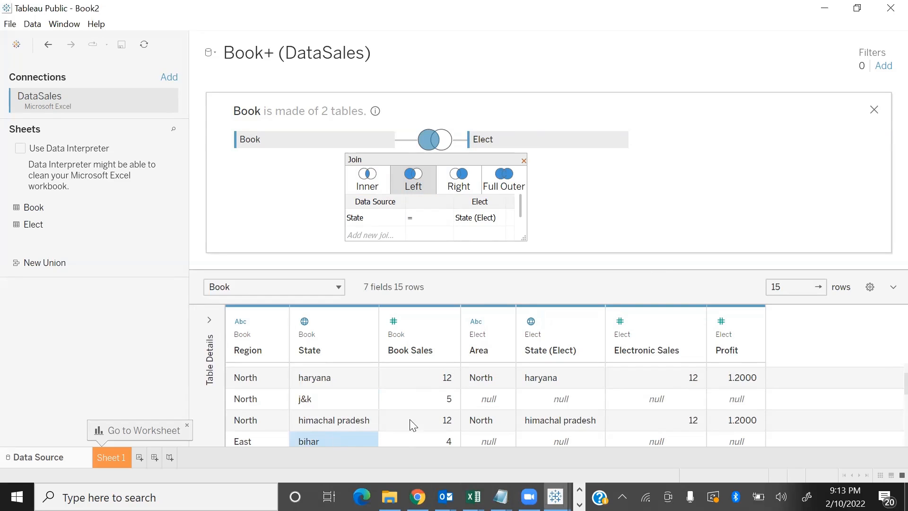
Check the Elect values for j&k, then change the join to Right and examine the Odisha row in the preview
drag(483, 404, 747, 402)
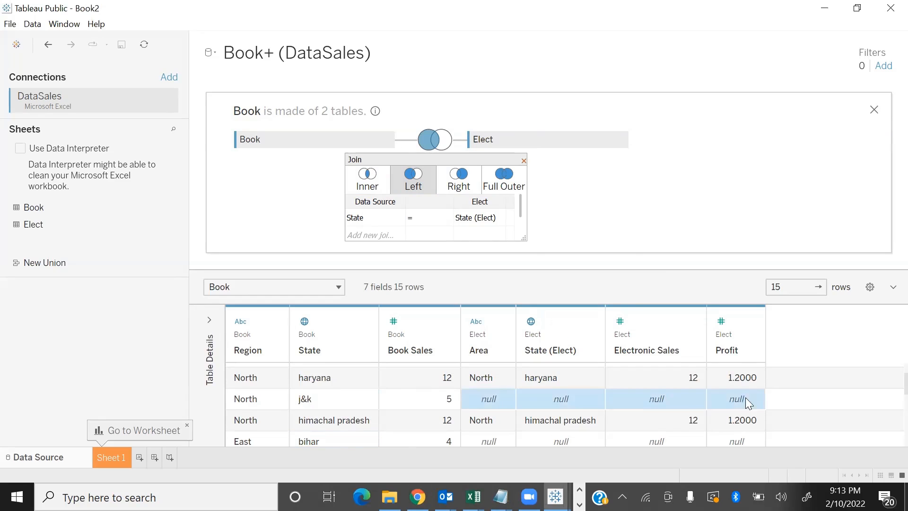
click(454, 184)
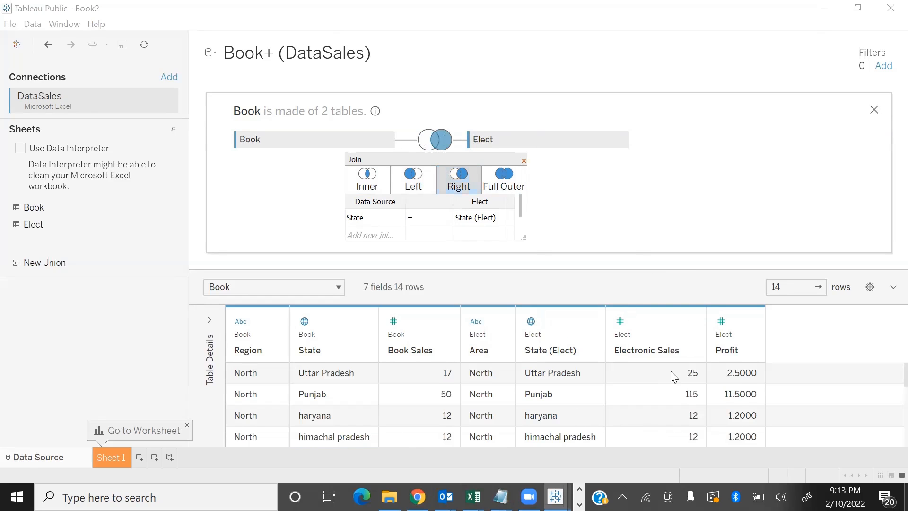
scroll(675, 377, down, 3)
scroll(675, 376, down, 3)
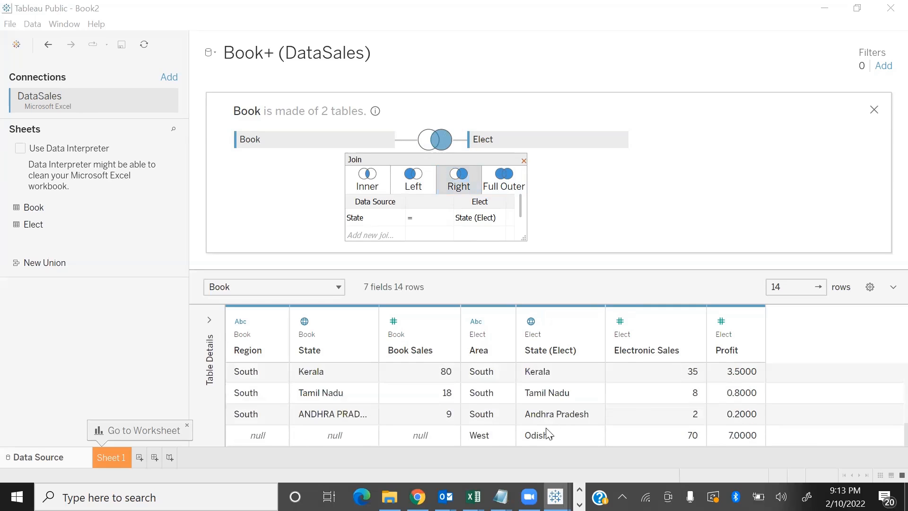
drag(503, 442, 739, 452)
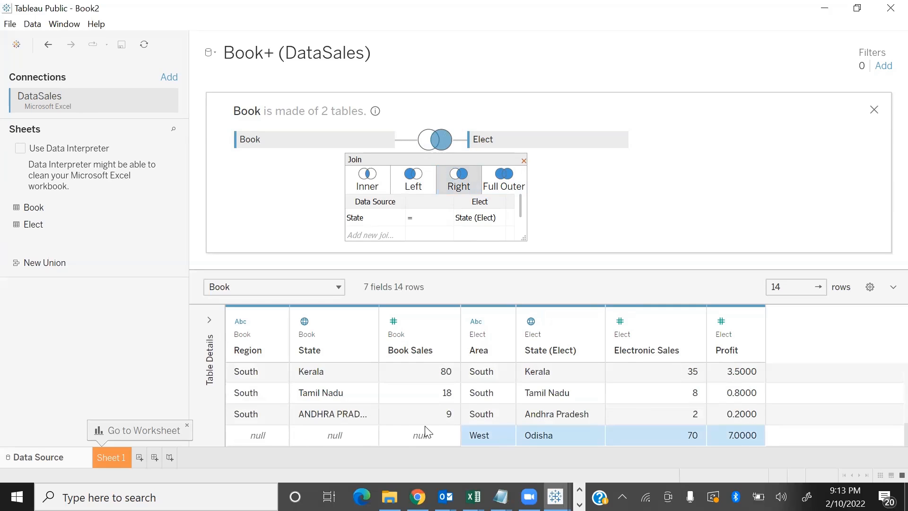
drag(410, 429, 260, 416)
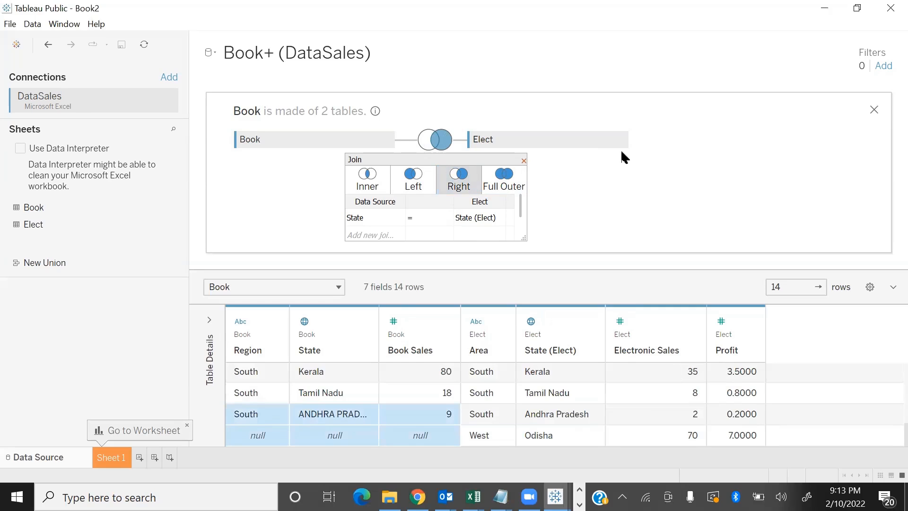
Change the join between Book and Elect to Full Outer and enlarge the data preview to examine its rows
click(490, 180)
drag(526, 269, 544, 204)
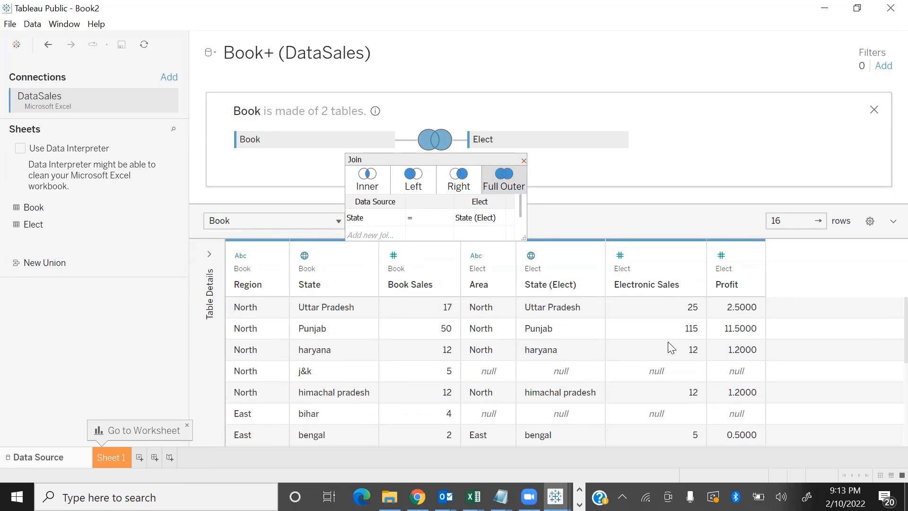
scroll(671, 351, down, 3)
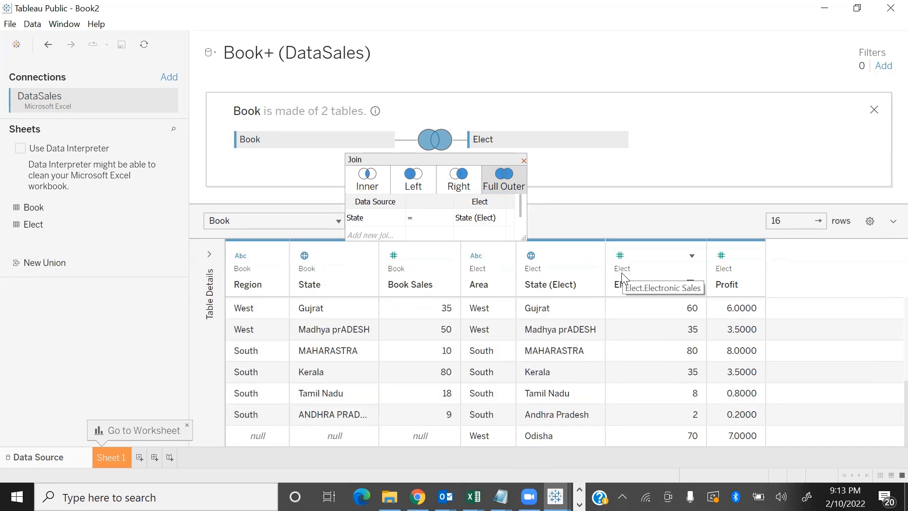
Set the join between Book and Elect to Inner, close its settings and go to Sheet 1
click(369, 187)
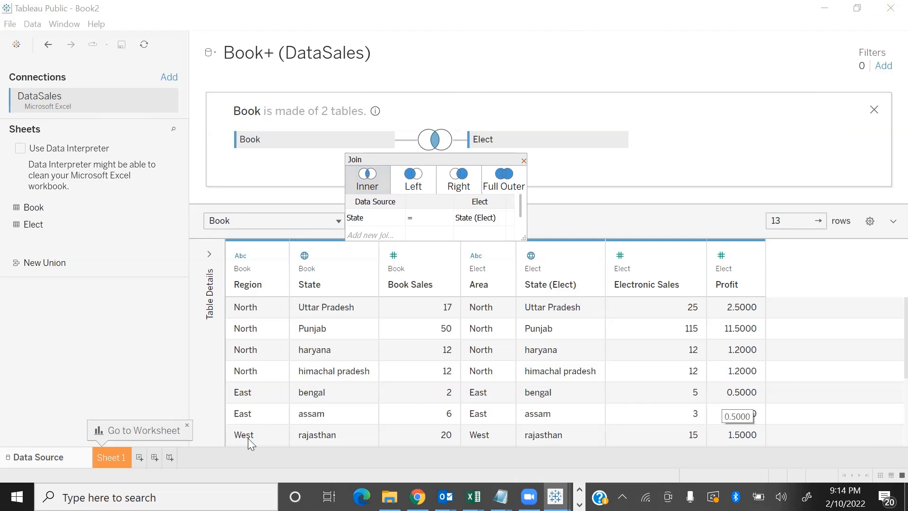
click(524, 161)
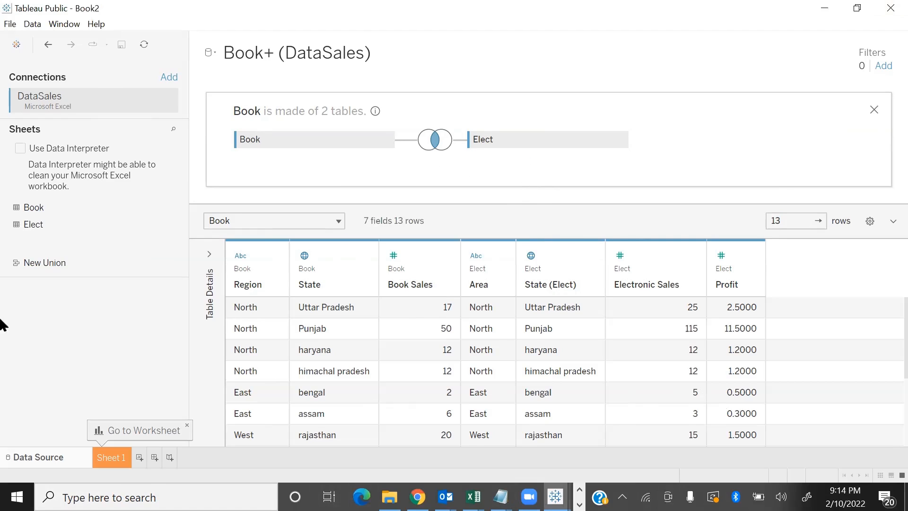
click(113, 458)
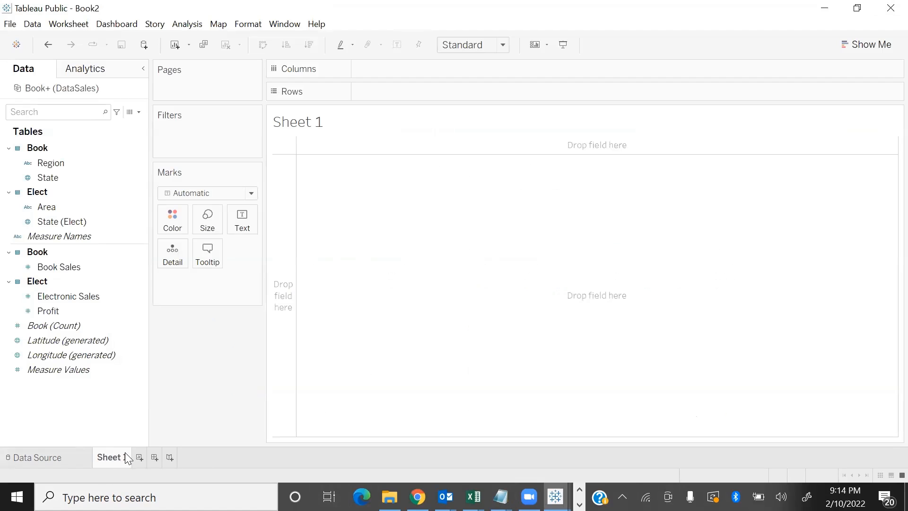
Build a text table with State as rows, showing Book Sales and Electronic Sales for each state
drag(43, 179, 393, 96)
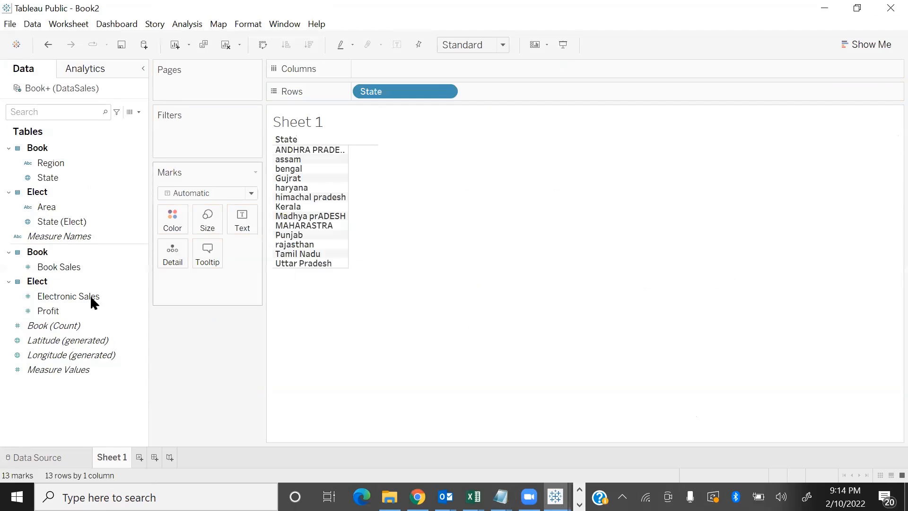
double_click(63, 272)
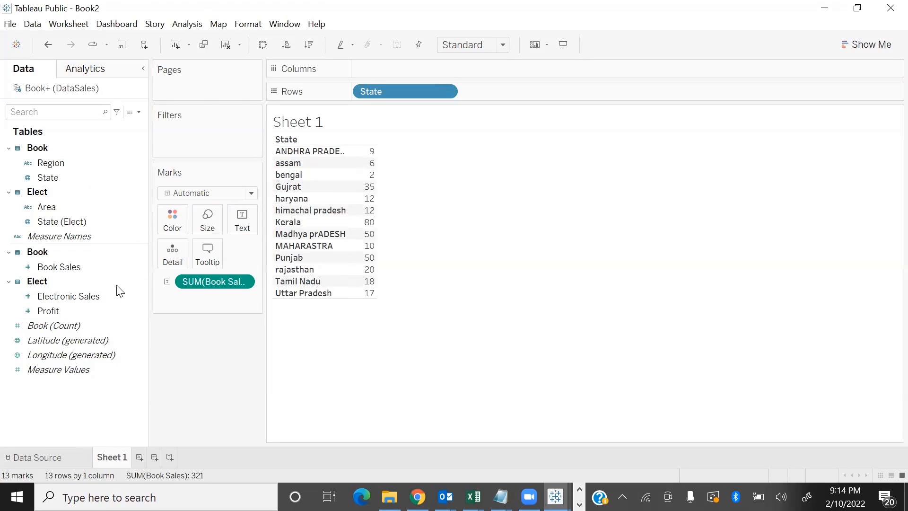
double_click(103, 298)
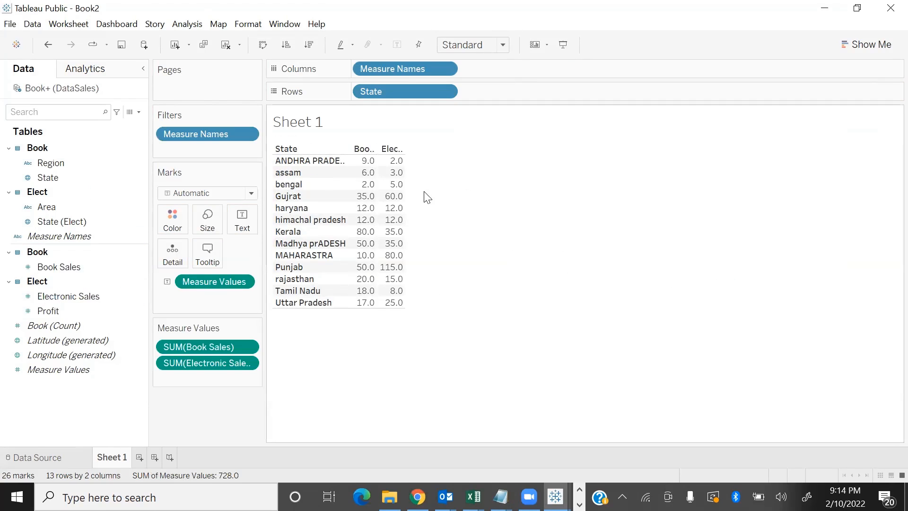
Widen the table's measure columns until their full headings fit, and increase the row height
drag(404, 184, 469, 183)
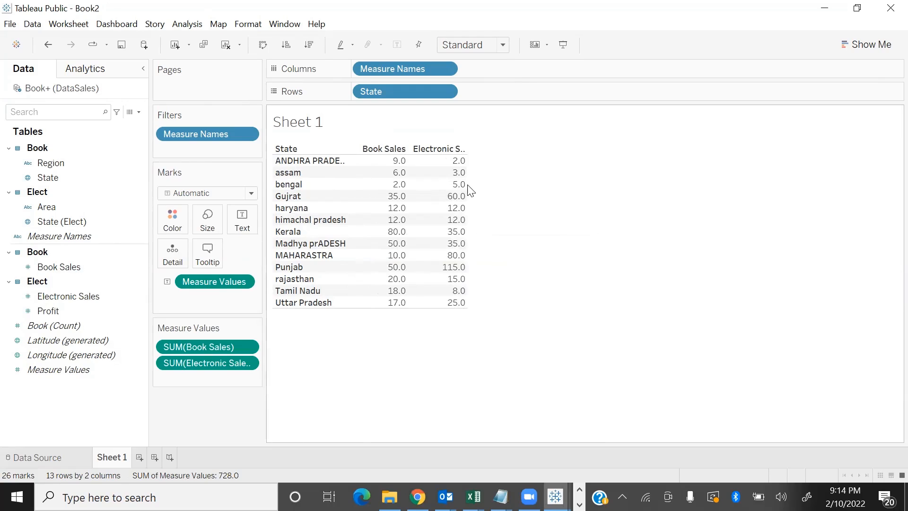
drag(467, 185, 541, 179)
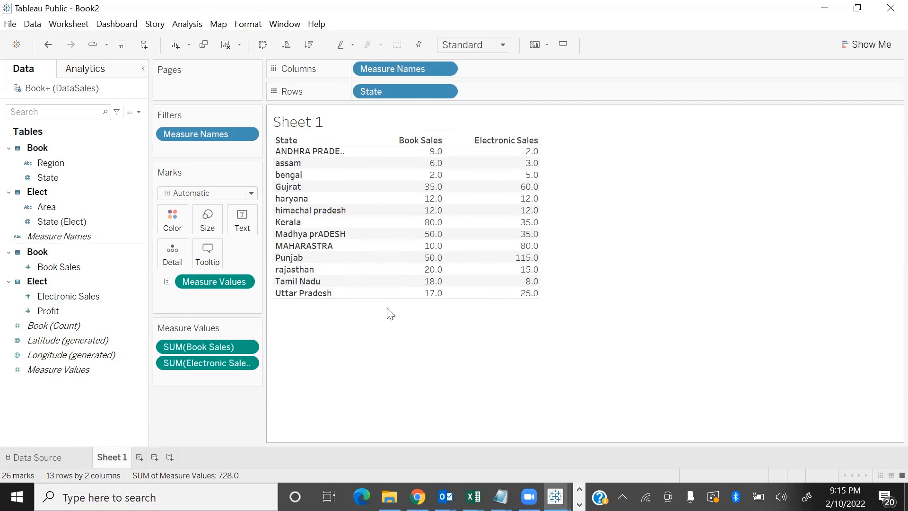
drag(396, 299, 395, 335)
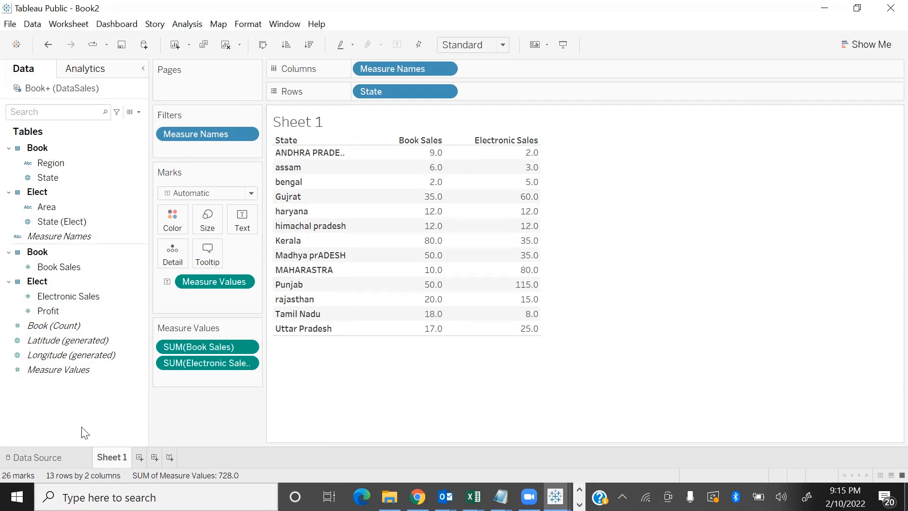
Create a calculated field TS with the formula SUM([Book Sales])+SUM([Electronic Sales]) and add it to the State table
right_click(71, 400)
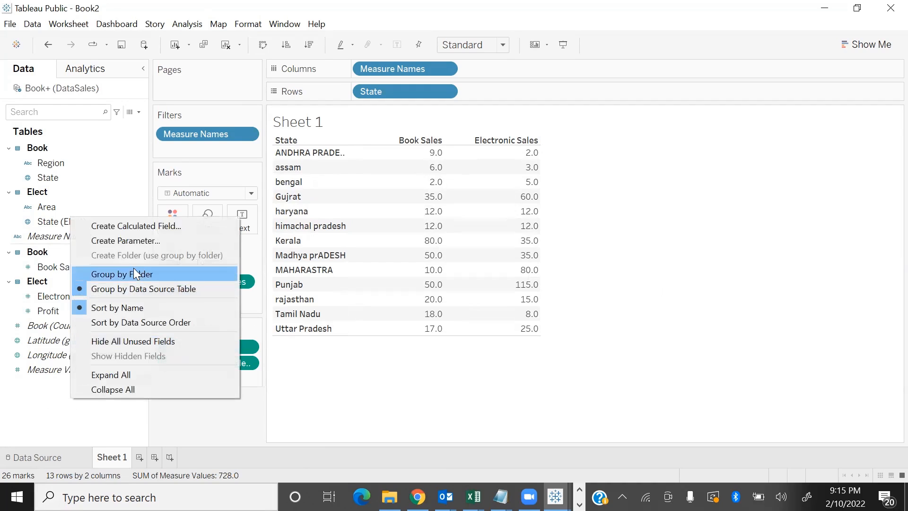
click(138, 225)
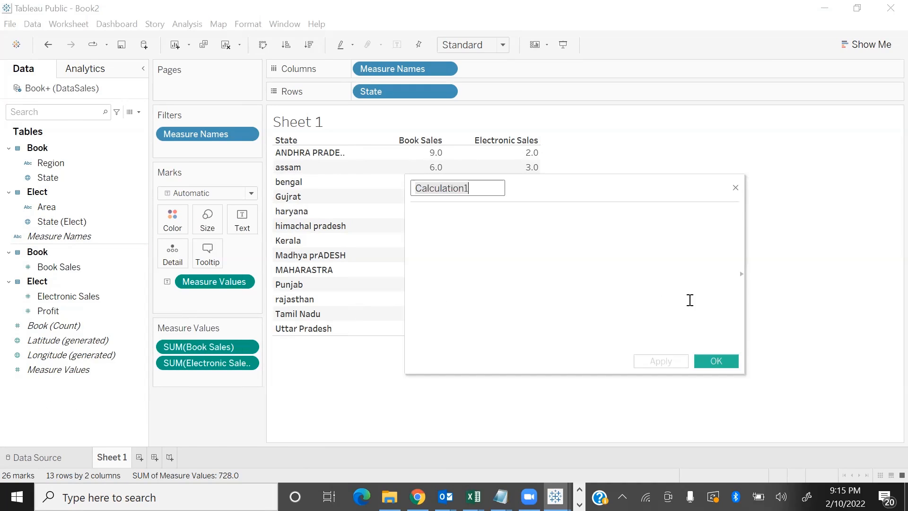
text(TS)
click(541, 227)
text(SU)
key(Return)
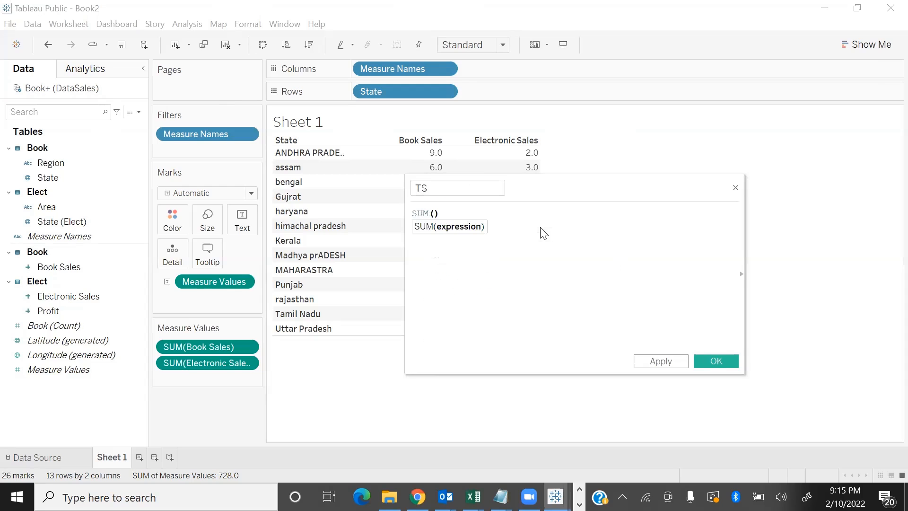
text(Boo)
key(Down)
key(Return)
text(+)
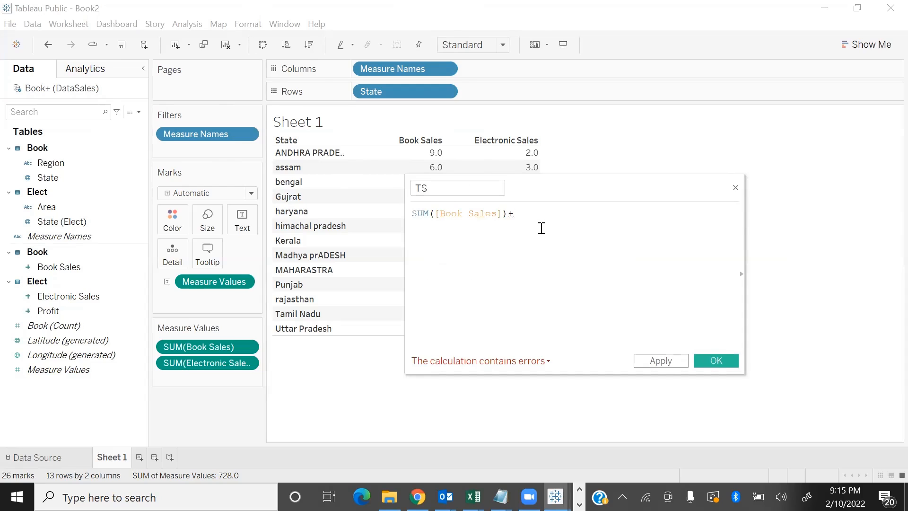
text(SU)
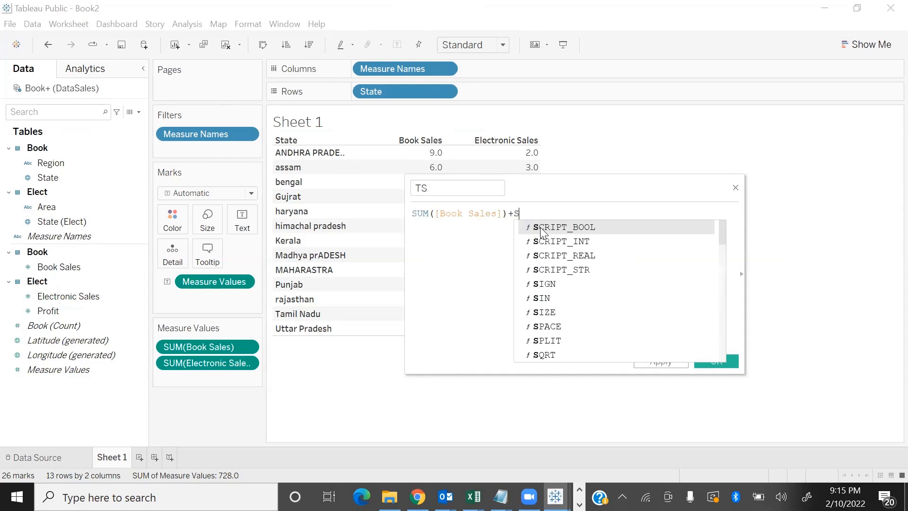
key(Return)
text(El)
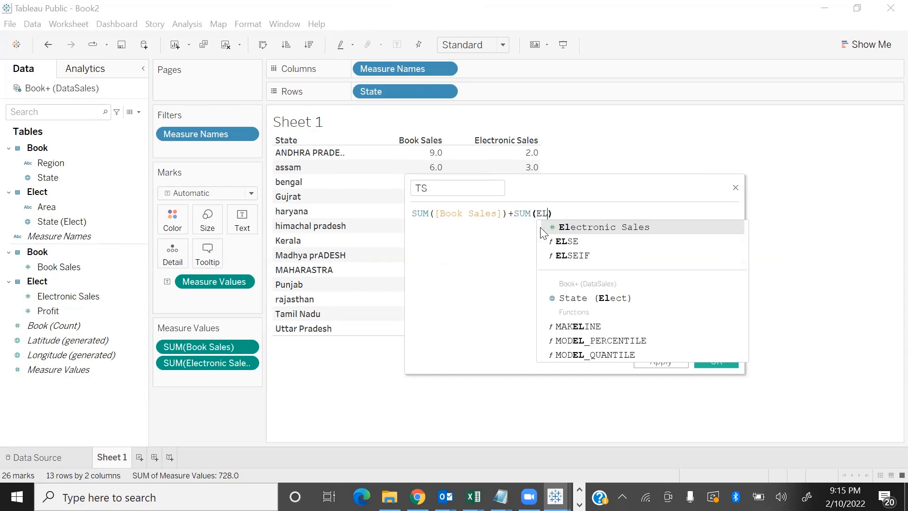
key(Return)
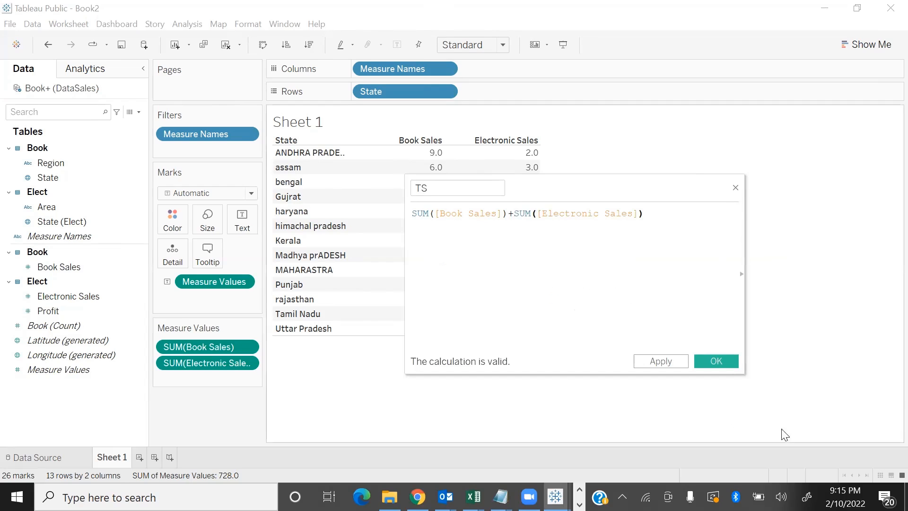
click(734, 365)
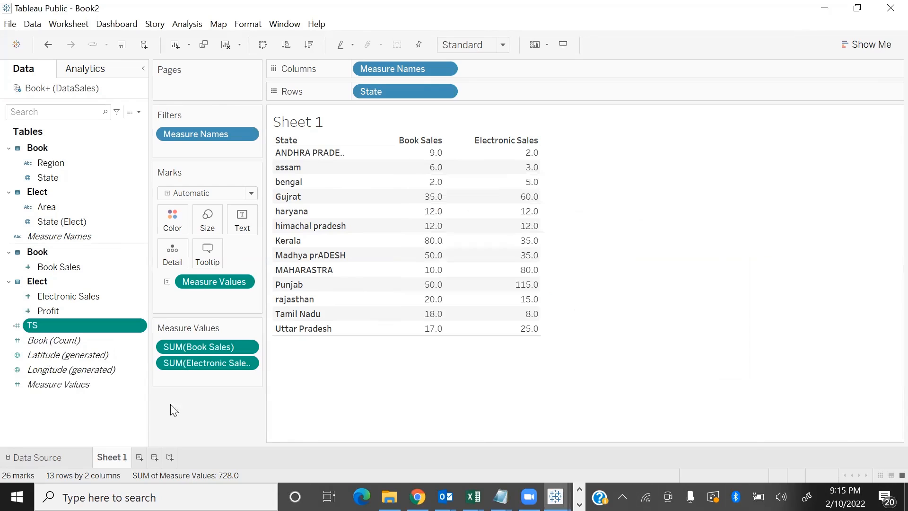
double_click(82, 326)
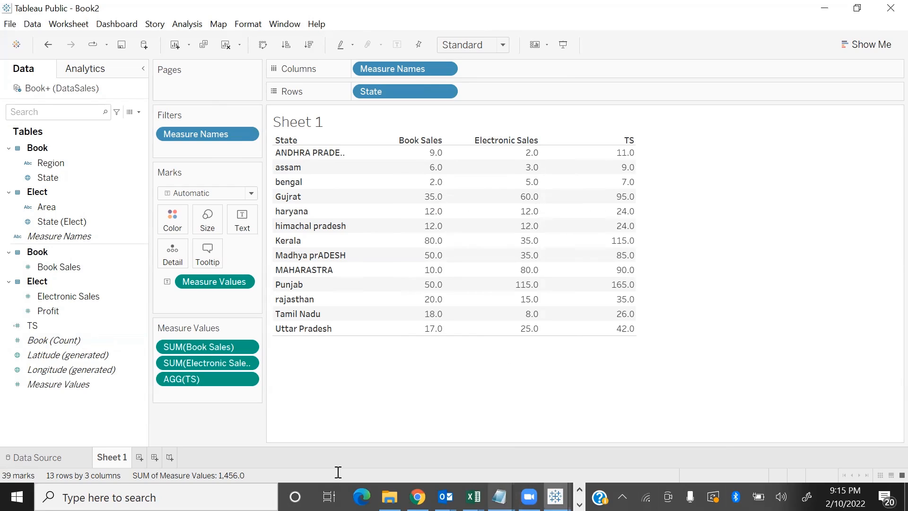
Add a new worksheet and build a table of Book Sales, Electronic Sales and TS by Region
click(139, 458)
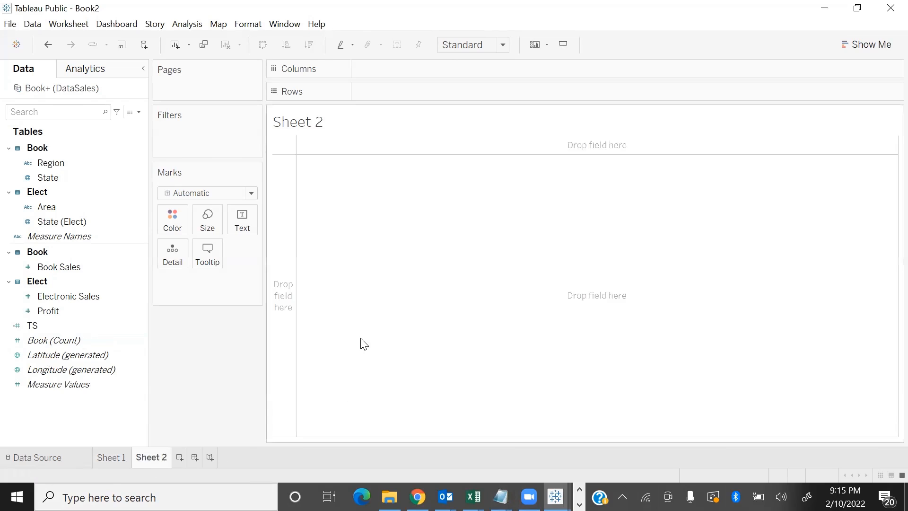
drag(56, 164, 403, 93)
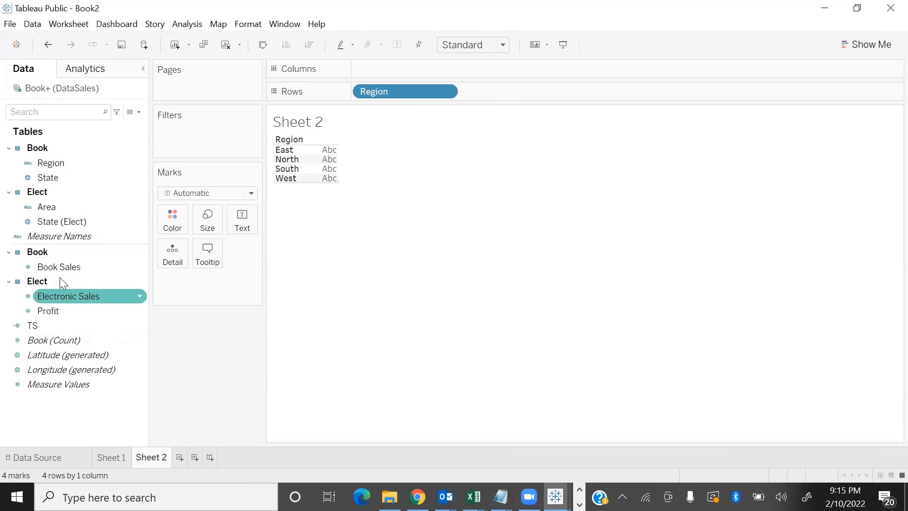
double_click(88, 268)
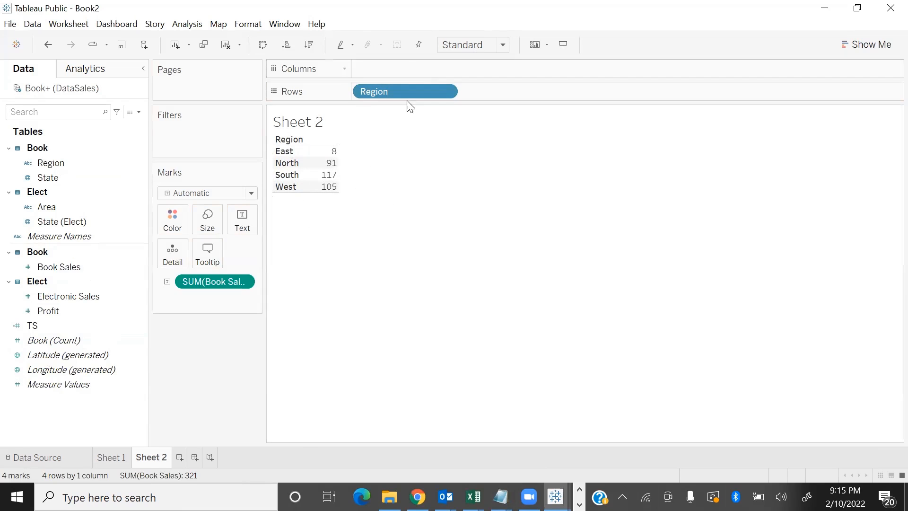
click(74, 296)
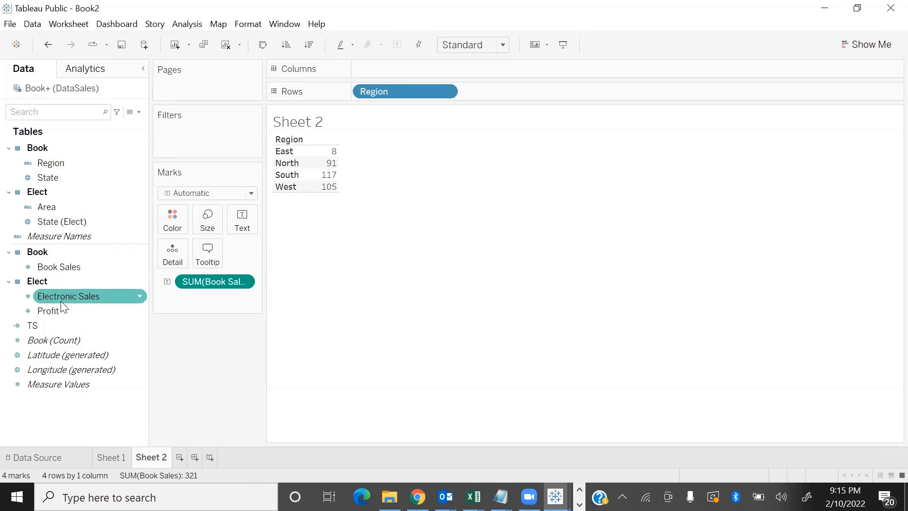
double_click(61, 302)
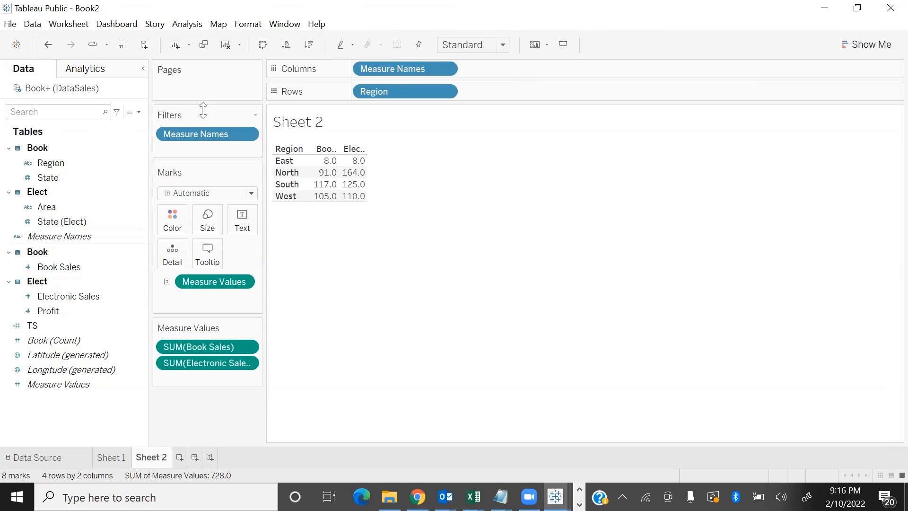
double_click(46, 326)
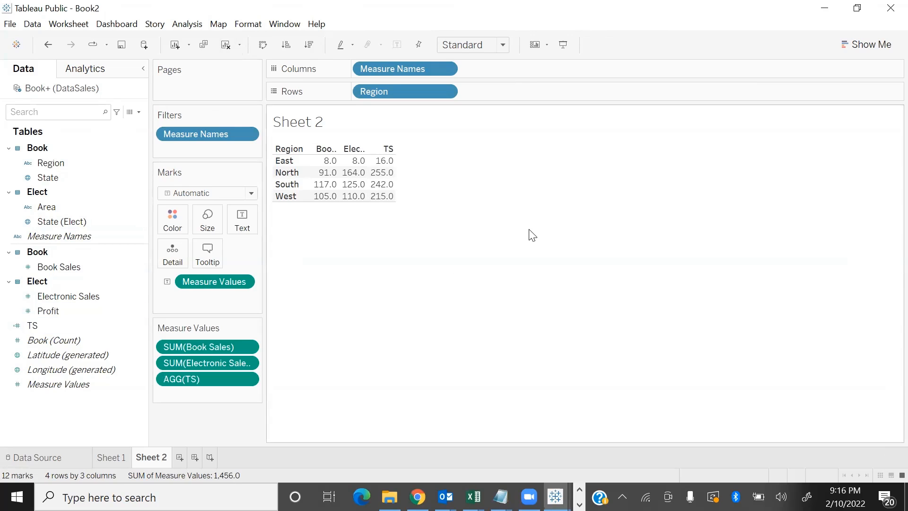
Clear the Region table from Sheet 2 and return to Sheet 1
click(226, 44)
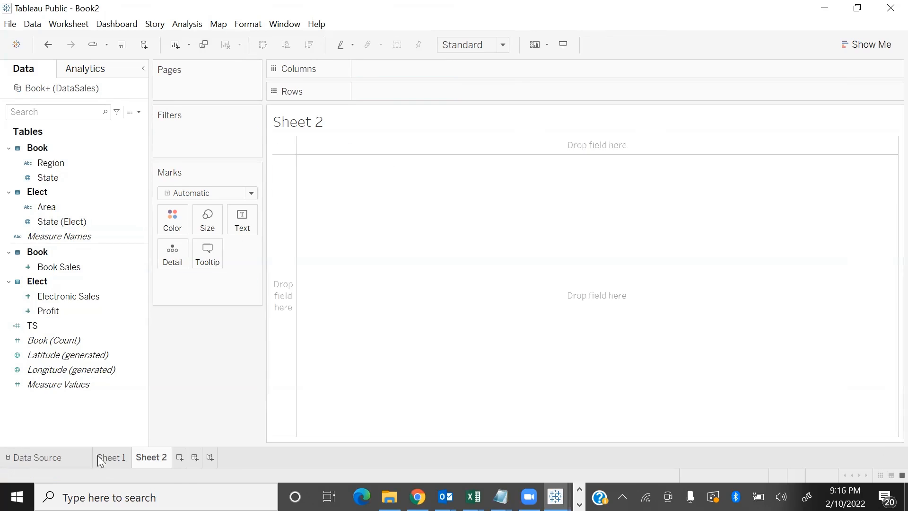
click(101, 461)
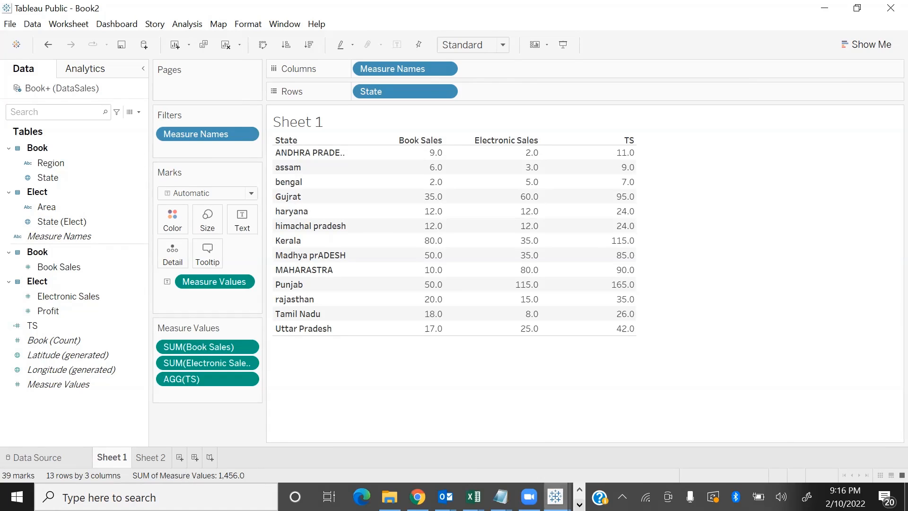
Switch to the empty Book3 workbook in Tableau Public and maximize its window
click(556, 496)
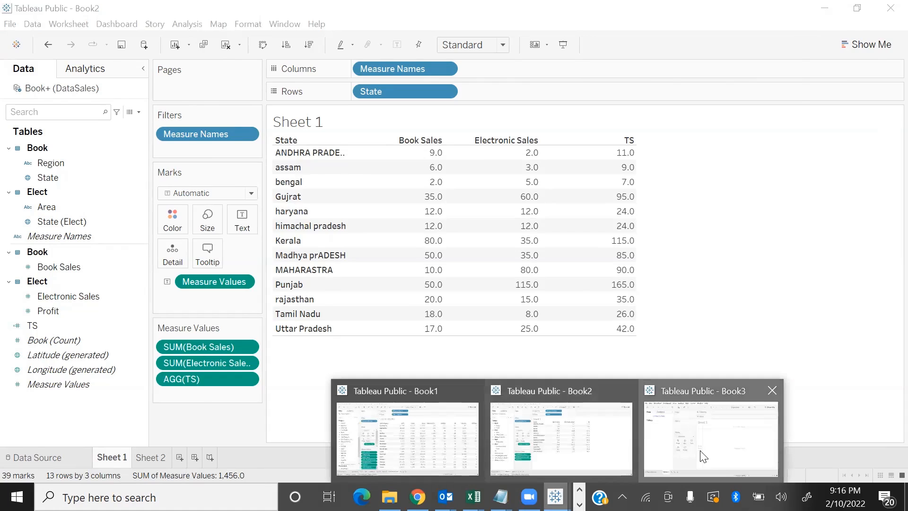
click(709, 457)
click(745, 45)
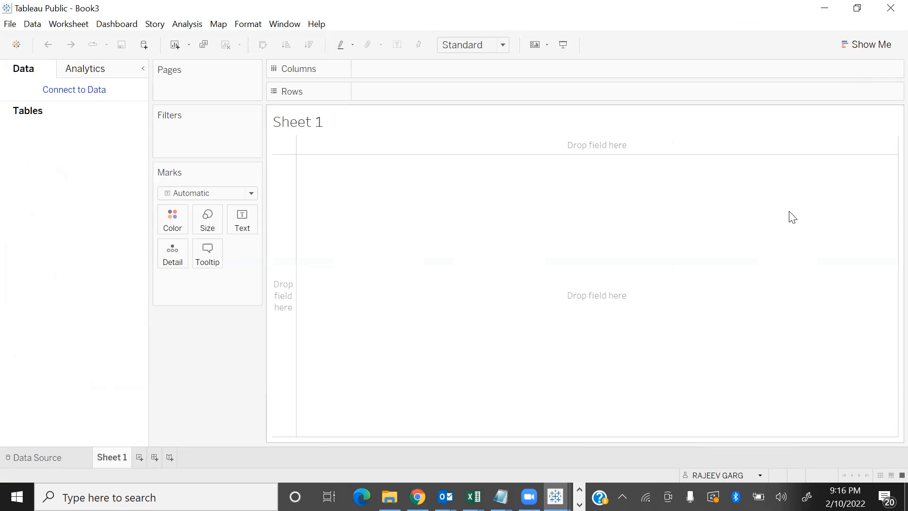
Switch to the TableauData folder and open the electronicsale workbook in Excel to examine its columns
key(alt+Tab)
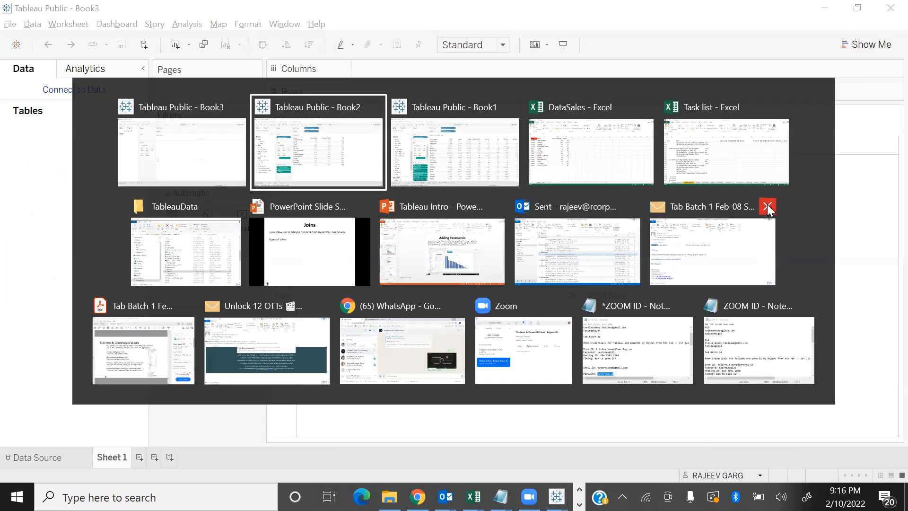
click(211, 253)
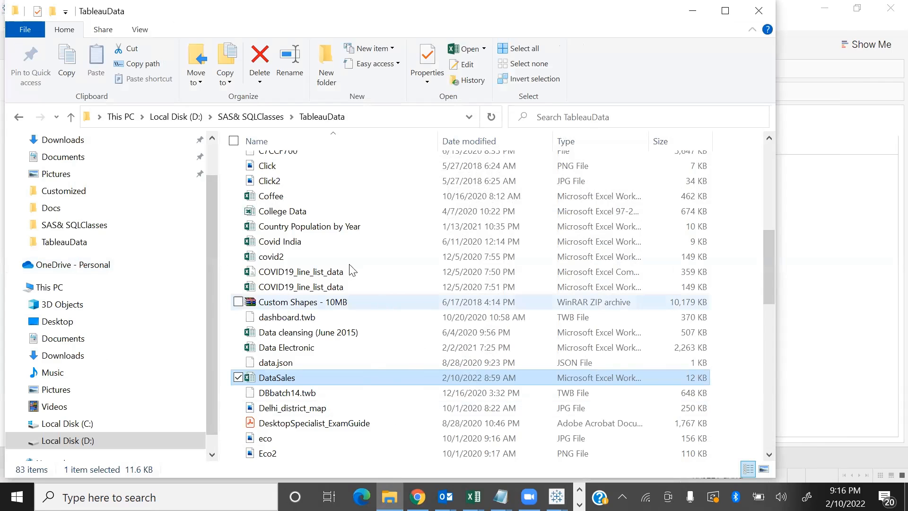
scroll(336, 385, down, 3)
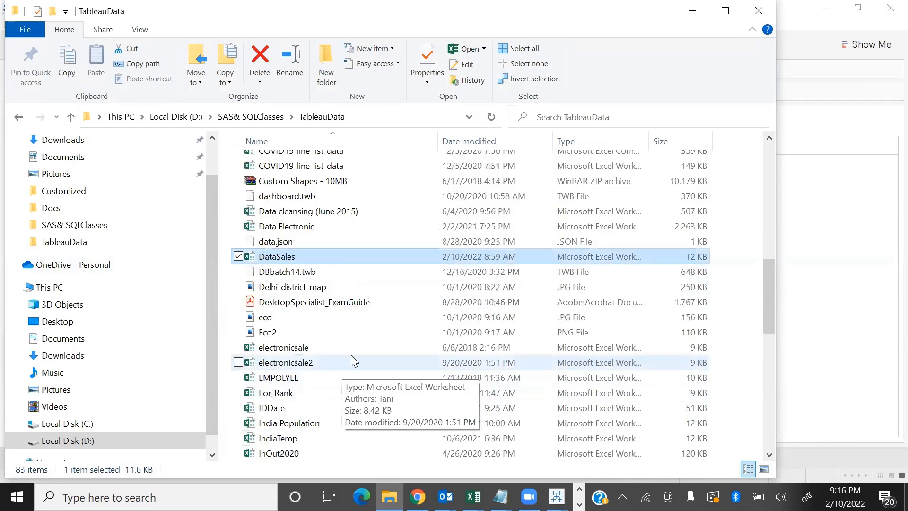
scroll(362, 298, up, 1)
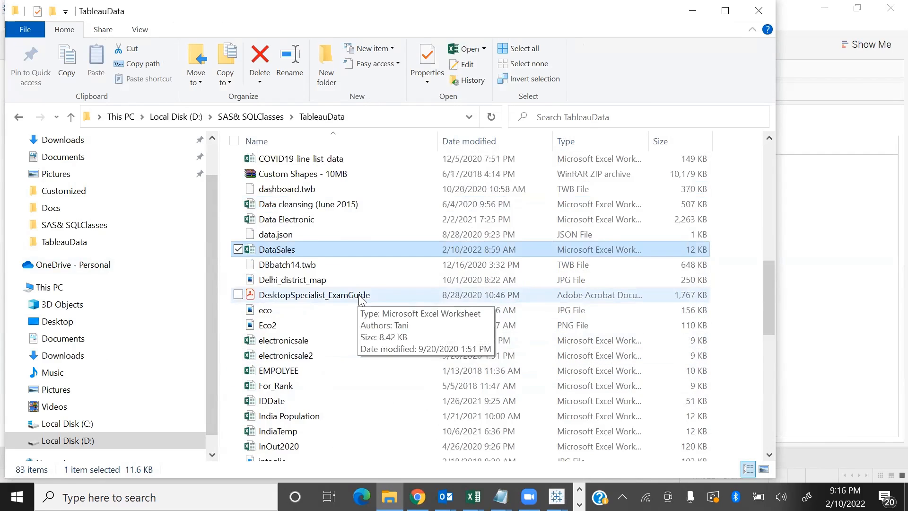
scroll(360, 298, down, 3)
double_click(304, 230)
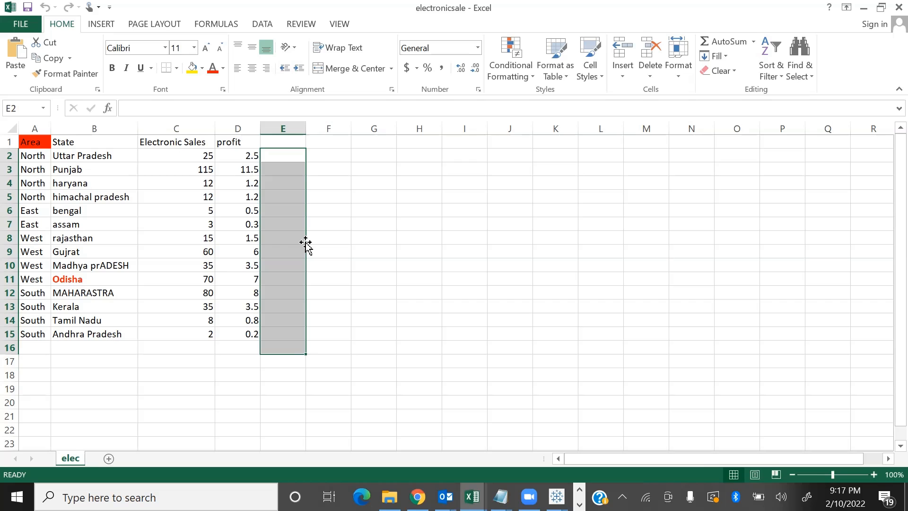
Return to the TableauData folder and open the Booksales workbook to examine its columns
key(alt+Tab)
key(alt+Tab)
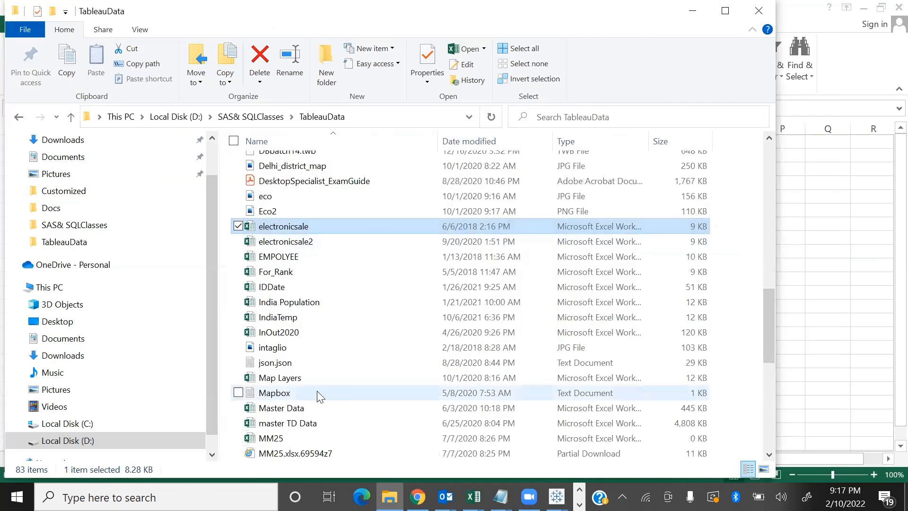
scroll(313, 374, up, 7)
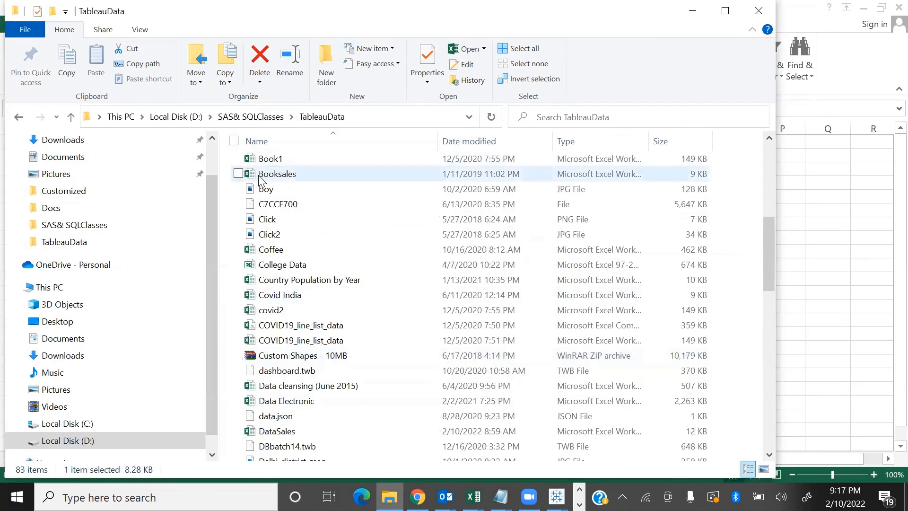
double_click(277, 174)
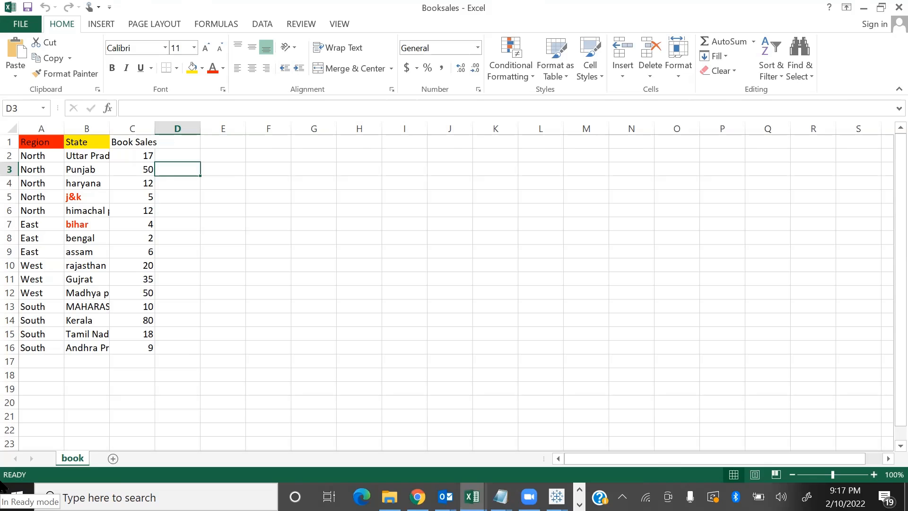
Switch back to Book3 in Tableau Public and connect its data source to the Booksales Excel workbook
key(alt+Tab)
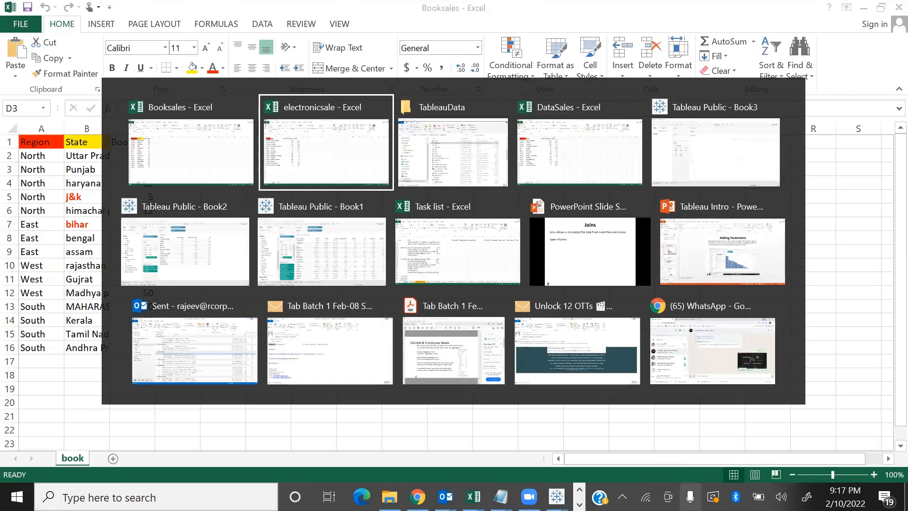
key(alt+Tab)
key(alt+Tab)
key(alt+Tab)
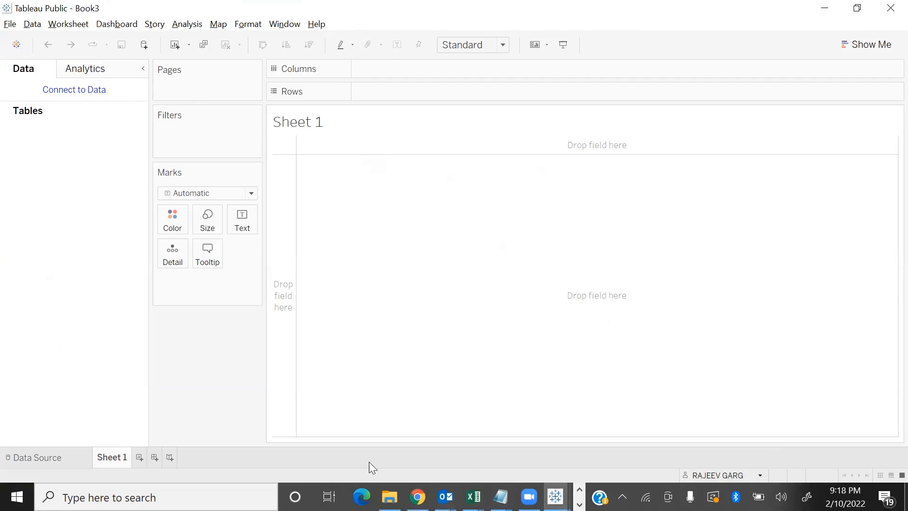
click(53, 456)
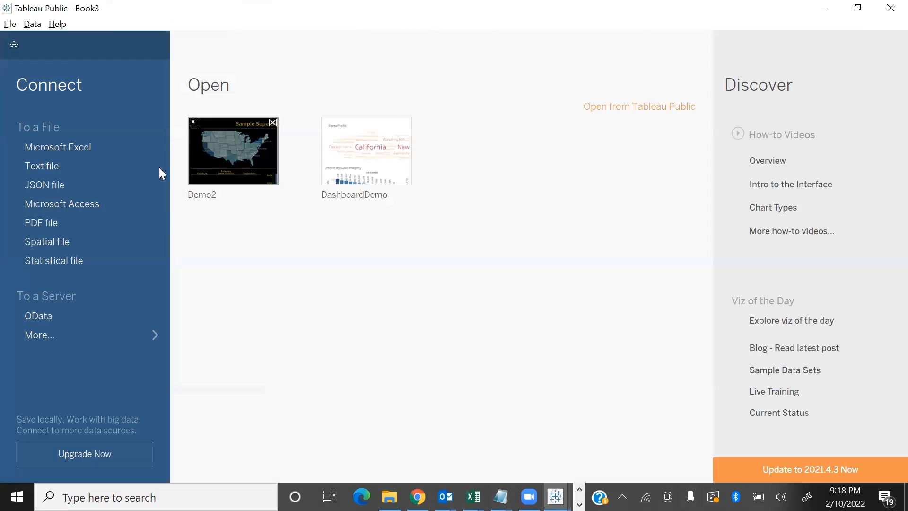
click(140, 151)
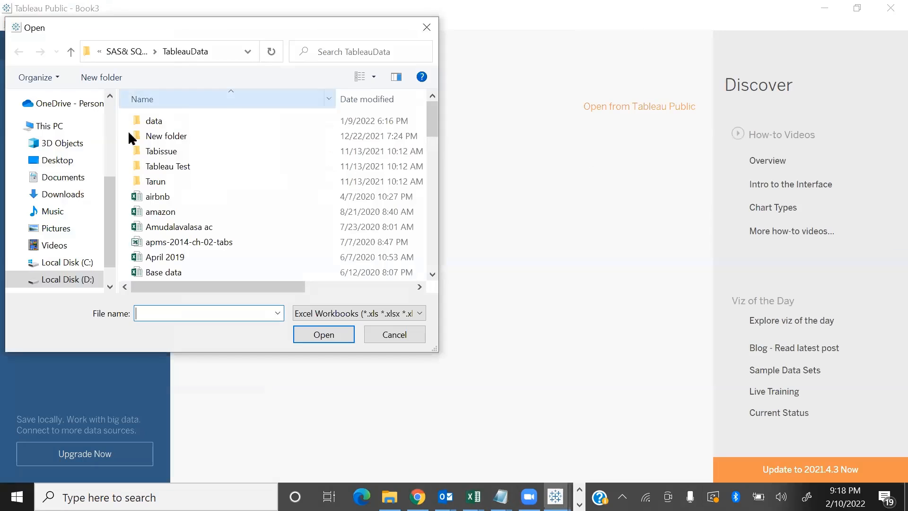
click(189, 228)
key(b)
key(o)
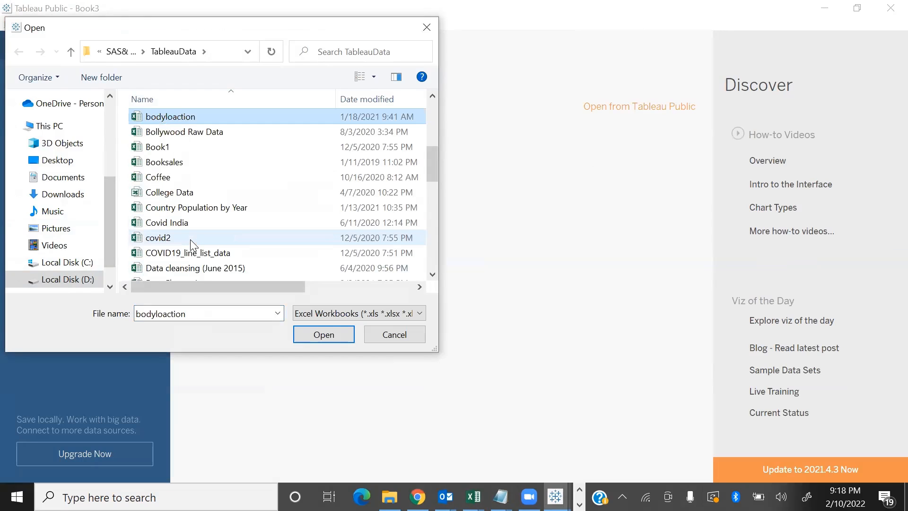
click(183, 163)
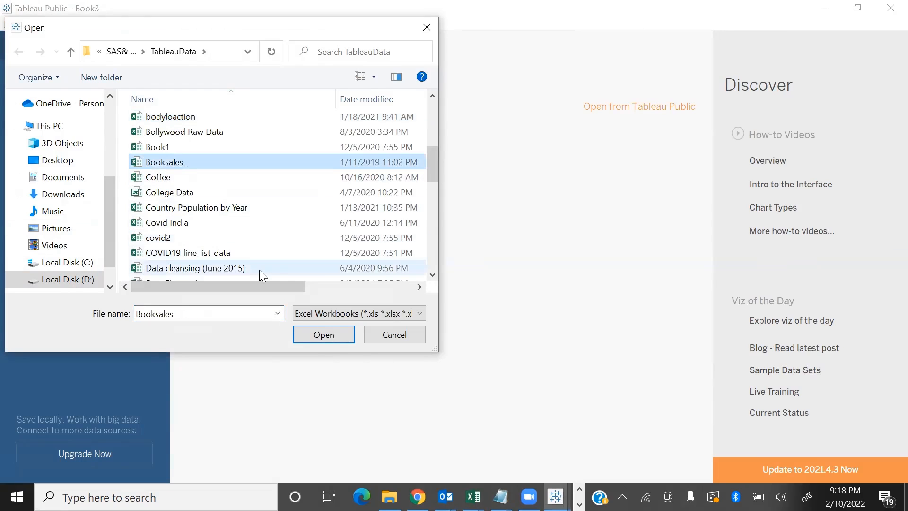
click(322, 333)
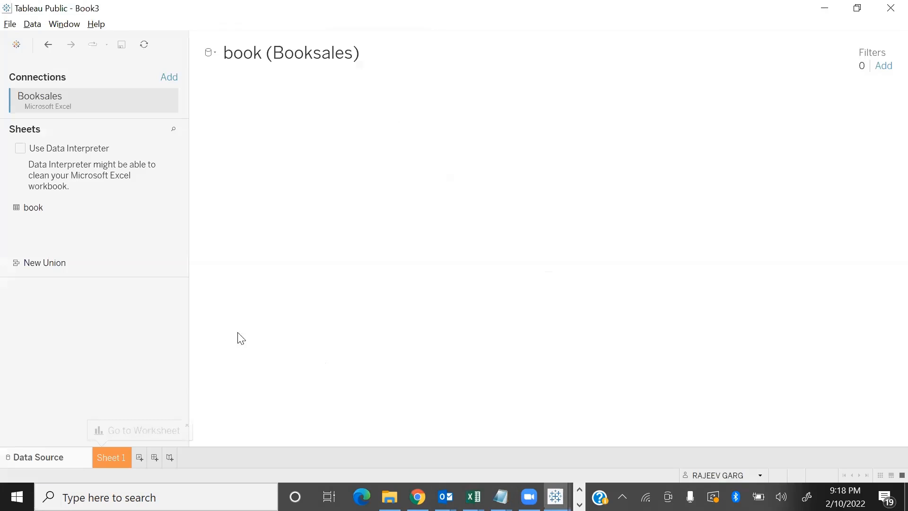
click(494, 320)
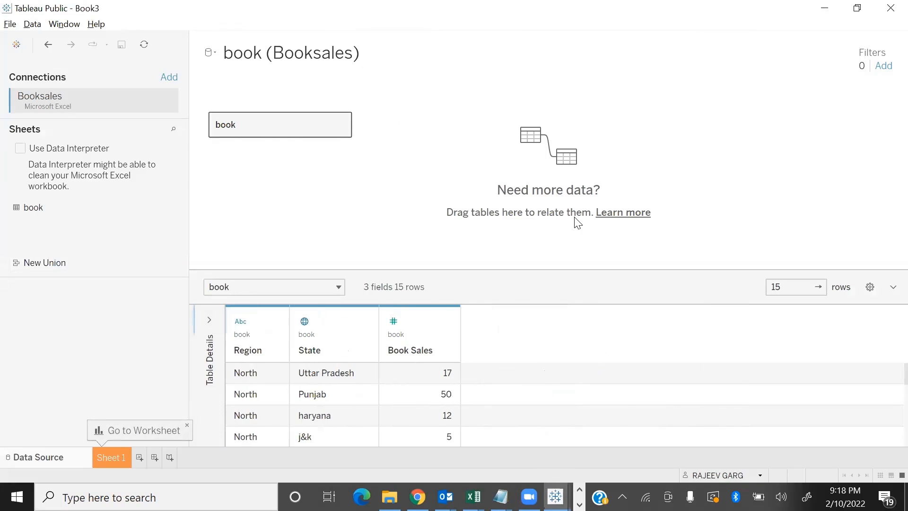
Add the electronicsale Excel workbook as a second connection and view the sheets of both connections
click(171, 78)
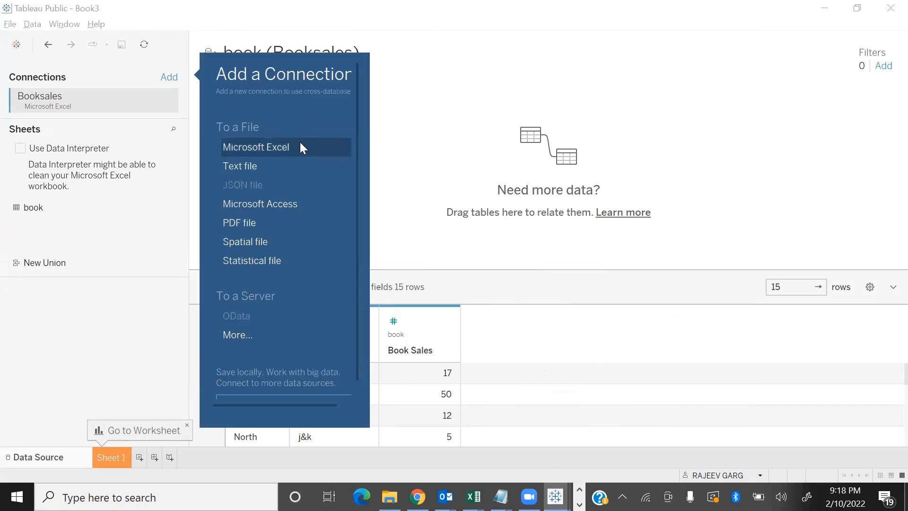
click(304, 149)
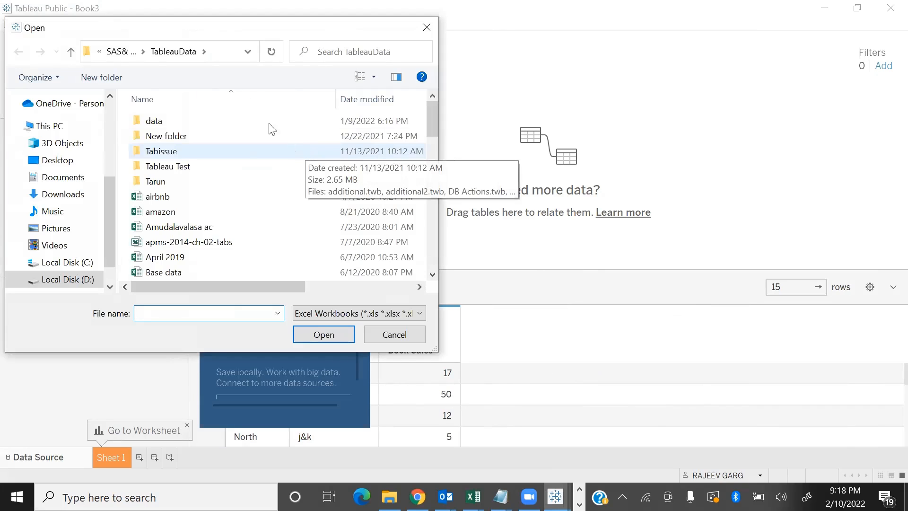
click(199, 210)
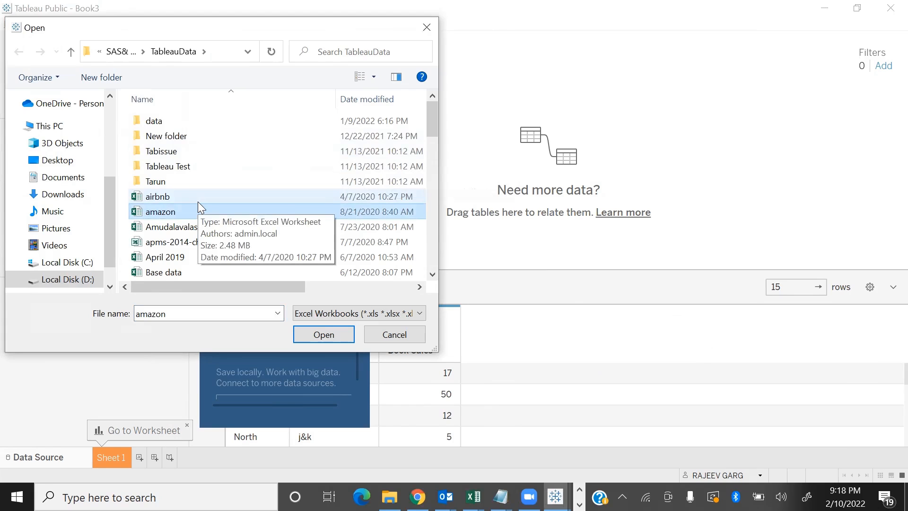
key(e)
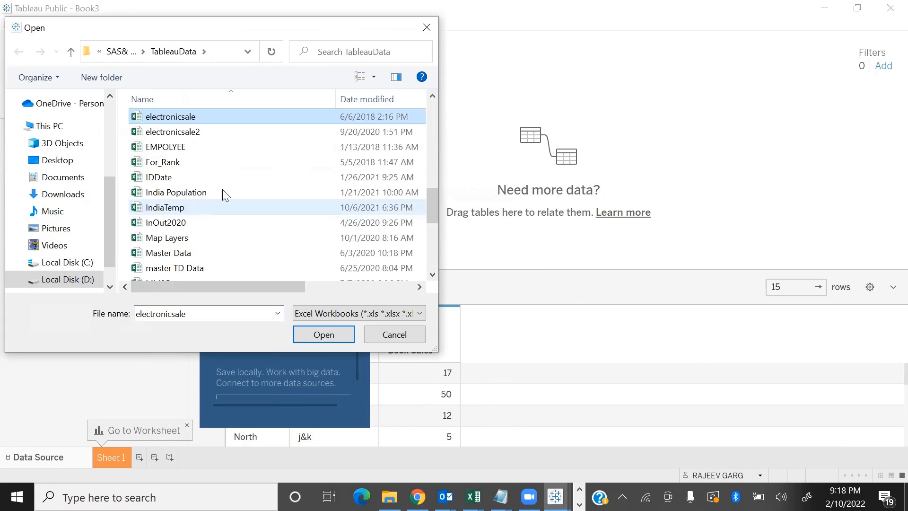
click(324, 335)
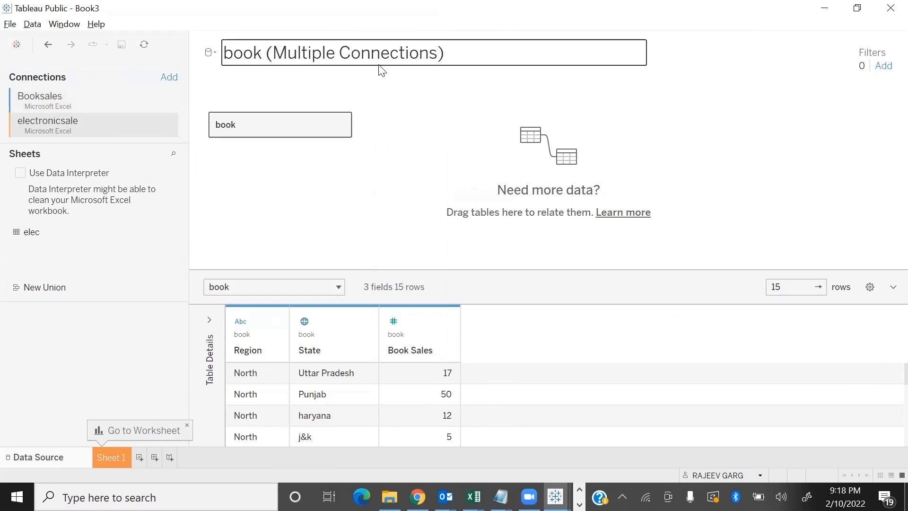
click(38, 99)
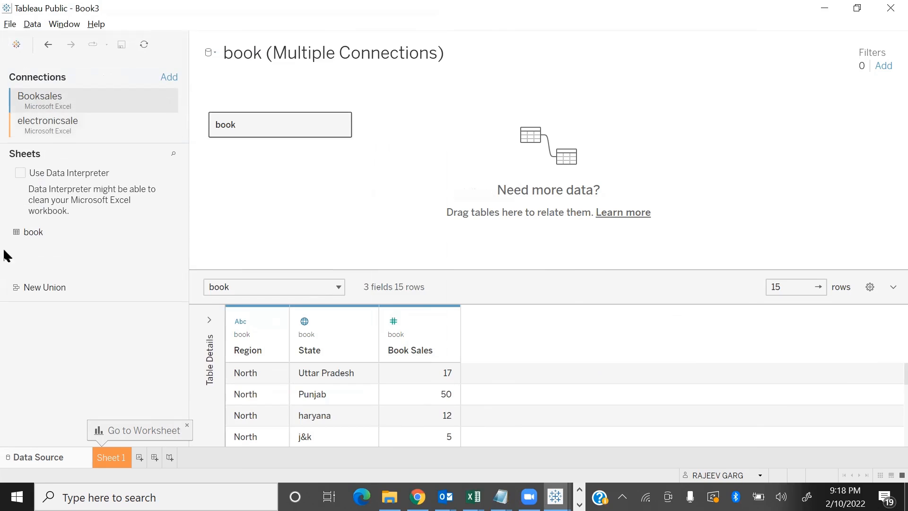
click(35, 129)
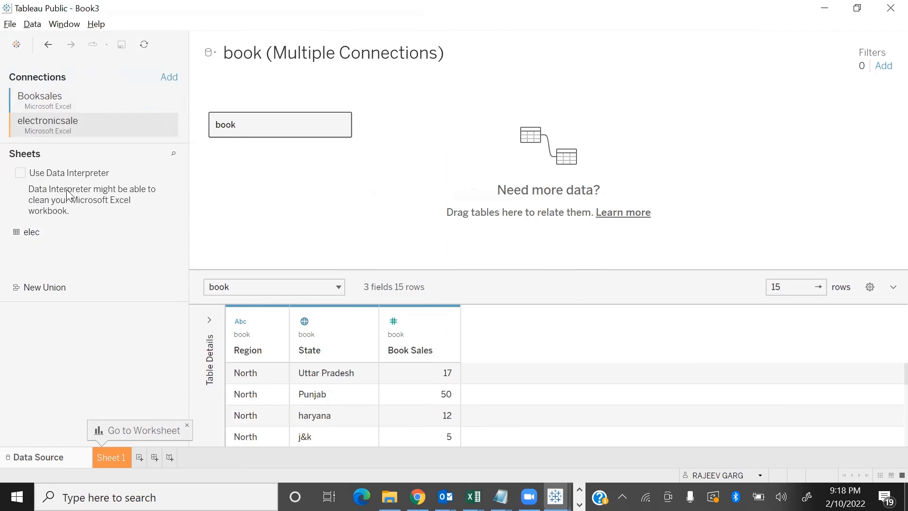
Open the book table's join canvas, add elec as an inner join on State, and check the join settings
double_click(274, 124)
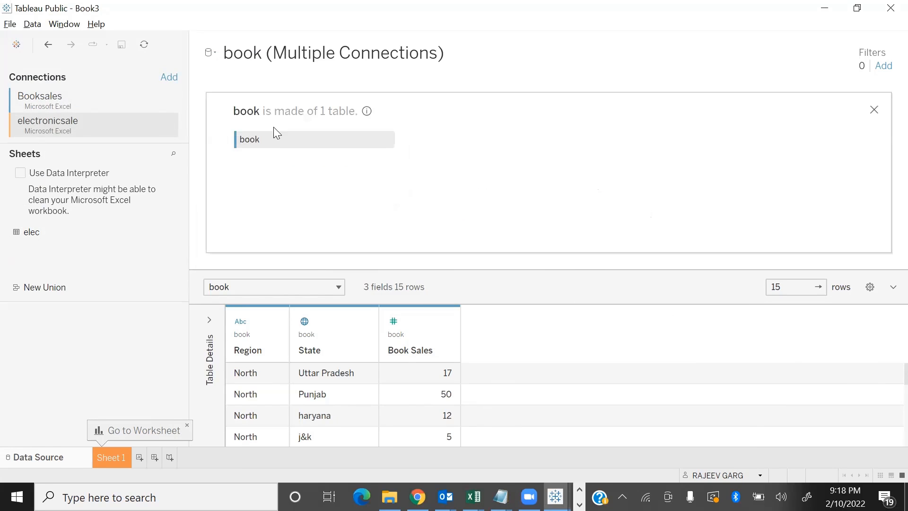
drag(29, 232, 479, 154)
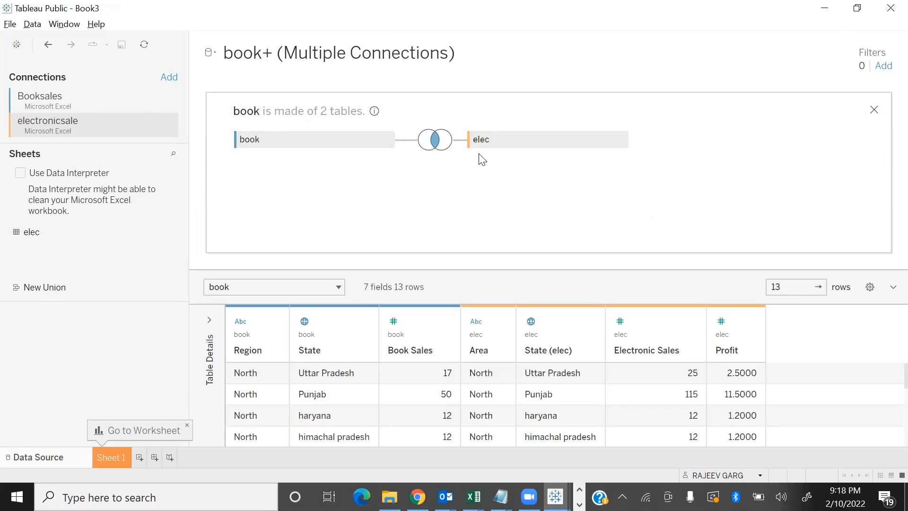
mouse_move(431, 151)
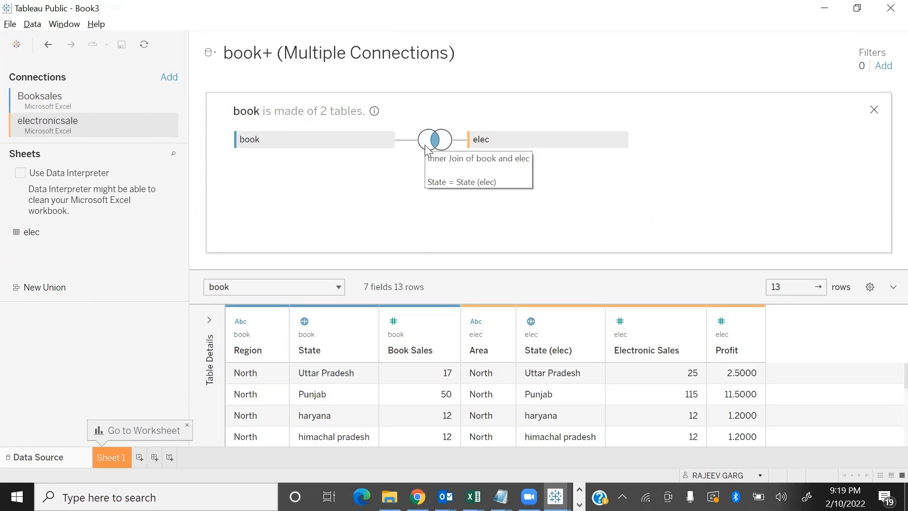
click(429, 150)
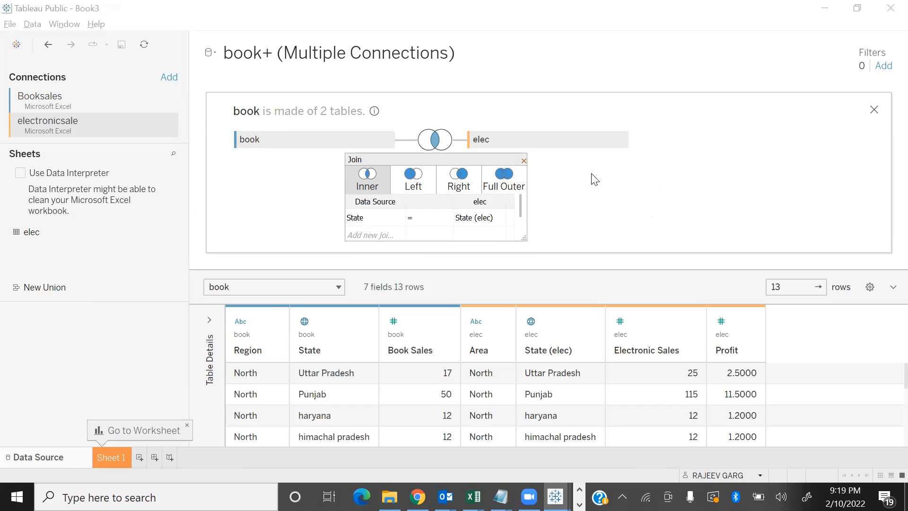
click(523, 161)
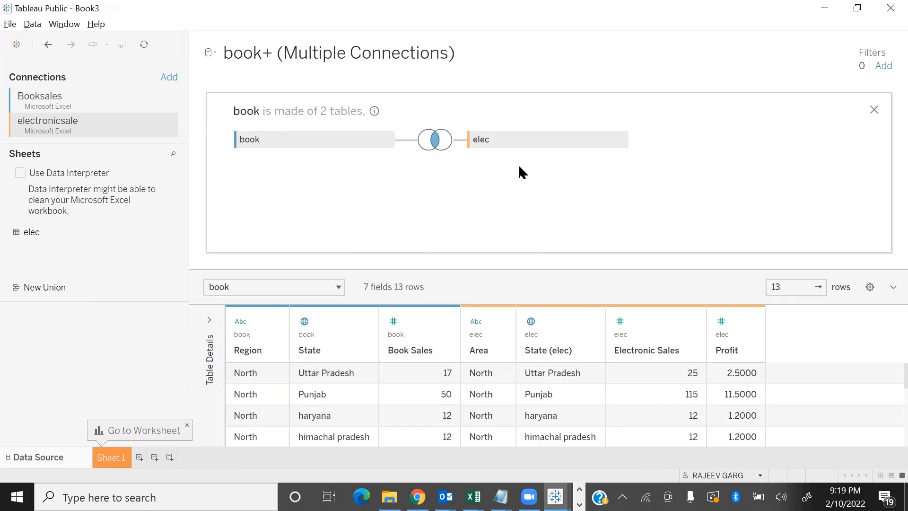
Build a table of Book Sales and Electronic Sales on Sheet 1, with Region and then State as rows
click(97, 456)
click(56, 165)
drag(75, 168, 500, 99)
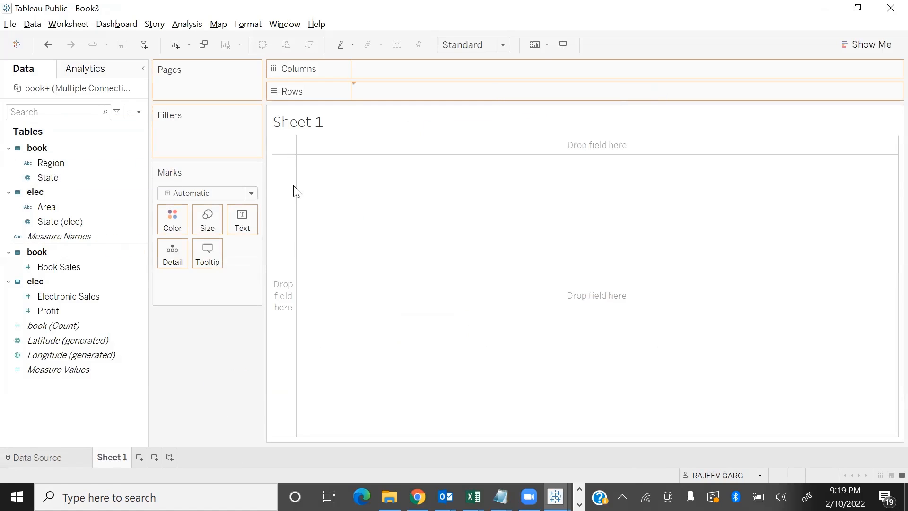
click(73, 270)
double_click(70, 266)
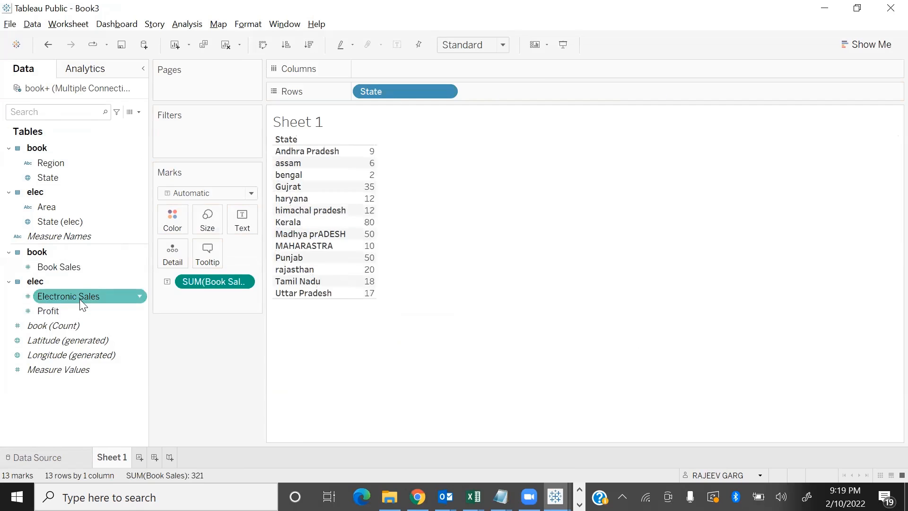
double_click(80, 299)
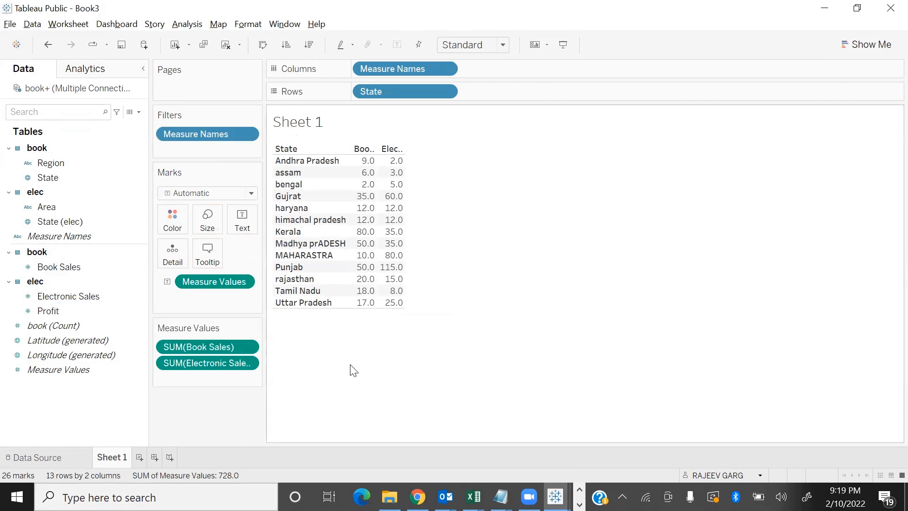
drag(52, 162, 501, 94)
drag(423, 92, 667, 96)
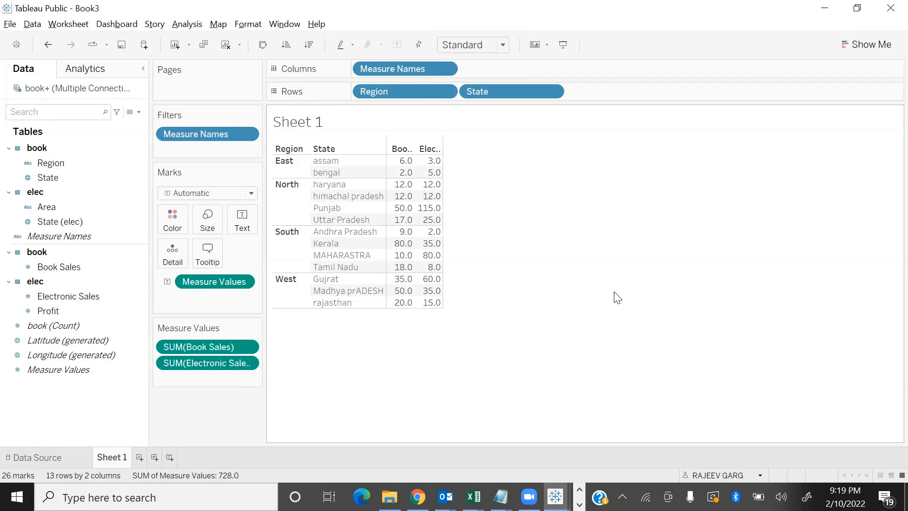
Return to the data source and review the sheets under the Booksales and electronicsale connections
click(68, 456)
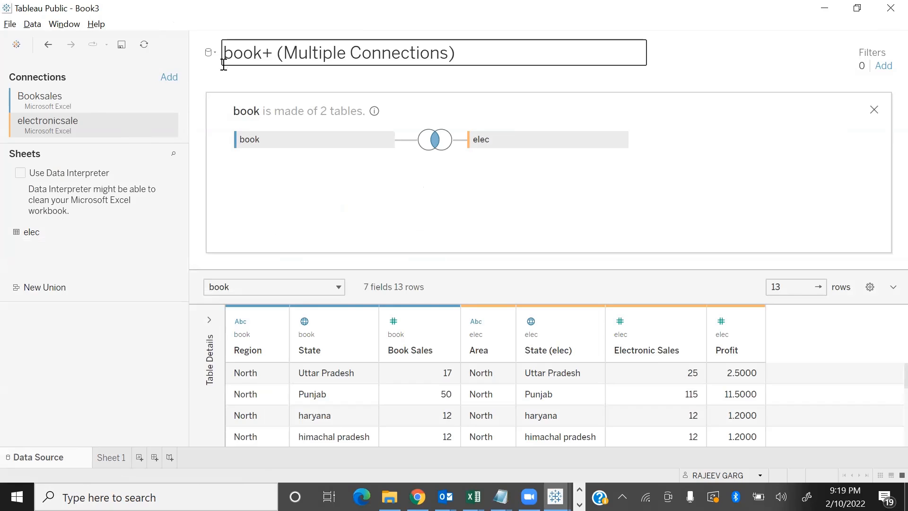
click(70, 111)
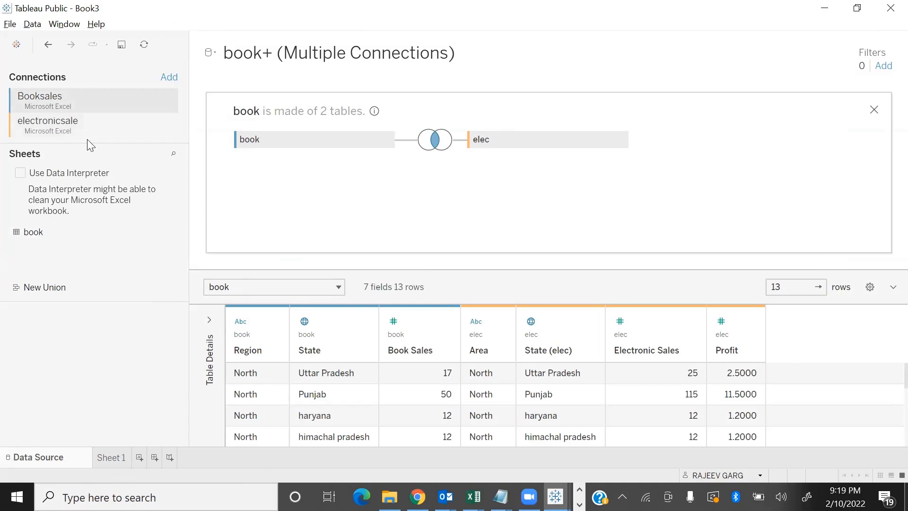
click(73, 129)
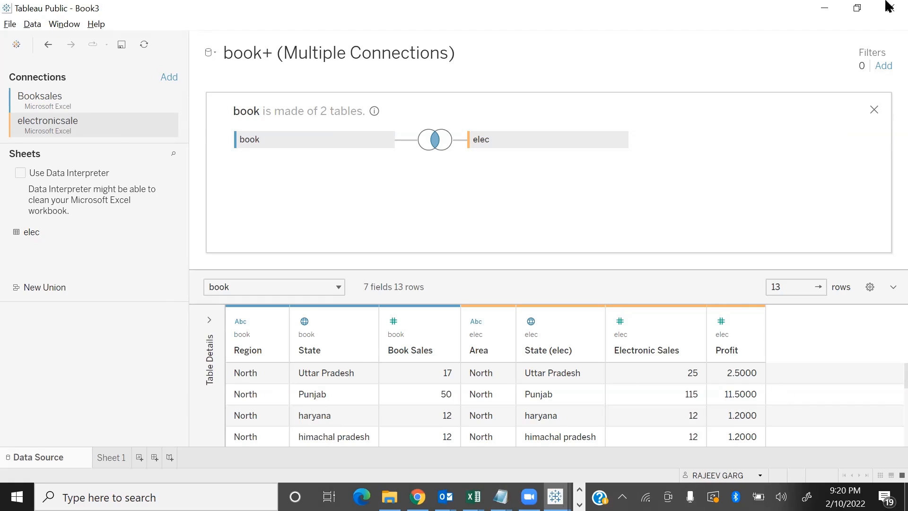
Create a new workbook connected to the Booksales Excel file and collapse the table details
click(12, 26)
click(83, 122)
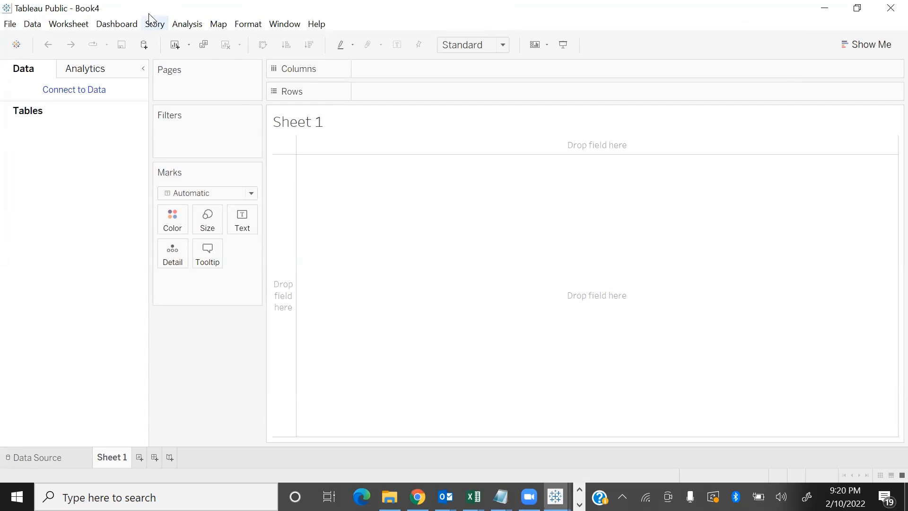
click(30, 457)
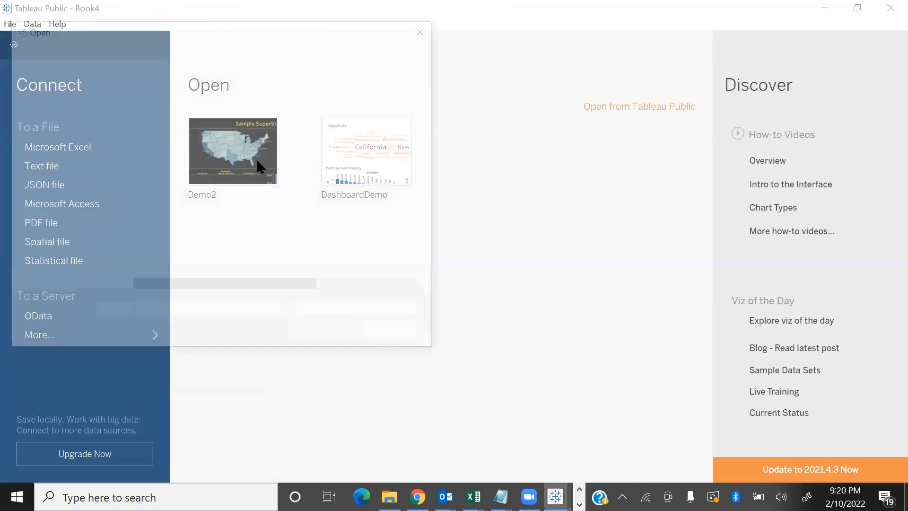
text(ook1)
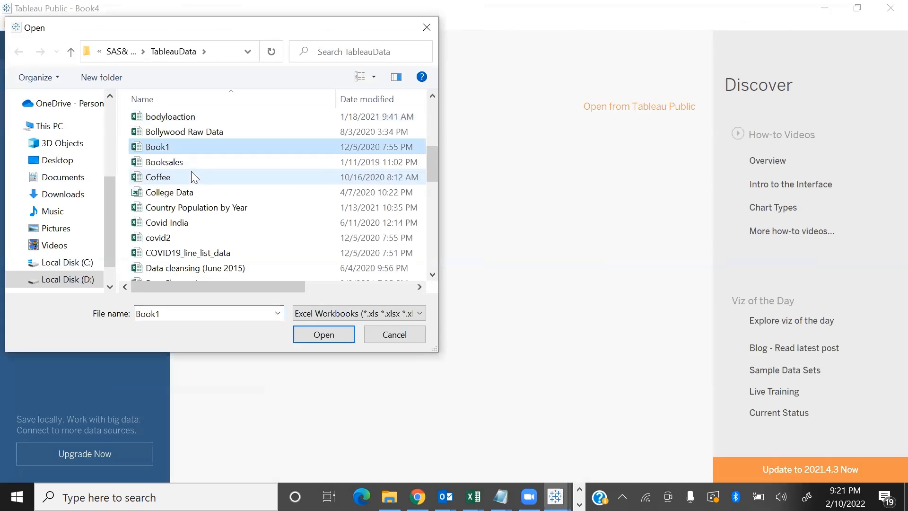
key(Down)
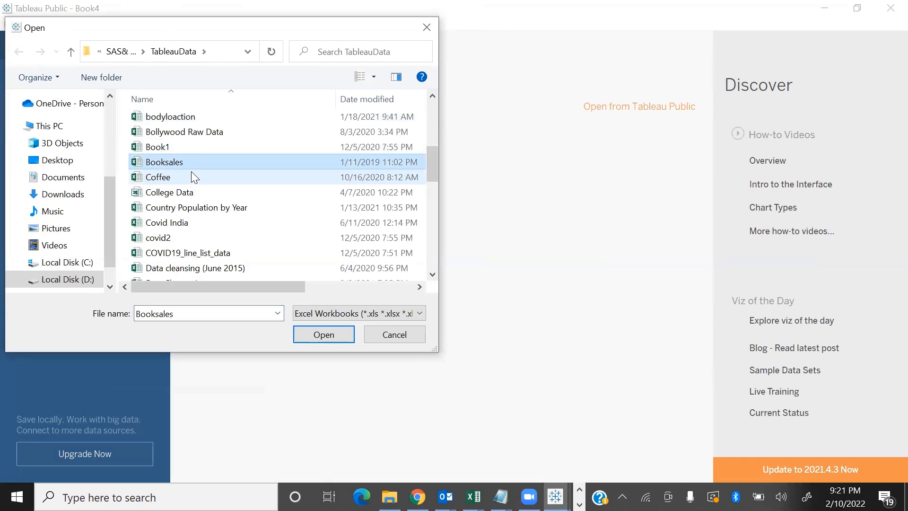
click(327, 331)
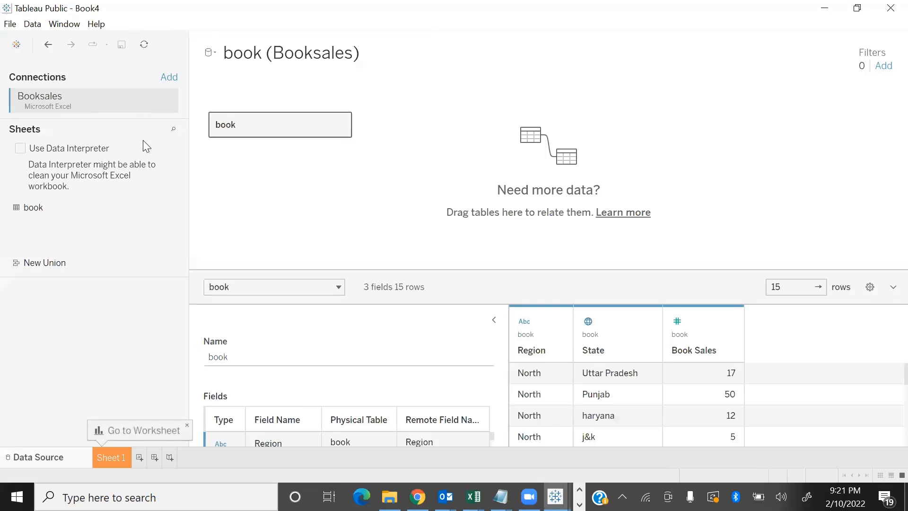
click(494, 320)
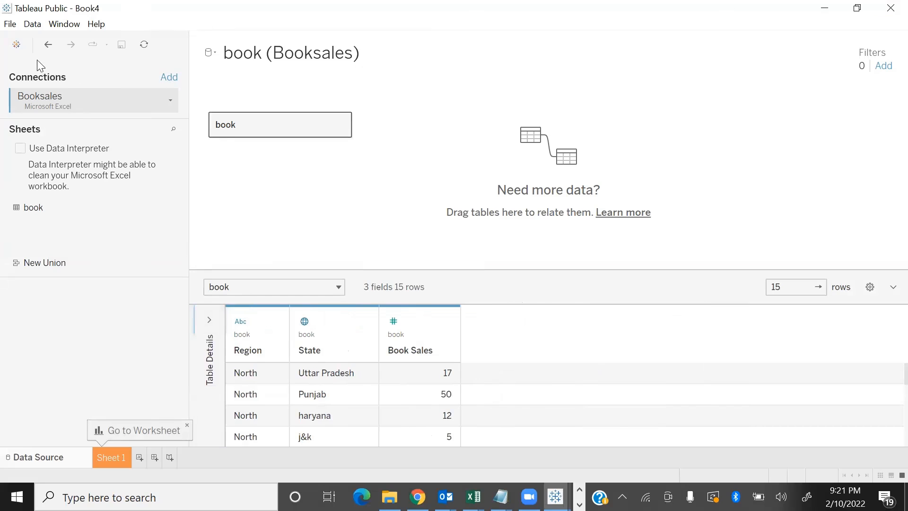
Add the electronicsale Excel workbook from the TableauData folder as a separate new data source
click(27, 26)
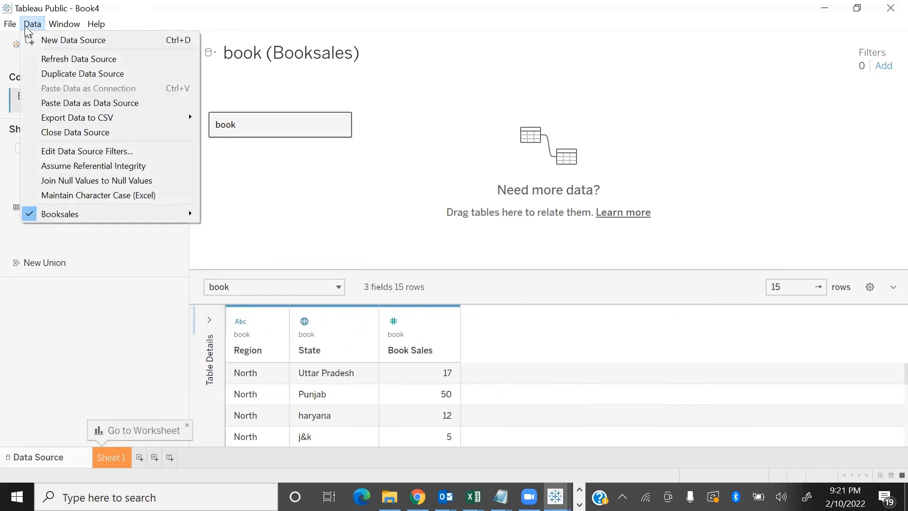
click(55, 42)
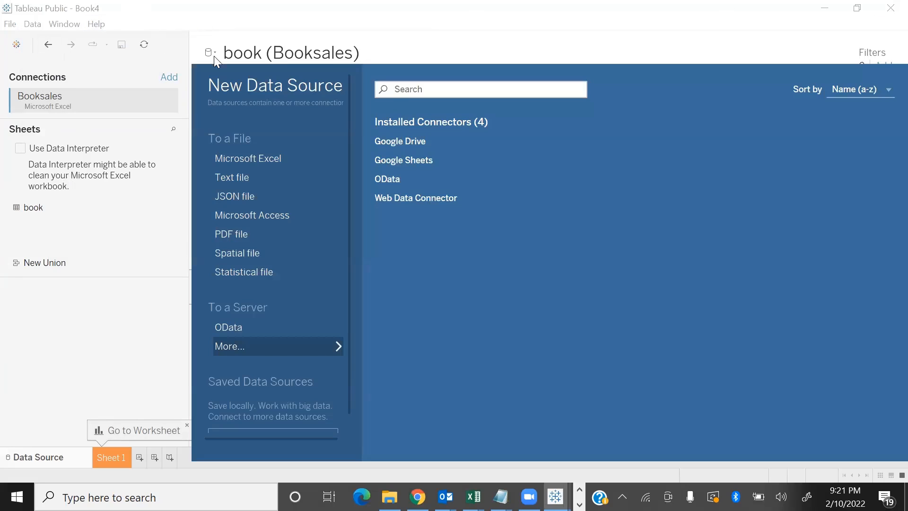
click(238, 163)
click(208, 197)
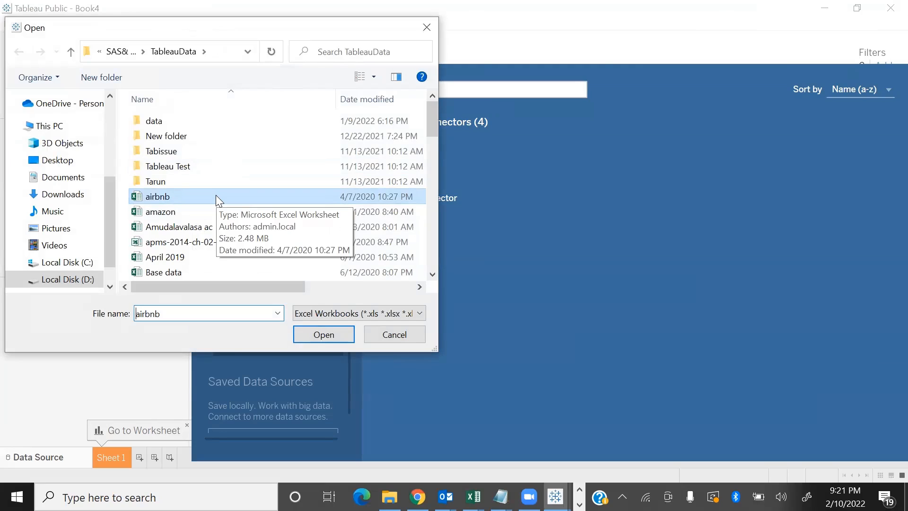
text(ELEC)
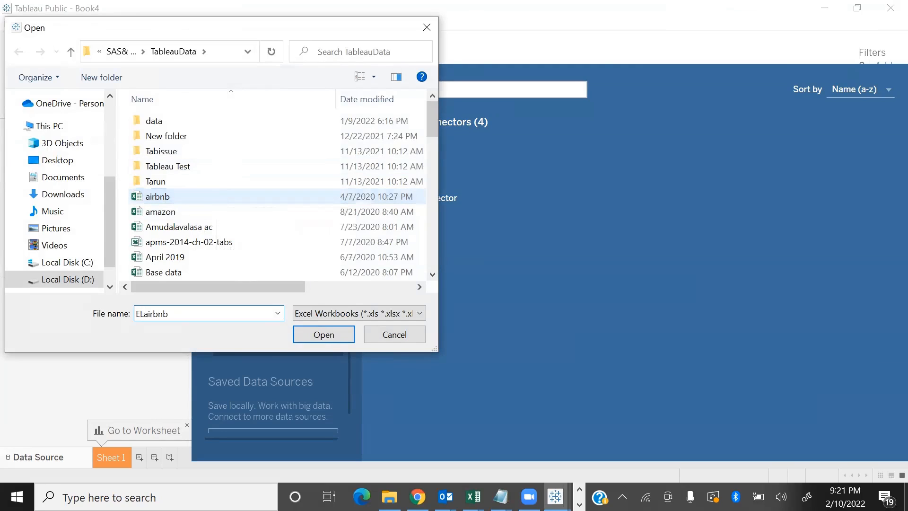
text(TR)
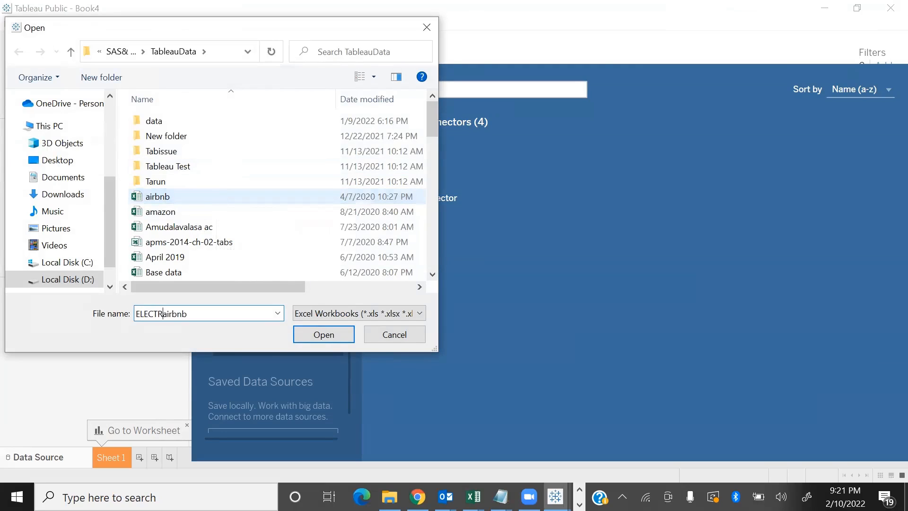
click(206, 229)
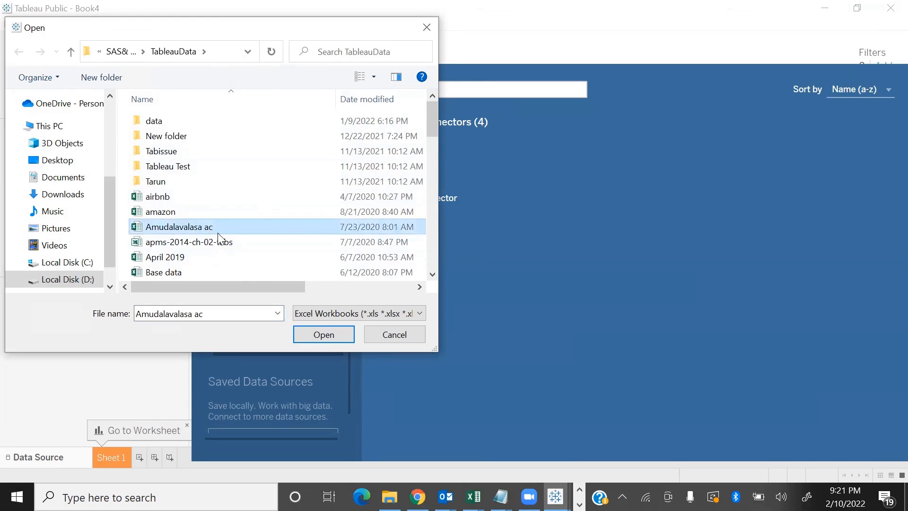
key(e)
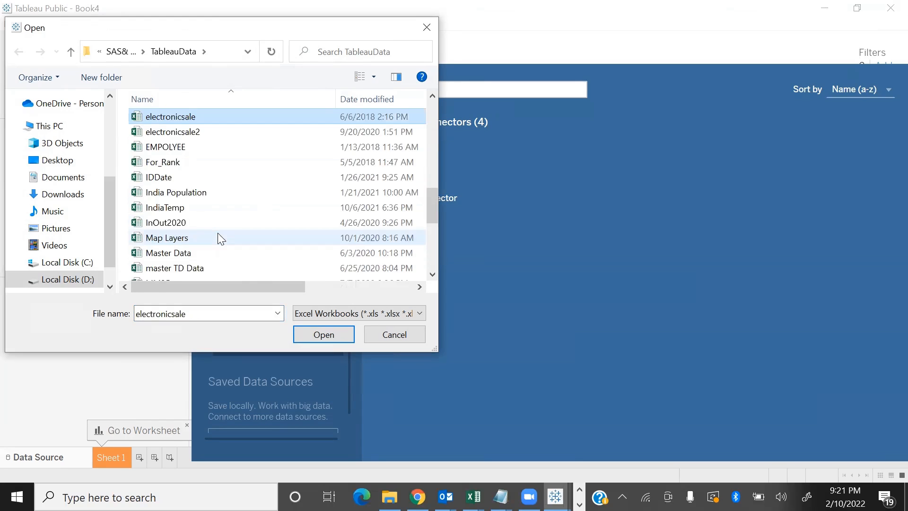
click(315, 330)
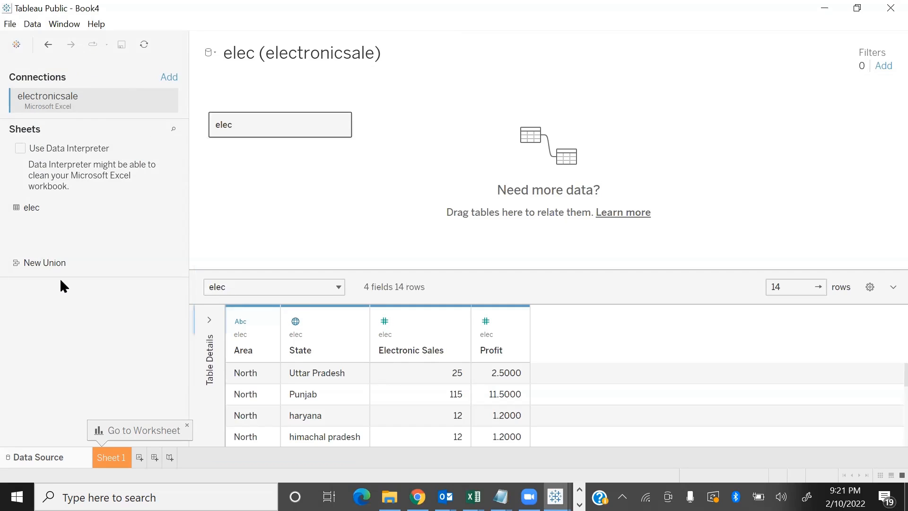
Open Sheet 1 and compare the fields of the book (Booksales) and elec (electronicsale) data sources
click(118, 458)
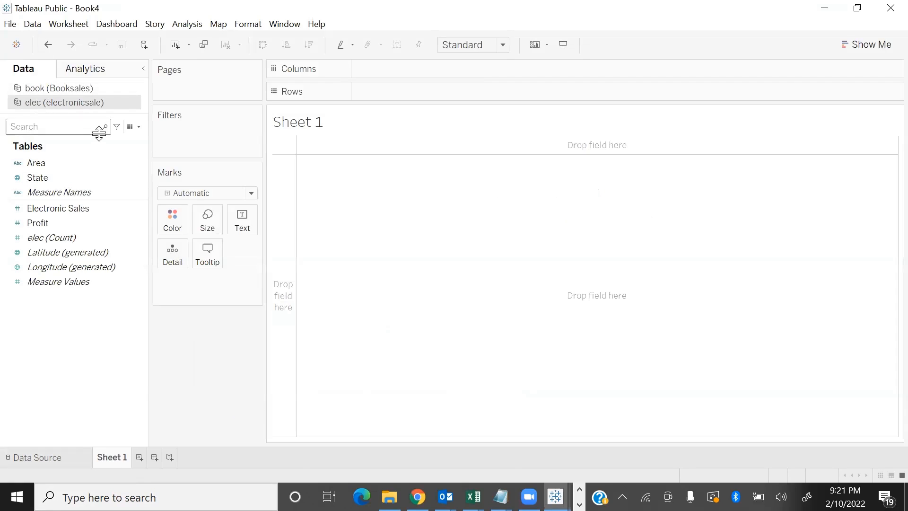
click(69, 91)
click(57, 163)
click(53, 223)
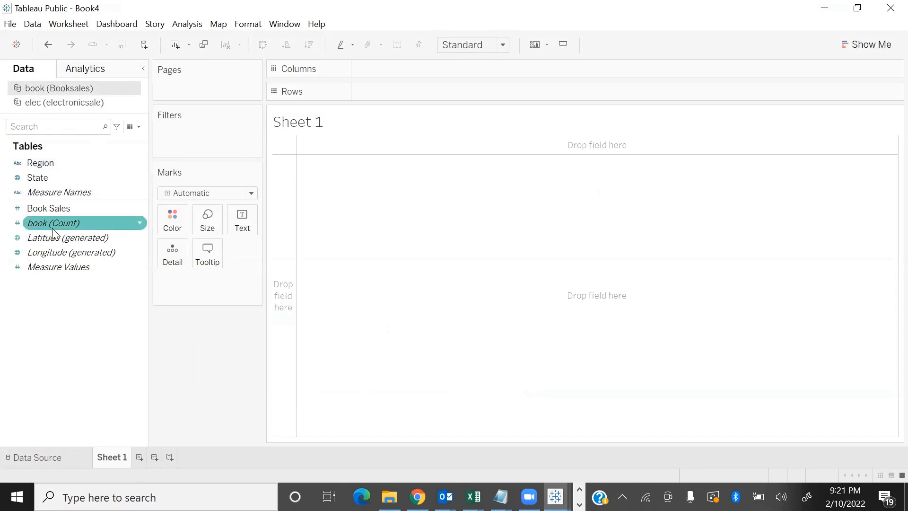
click(53, 110)
click(33, 281)
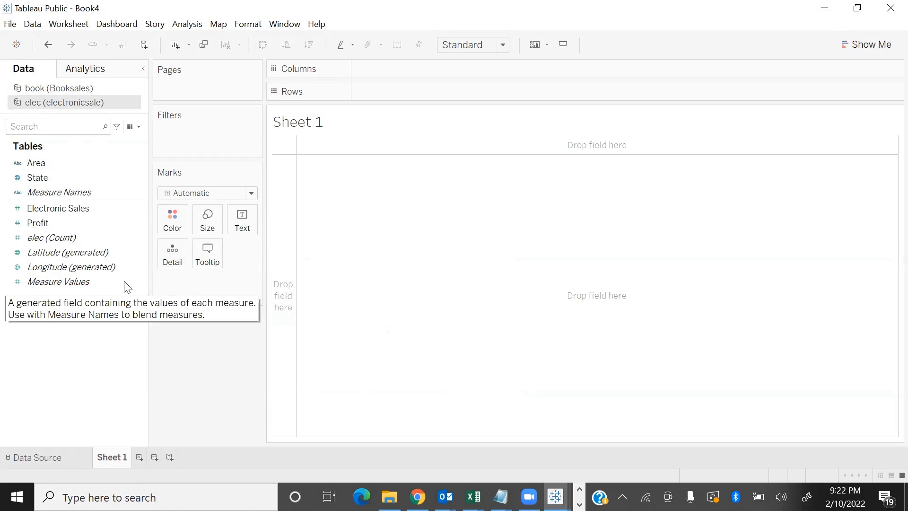
Build a table with the Booksales State as rows, showing Book Sales and the Electronic Sales blended from electronicsale
click(71, 88)
drag(38, 178, 429, 94)
click(78, 207)
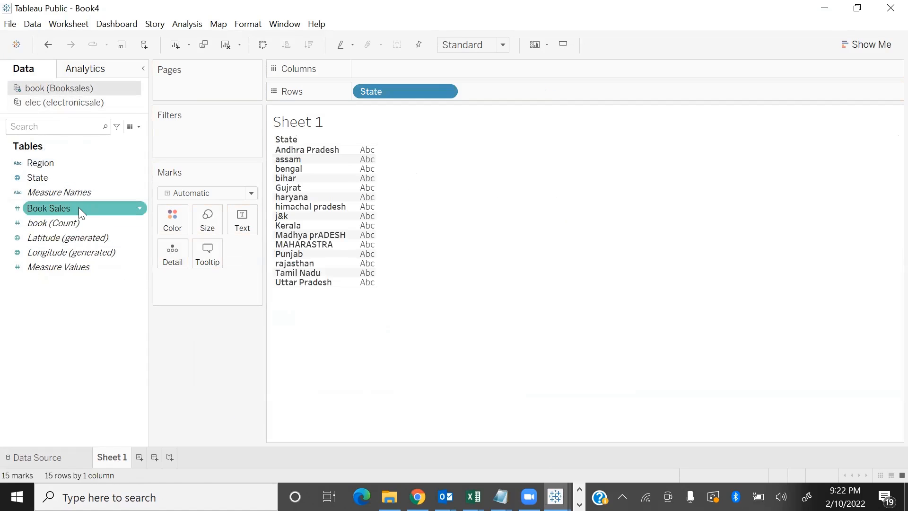
double_click(79, 205)
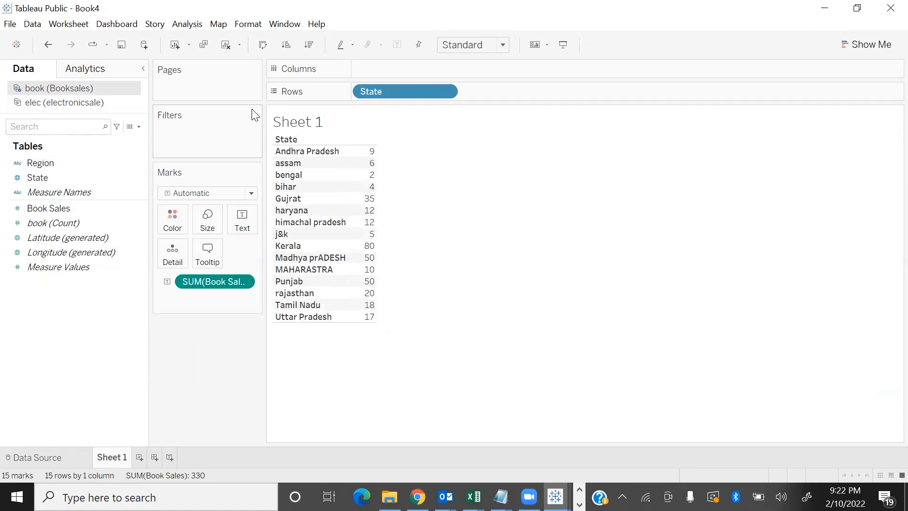
click(84, 103)
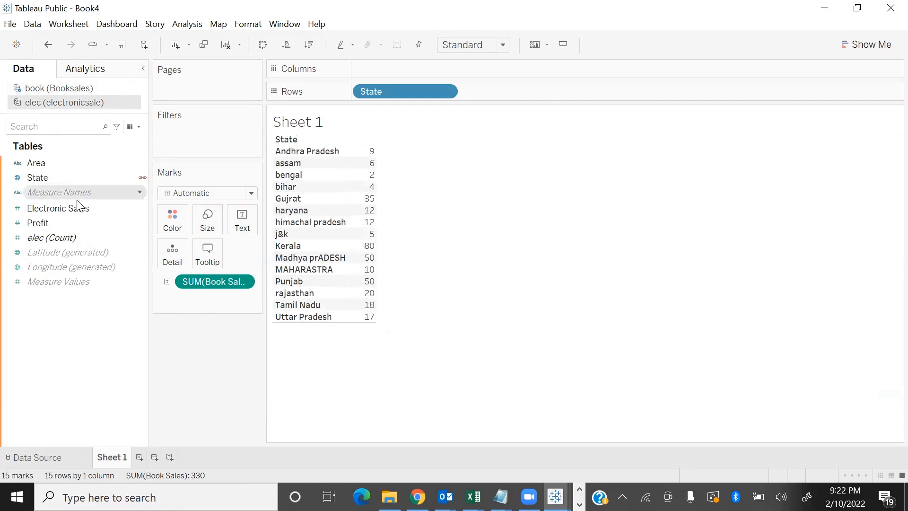
click(55, 212)
double_click(56, 210)
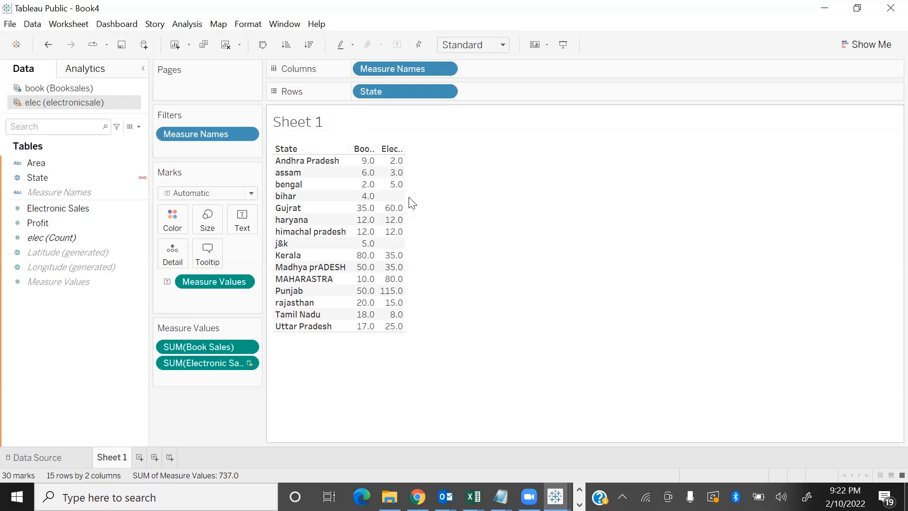
Add State from electronicsale beside the Booksales State in the rows to compare them, and remove it again
mouse_move(402, 204)
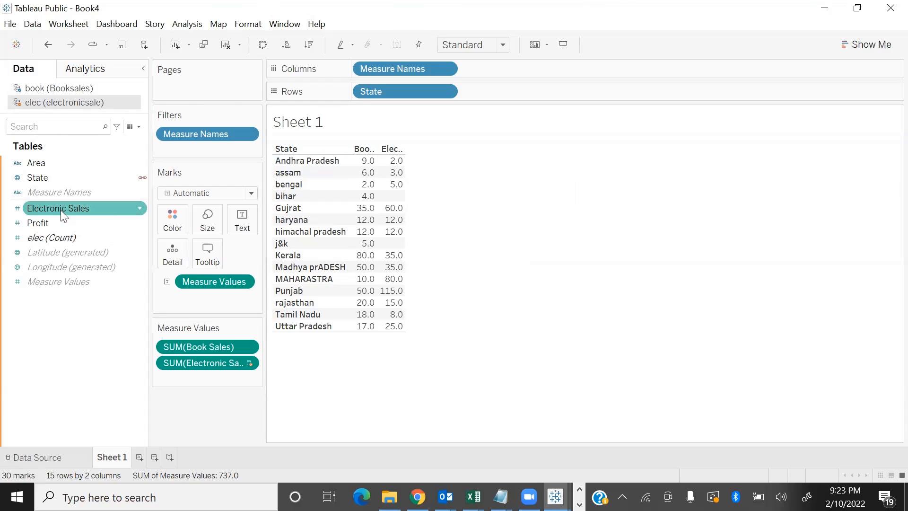
drag(48, 176, 510, 97)
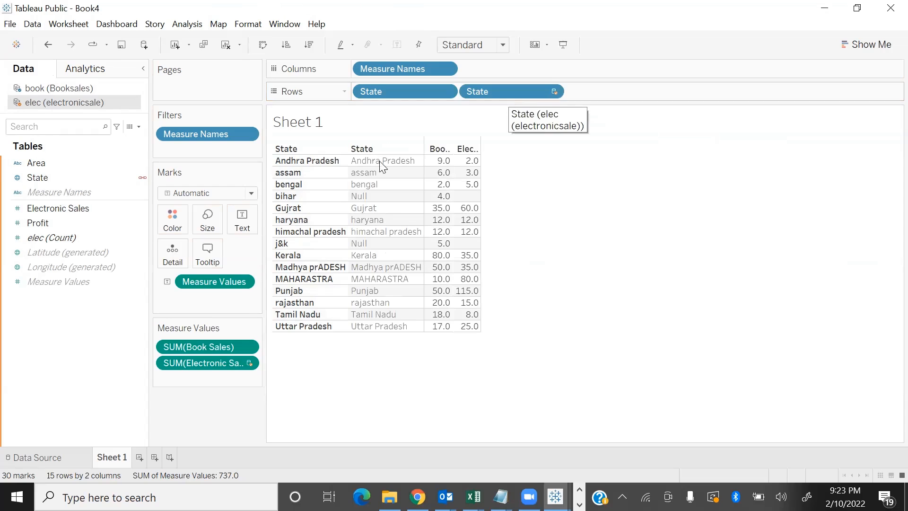
drag(500, 92, 61, 345)
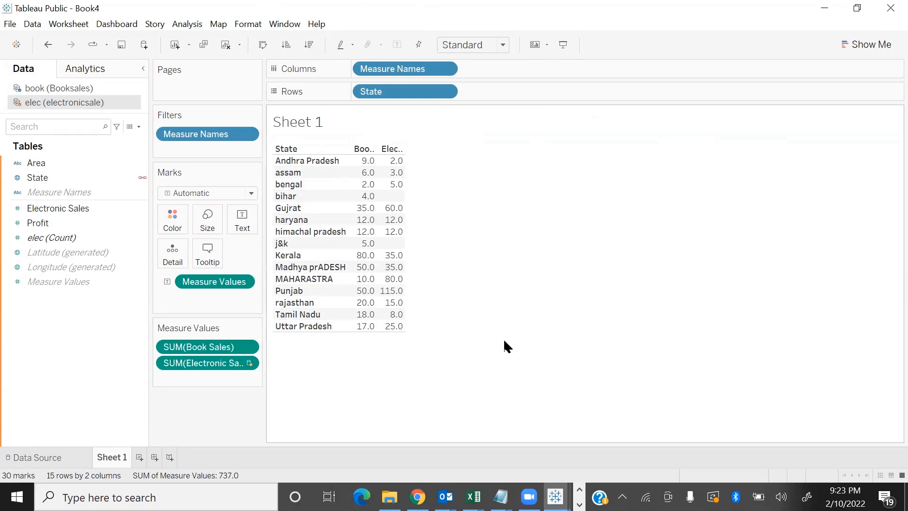
Clear the sheet and build a table of Book Sales by Region from the Booksales data source
mouse_move(390, 162)
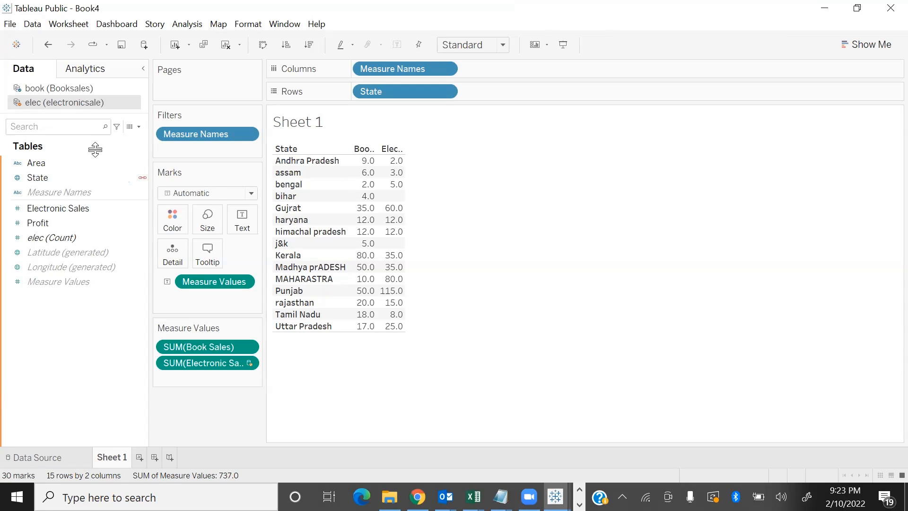
click(110, 179)
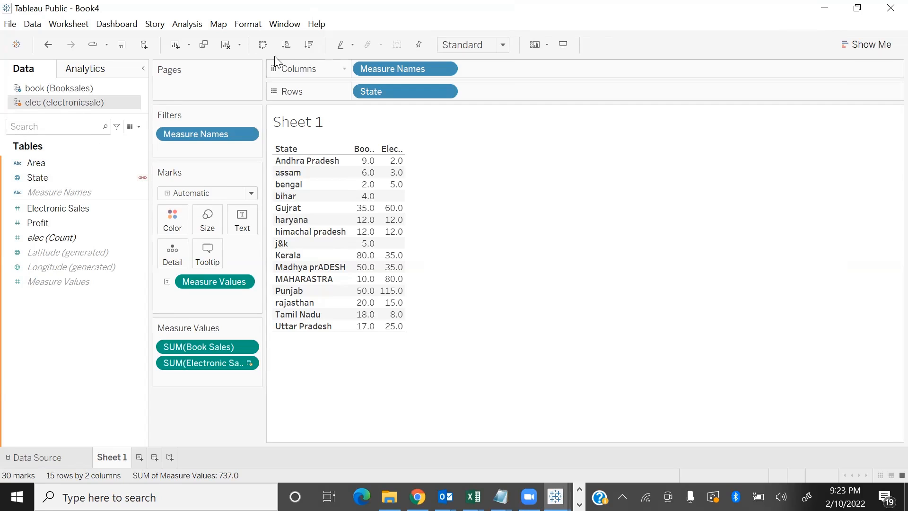
click(225, 44)
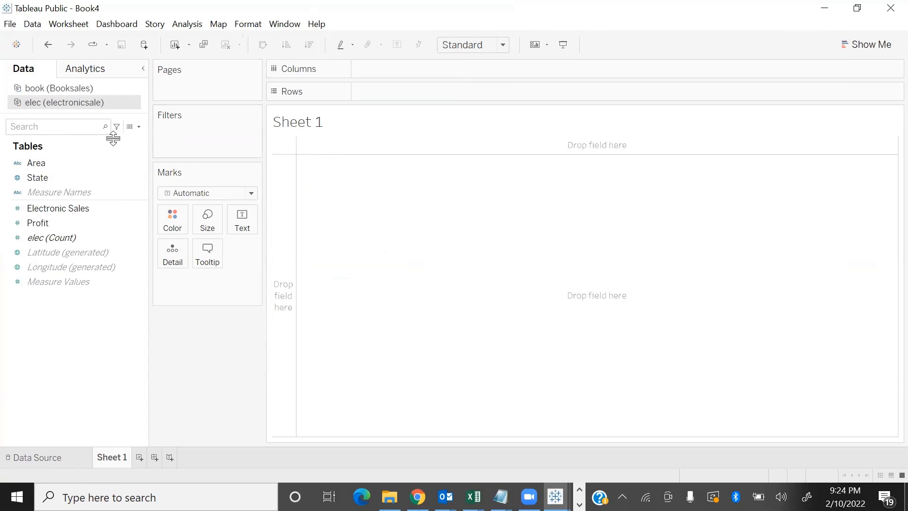
click(67, 89)
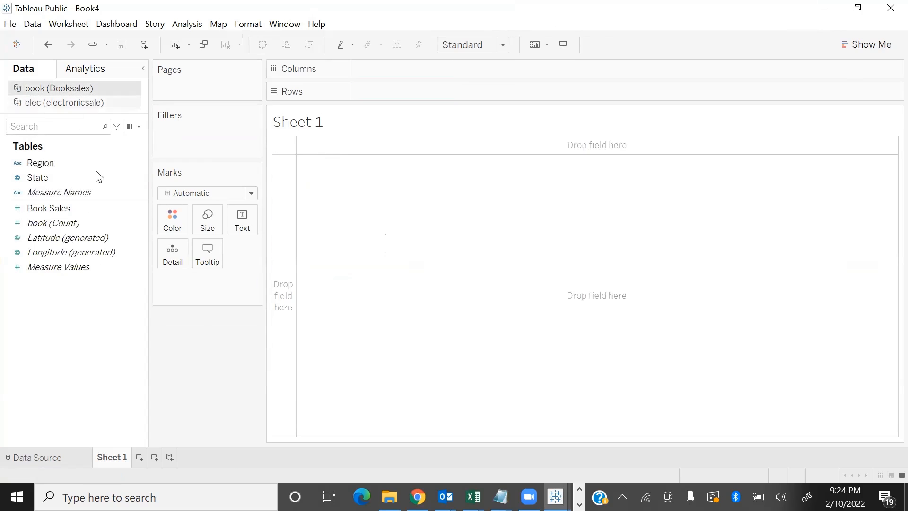
double_click(52, 161)
click(69, 209)
double_click(69, 209)
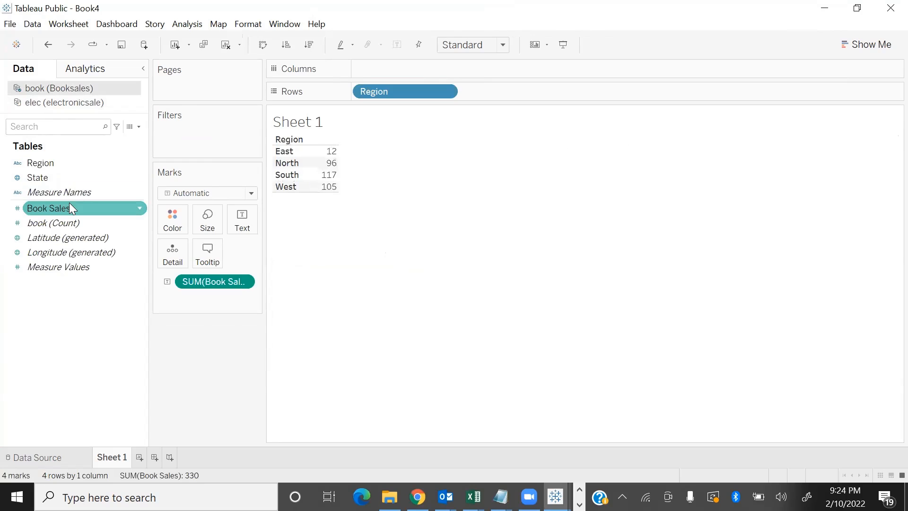
Add Electronic Sales from the electronicsale data source to the Region table and dismiss the relationship warning
click(74, 103)
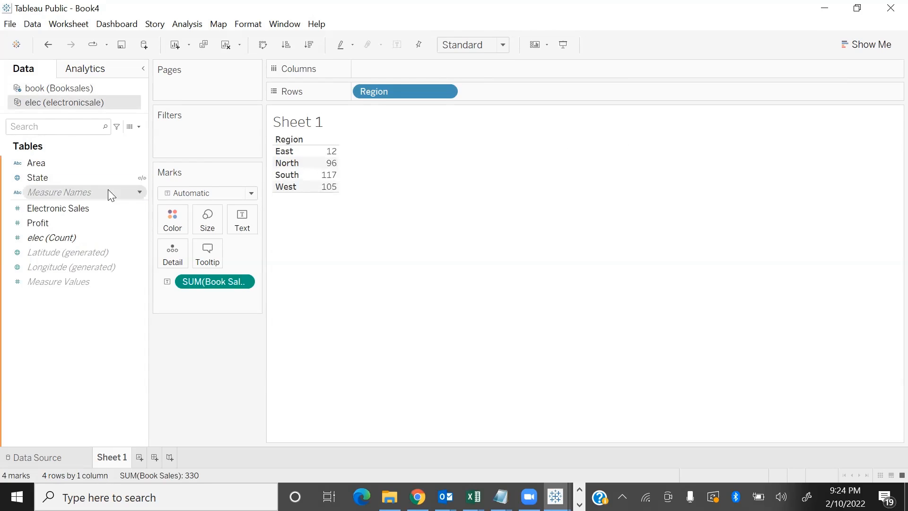
click(128, 209)
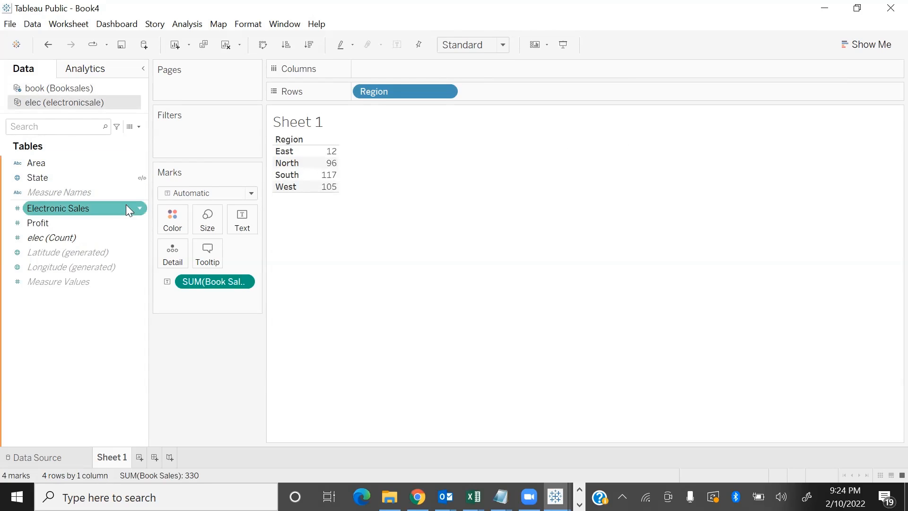
double_click(86, 213)
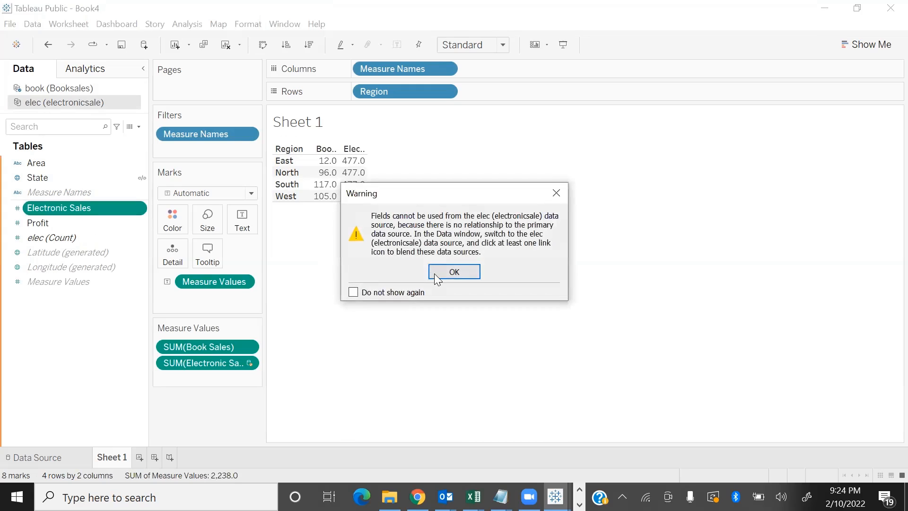
click(434, 274)
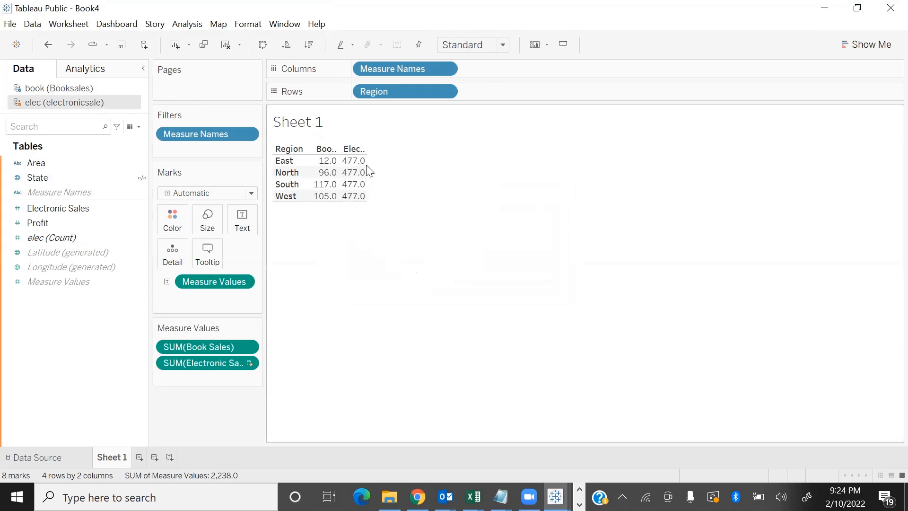
Widen the Region column and the two sales columns of the table so their headers are easier to read
mouse_move(354, 165)
drag(309, 199, 326, 199)
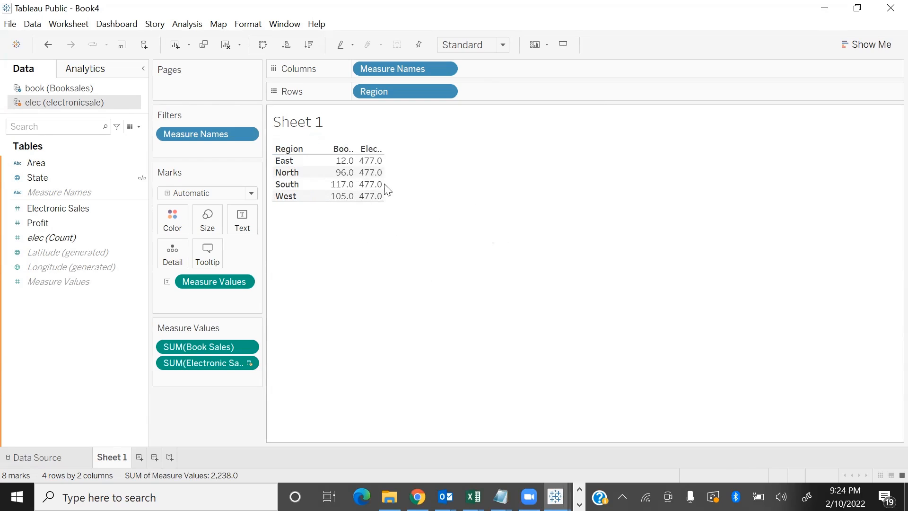
drag(384, 186, 457, 191)
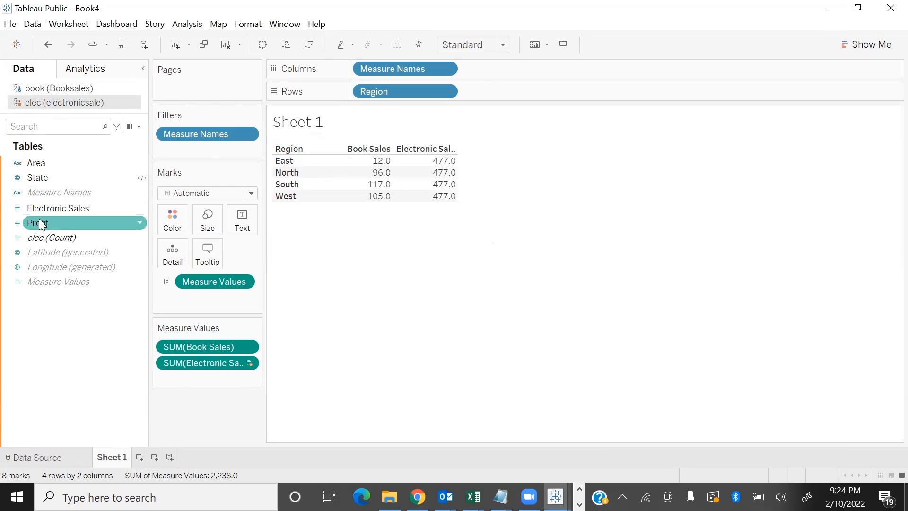
Map Region to Area in a custom blend relationship between Booksales and electronicsale, and add State from electronicsale to the rows
click(56, 89)
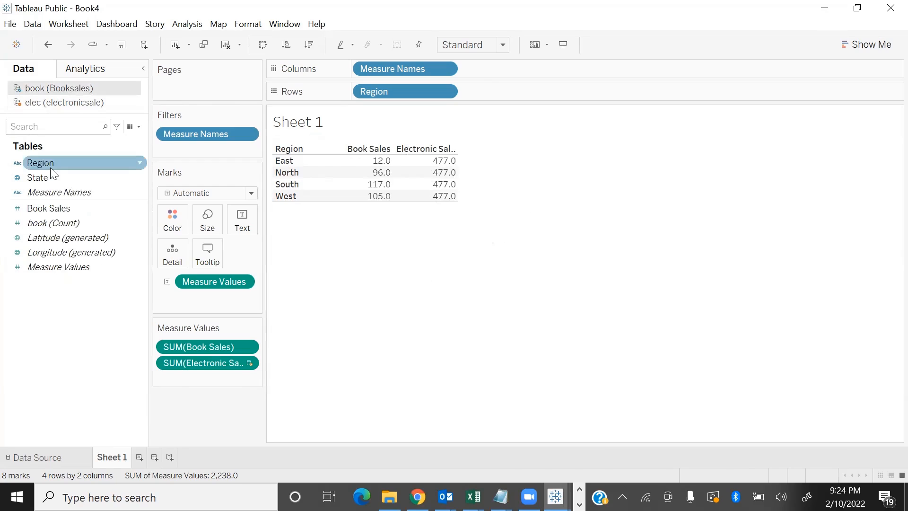
click(75, 103)
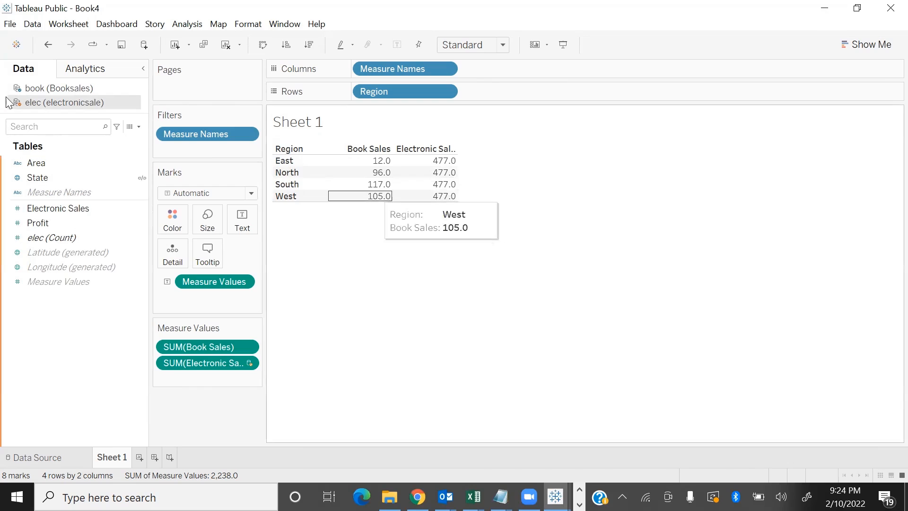
click(34, 23)
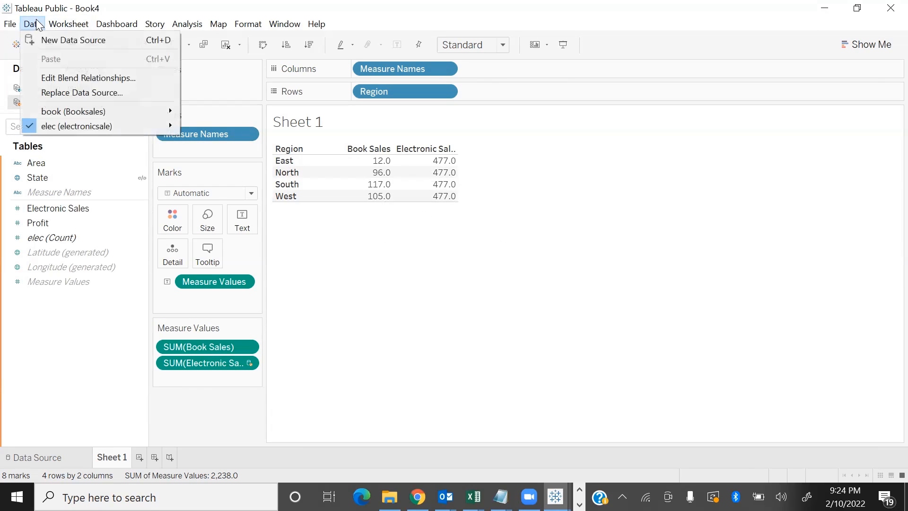
click(66, 78)
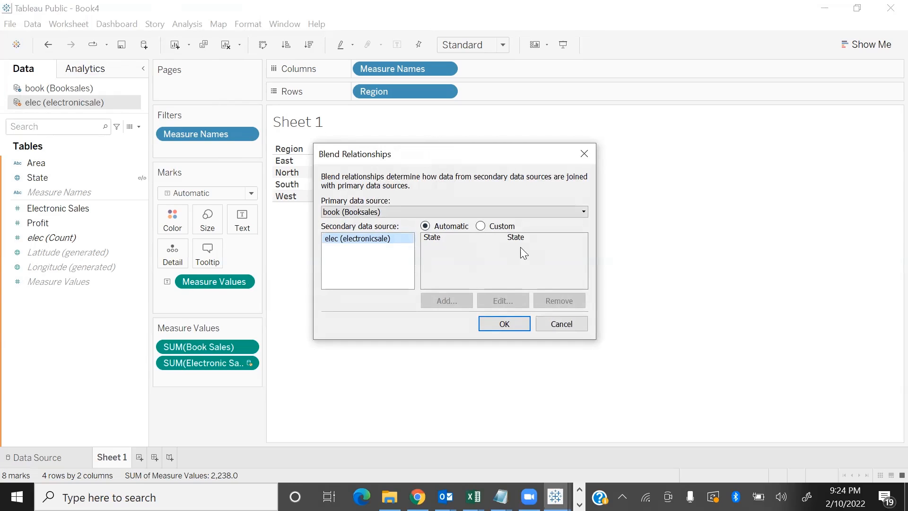
click(481, 227)
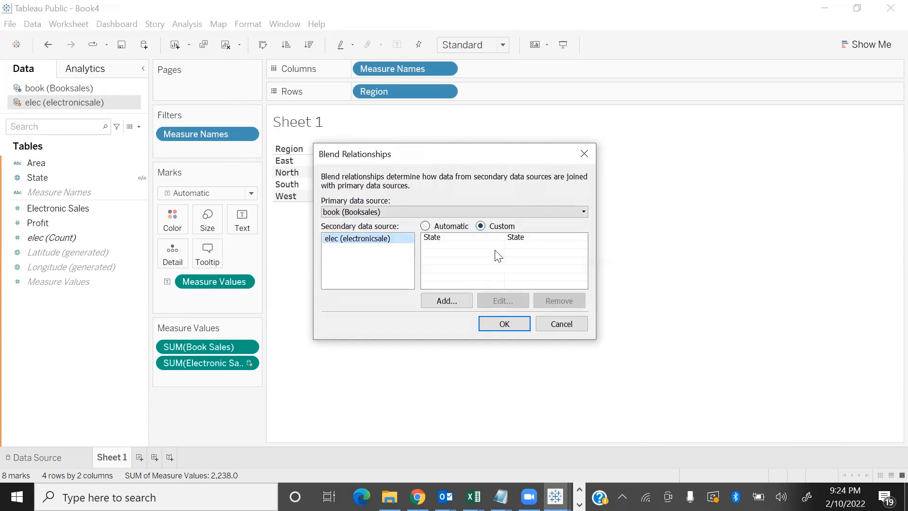
click(458, 300)
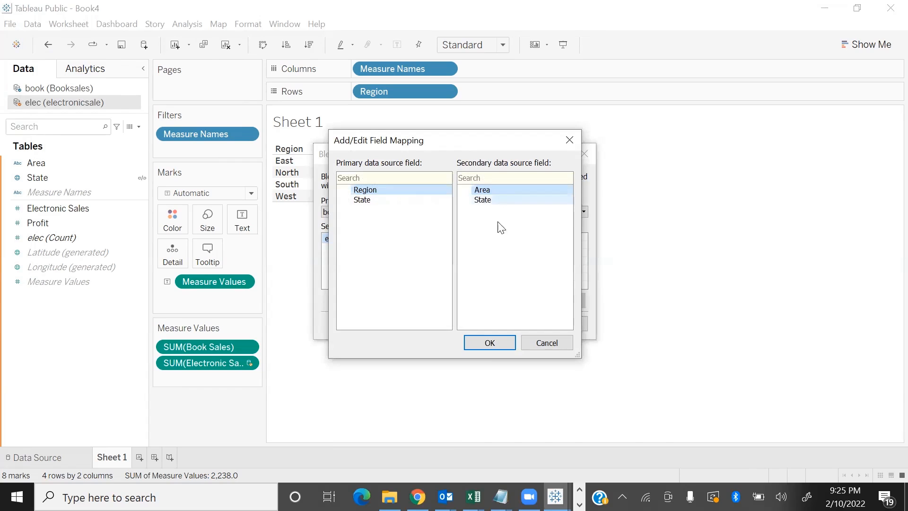
click(490, 345)
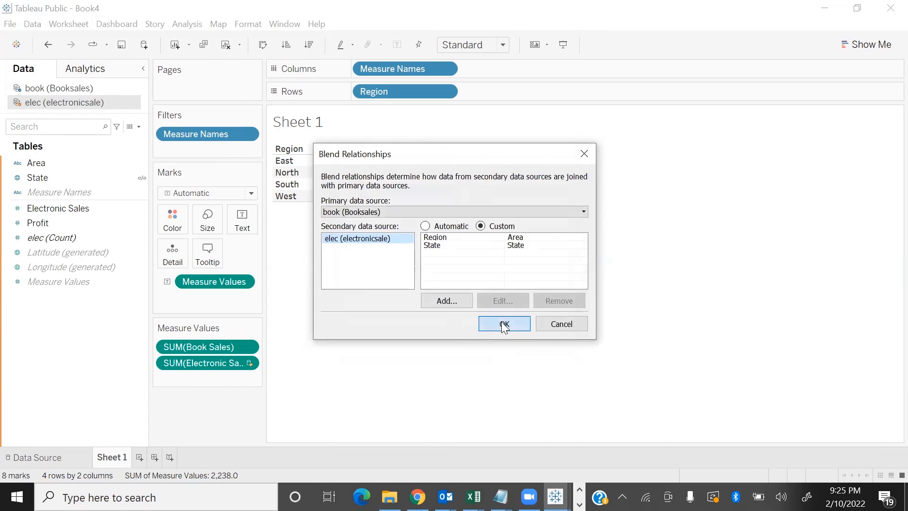
click(505, 326)
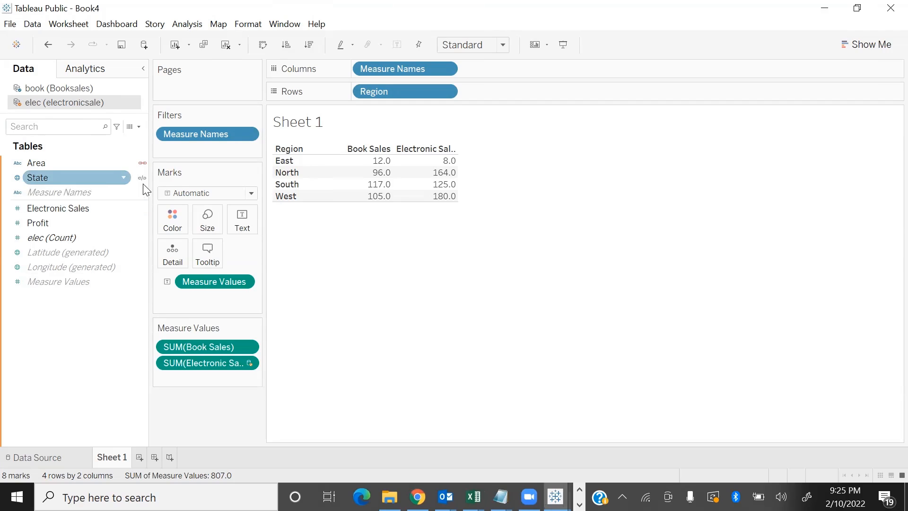
drag(47, 178, 492, 90)
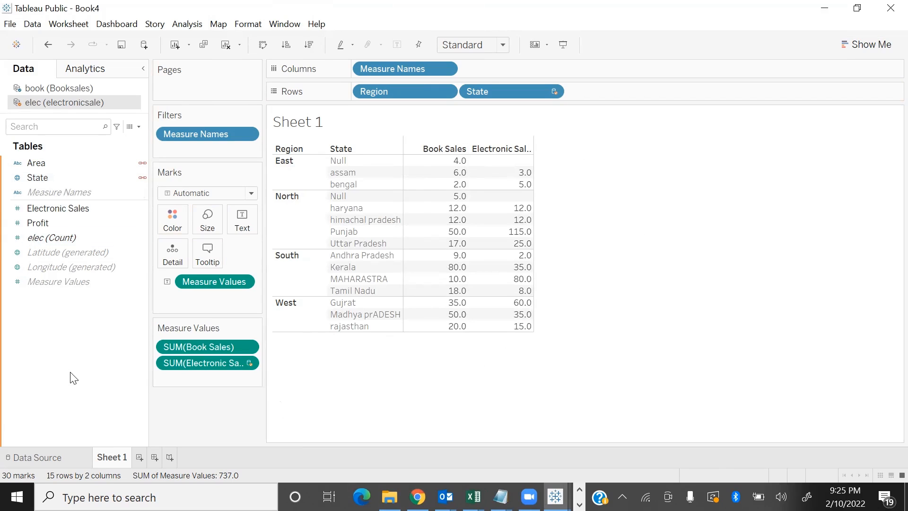
On a new worksheet, build a horizontal bar chart of Book Sales by State from the Booksales data source
click(139, 457)
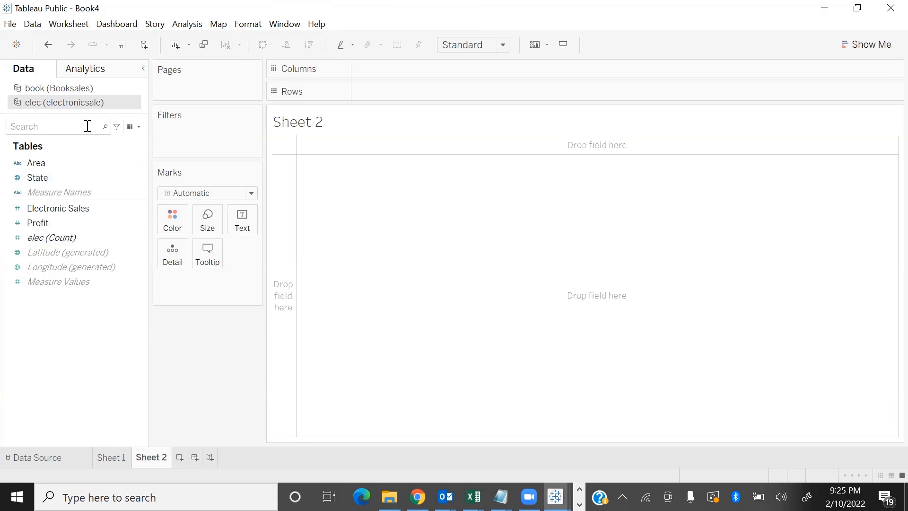
click(76, 89)
click(71, 177)
double_click(52, 208)
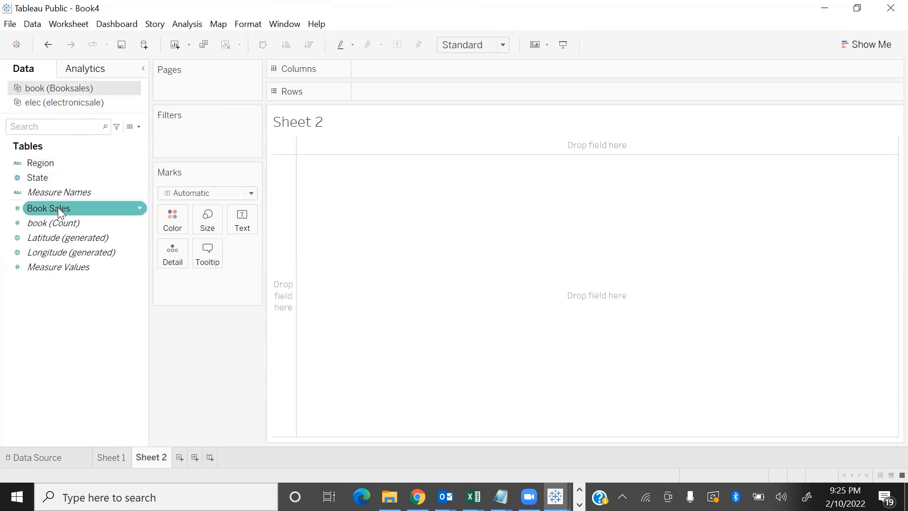
click(40, 177)
double_click(41, 177)
click(263, 45)
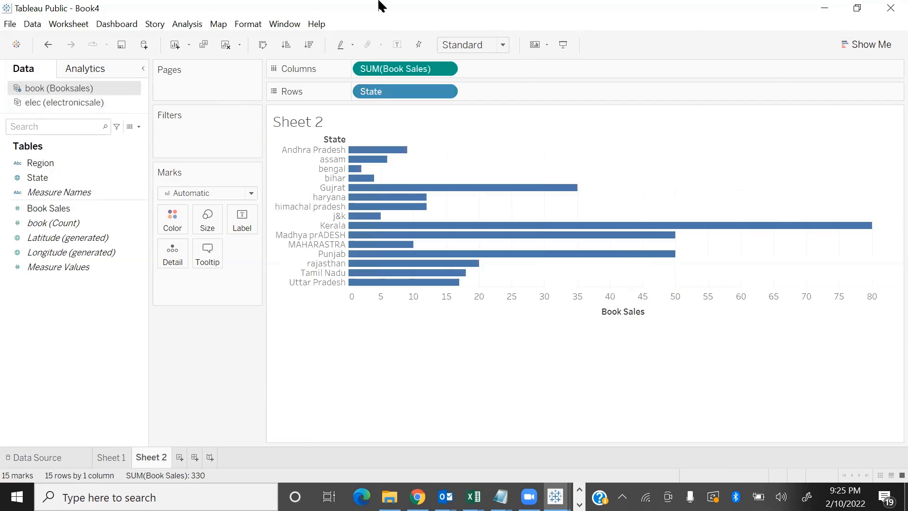
Fit the chart to Entire View and add Electronic Sales from the electronicsale data source as a second set of bars
click(473, 44)
click(465, 103)
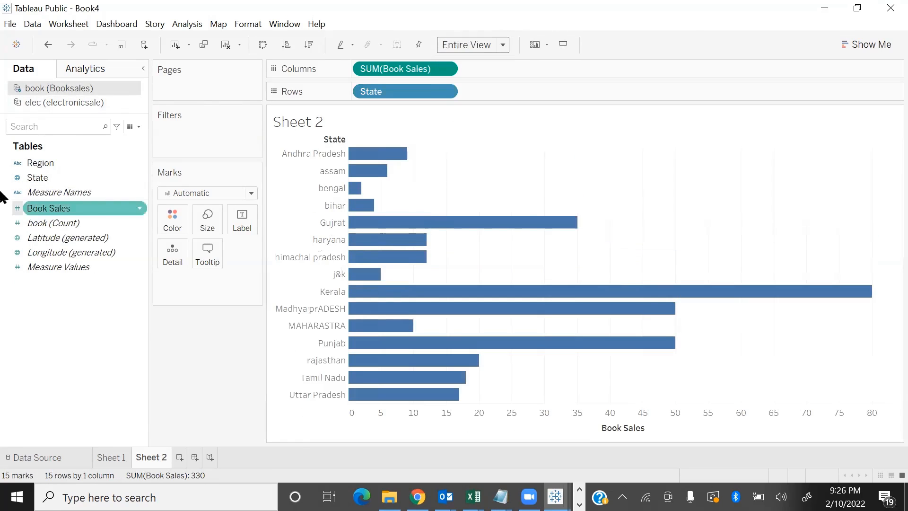
click(59, 105)
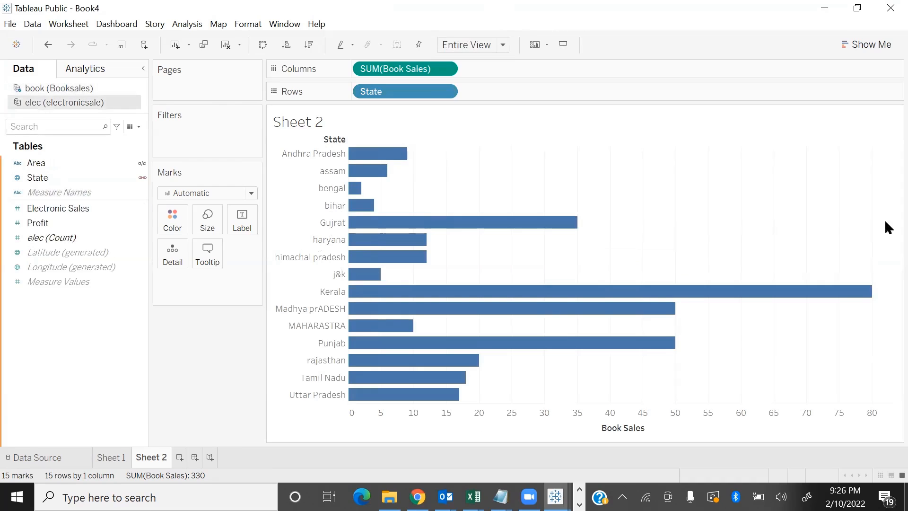
click(97, 224)
double_click(77, 209)
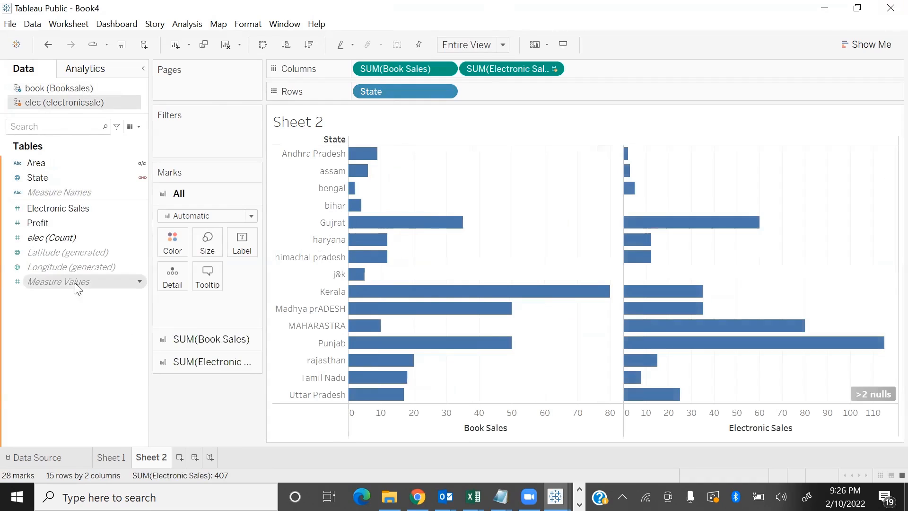
Create a calculated field named TS in electronicsale and begin its formula with SUM([Electronic Sales])+
right_click(75, 329)
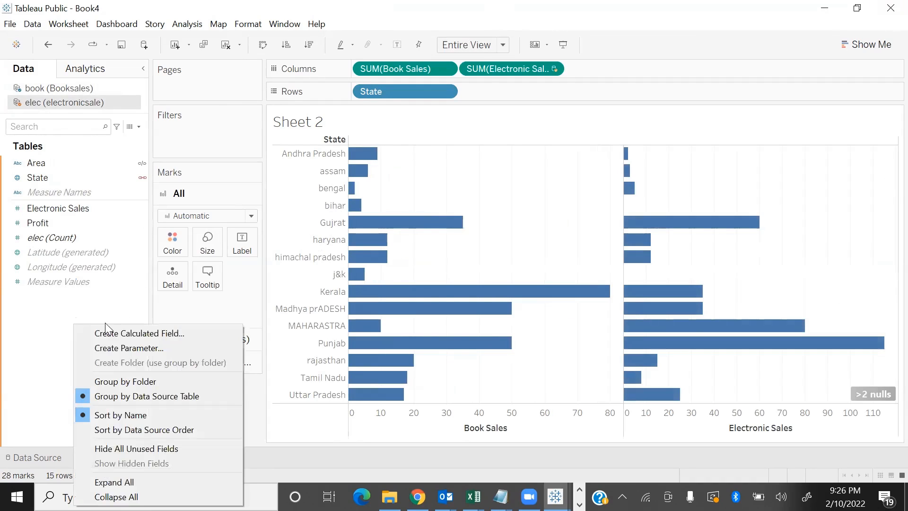
click(122, 329)
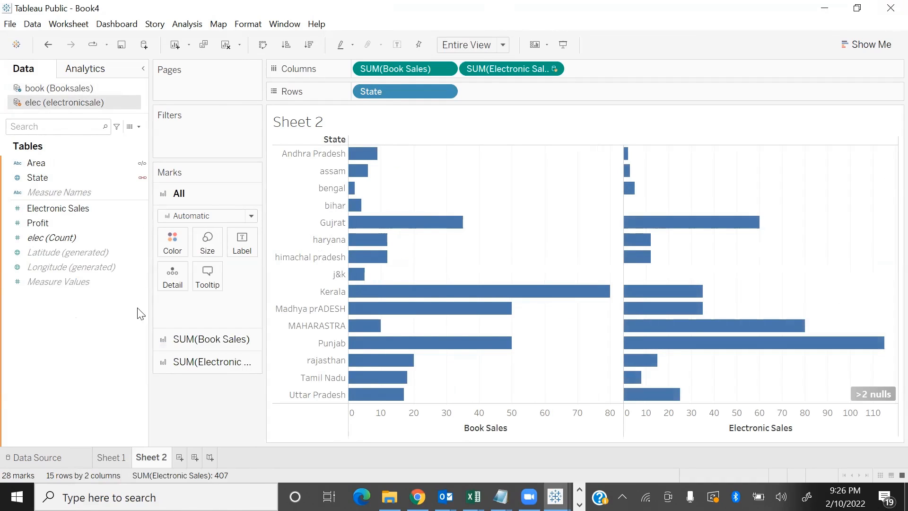
right_click(85, 349)
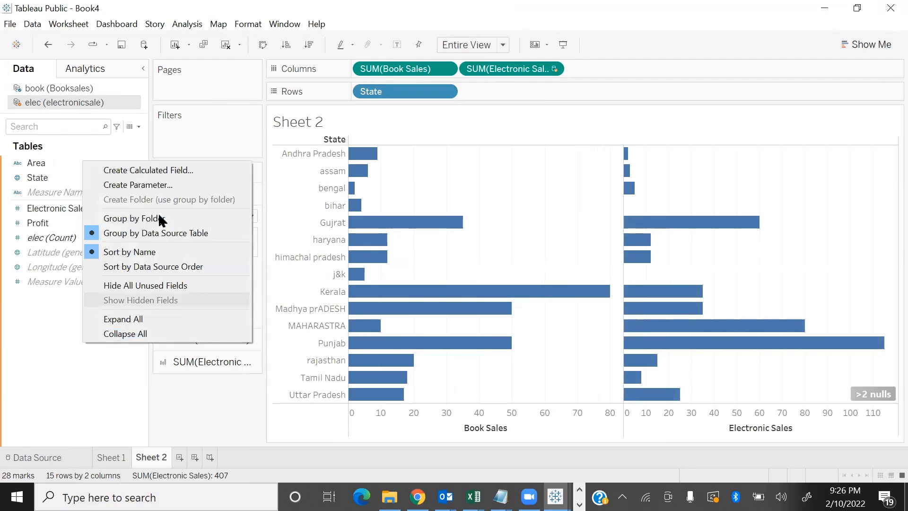
click(156, 168)
text(TS)
key(Tab)
text(SU)
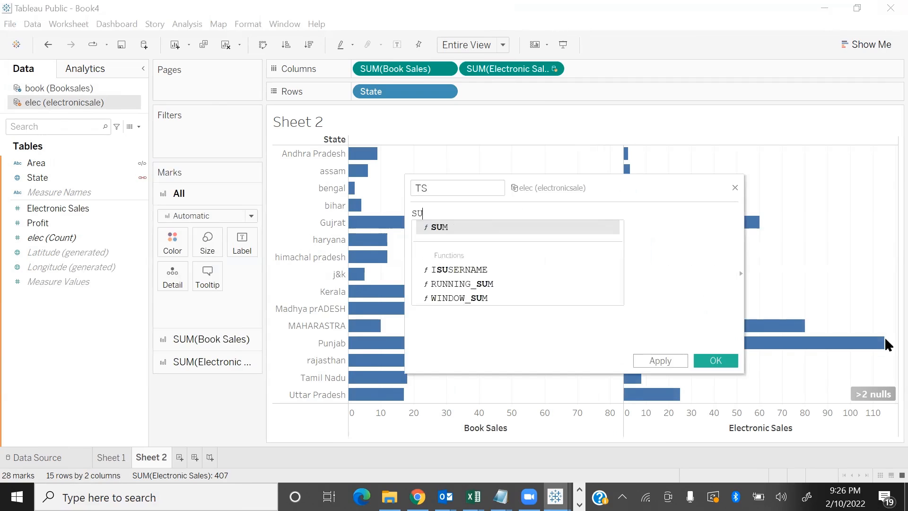
key(Return)
text(EL)
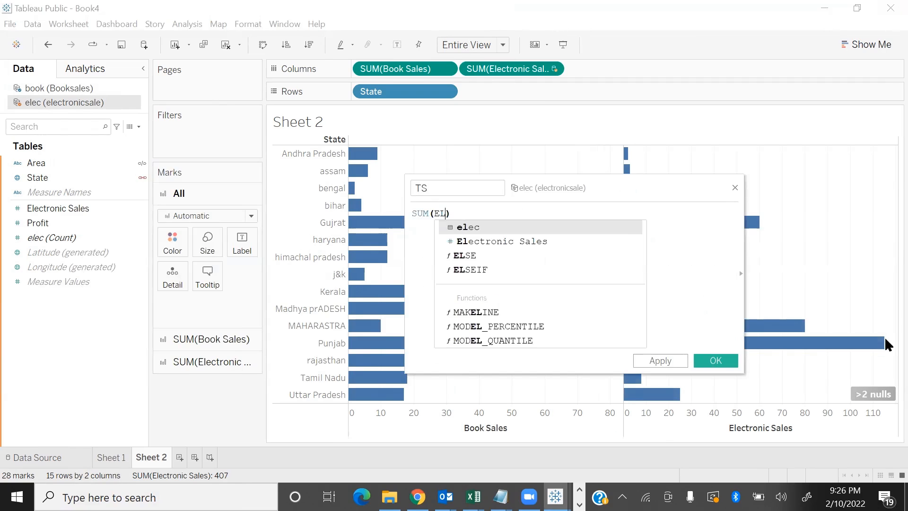
key(Down)
key(Return)
text(+)
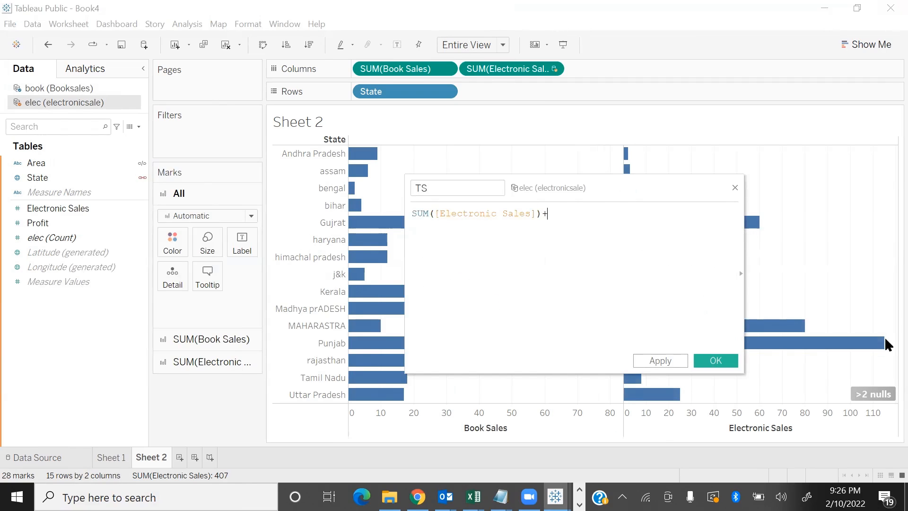
text(SU)
Complete the TS formula with SUM([book (Booksales)].[Book Sales]) and save the calculated field
key(Return)
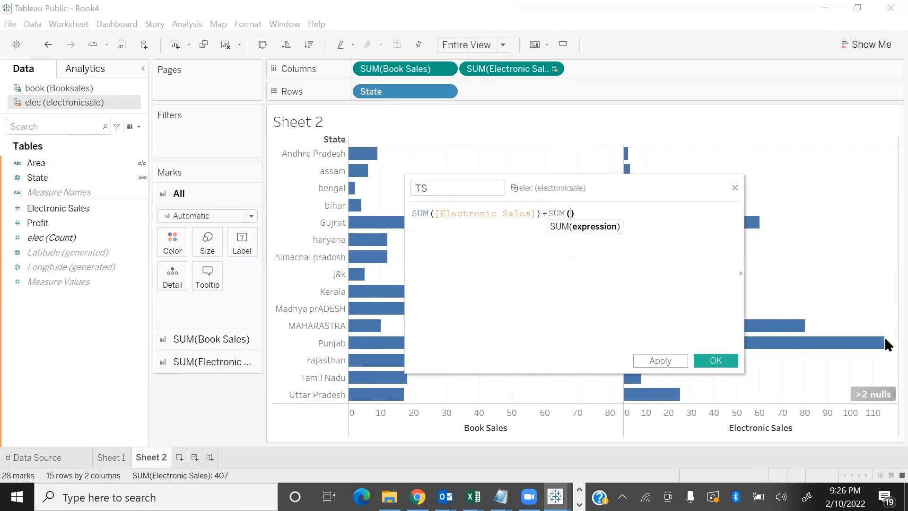
text(BOO)
key(Up)
key(Down)
key(Down)
key(Down)
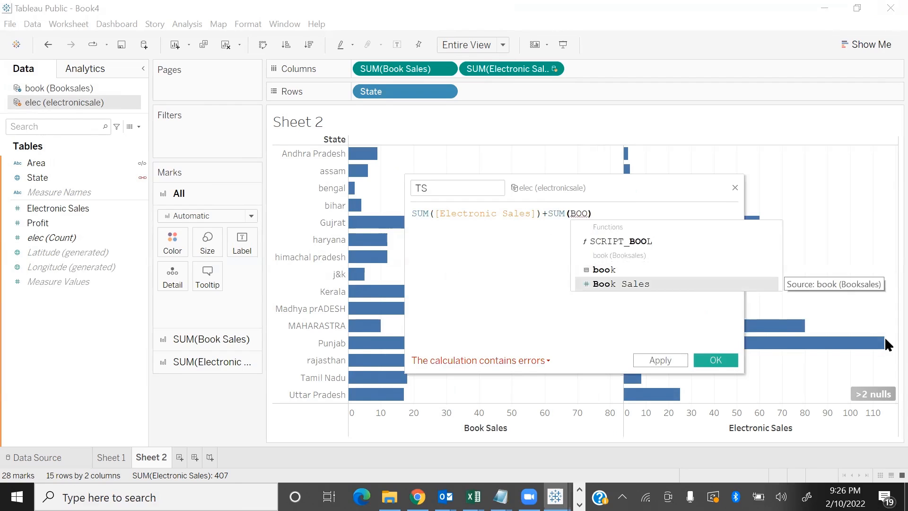
key(Return)
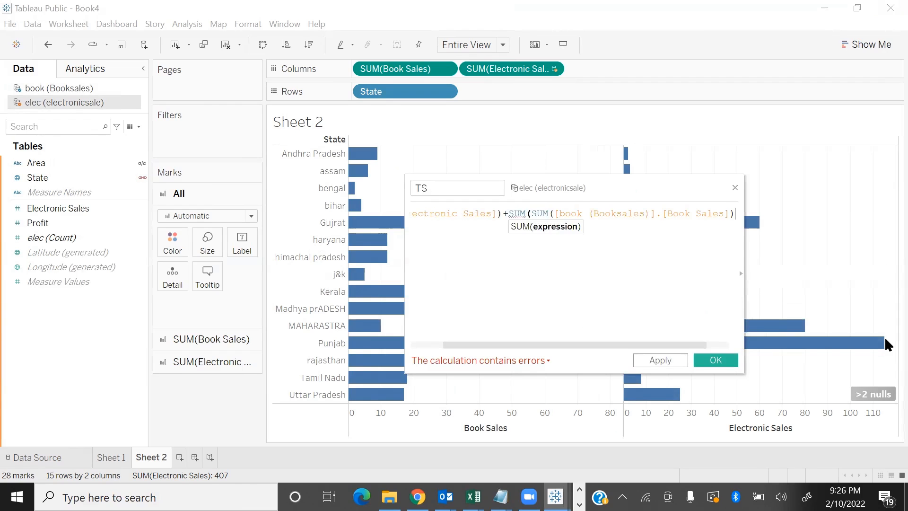
key(Left)
key(Left)
key(Left)
key(Left)
key(Left)
key(Left)
key(Left)
key(Left)
key(Left)
key(Left)
key(BackSpace)
key(BackSpace)
key(BackSpace)
key(BackSpace)
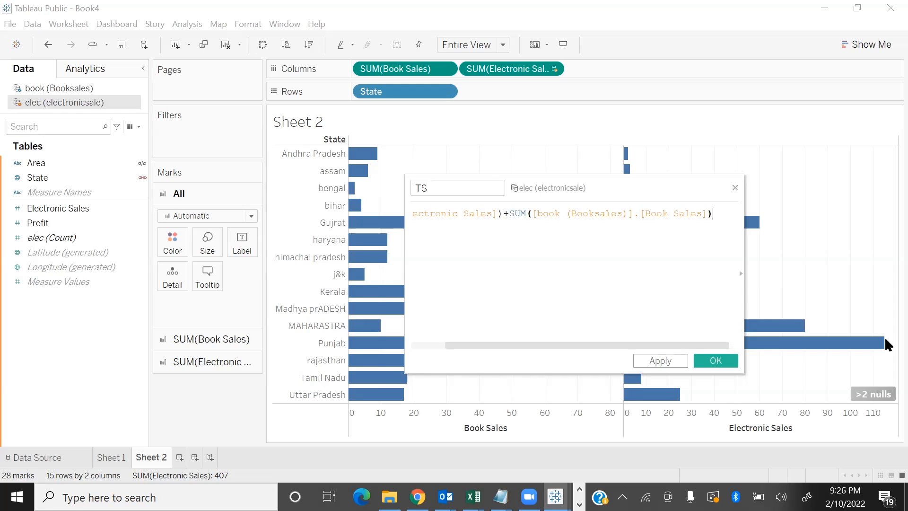
click(716, 361)
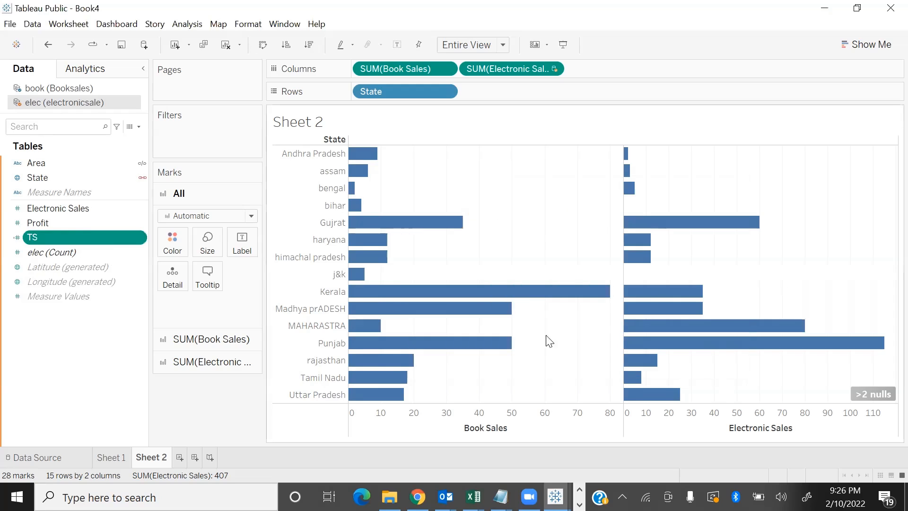
Add TS to the columns of the State chart and sort the states in descending order by TS
double_click(70, 237)
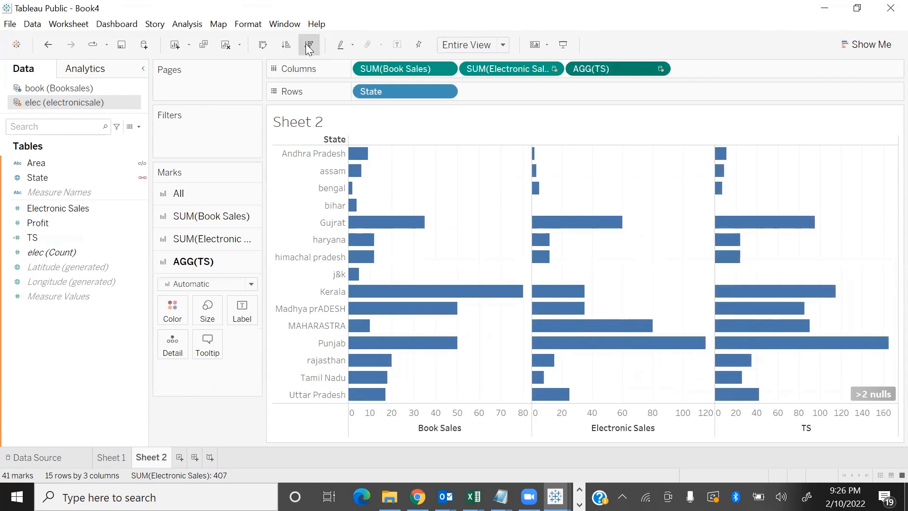
click(323, 48)
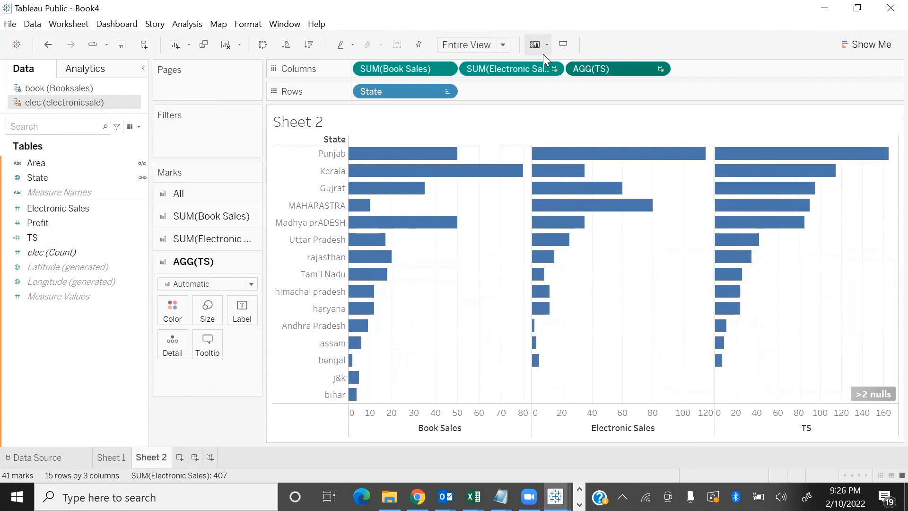
Show mark labels on the bars and compare Book Sales, Electronic Sales and TS for individual states
click(397, 45)
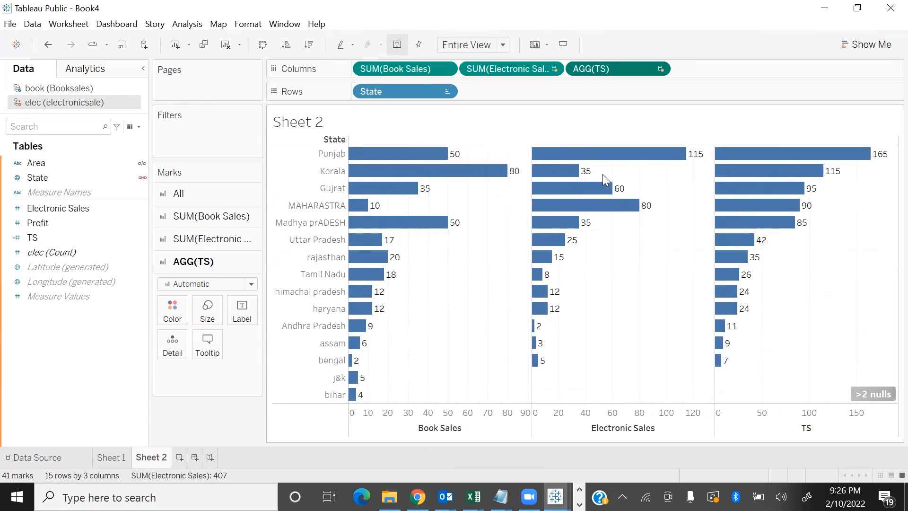
mouse_move(657, 156)
mouse_move(876, 155)
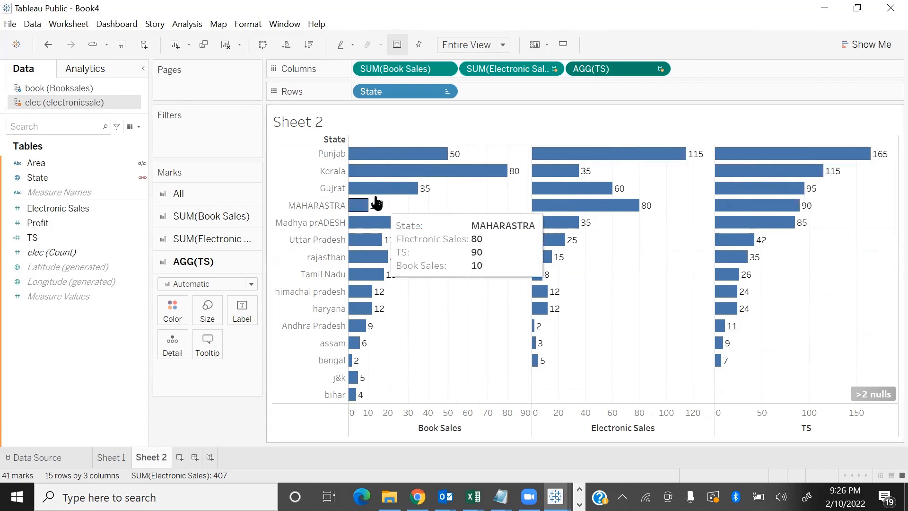
mouse_move(381, 195)
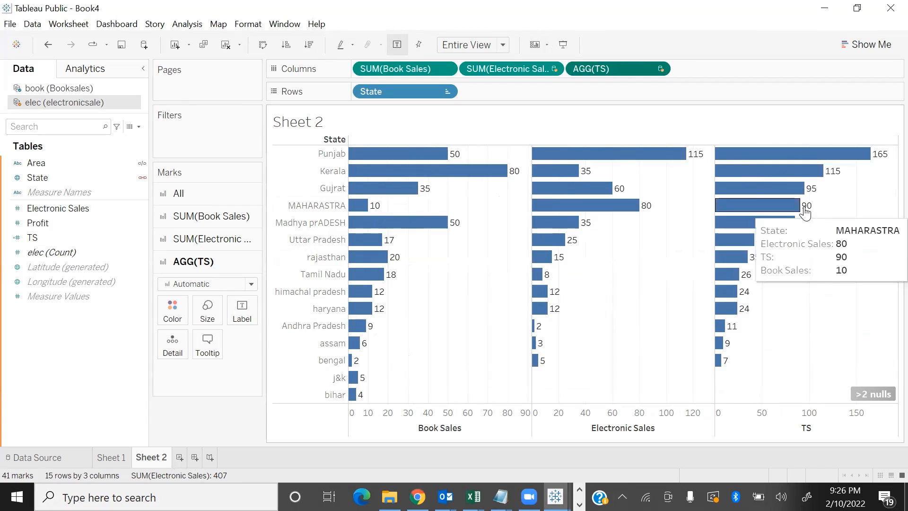
mouse_move(354, 365)
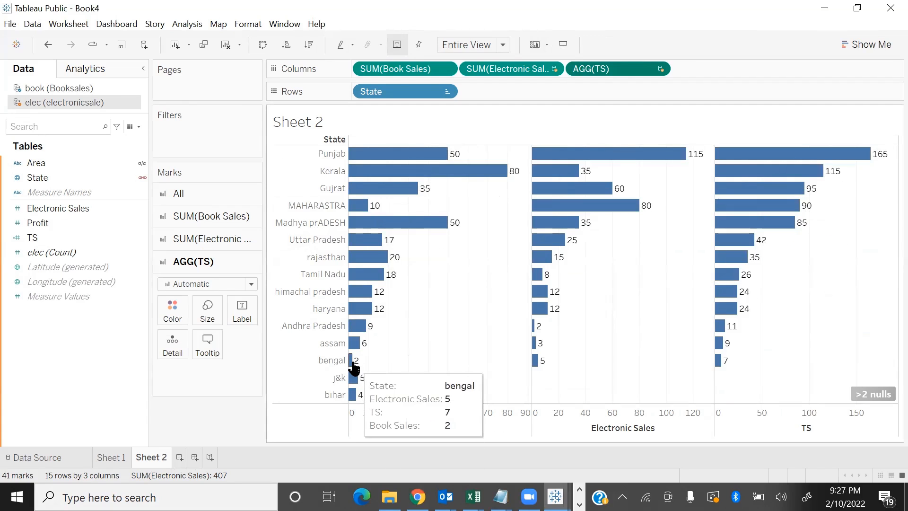
mouse_move(539, 367)
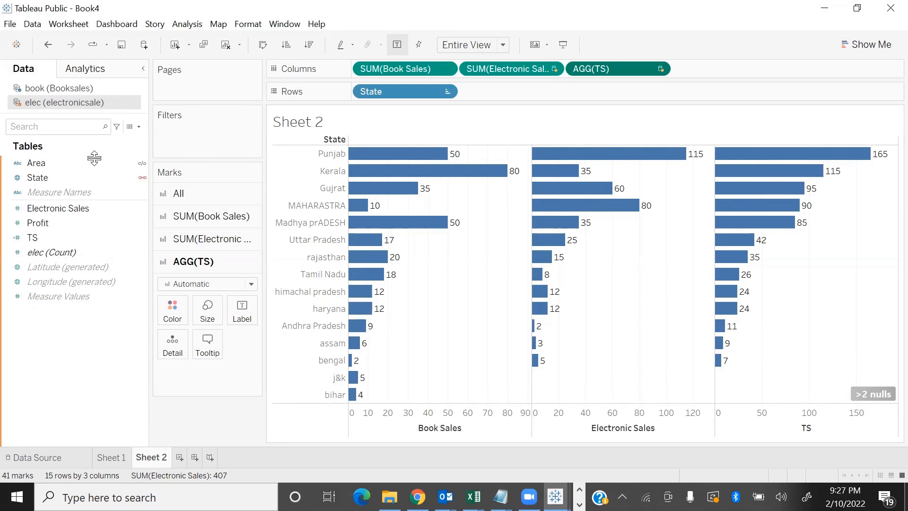
Edit the TS calculated field and wrap its SUM([Electronic Sales]) term in the ZN function
click(82, 238)
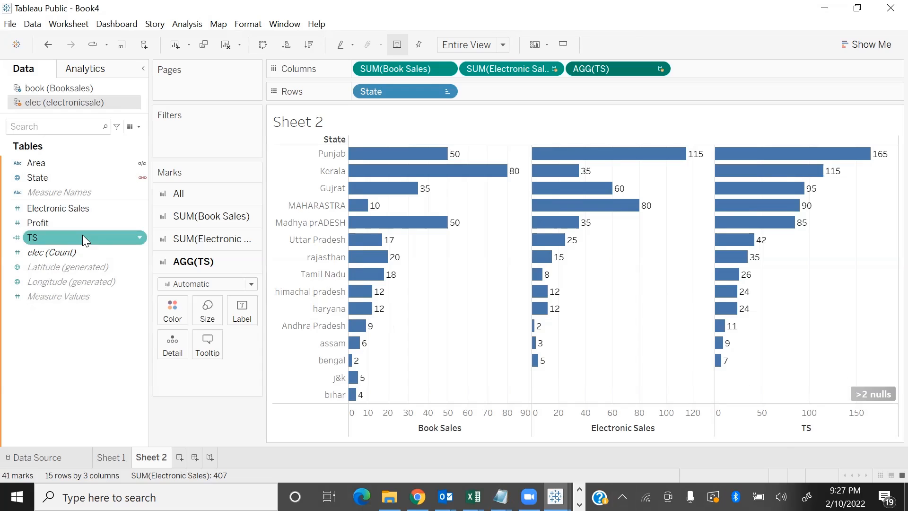
click(140, 234)
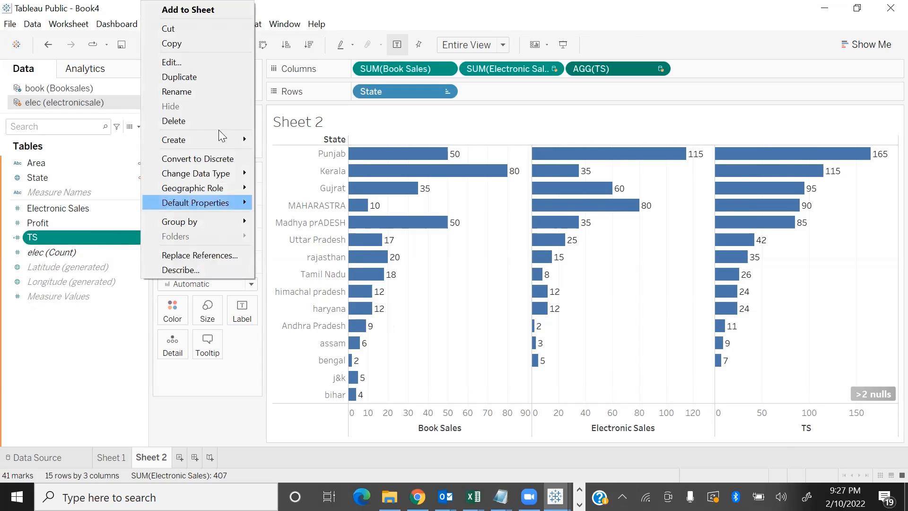
click(194, 62)
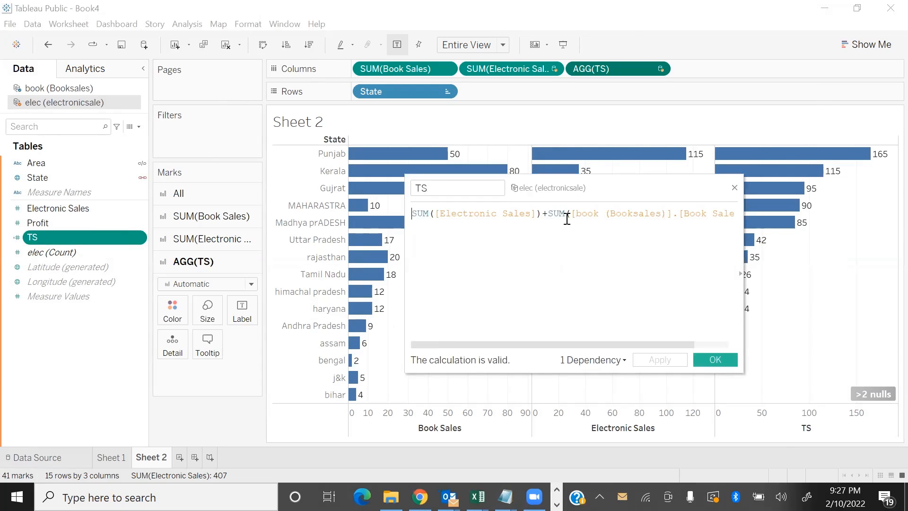
text(ZN)
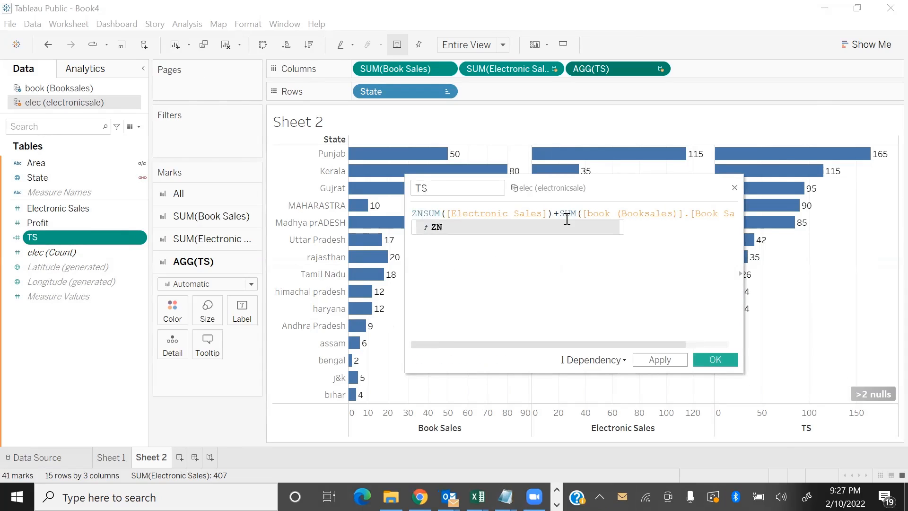
text(()
key(Right)
key(Right)
key(Right)
key(Right)
key(Right)
key(Right)
key(Right)
key(Right)
key(Right)
key(Right)
key(Right)
key(Right)
key(Right)
key(Right)
key(Right)
key(Right)
key(Right)
key(Right)
key(Right)
key(Right)
key(Right)
key(Right)
key(Right)
text())
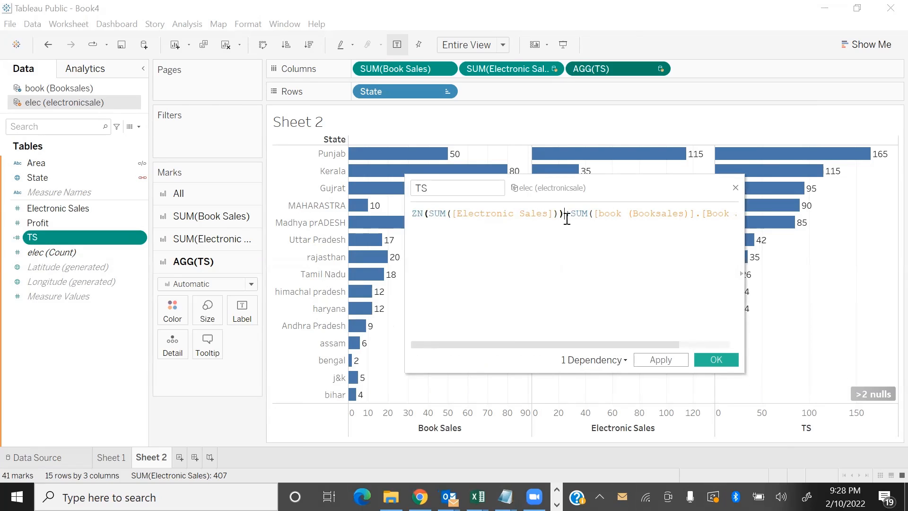
Wrap the SUM([book (Booksales)].[Book Sales]) term in ZN as well and save the TS calculation
click(567, 219)
text(ZN()
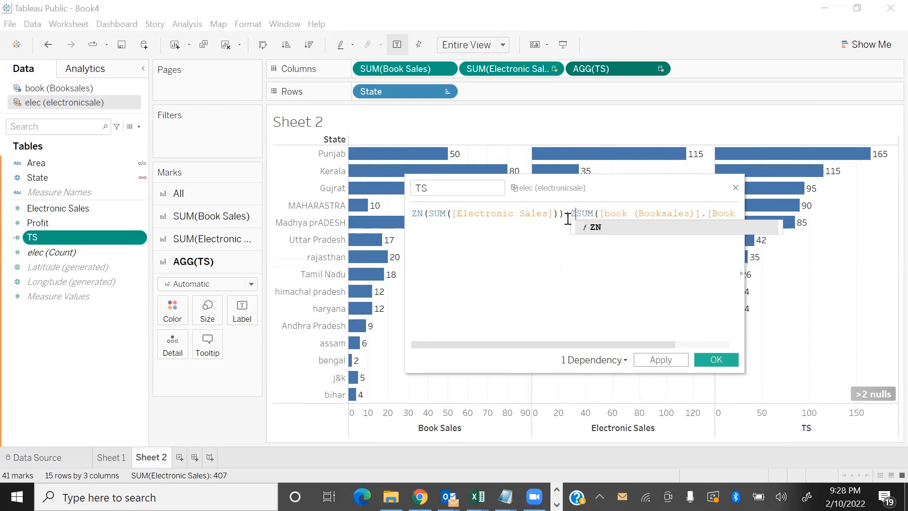
key(End)
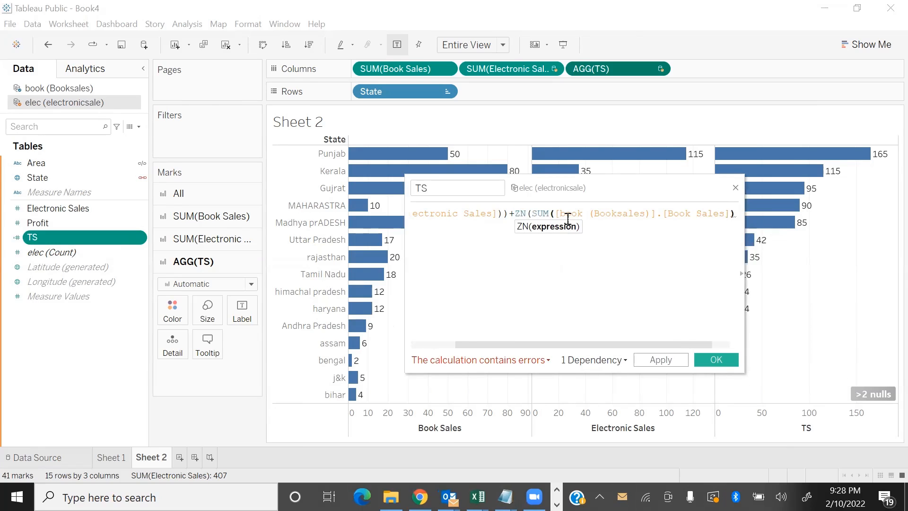
text())
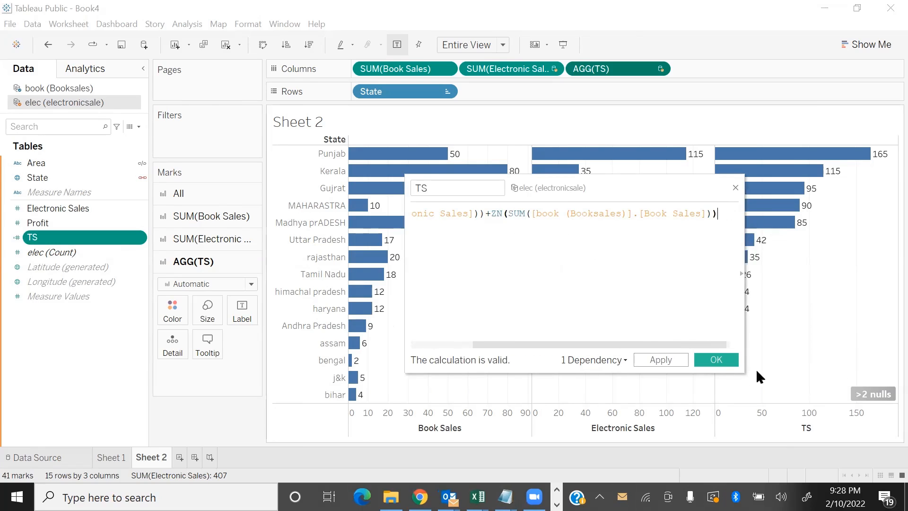
click(712, 362)
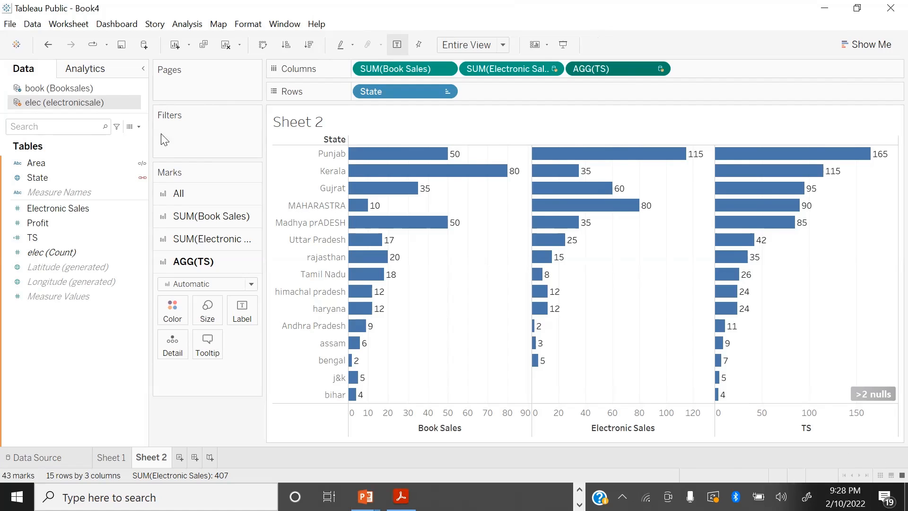
Compare the automatic and custom blend relationships between book (Booksales) and elec (electronicsale)
click(33, 24)
click(47, 79)
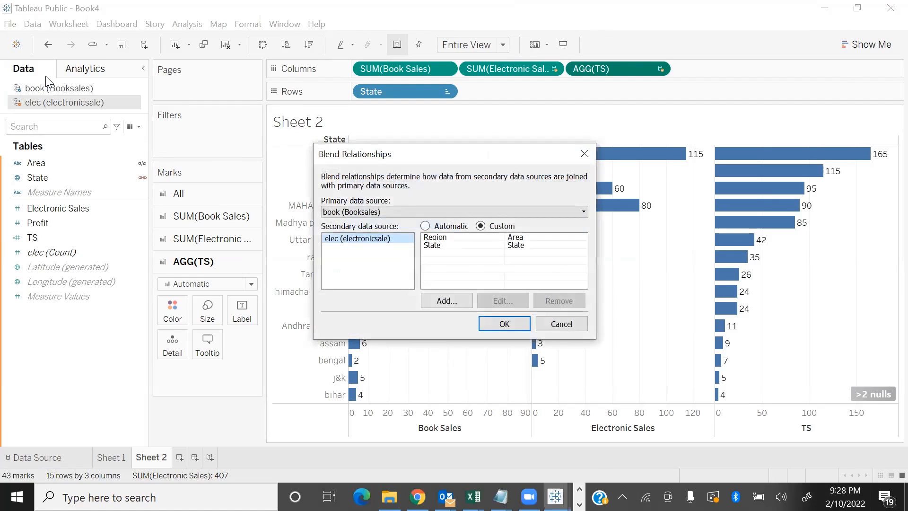
click(425, 225)
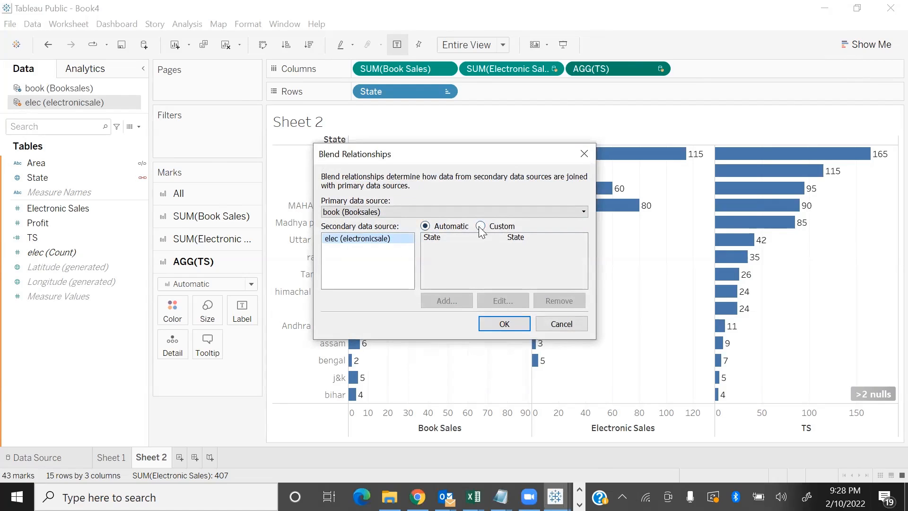
click(480, 226)
Try to add a Region-to-Area field mapping to the custom blend relationships, and discard the changes
click(440, 302)
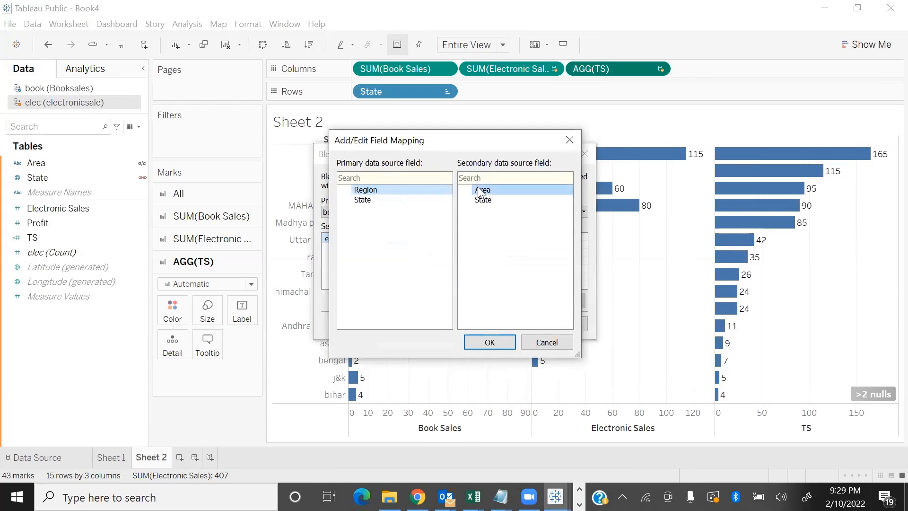
click(491, 341)
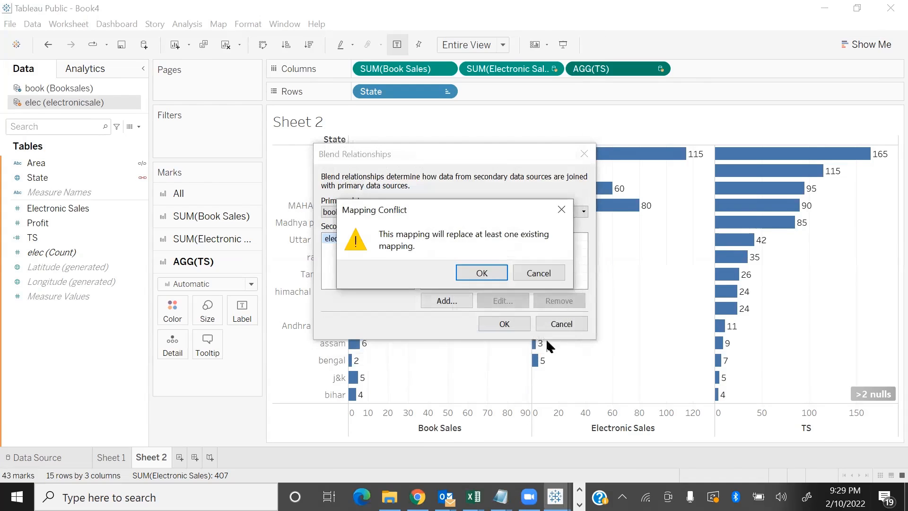
click(538, 273)
click(438, 240)
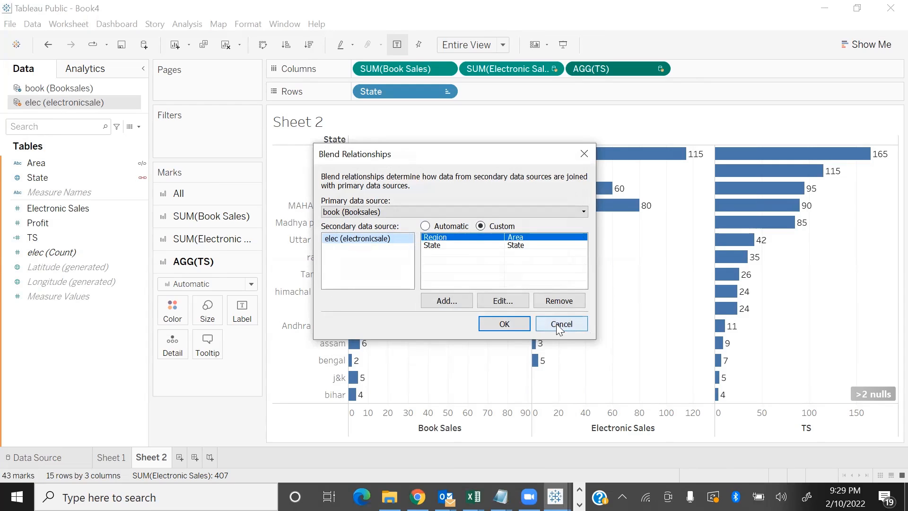
click(454, 302)
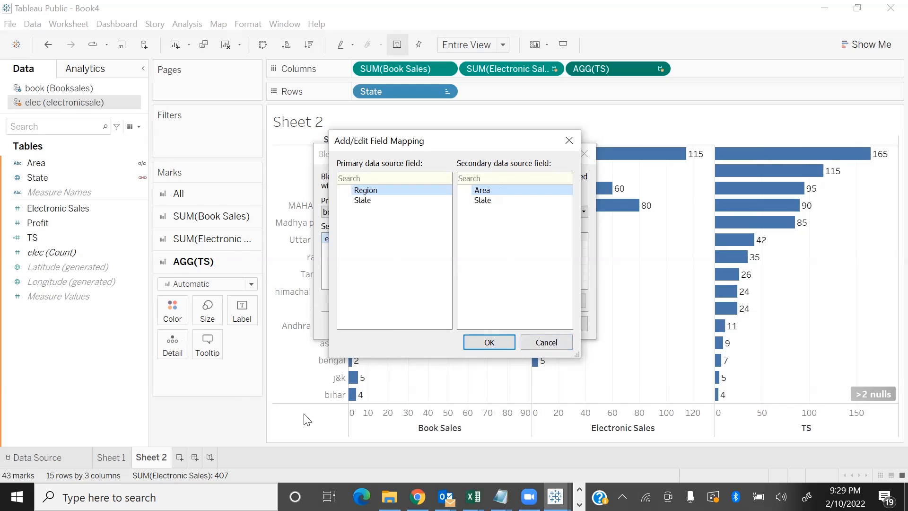
click(551, 343)
click(564, 329)
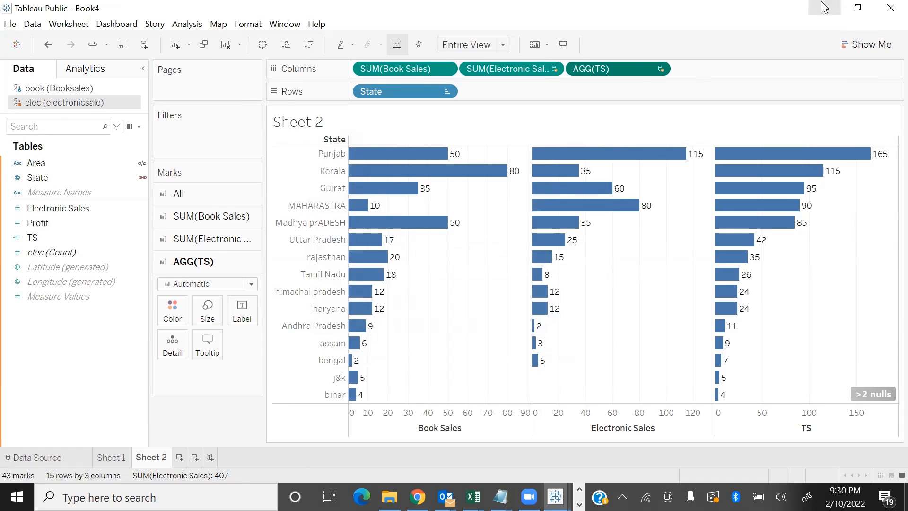
Reduce the Book4 window, bring up Sheet 1 of Book3, and reduce and reposition that window as well
click(861, 14)
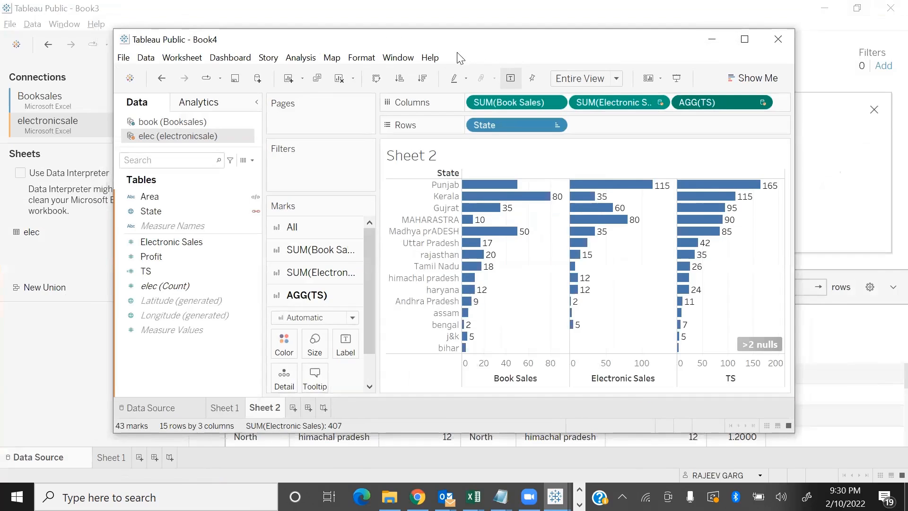
click(651, 20)
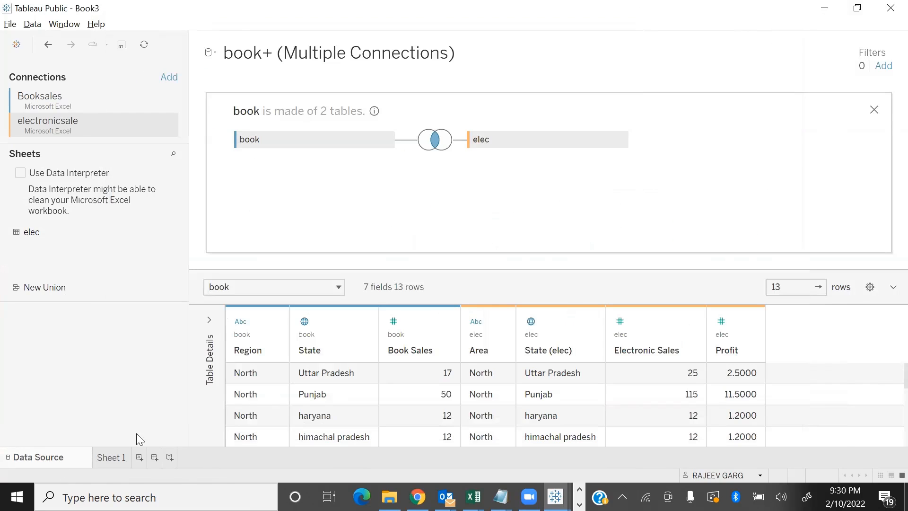
click(110, 457)
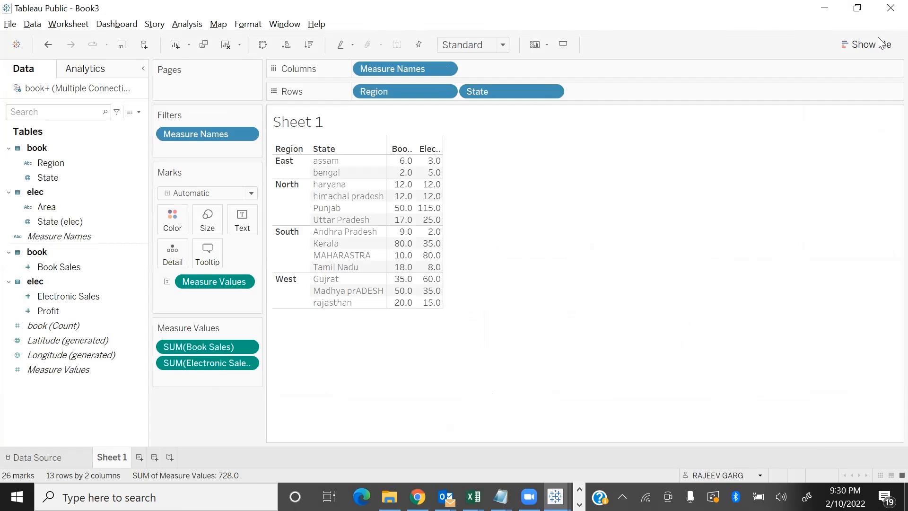
click(857, 8)
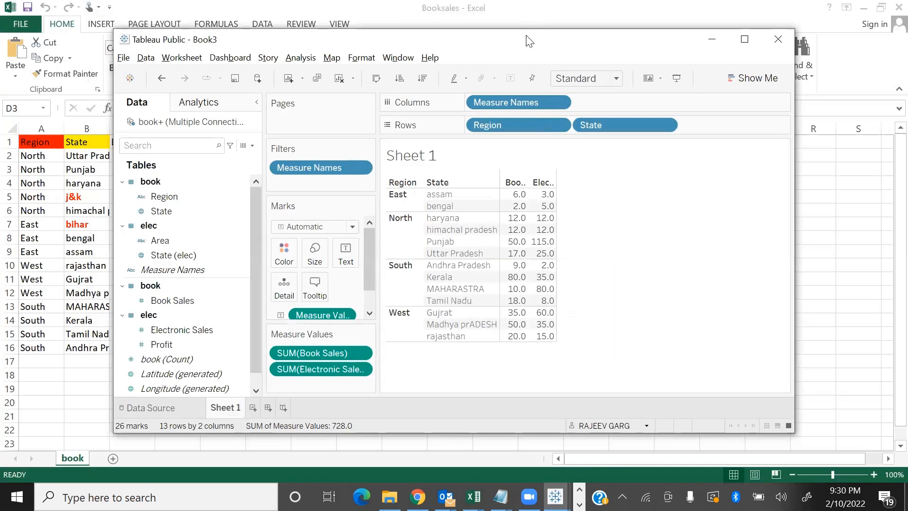
drag(532, 42, 642, 39)
Switch to the Book2 workbook, reduce its window and move it aside
click(555, 497)
click(464, 428)
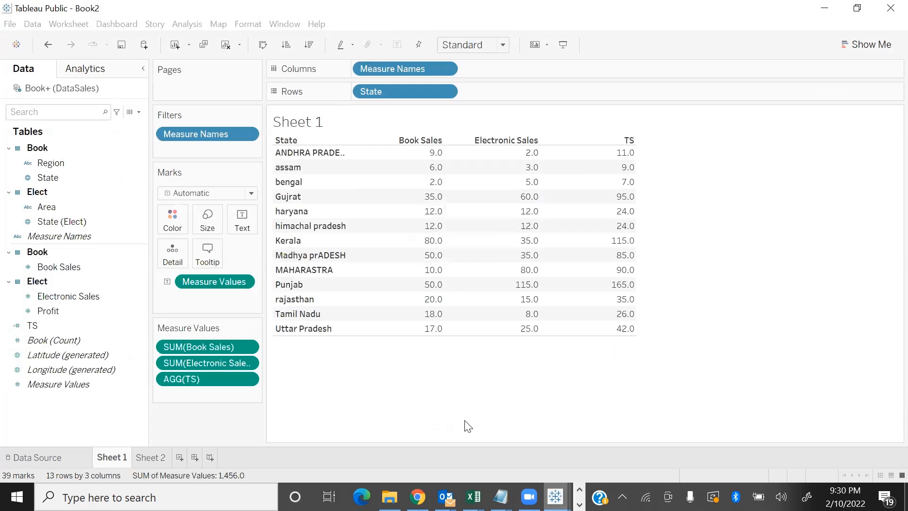
click(857, 8)
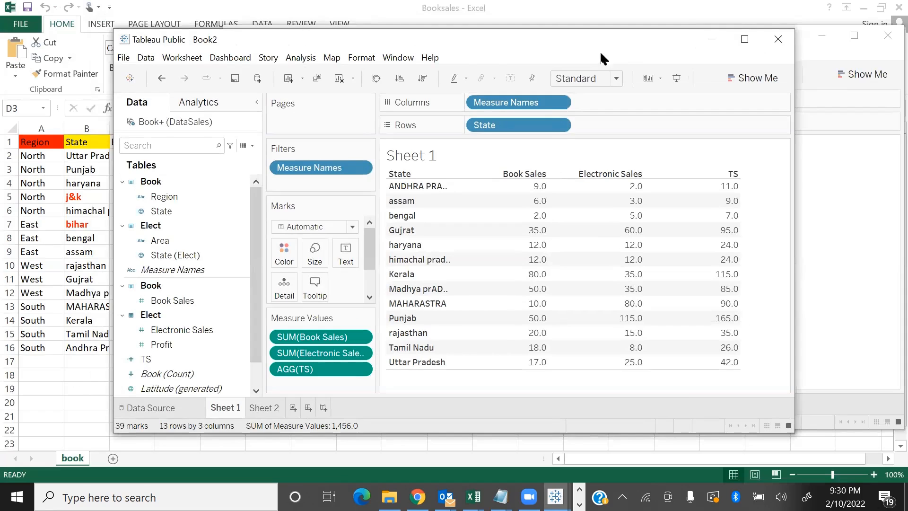
drag(600, 50, 486, 23)
Bring Book3 and Book4 forward and arrange their windows in a row beside Book2 with all data panes exposed
click(867, 247)
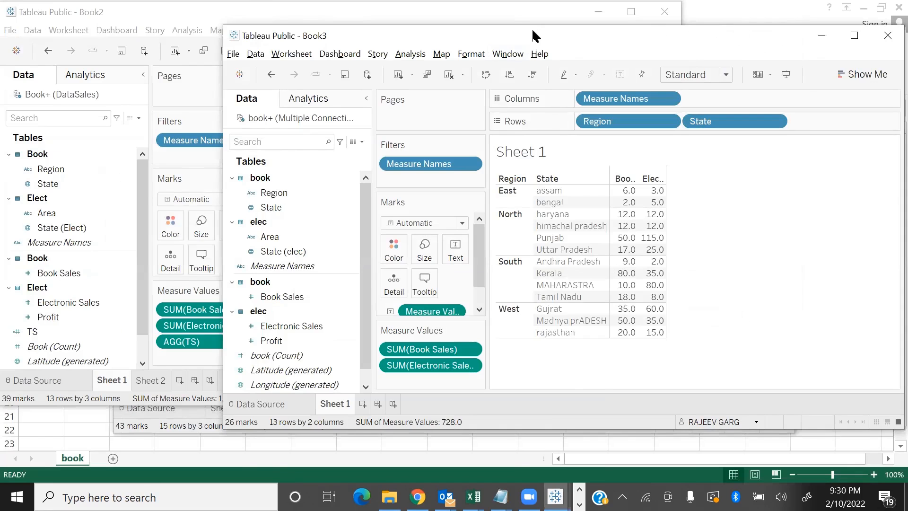
drag(533, 36, 490, 17)
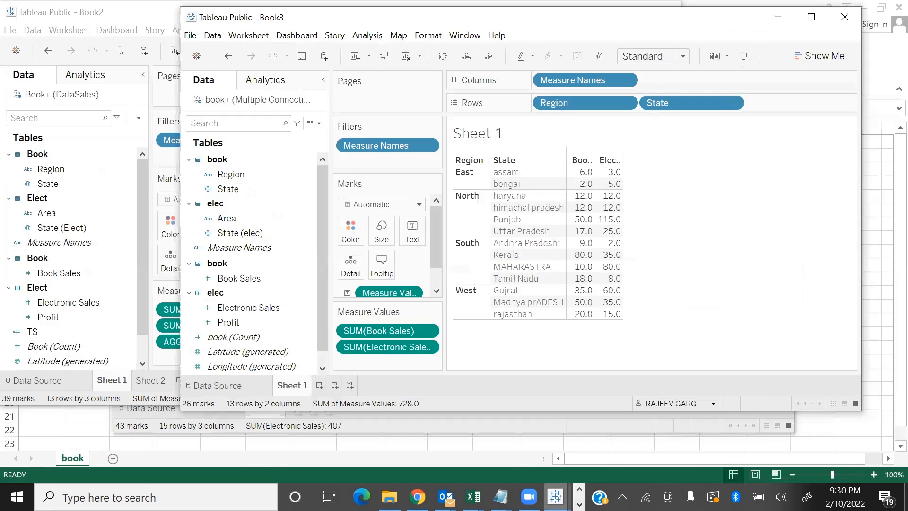
mouse_move(556, 497)
click(813, 424)
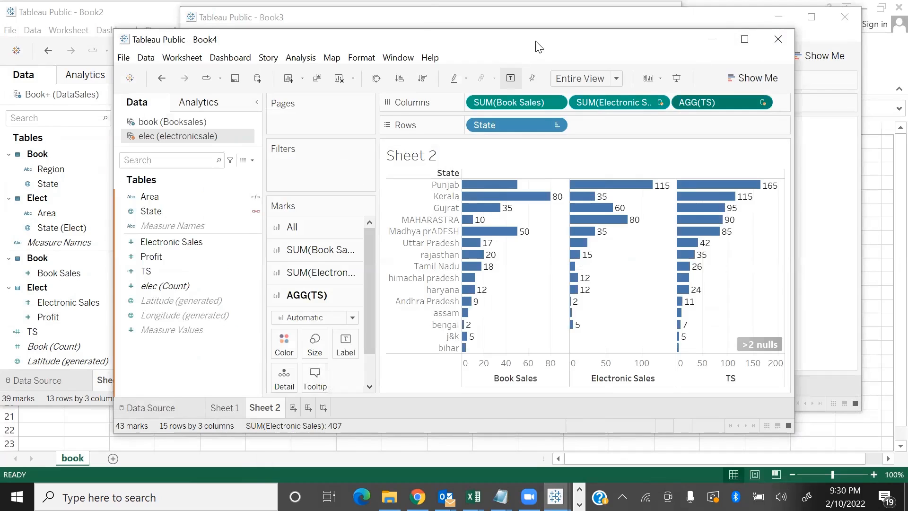
drag(539, 47, 803, 30)
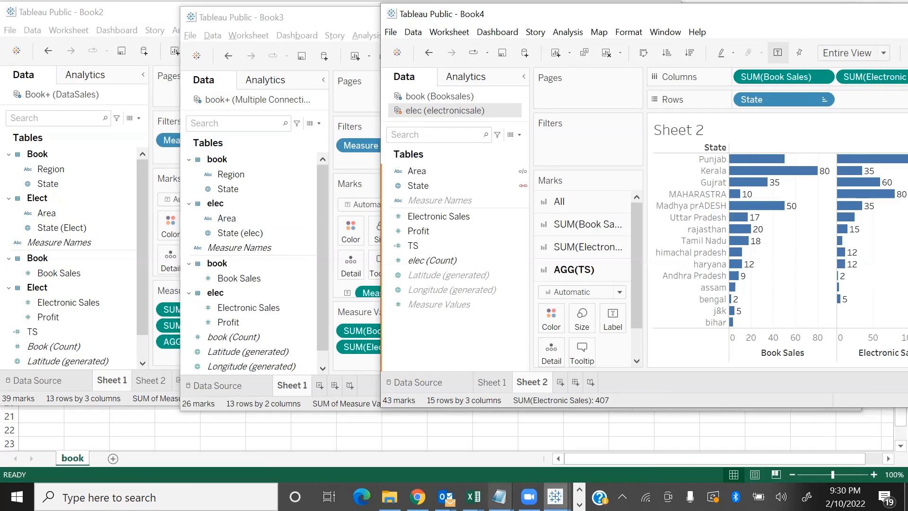
Alternate between the book (Booksales) and elec (electronicsale) sources in Book4 to compare their separate field lists
mouse_move(556, 497)
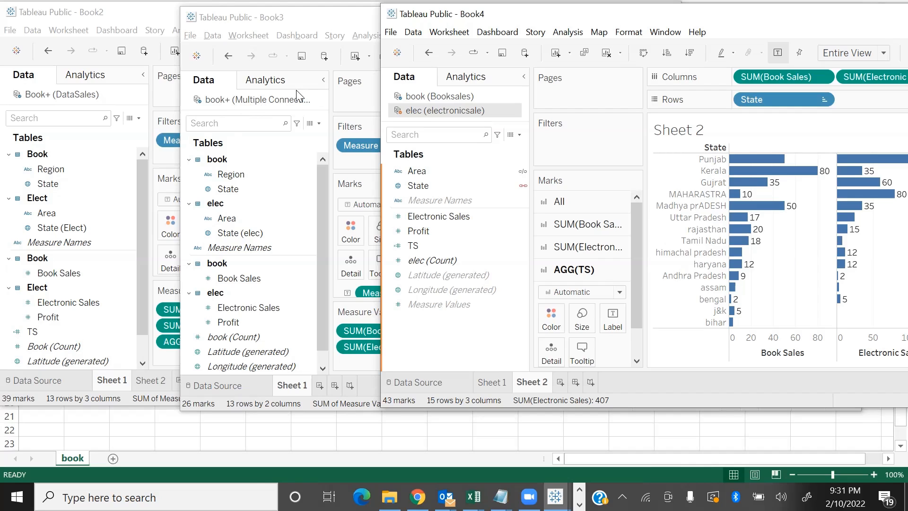
click(456, 97)
click(452, 112)
click(454, 98)
click(454, 110)
click(454, 99)
click(456, 109)
click(457, 98)
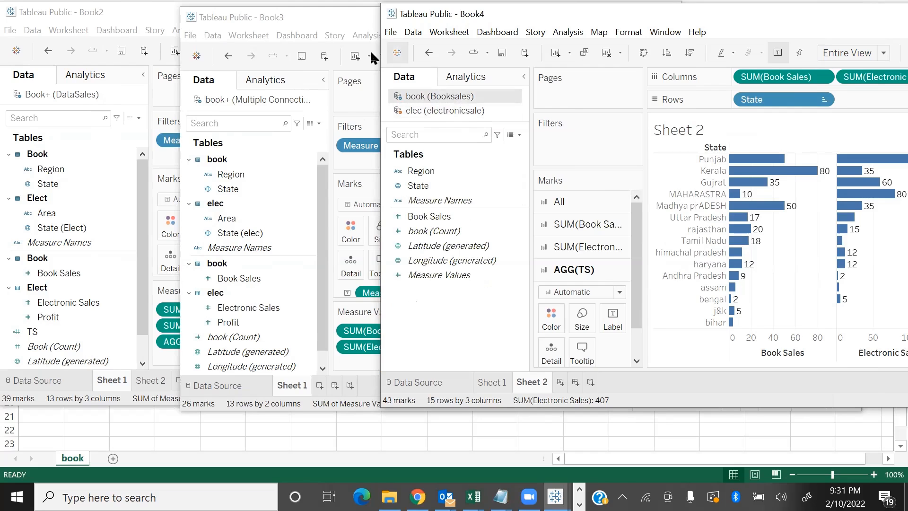
Maximize the Book2 workbook and clear everything from Sheet 1
double_click(151, 14)
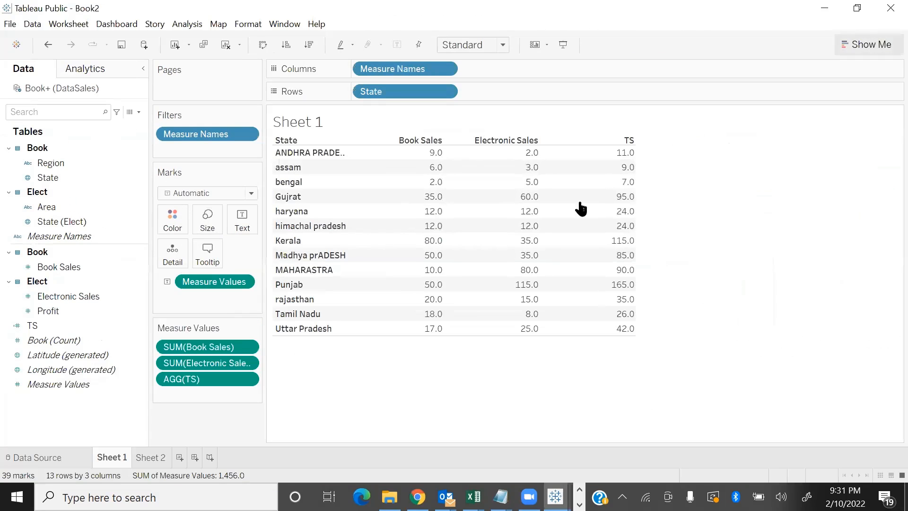
click(224, 48)
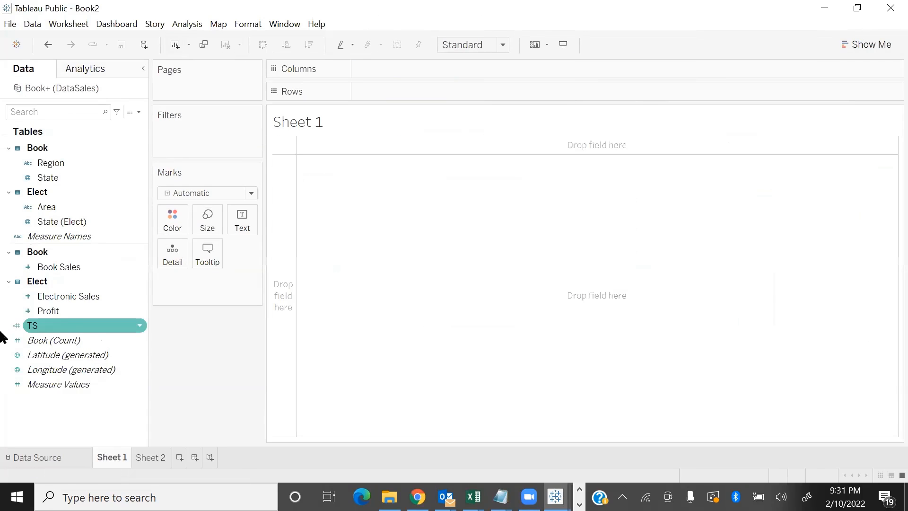
right_click(33, 326)
click(80, 168)
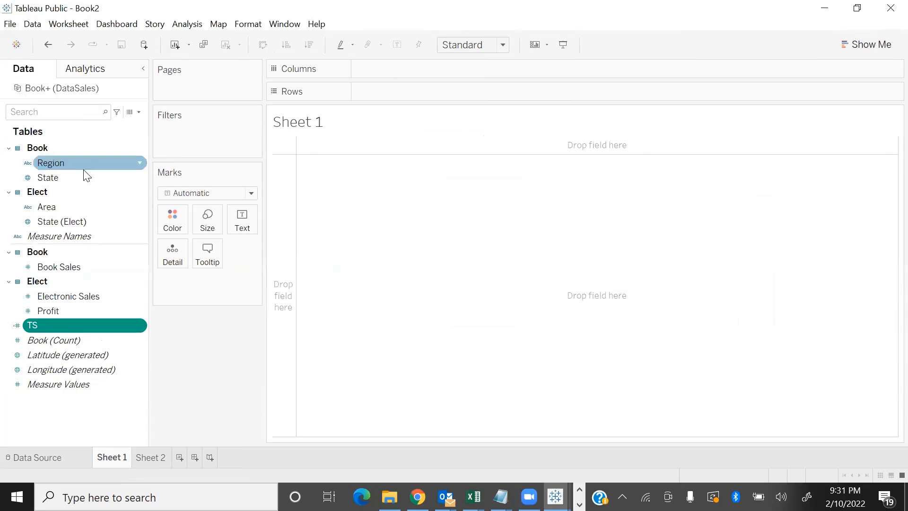
Remove the joined Elect table and the Book table from the Book+ (DataSales) data source, and add Book back to the canvas
click(47, 457)
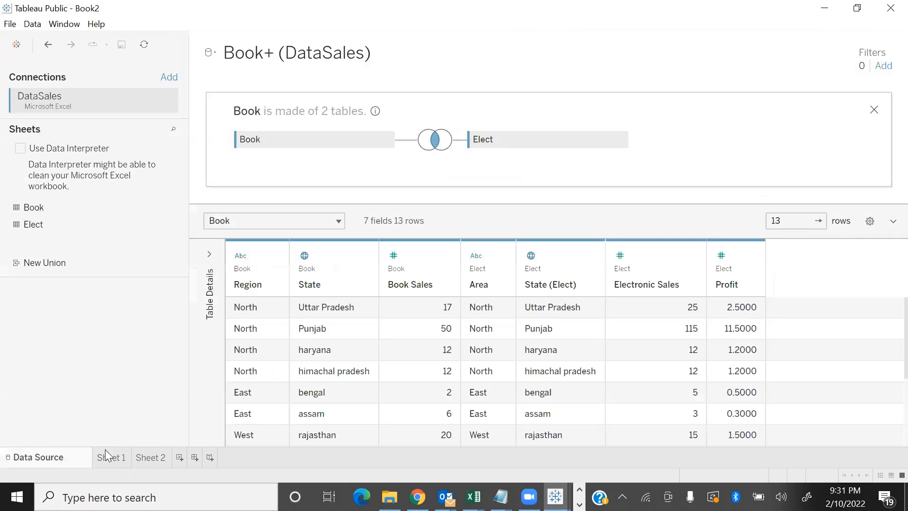
drag(531, 142, 160, 351)
click(874, 110)
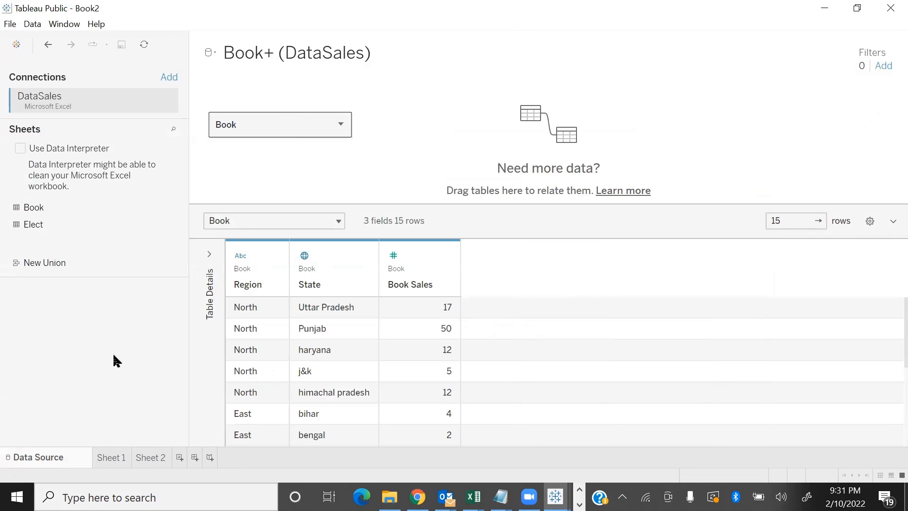
drag(272, 126, 89, 308)
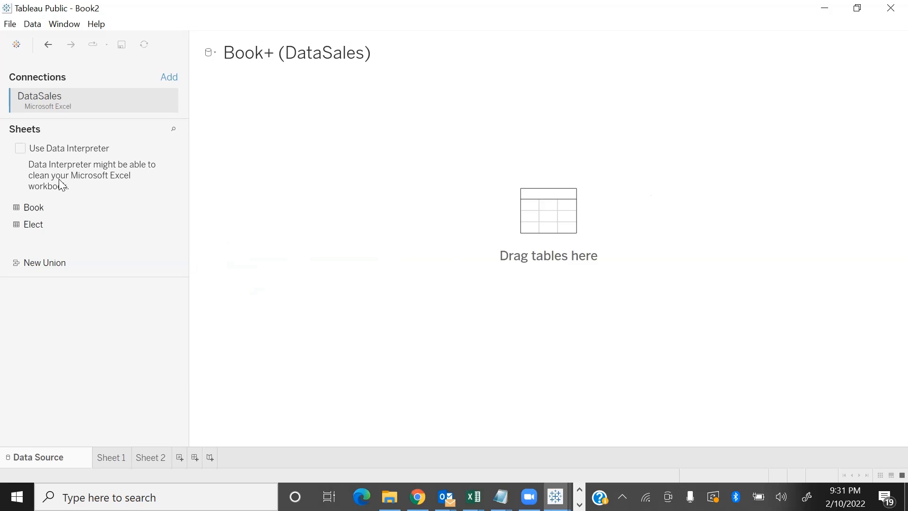
double_click(39, 211)
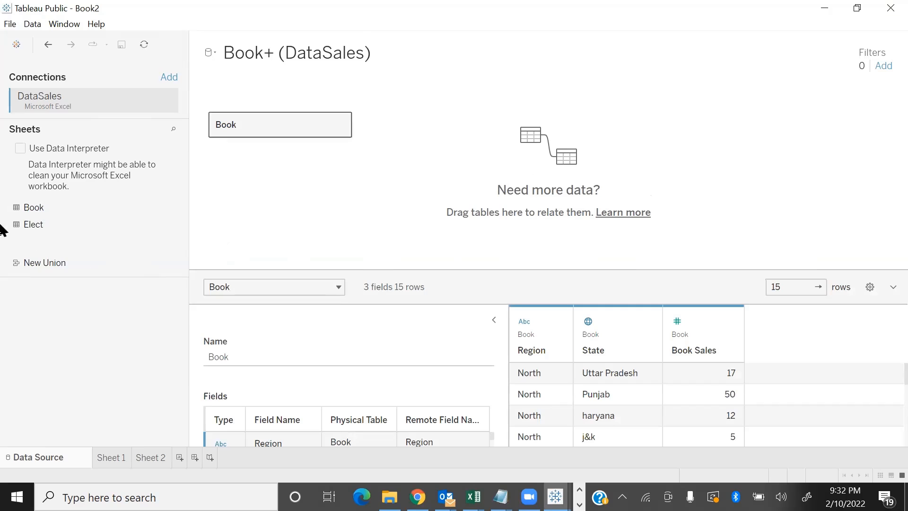
Relate the Elect table to Book in the data source and tabulate Book Sales and Electronic Sales by Book's State on Sheet 1
drag(46, 222, 403, 203)
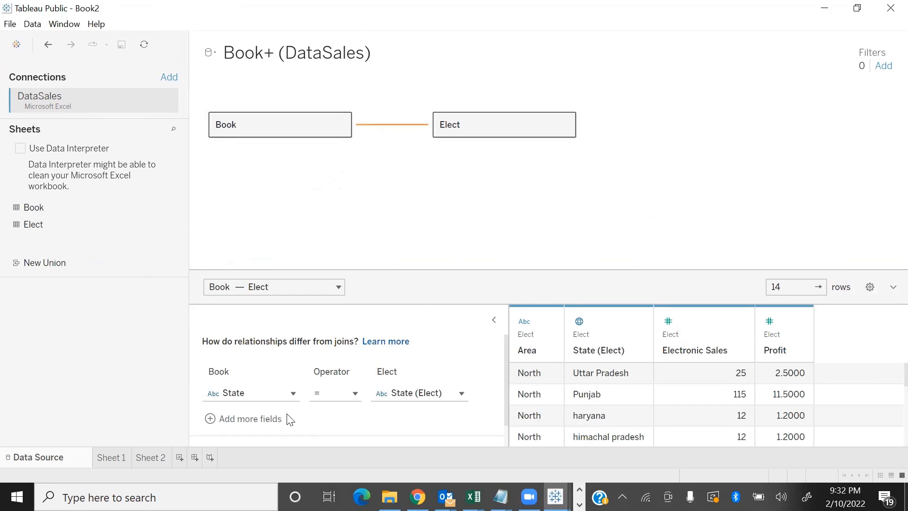
click(113, 458)
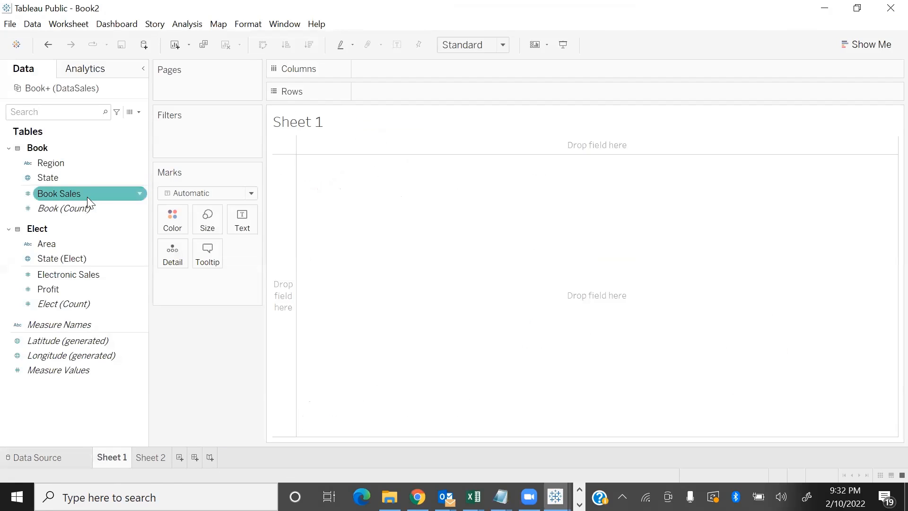
drag(59, 185, 438, 95)
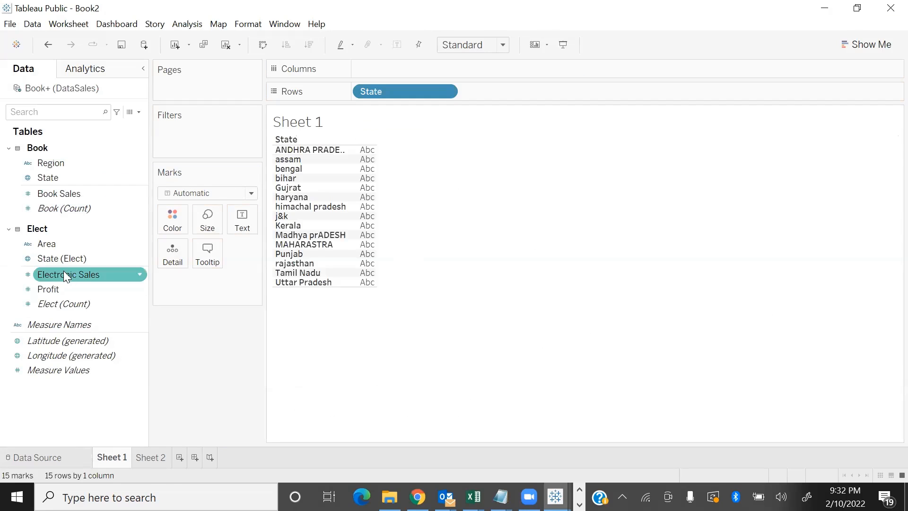
click(70, 193)
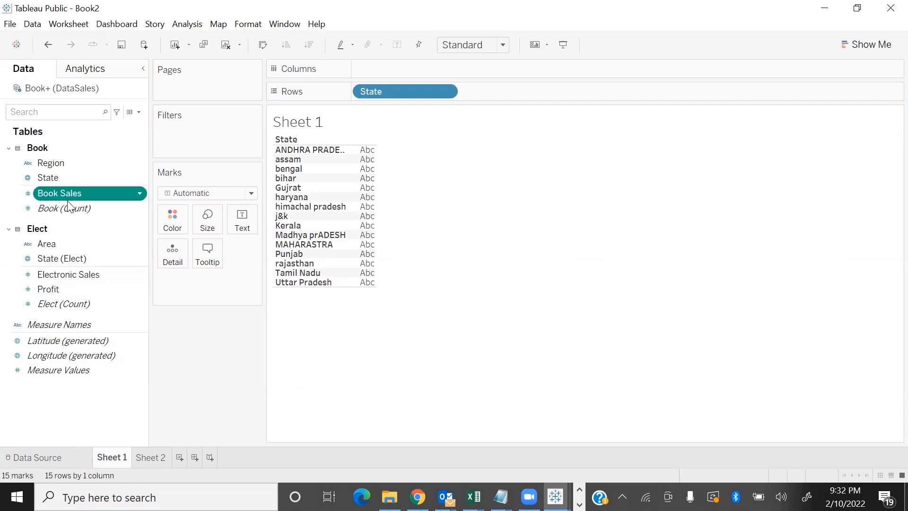
double_click(66, 275)
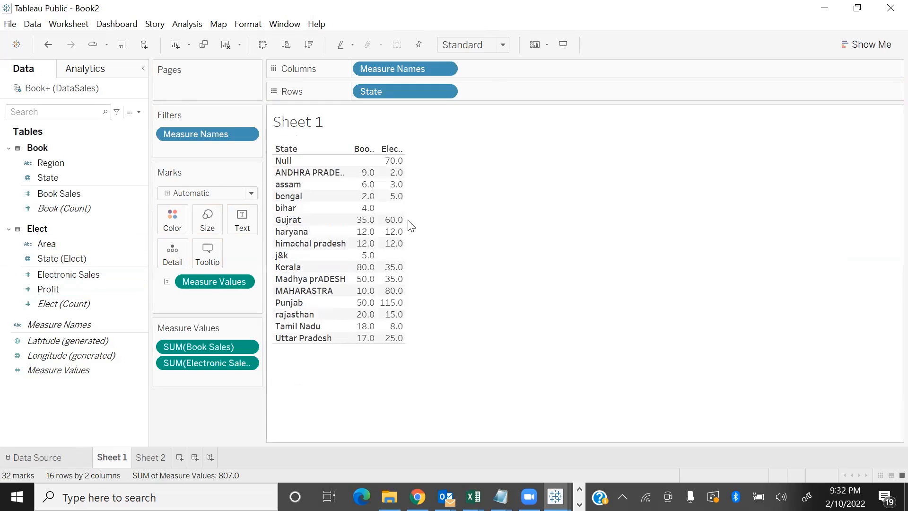
mouse_move(409, 206)
click(403, 187)
click(421, 221)
Inspect the State relationship between Book and Elect in the Book+ (DataSales) data source, and collapse Book's table details
click(53, 458)
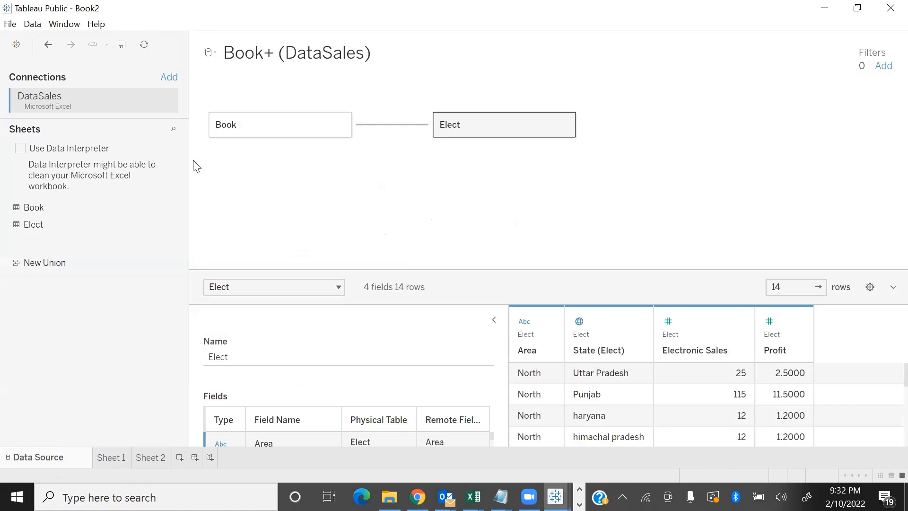
click(406, 126)
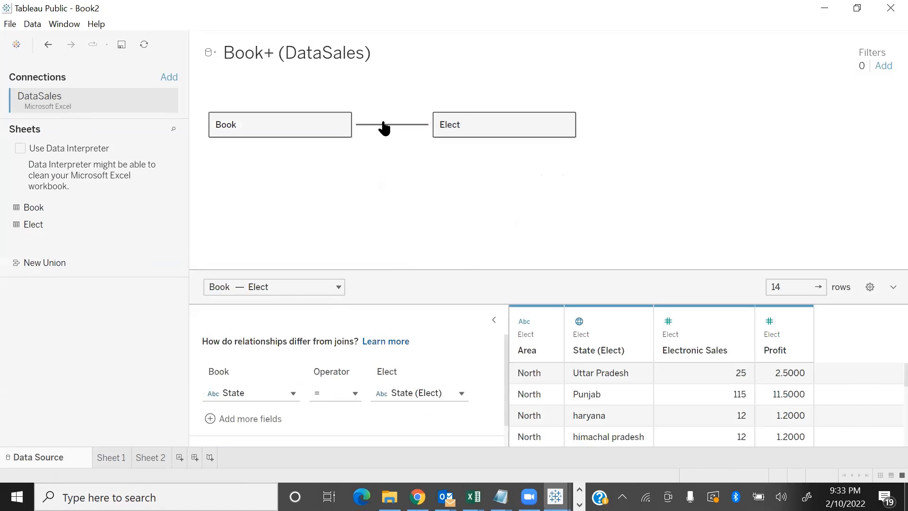
mouse_move(384, 126)
click(528, 209)
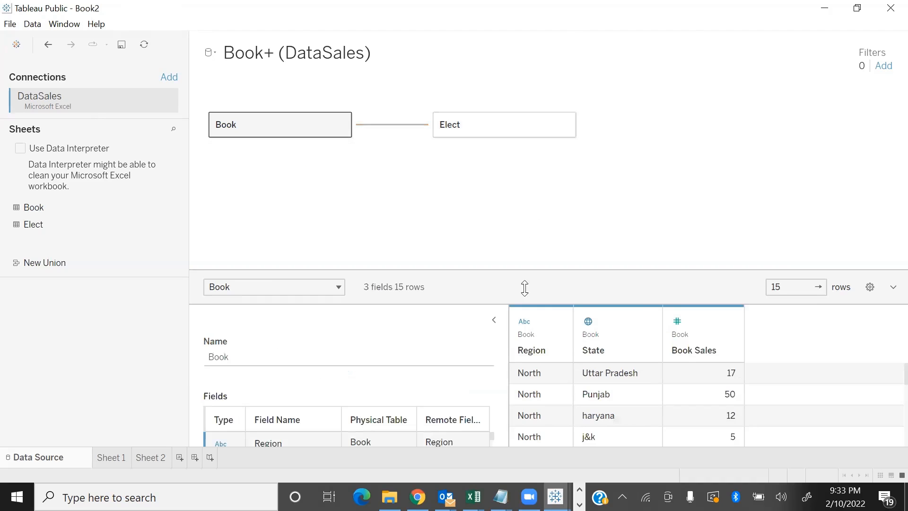
click(494, 320)
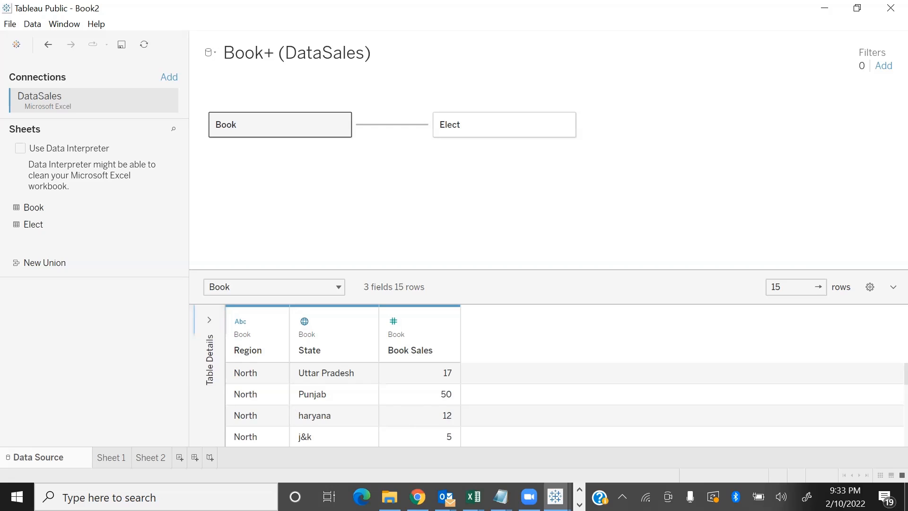
Bring up Book3 to examine the book and elec join in its data source, and minimize that workbook
click(556, 496)
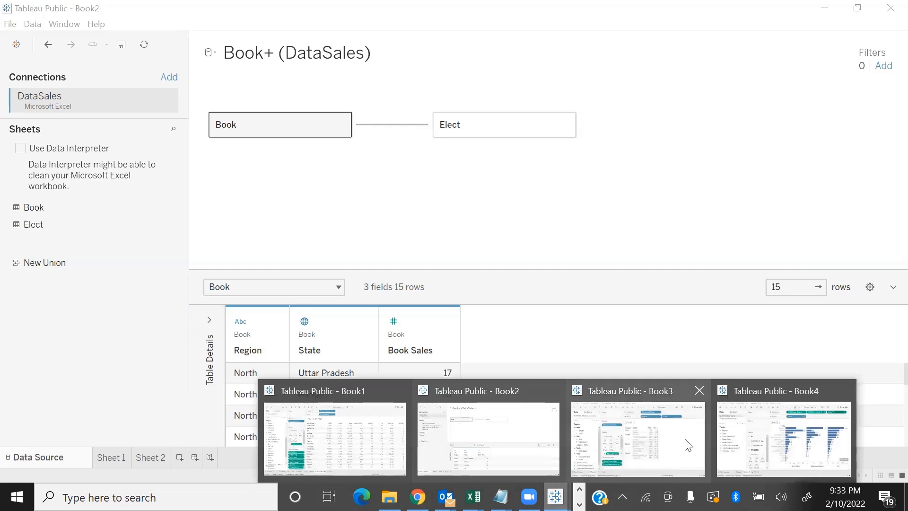
click(657, 440)
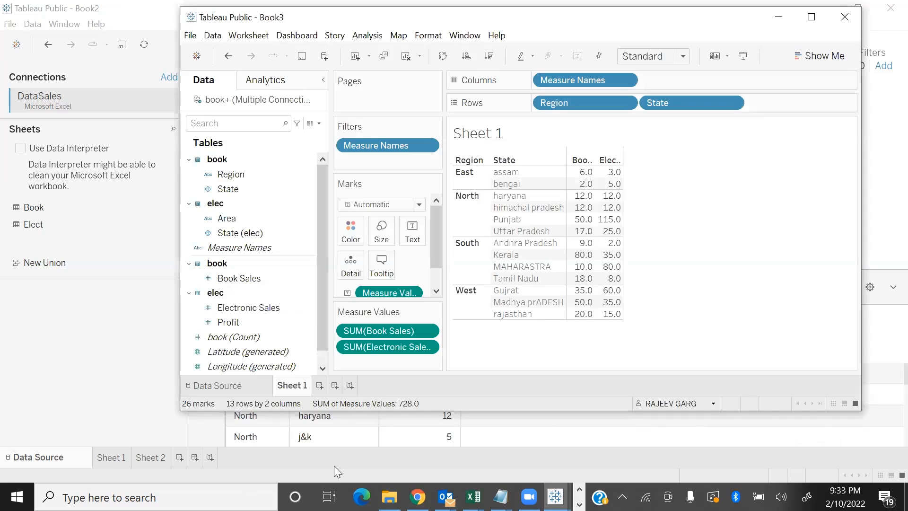
click(230, 387)
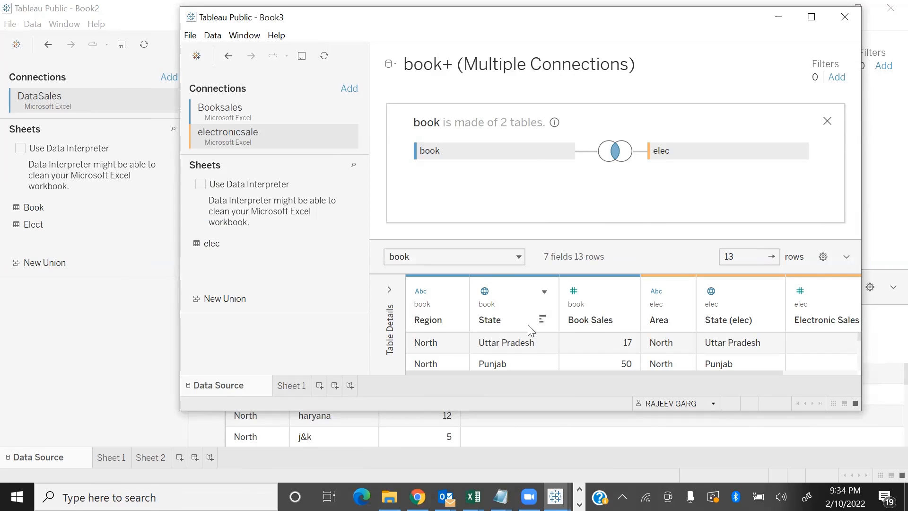
click(780, 17)
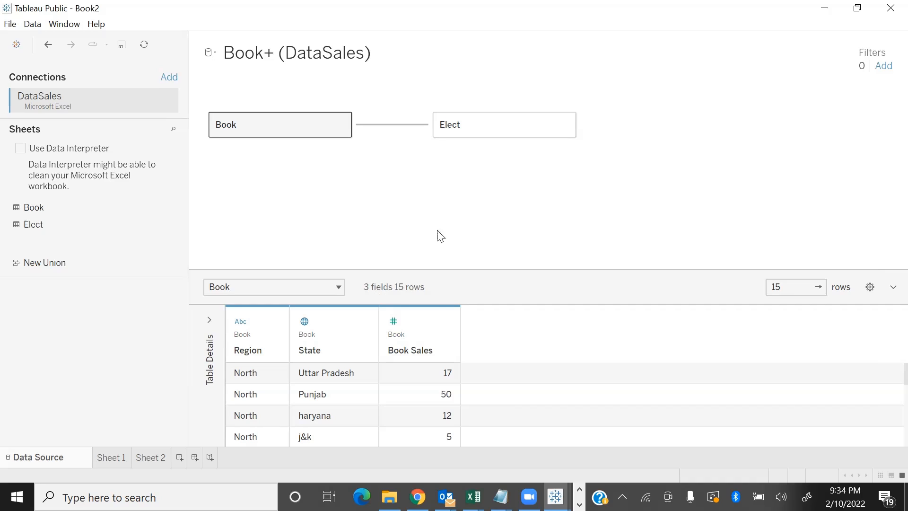
Switch to the running PowerPoint slide show with the Joins slide
key(alt+Tab)
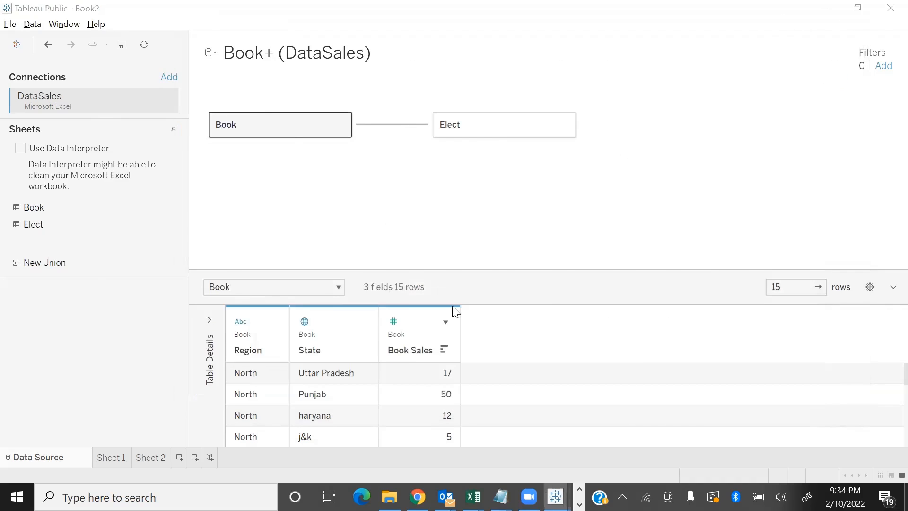
key(alt+Tab)
key(alt+Tab)
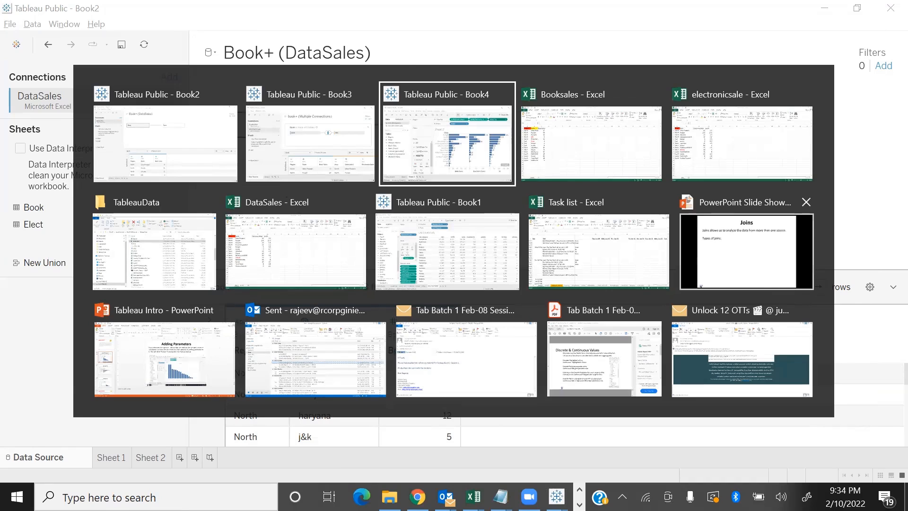
click(791, 283)
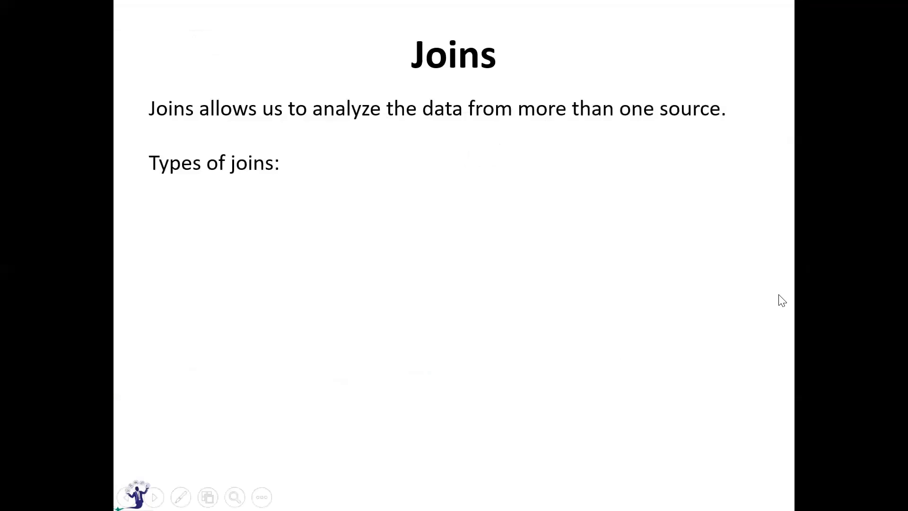
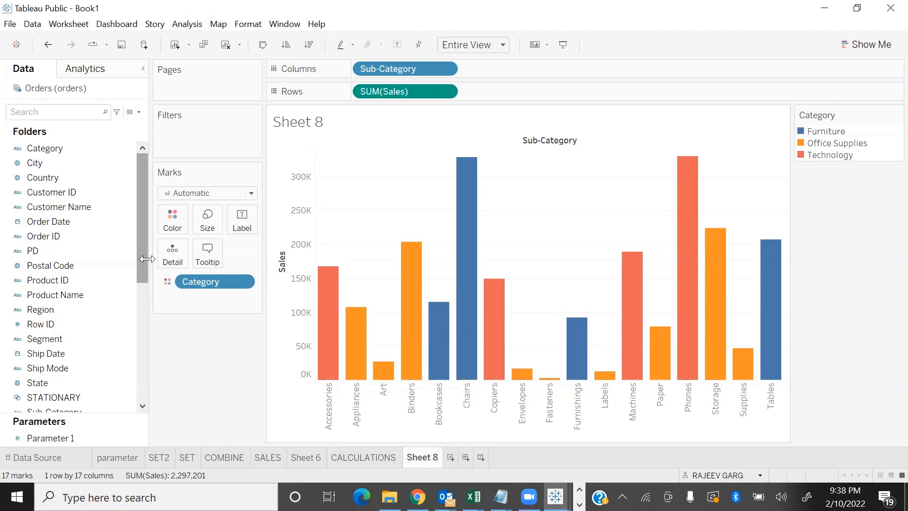
Filter the Sheet 8 chart by Category, keeping only Furniture and Technology
drag(58, 150, 180, 128)
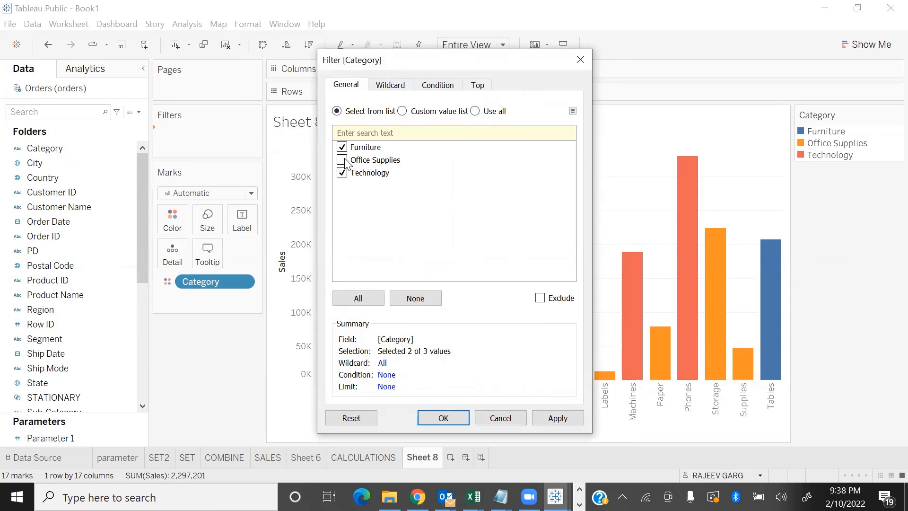
click(557, 418)
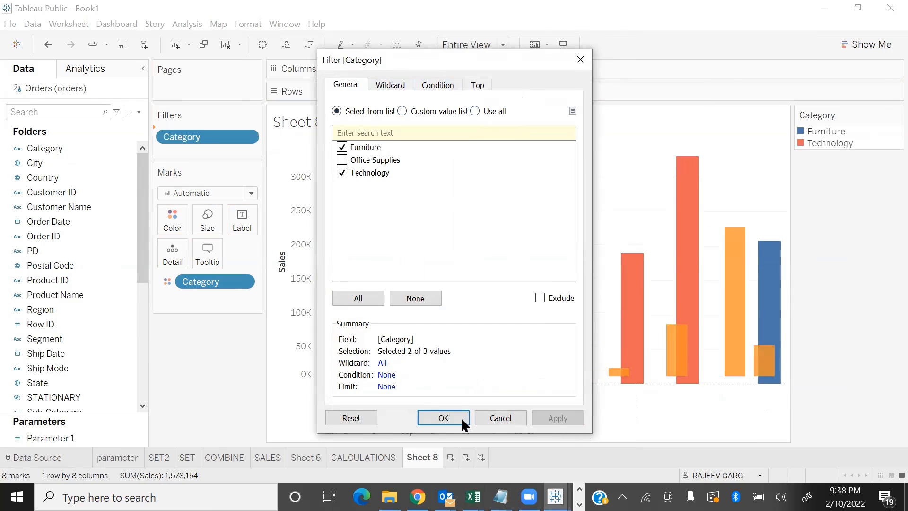
click(443, 418)
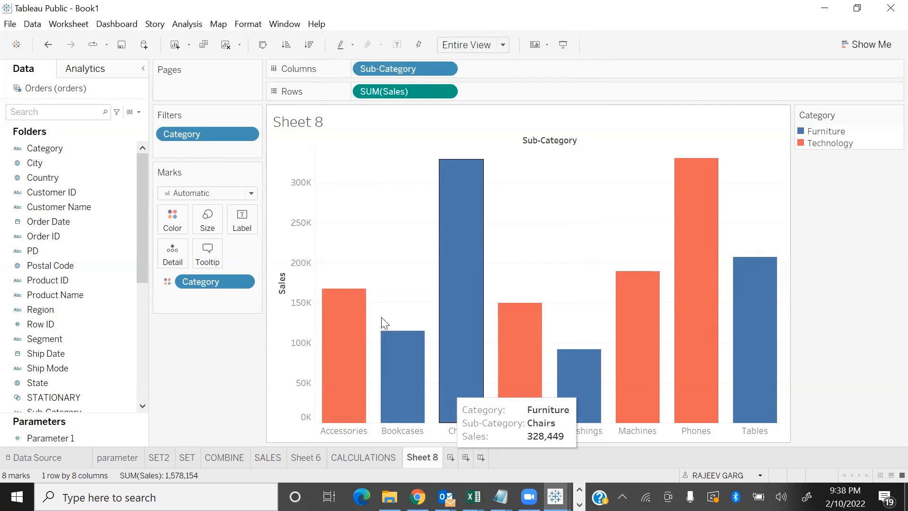
Include all categories again in the Category filter, and remove that filter from the sheet
click(250, 135)
click(239, 150)
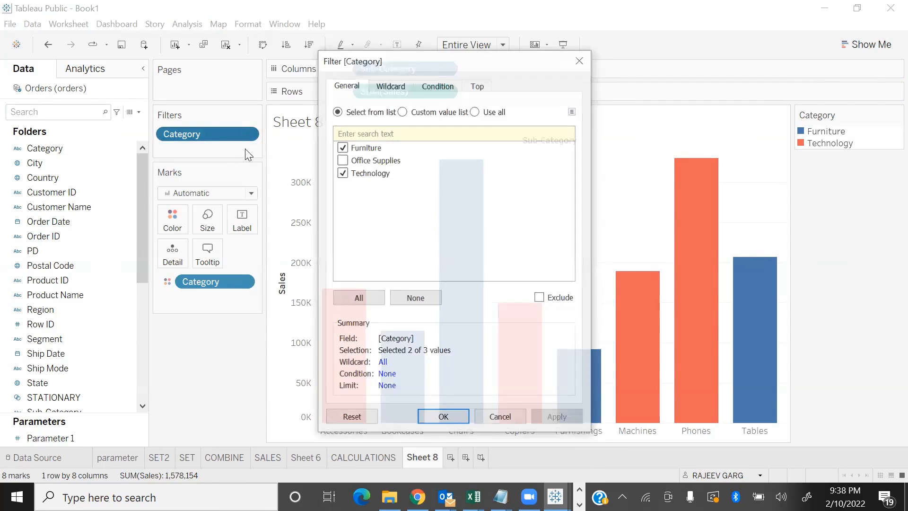
click(359, 298)
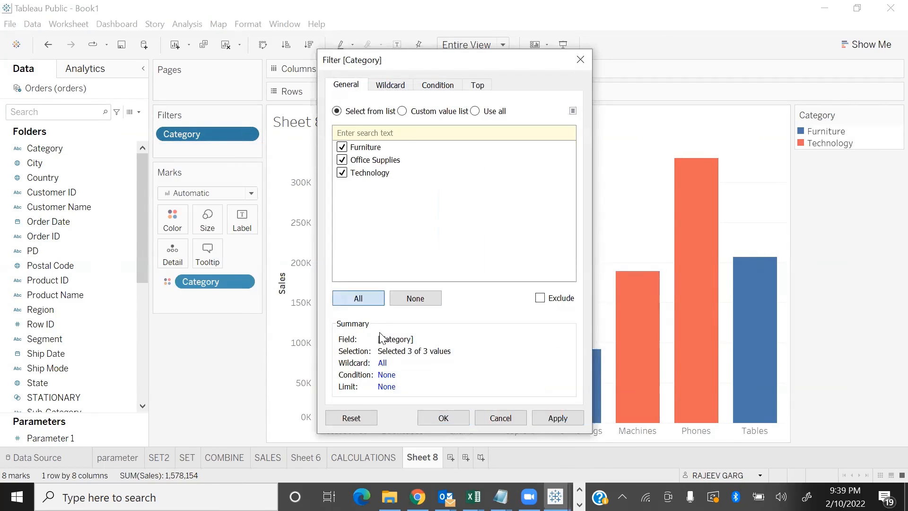
click(558, 418)
click(443, 418)
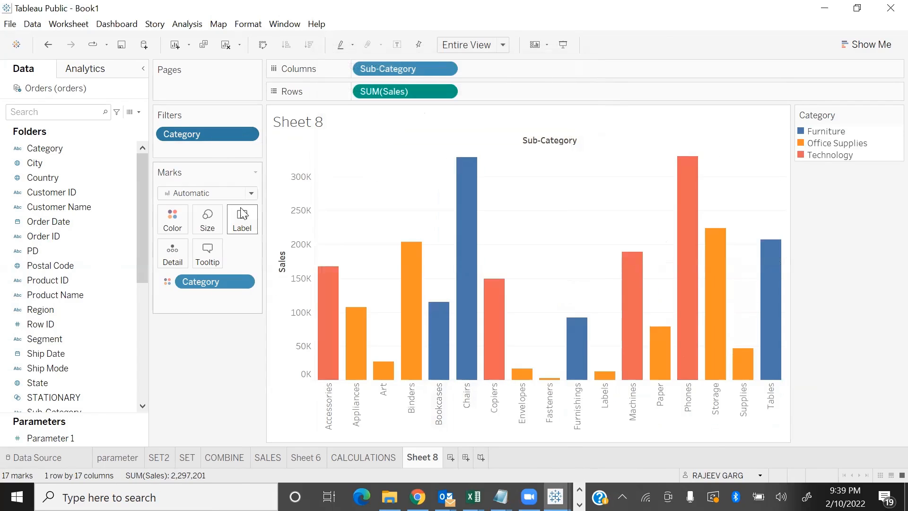
drag(207, 137, 209, 378)
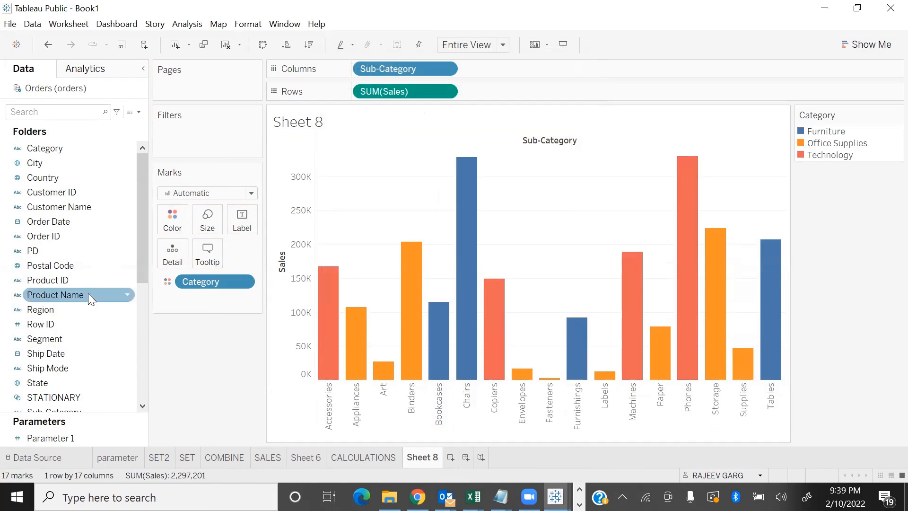
Filter the chart by Sub-Category, deselecting Art, Binders, Bookcases, Chairs, Copiers, Envelopes, Fasteners and Furnishings, and move the filter dialog off the chart
scroll(88, 290, down, 5)
drag(65, 185, 208, 132)
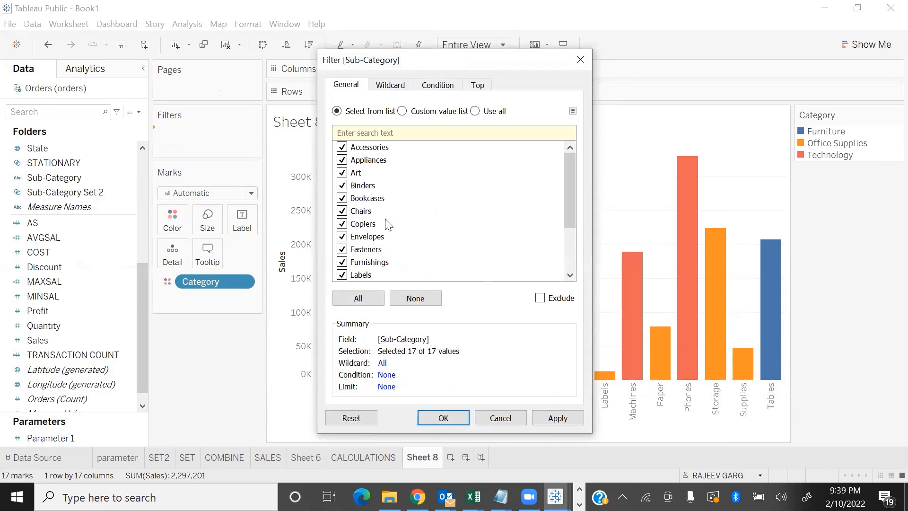
click(342, 173)
click(342, 185)
click(342, 199)
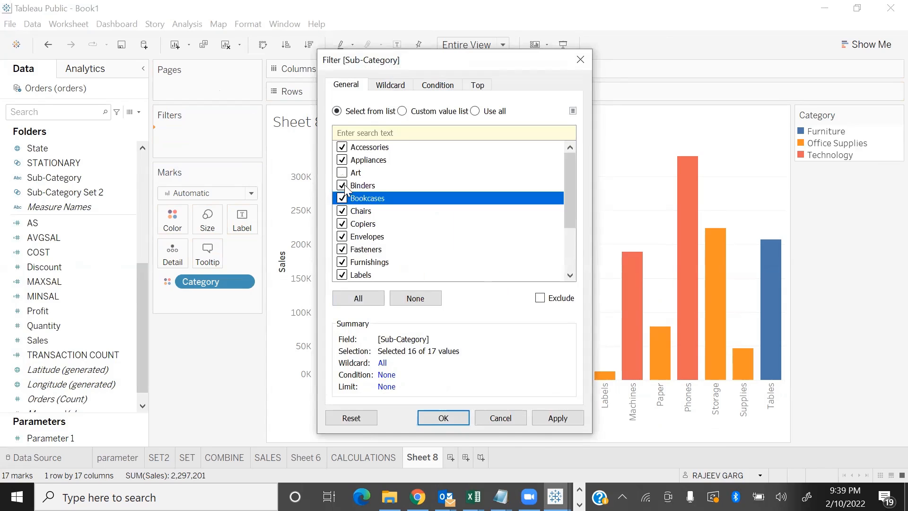
click(342, 211)
click(341, 224)
click(341, 236)
click(341, 249)
click(342, 262)
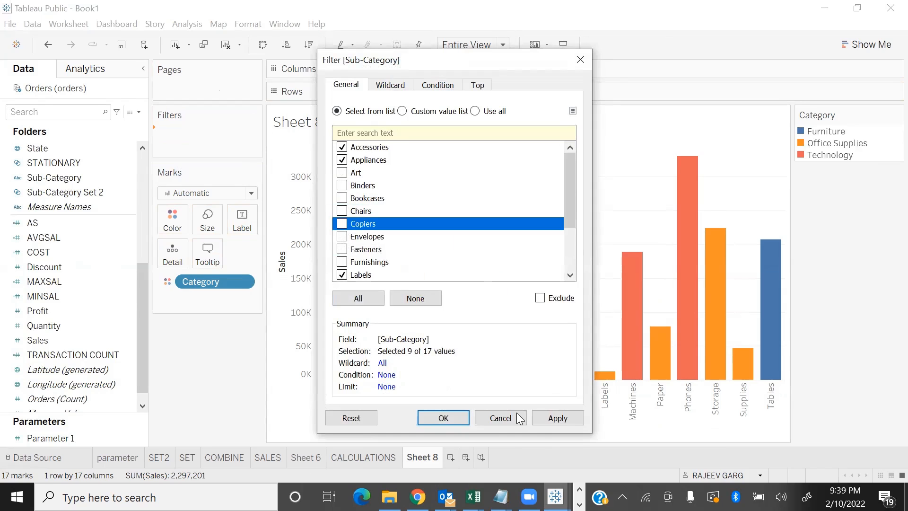
click(556, 419)
drag(537, 66, 235, 32)
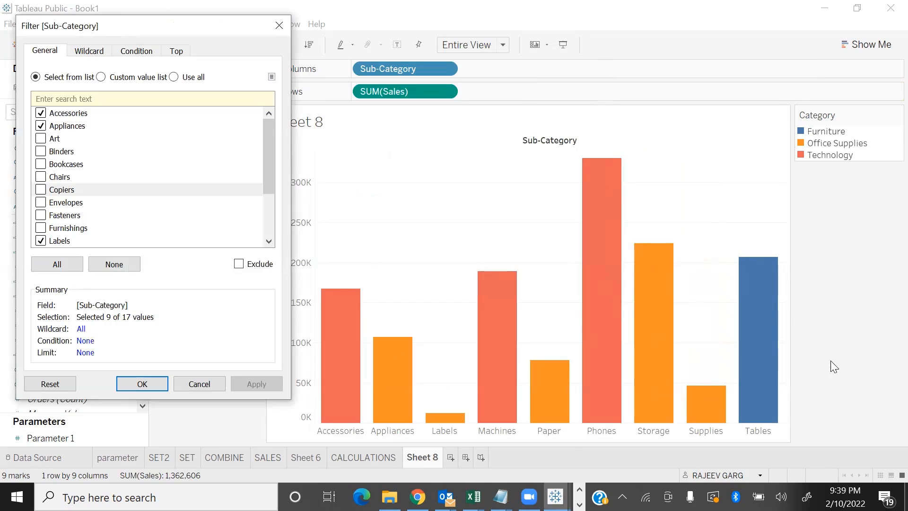
Apply the Sub-Category filter with all values selected, with none selected, and with all selected again
click(52, 264)
click(255, 384)
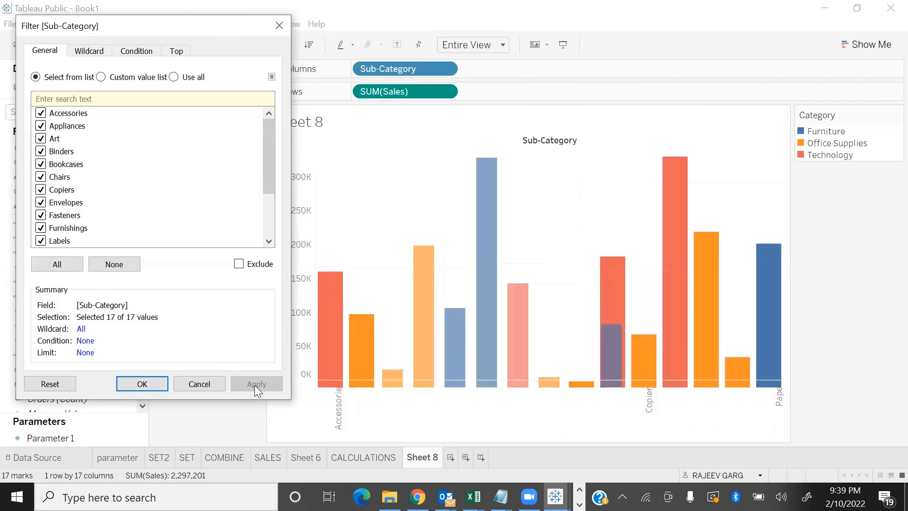
click(114, 264)
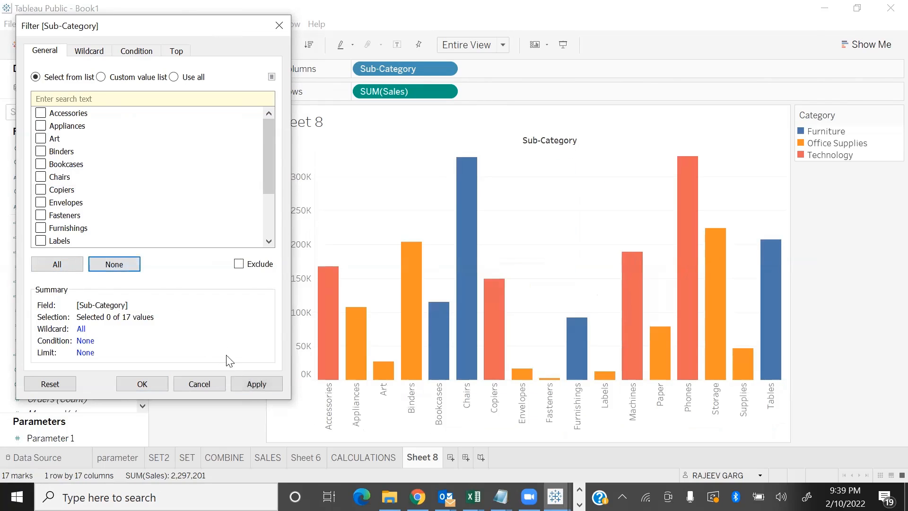
click(248, 384)
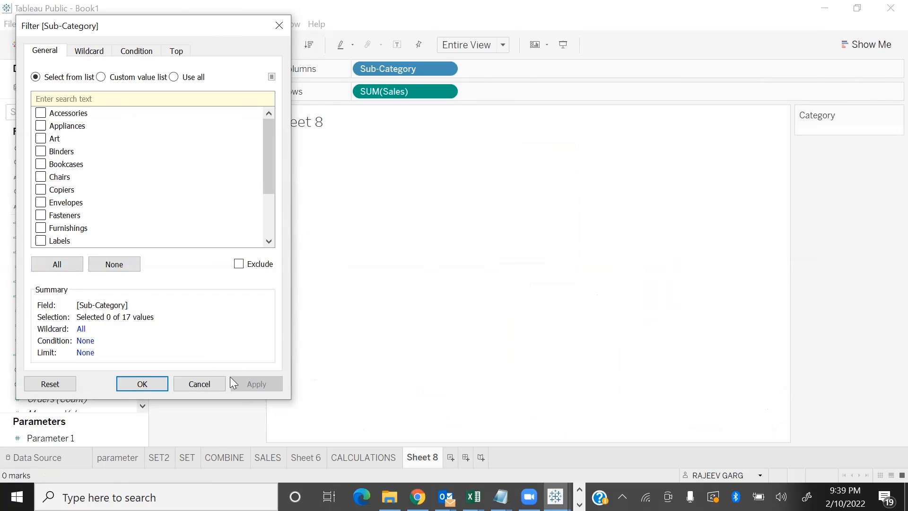
click(56, 266)
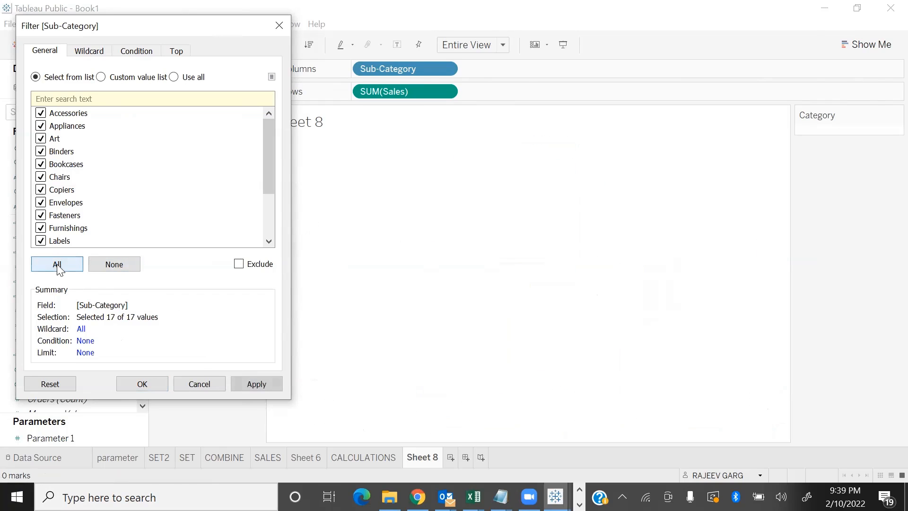
click(263, 386)
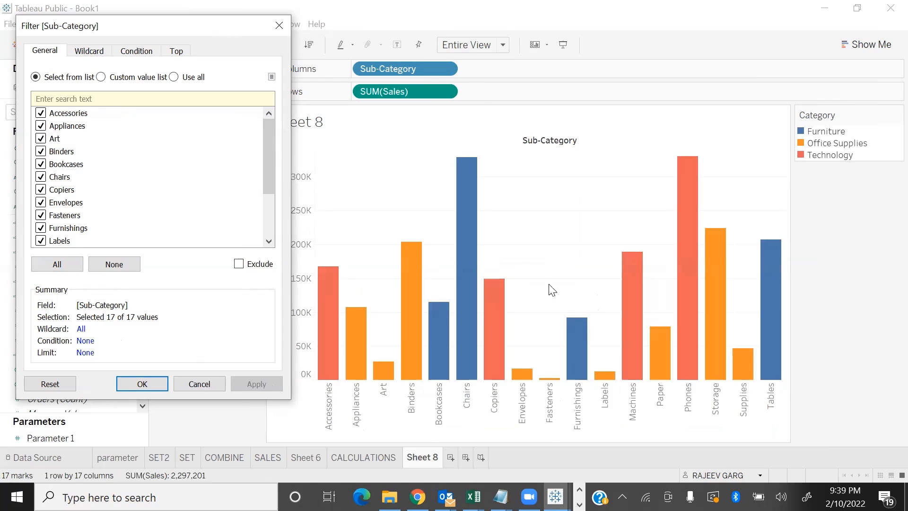
Switch the Sub-Category filter to exclusion and exclude every value except Bookcases, Chairs and Copiers
click(239, 264)
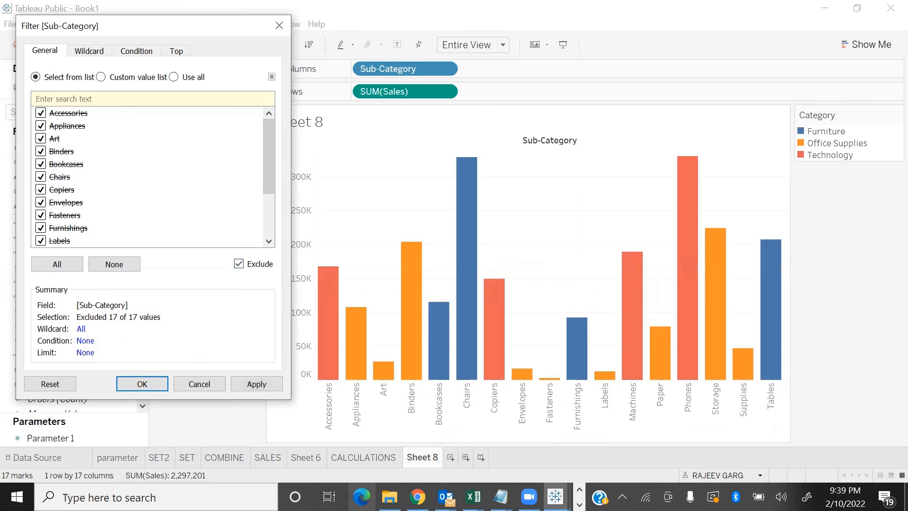
click(41, 190)
click(40, 164)
click(41, 177)
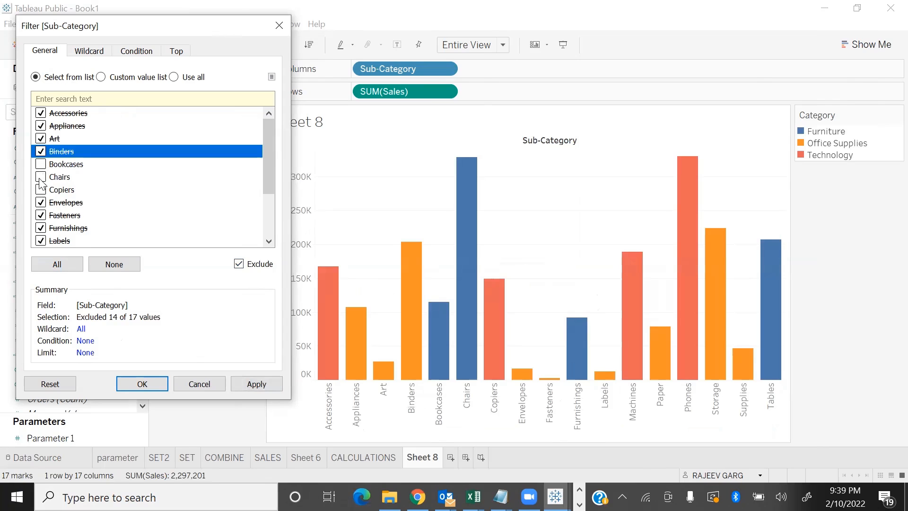
click(256, 384)
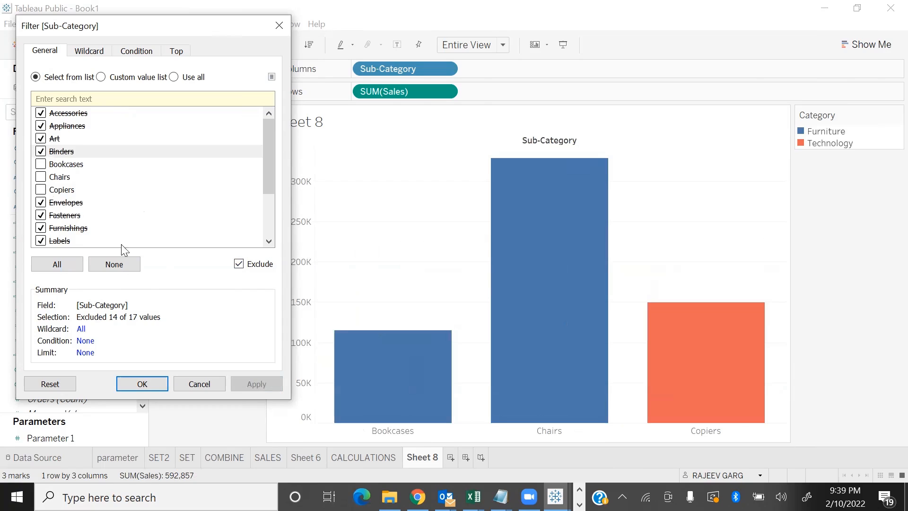
Exclude all sub-categories from the chart, and turn exclusion off to include them all
click(73, 264)
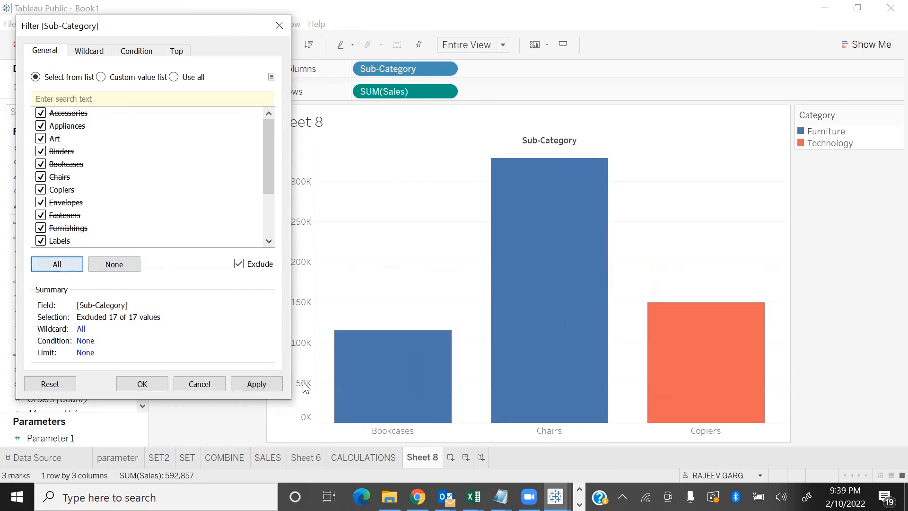
click(272, 383)
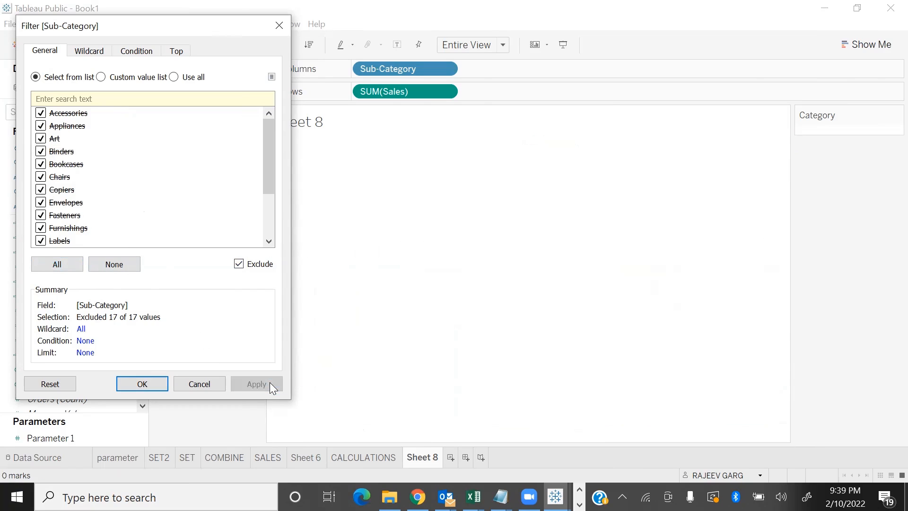
click(239, 264)
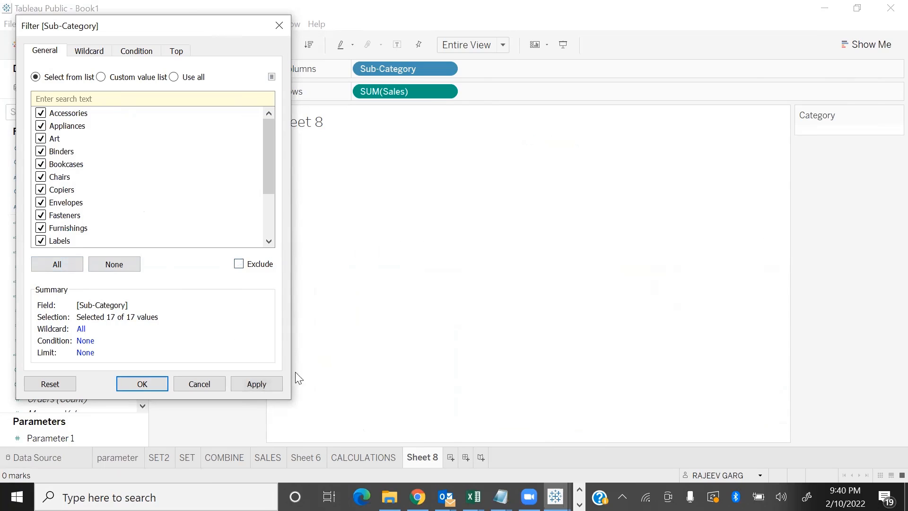
click(255, 385)
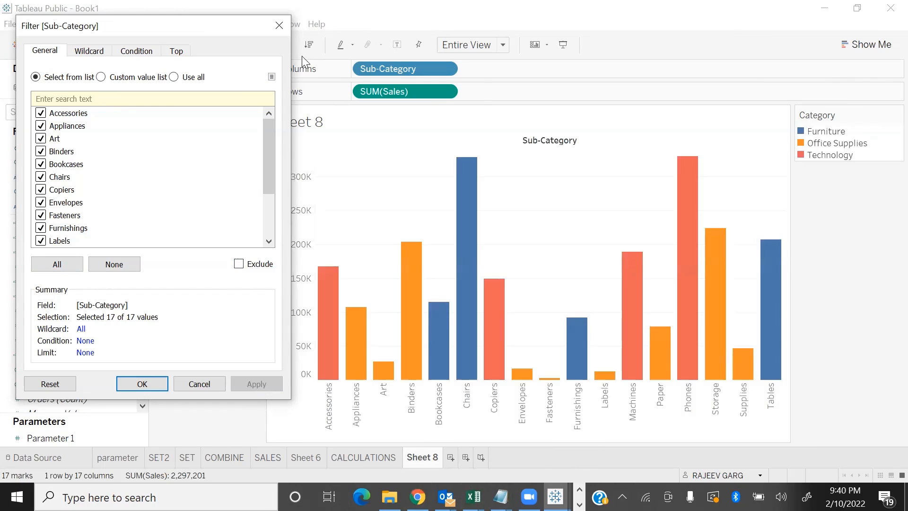
Build a custom value list of Chairs, Phones and Tables for the Sub-Category filter and apply it
click(101, 78)
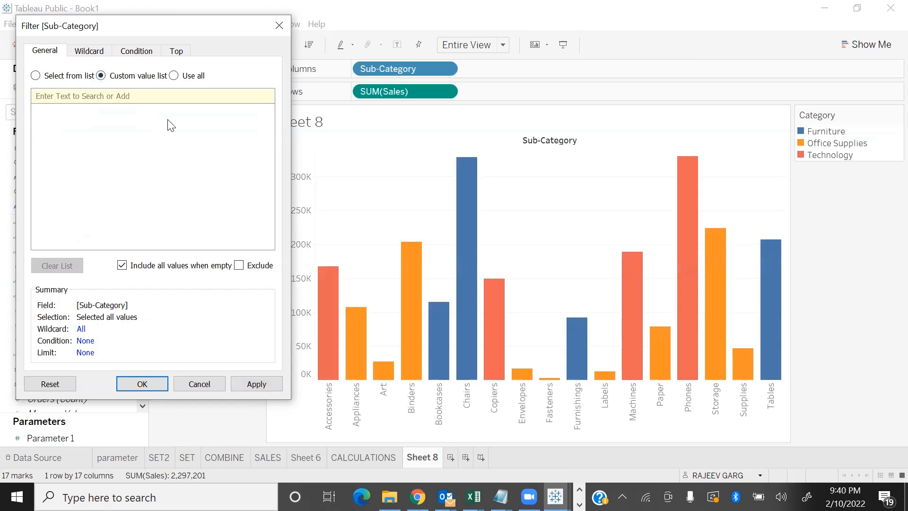
click(106, 96)
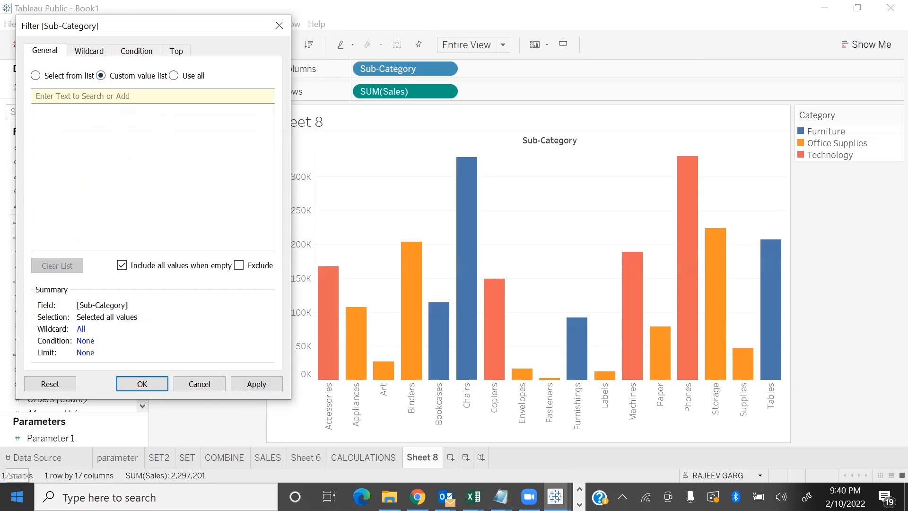
text(CHAI)
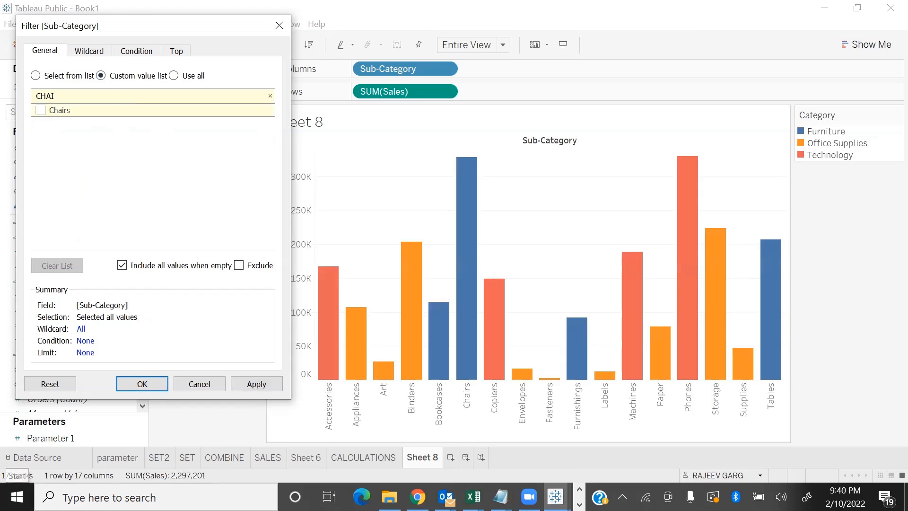
click(48, 112)
click(72, 97)
text(PHO)
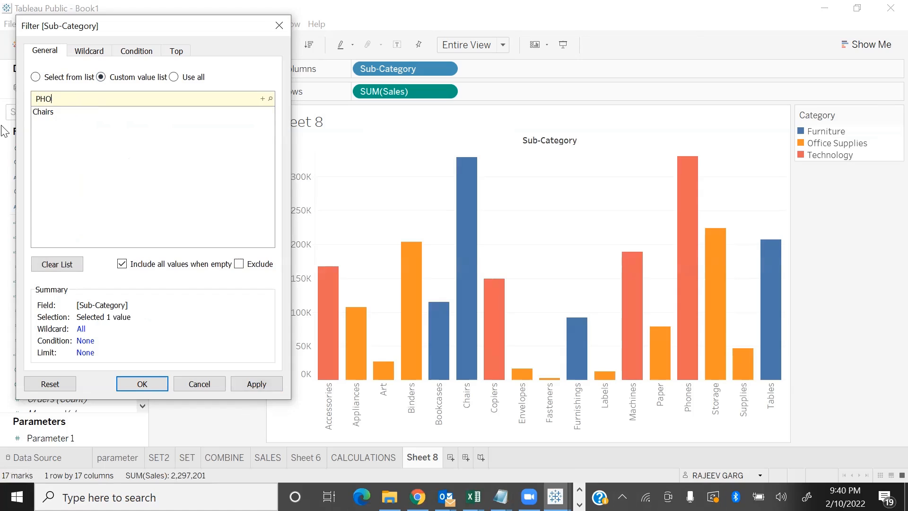
click(41, 112)
click(57, 100)
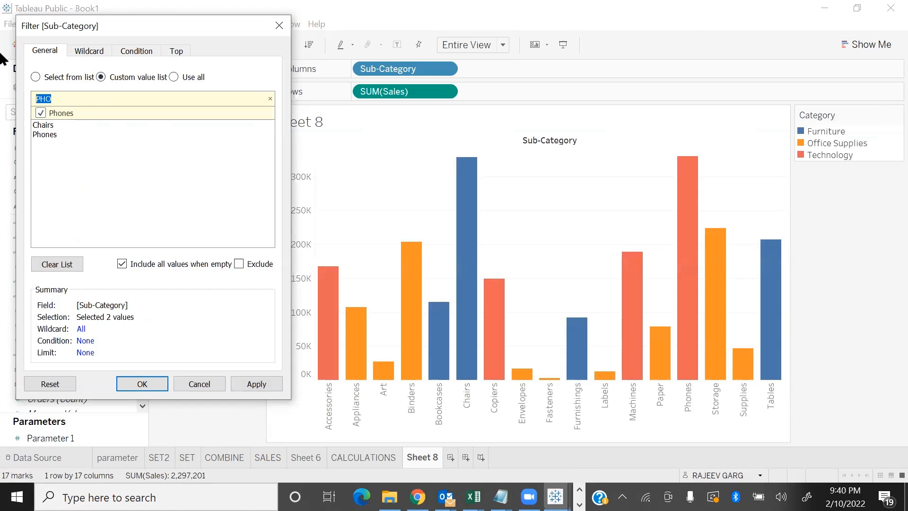
text(TAB)
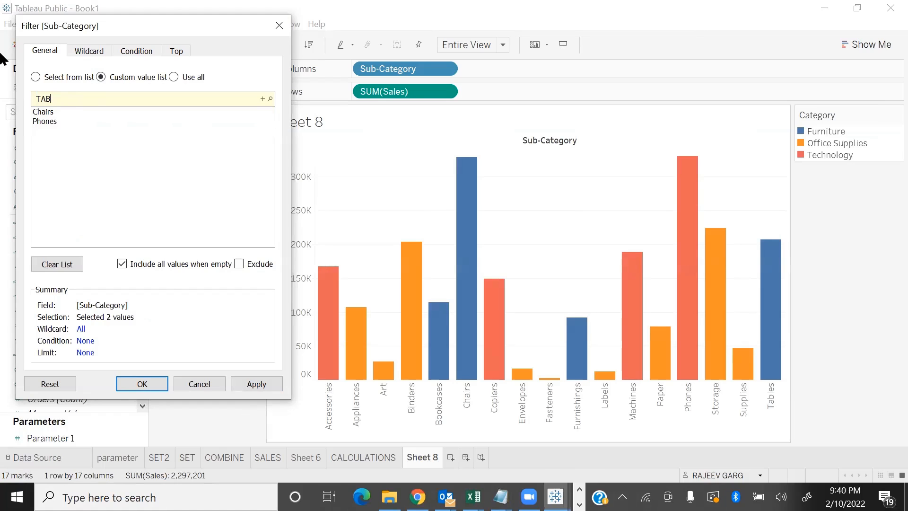
click(41, 112)
click(252, 384)
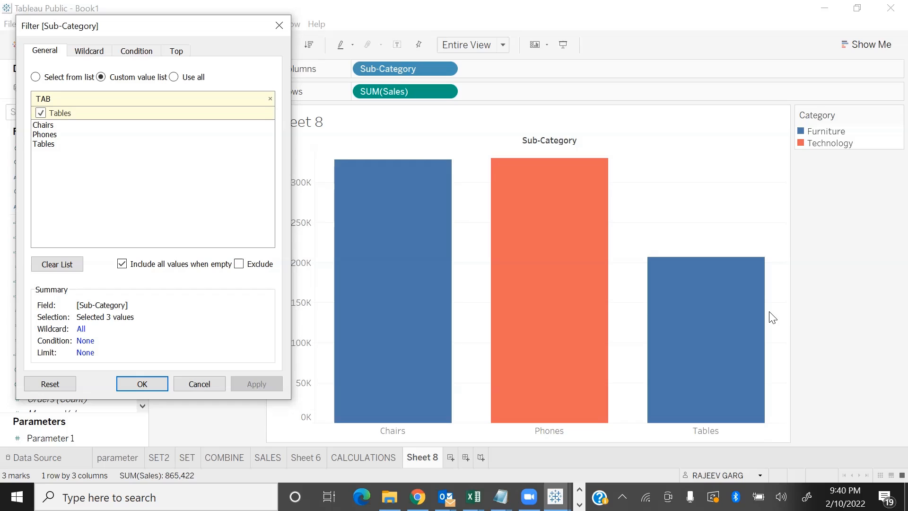
Apply the Sub-Category filter with all values used, and return to list selection with every sub-category selected
click(174, 77)
click(277, 387)
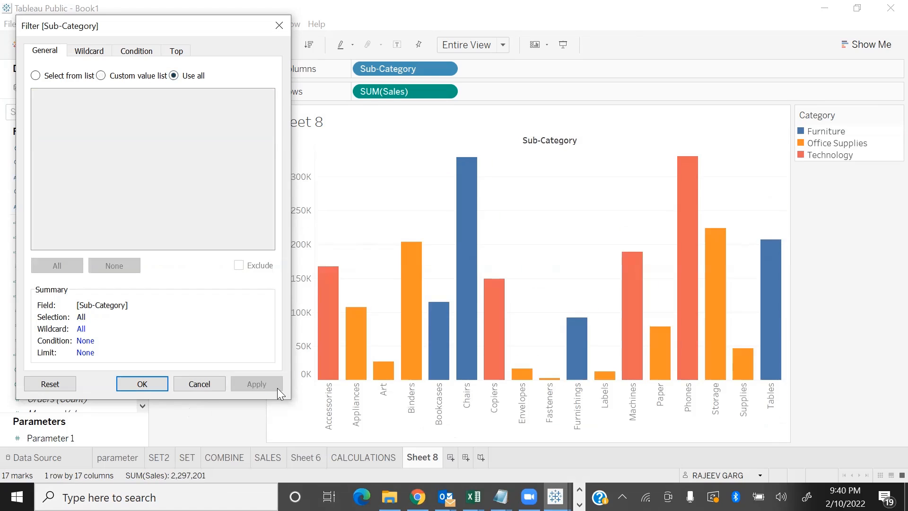
click(36, 76)
click(66, 263)
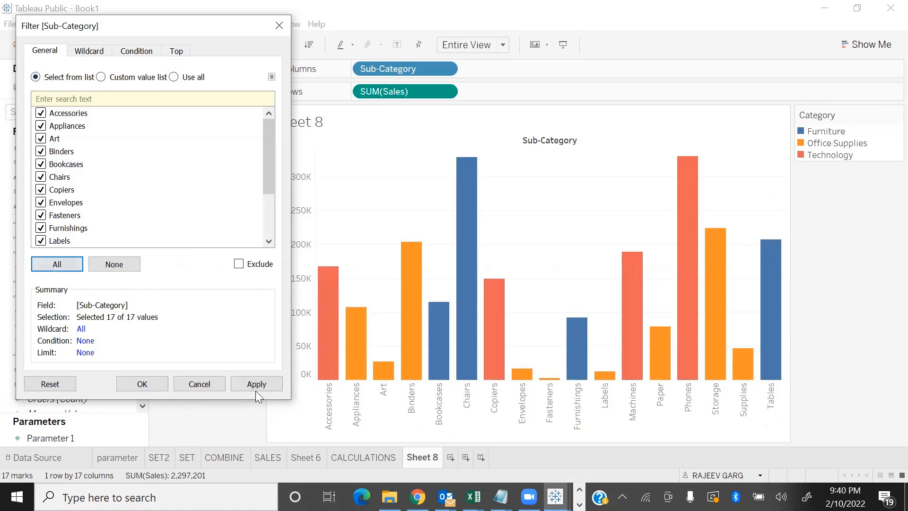
click(259, 385)
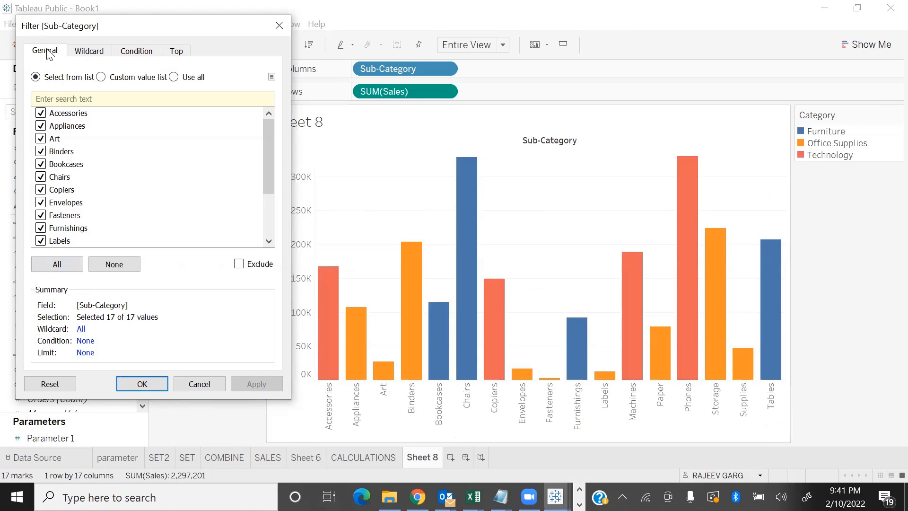
Apply a wildcard filter on Sub-Category for values starting with P, and switch it to values containing P
click(100, 54)
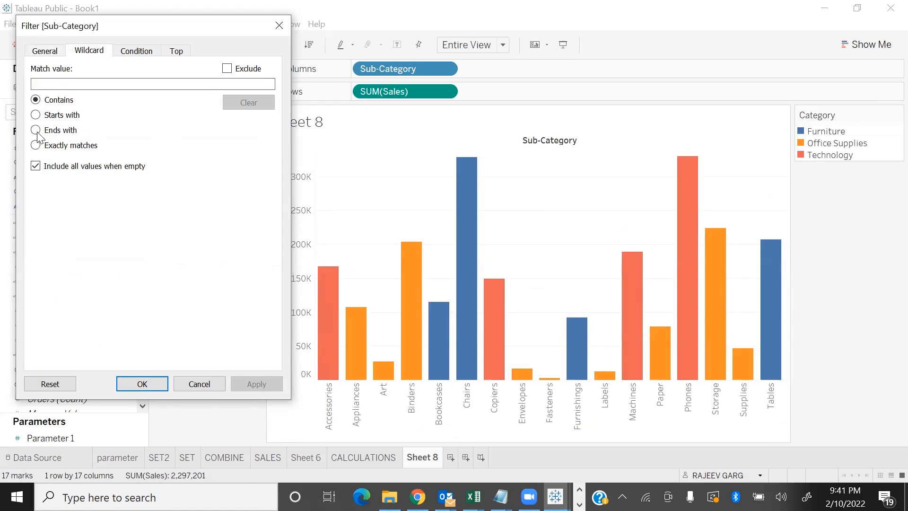
click(35, 117)
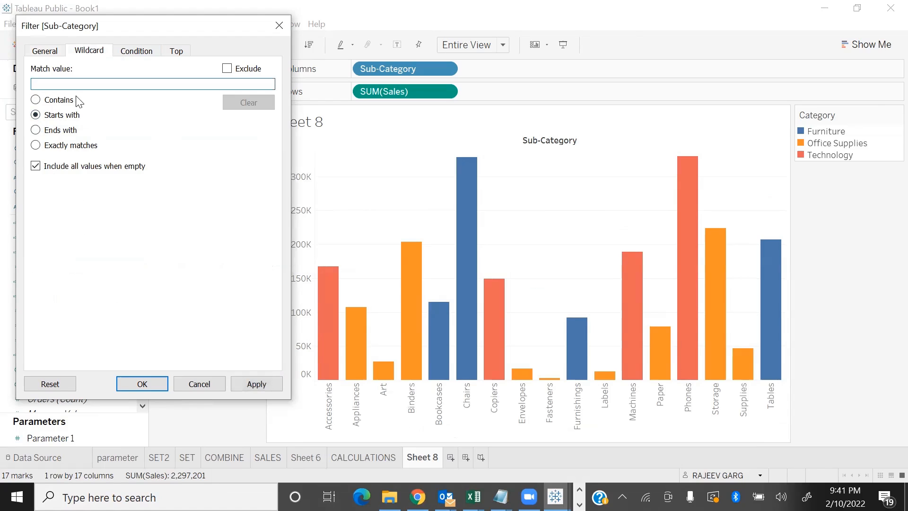
text(P)
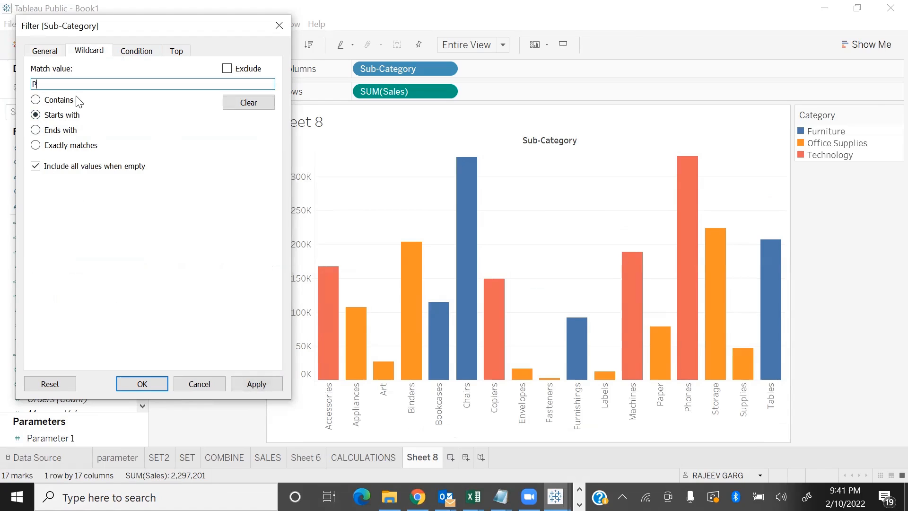
click(256, 385)
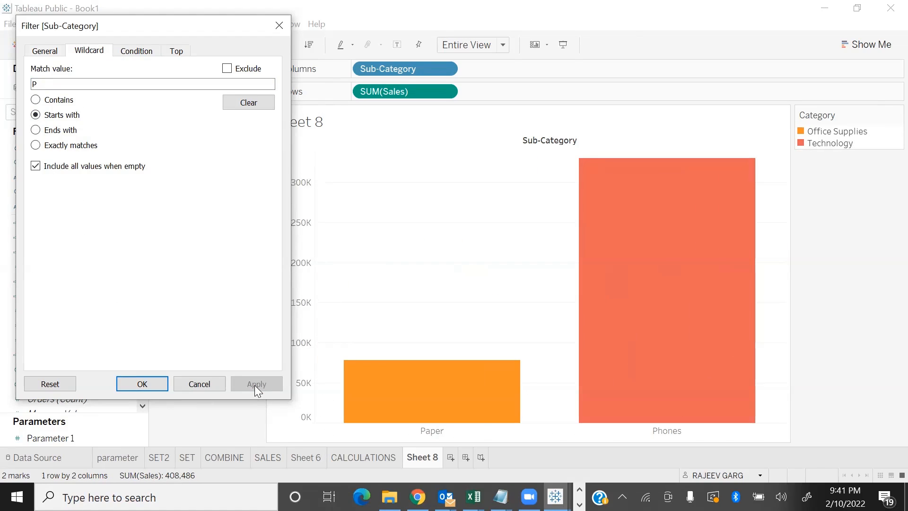
click(36, 100)
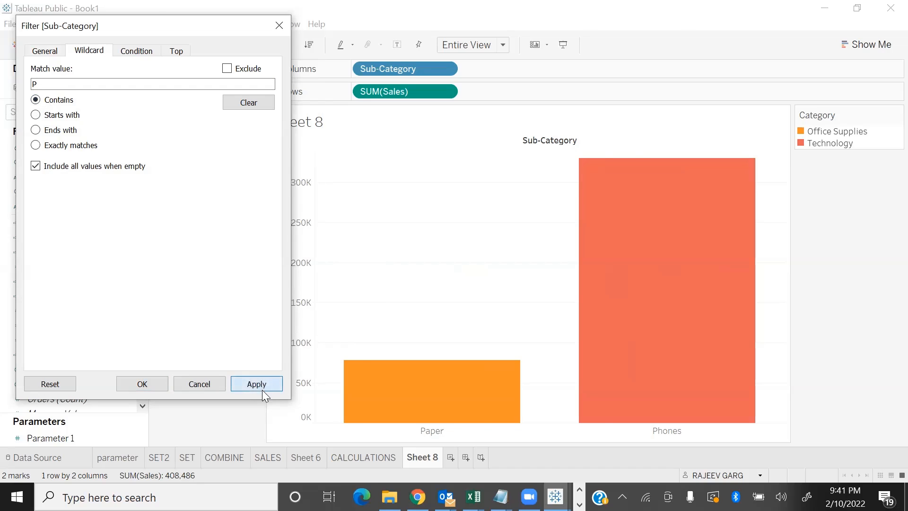
click(263, 386)
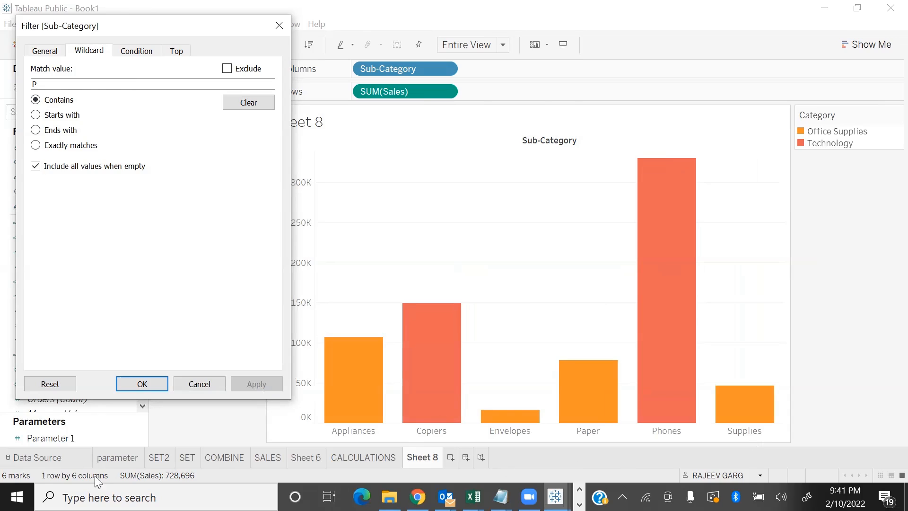
Change the Sub-Category wildcard filter to values ending with S and apply it
click(36, 130)
drag(63, 88, 2, 93)
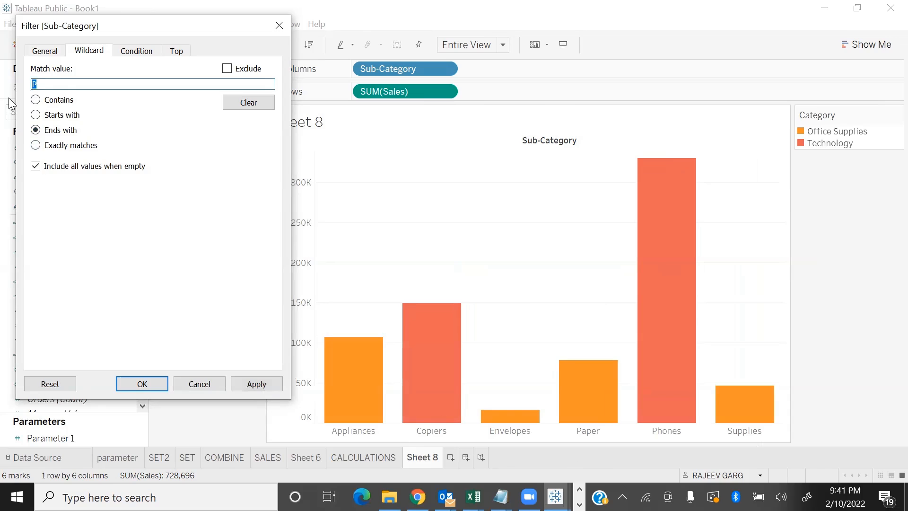
text(S)
click(255, 384)
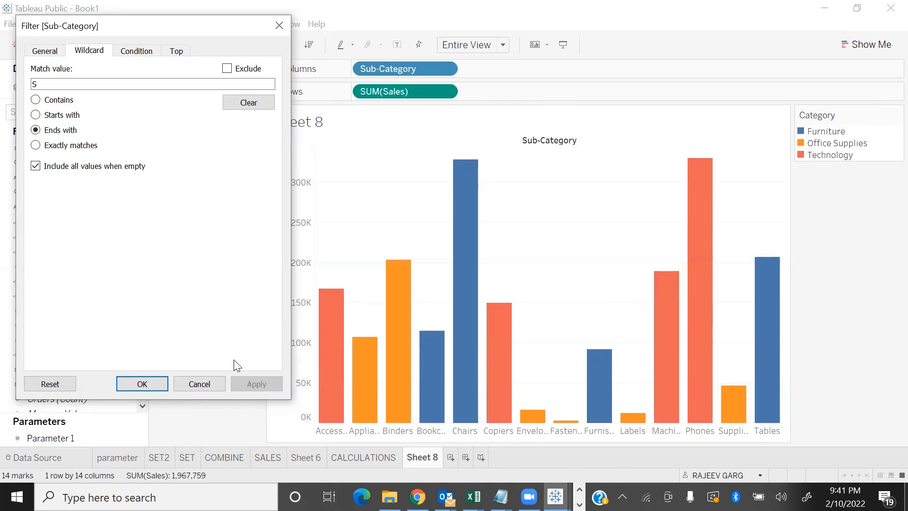
Apply an exact-match wildcard filter for PHONE, and correct the match value to PHONES
click(36, 146)
key(BackSpace)
text(PHPO)
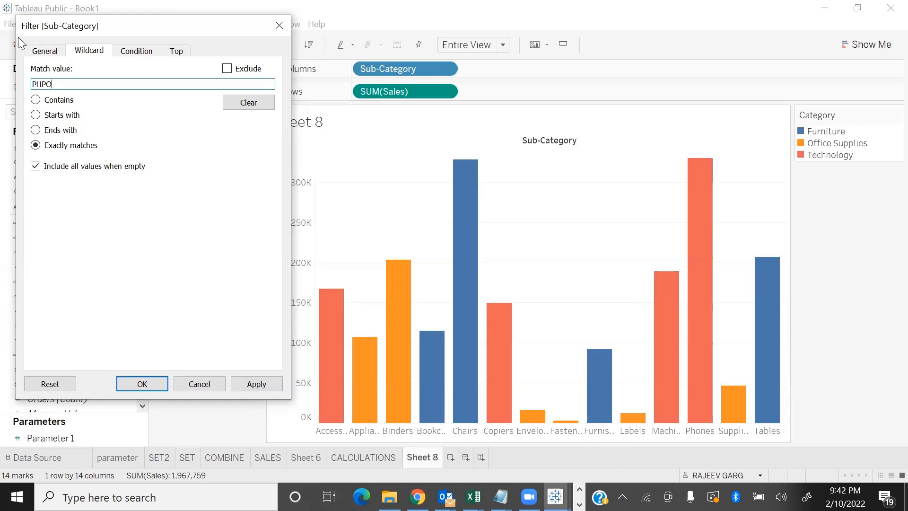
key(BackSpace)
key(BackSpace)
text(ONR)
key(BackSpace)
text(E)
click(255, 384)
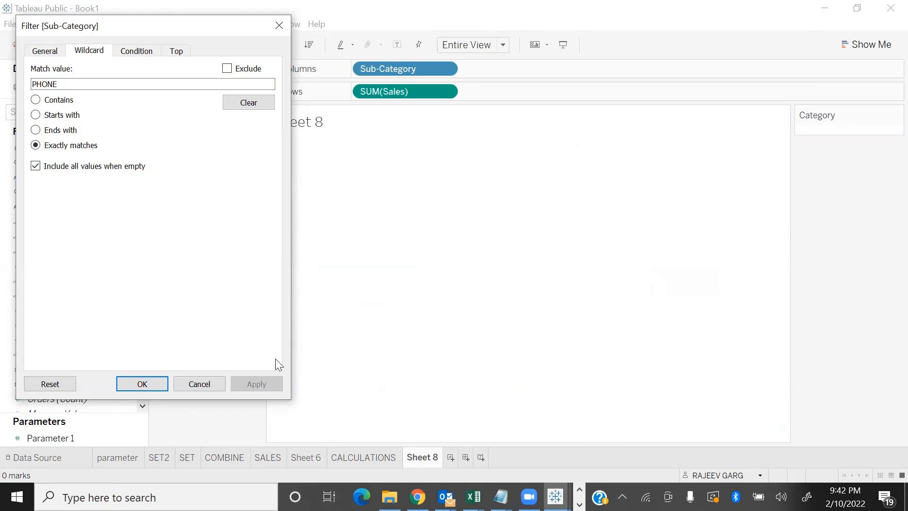
click(95, 83)
text(S)
click(255, 384)
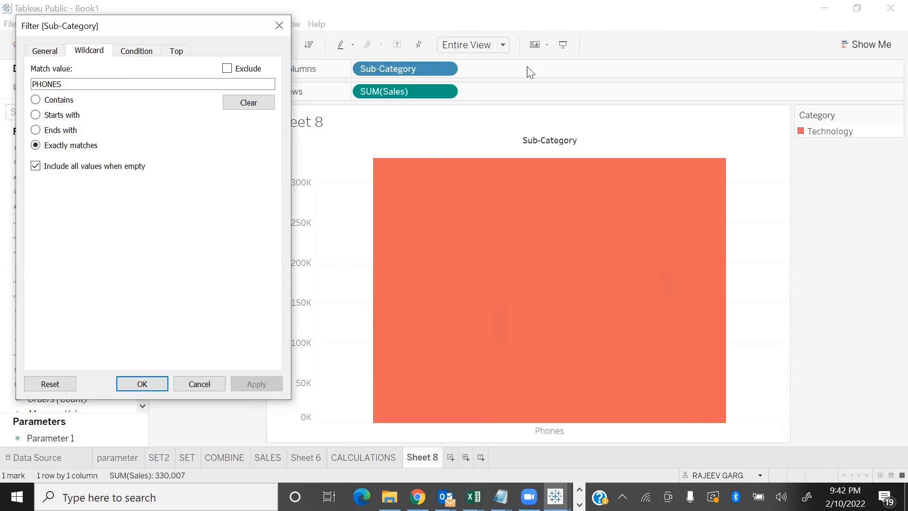
Clear the wildcard match value, apply the filter to restore all sub-categories, and close the filter settings
click(255, 101)
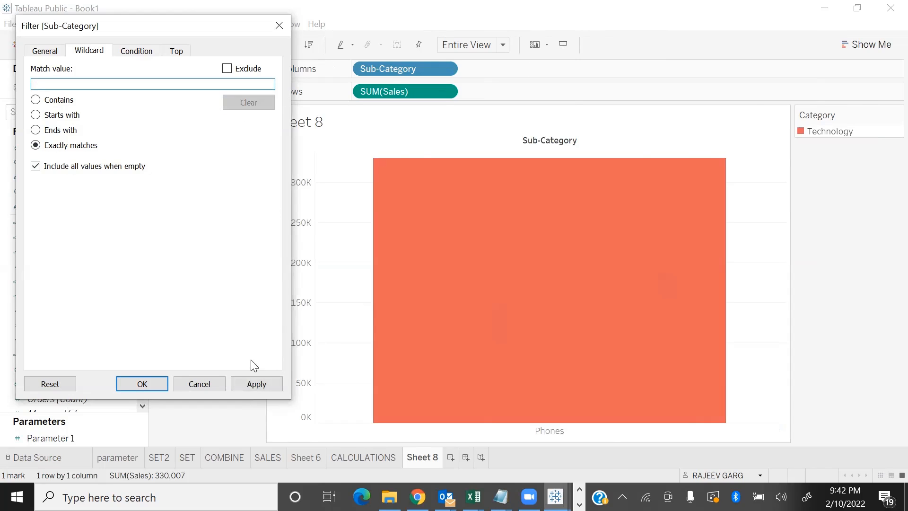
click(247, 384)
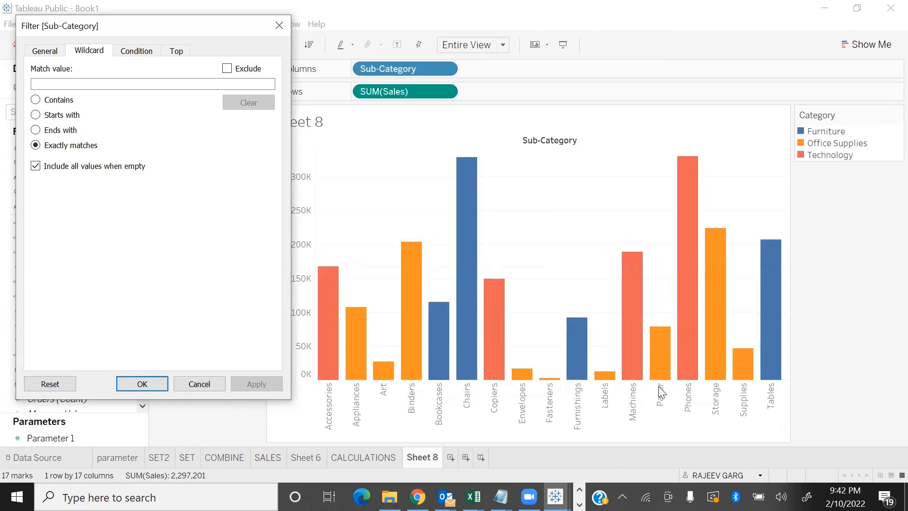
click(140, 53)
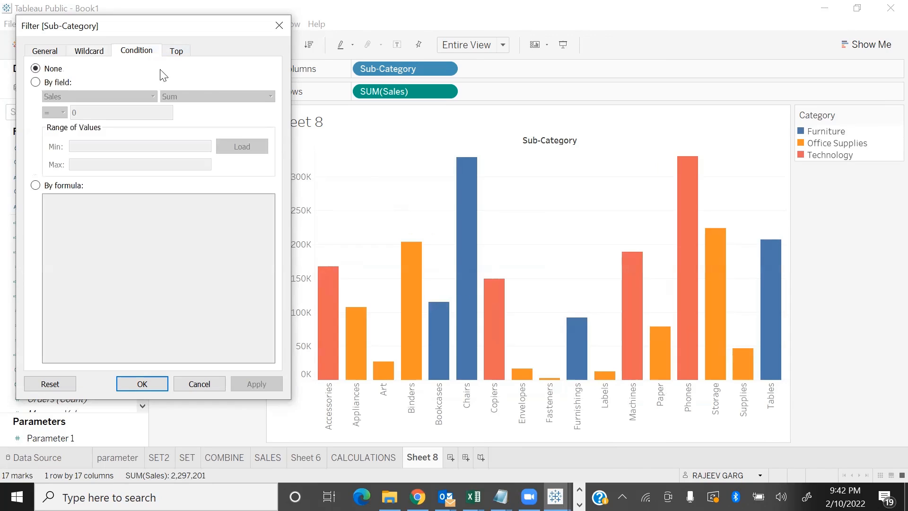
click(200, 385)
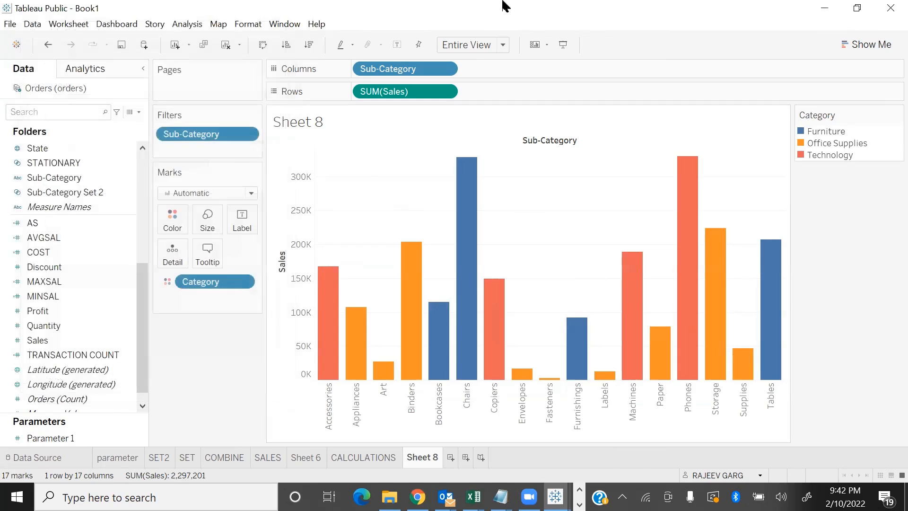
Show sales labels on the bars and reopen the Sub-Category filter's condition settings beside the chart
click(397, 44)
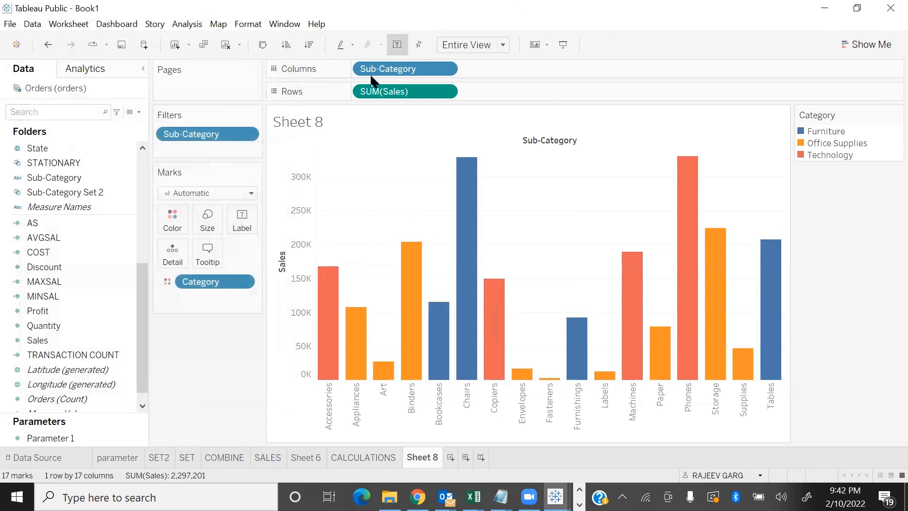
click(248, 134)
click(266, 155)
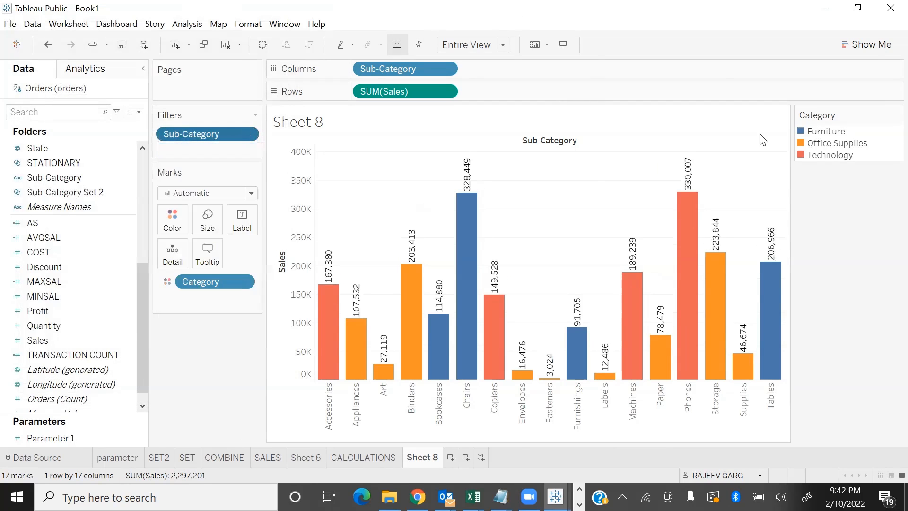
click(440, 87)
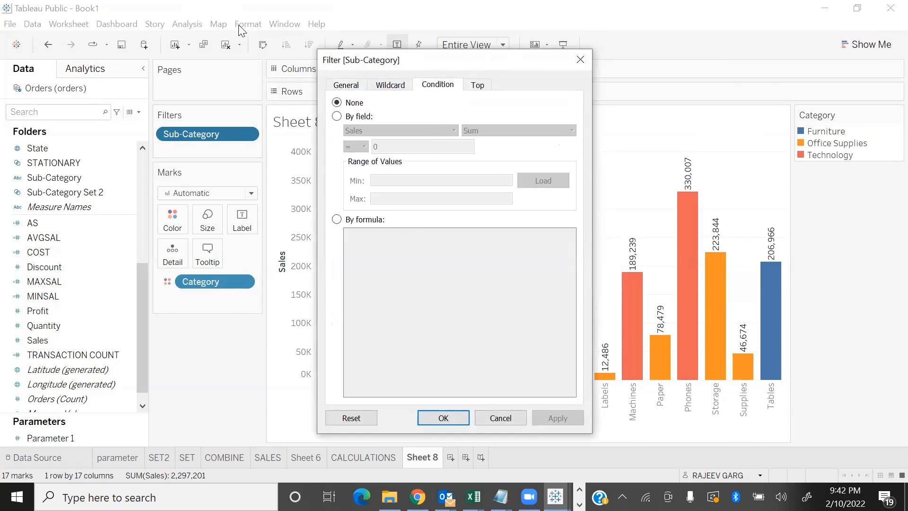
drag(435, 60, 183, 25)
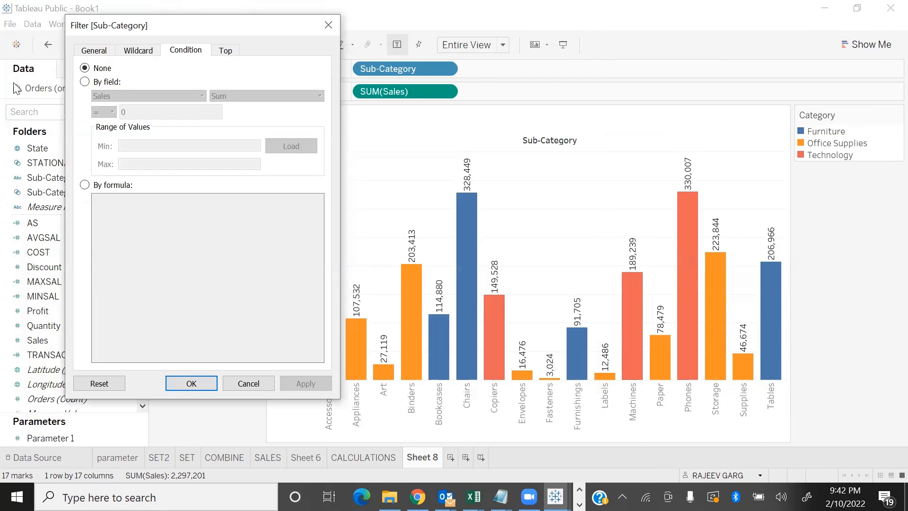
Load the value range and apply a by-field condition keeping sub-categories whose sum of Sales is >= 200,000
click(85, 81)
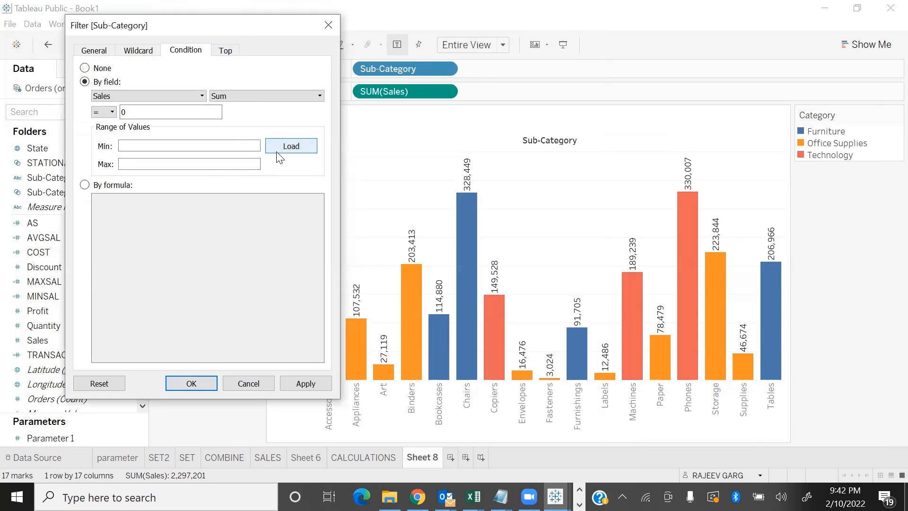
click(300, 150)
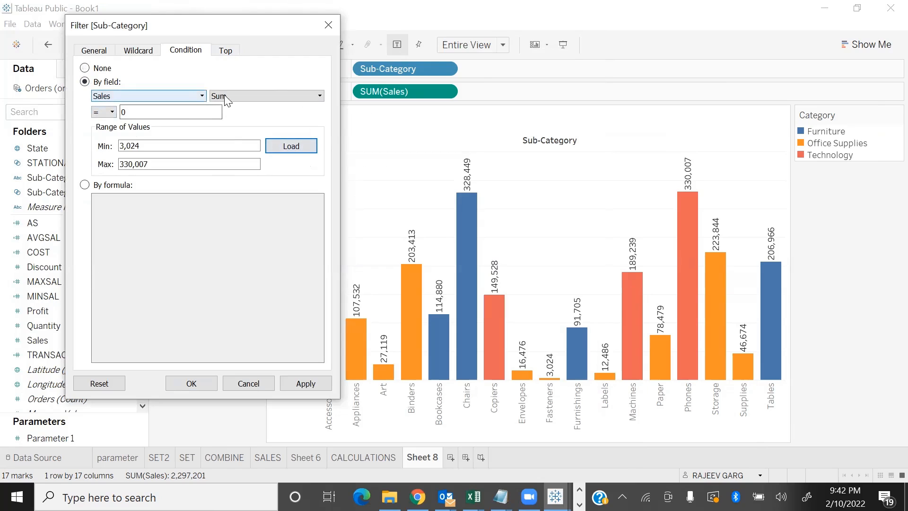
click(106, 111)
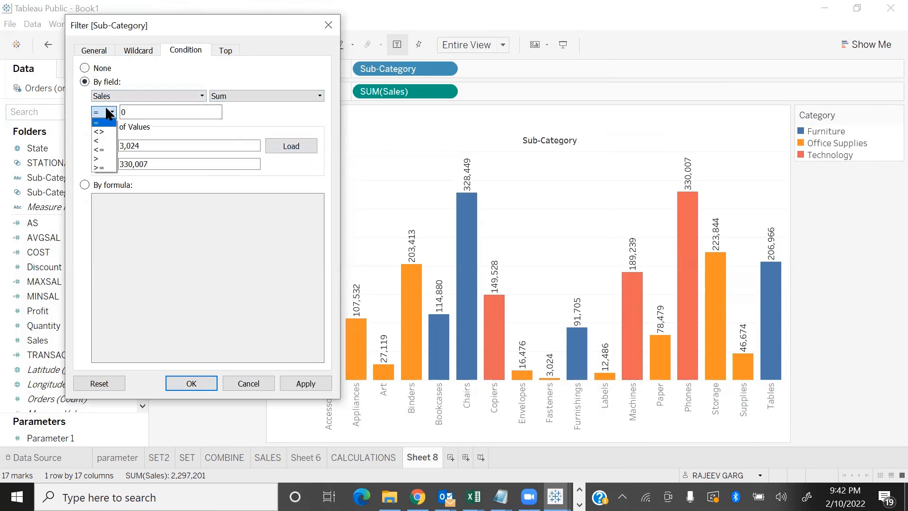
click(109, 165)
key(Tab)
text(2)
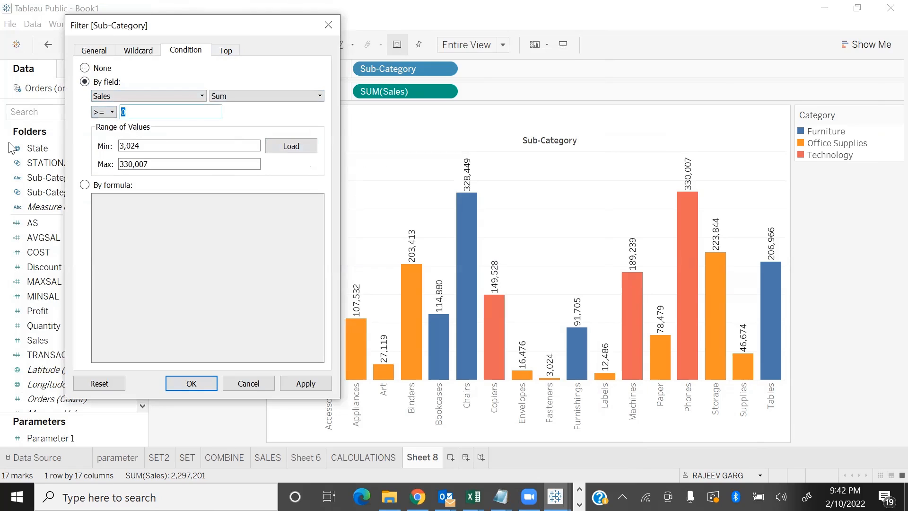
text(00000)
click(304, 384)
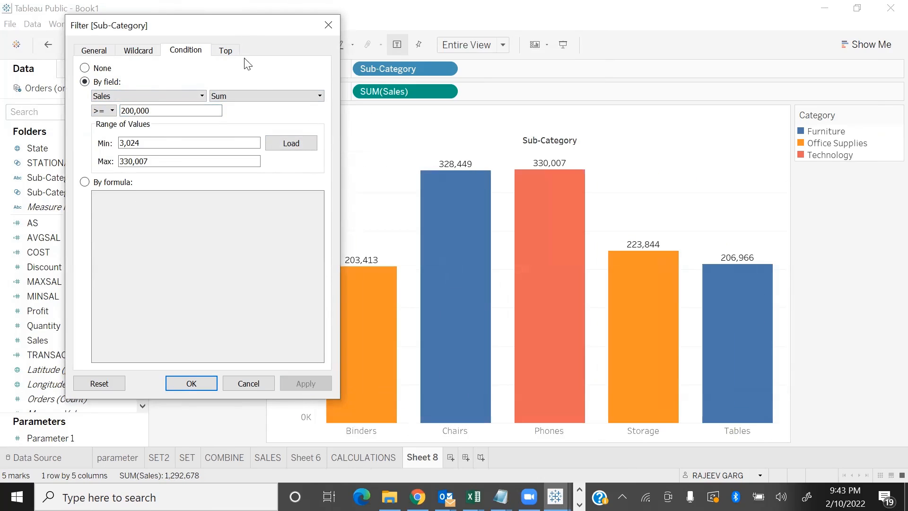
Change the by-field condition to sum of Sales < 200,000 and apply it
drag(236, 24, 192, 33)
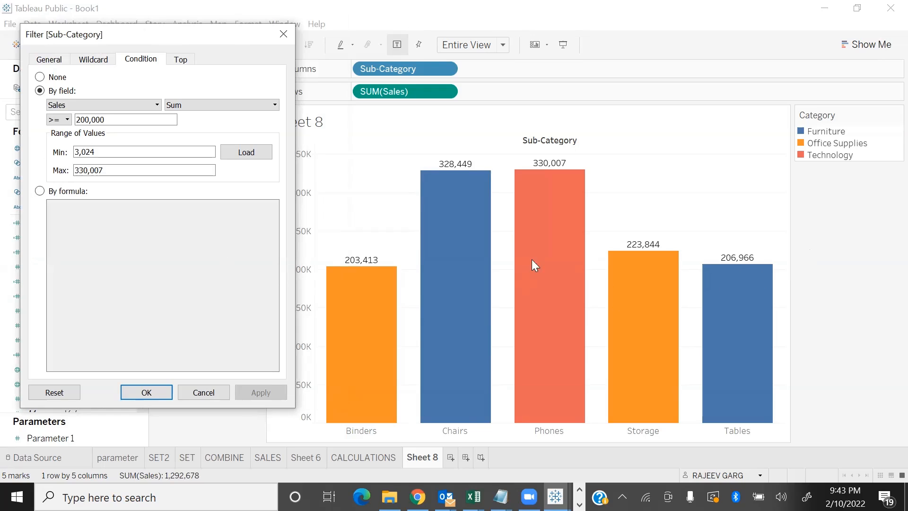
click(59, 121)
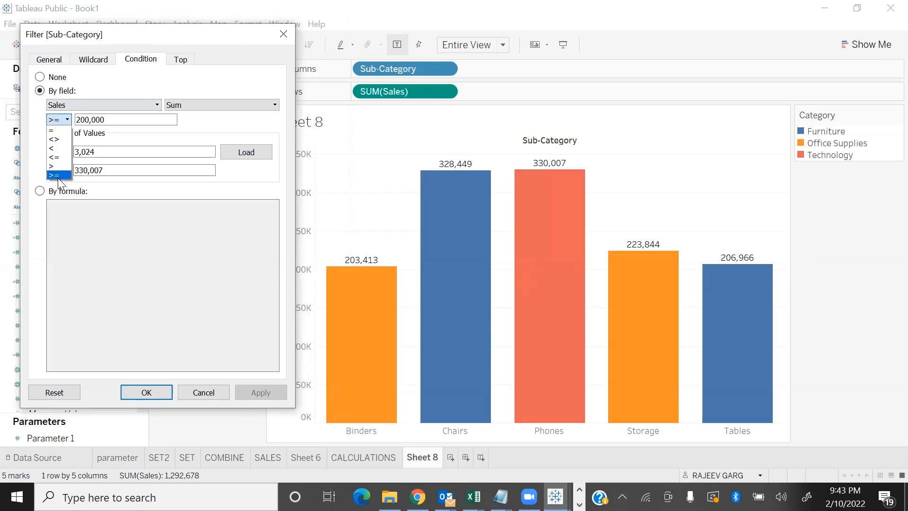
click(60, 149)
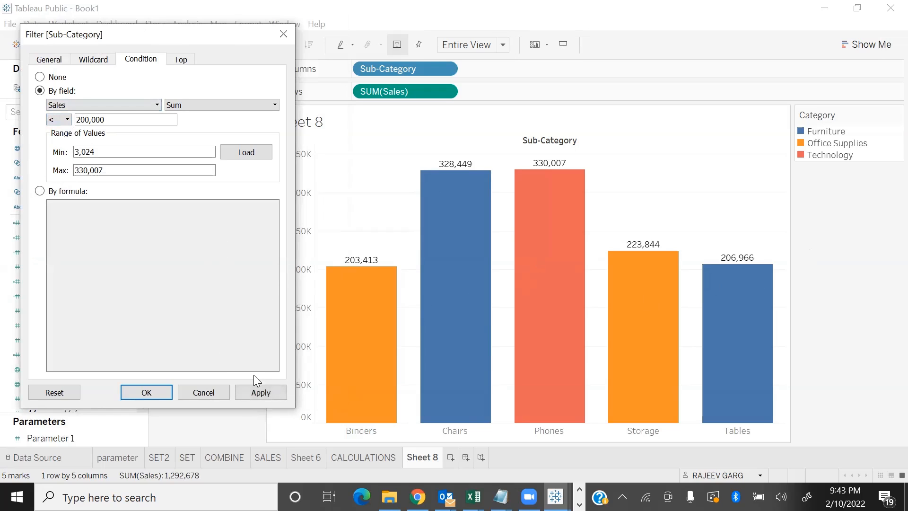
click(271, 395)
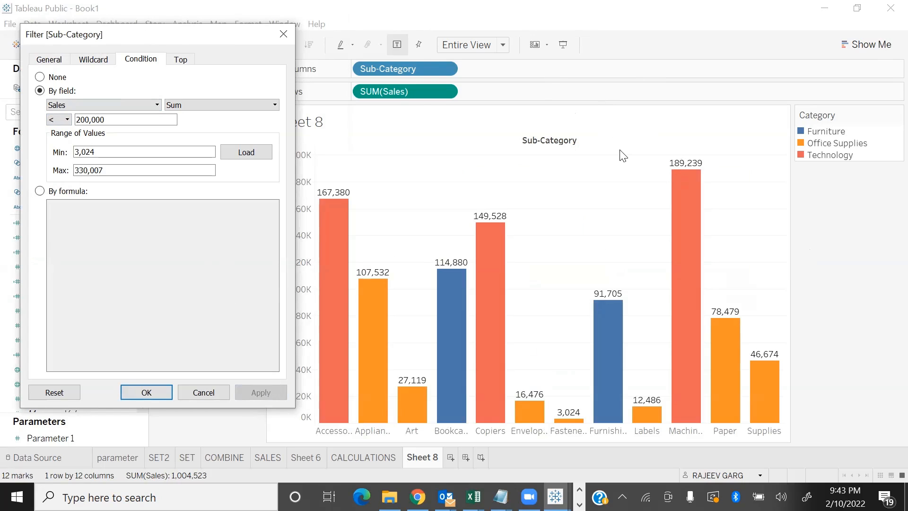
click(66, 120)
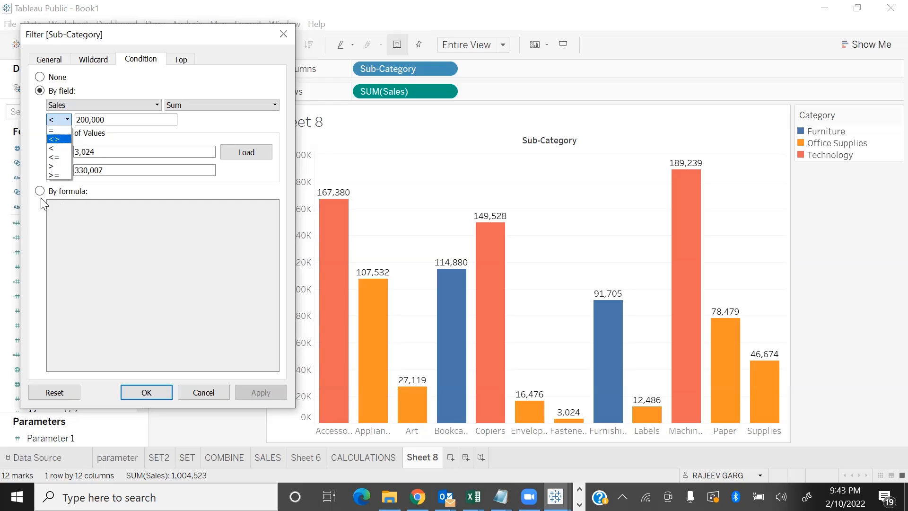
click(98, 232)
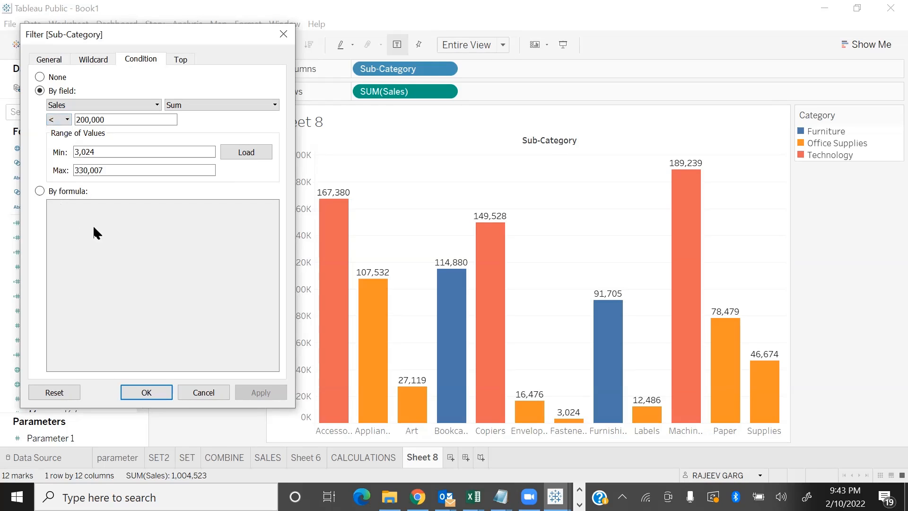
Switch the Sub-Category condition to a formula and start it with SUM([Sales])>=100000 AND
click(40, 192)
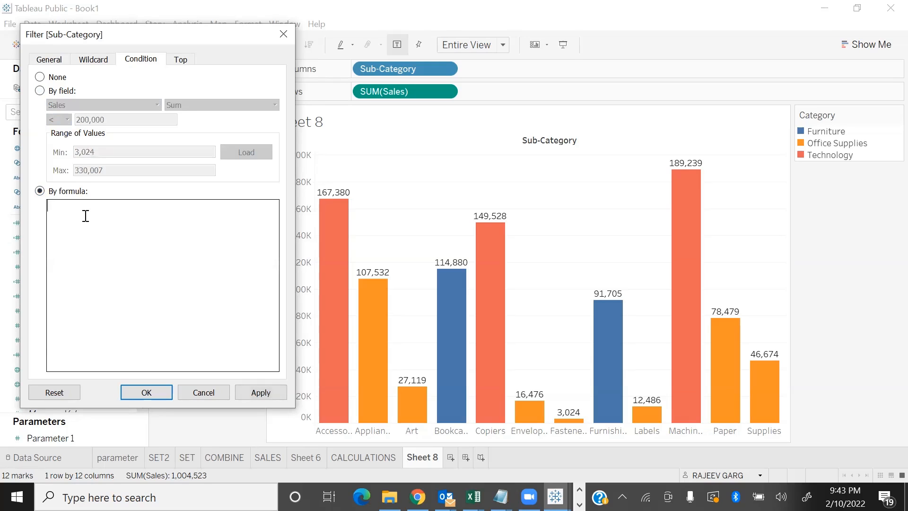
text(SUM)
click(82, 220)
text(Sa)
click(83, 219)
text()>=100000 AND SU)
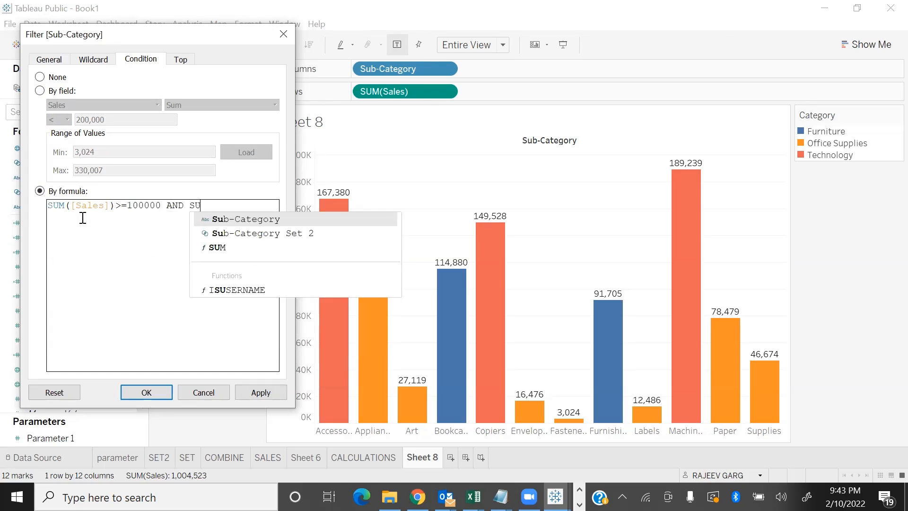
Complete the condition formula with SUM([Sales])<=200000 and apply it to the chart
key(Down)
key(Down)
key(Return)
text(Sa)
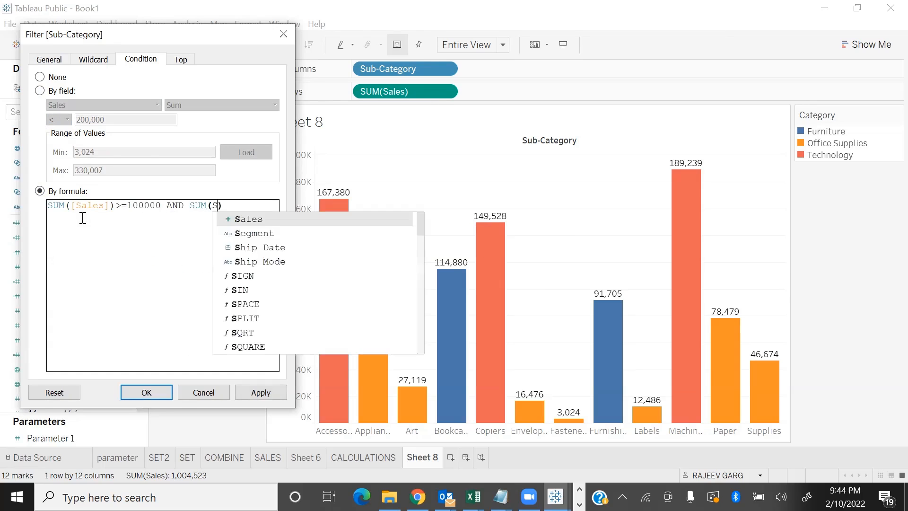
key(Return)
text(<=200000)
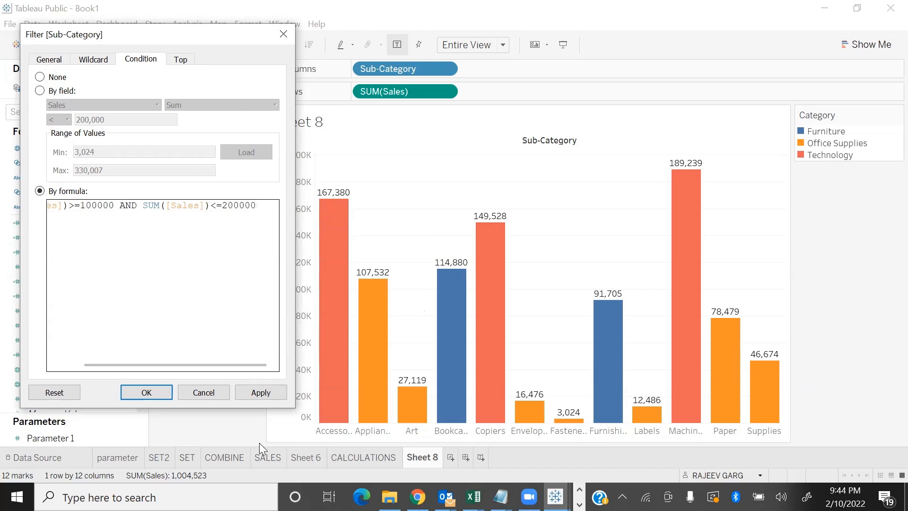
click(266, 396)
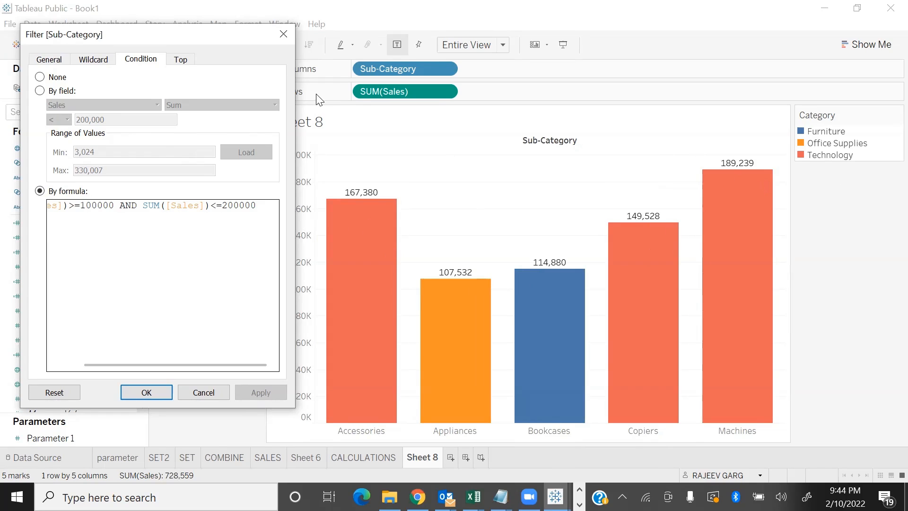
Remove the Sub-Category condition and apply a by-field filter keeping the top 5 by sum of Sales
click(40, 77)
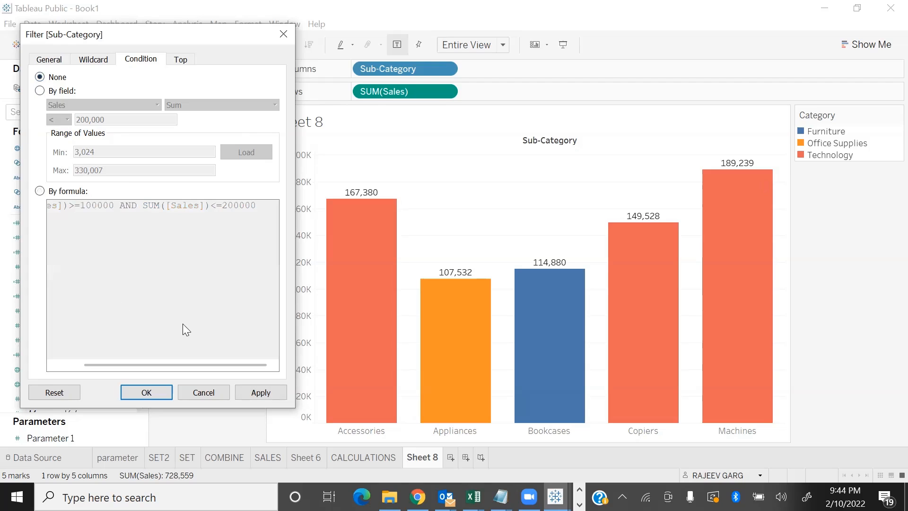
click(261, 394)
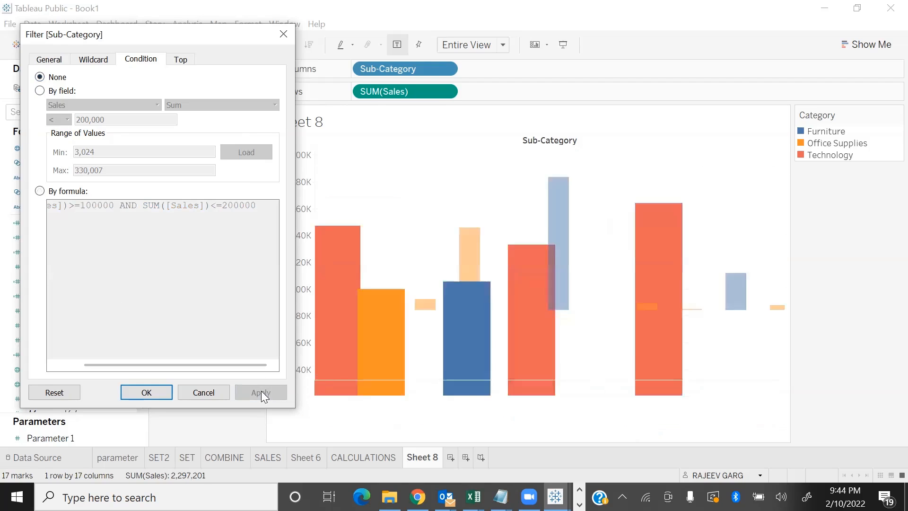
click(176, 62)
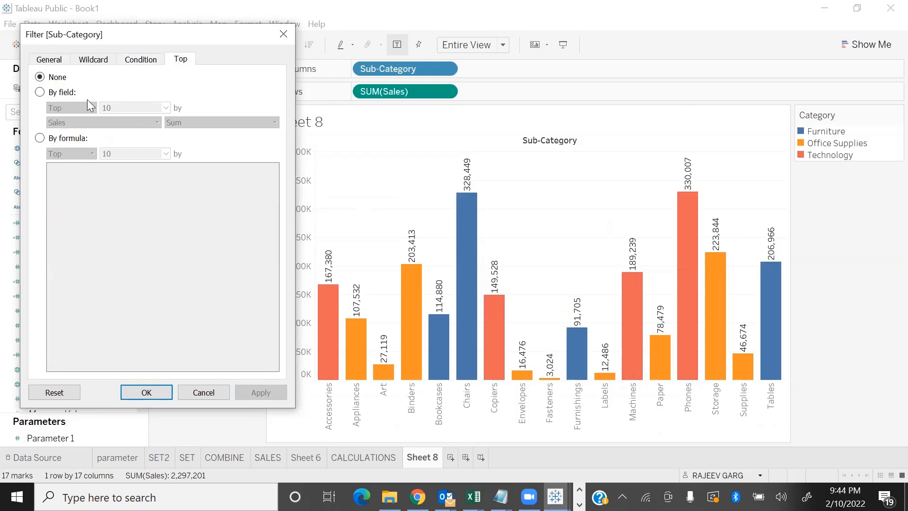
click(41, 92)
drag(146, 109, 1, 129)
text(5)
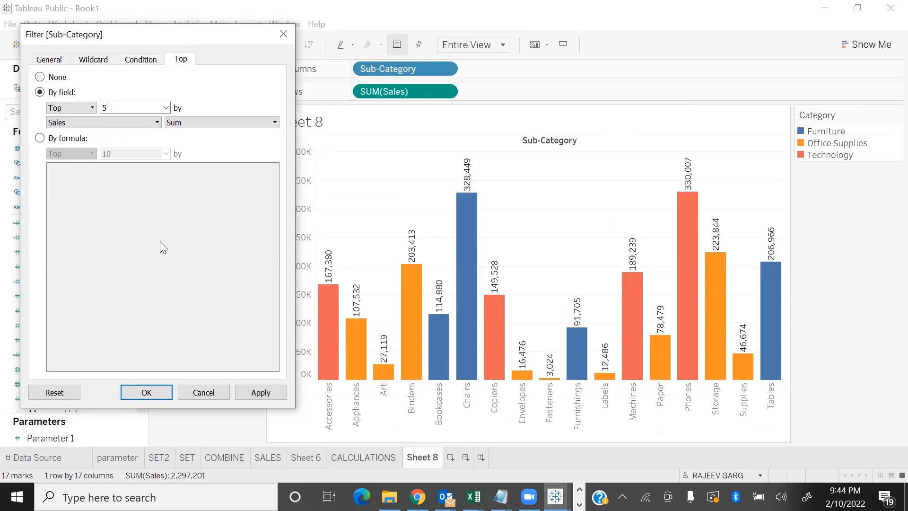
click(275, 391)
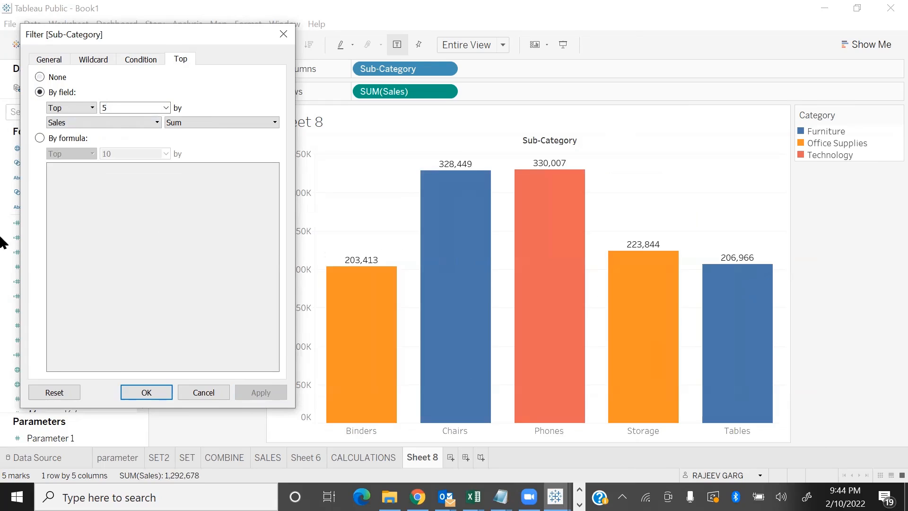
Switch the by-field limit to the bottom 5 sub-categories by sum of Sales and apply it
click(93, 103)
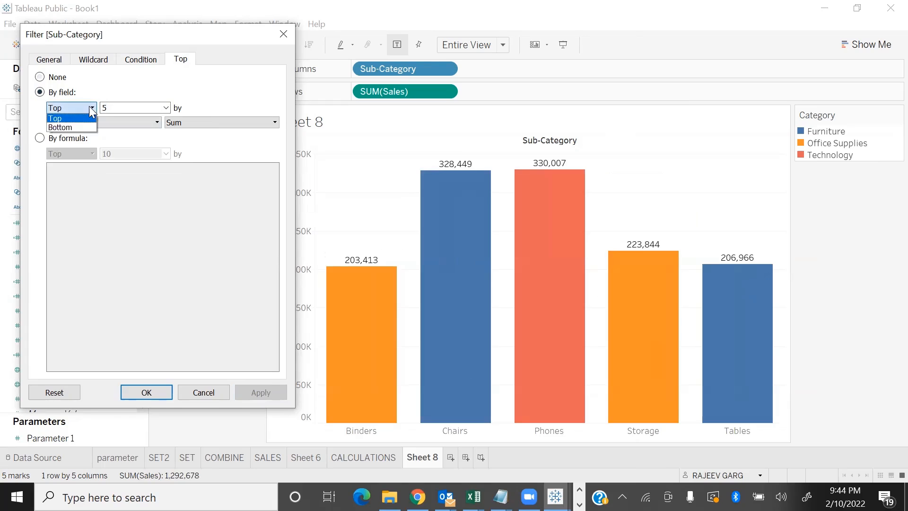
click(75, 124)
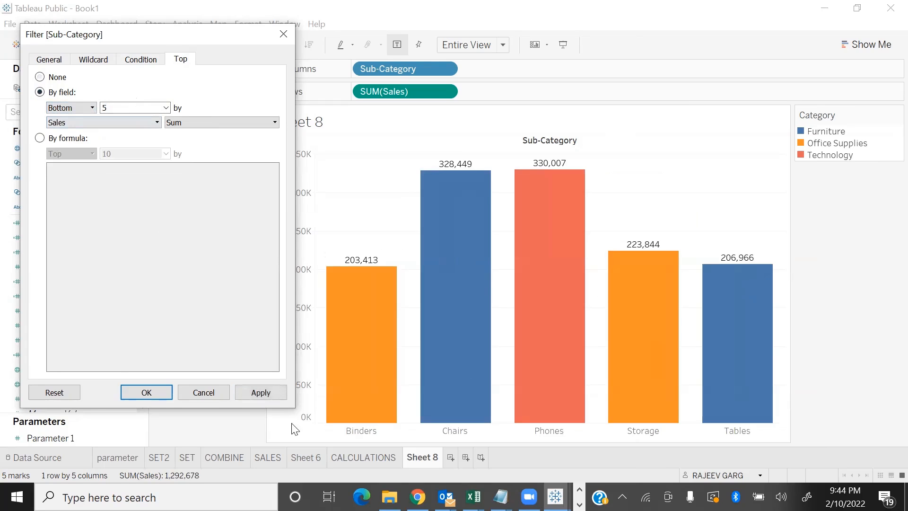
click(261, 393)
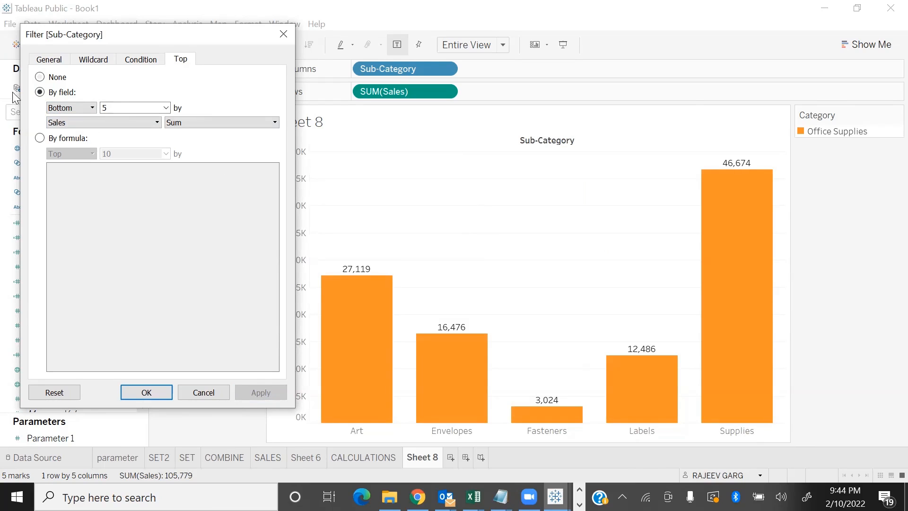
Remove the top/bottom limit from the Sub-Category filter, apply the change and close the filter dialog
click(50, 78)
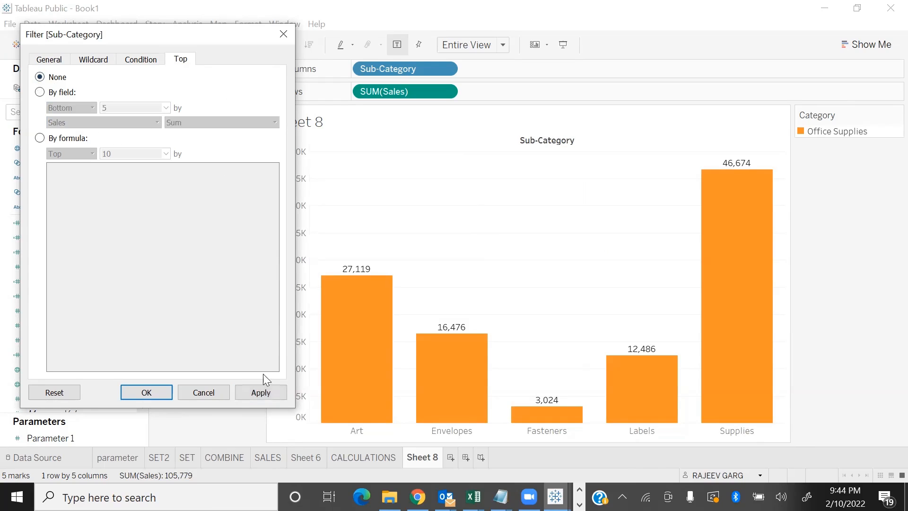
click(263, 396)
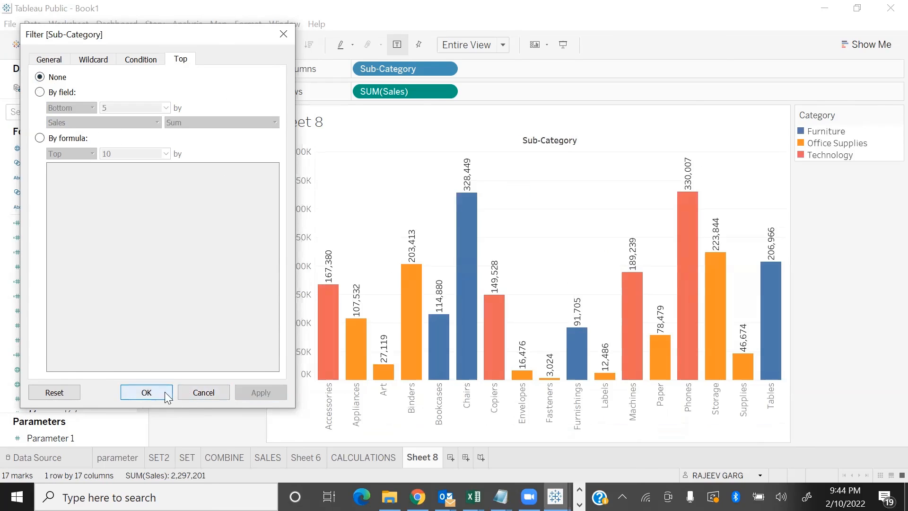
click(165, 392)
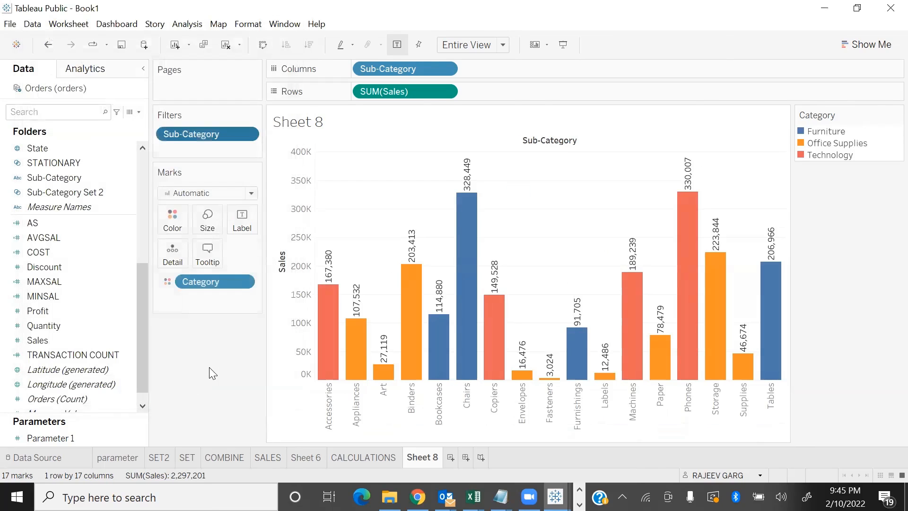
Switch to the slideshow, advance from the Filtering Charts slides to Filtering Dates, and return to Tableau
mouse_move(478, 268)
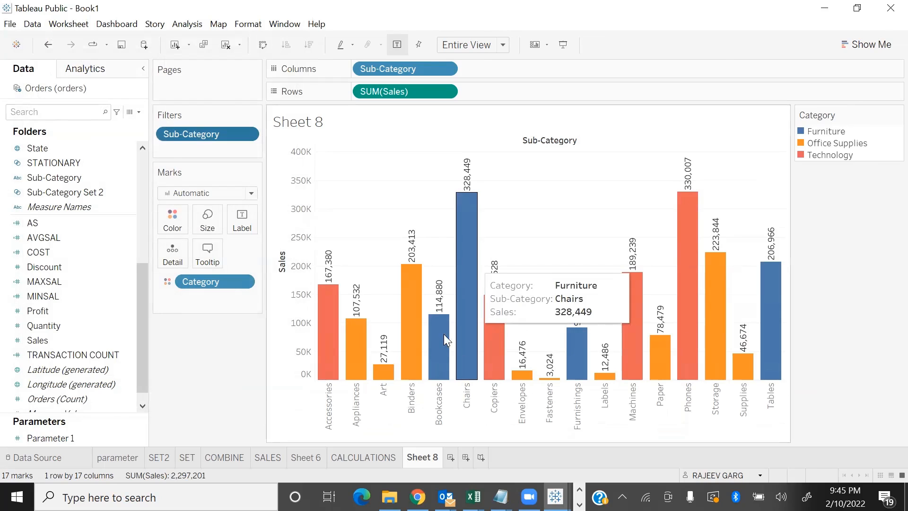
double_click(428, 458)
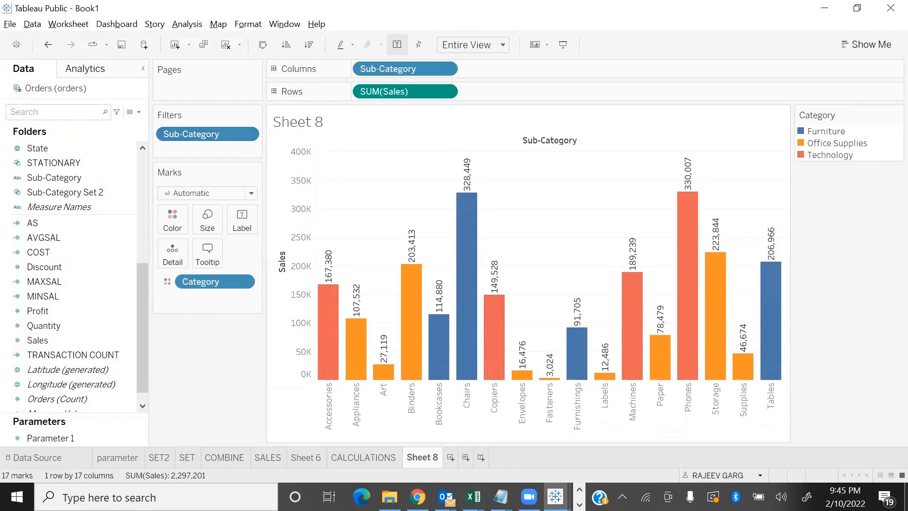
key(alt+Tab)
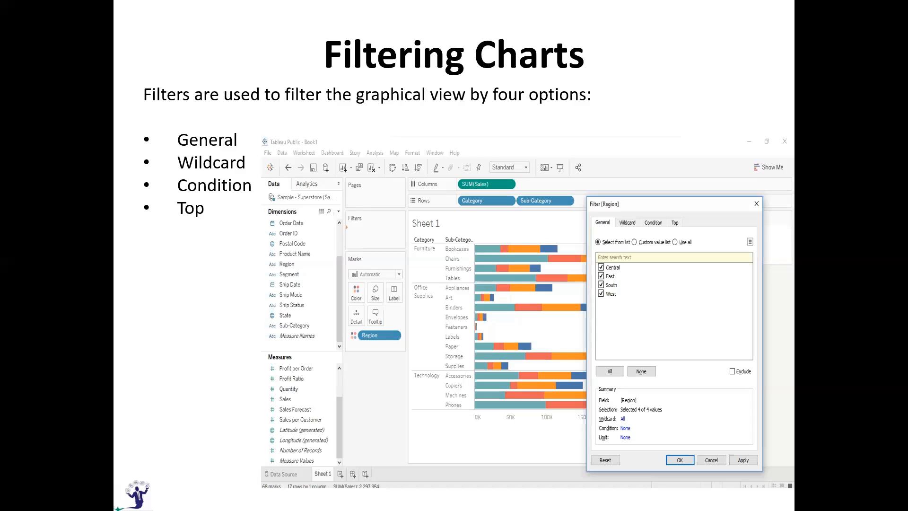
click(265, 395)
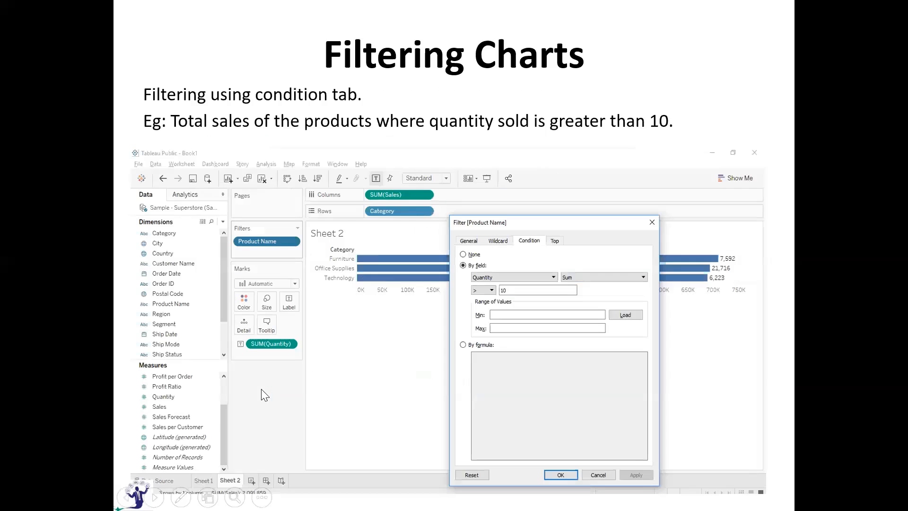
click(265, 395)
click(265, 395)
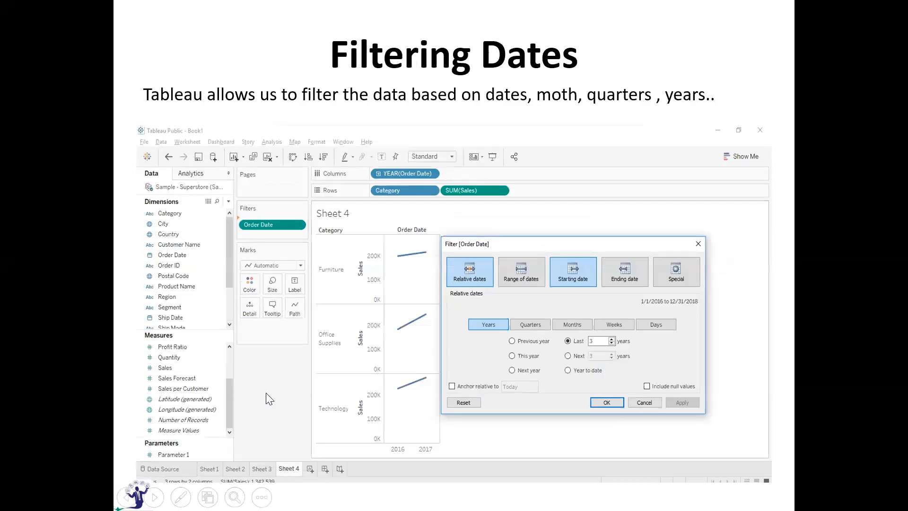
key(alt+Tab)
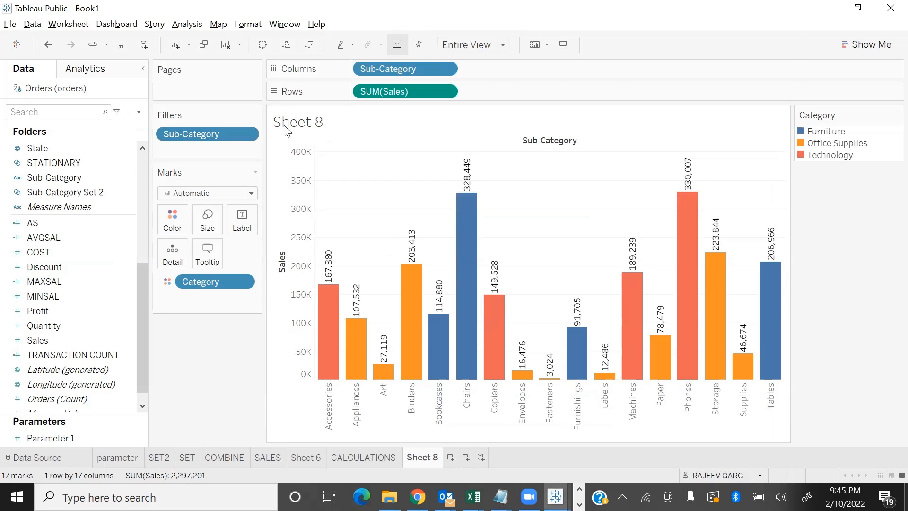
Edit the Sub-Category filter to use a wildcard that contains P*S and confirm it
click(250, 135)
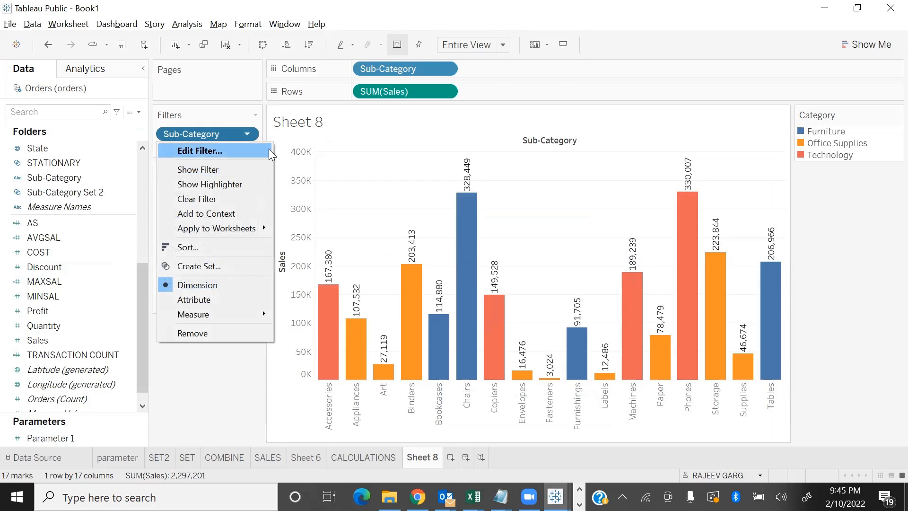
click(255, 150)
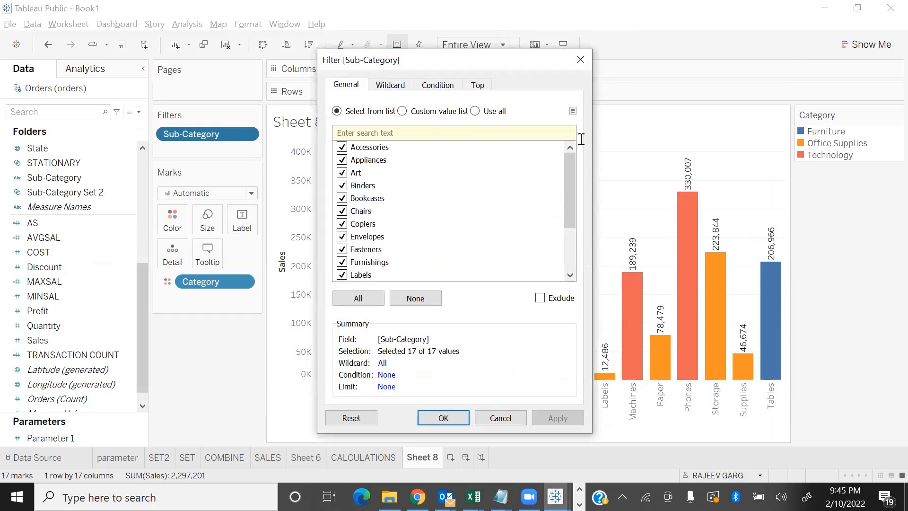
click(400, 85)
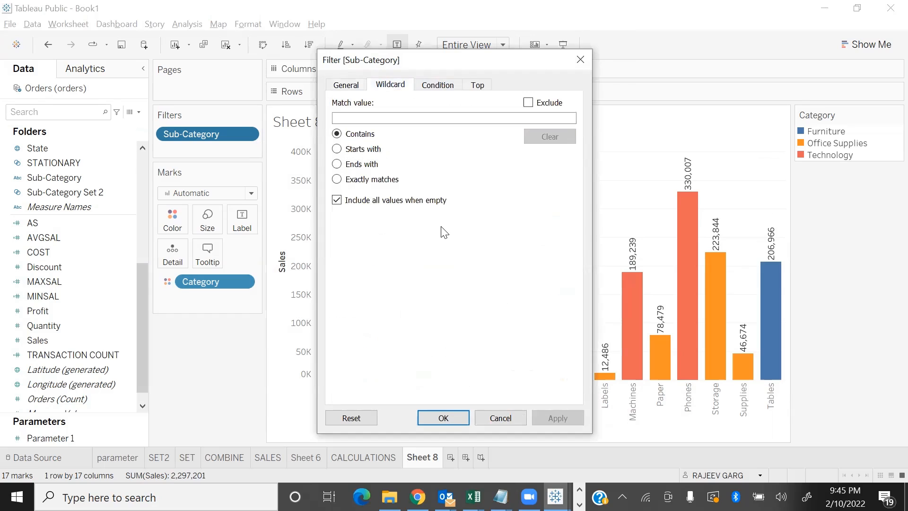
click(361, 115)
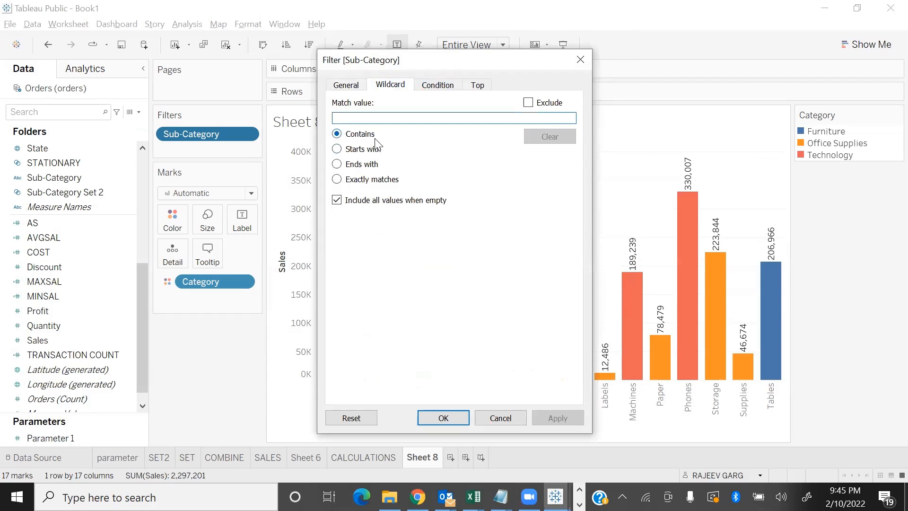
text(P)
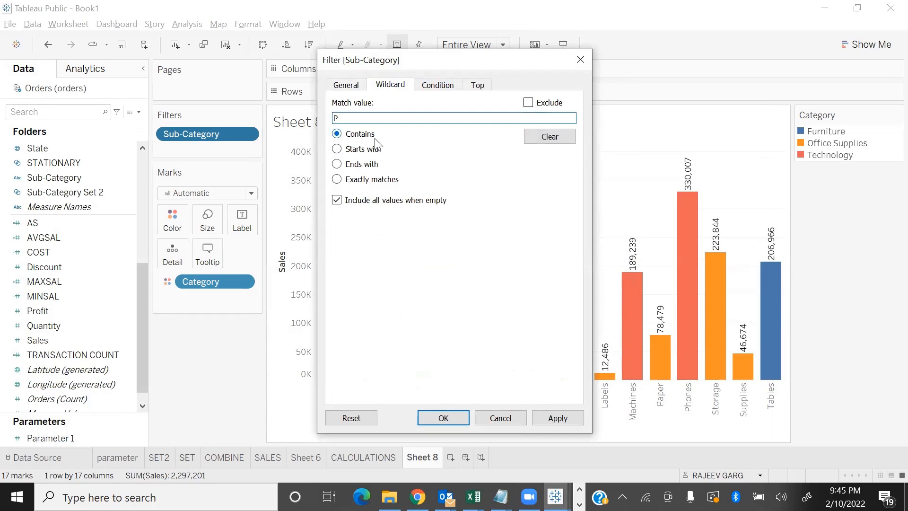
text(8)
key(BackSpace)
text(*S)
key(Return)
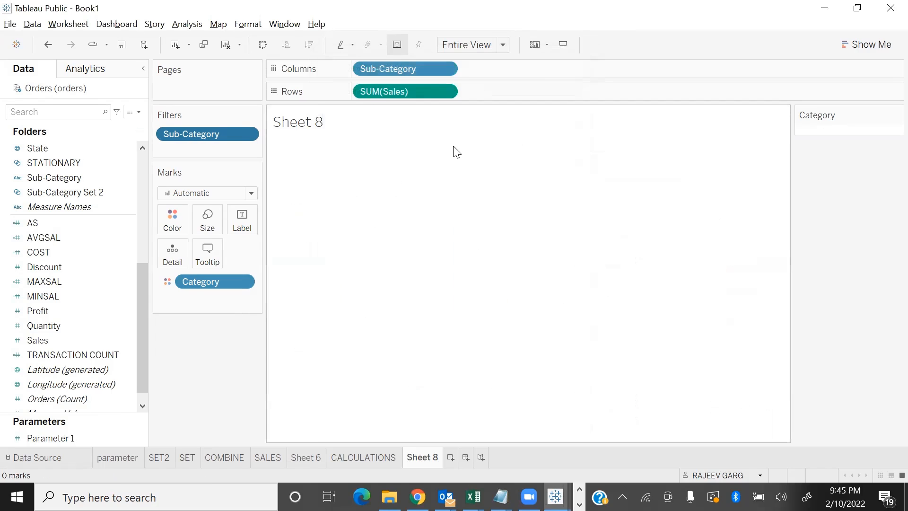
Clear the wildcard match value from the Sub-Category filter, apply the change and close the dialog
click(250, 134)
click(222, 152)
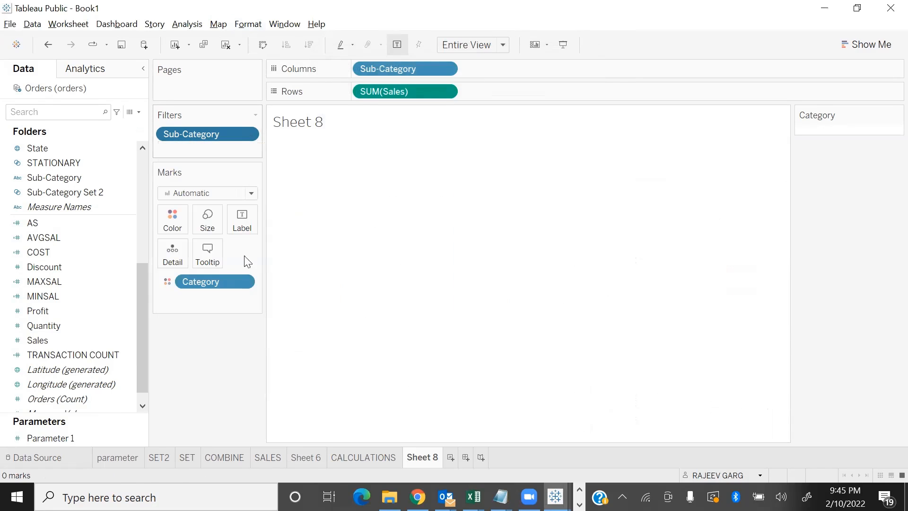
click(400, 85)
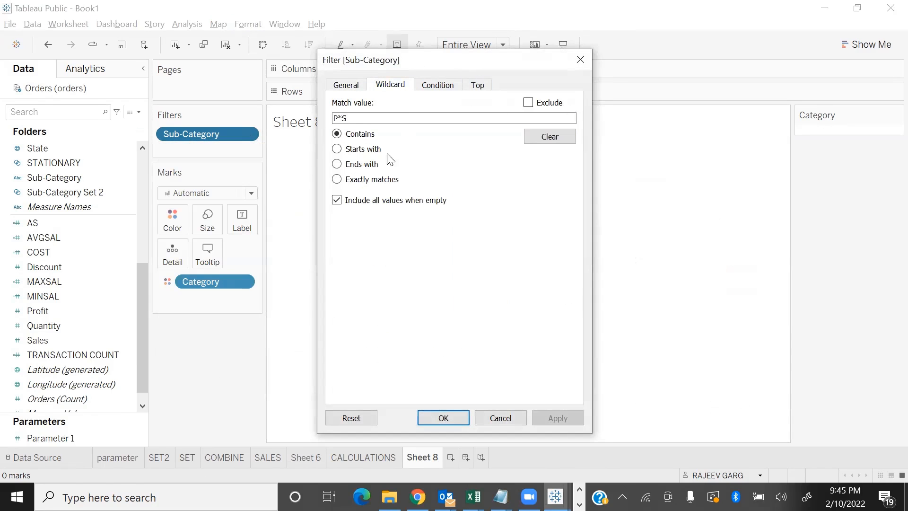
drag(337, 117, 355, 118)
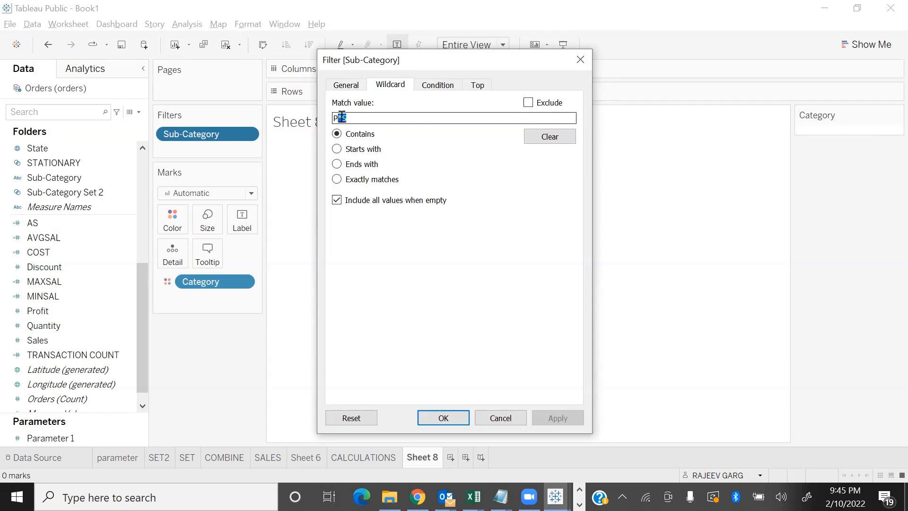
drag(337, 118, 383, 159)
key(BackSpace)
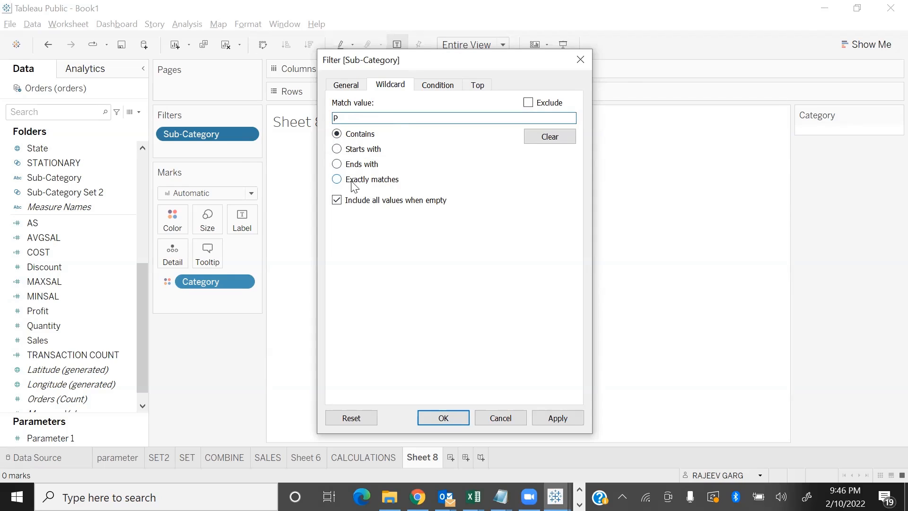
click(556, 138)
click(569, 419)
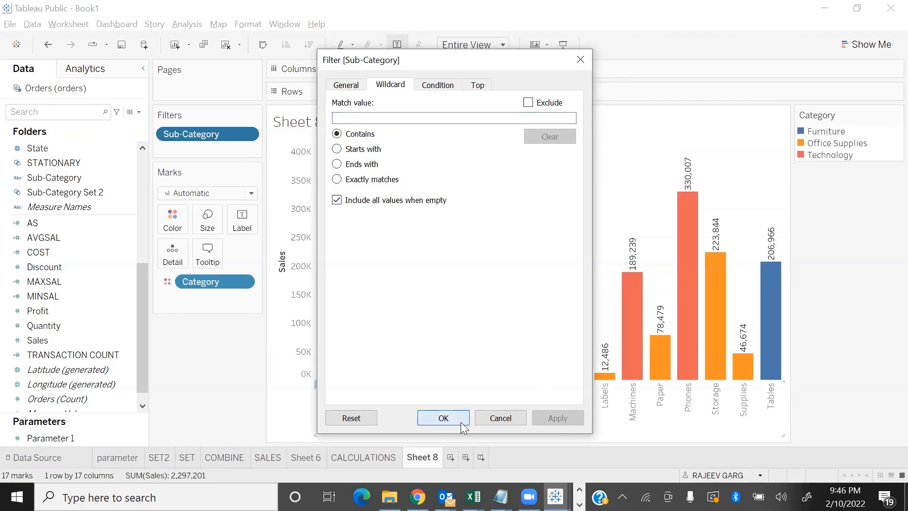
click(460, 419)
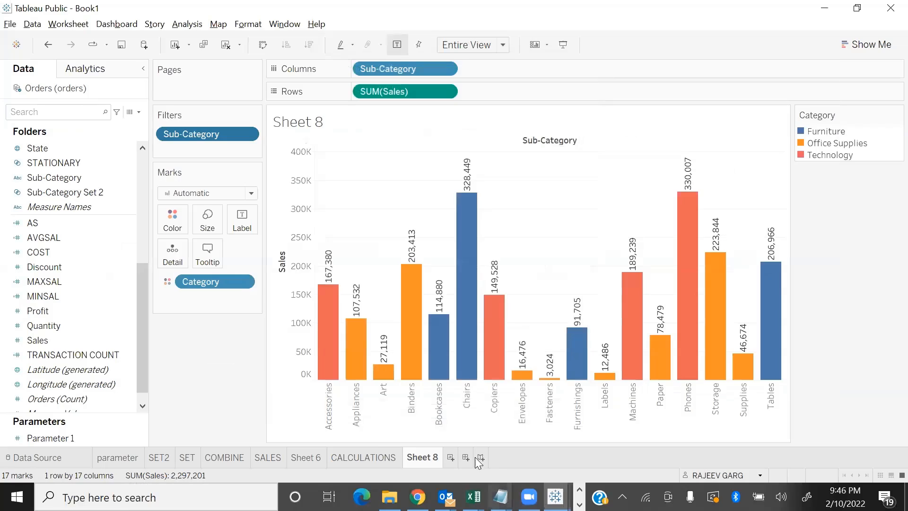
Build a line chart on a new sheet showing Sales by Order Date year, coloured by Category and fitted to Entire View
click(450, 457)
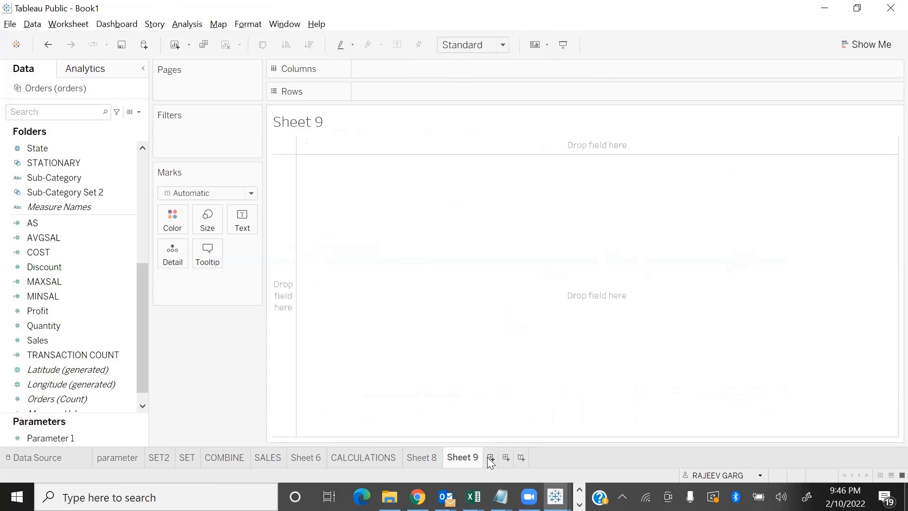
double_click(79, 340)
double_click(67, 221)
double_click(45, 148)
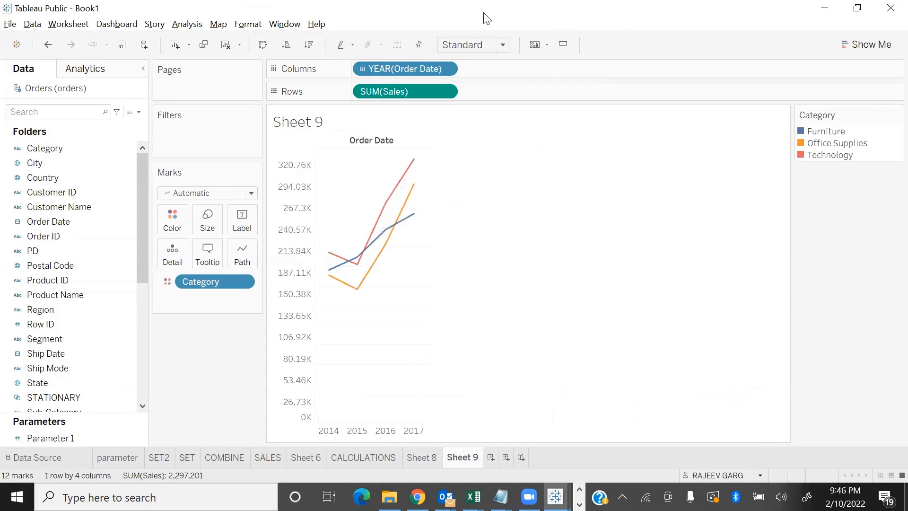
click(497, 45)
click(481, 98)
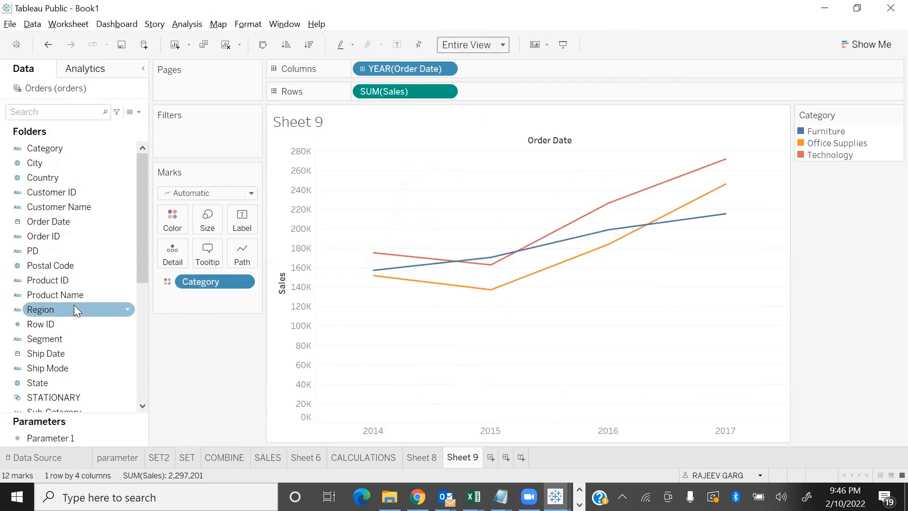
Add Order Date as a range-of-dates filter from 10/17/2015 to 5/22/2017 and apply it to the chart
scroll(76, 175, down, 4)
scroll(71, 177, up, 4)
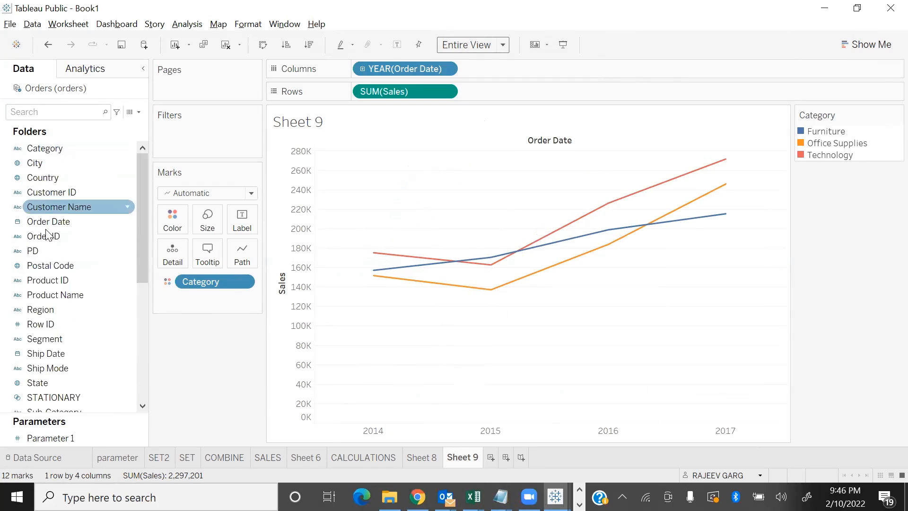
drag(56, 219, 194, 141)
click(434, 375)
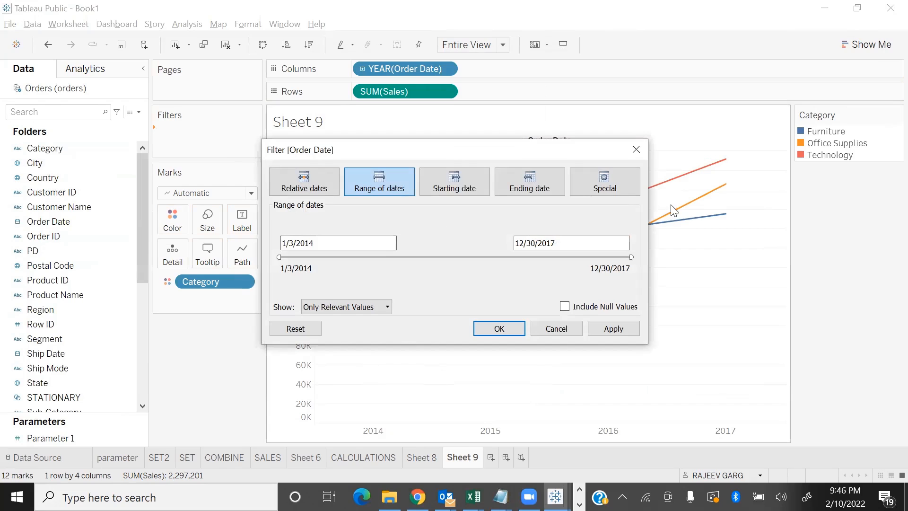
drag(531, 151, 348, 33)
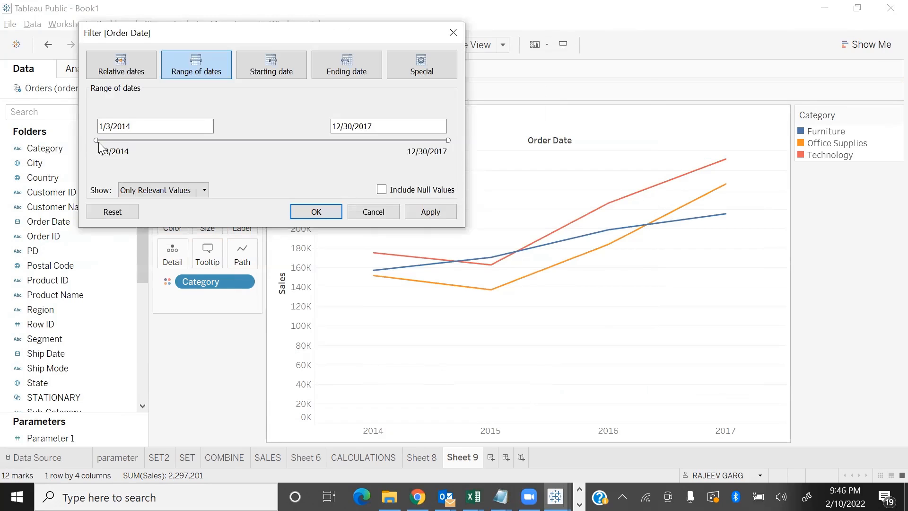
drag(93, 140, 251, 152)
drag(448, 138, 395, 139)
click(426, 212)
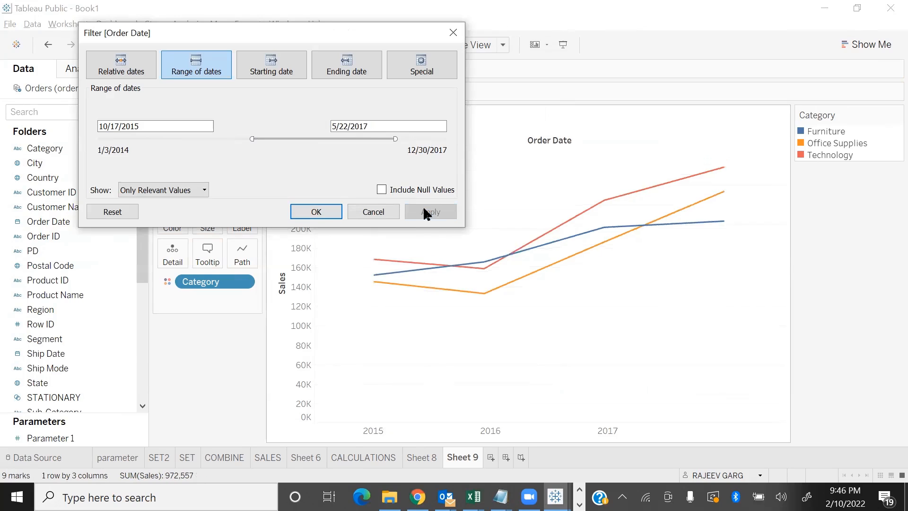
Apply an Order Date range starting 12/28/2014, followed by a shifted range from 4/17/2014 to 9/9/2016
drag(252, 137, 182, 138)
click(450, 214)
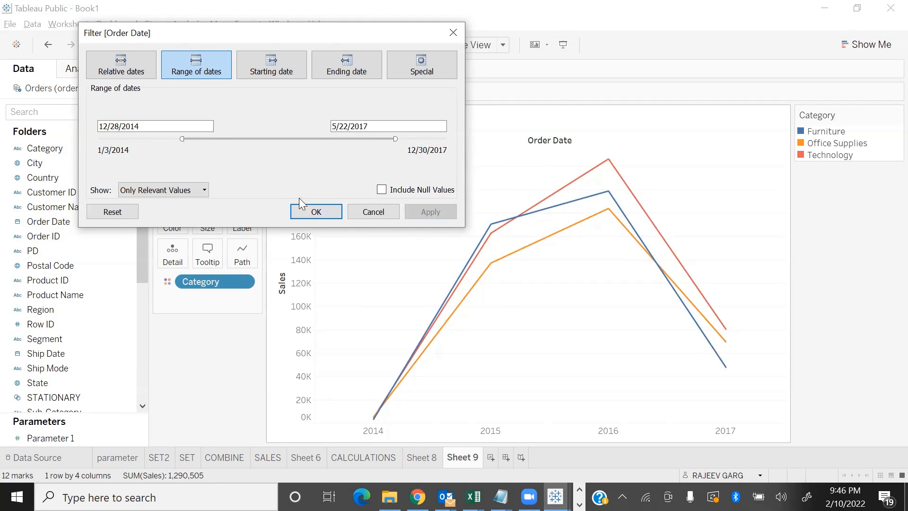
drag(319, 139, 258, 137)
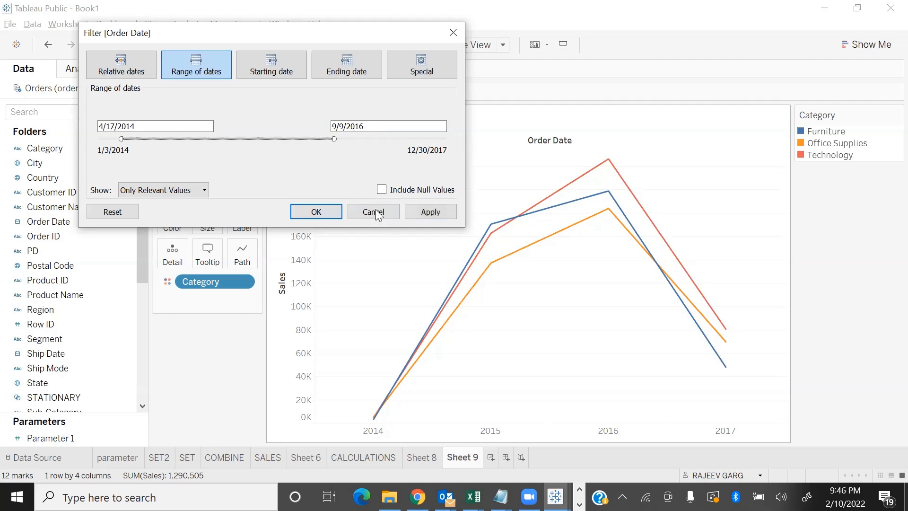
click(425, 212)
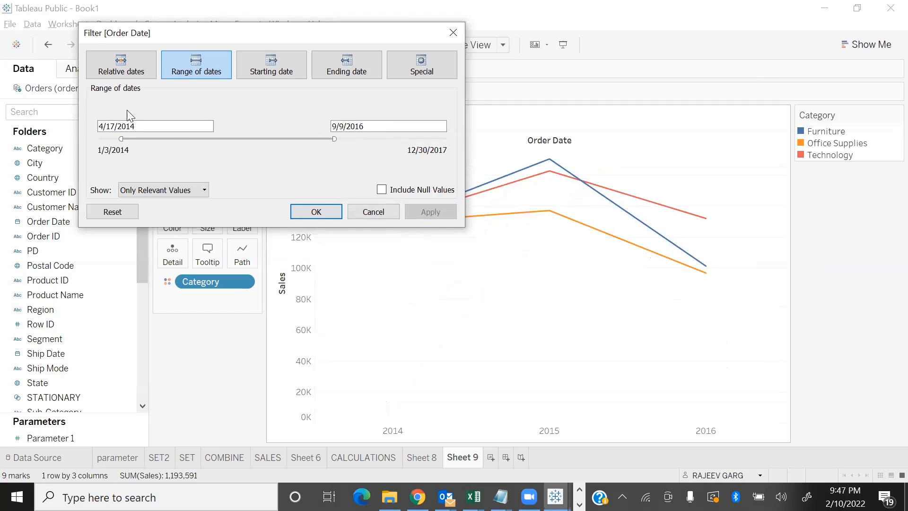
Shift the whole Order Date range to 12/14/2014 through 5/8/2017 and apply it
click(149, 125)
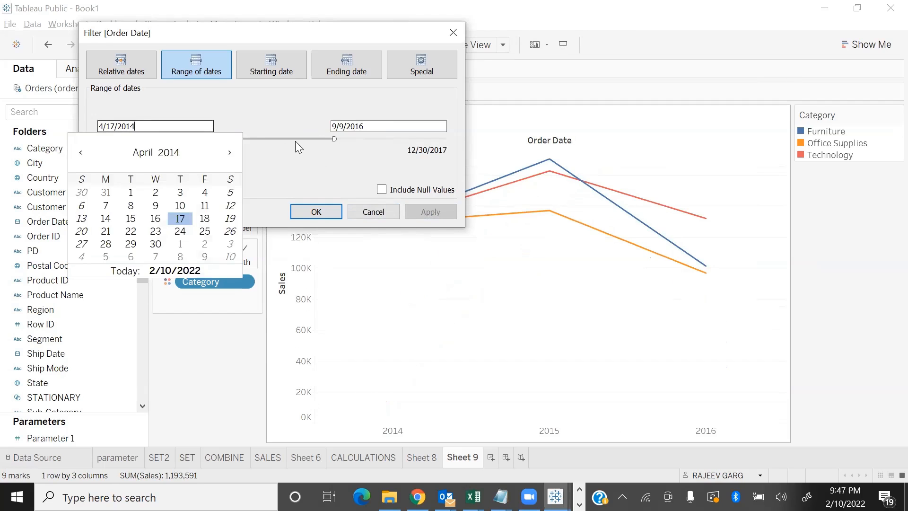
click(295, 141)
drag(309, 140, 361, 148)
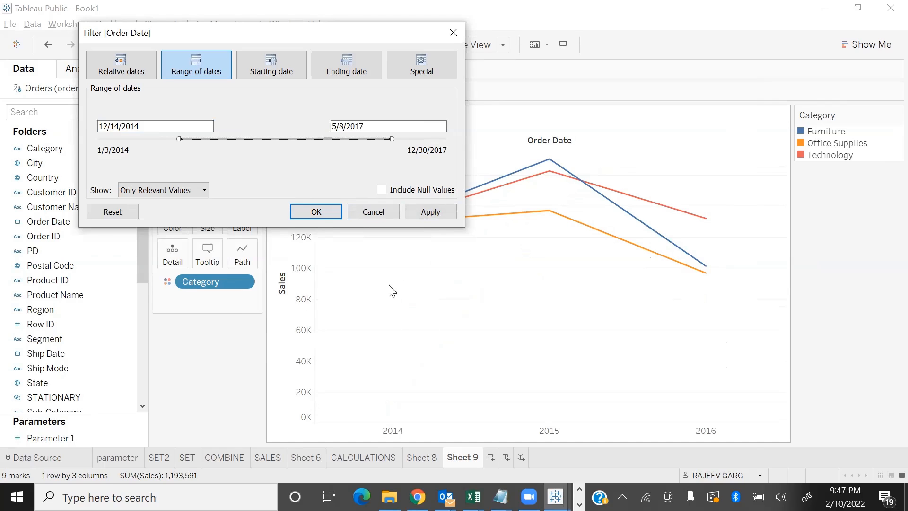
click(433, 215)
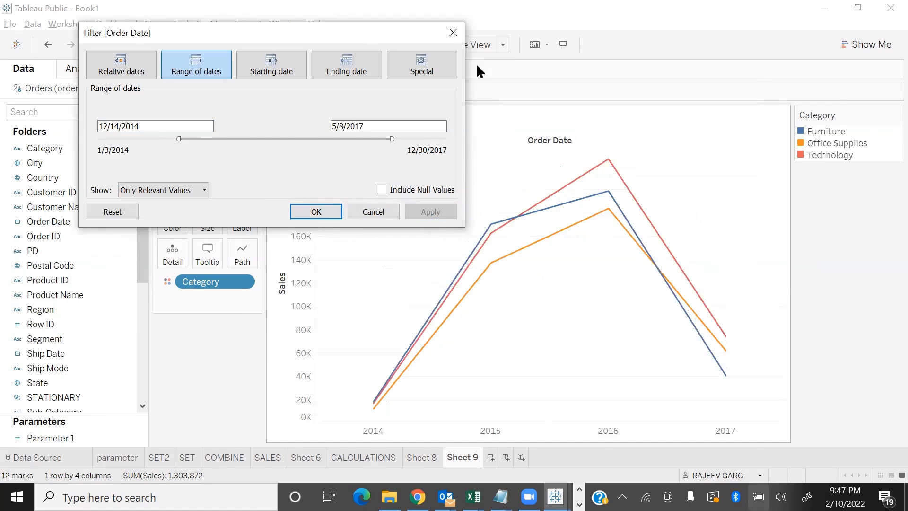
Change the Order Date filter to a starting date of 3/7/2016 and apply it
click(268, 72)
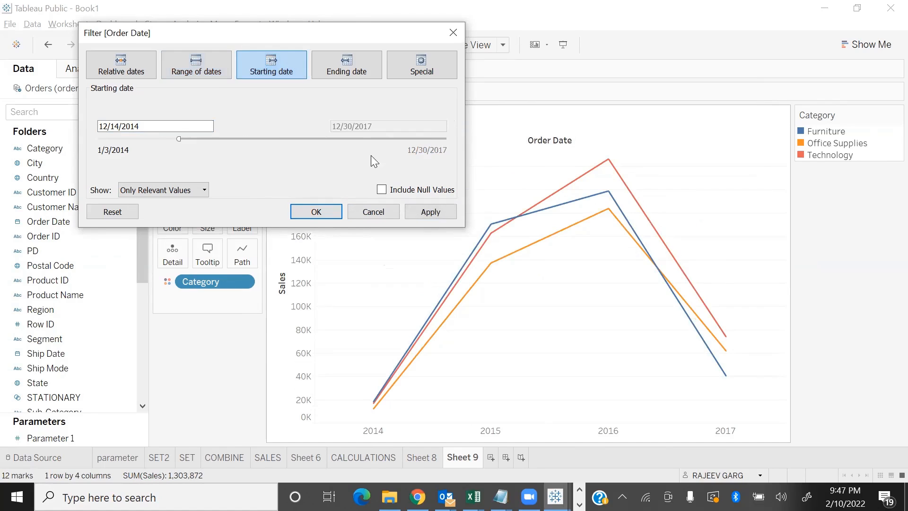
drag(184, 140, 286, 140)
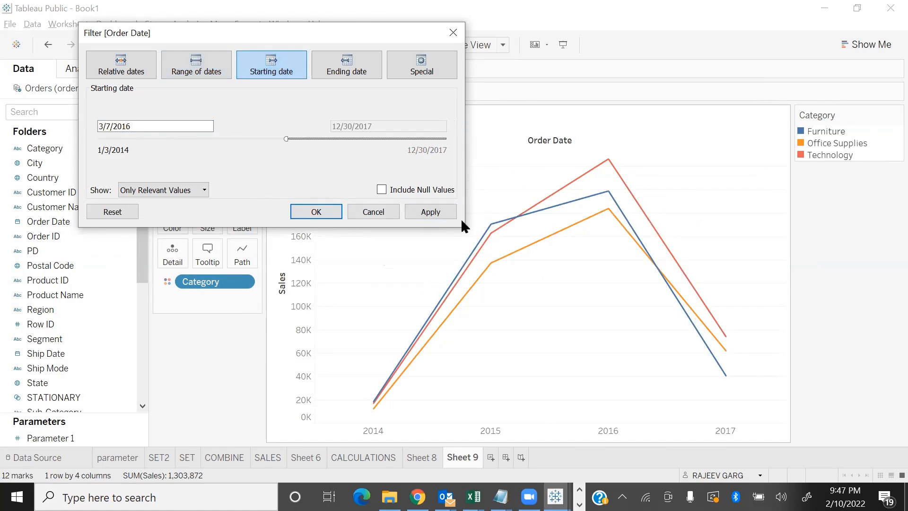
click(431, 212)
Change the Order Date filter to an ending date of 9/29/2016 and apply it
click(354, 67)
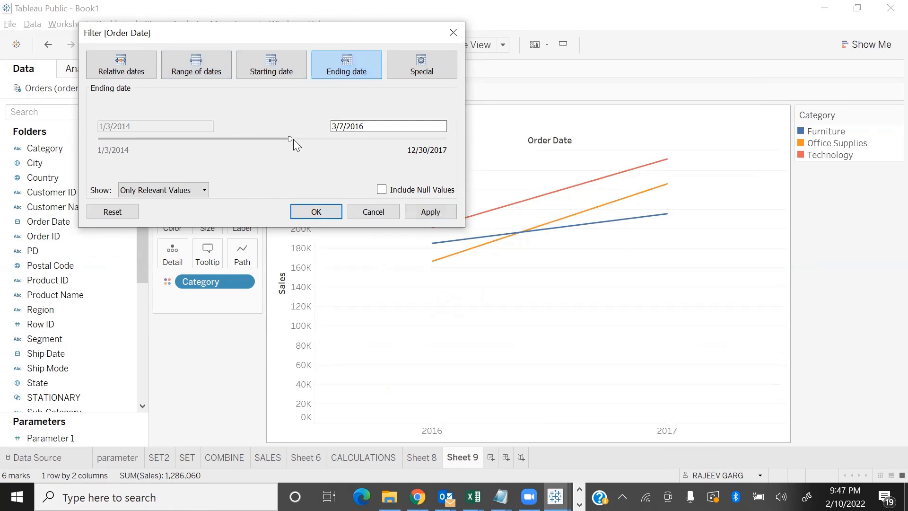
drag(291, 138, 340, 138)
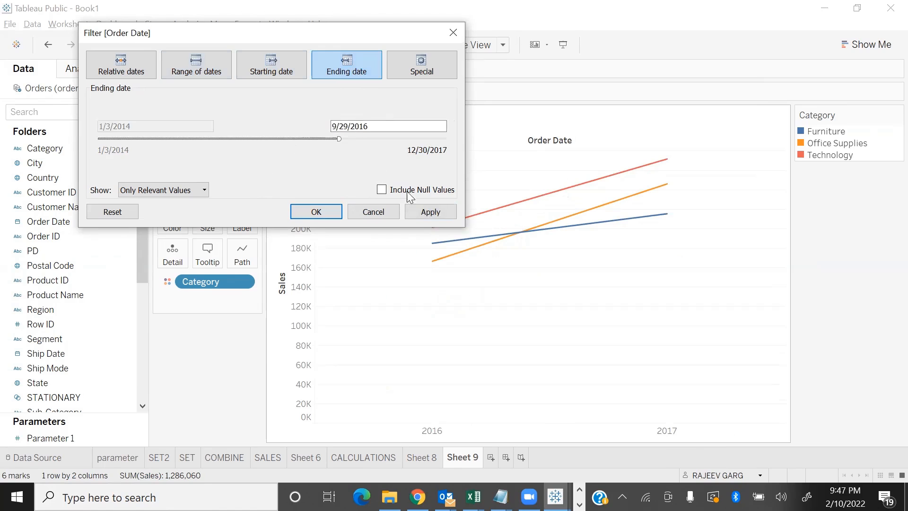
click(447, 212)
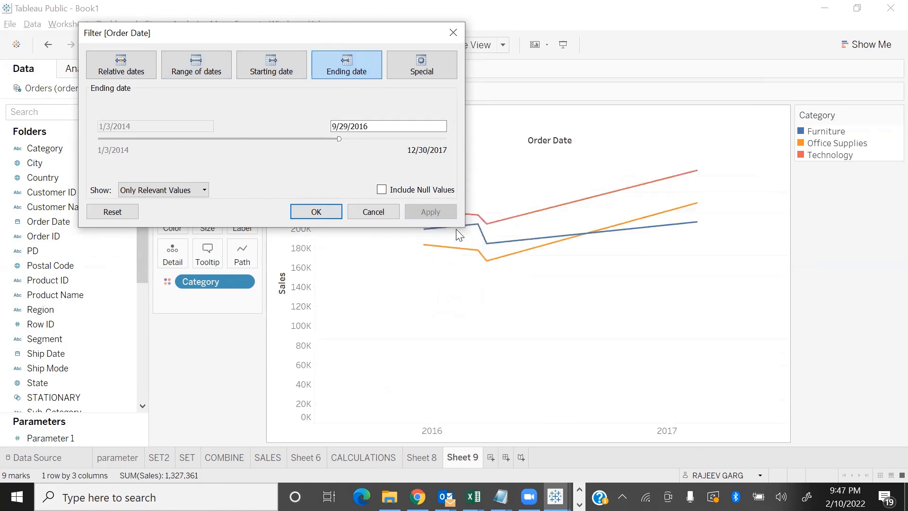
Apply the special Null dates option to the Order Date filter
click(425, 59)
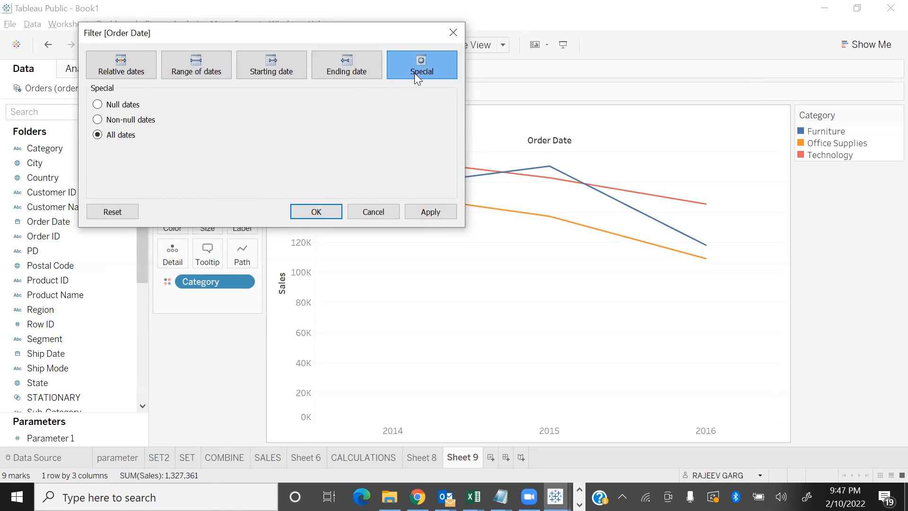
click(101, 106)
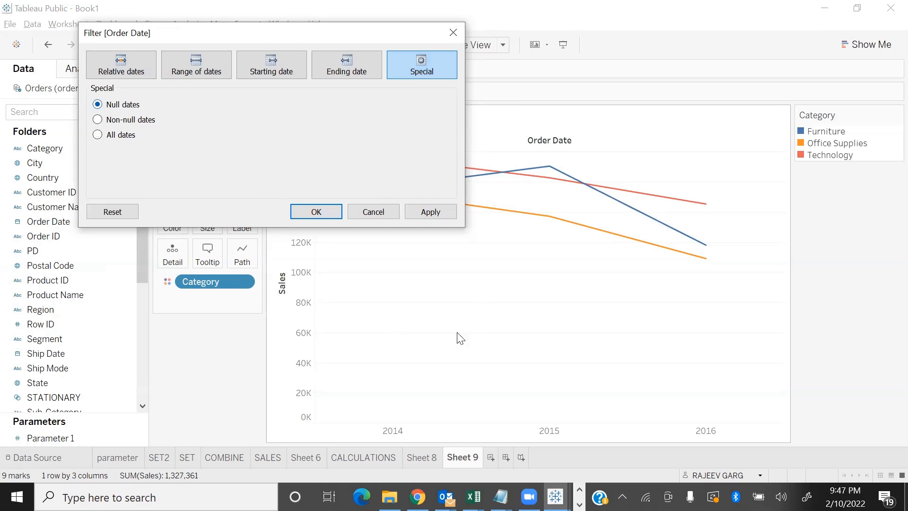
click(434, 211)
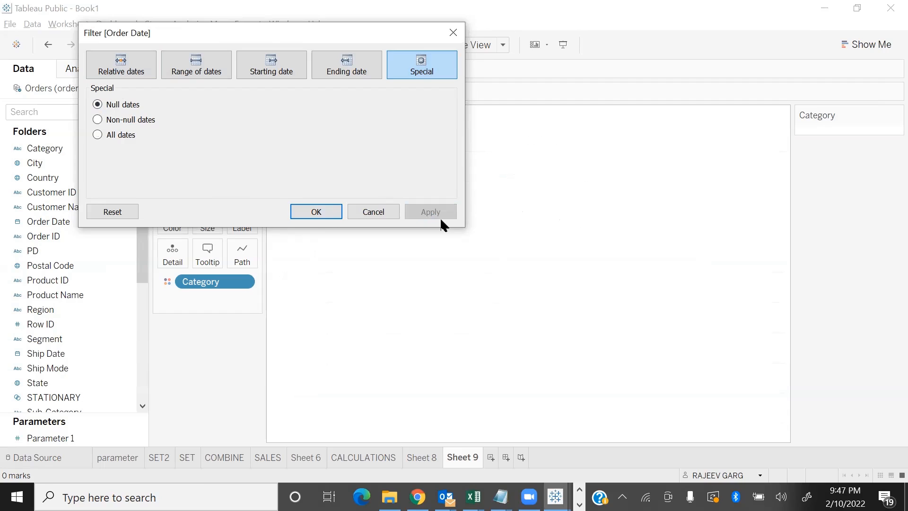
Apply the special Non-null dates option to the Order Date filter, followed by the All dates option
click(99, 120)
click(432, 212)
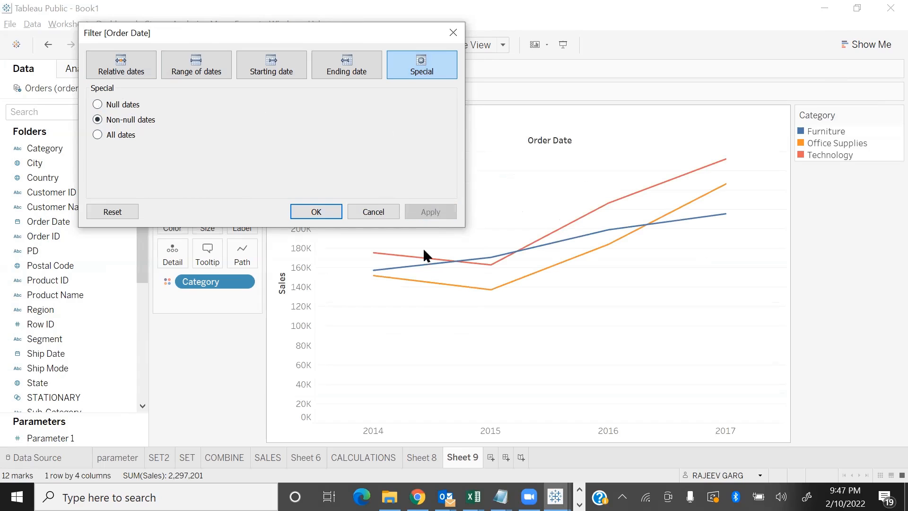
click(97, 135)
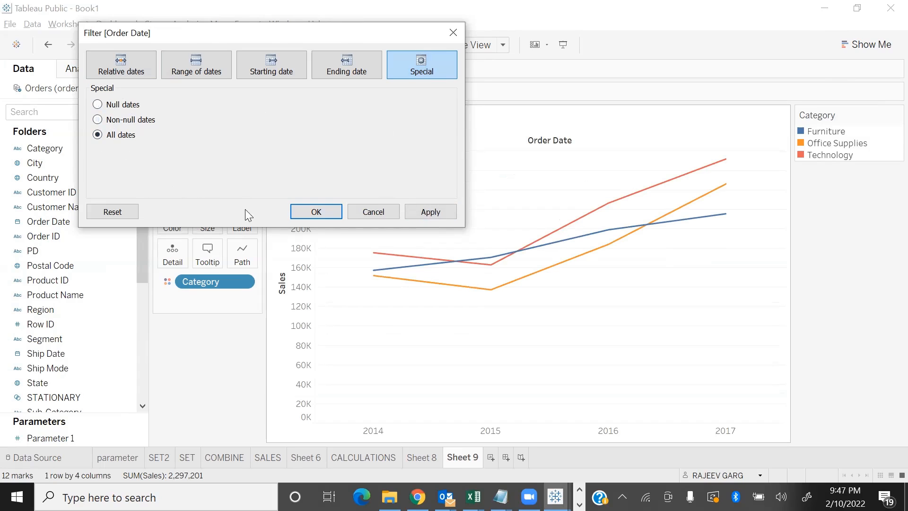
click(446, 213)
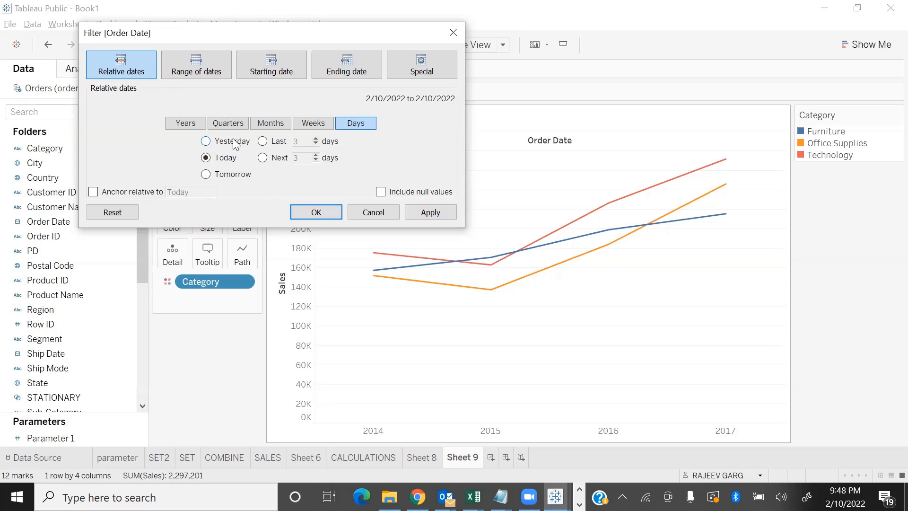
Filter Order Date by relative dates in years, limited to the last 3 years, and apply it
click(262, 141)
click(181, 124)
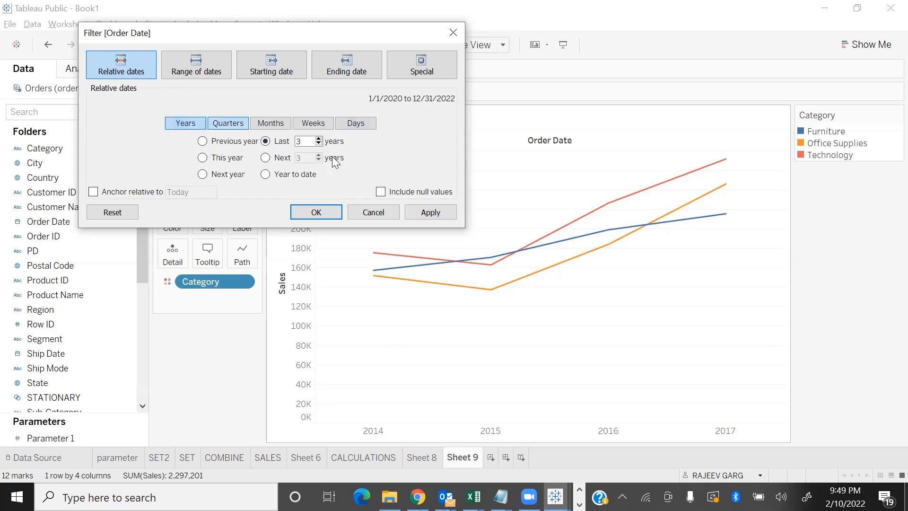
click(429, 214)
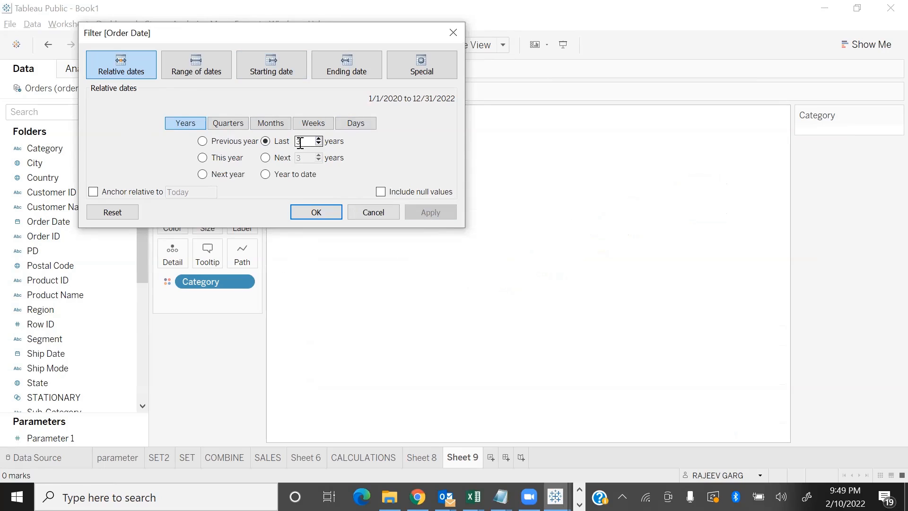
Set the relative Order Date filter to the last 8 years and apply it
double_click(305, 138)
text(8)
click(439, 217)
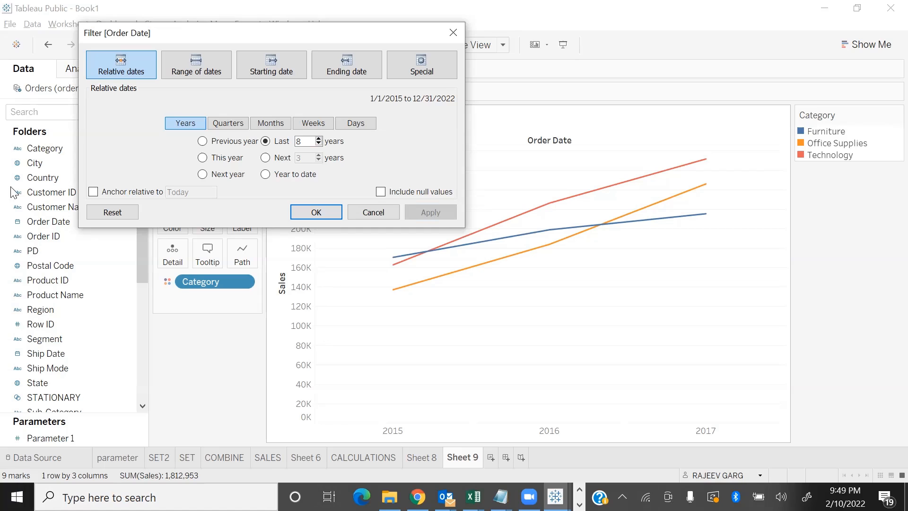
Reduce the relative Order Date filter to the last 7 years, apply it and close the filter dialog
click(267, 70)
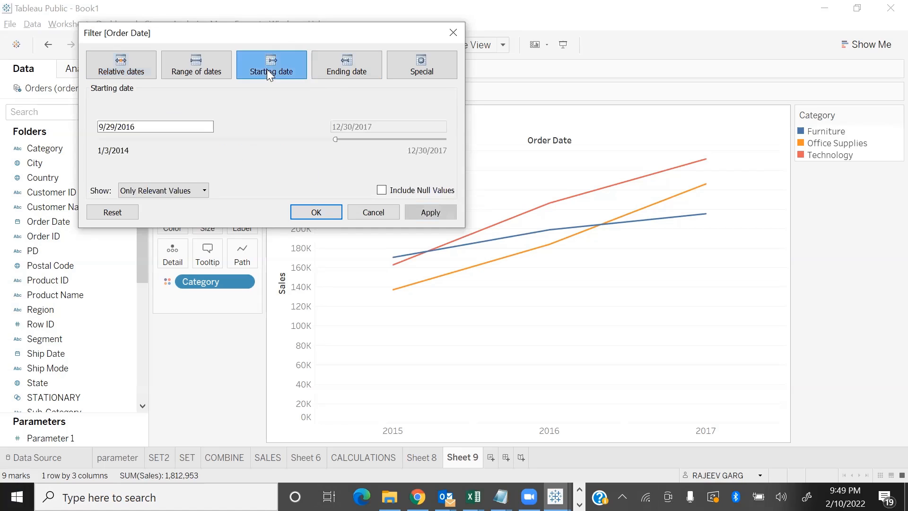
click(120, 71)
click(318, 144)
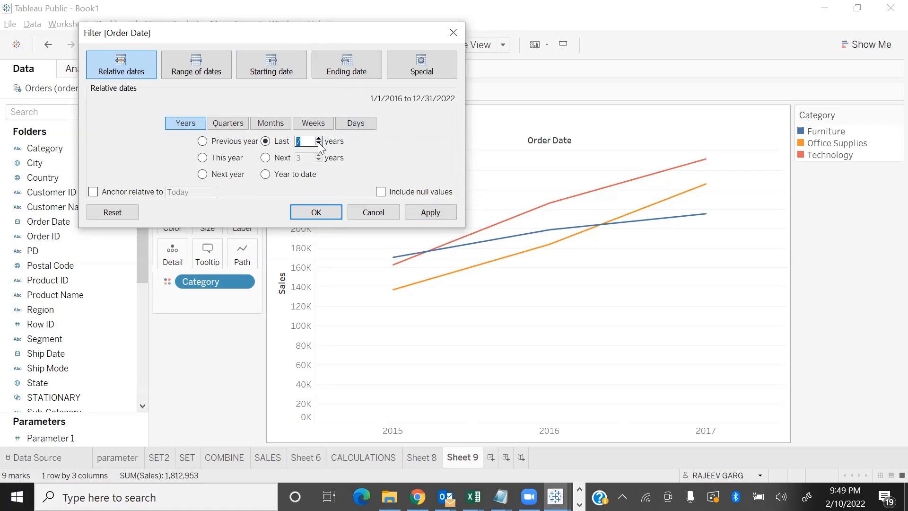
click(447, 213)
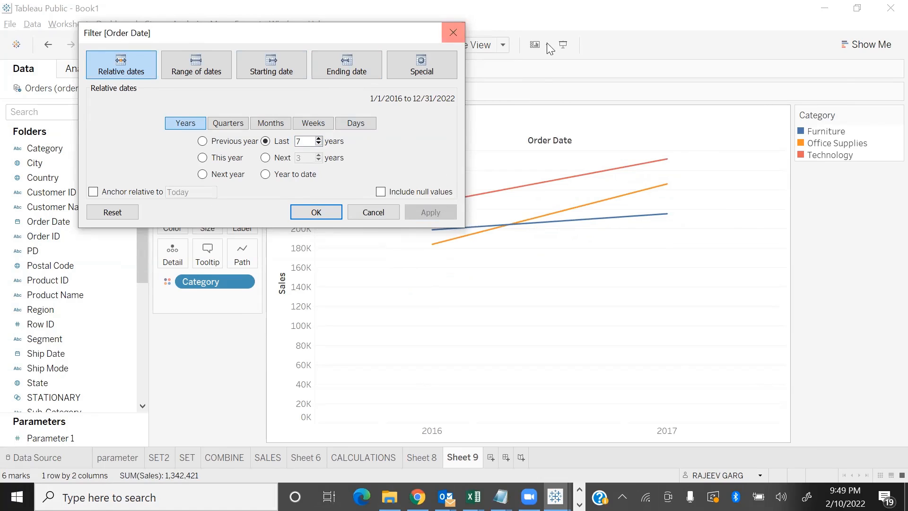
click(454, 35)
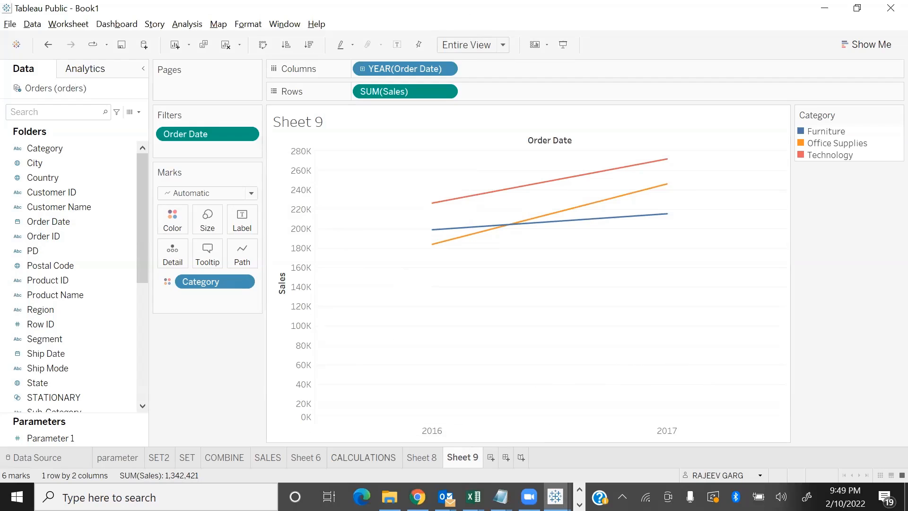
Add a new blank worksheet and return to Sheet 9
click(491, 458)
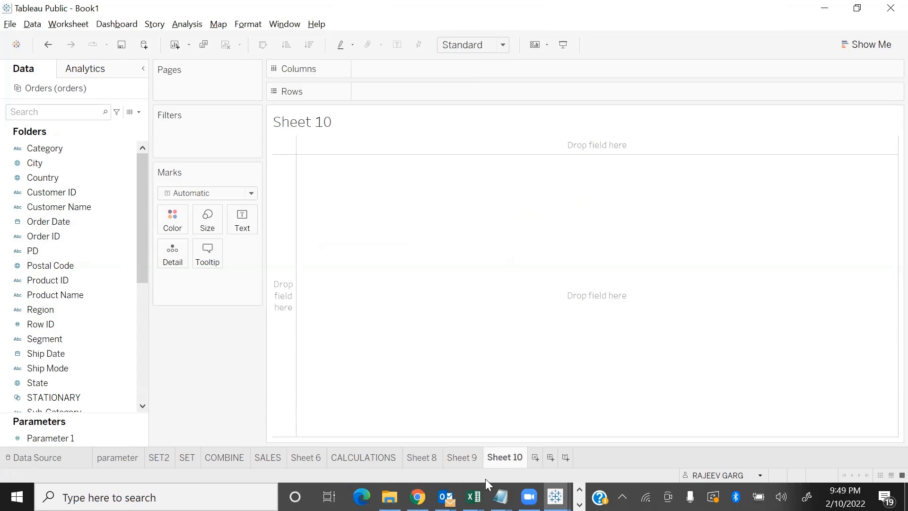
click(468, 459)
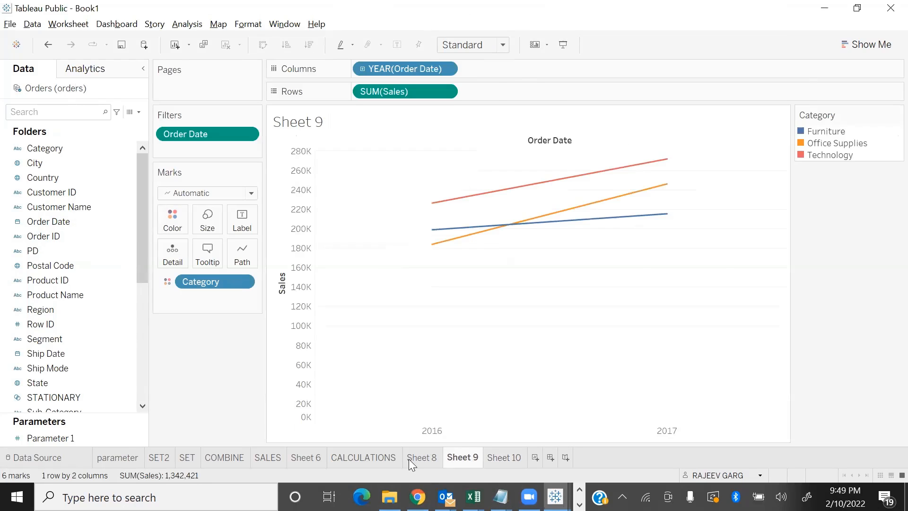
Compare the charts on Sheet 8 and Sheet 9, and view Sheet 9 briefly in presentation mode
click(432, 459)
click(455, 462)
click(423, 460)
click(460, 459)
click(423, 459)
click(473, 457)
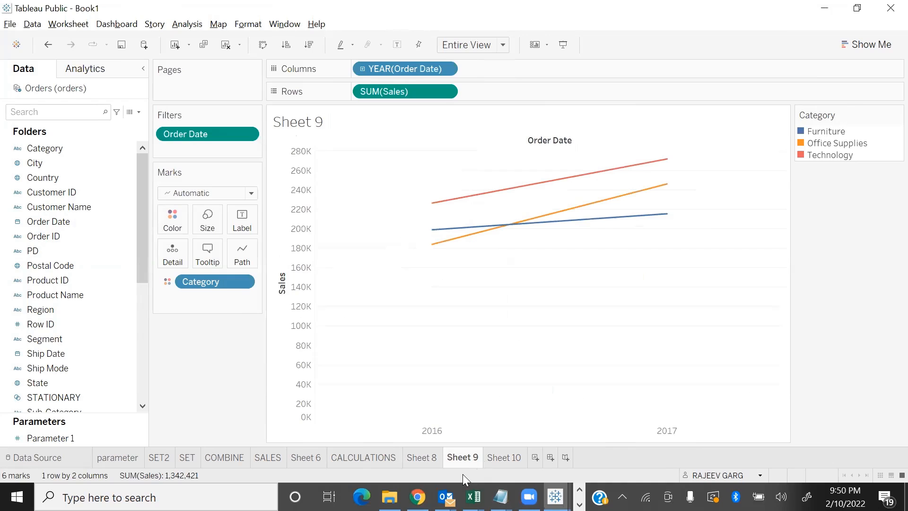
key(F7)
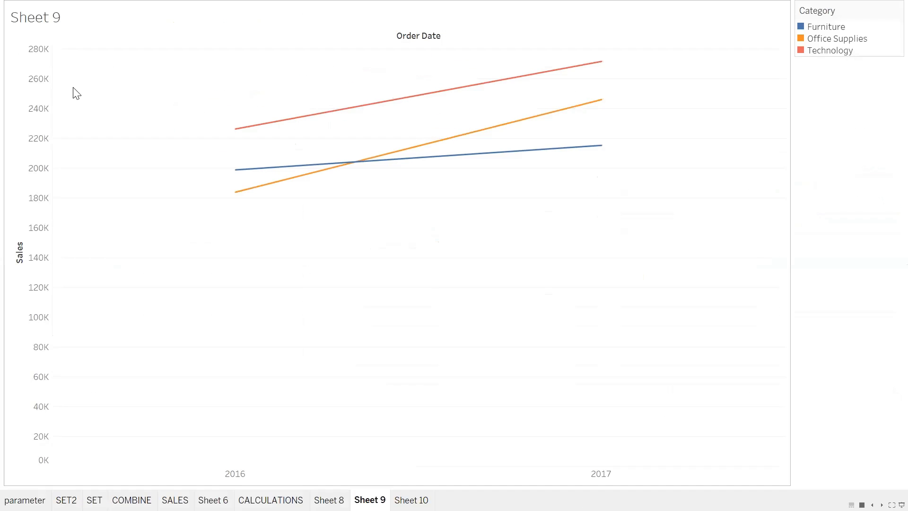
key(F7)
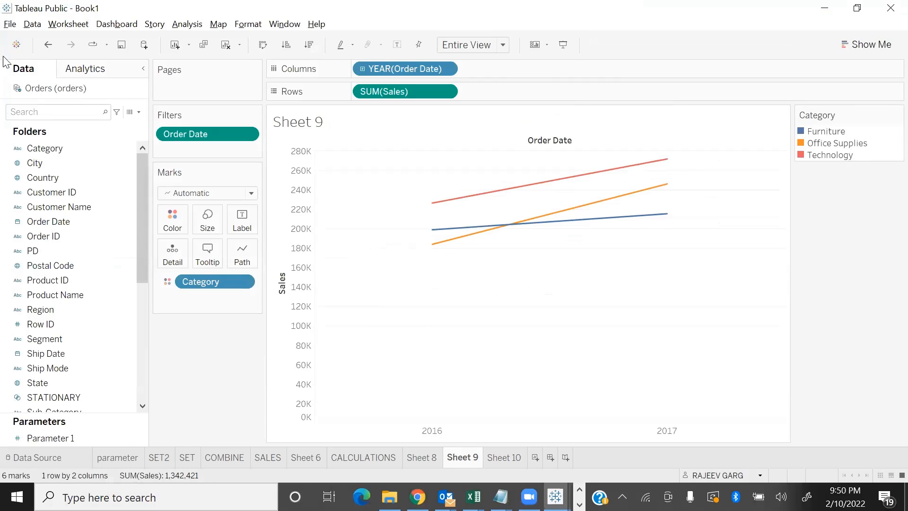
On Sheet 10, build a bar chart of Sales by Sub-Category, coloured by Category
click(505, 465)
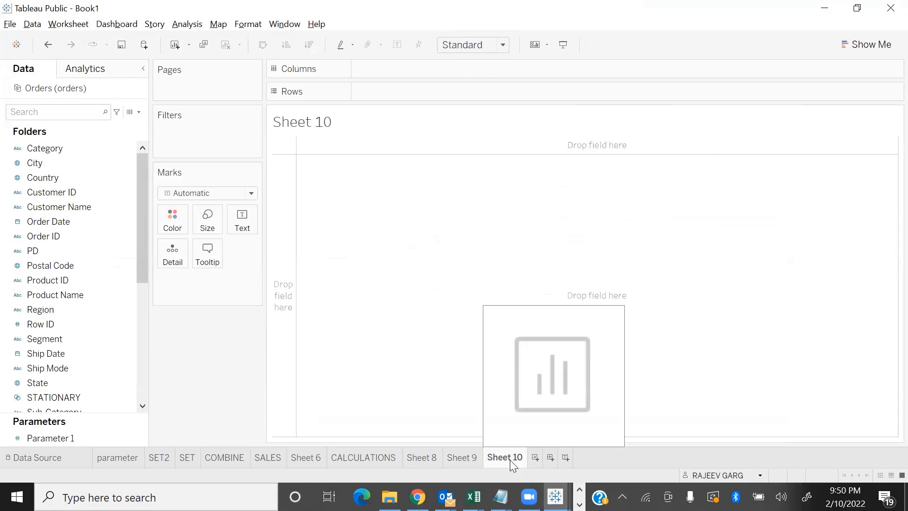
click(76, 207)
scroll(90, 354, down, 2)
scroll(67, 379, down, 5)
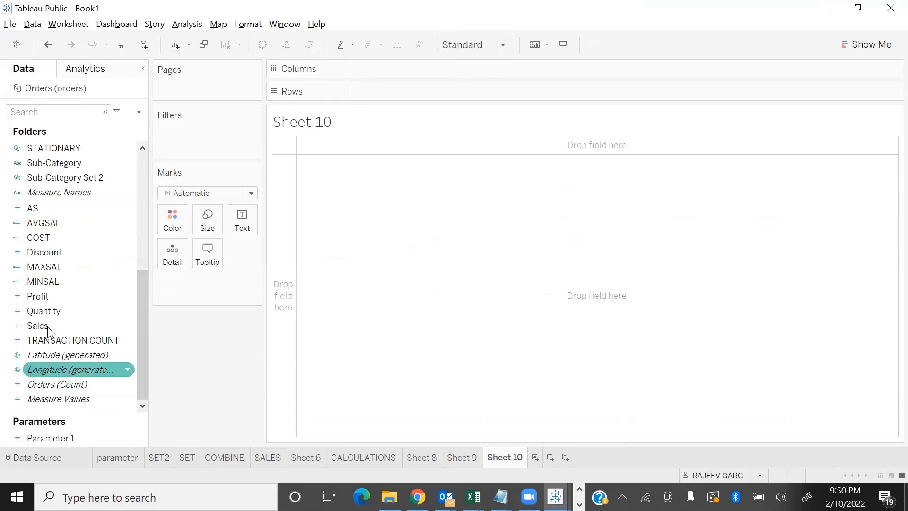
double_click(44, 324)
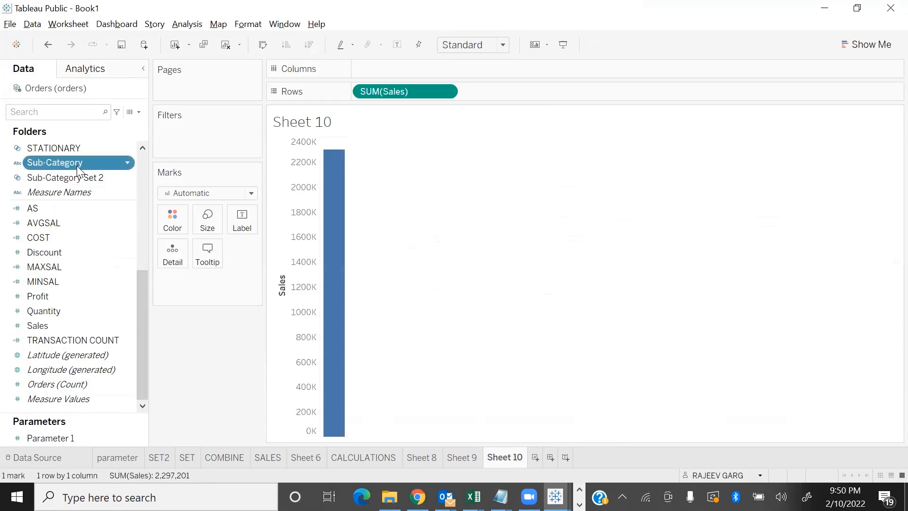
double_click(76, 163)
scroll(81, 280, up, 6)
drag(56, 147, 172, 219)
Show the Category filter on Sheet 10 and fit the chart to Entire View
click(126, 149)
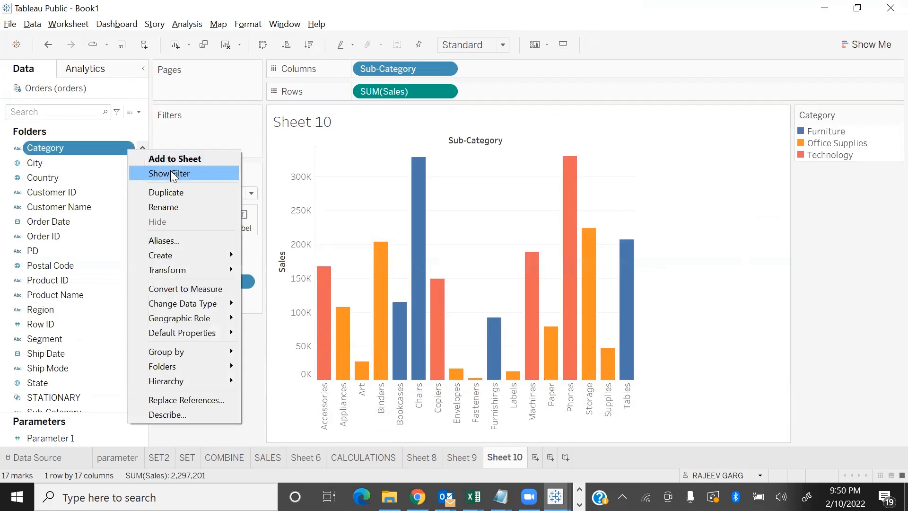
click(171, 174)
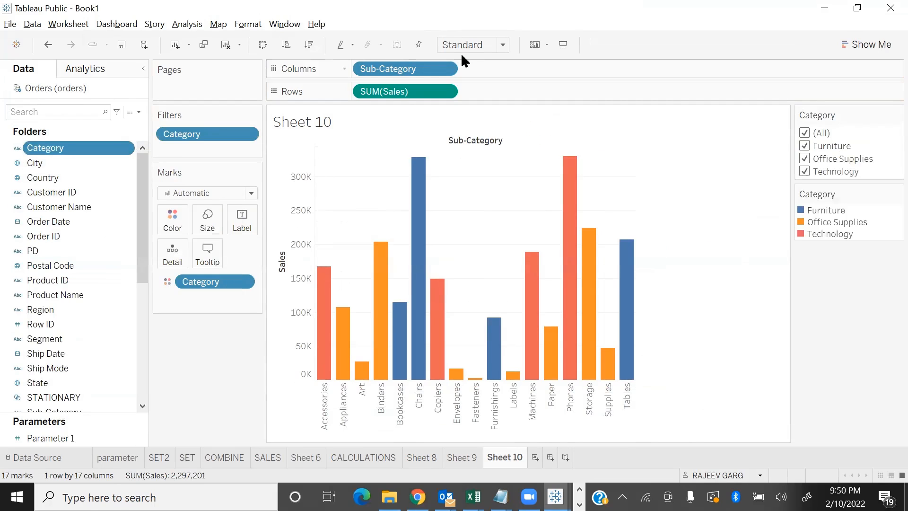
click(473, 47)
click(479, 94)
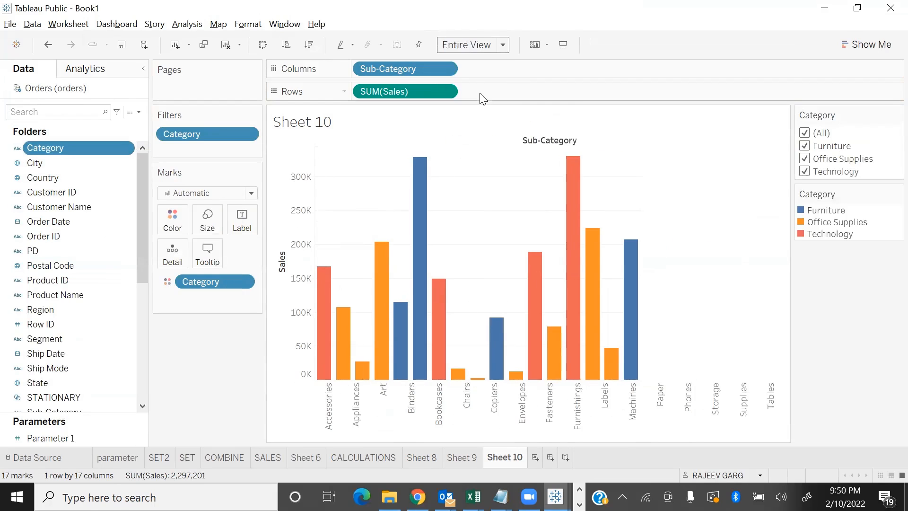
In presentation mode, exclude Technology and Furniture with the Category filter, restore all categories and leave the mode
key(F7)
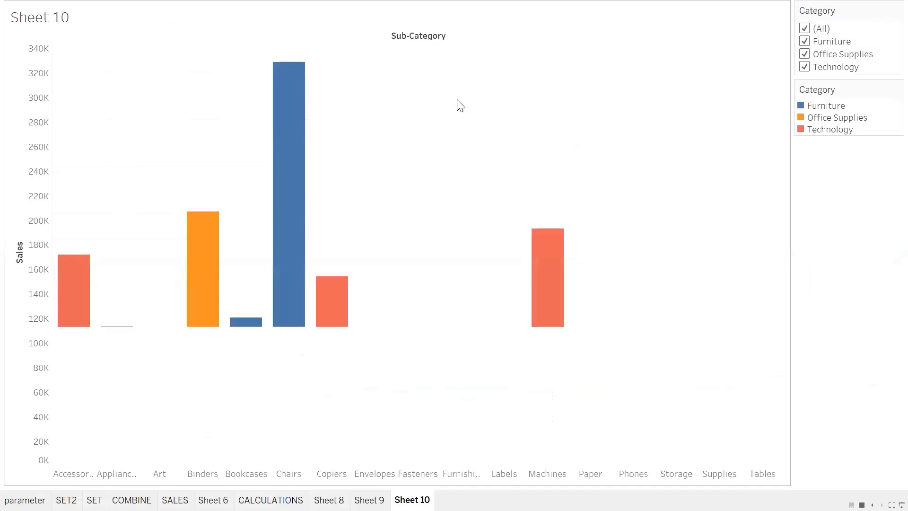
click(804, 66)
click(805, 41)
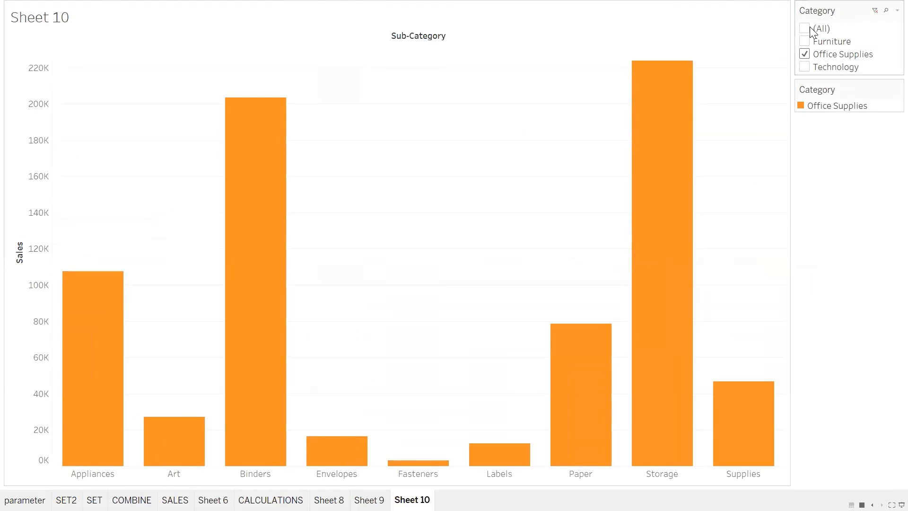
click(804, 30)
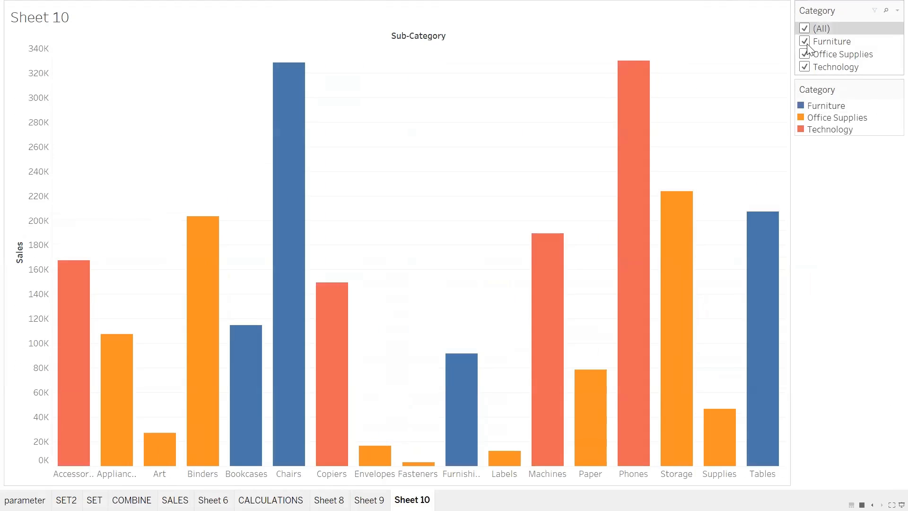
key(Escape)
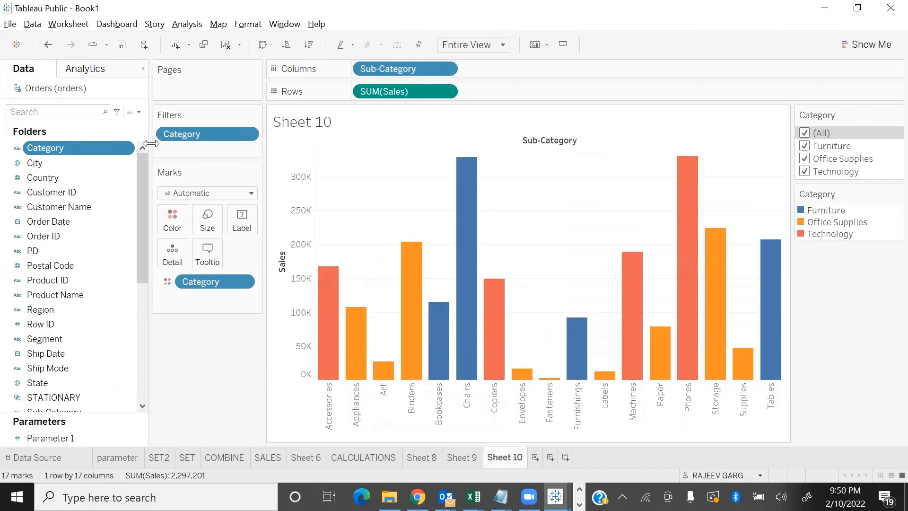
Check the Show Filter option of the Category field, view the Advance Interactive Filters slide and return to Tableau
right_click(127, 148)
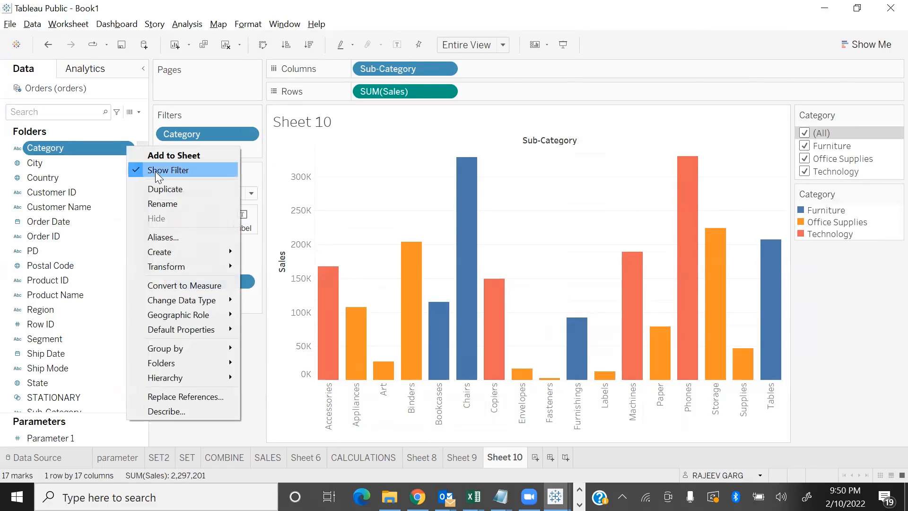
click(251, 435)
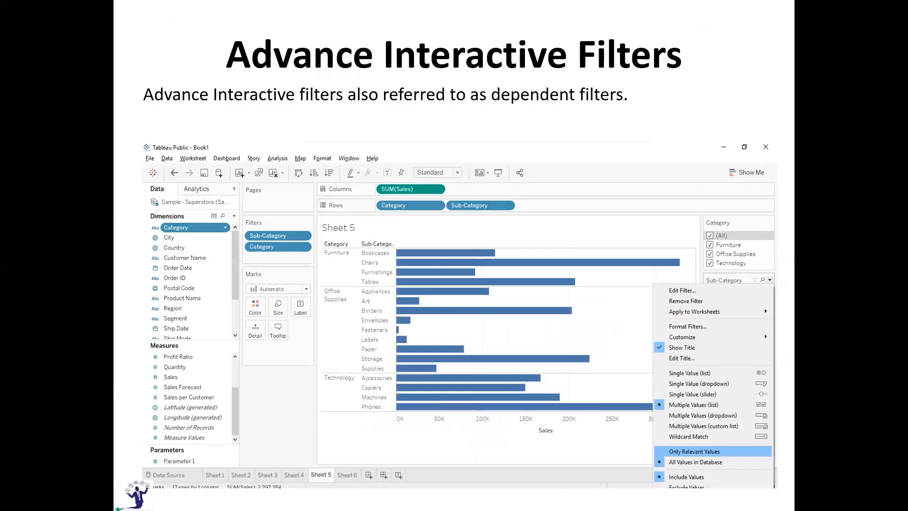
key(alt+Tab)
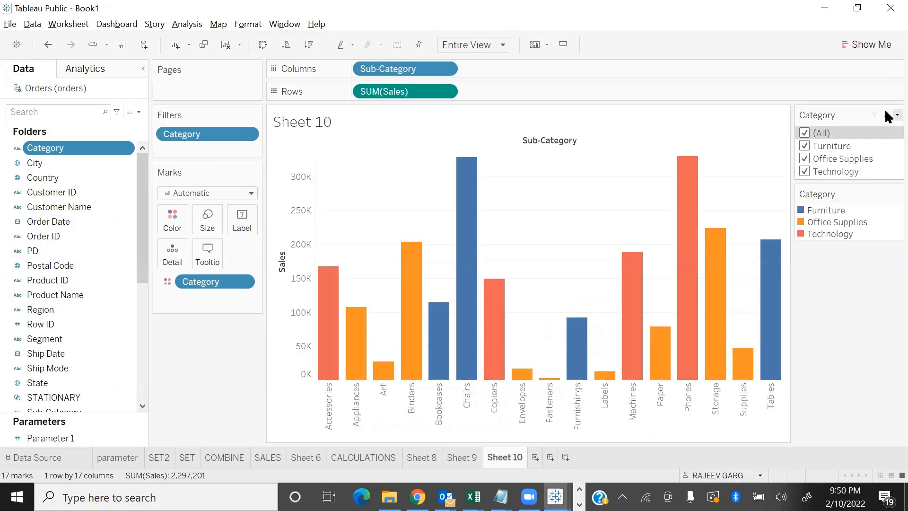
Change the Category filter to Single Value (list), step through the individual categories and return it to (All)
right_click(885, 115)
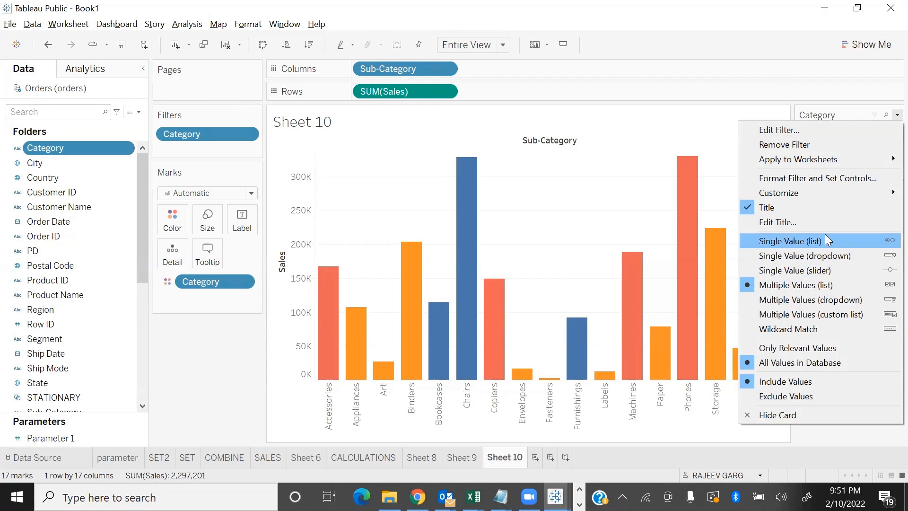
click(778, 242)
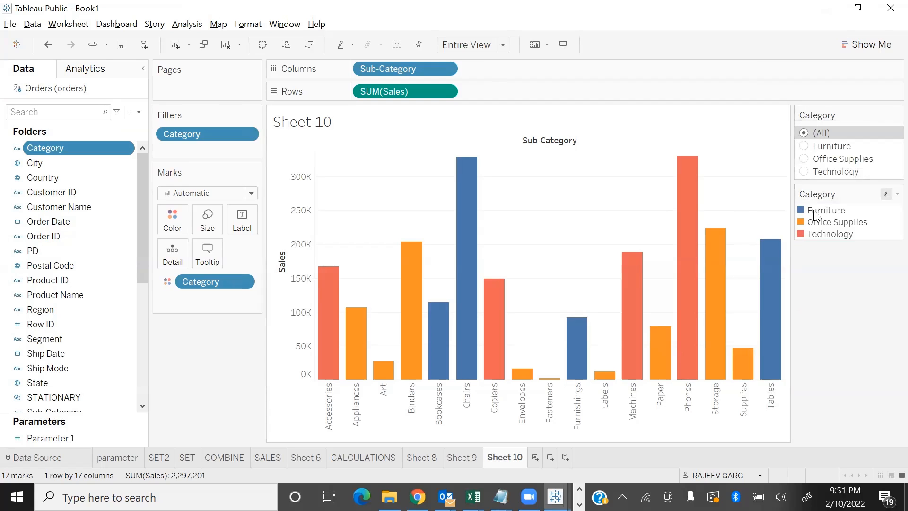
key(Down)
key(Down)
key(Down)
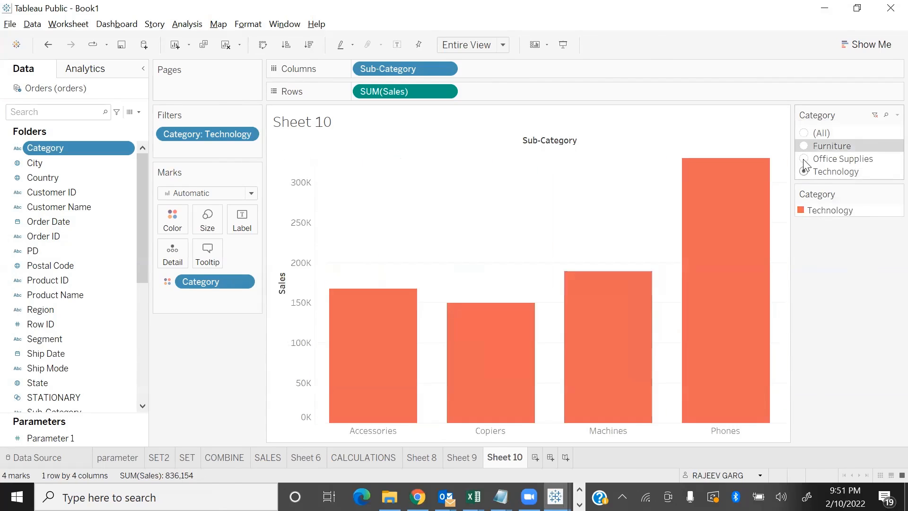
key(Up)
key(Up)
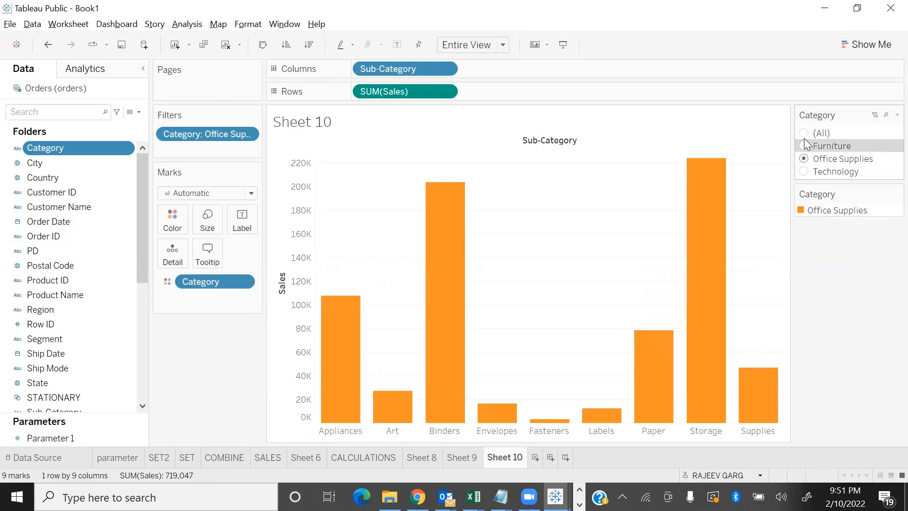
click(803, 132)
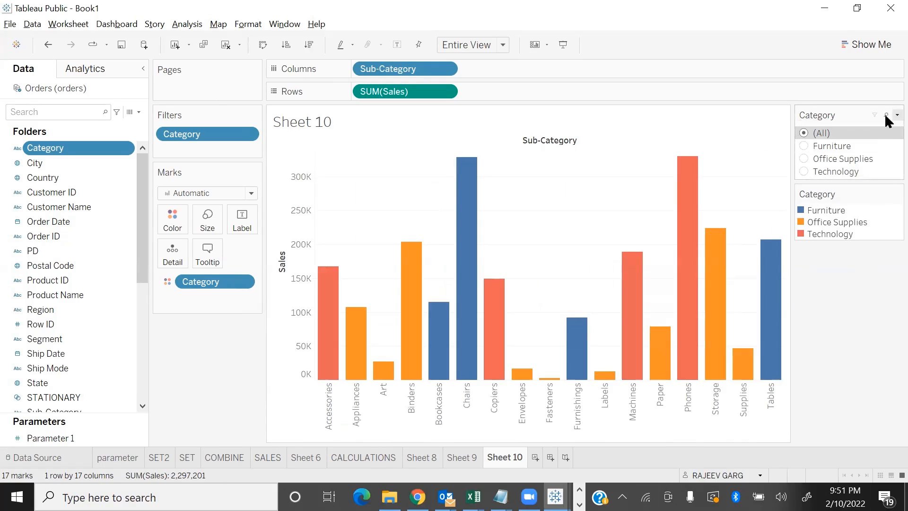
Change the Category filter to Single Value (dropdown) and select Furniture, Office Supplies and Technology in turn
click(897, 115)
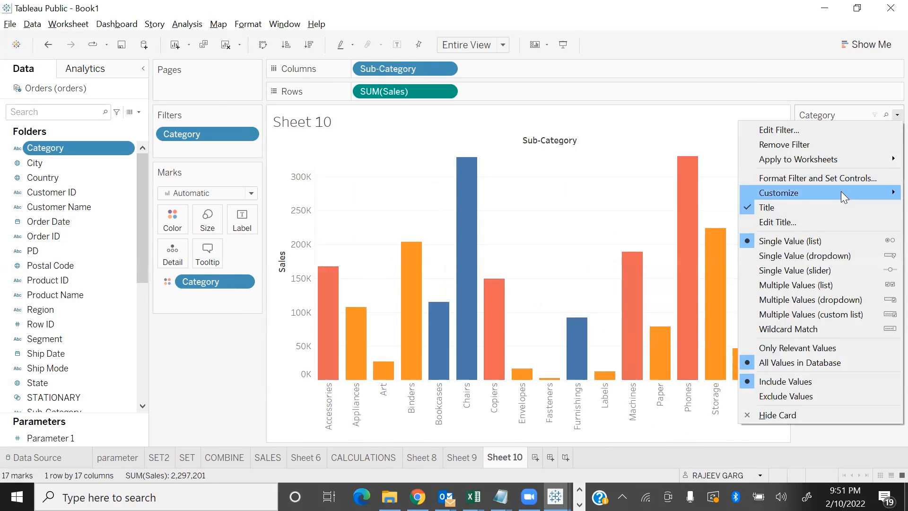
click(860, 255)
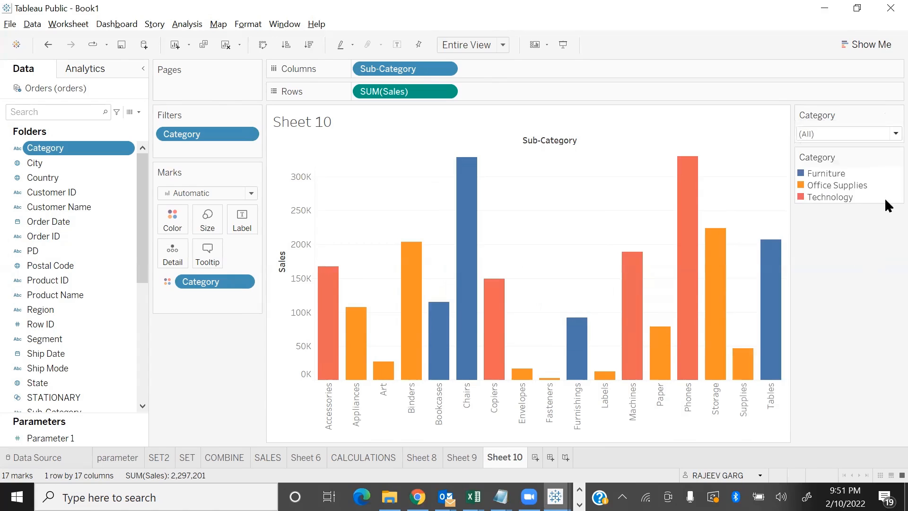
click(888, 133)
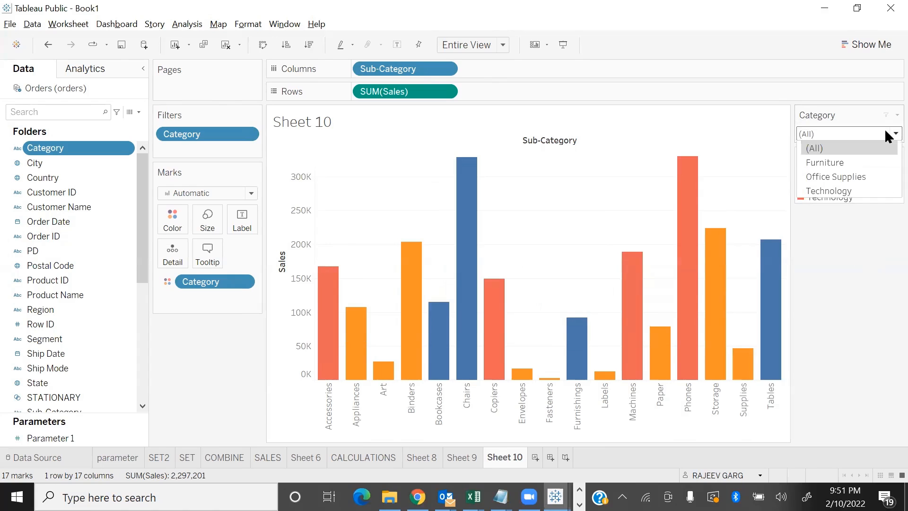
click(848, 162)
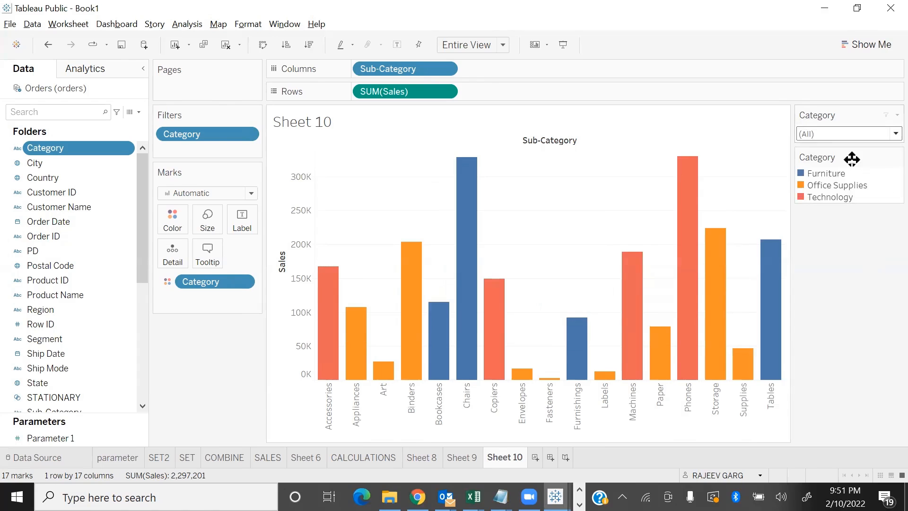
click(887, 133)
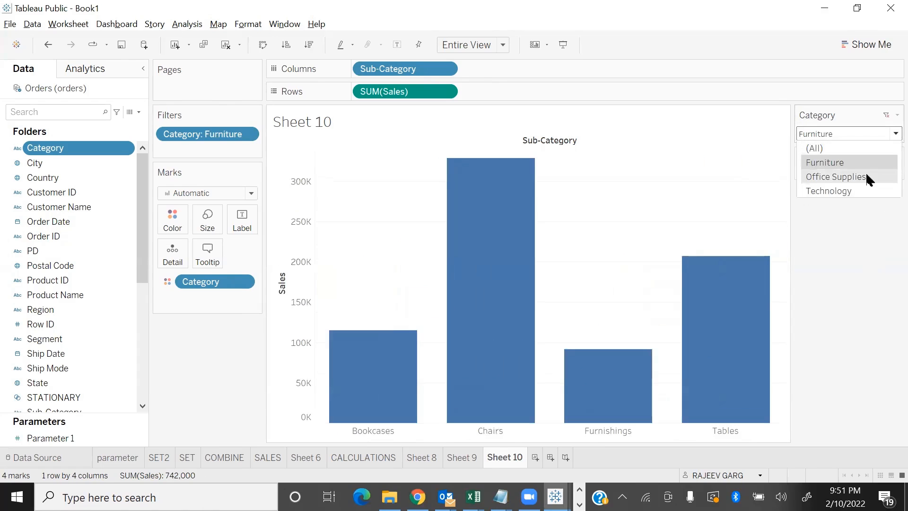
click(866, 174)
click(885, 137)
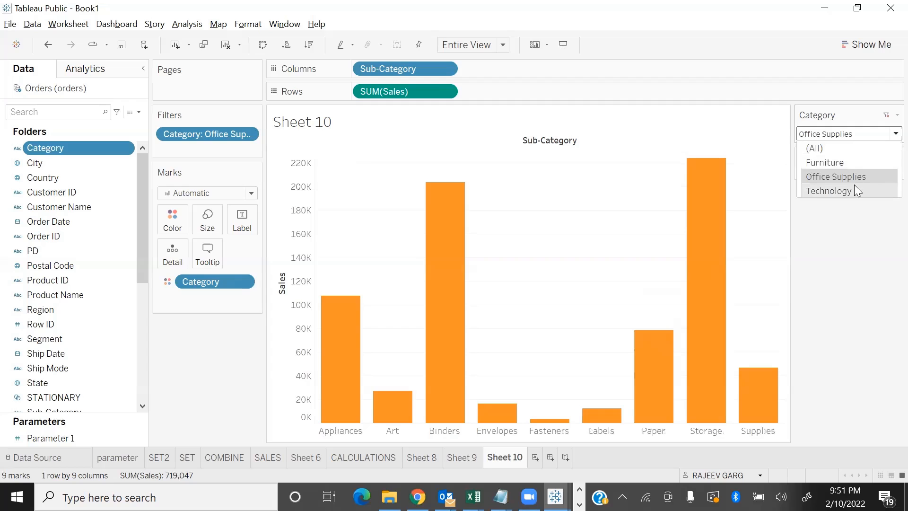
click(861, 212)
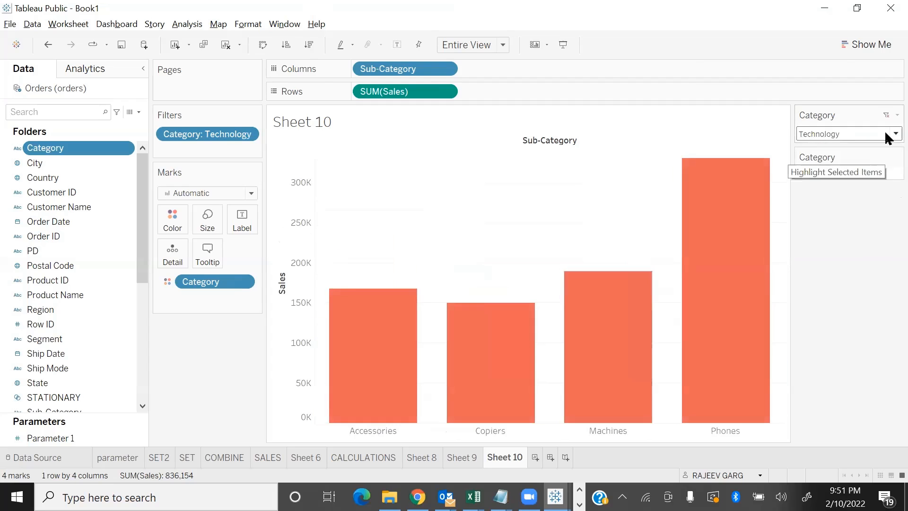
Check the Category filter's options and reset its dropdown selection to (All)
click(897, 115)
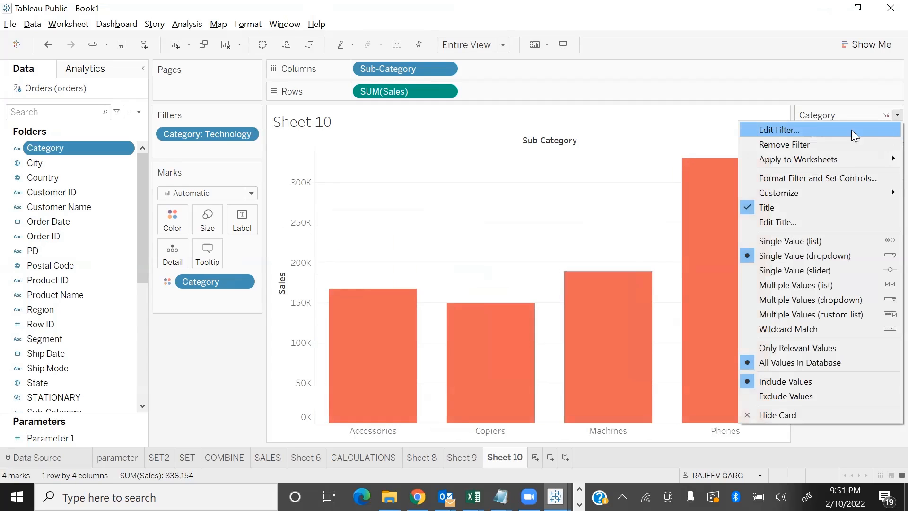
click(815, 83)
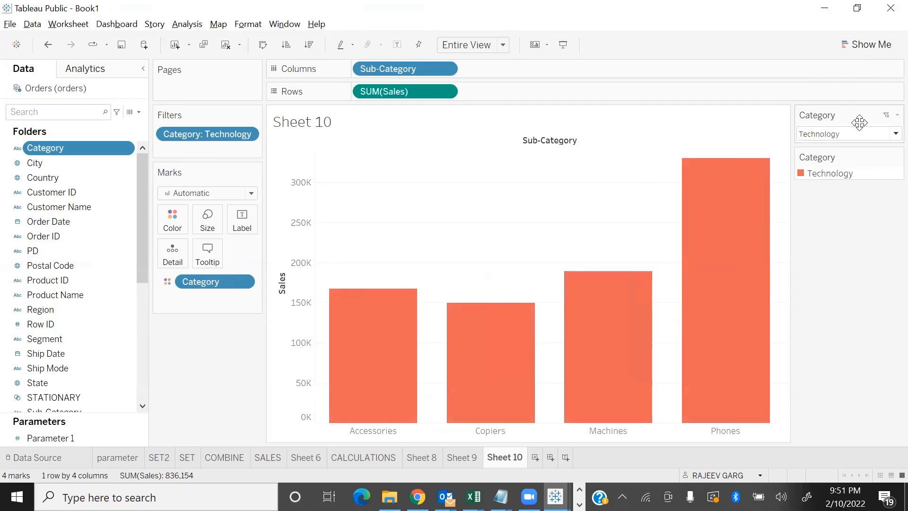
click(891, 133)
click(854, 151)
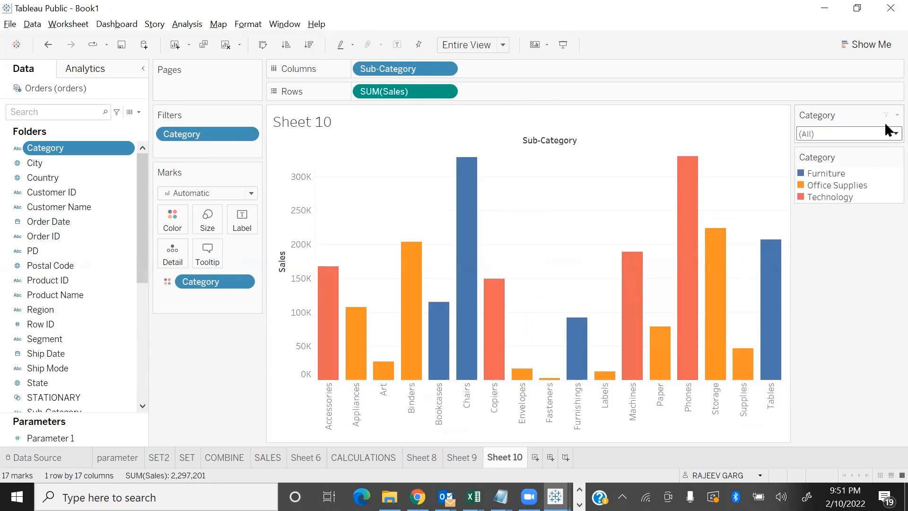
Change the Category filter to Single Value (slider), advance it to Office Supplies and step back to (All)
right_click(886, 115)
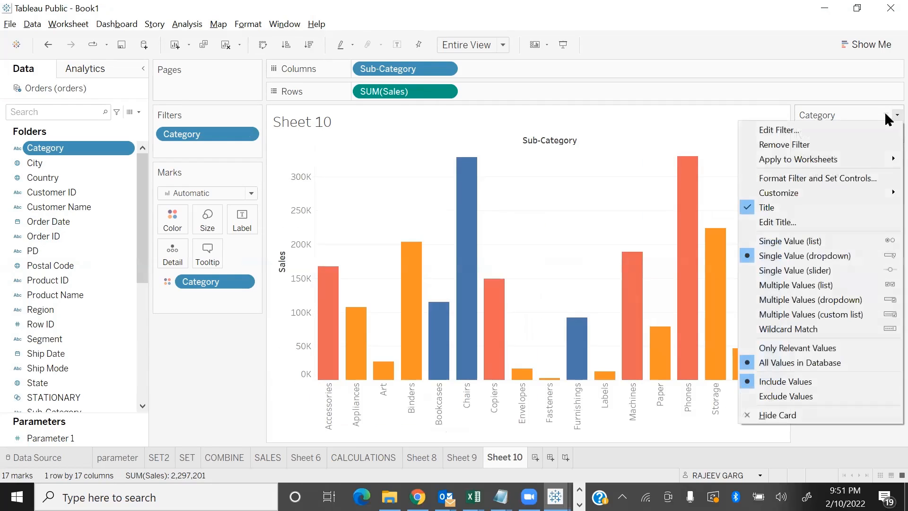
click(850, 269)
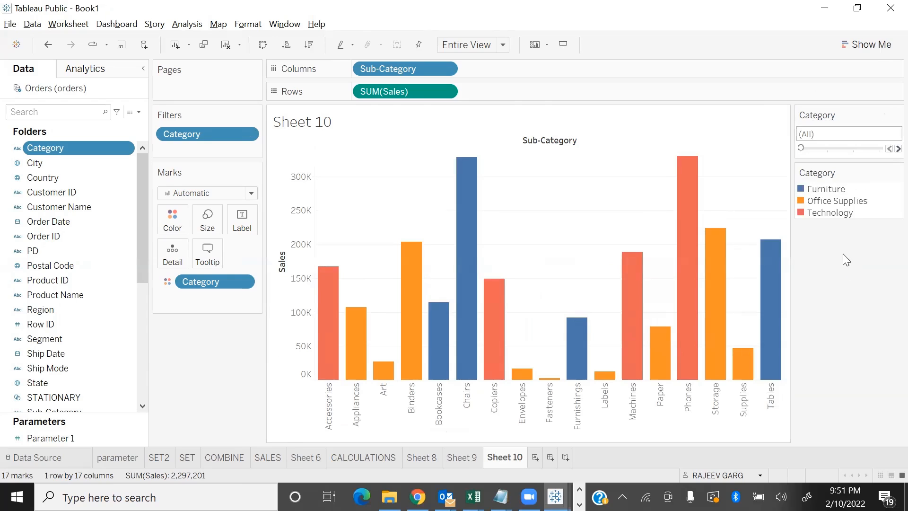
click(888, 148)
click(887, 148)
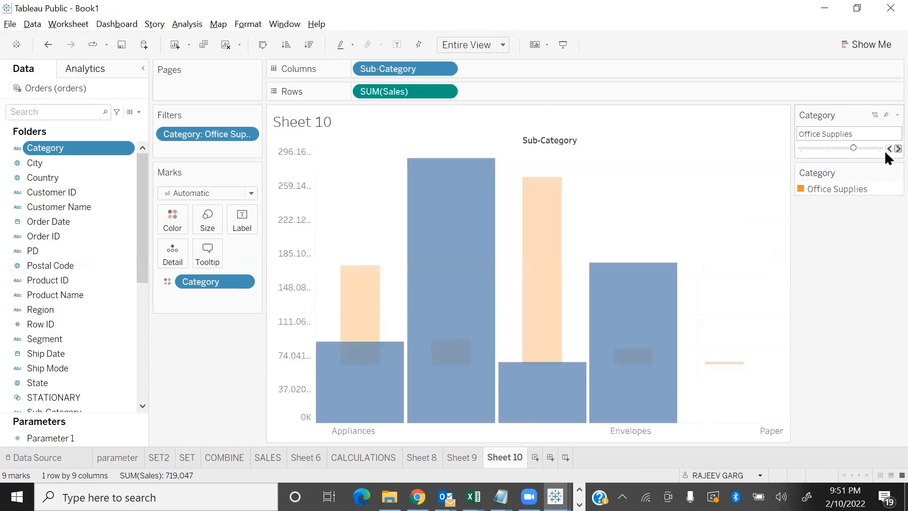
click(888, 149)
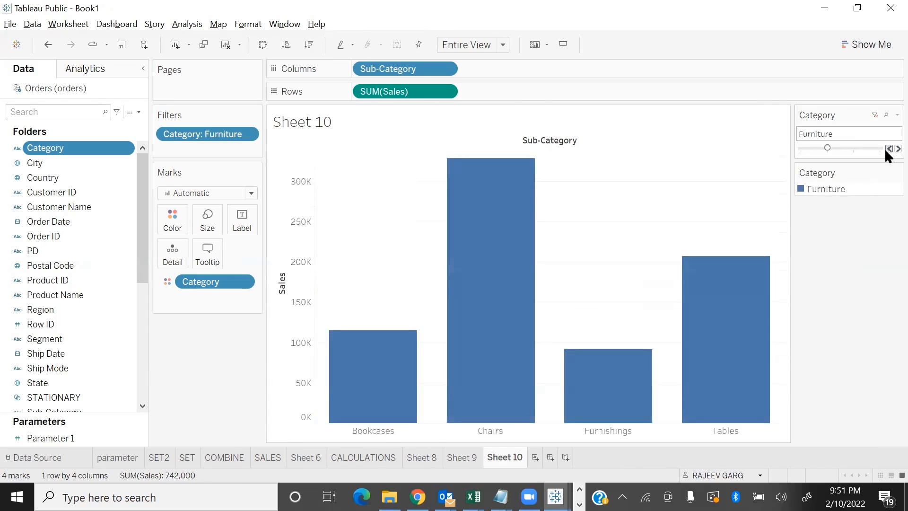
click(888, 149)
Change the Category filter back to Multiple Values (list)
click(897, 115)
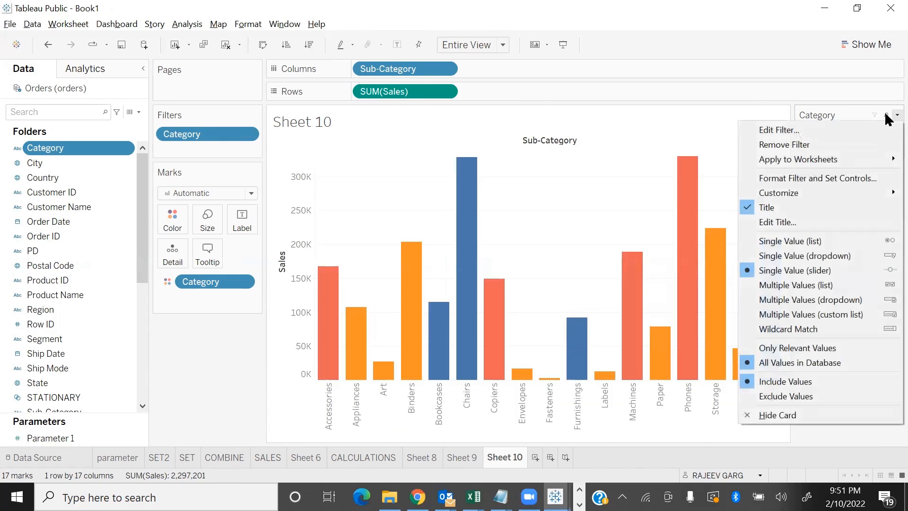
click(882, 285)
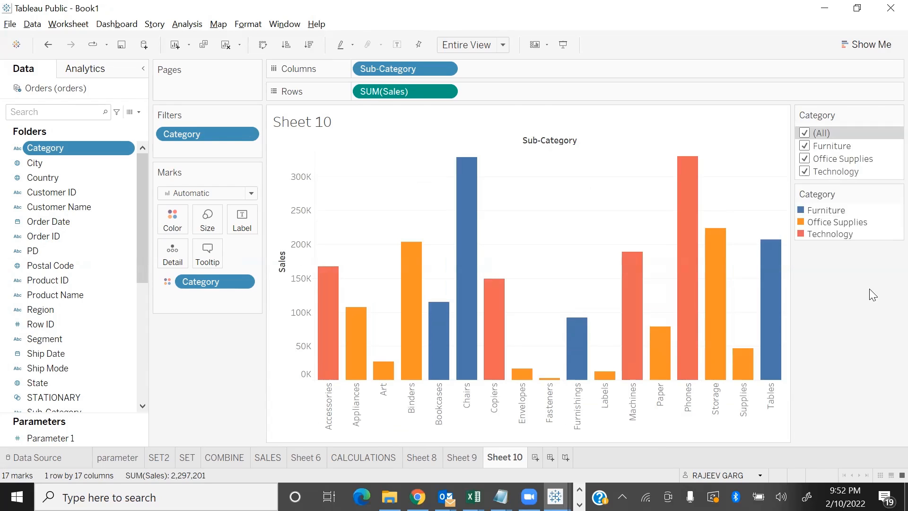
click(453, 11)
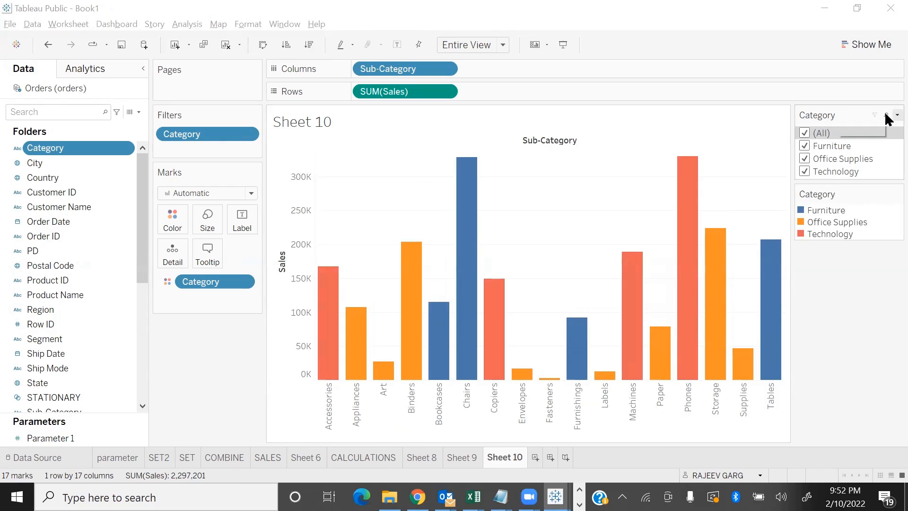
Change the Category filter to Multiple Values (dropdown), toggle Technology and Office Supplies, and reselect (All)
click(884, 112)
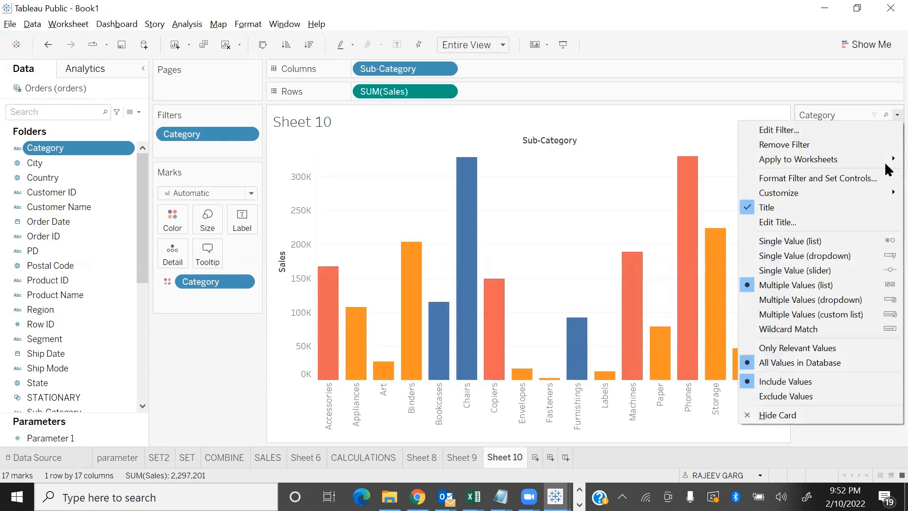
click(802, 299)
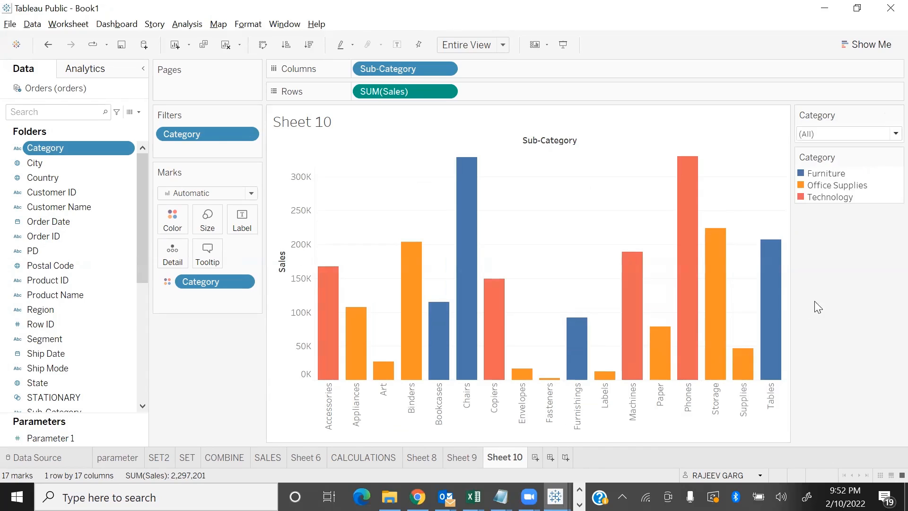
click(886, 132)
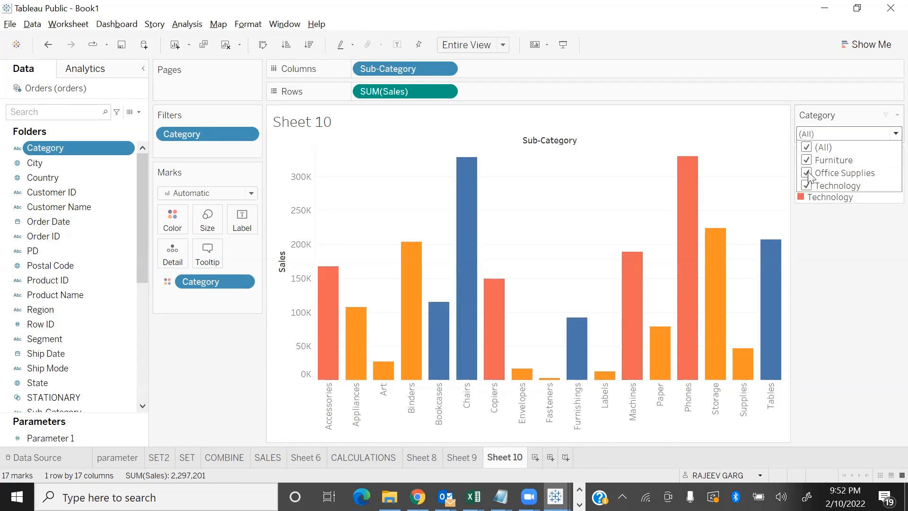
click(807, 186)
click(808, 174)
click(809, 185)
click(808, 148)
Change the Category filter to Multiple Values (custom list) and add Furniture and Technology by searching FUR and TECH
click(896, 115)
click(897, 115)
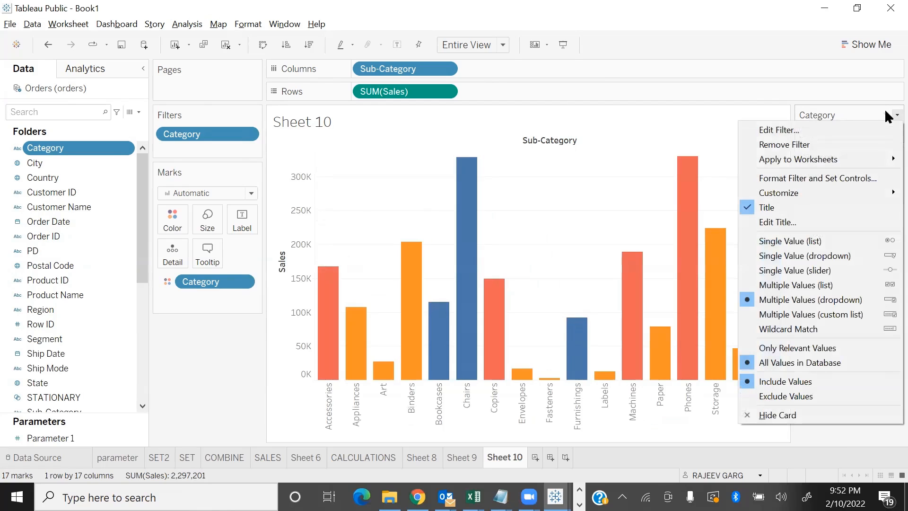
click(828, 315)
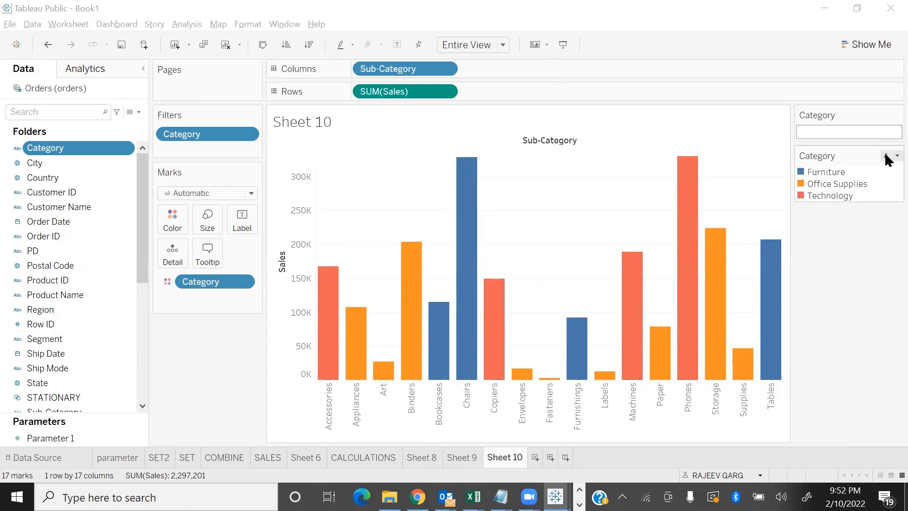
click(845, 134)
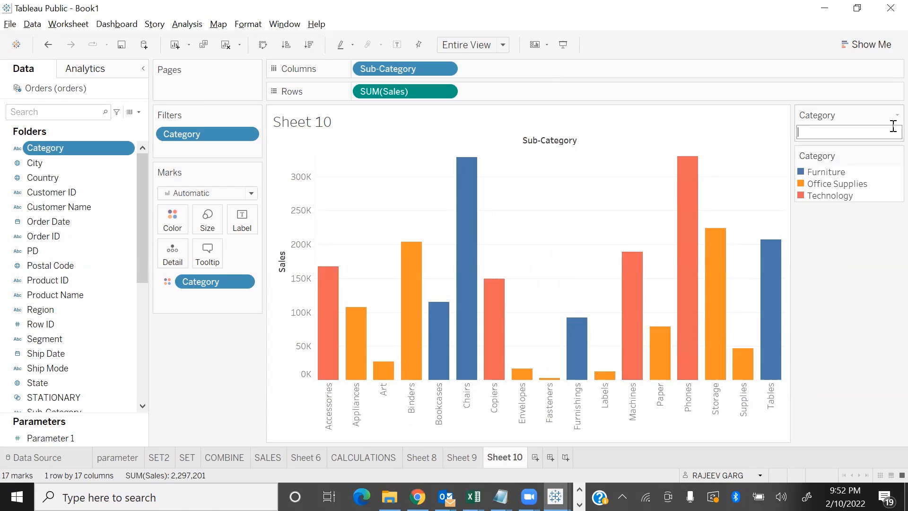
text(FUR)
key(Return)
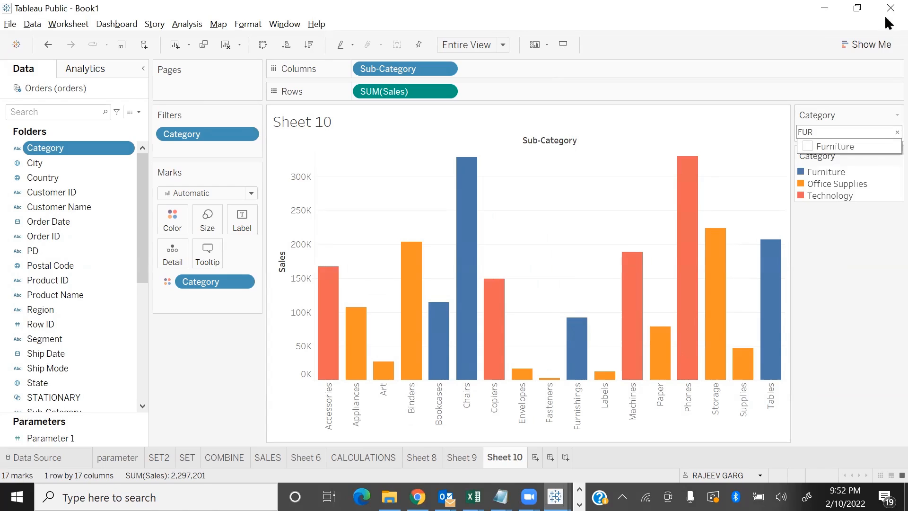
click(808, 147)
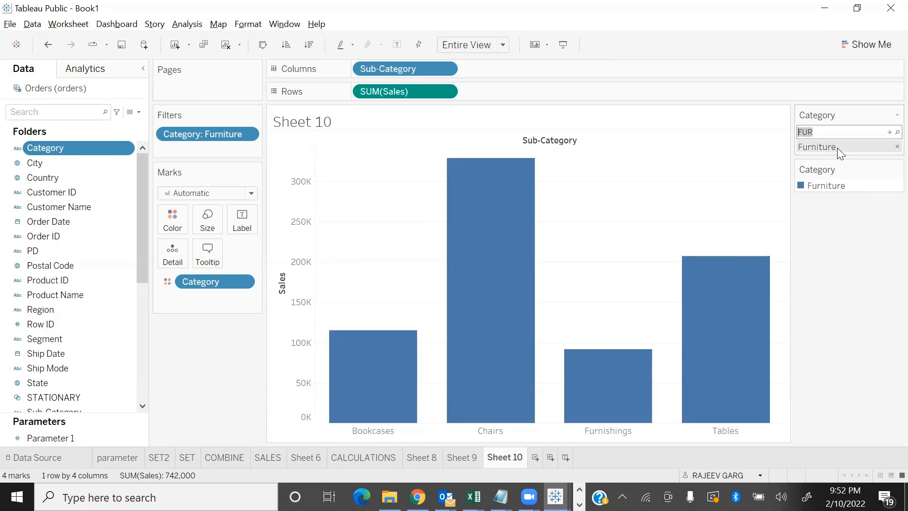
text(TECH)
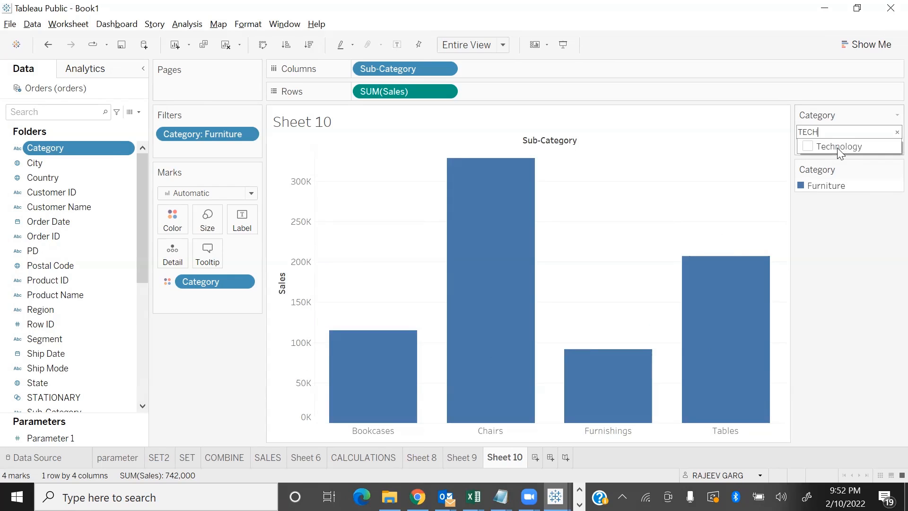
click(809, 147)
click(848, 293)
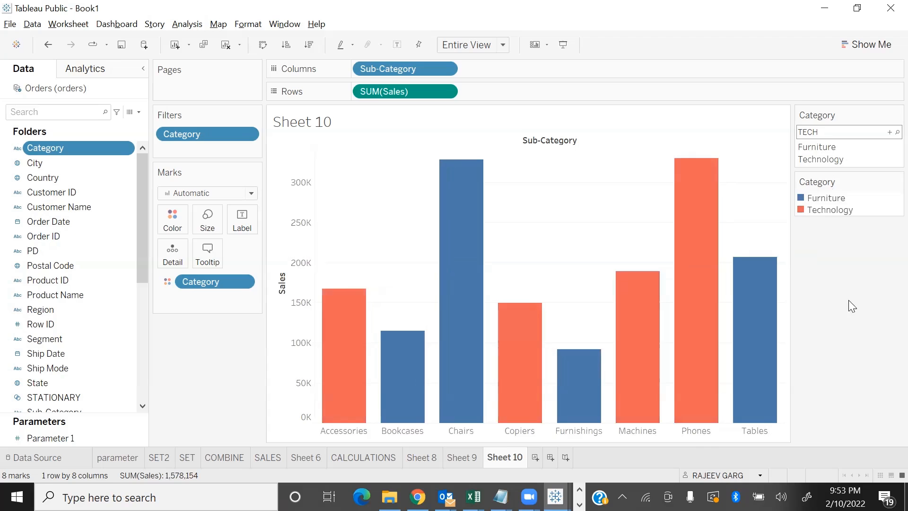
Try the Category filter as Wildcard Match with F, clear the text, and return to Multiple Values (list)
right_click(885, 111)
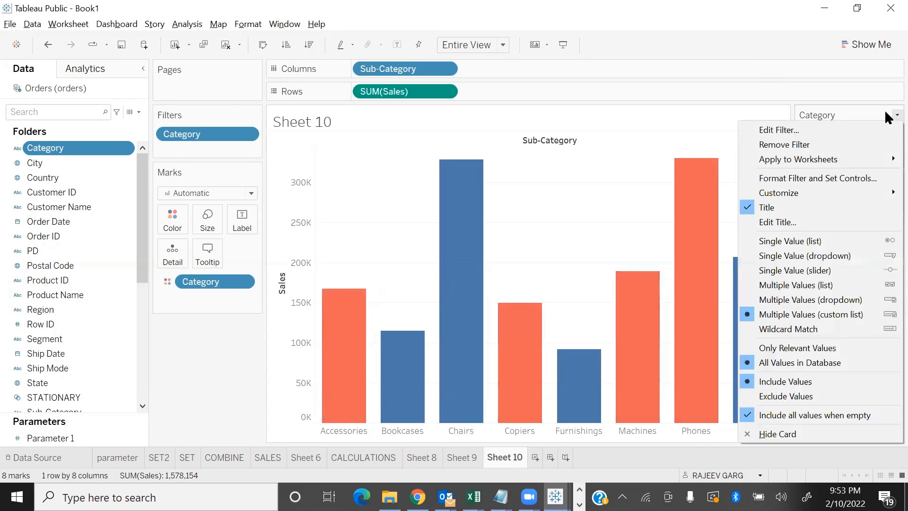
click(864, 330)
click(835, 131)
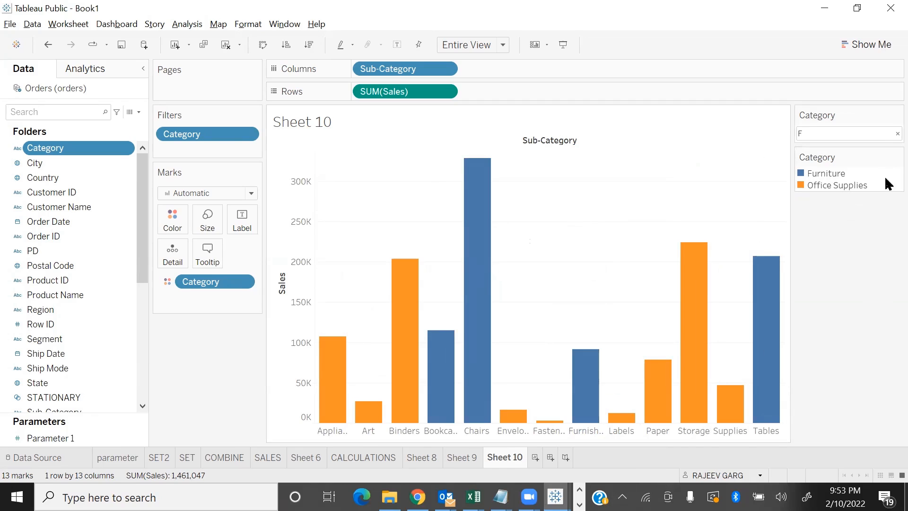
key(BackSpace)
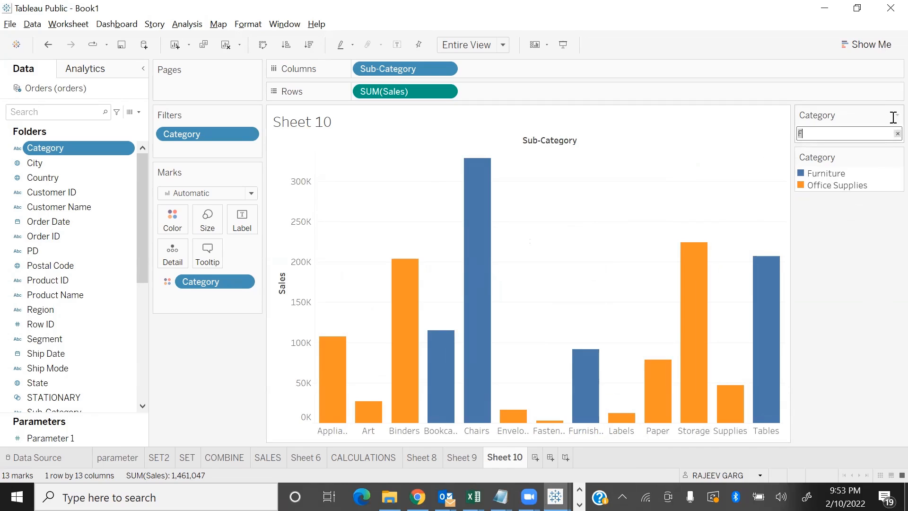
click(885, 113)
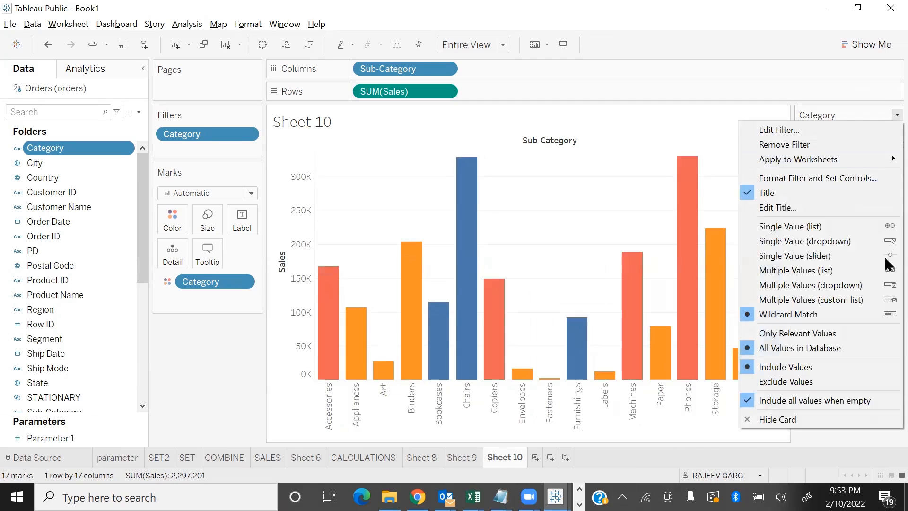
click(852, 271)
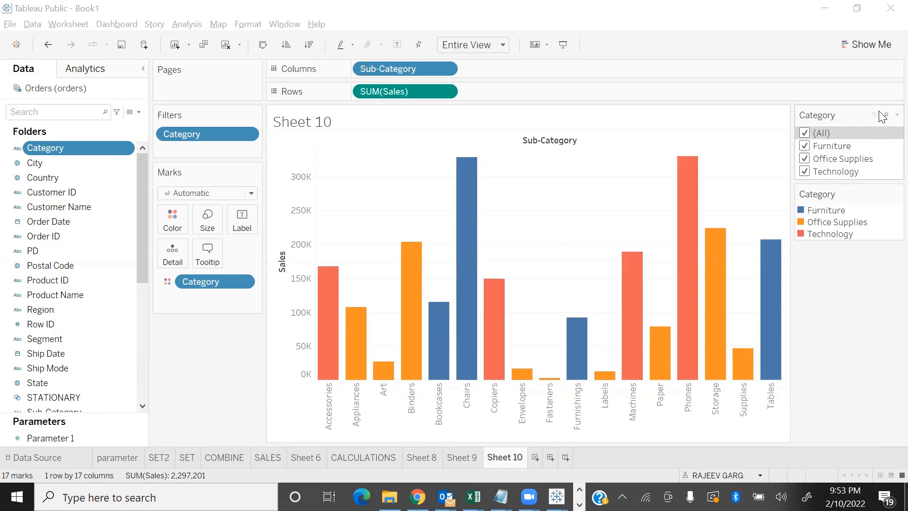
Switch to the PowerPoint slide show, advance to the Interactive Date Filters slide, and return to Tableau's Book1
key(alt+Tab)
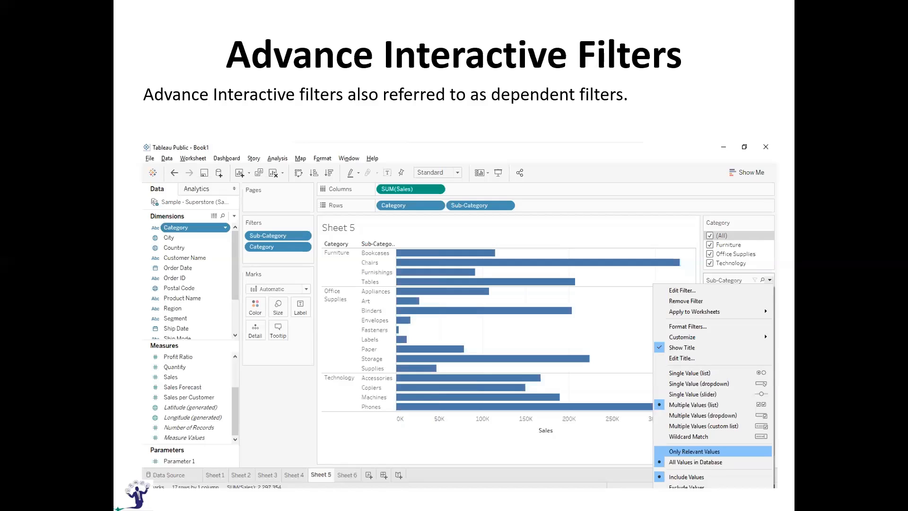
key(Right)
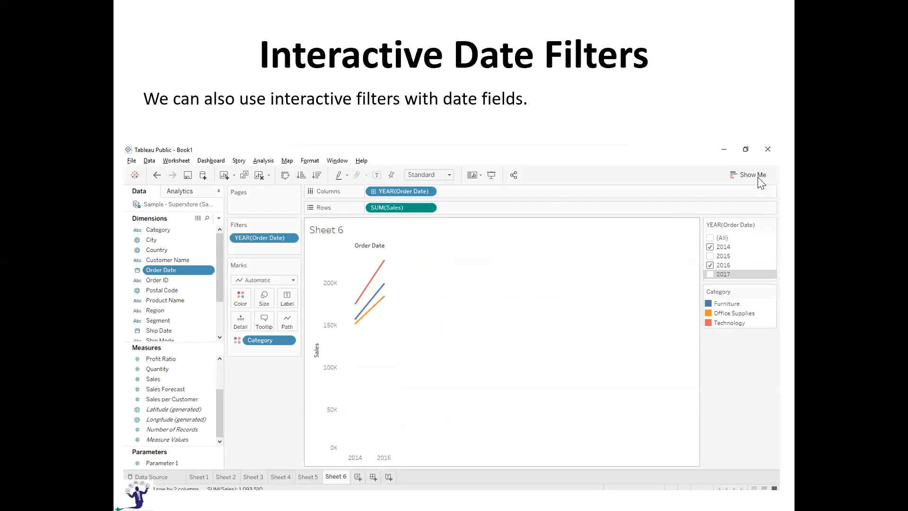
key(alt+Tab)
key(alt+Tab)
key(alt+Tab)
key(alt+Tab)
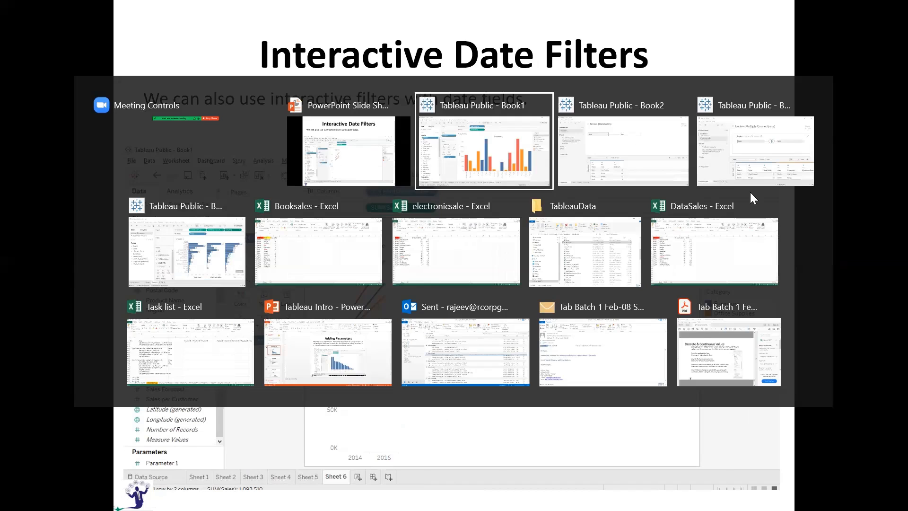
Hide the title of the Category filter card and show it again
click(897, 115)
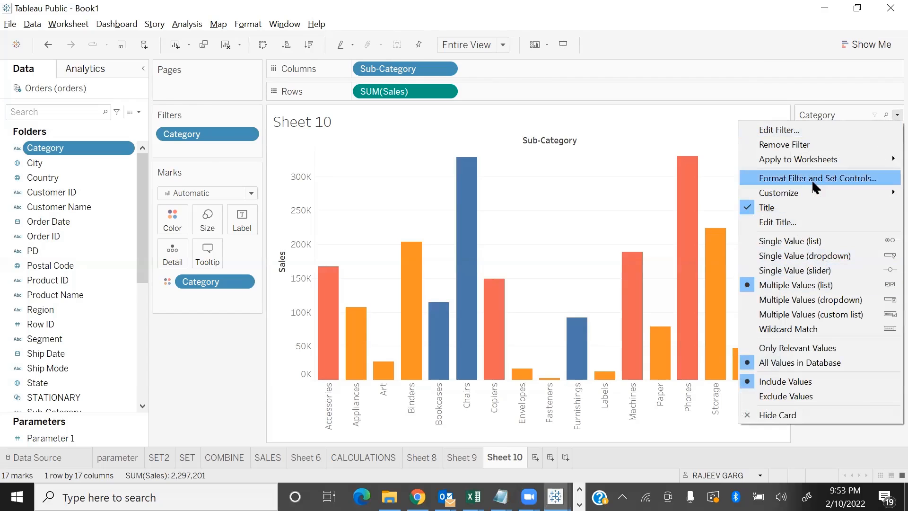
click(765, 210)
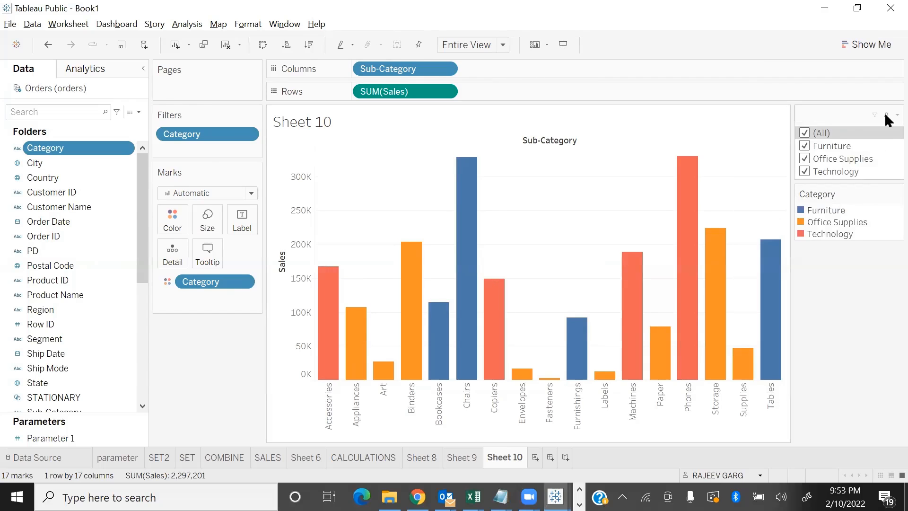
click(897, 115)
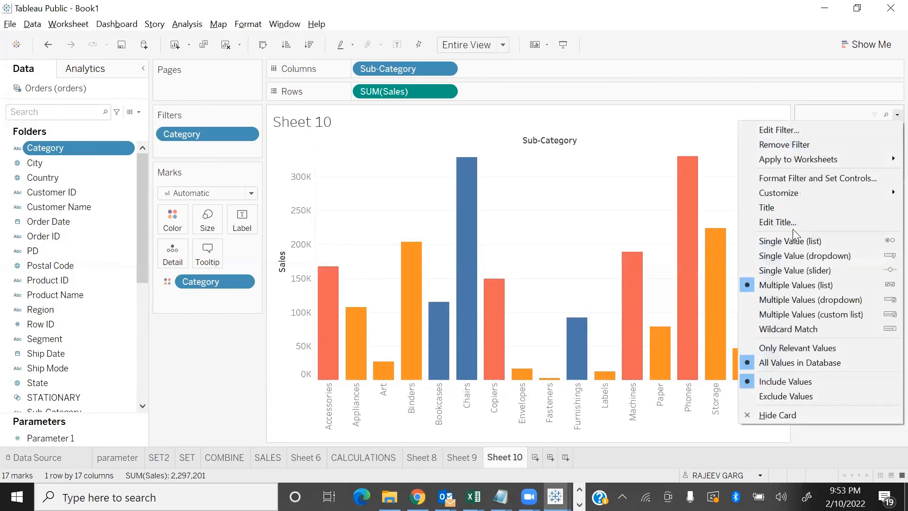
click(782, 208)
Show the Apply button on the Category filter and apply a selection of only Technology
click(897, 115)
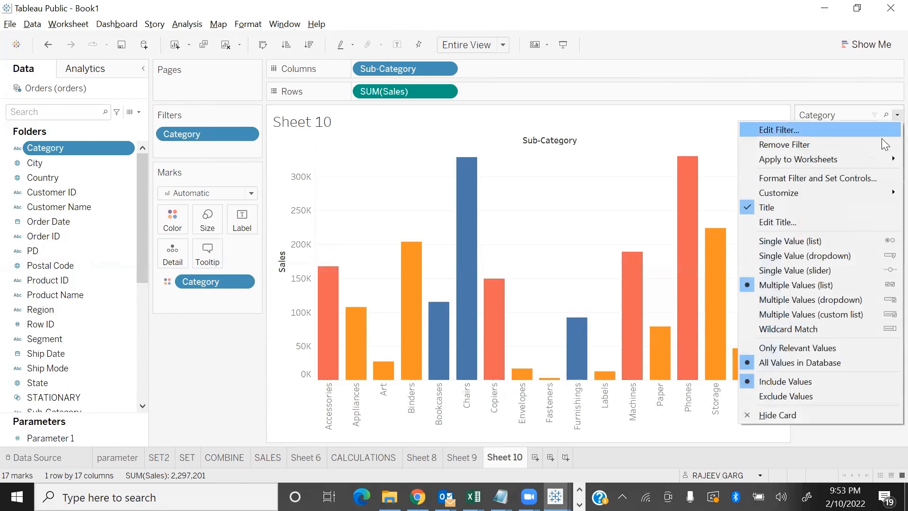
mouse_move(823, 194)
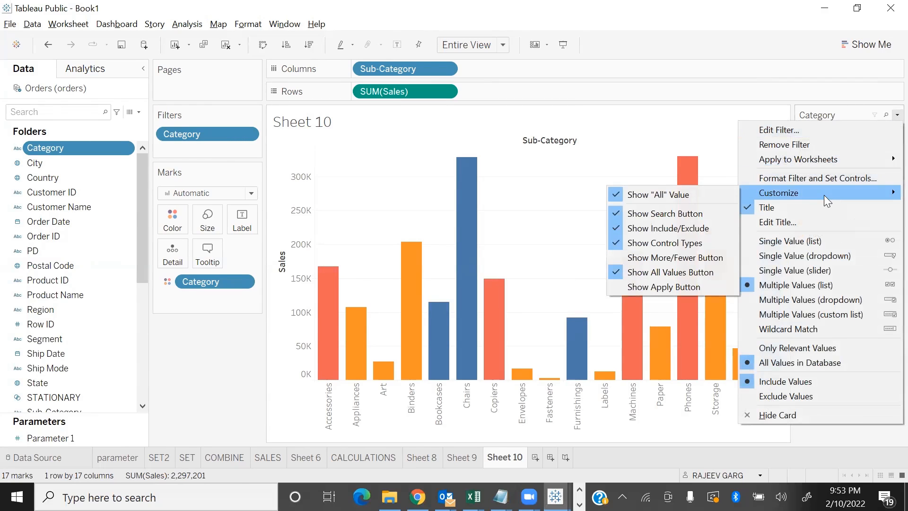
click(650, 286)
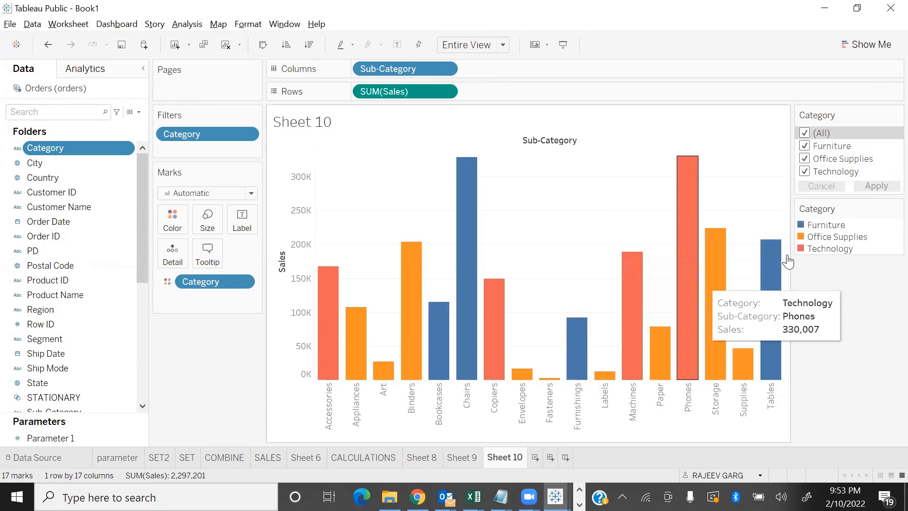
click(804, 158)
click(805, 146)
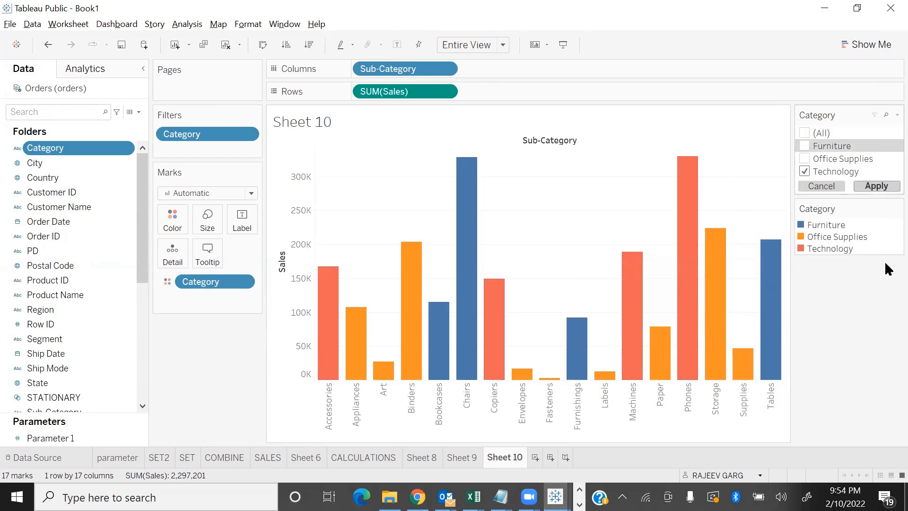
Apply (All) in the Category filter again and remove the filter's Apply button
click(805, 133)
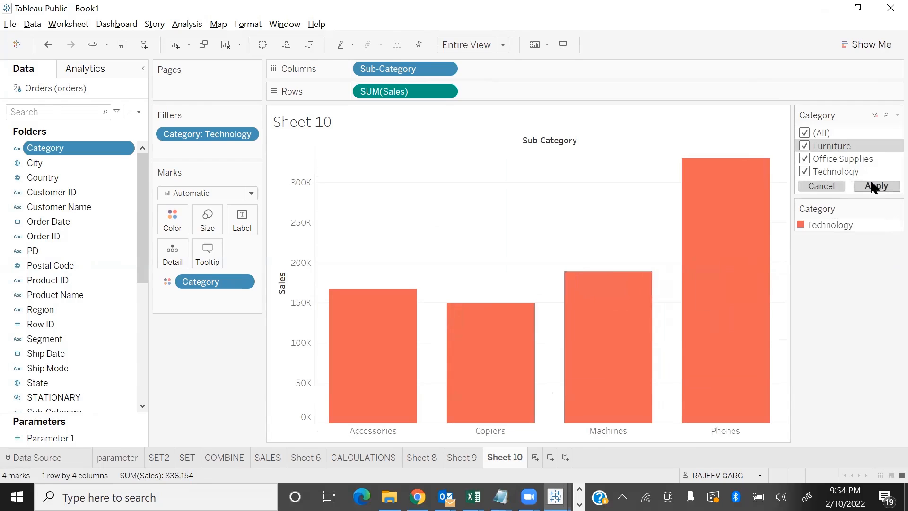
click(874, 186)
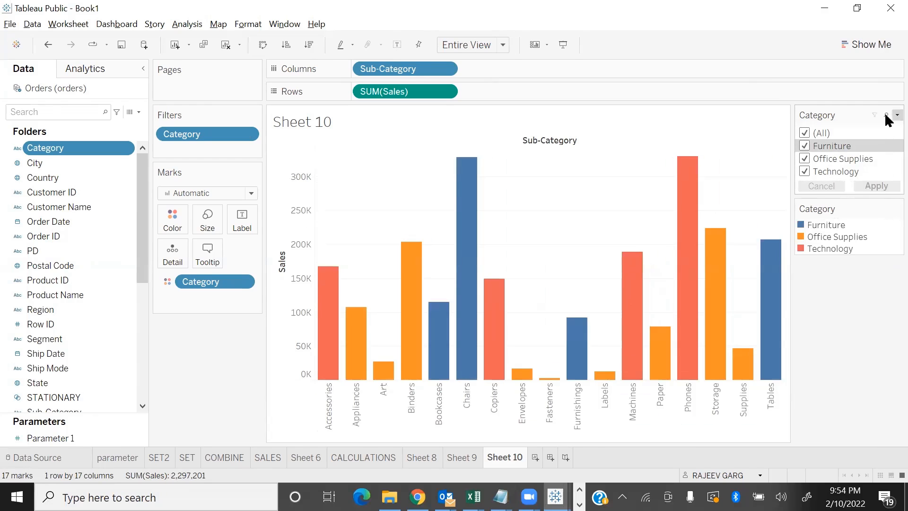
click(897, 115)
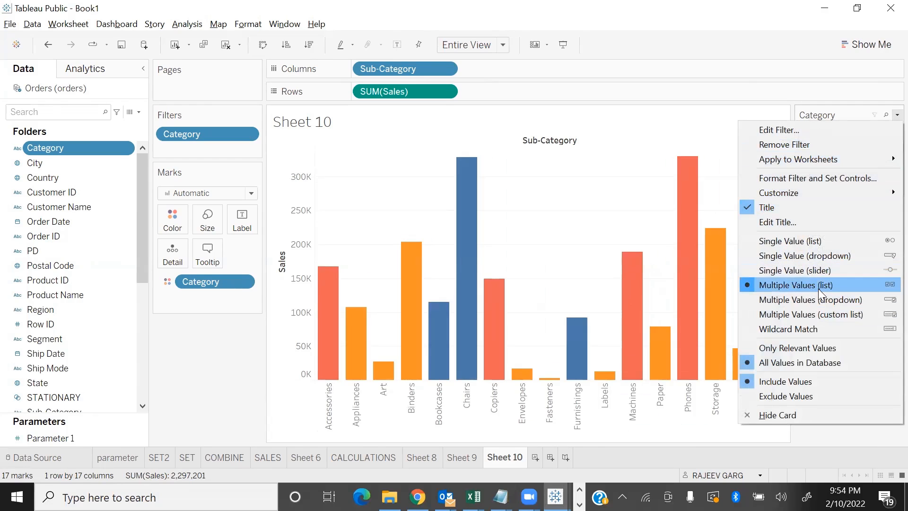
mouse_move(799, 187)
click(670, 285)
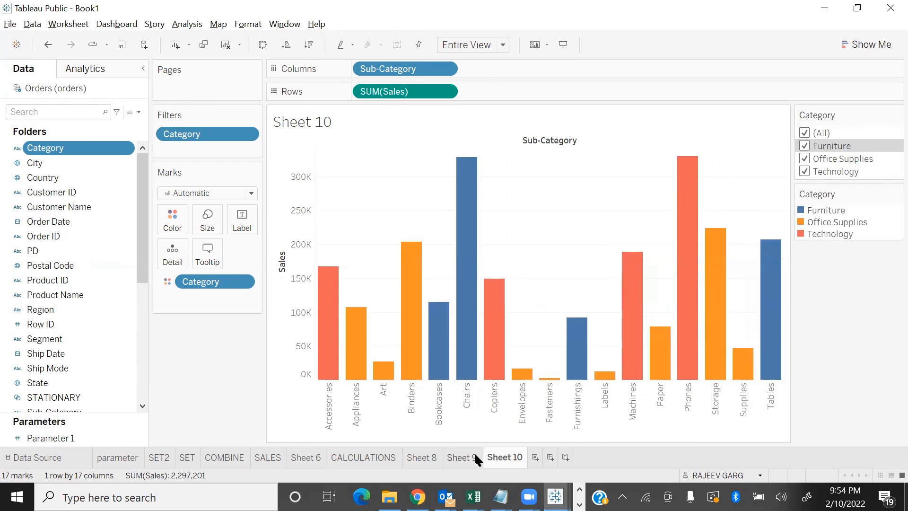
Add a new worksheet and plot Sales by year of Order Date
click(535, 457)
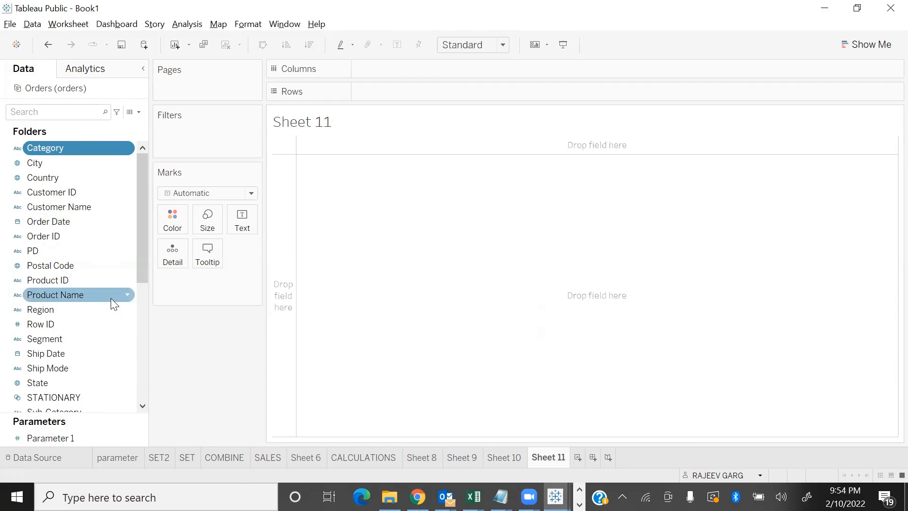
scroll(55, 366, down, 2)
scroll(52, 329, down, 4)
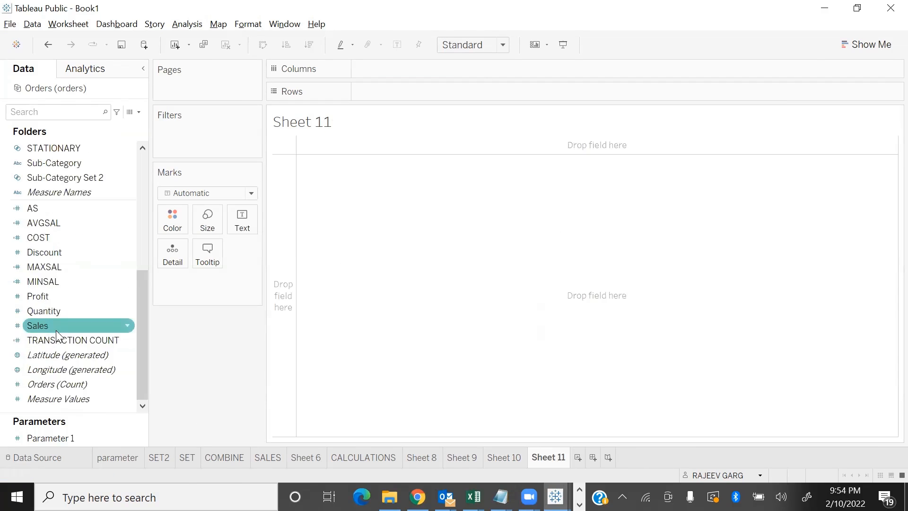
double_click(85, 325)
scroll(83, 303, up, 6)
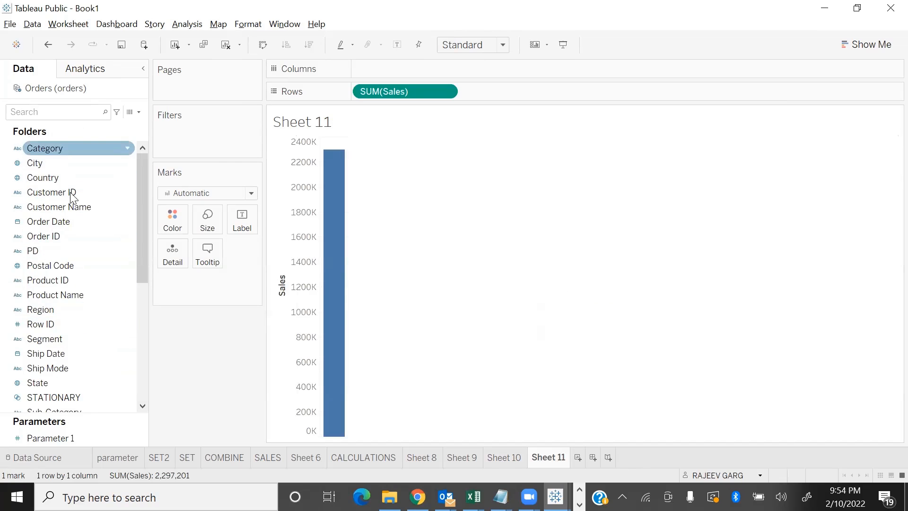
double_click(56, 225)
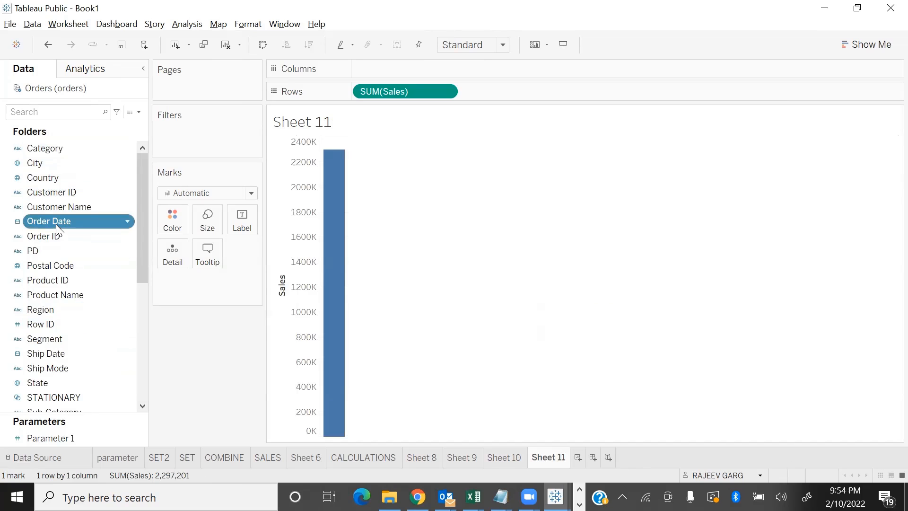
Split the sales line by Category and fit the chart to Entire View
double_click(66, 148)
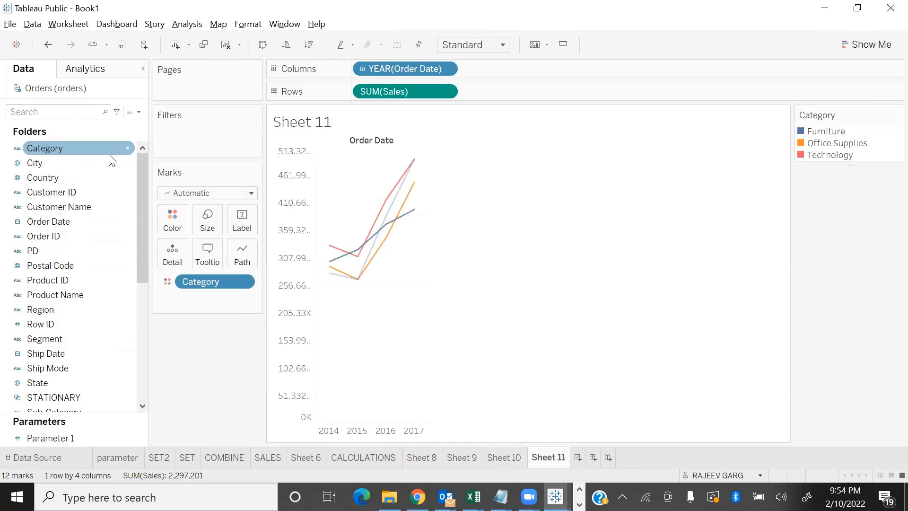
click(455, 53)
click(464, 90)
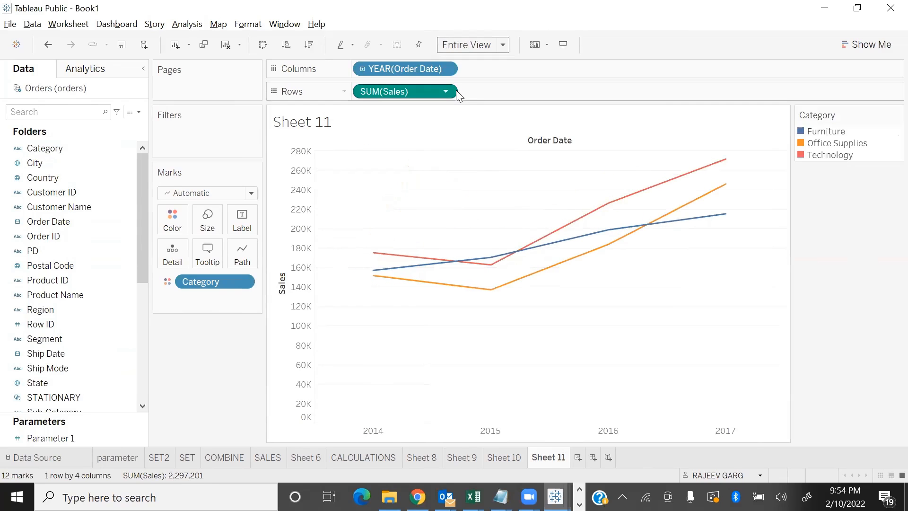
Show an interactive year filter for Order Date on the Sales line chart
click(63, 209)
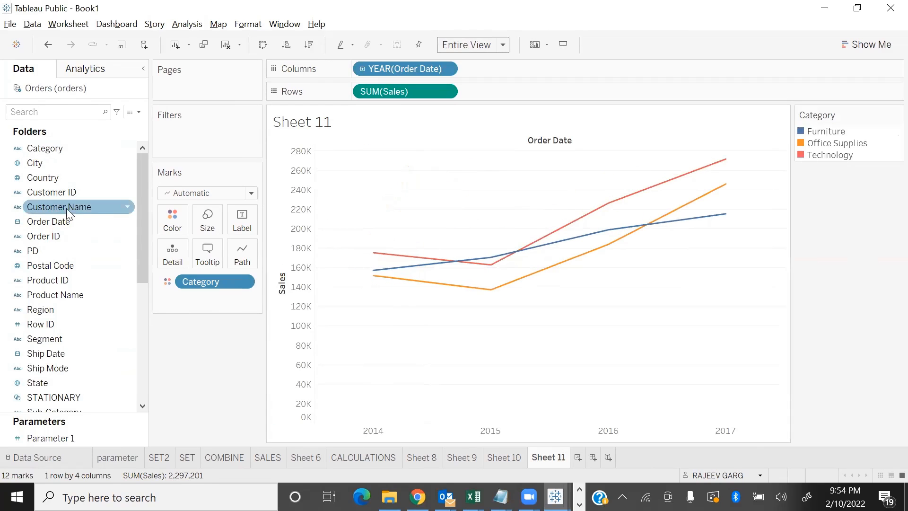
click(113, 222)
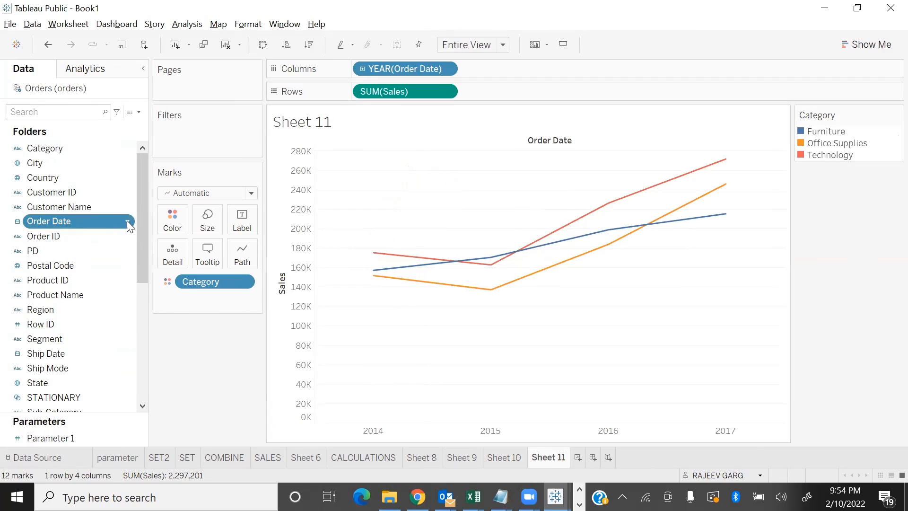
click(128, 223)
click(172, 244)
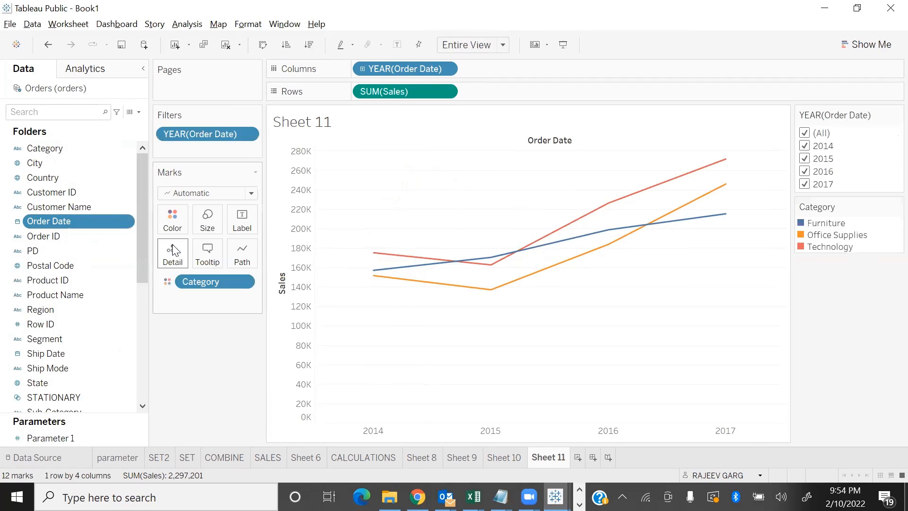
Exclude 2017, 2016 and 2015 from the Order Date year filter so only 2014 stays selected
click(809, 184)
click(807, 171)
click(805, 158)
click(805, 146)
click(804, 146)
Try 2017 together with 2015 in the year filter, and settle on 2014, 2015 and 2016
click(805, 185)
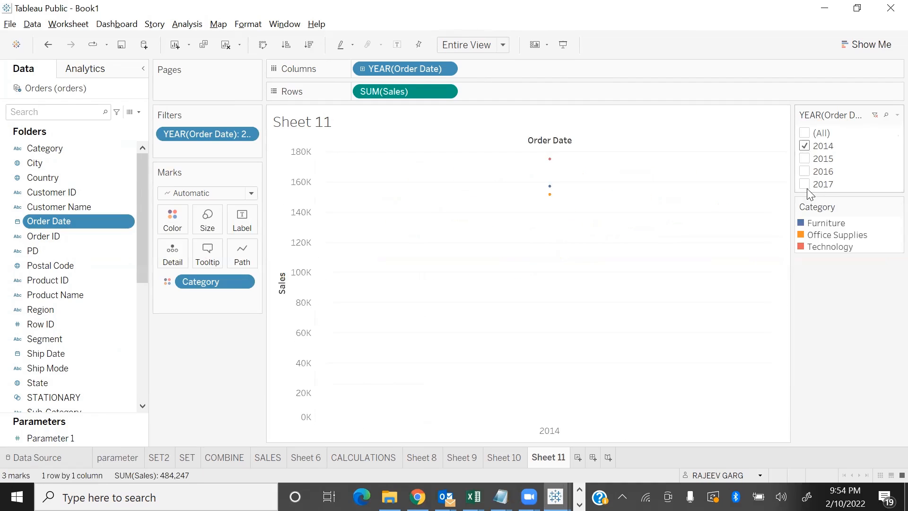
click(804, 160)
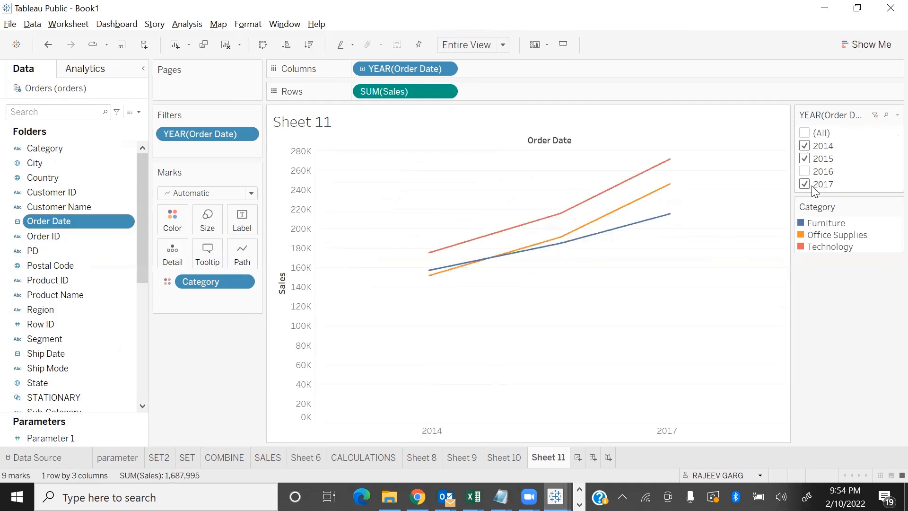
click(806, 185)
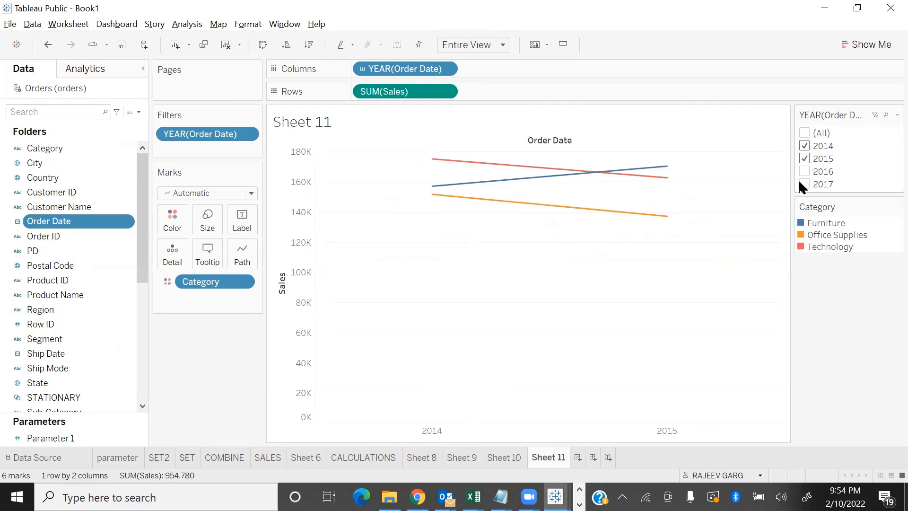
click(805, 171)
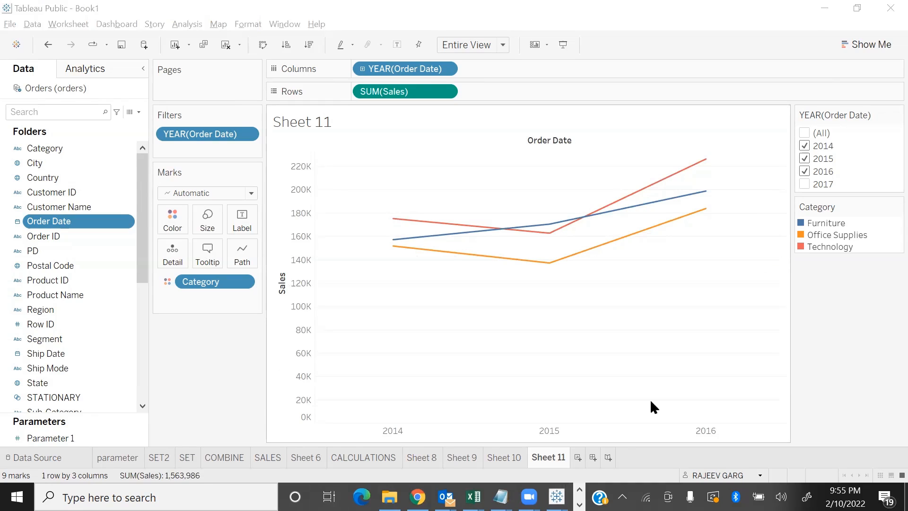
key(alt+Tab)
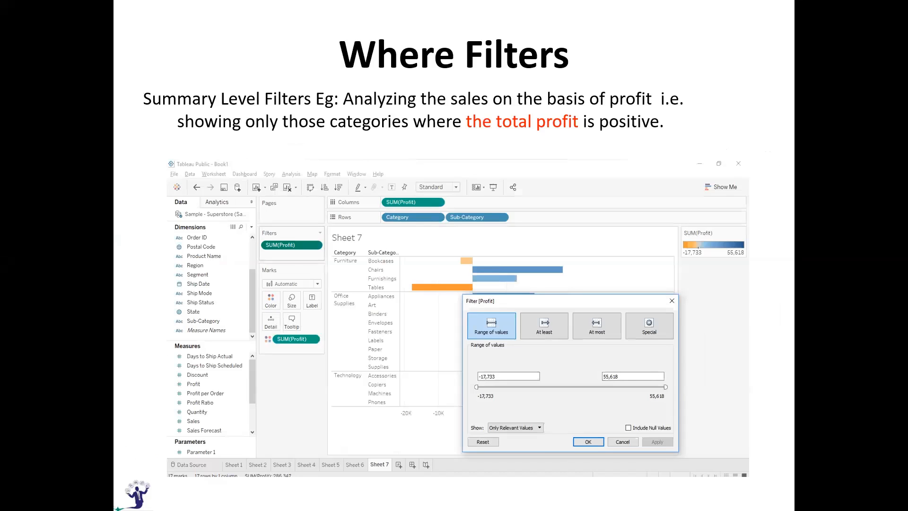
key(Left)
key(Left)
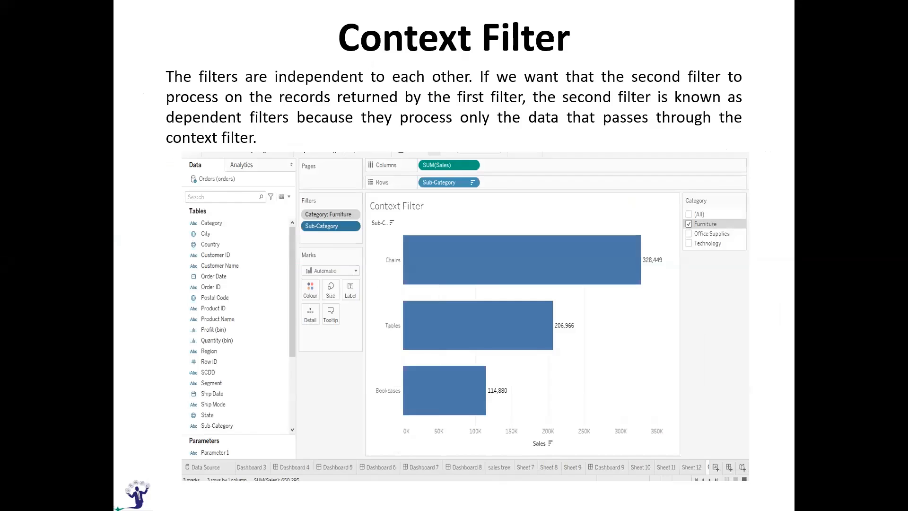
key(Right)
key(Right)
key(Left)
key(Left)
key(Left)
key(Left)
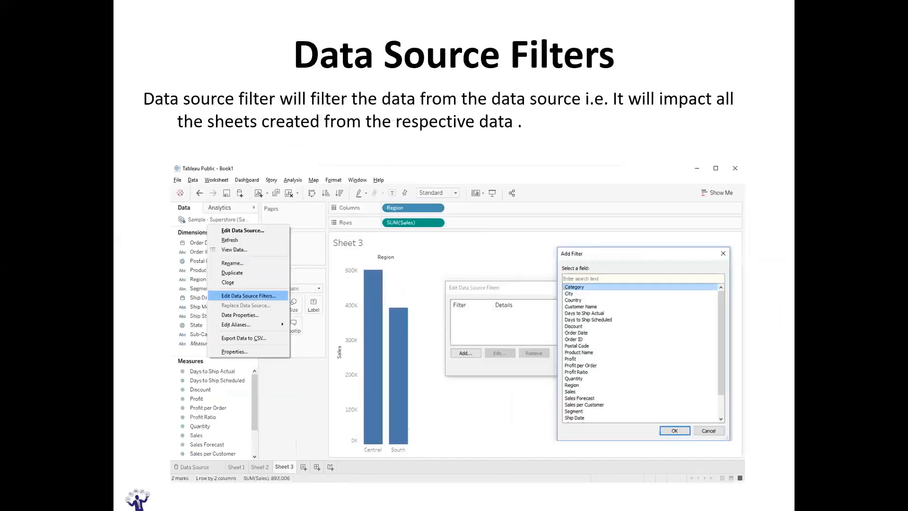
key(Right)
key(Right)
key(Right)
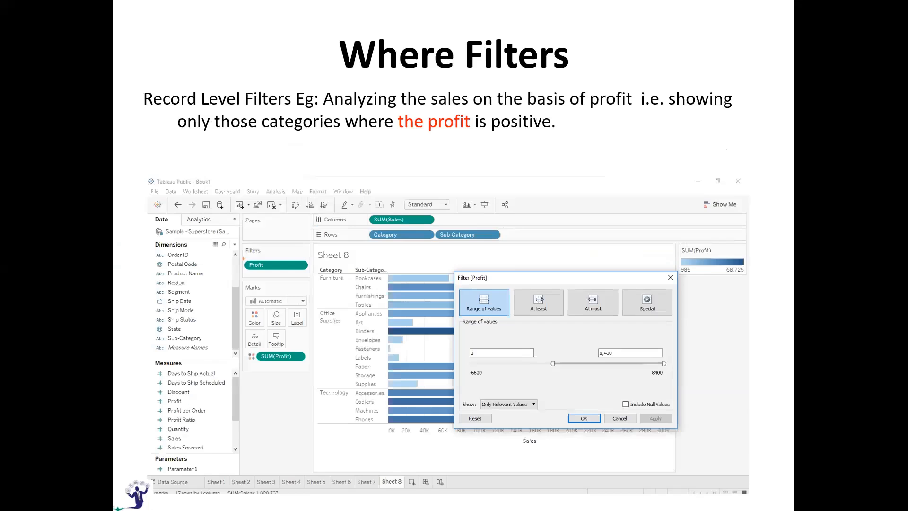
key(Right)
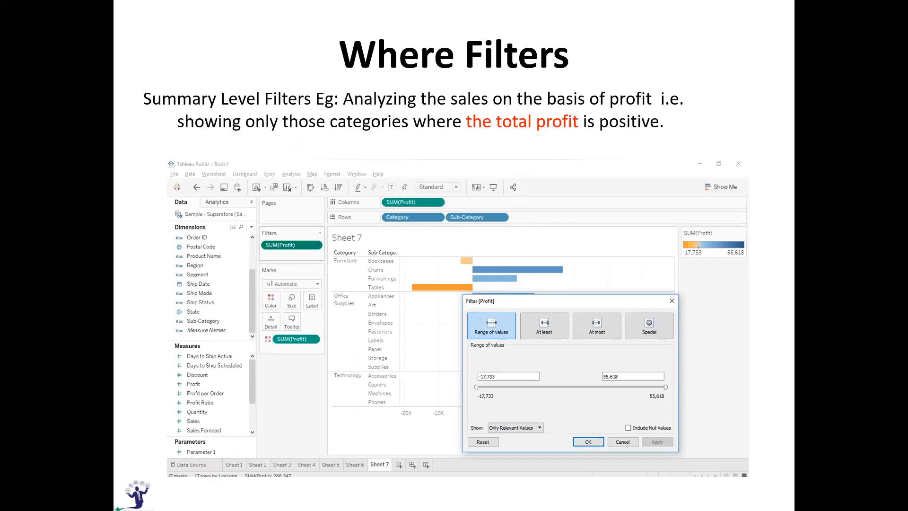